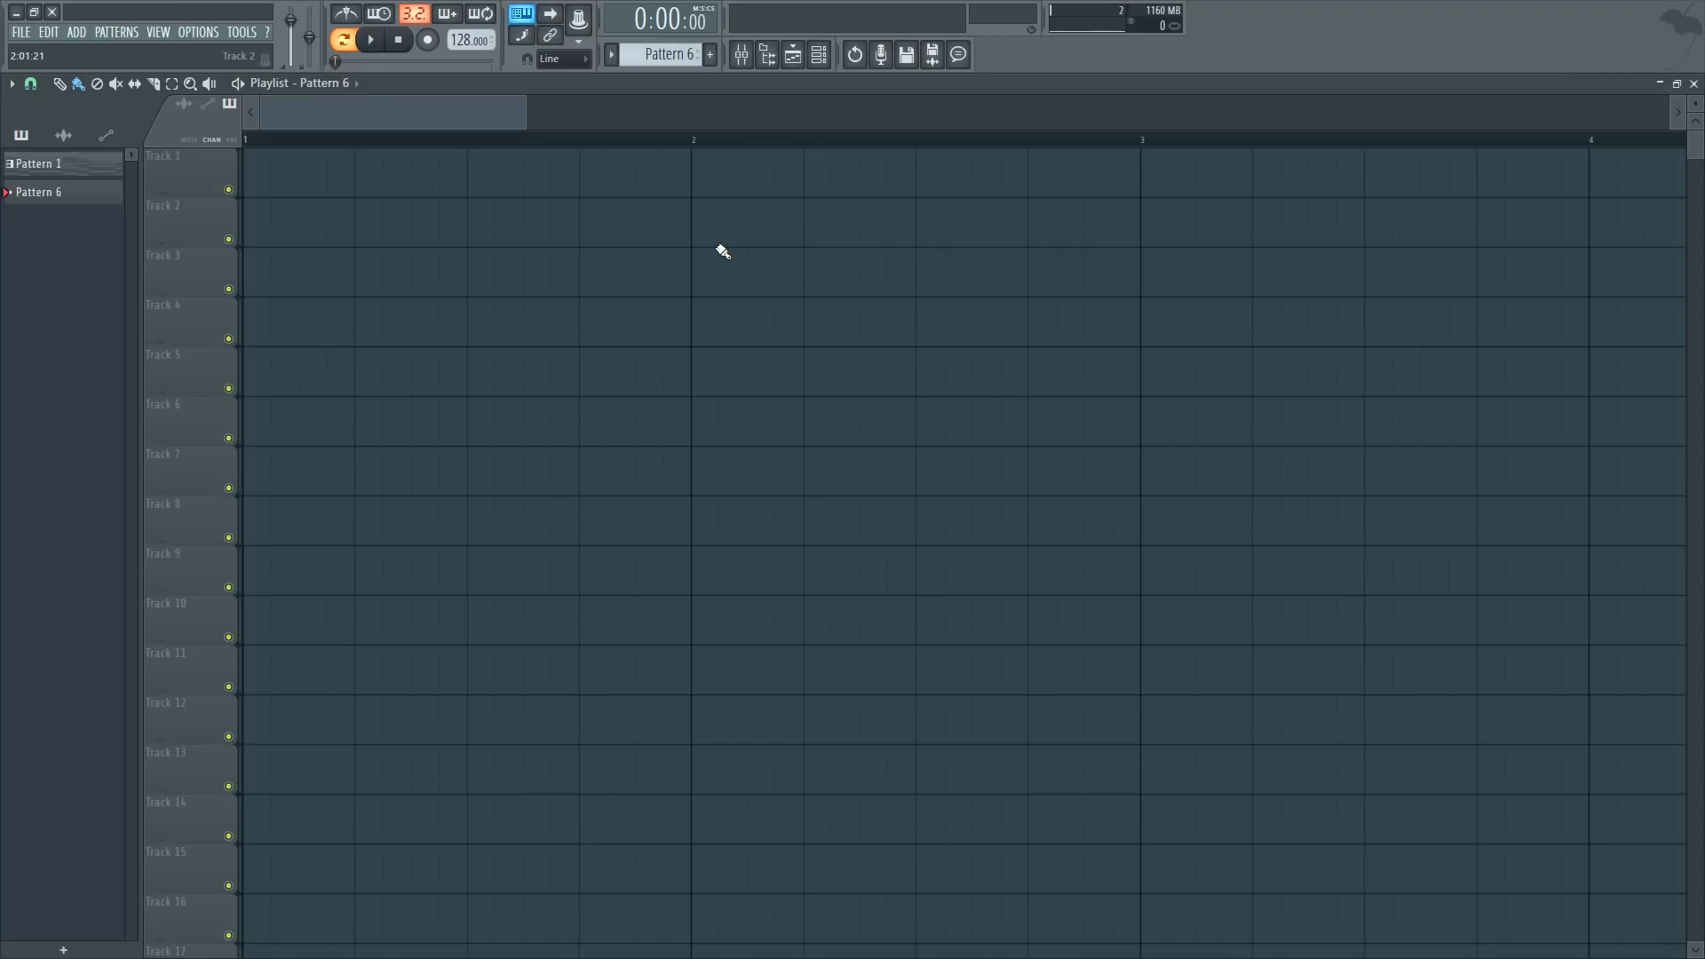
# Switch to Pattern 1 and open the Kontakt 5 channel's chords in the piano roll
pyautogui.click(799, 59)
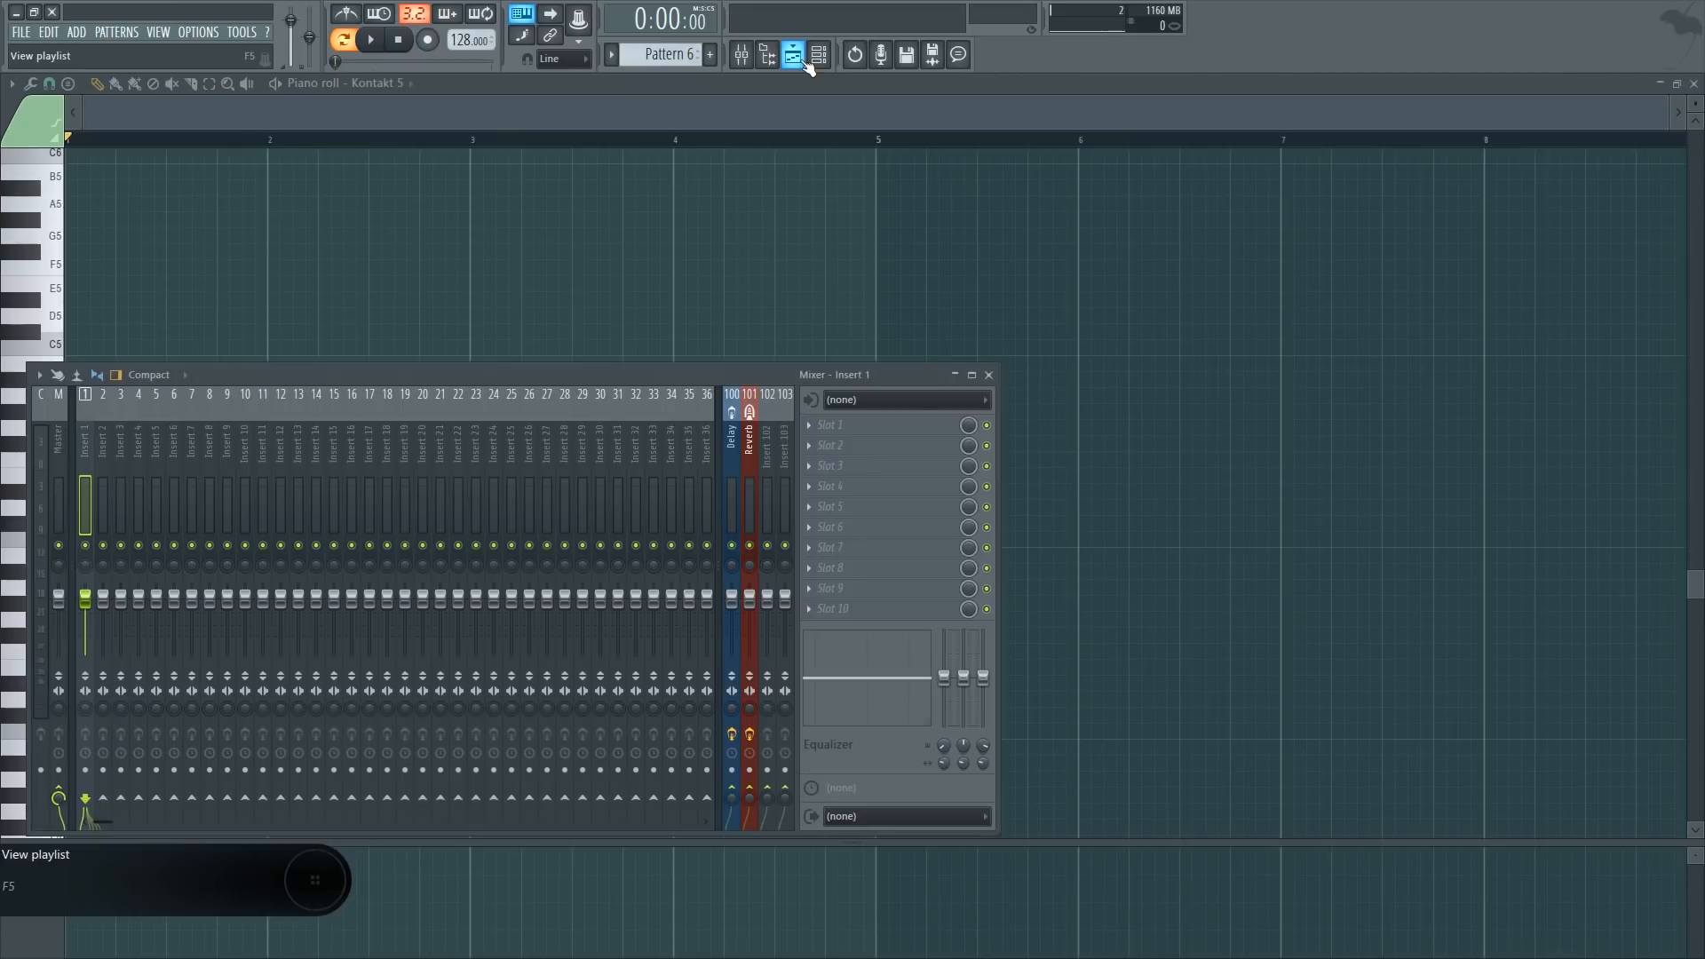
pyautogui.click(1693, 86)
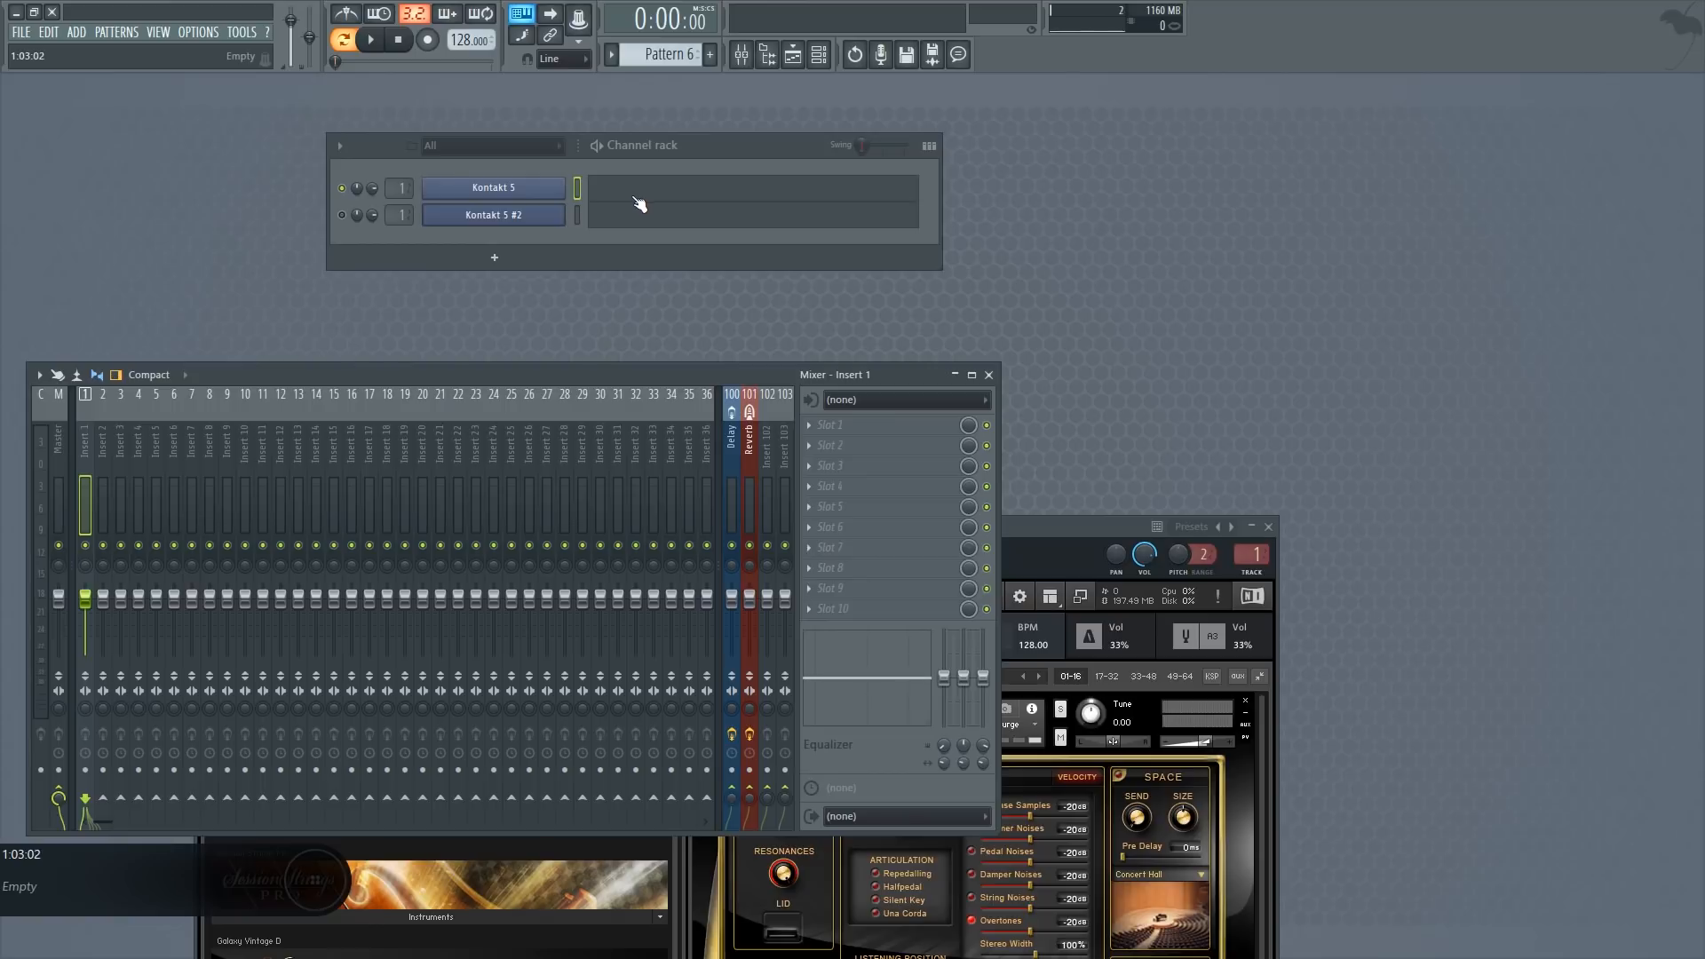
pyautogui.click(666, 54)
pyautogui.click(668, 82)
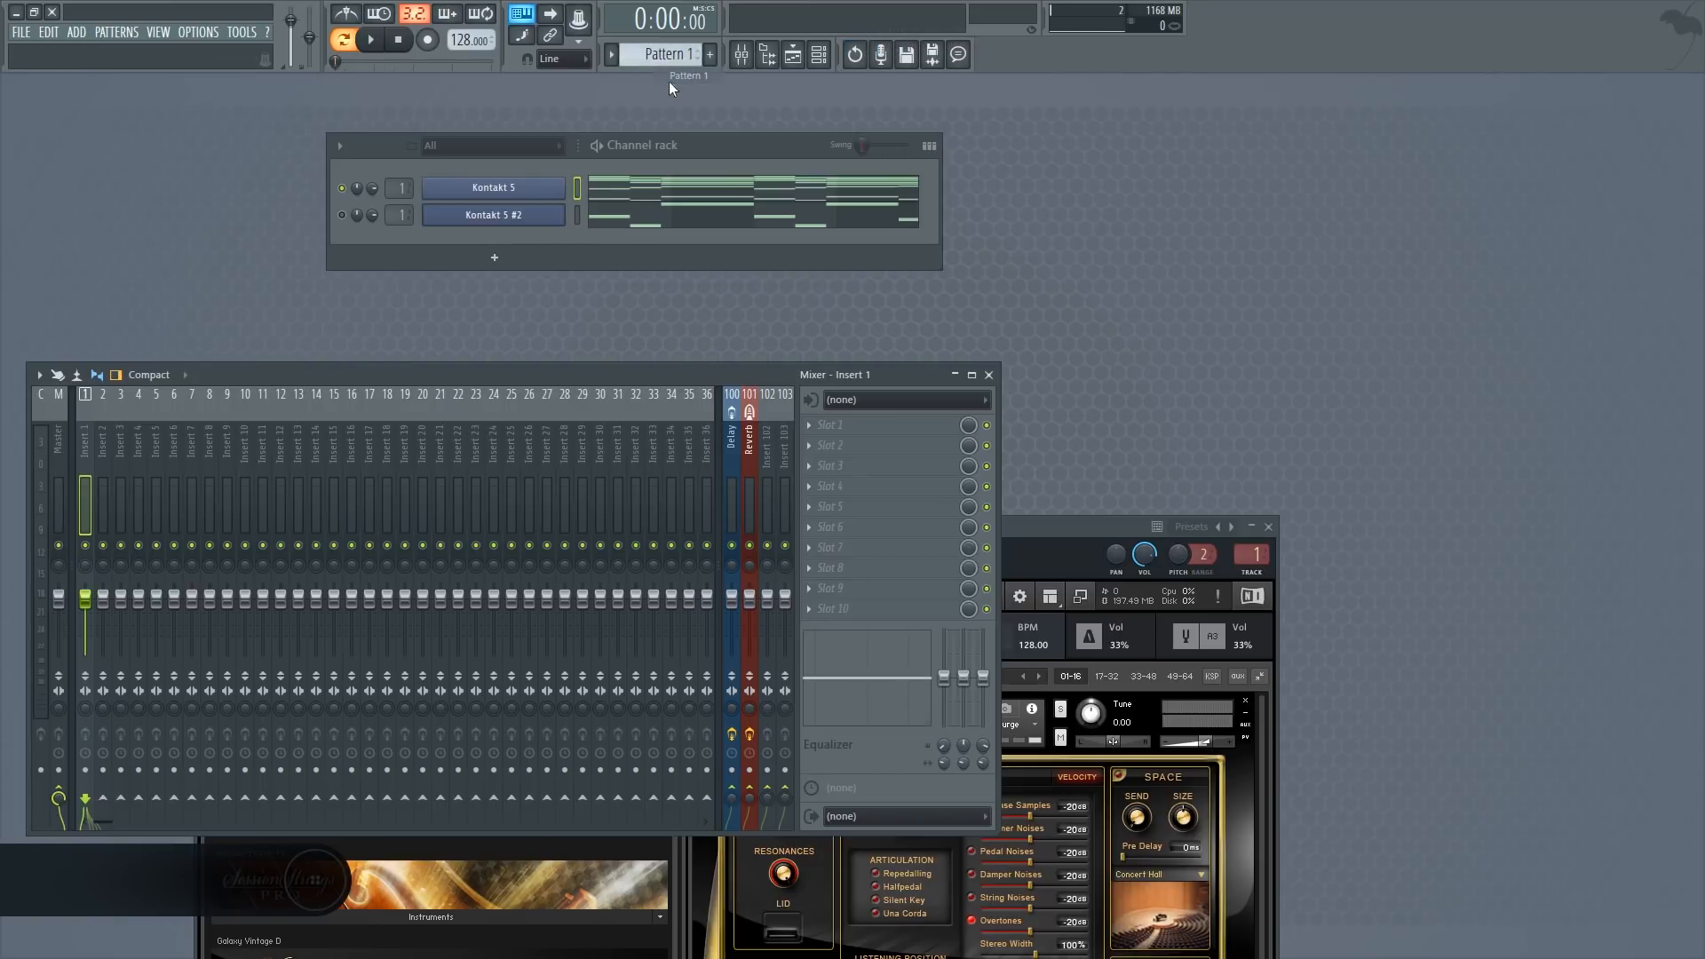
pyautogui.click(679, 195)
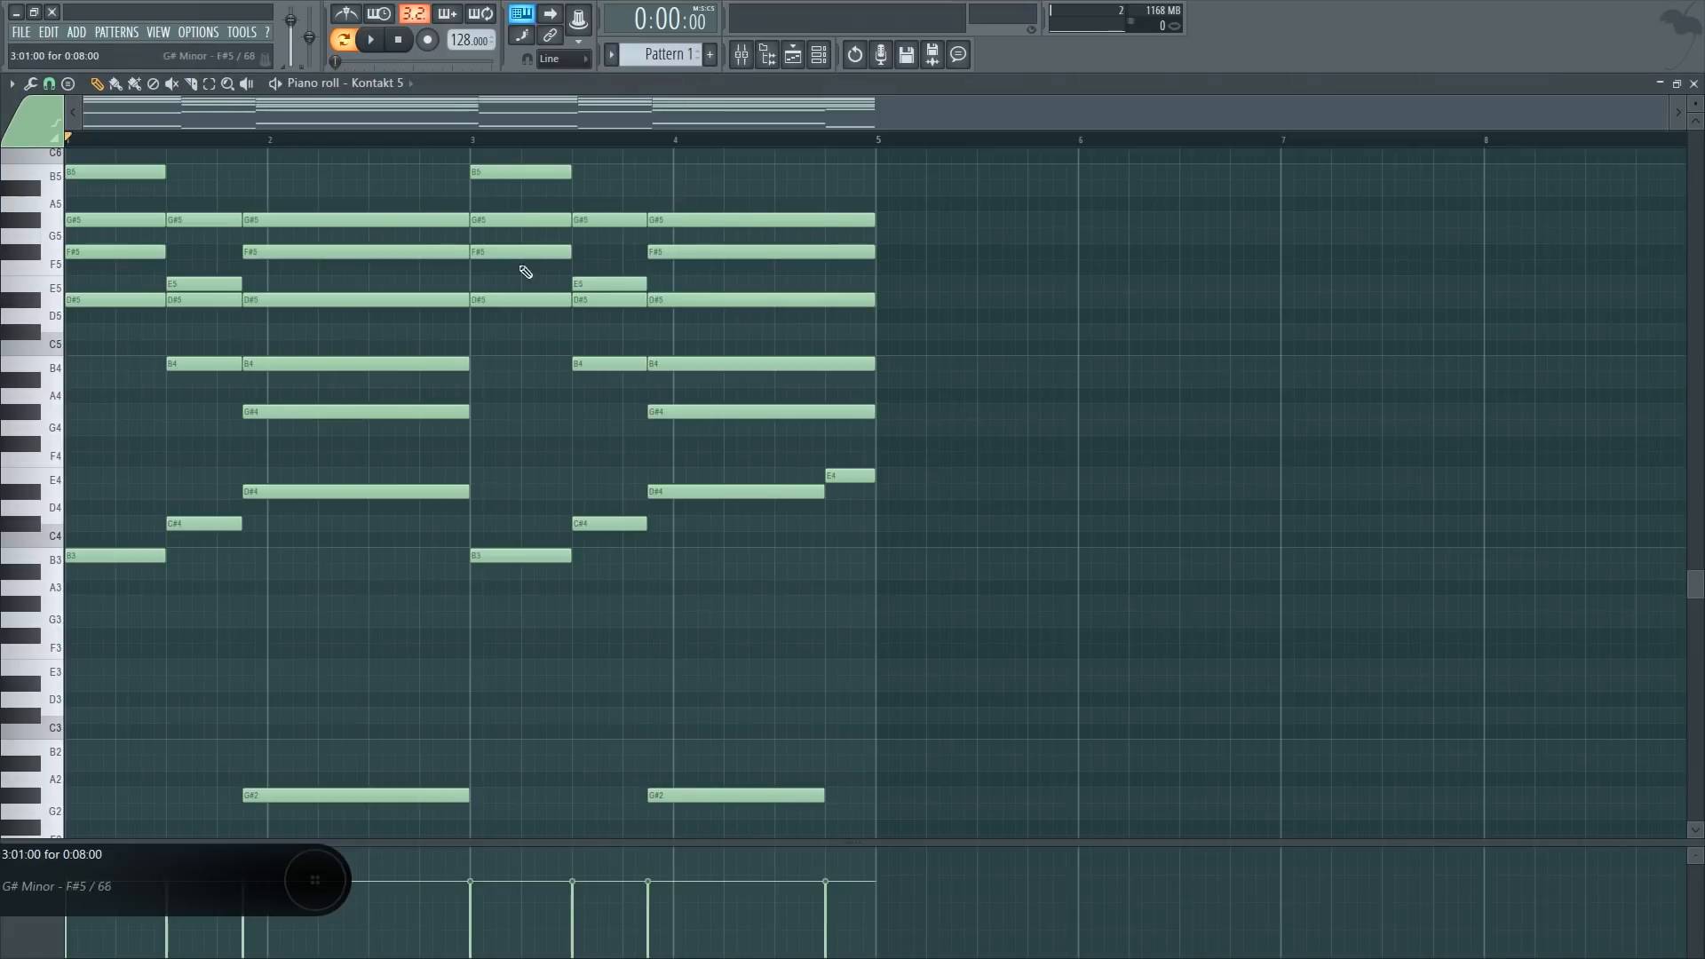
# Examine the chord progression from its high notes to its bass notes and play it back
pyautogui.scroll(3, 658, 381)
pyautogui.scroll(-5, 707, 396)
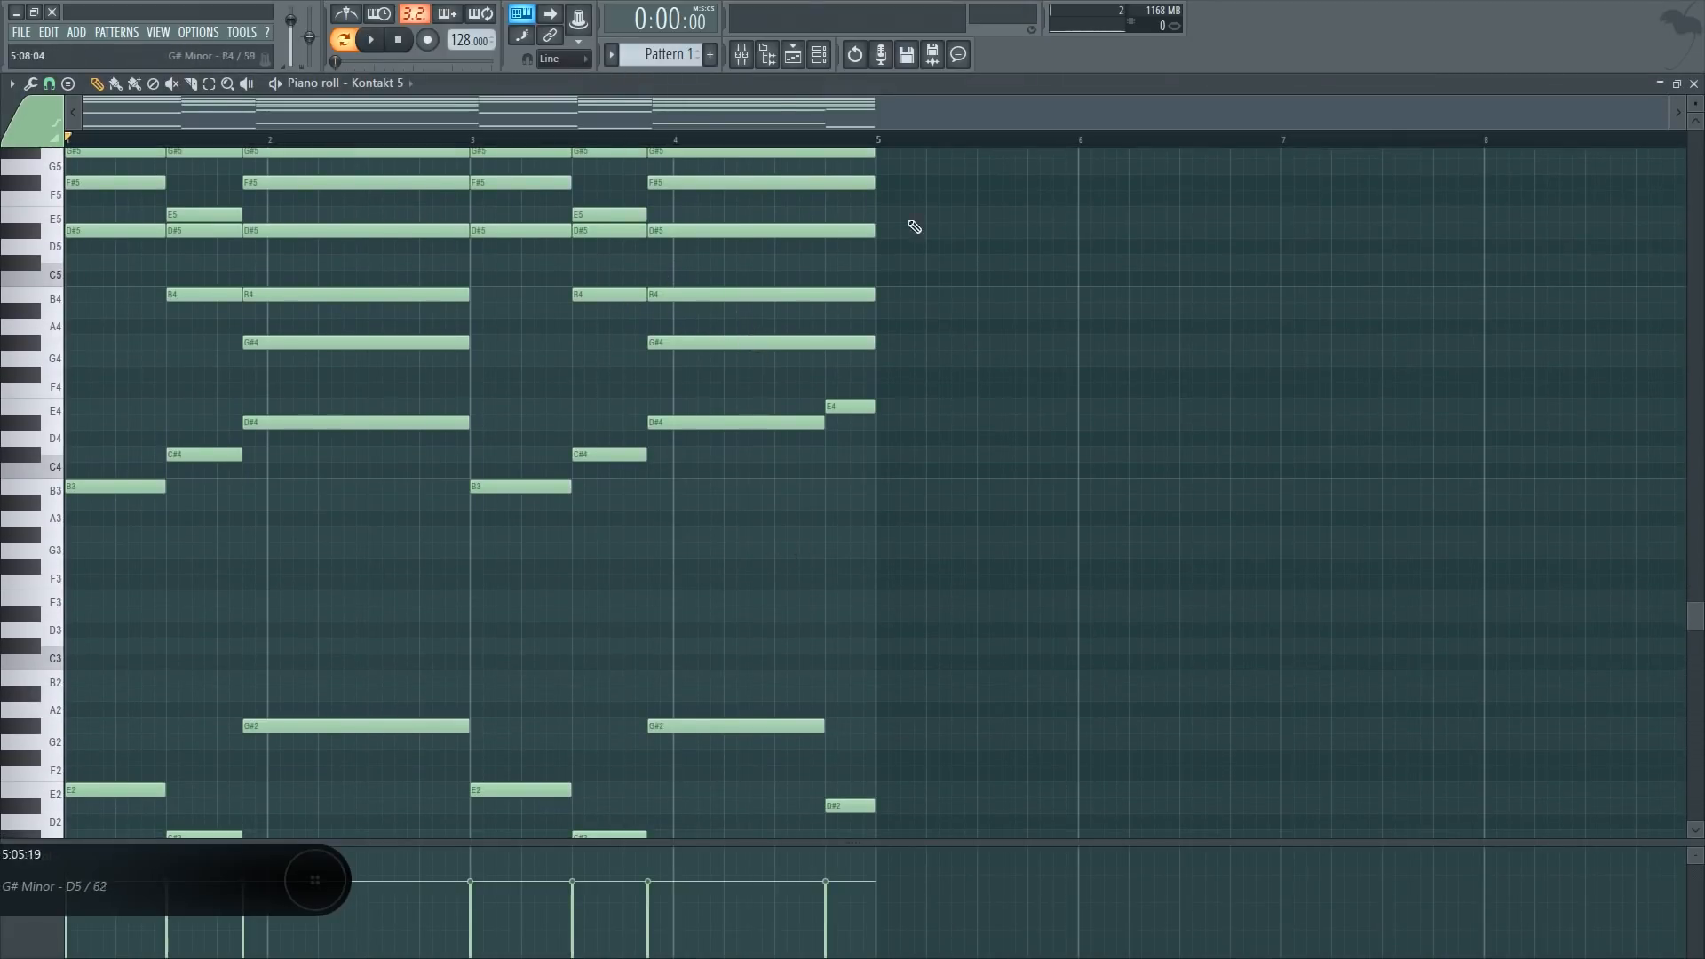
pyautogui.scroll(2, 536, 334)
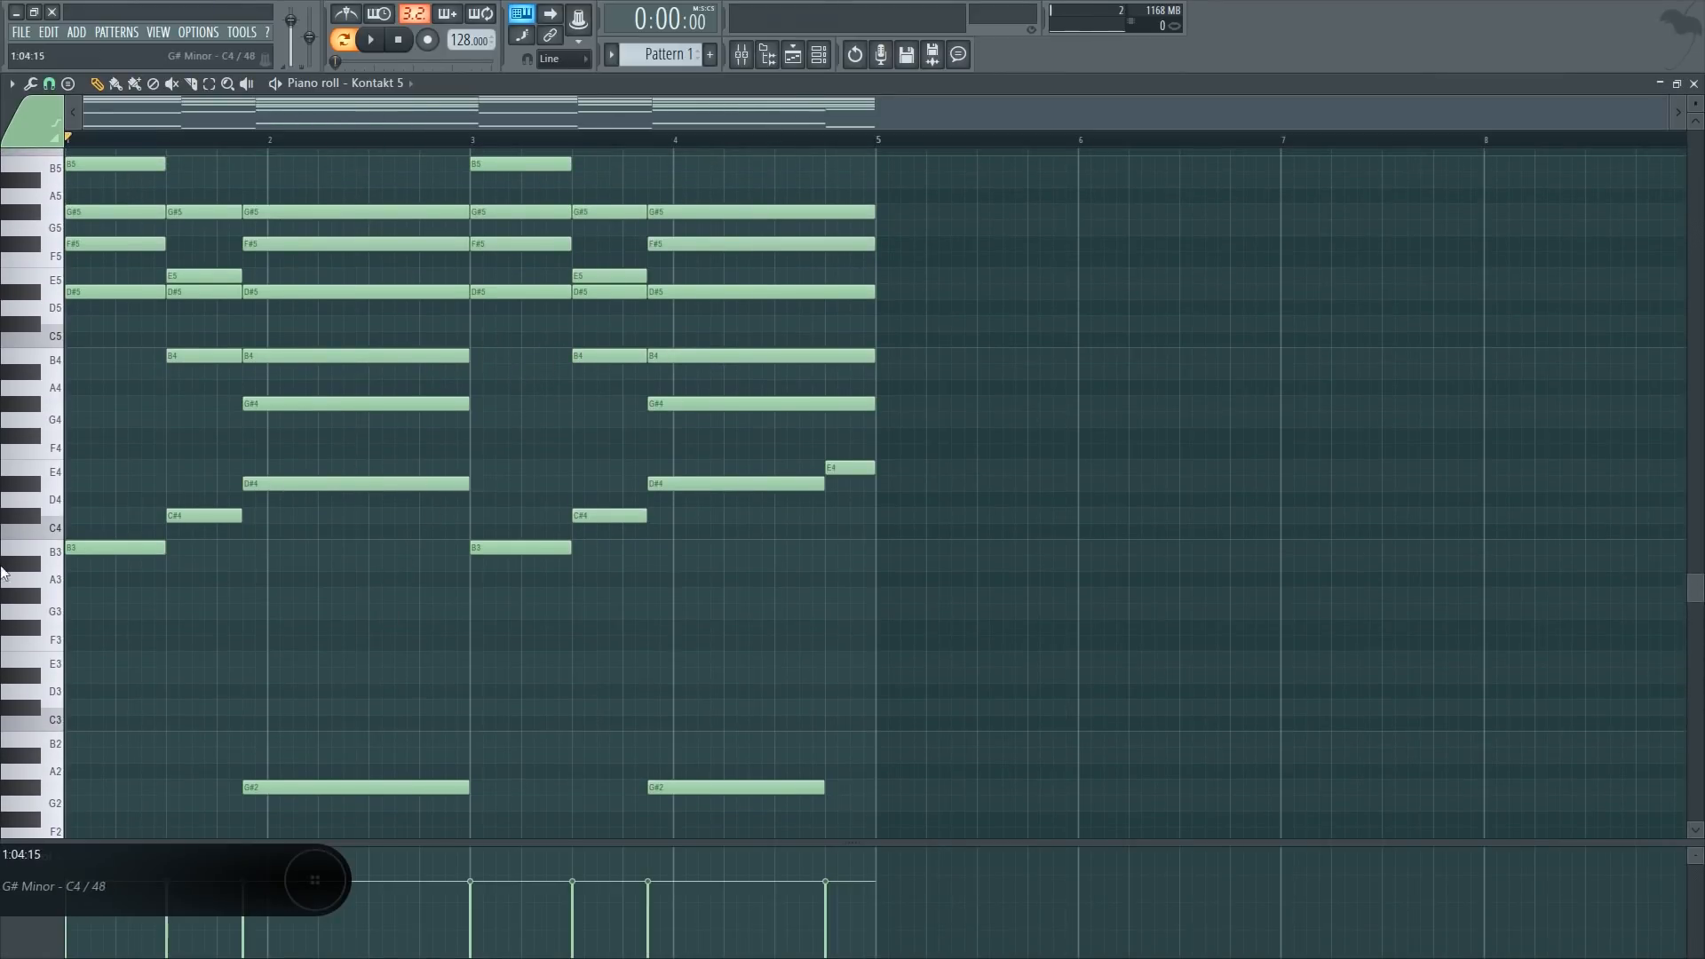
pyautogui.scroll(-7, 525, 711)
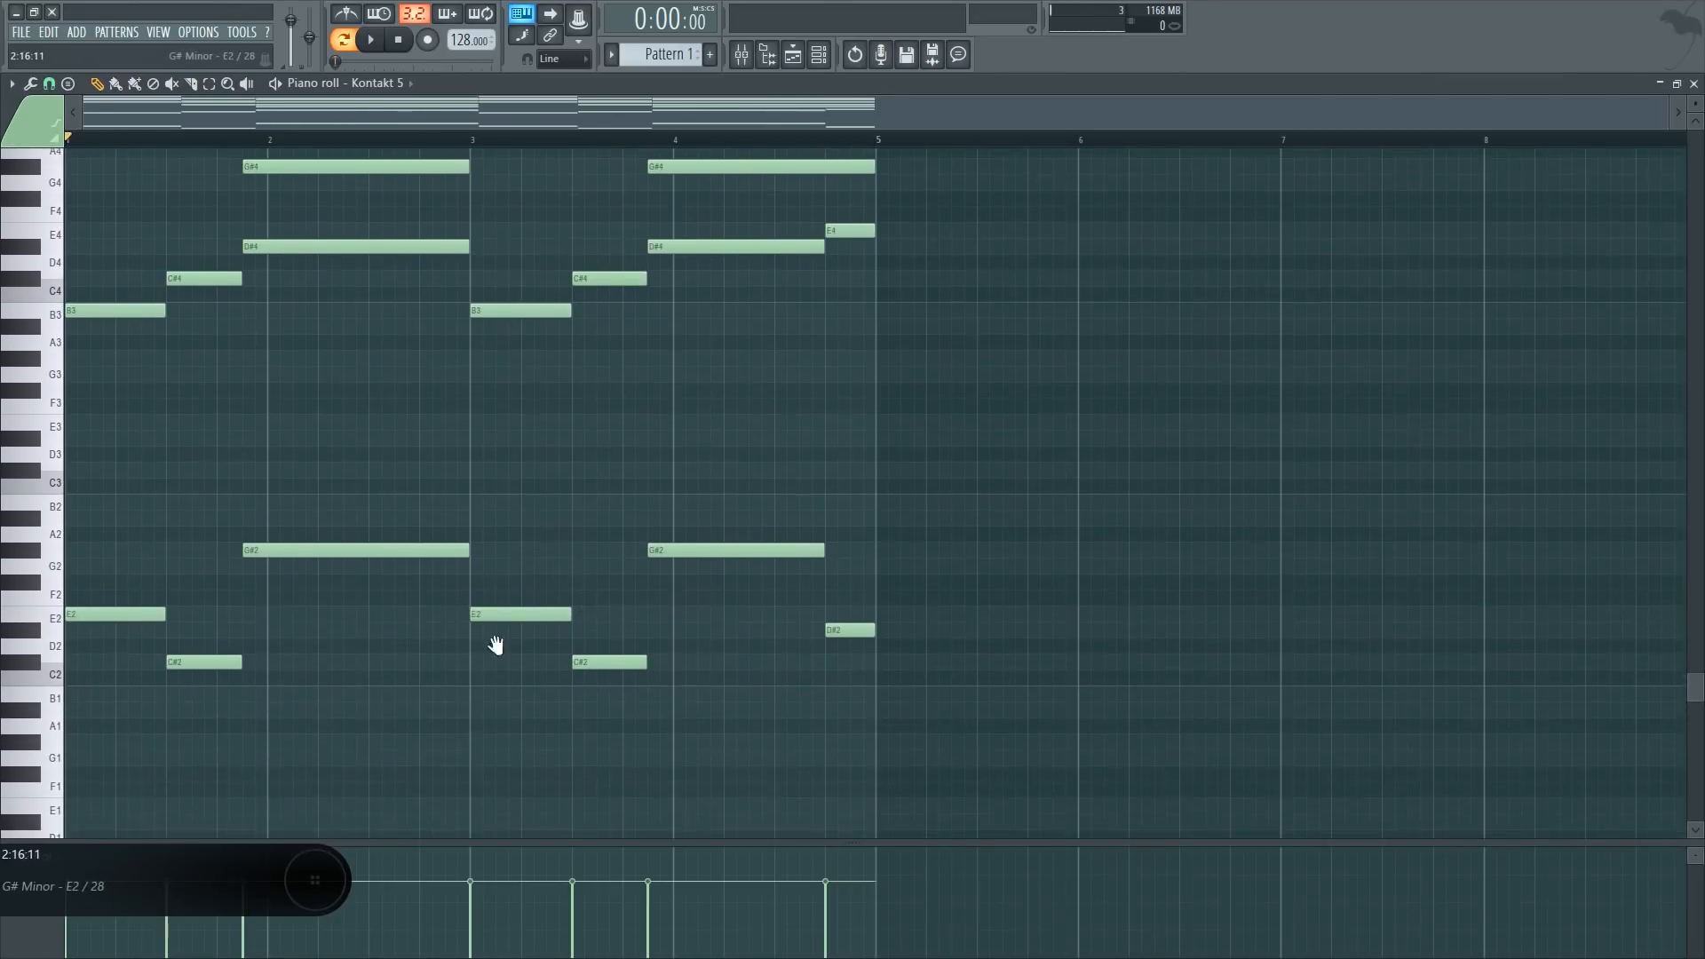
pyautogui.scroll(5, 495, 645)
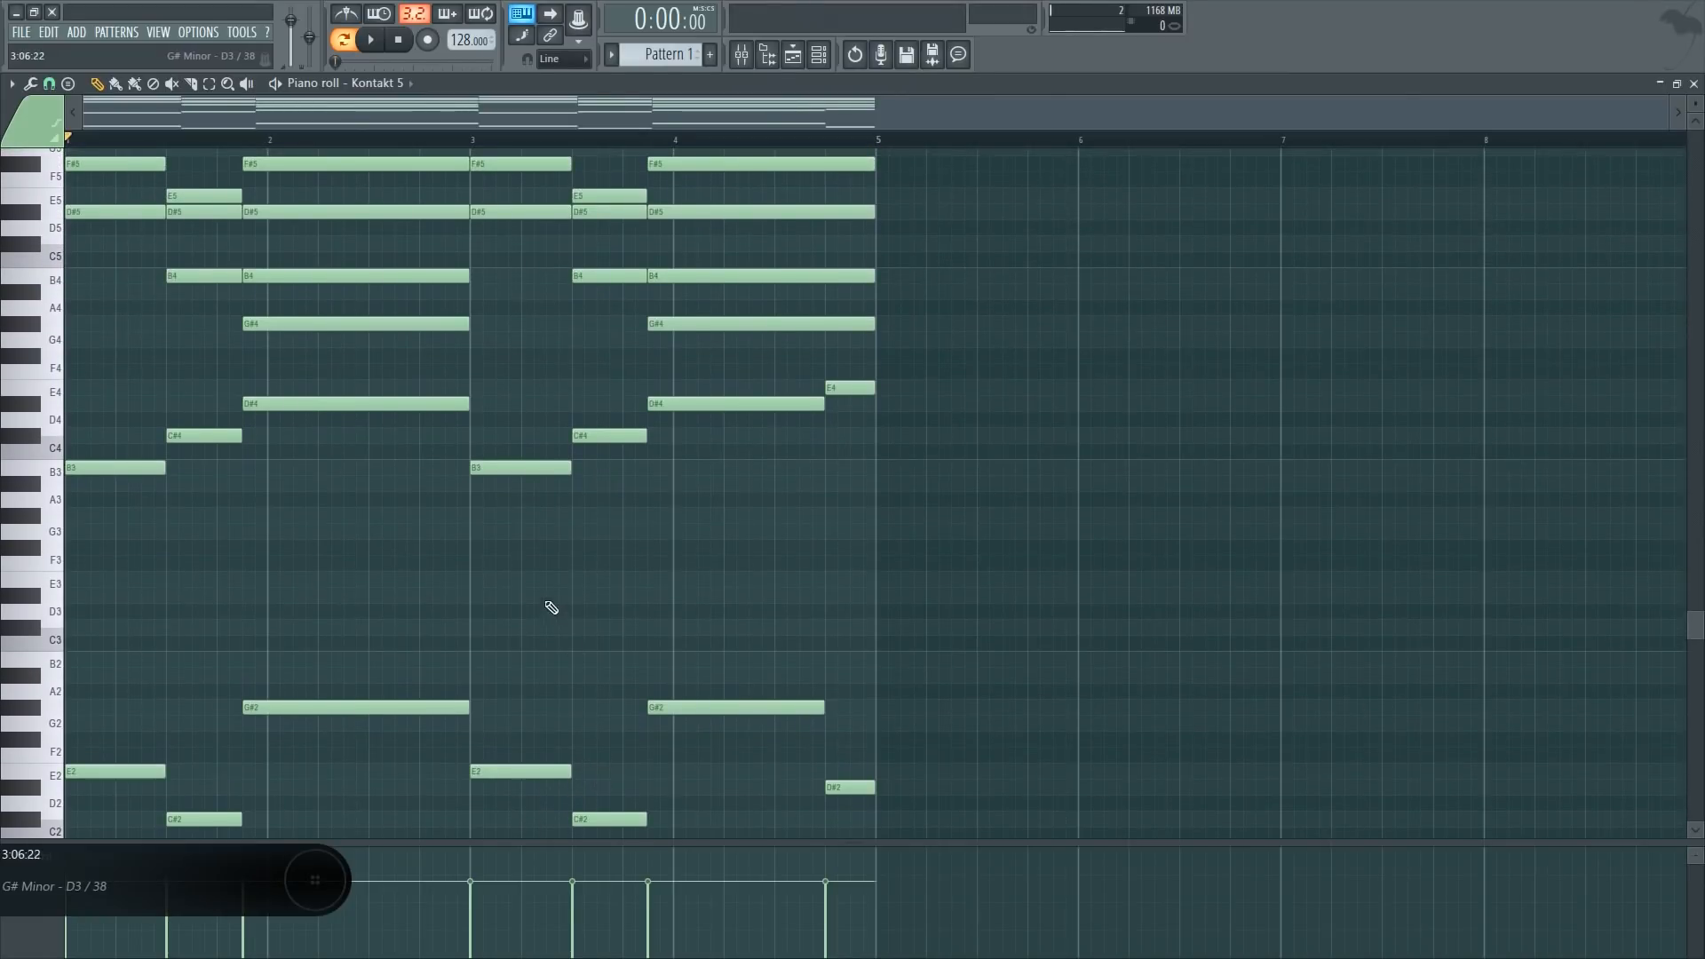
pyautogui.scroll(-1, 551, 608)
pyautogui.press('space')
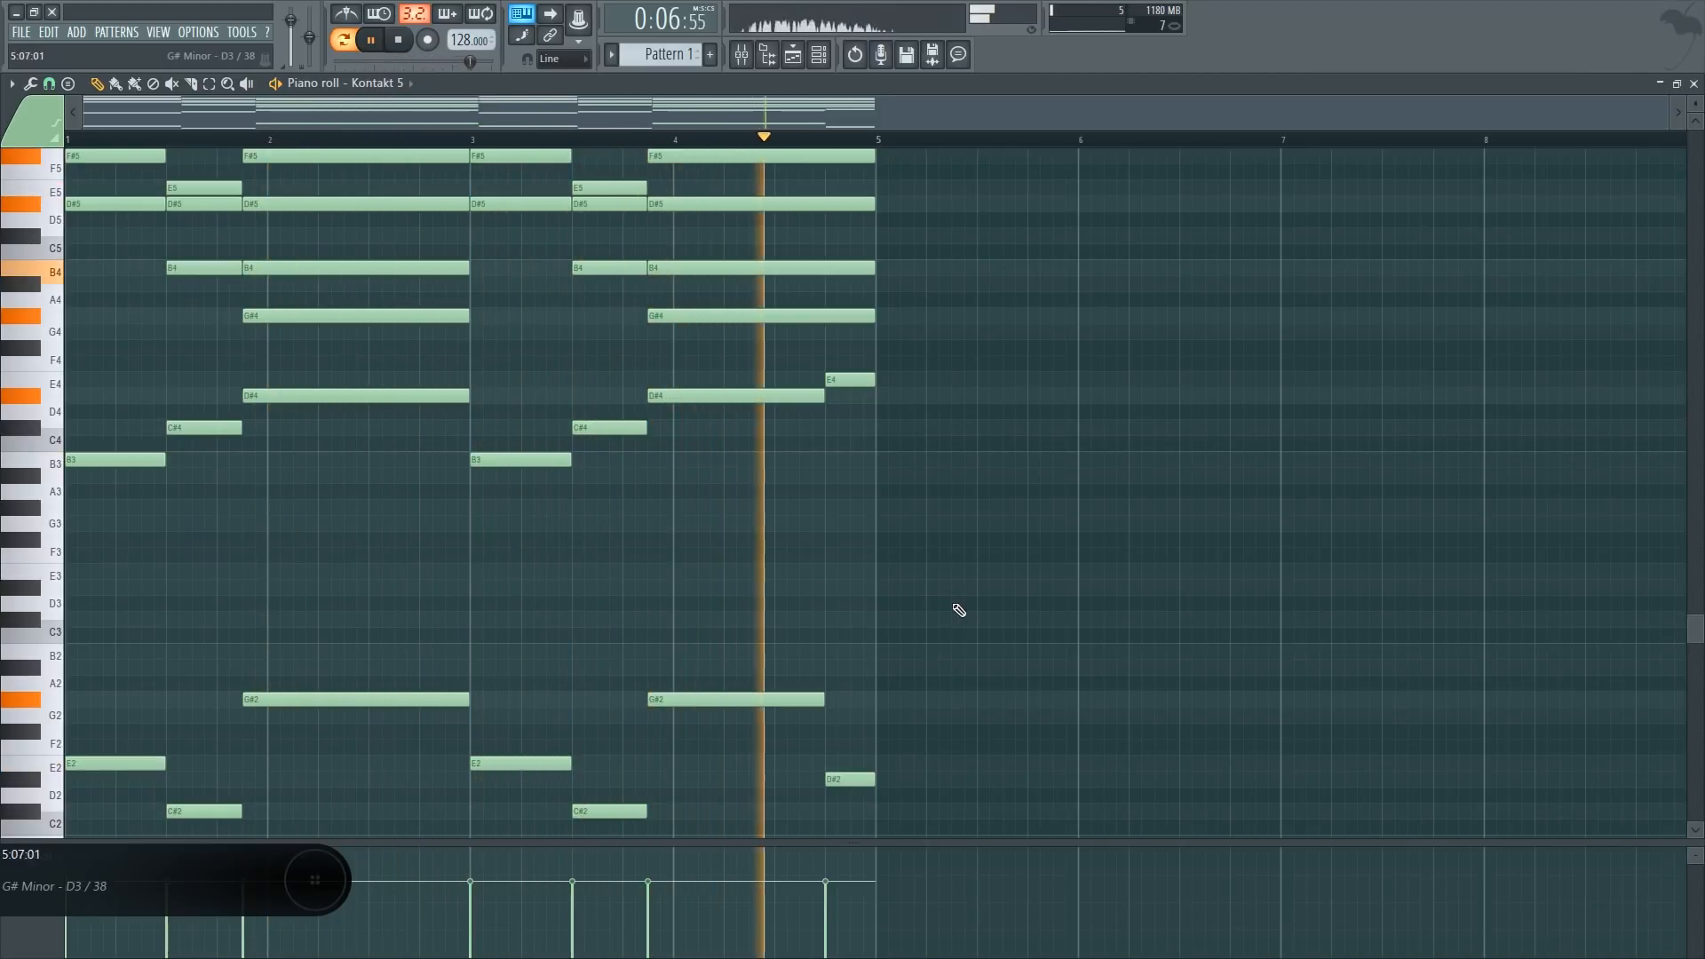
pyautogui.moveTo(252, 603); pyautogui.dragTo(453, 593)
pyautogui.press('space')
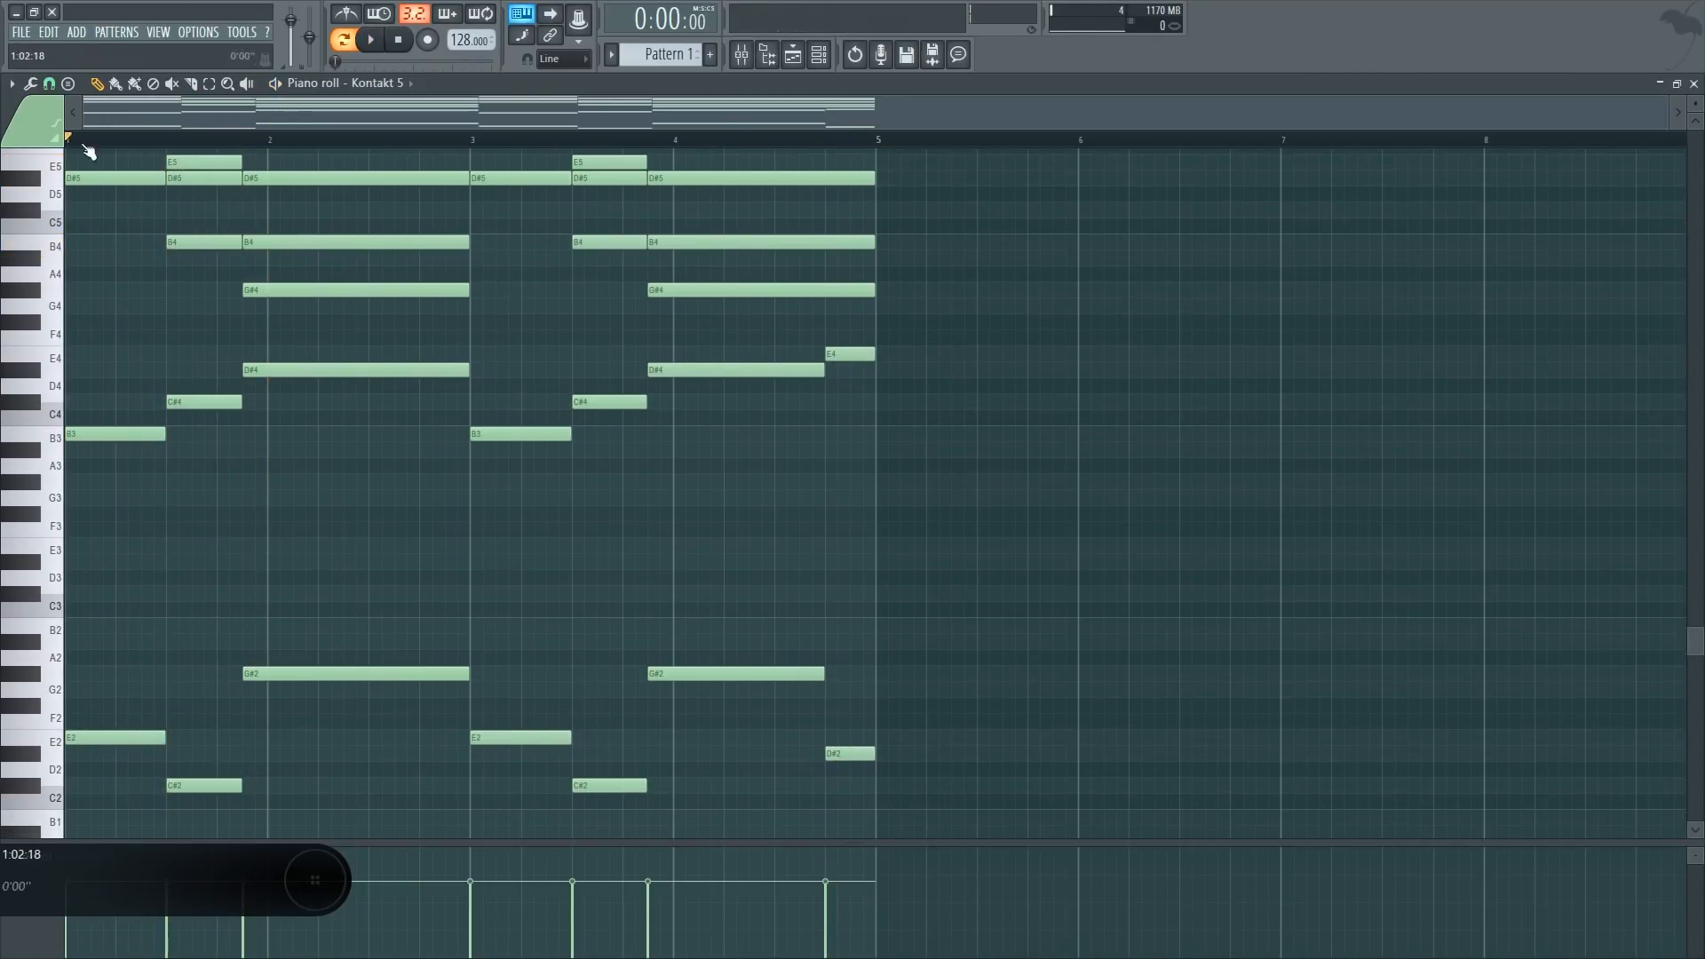
# Look through the note-editing tools available in the piano roll and review the chord notes
pyautogui.click(11, 83)
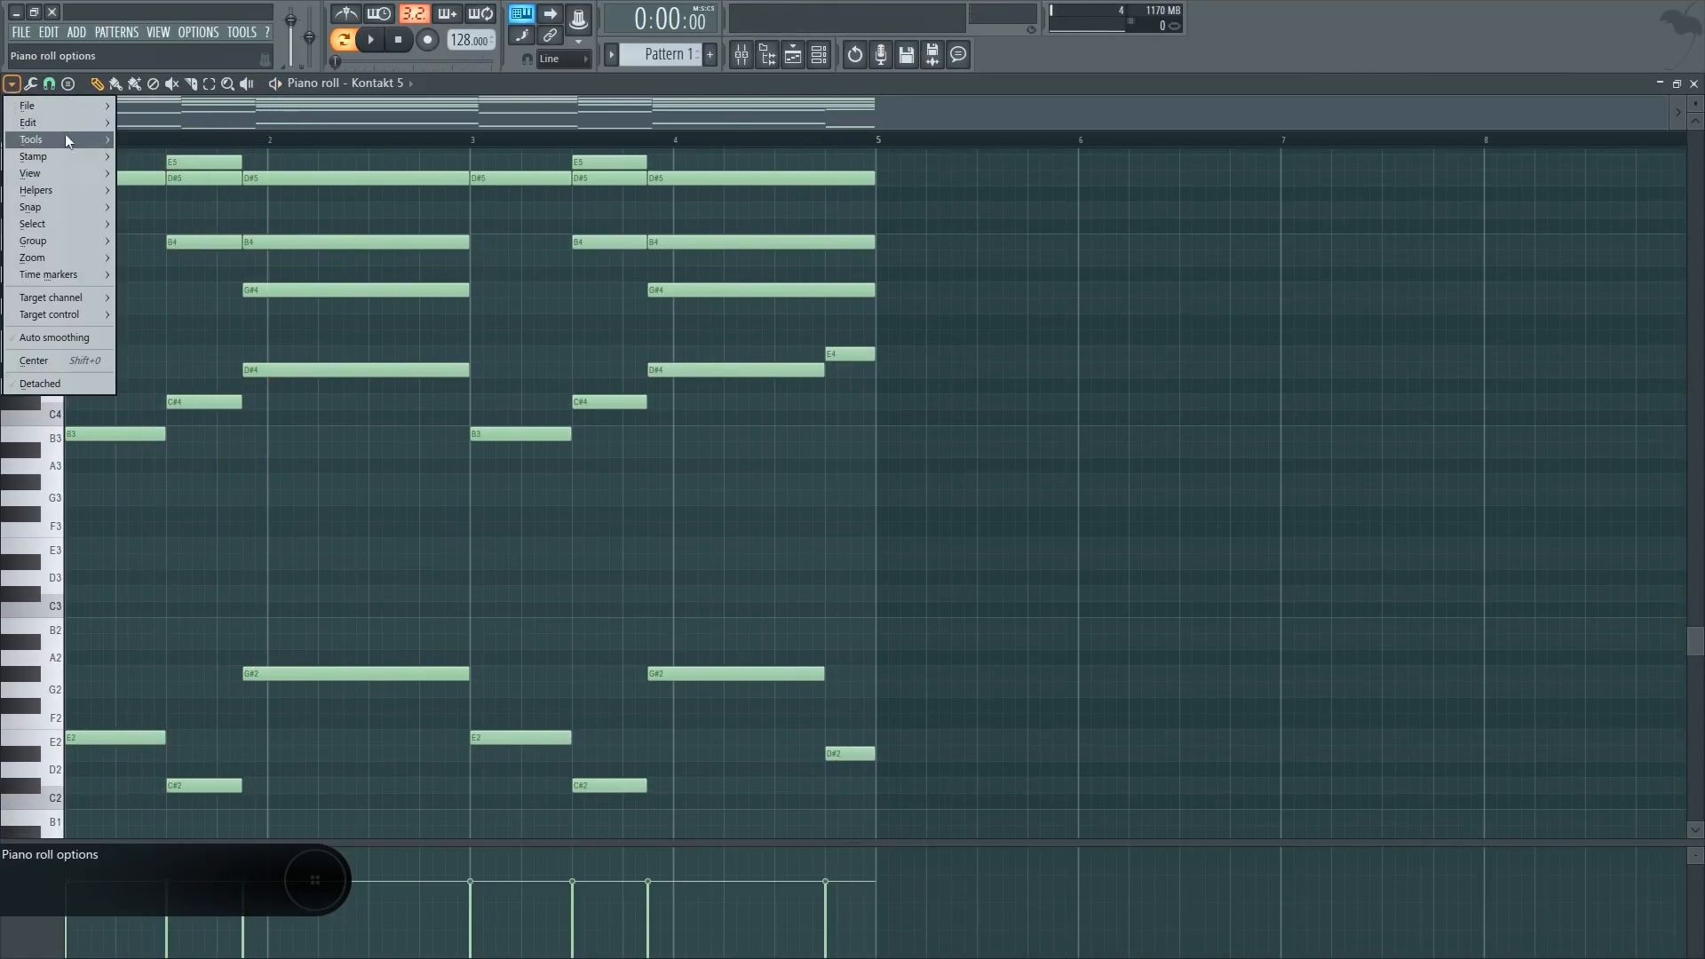
pyautogui.click(517, 658)
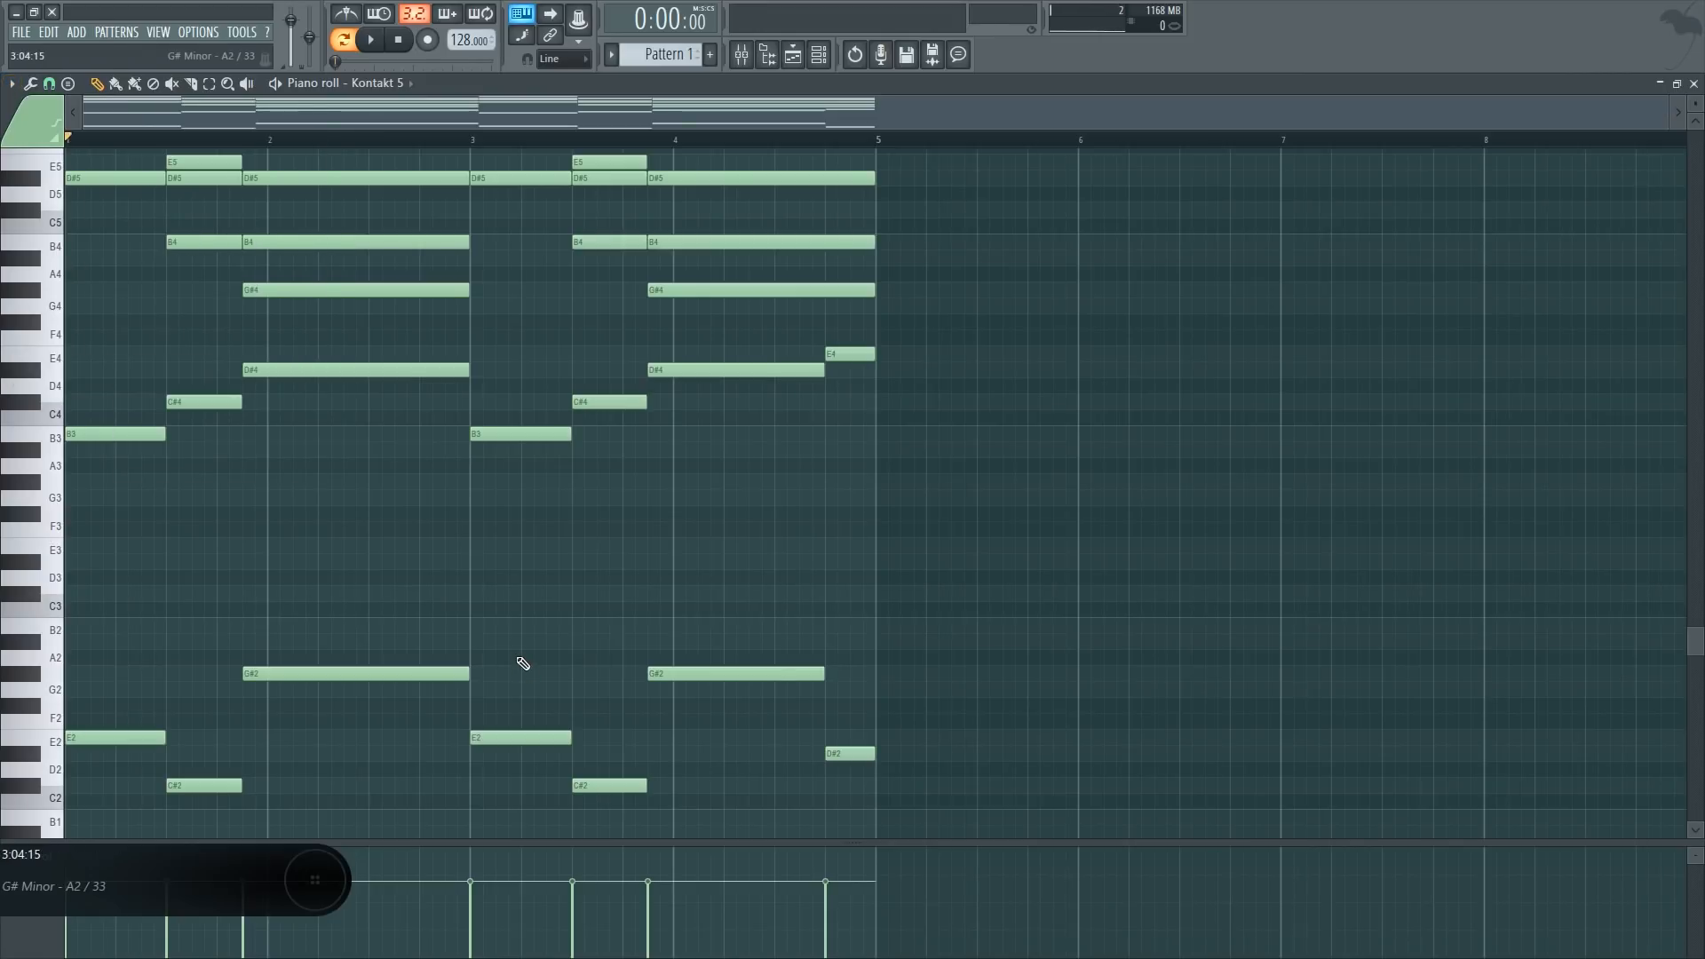
pyautogui.click(12, 85)
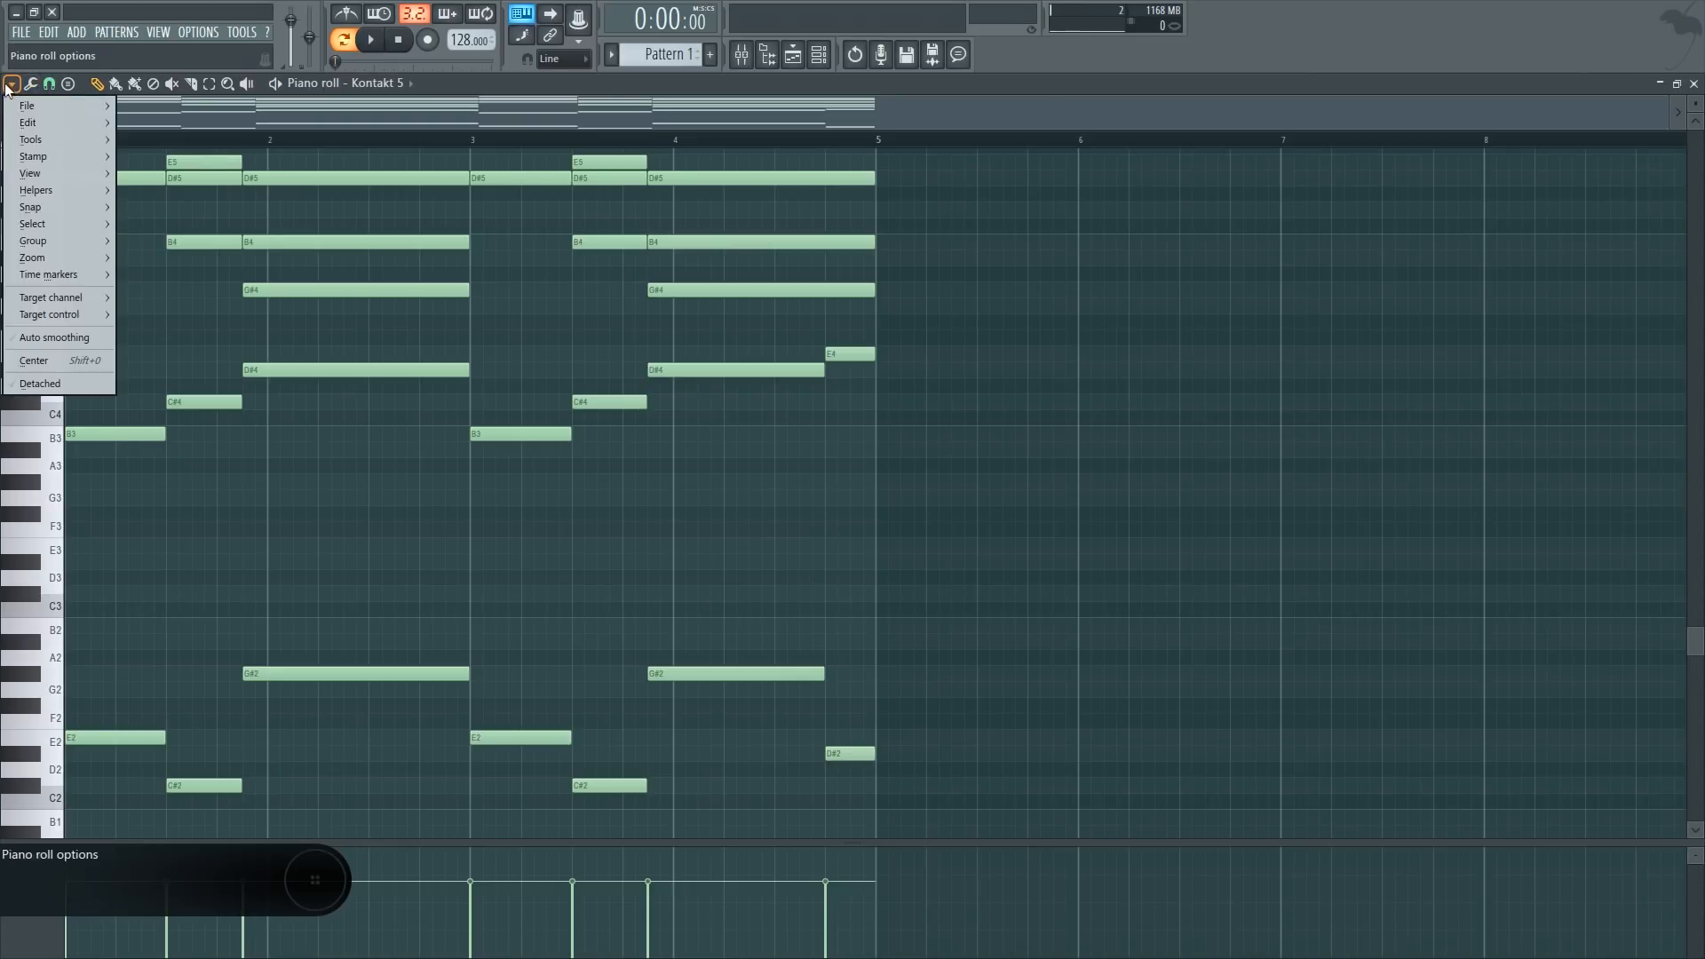
pyautogui.moveTo(34, 139)
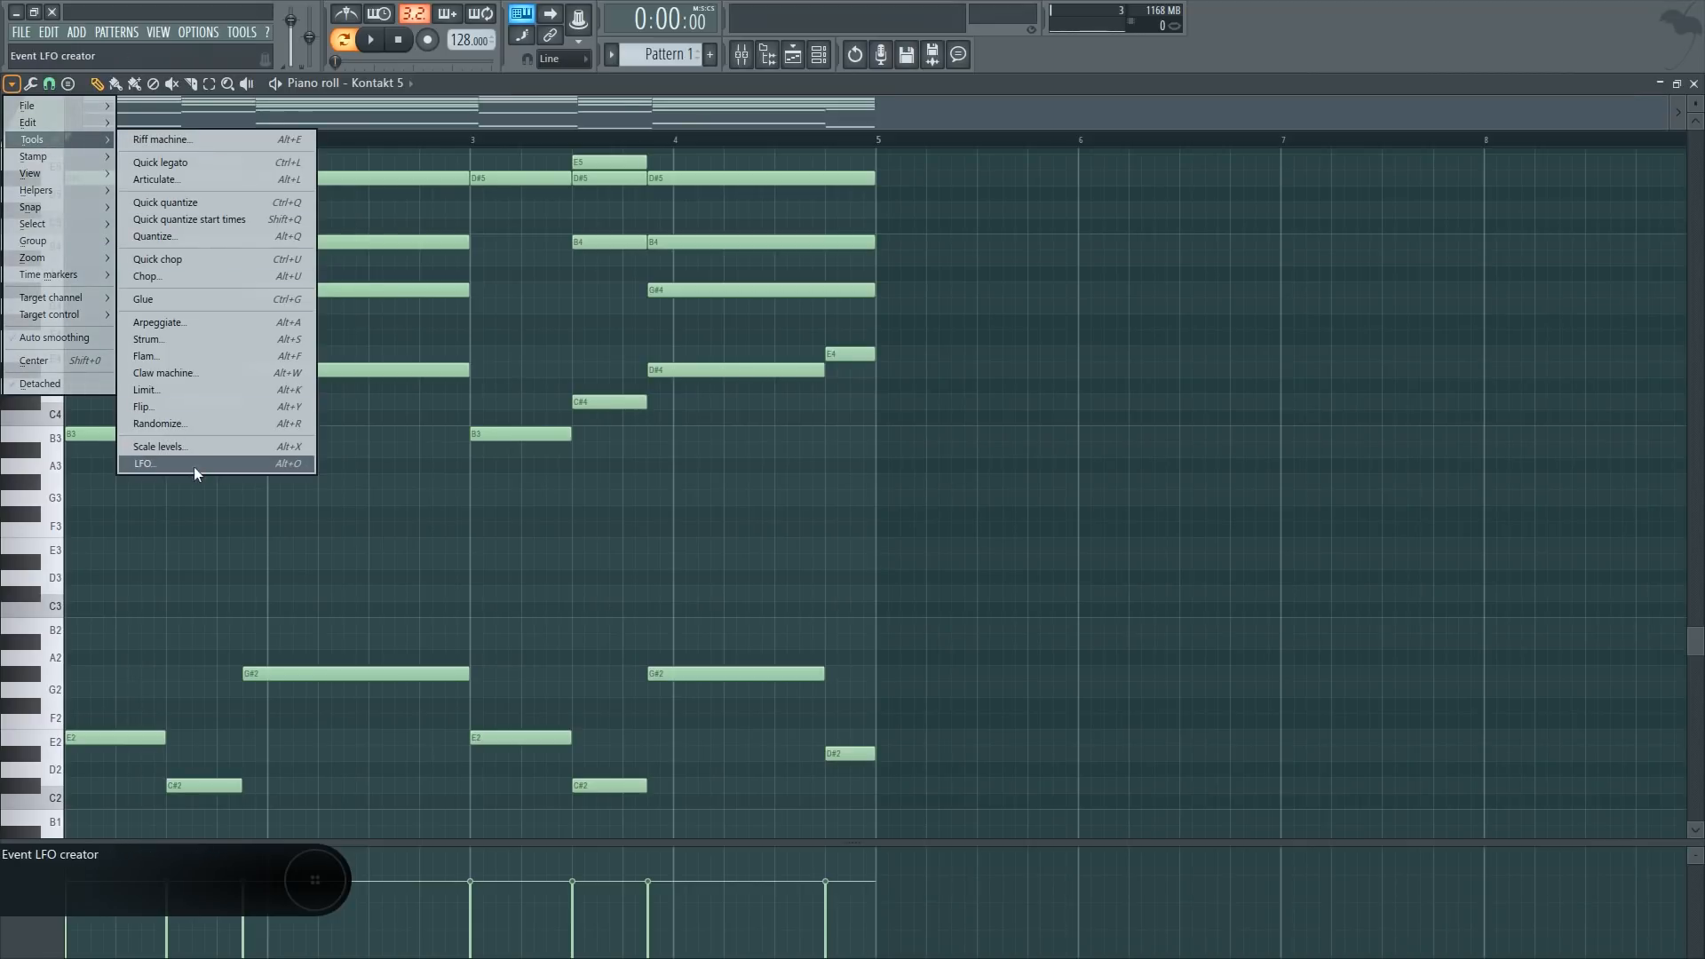
pyautogui.click(513, 669)
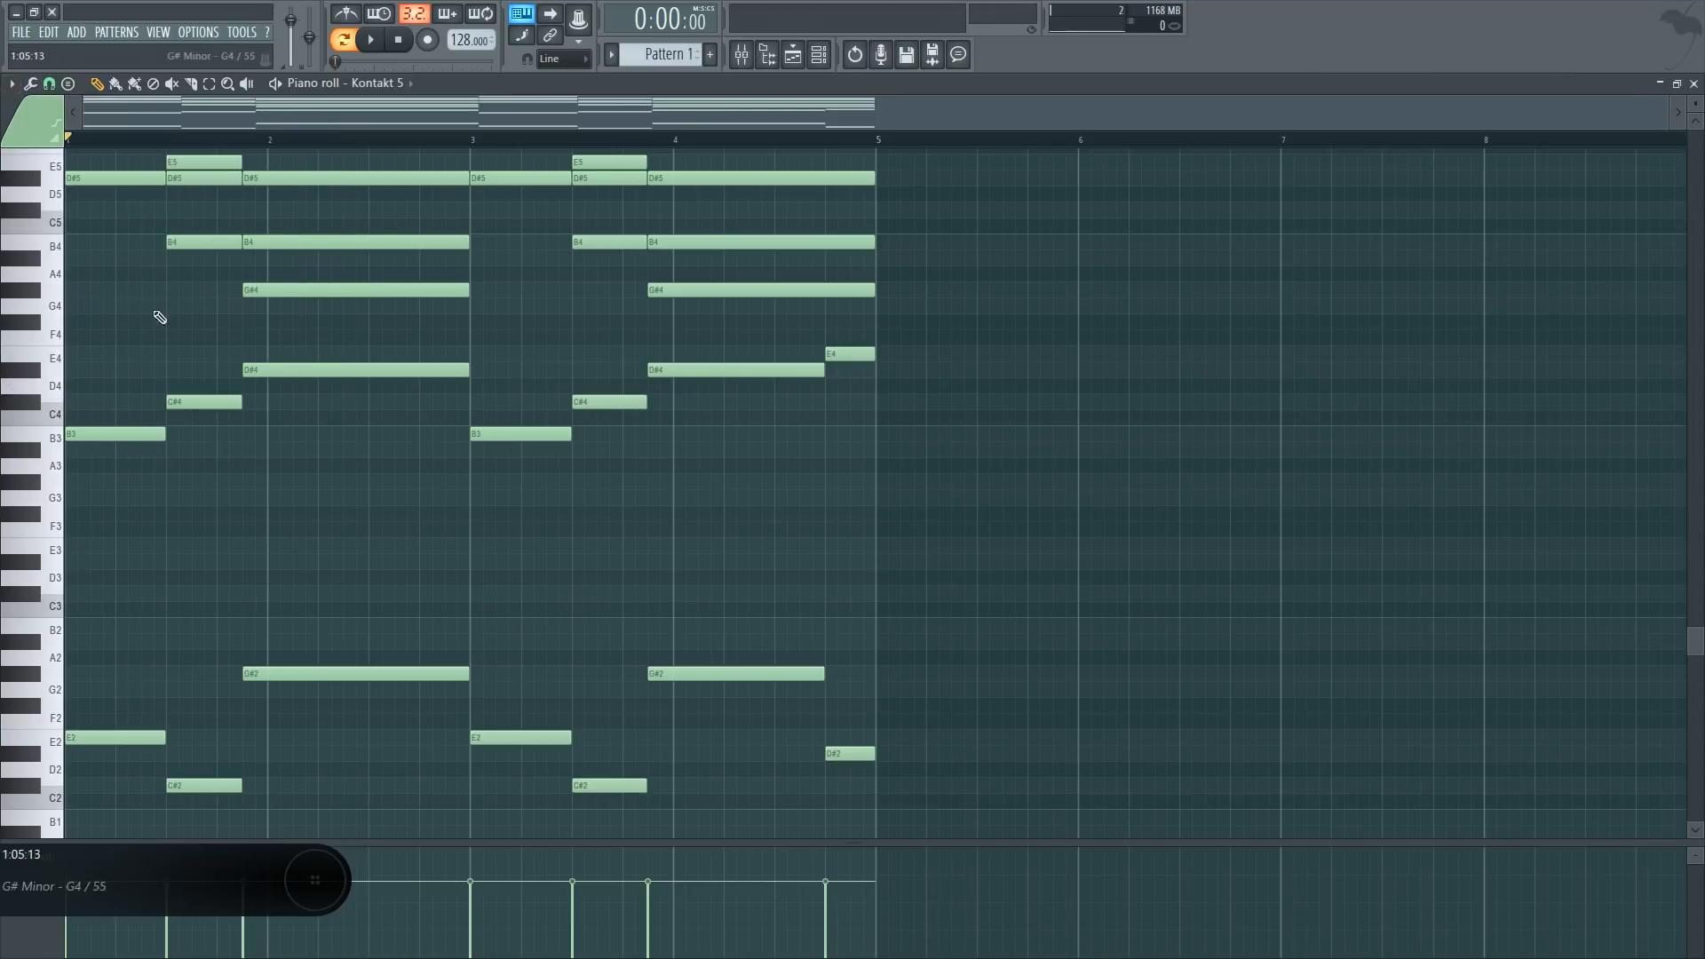
pyautogui.scroll(4, 381, 426)
pyautogui.scroll(2, 455, 537)
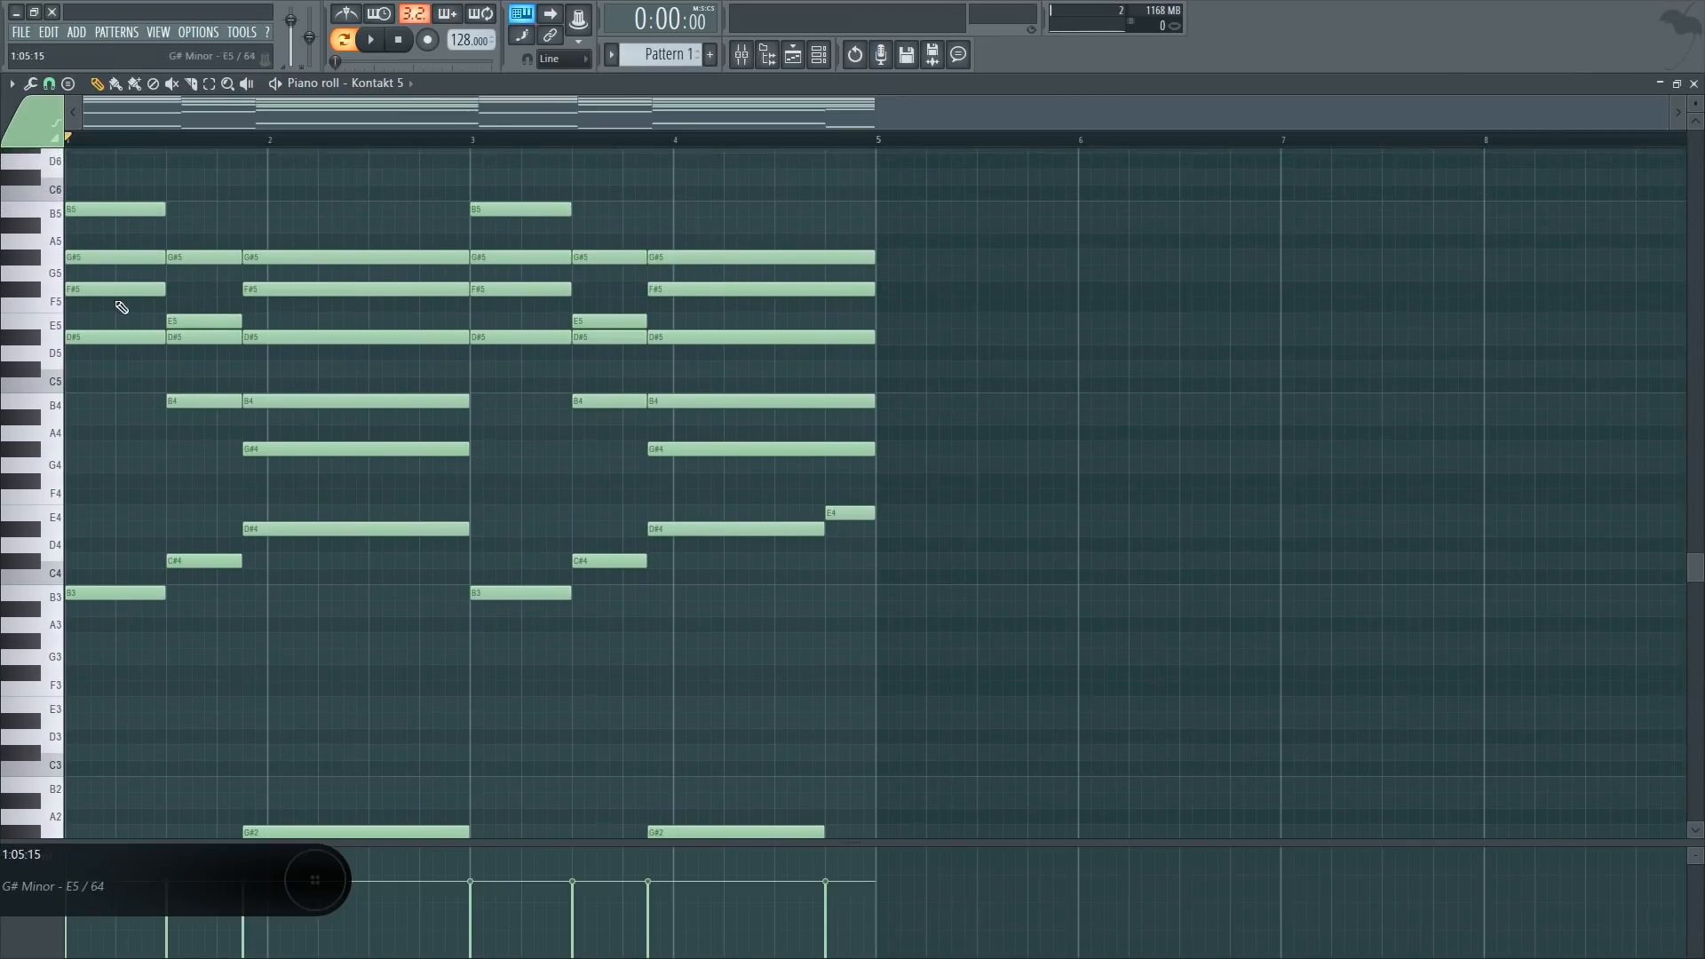
pyautogui.click(13, 84)
pyautogui.click(13, 85)
pyautogui.click(12, 84)
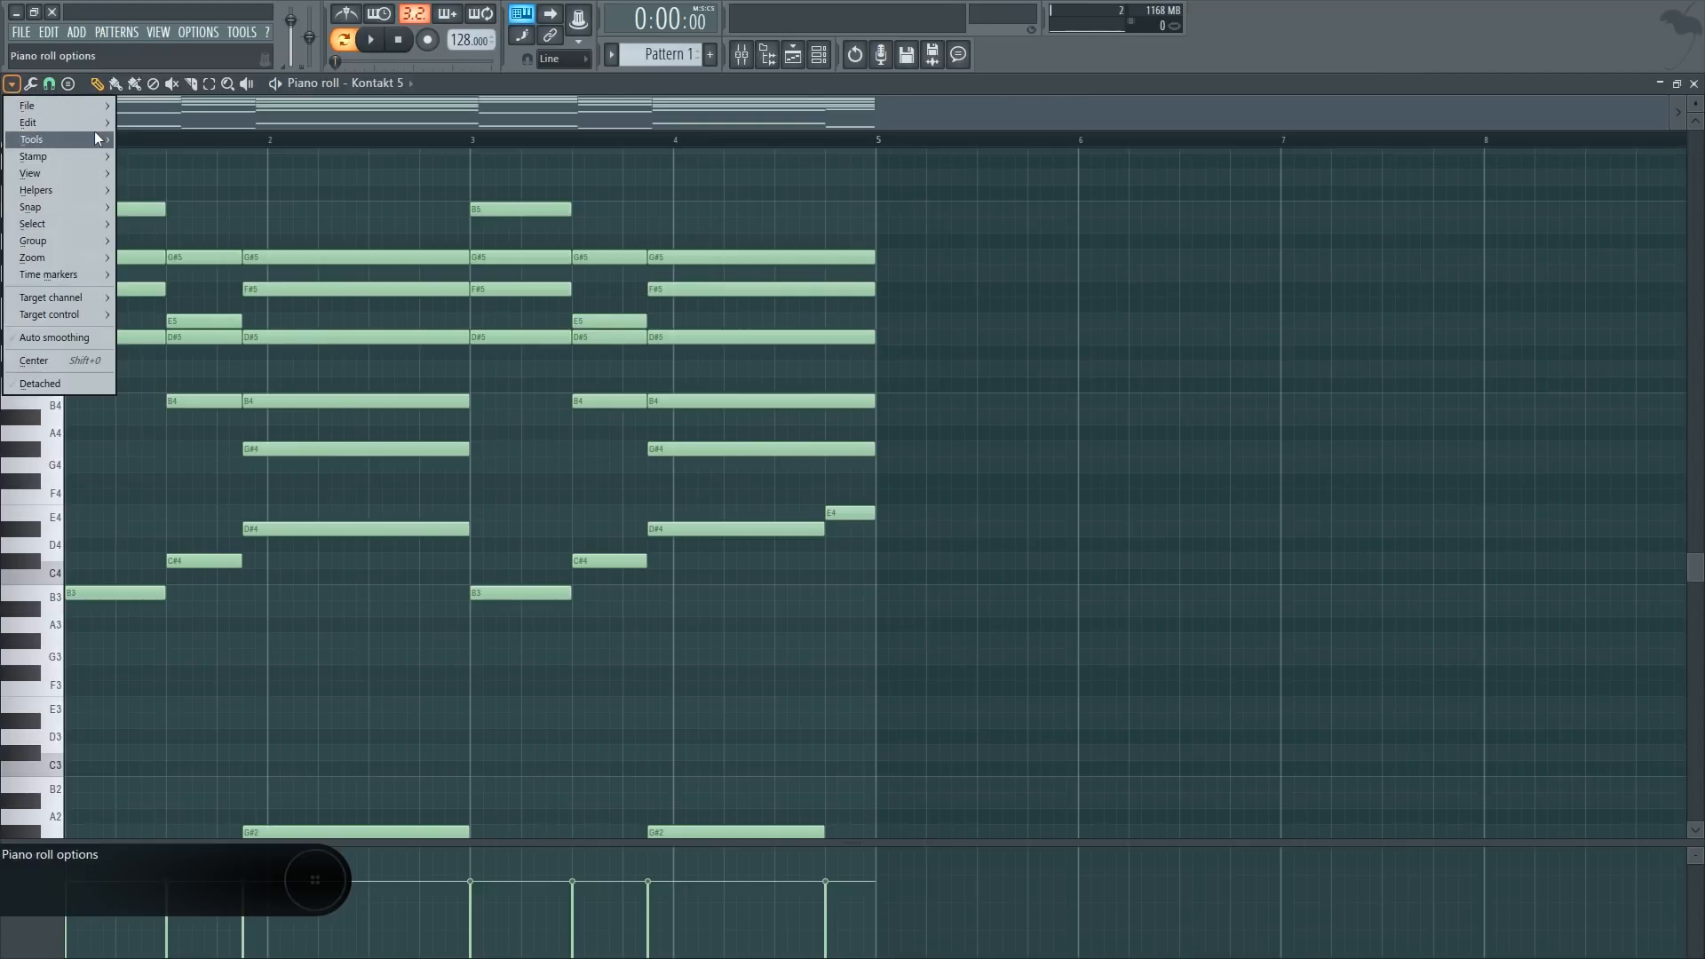
pyautogui.moveTo(96, 135)
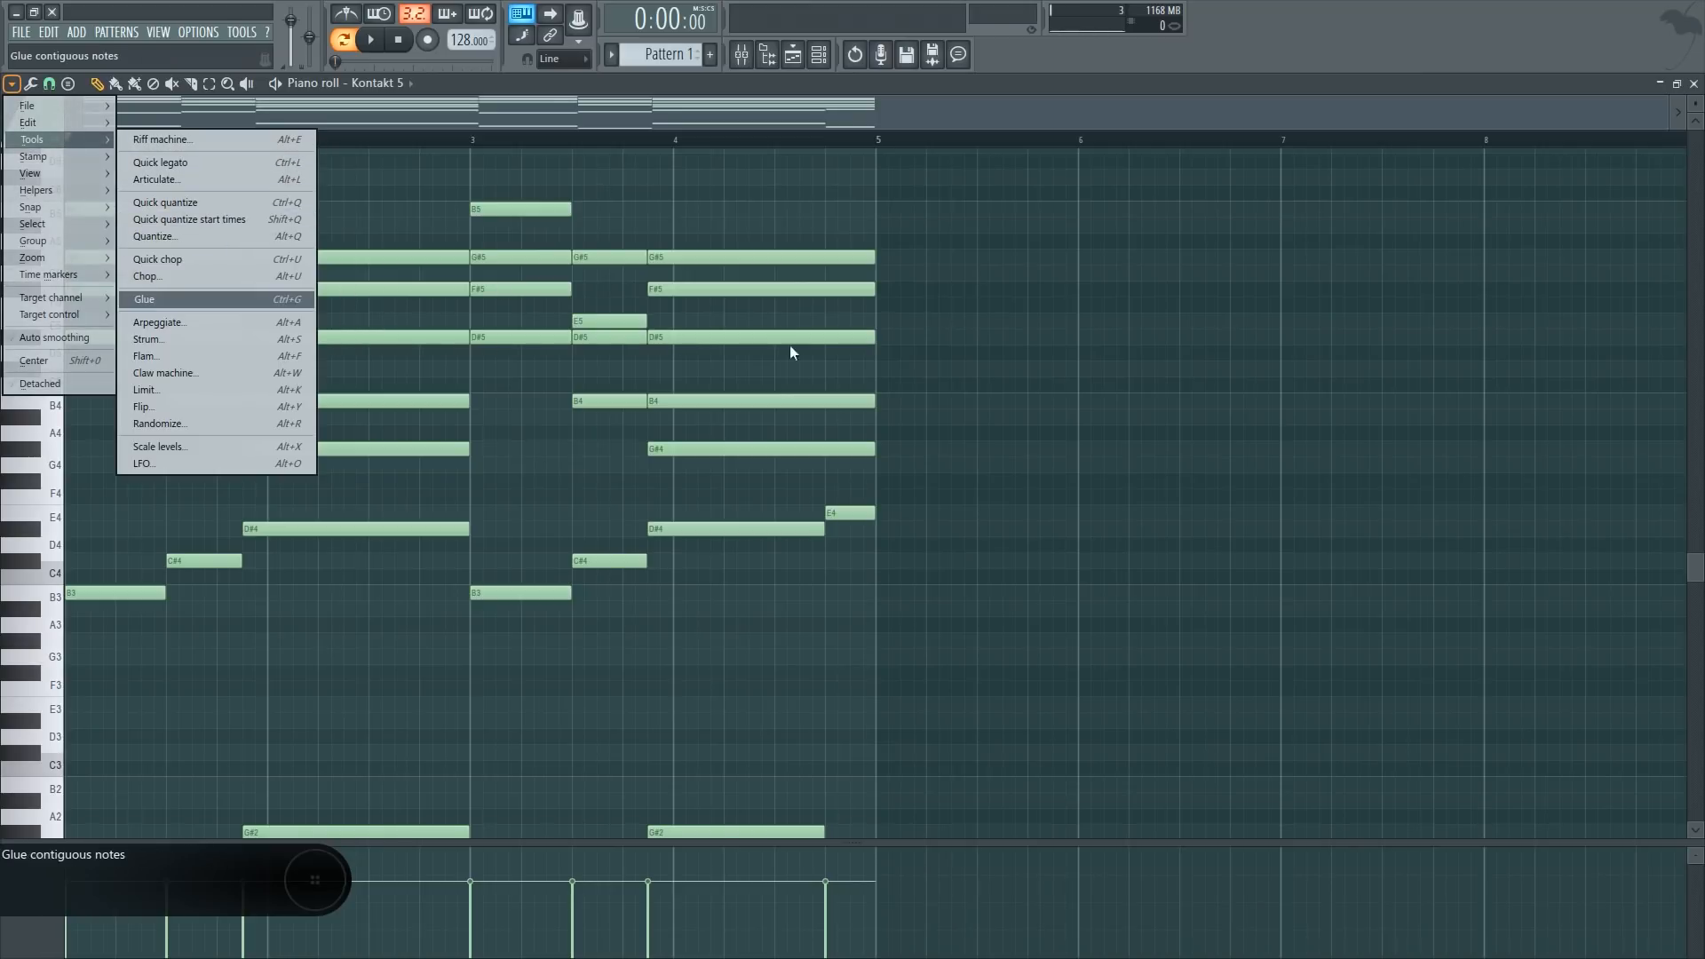
pyautogui.click(768, 354)
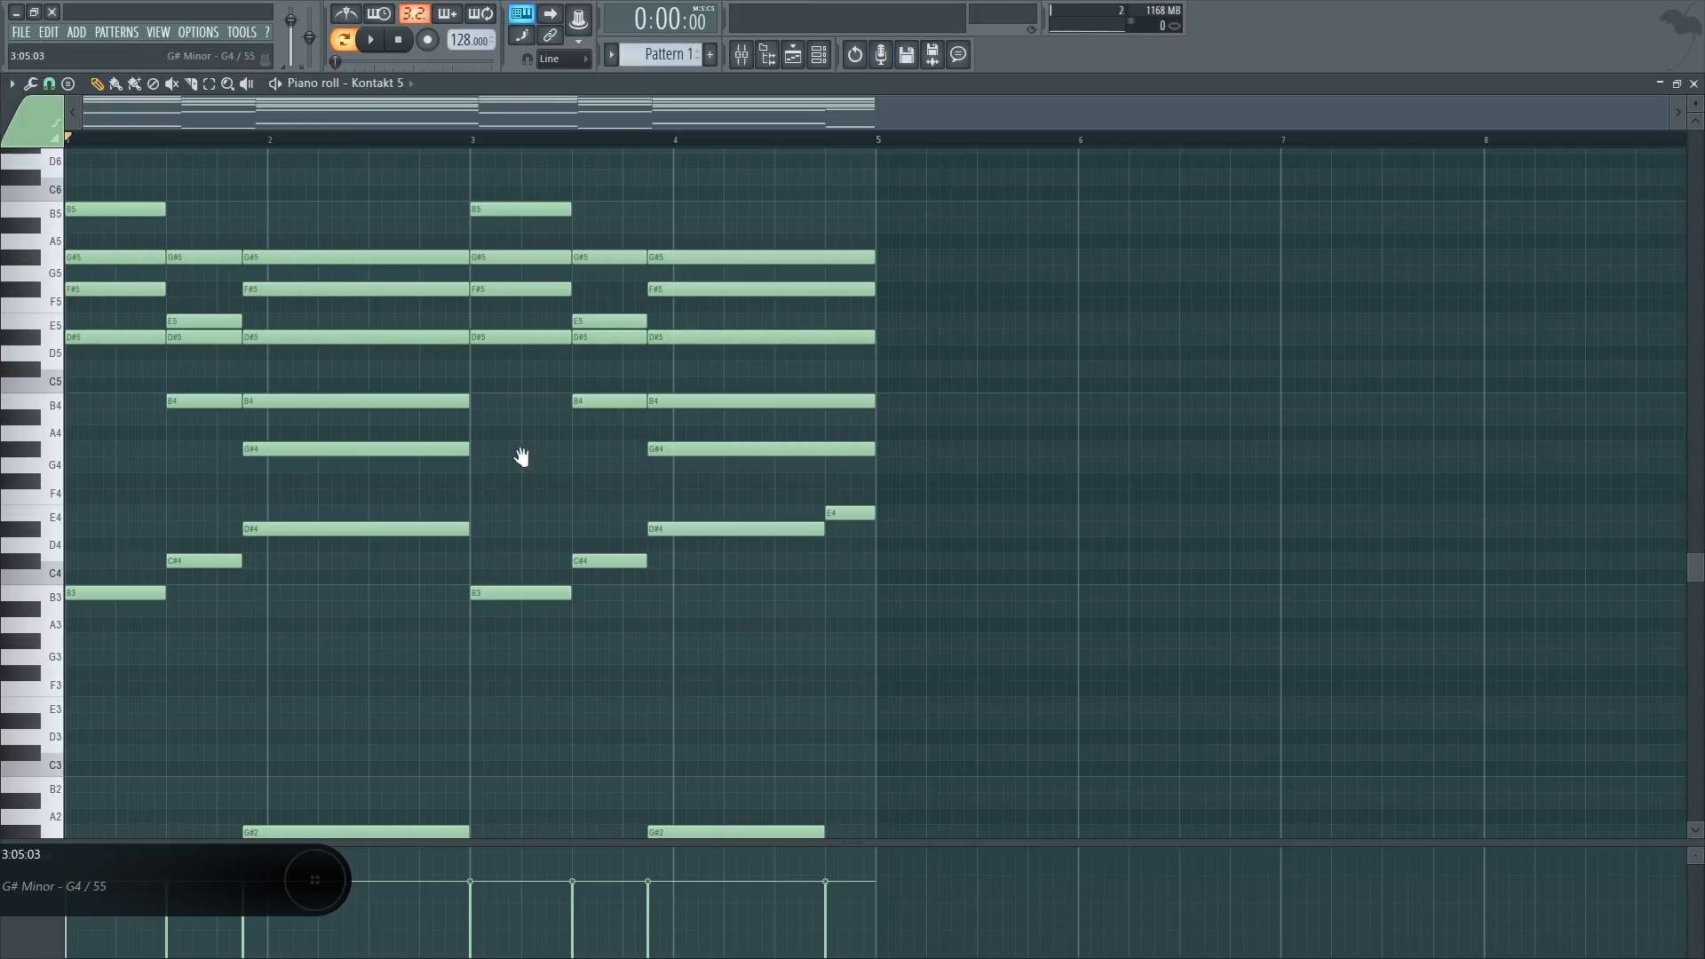
pyautogui.moveTo(521, 456); pyautogui.dragTo(612, 323)
pyautogui.scroll(5, 612, 323)
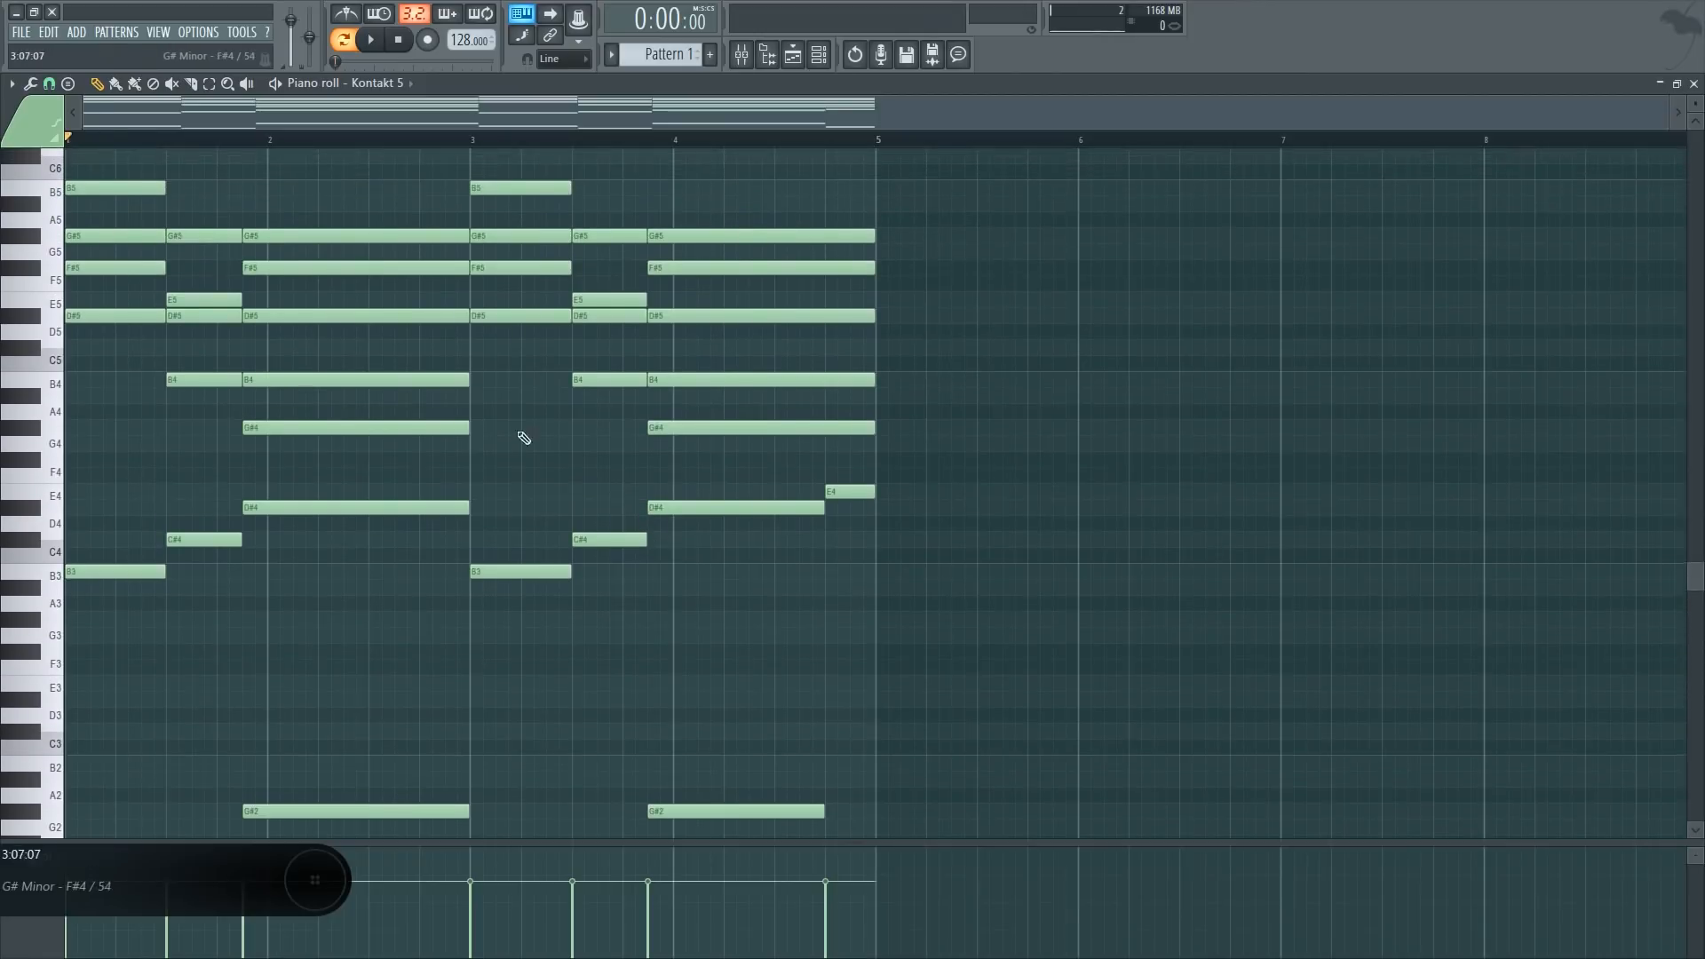
# Play the opening of the Pattern 1 chord progression in the piano roll
pyautogui.click(791, 60)
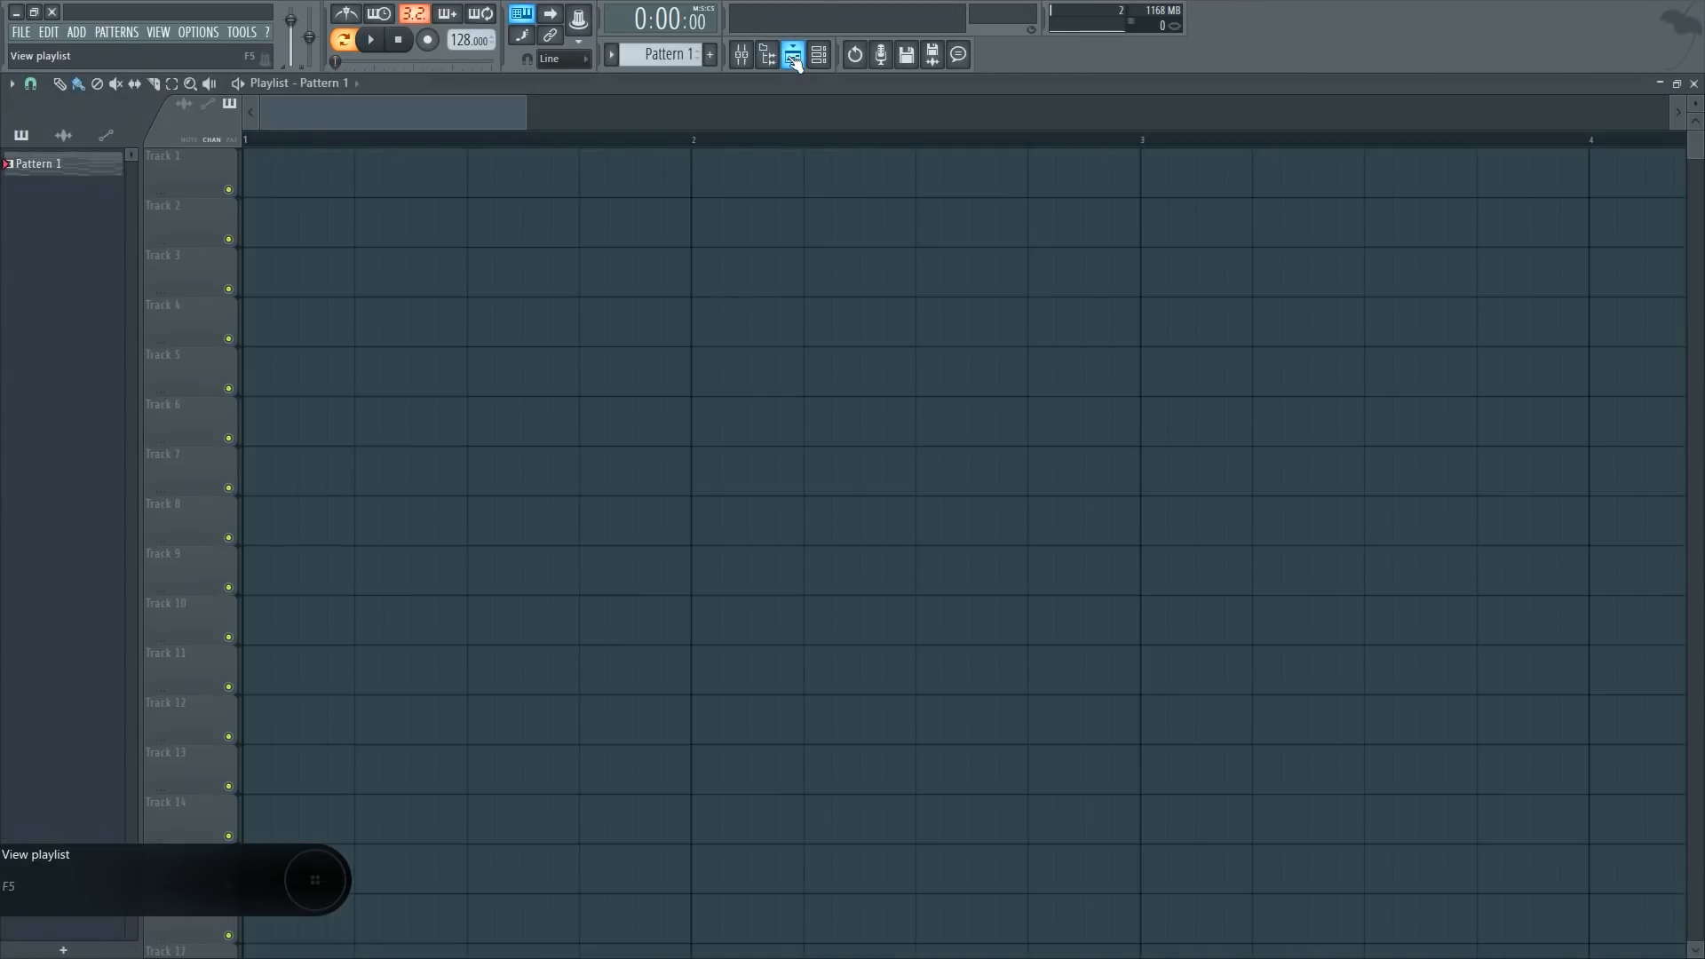
pyautogui.click(795, 62)
pyautogui.press('space')
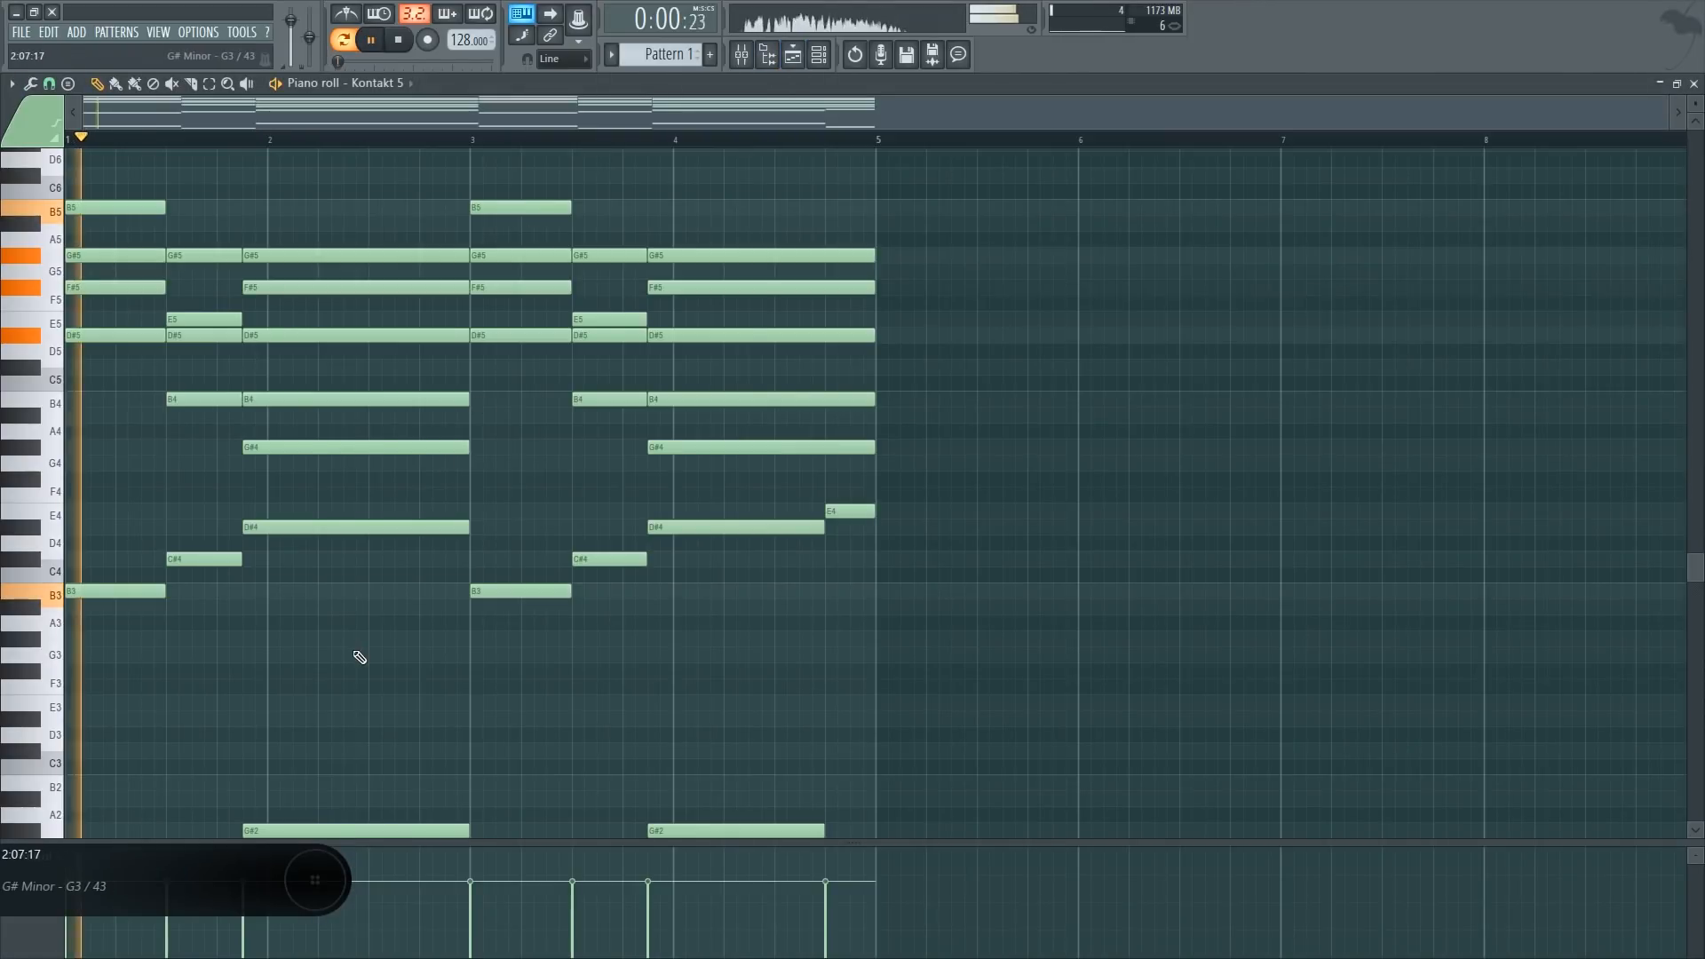
pyautogui.press('space')
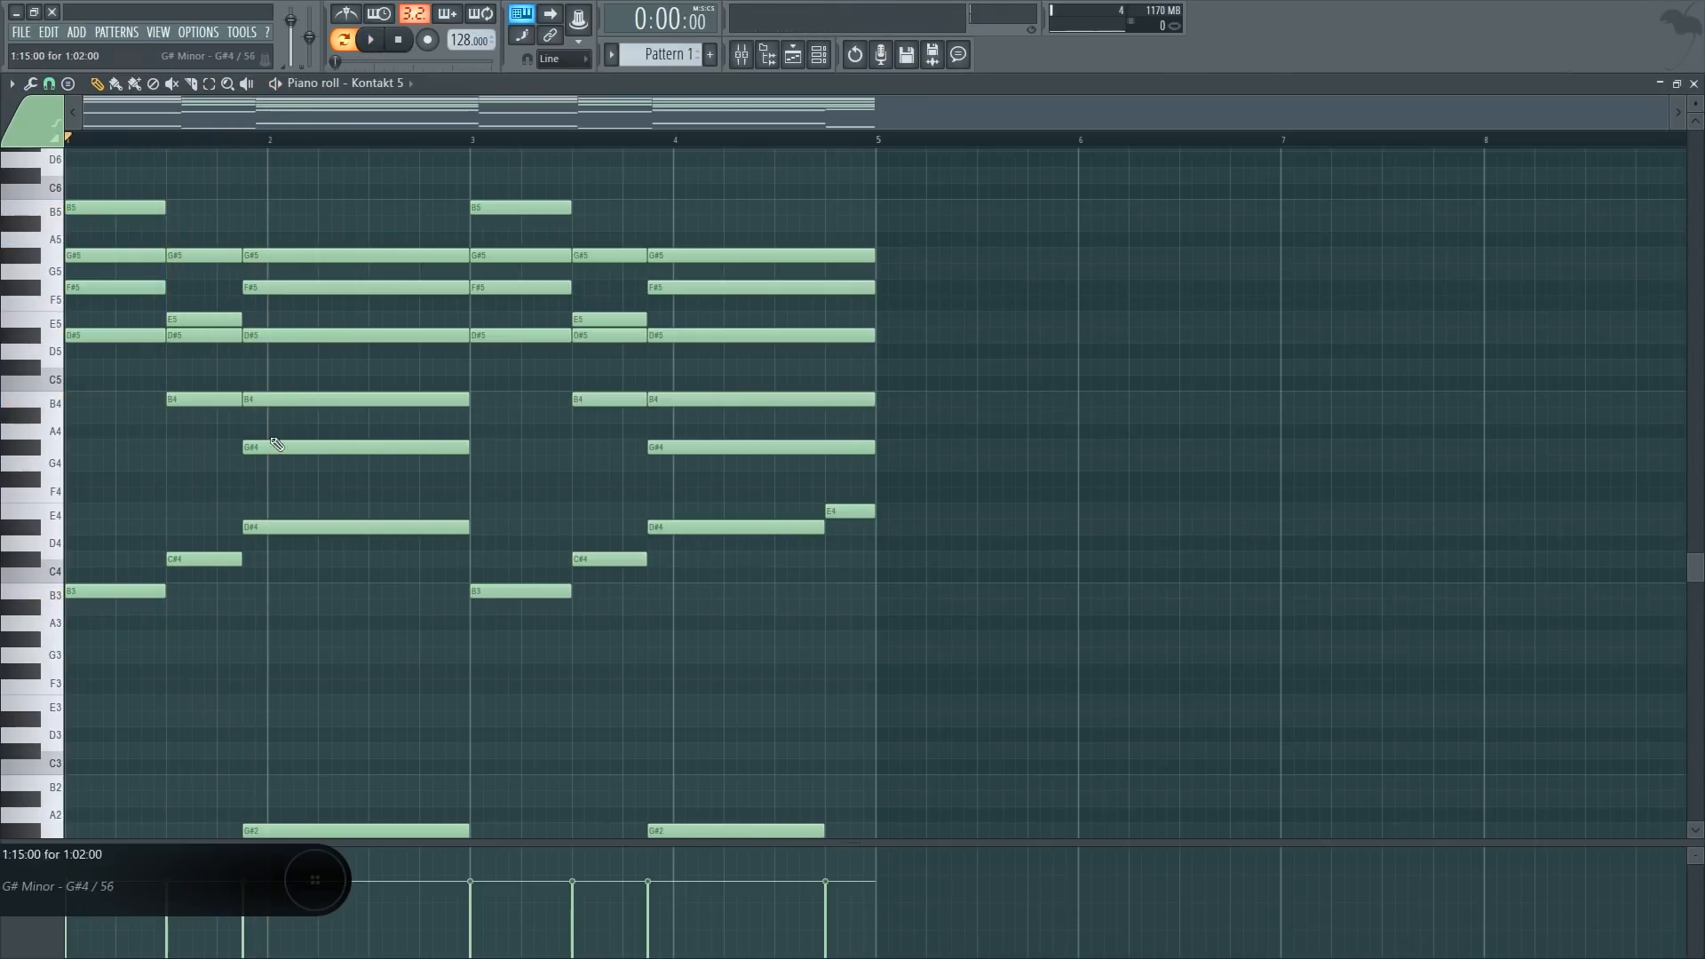
pyautogui.click(12, 84)
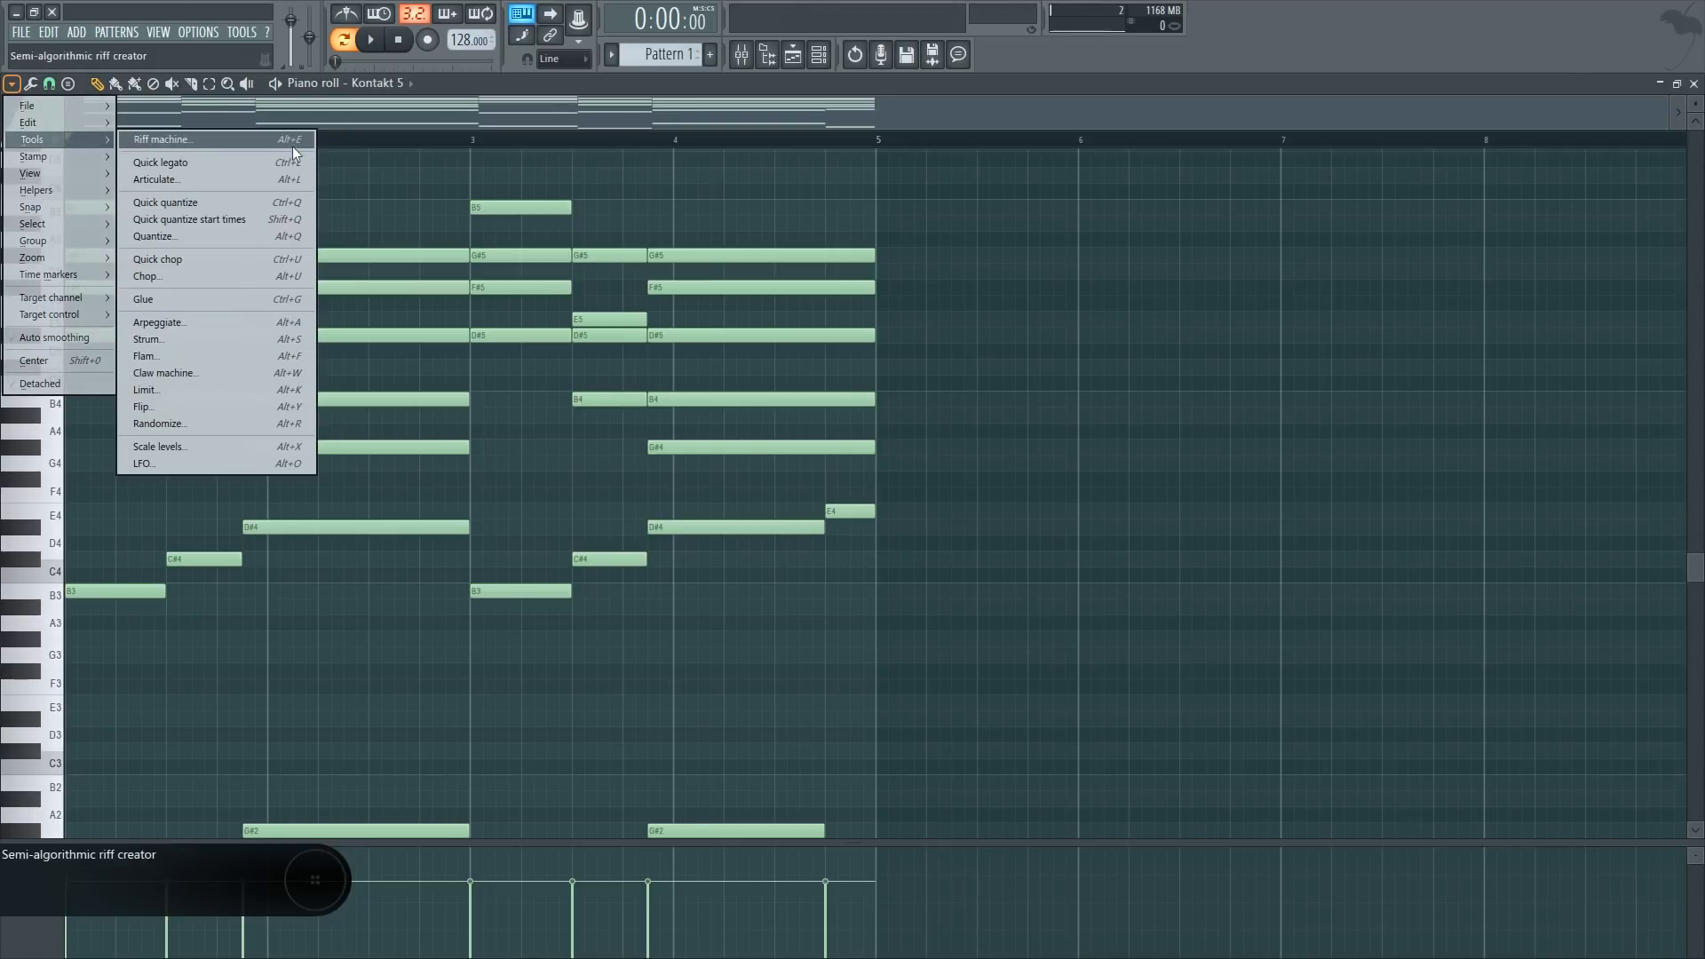
pyautogui.click(476, 445)
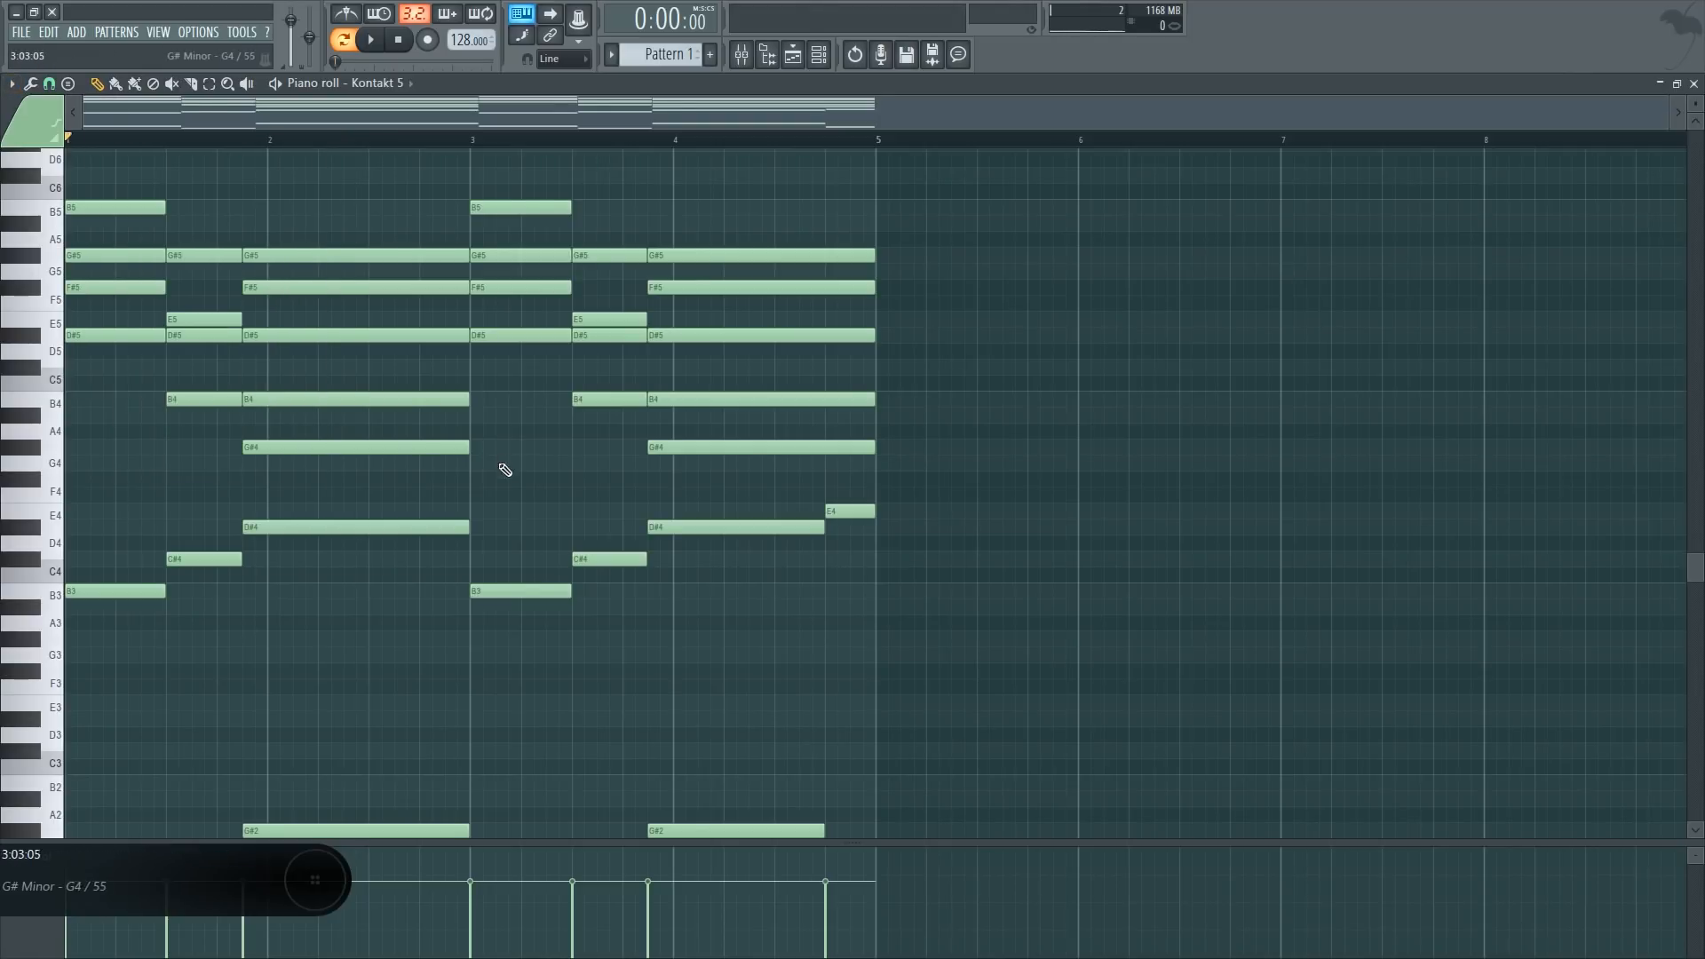
pyautogui.moveTo(249, 425); pyautogui.dragTo(248, 410)
pyautogui.scroll(-2, 355, 391)
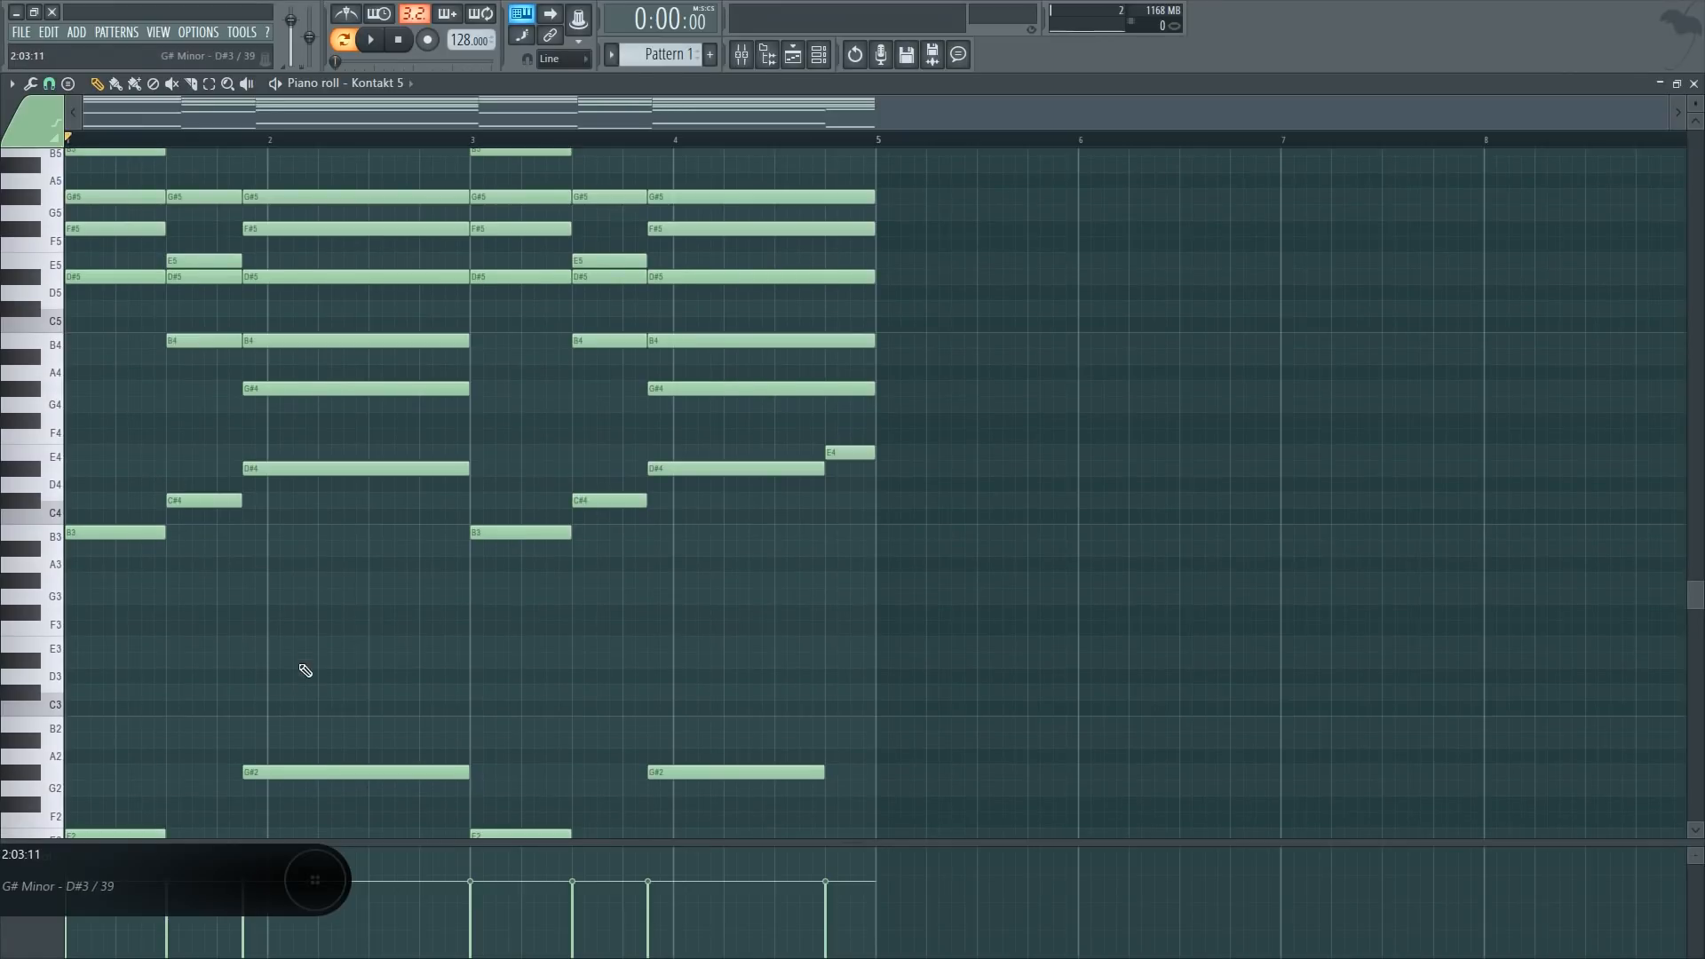
pyautogui.scroll(-4, 346, 494)
pyautogui.scroll(5, 368, 569)
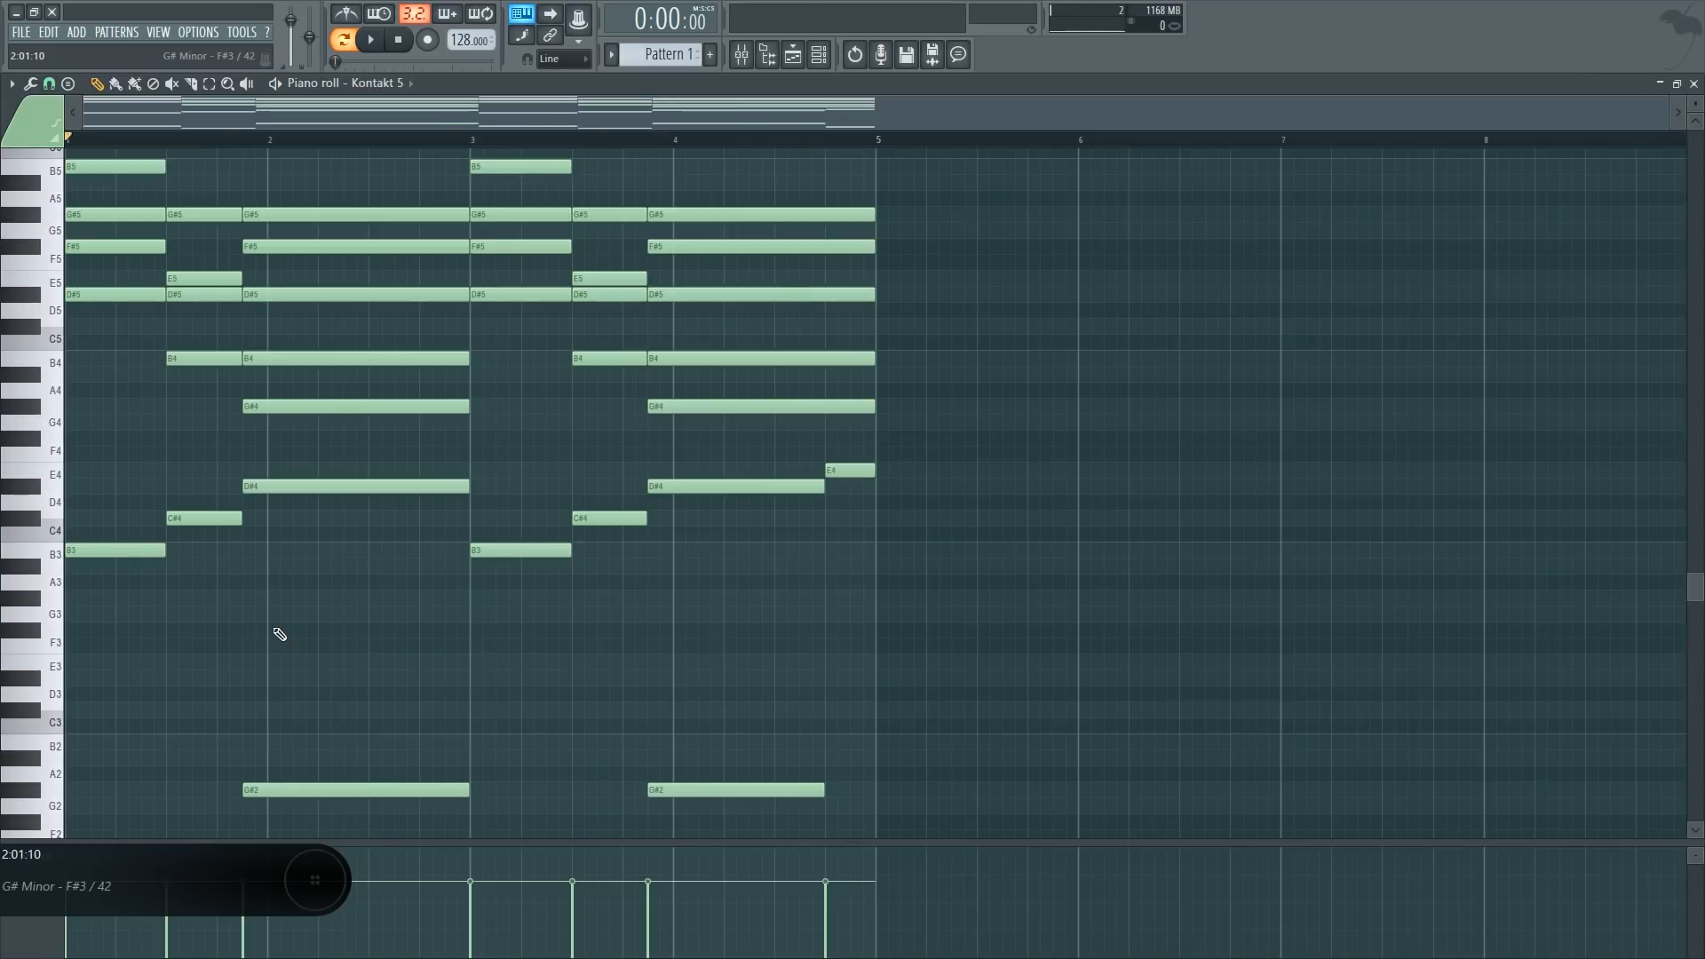
# Open the arpeggiator for the chords and adjust its time multiplier to produce eighth-note steps
pyautogui.hotkey('alt', 'a')
pyautogui.moveTo(848, 179); pyautogui.dragTo(791, 176)
pyautogui.moveTo(920, 254); pyautogui.dragTo(920, 259)
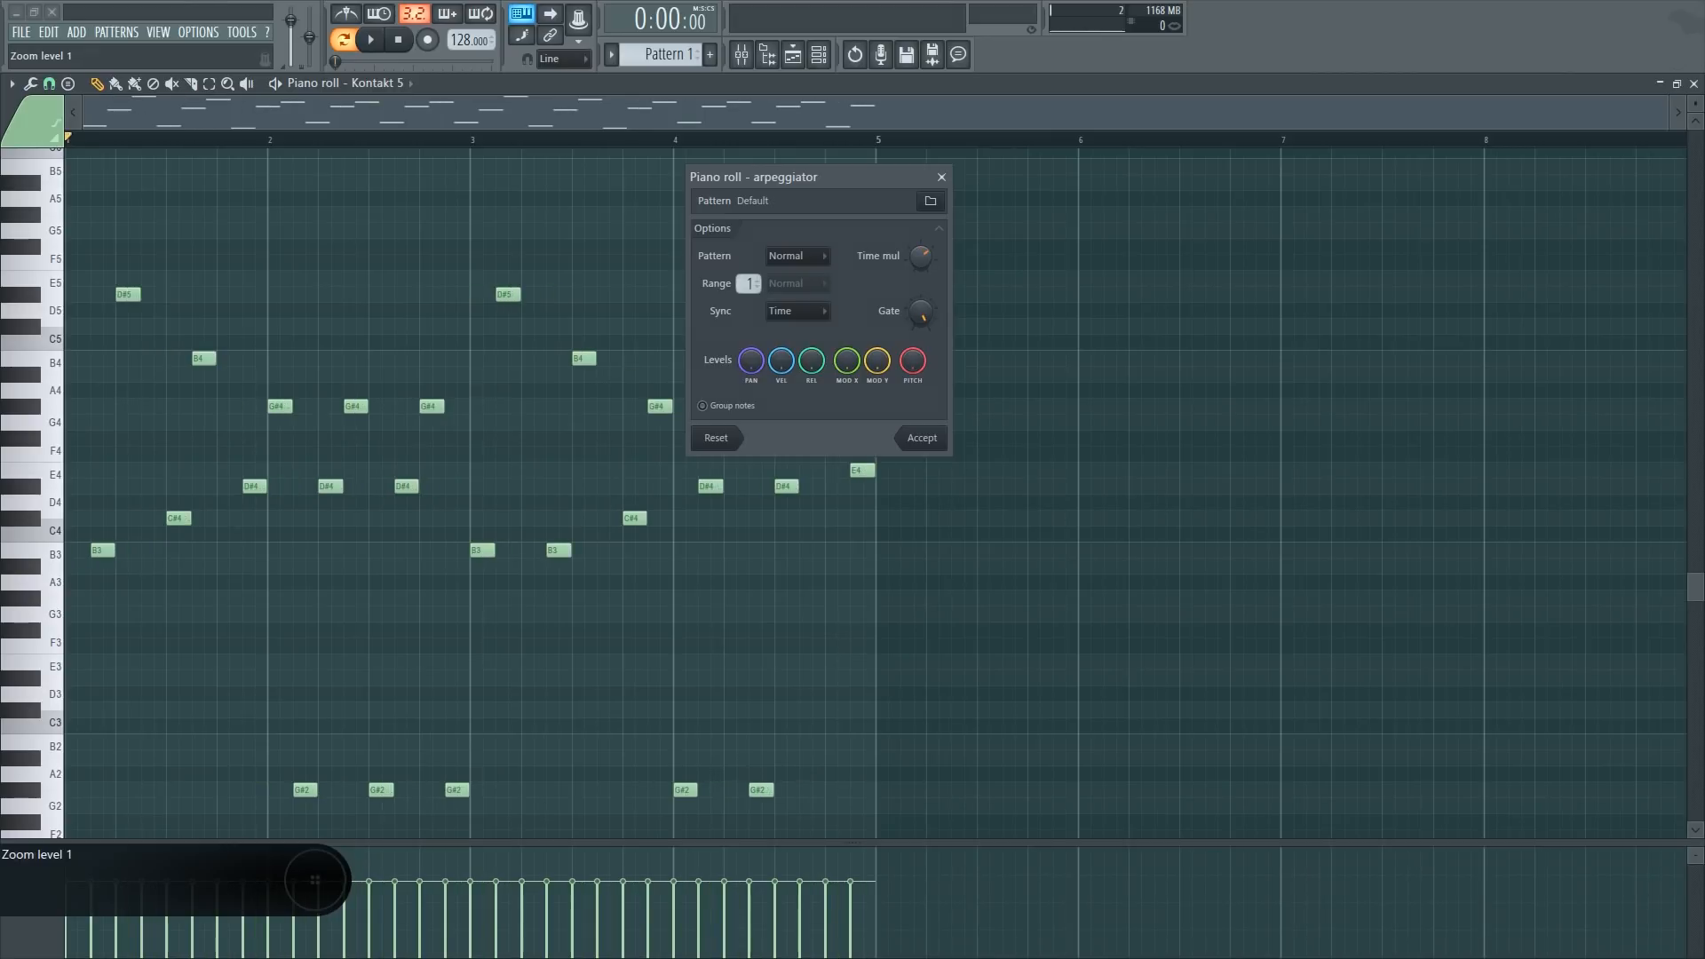
# Lower the arpeggiator's time multiplier to get sixteenth-note steps and play back the result
pyautogui.moveTo(920, 259); pyautogui.dragTo(920, 266)
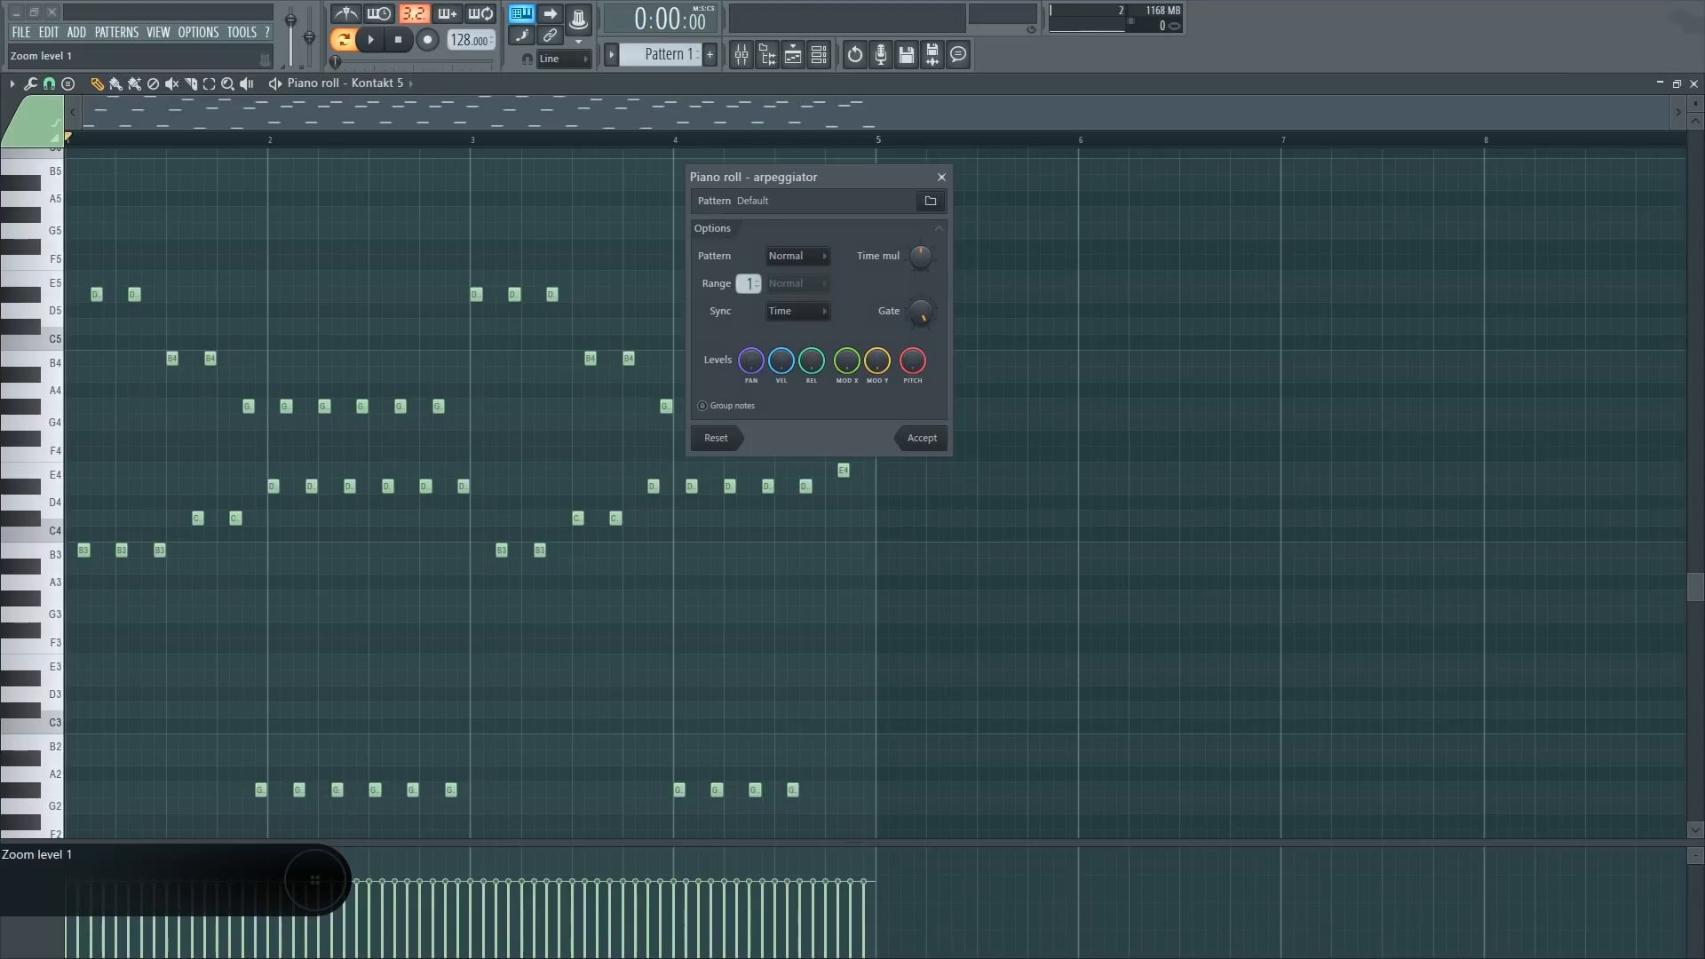
pyautogui.press('space')
pyautogui.moveTo(836, 184); pyautogui.dragTo(824, 183)
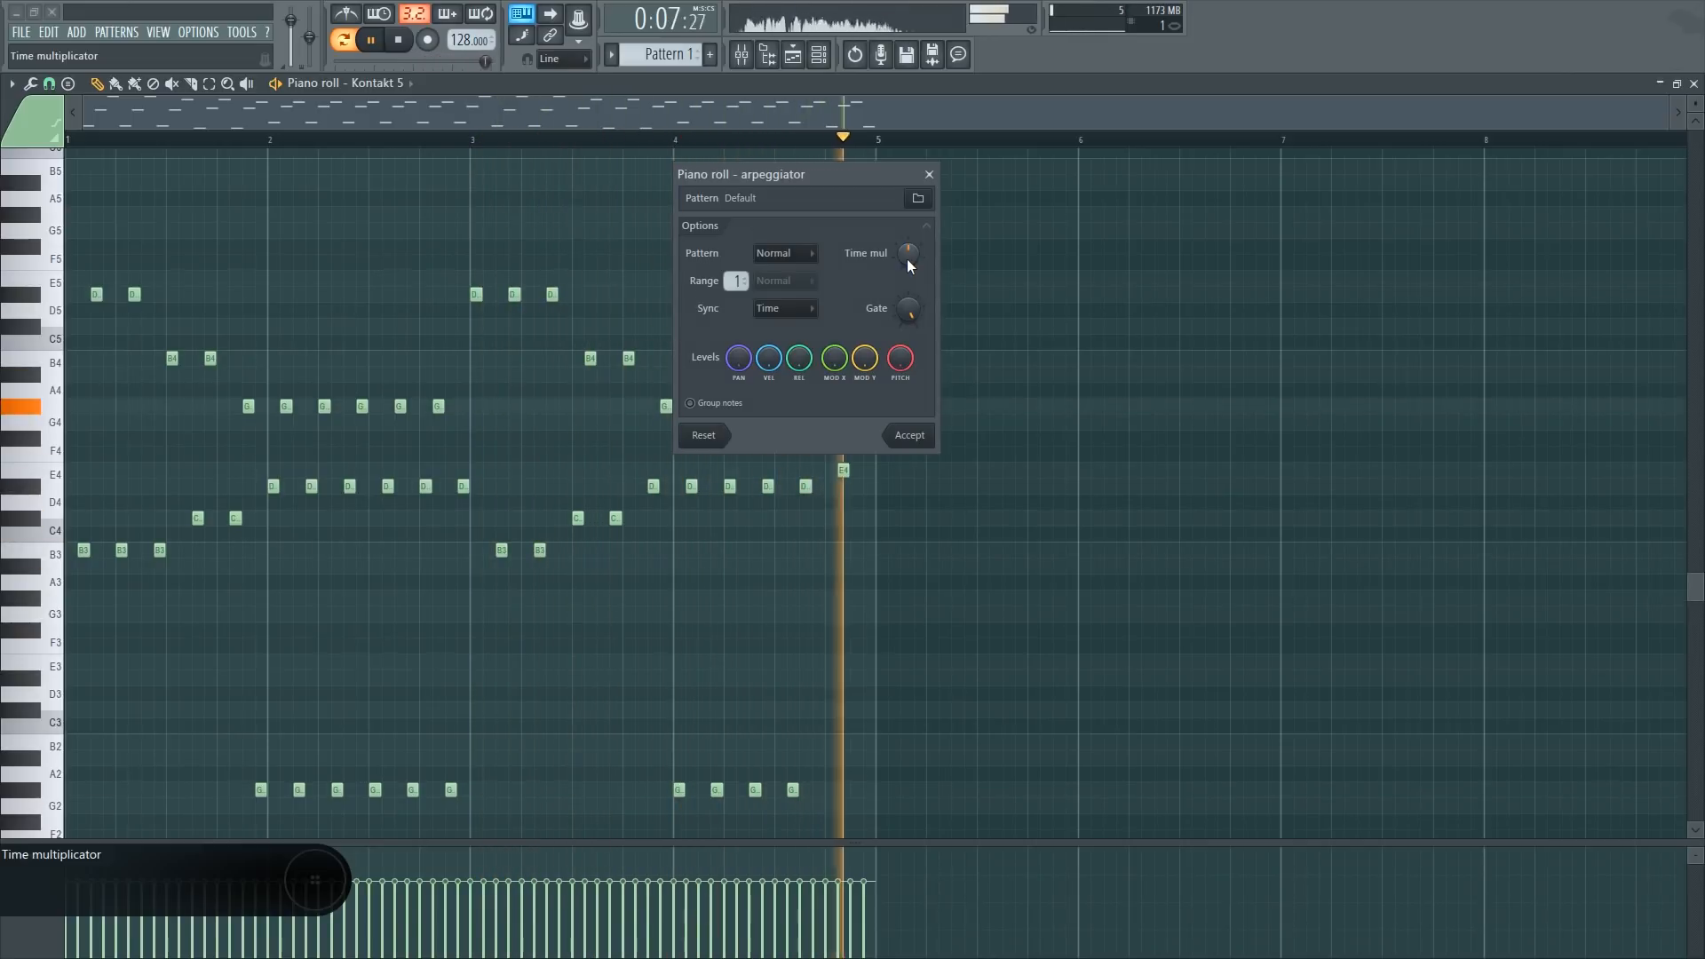
pyautogui.press('space')
# Raise the arpeggiator's time multiplier to return to eighth-note steps and play back the arpeggio
pyautogui.moveTo(907, 259); pyautogui.dragTo(908, 245)
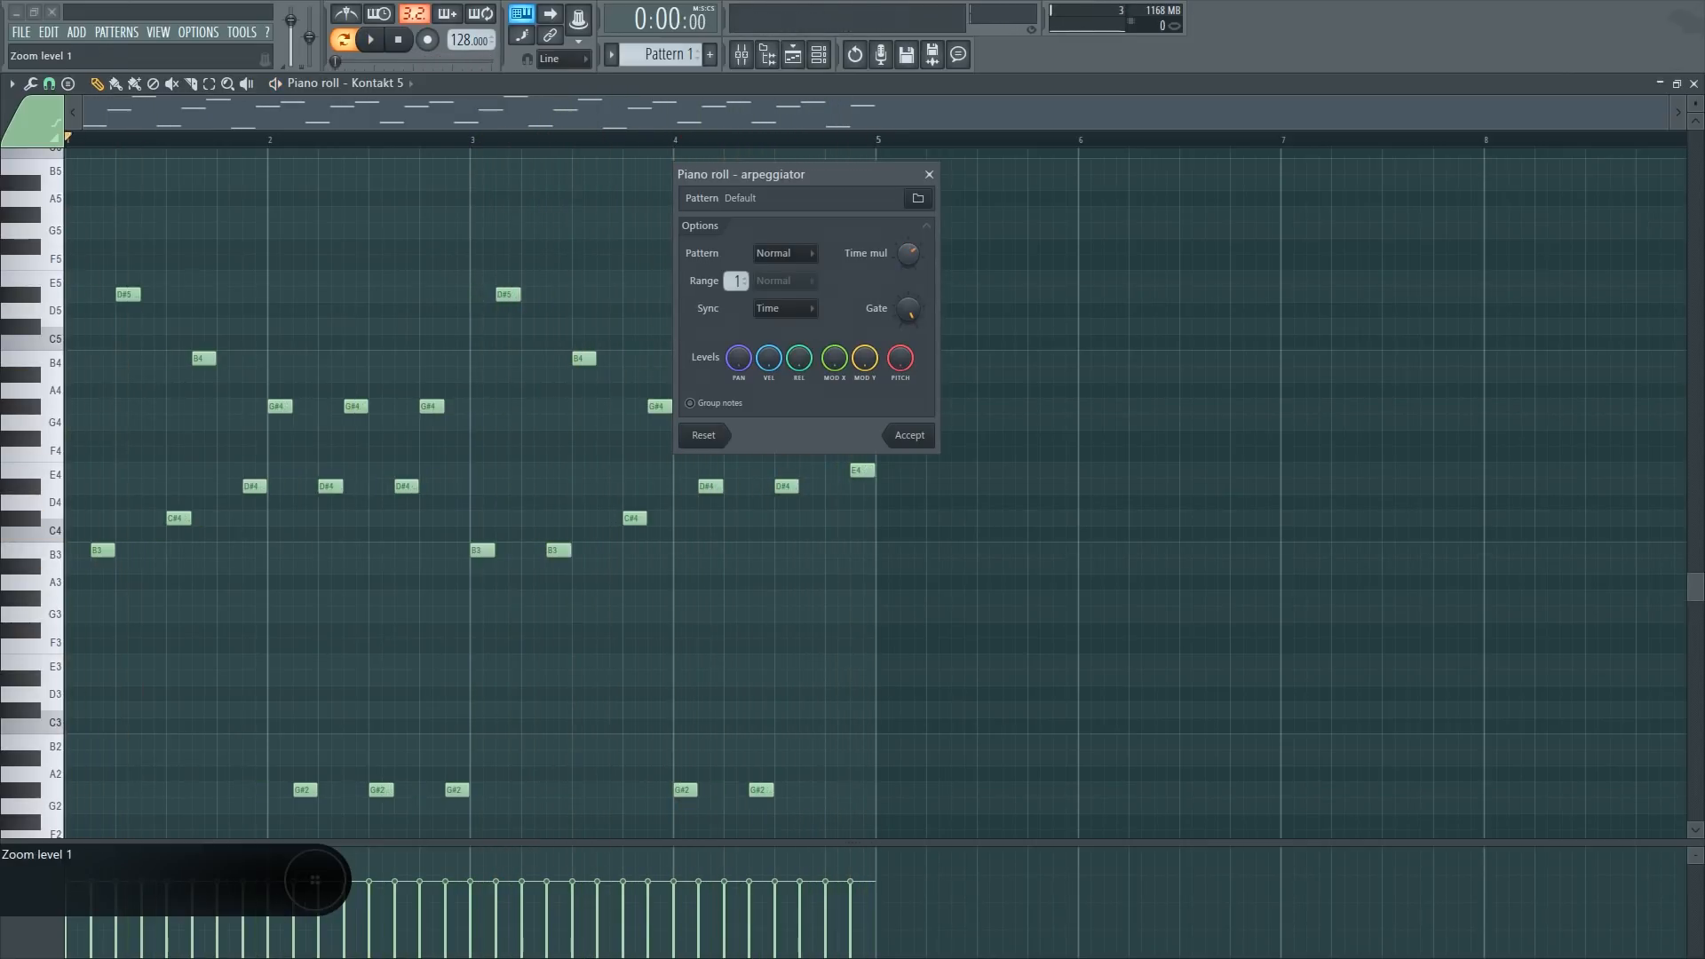
pyautogui.press('space')
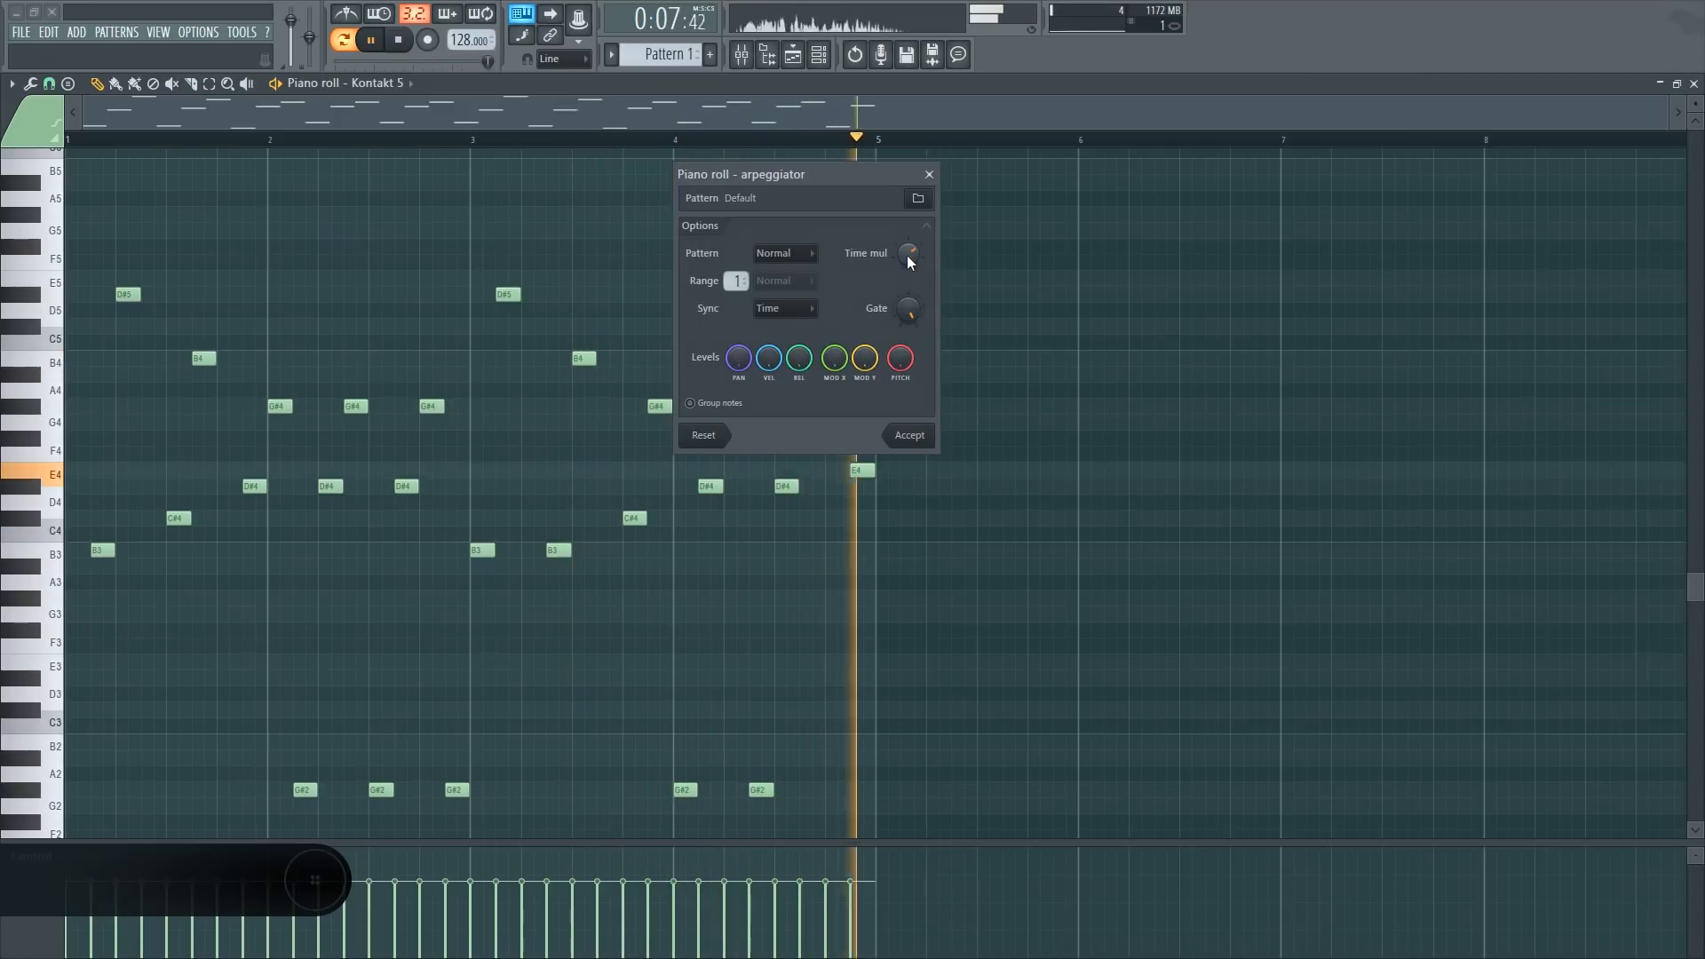
pyautogui.press('space')
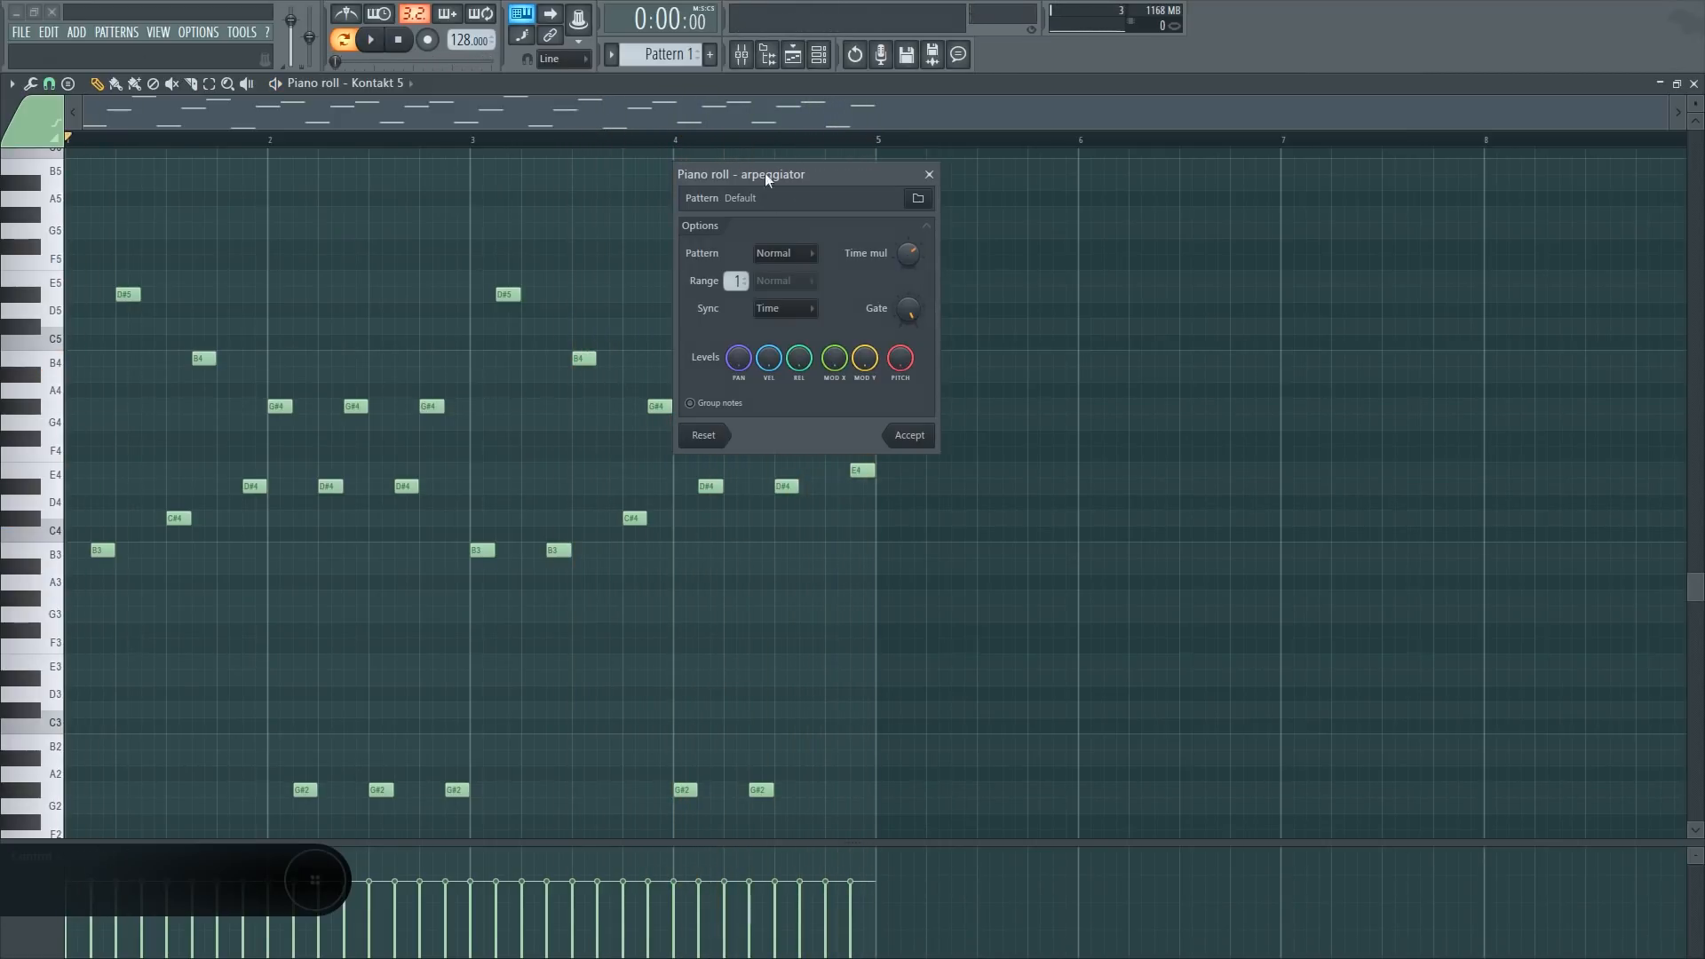
# Browse the arpeggiator's Riff machine preset folder and leave it without loading a preset
pyautogui.moveTo(801, 183); pyautogui.dragTo(744, 179)
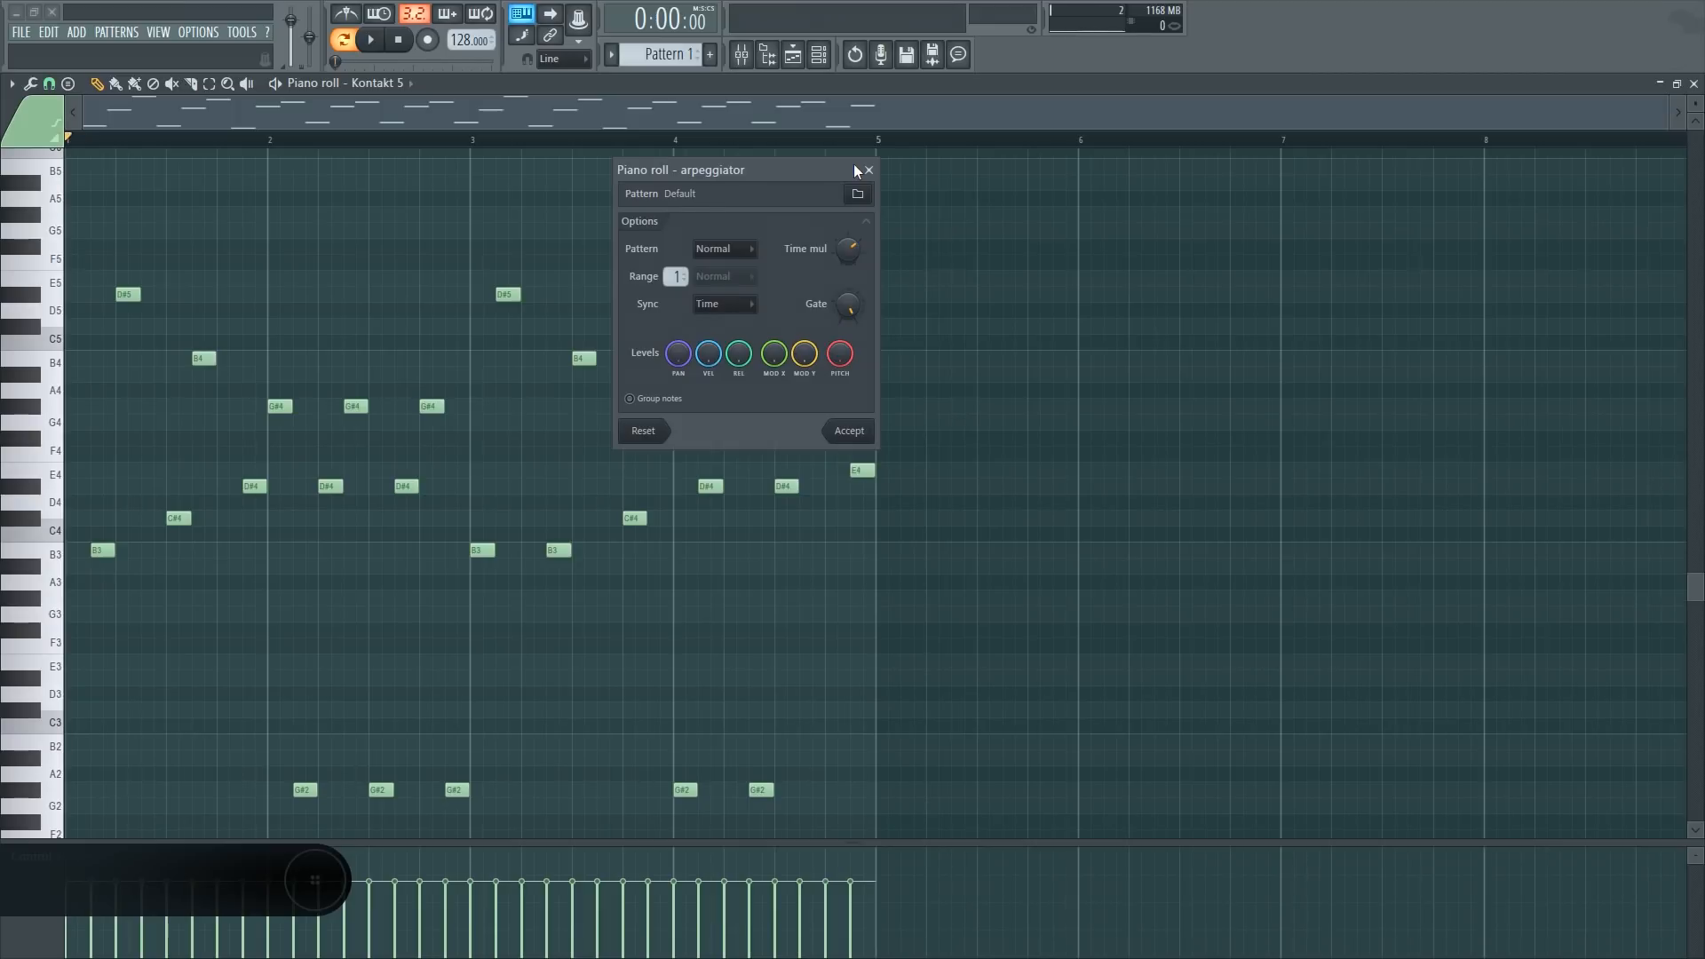
pyautogui.click(715, 250)
pyautogui.click(858, 194)
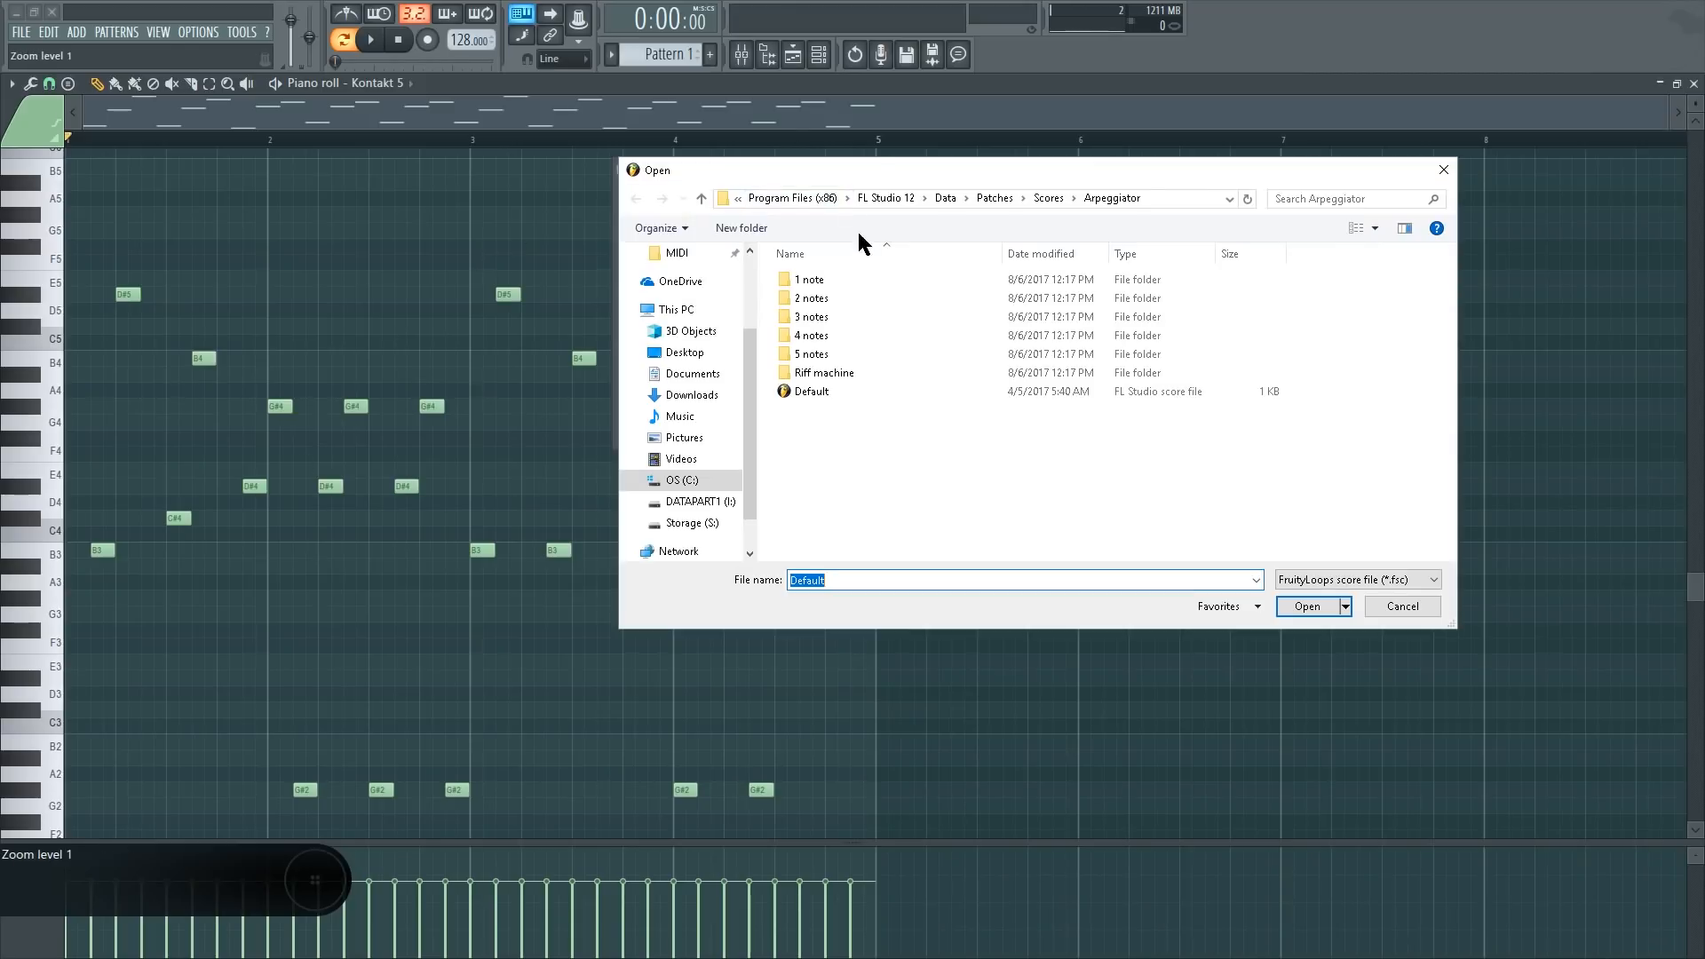
pyautogui.doubleClick(828, 369)
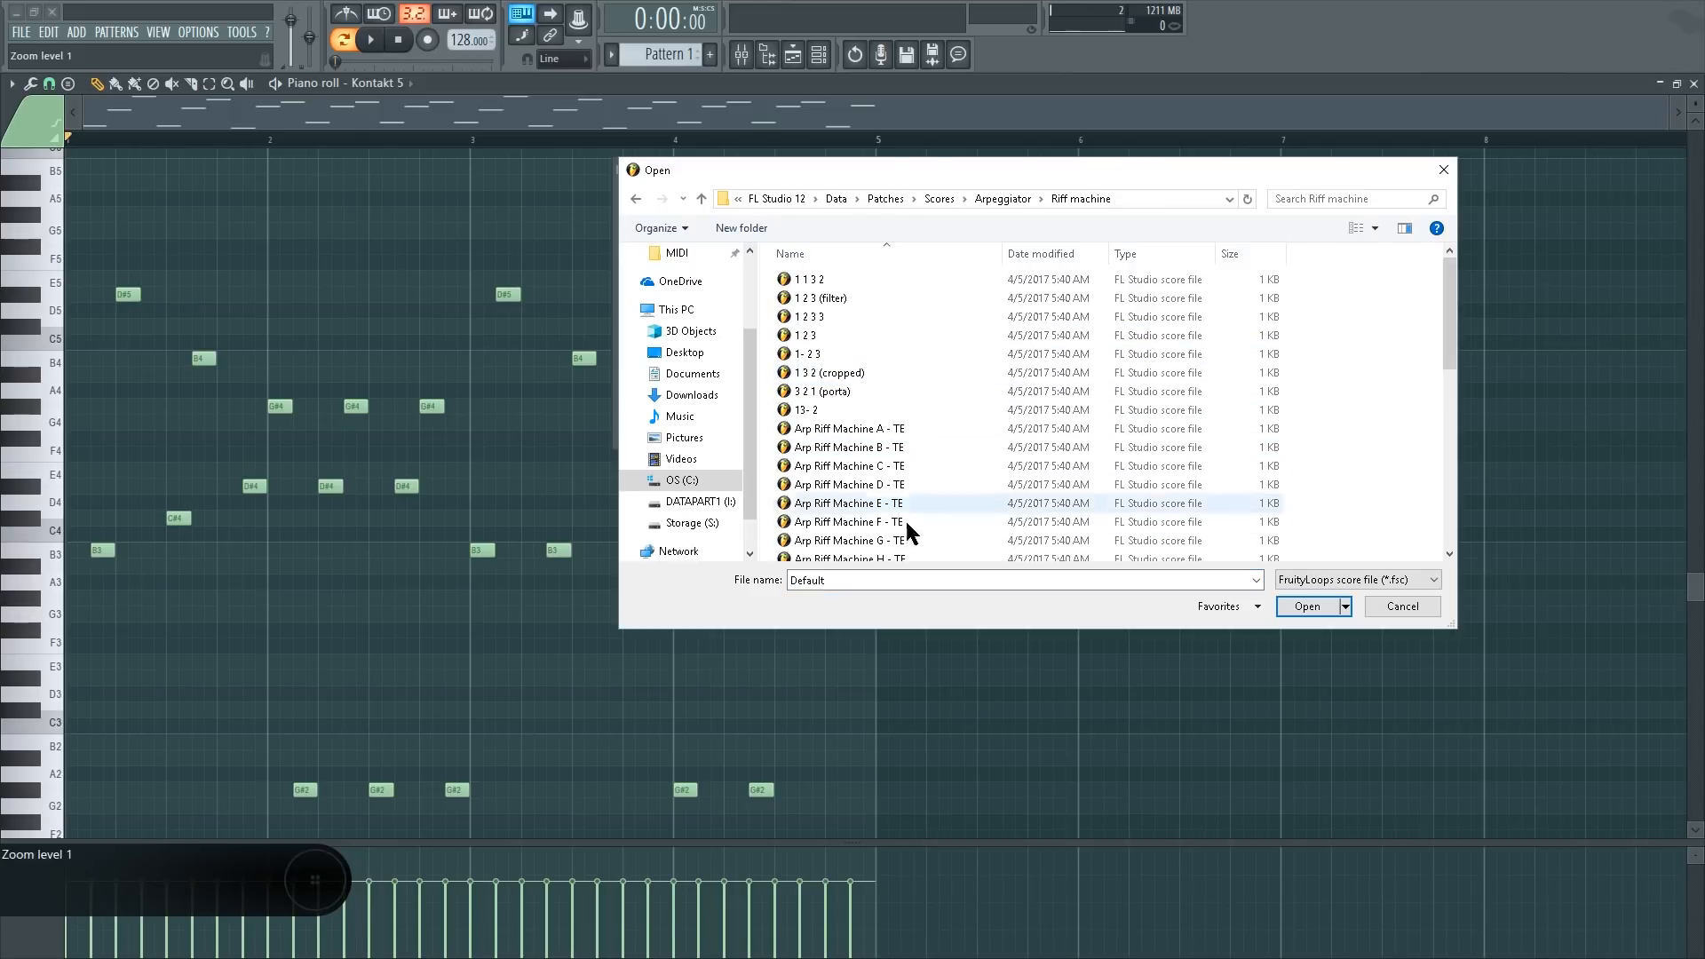
pyautogui.scroll(-3, 904, 518)
pyautogui.click(1444, 171)
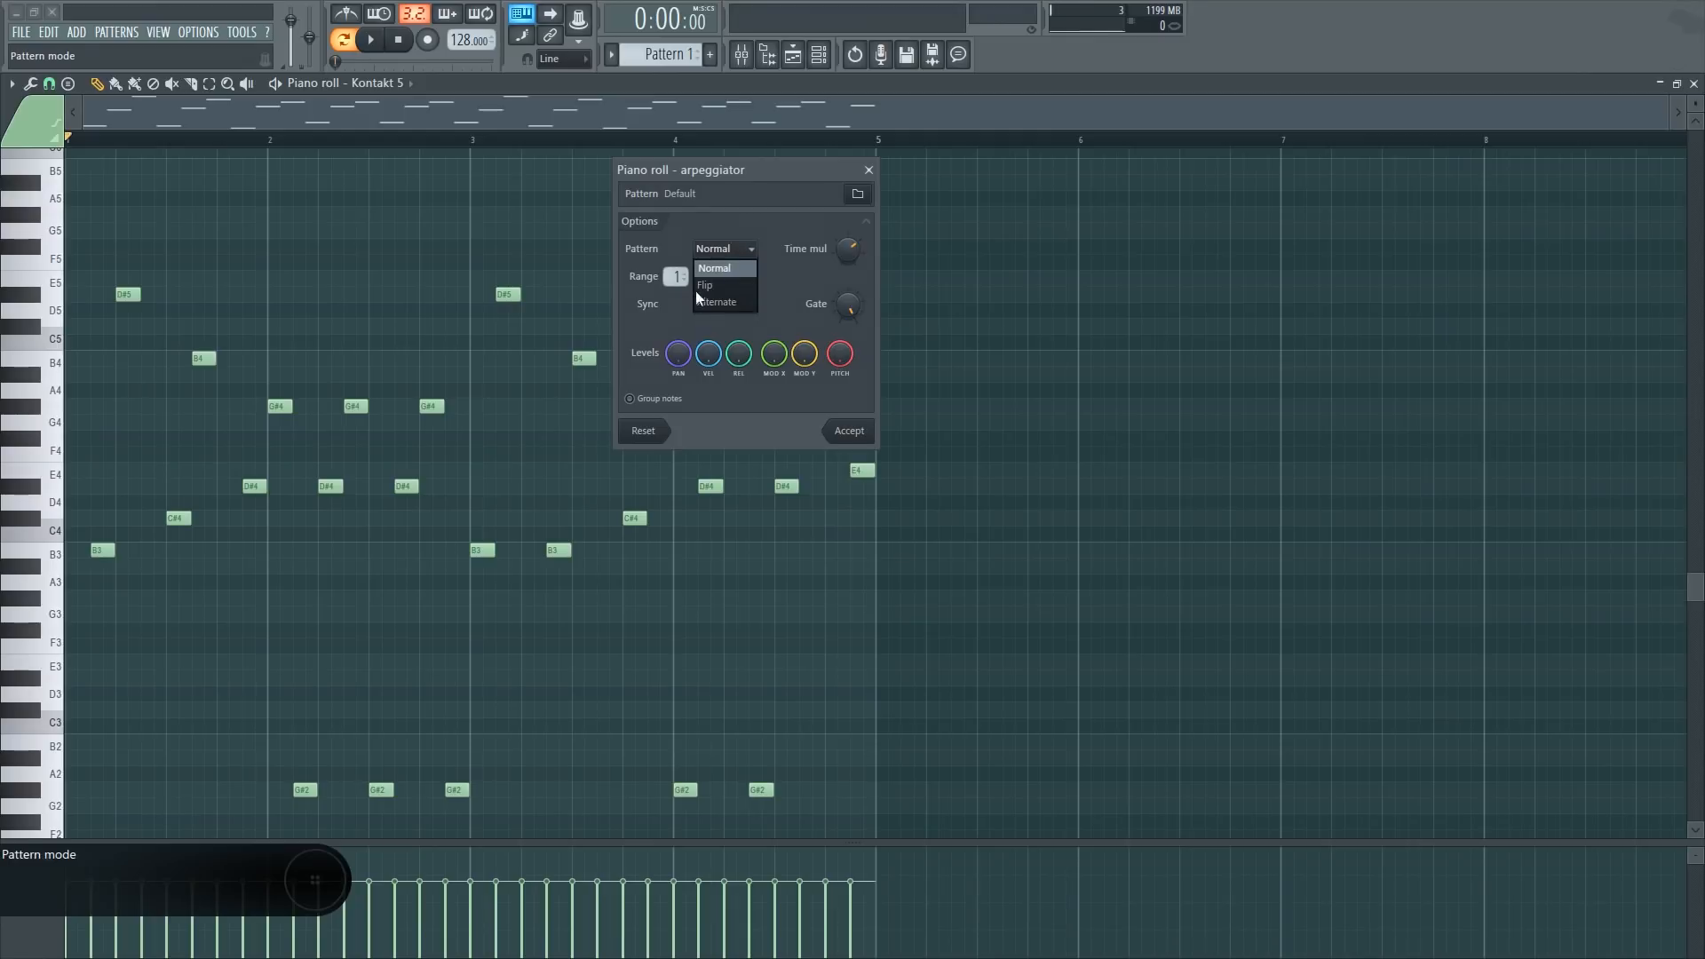
# Set the arpeggiator's pattern mode to Flip and play back the arpeggio
pyautogui.click(706, 285)
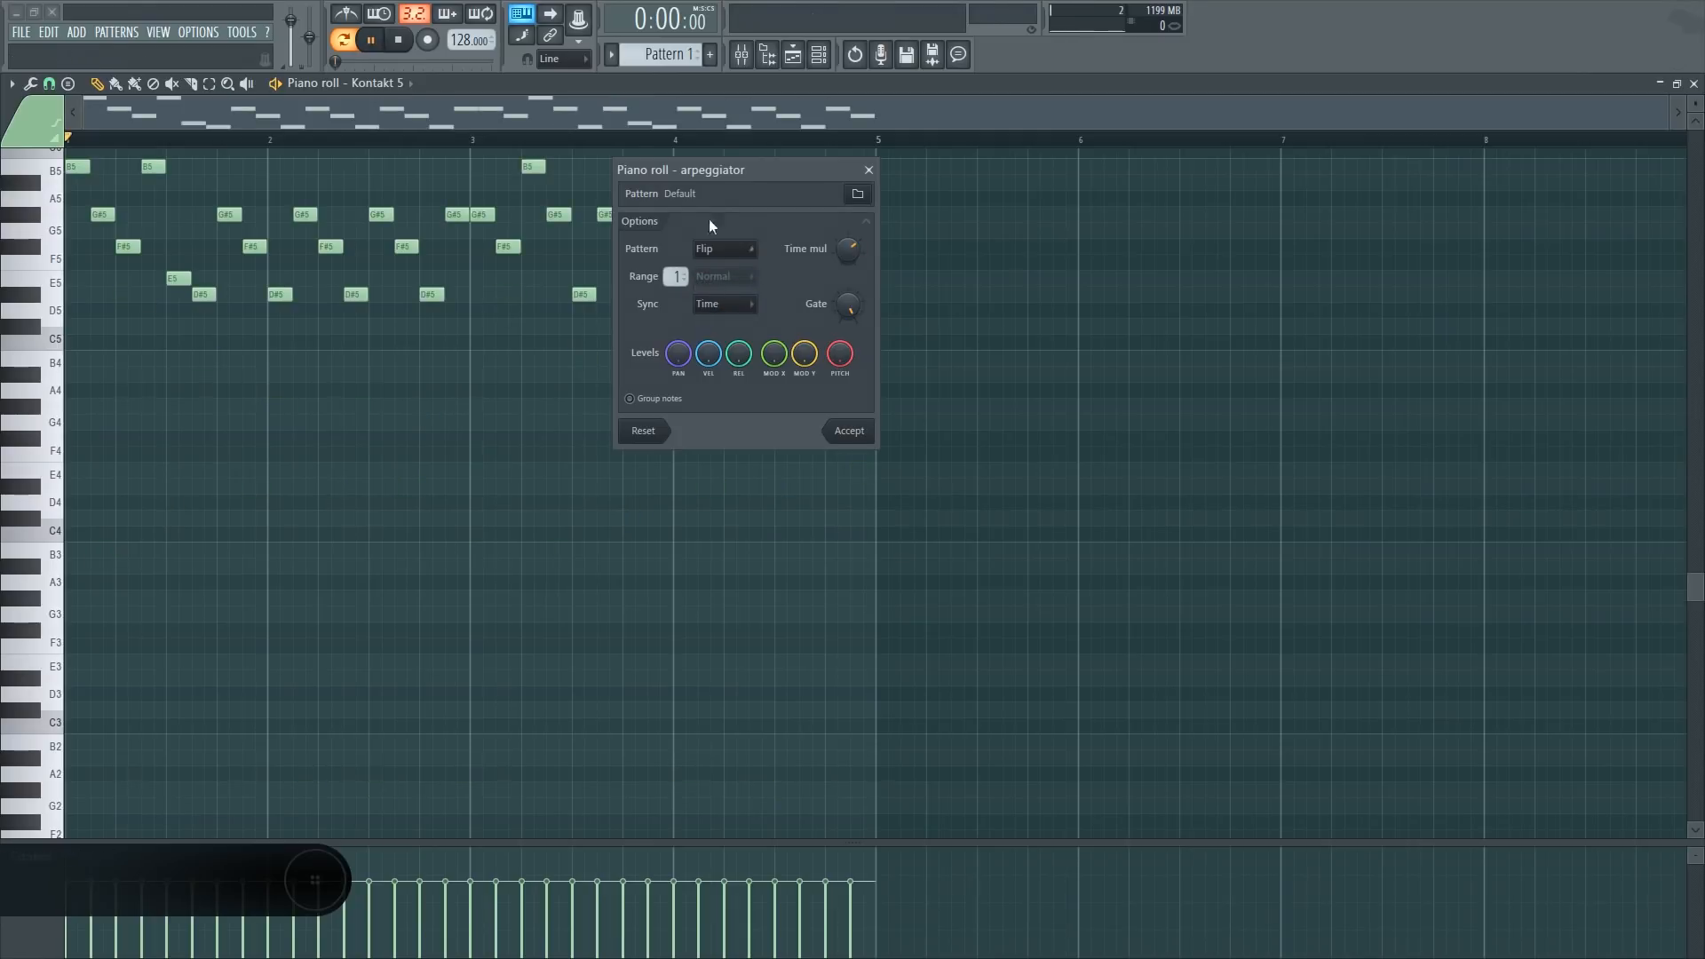
pyautogui.press('space')
pyautogui.moveTo(701, 172); pyautogui.dragTo(689, 173)
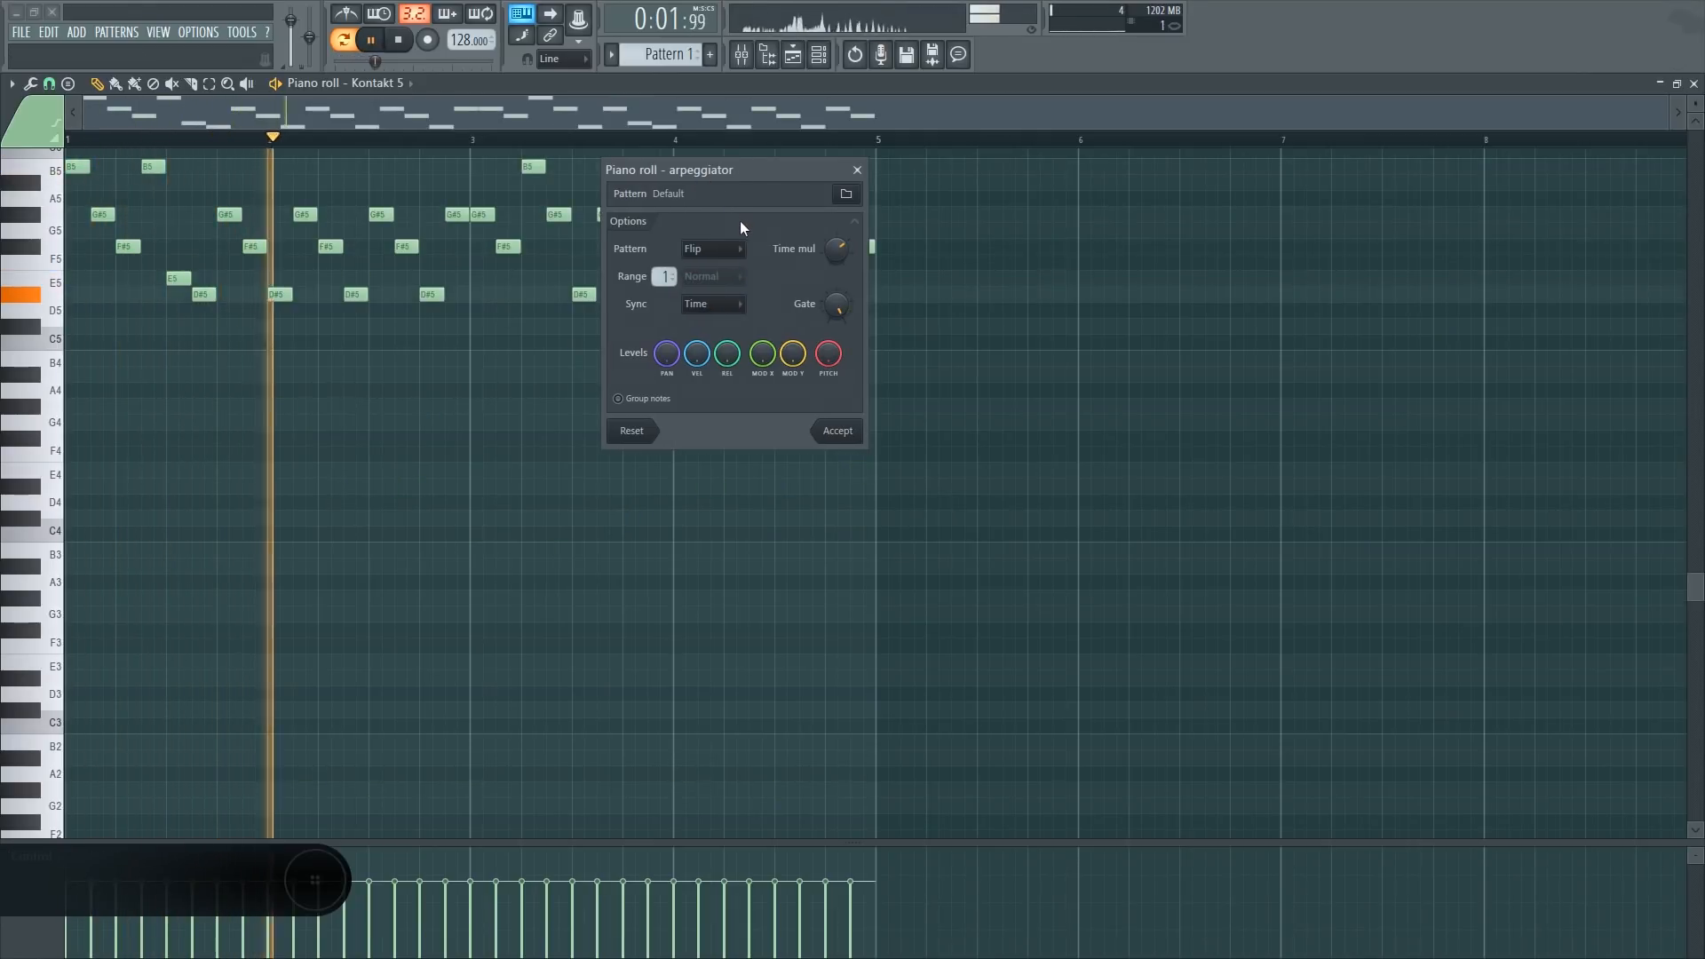
# Stop playback, set the arpeggiator's pattern mode to Alternate and audition the arpeggio
pyautogui.click(710, 249)
pyautogui.press('space')
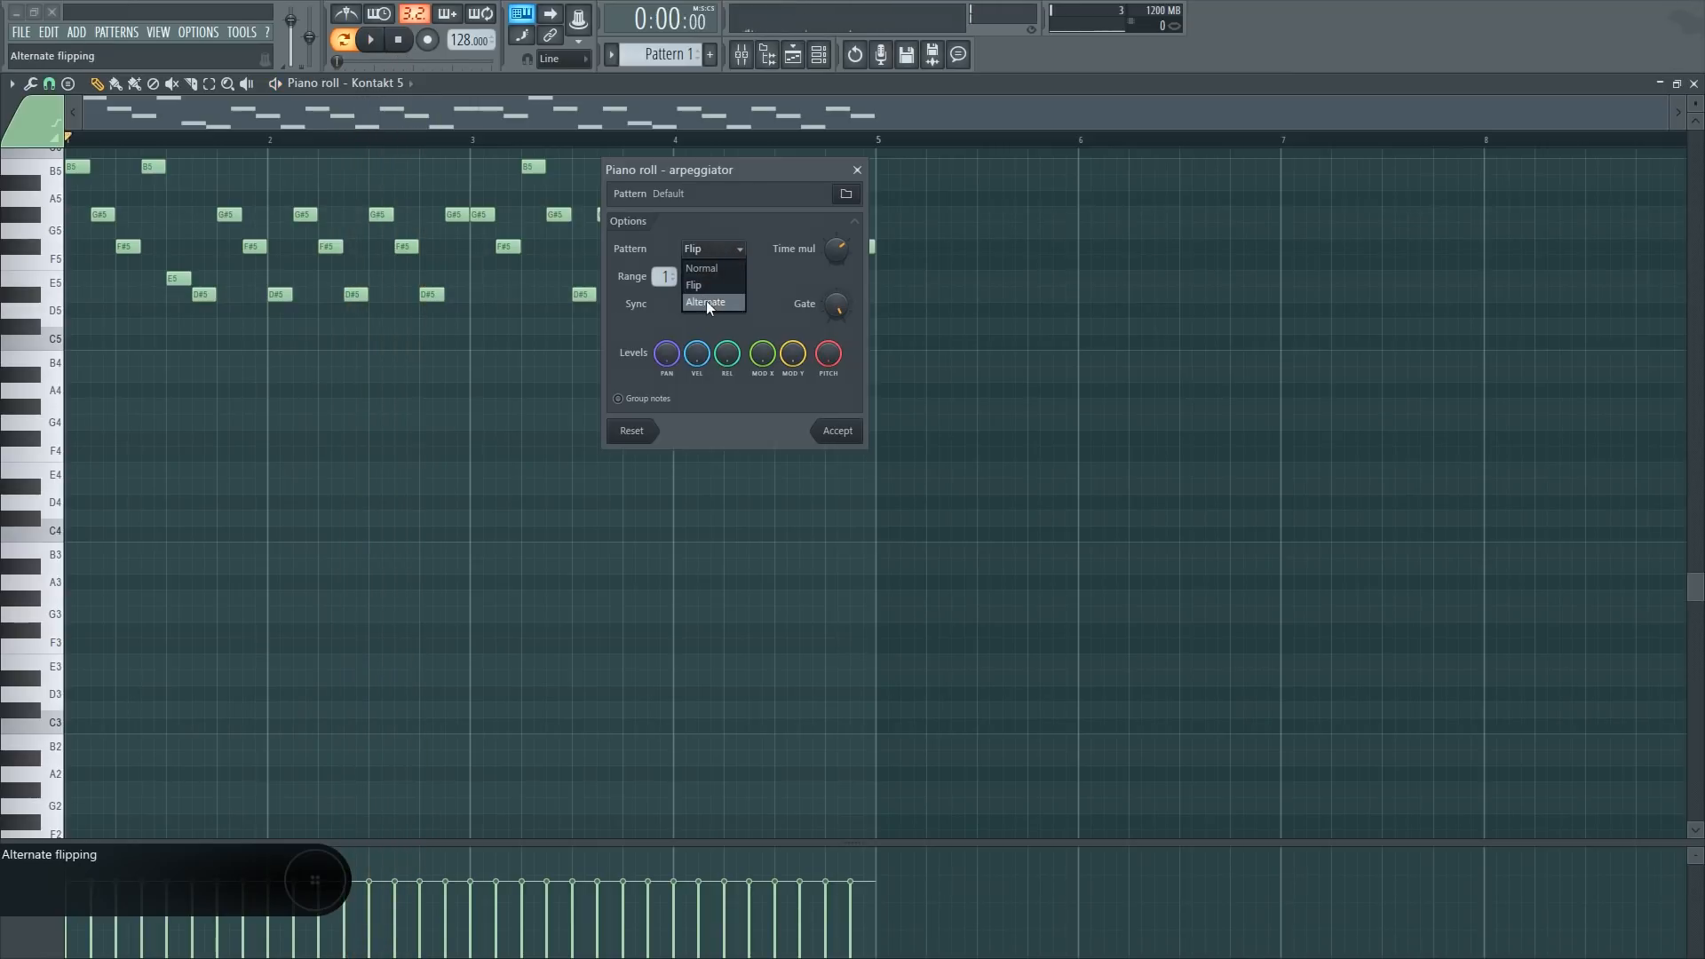
pyautogui.click(705, 302)
pyautogui.press('space')
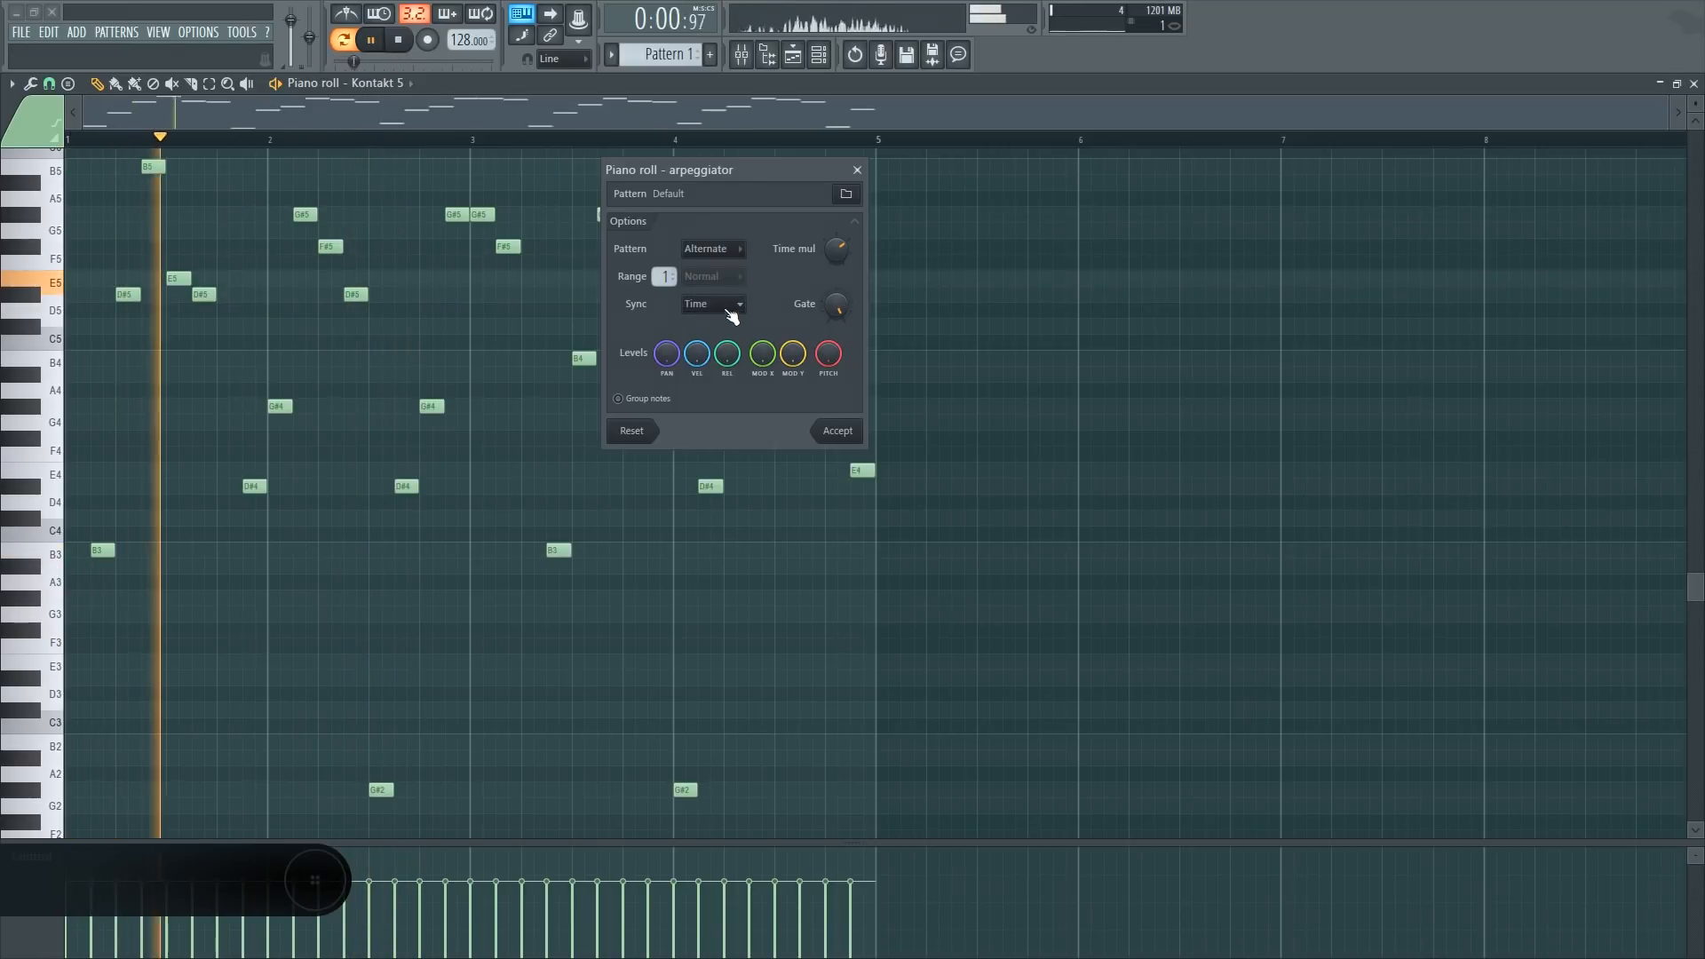
# Set the arpeggiator's sync mode to Block and play back the arpeggio
pyautogui.click(731, 310)
pyautogui.click(711, 338)
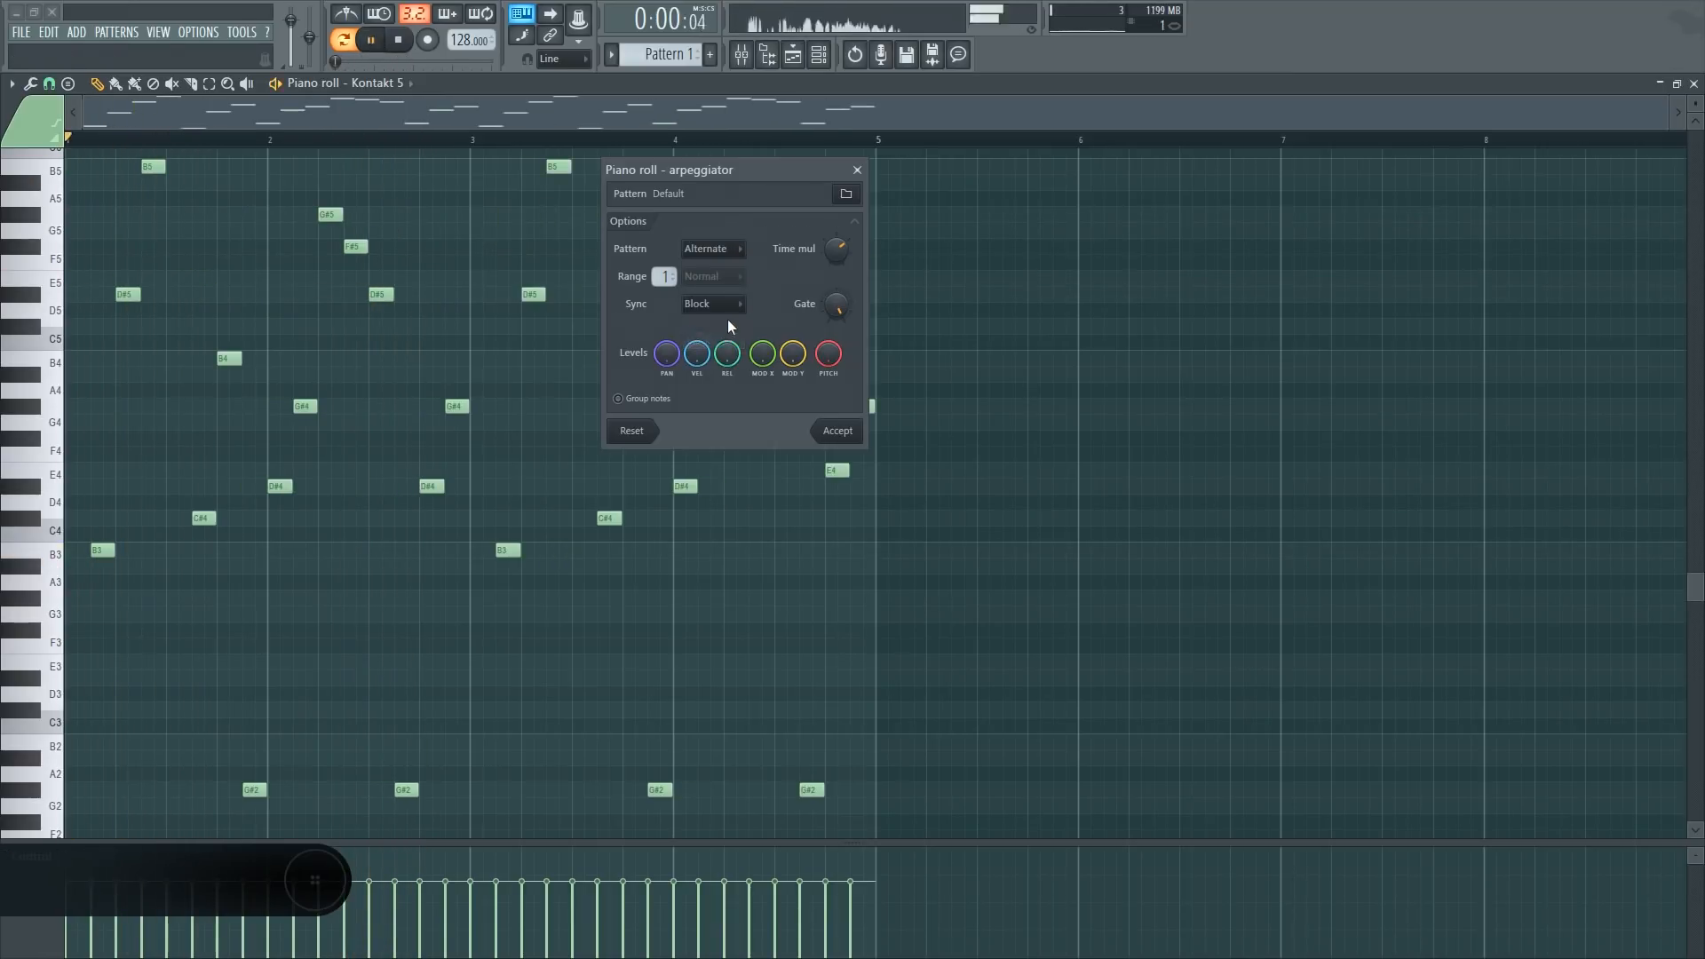
pyautogui.press('space')
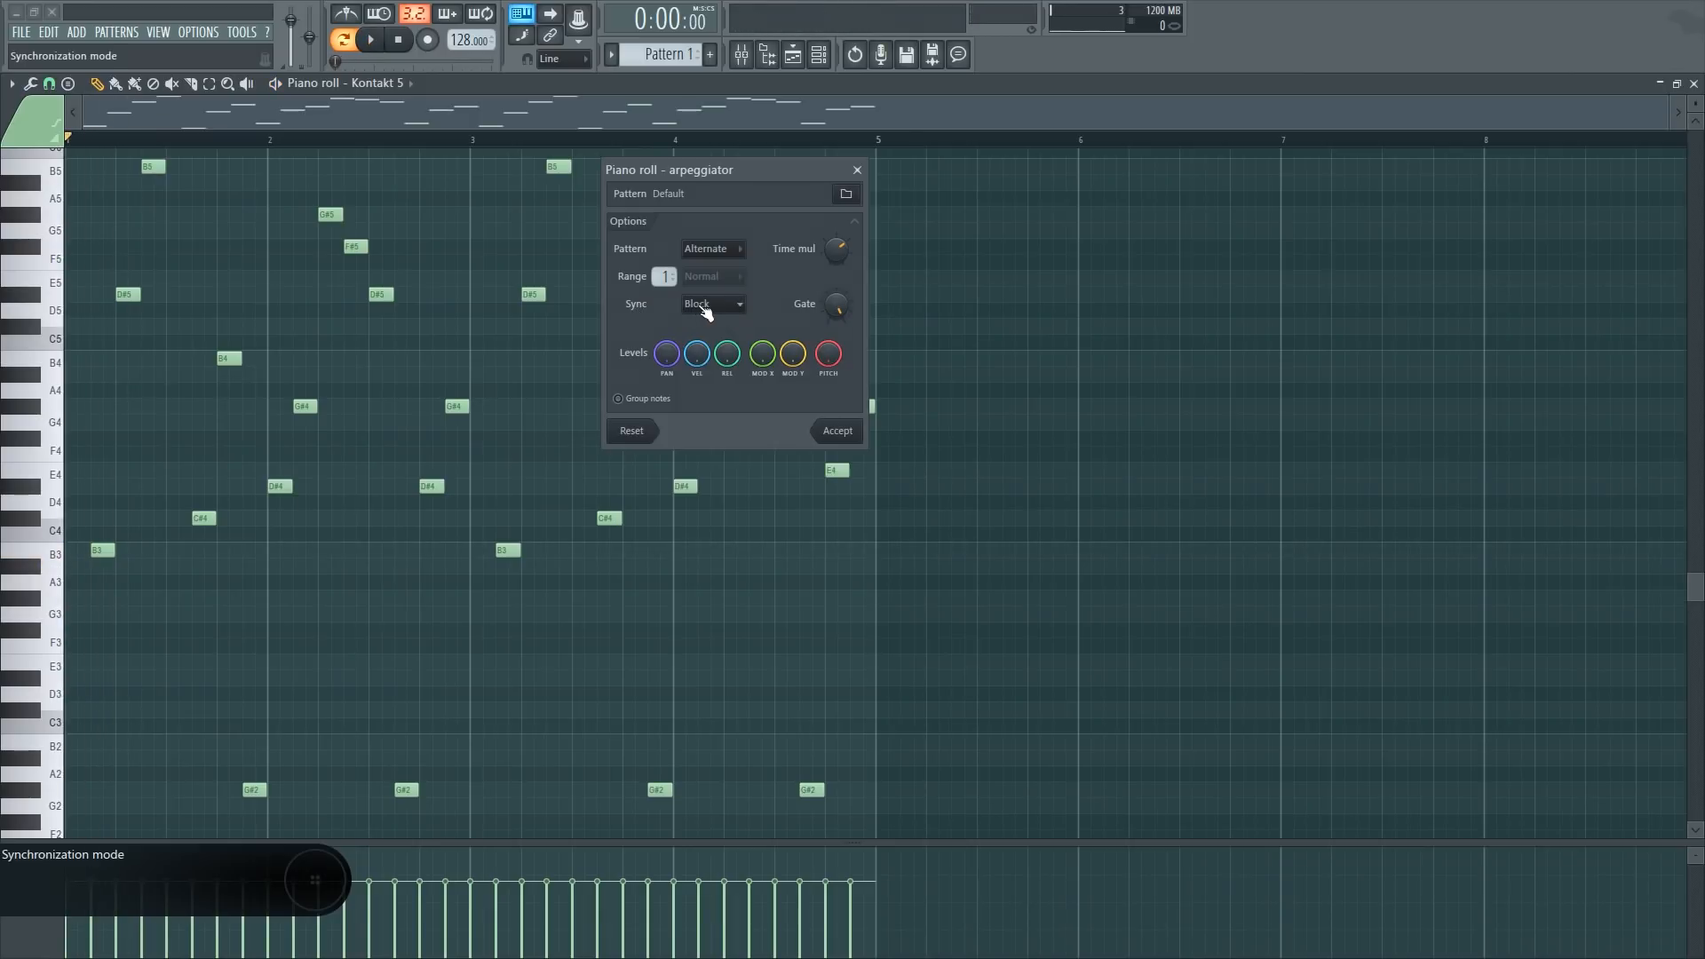
pyautogui.press('space')
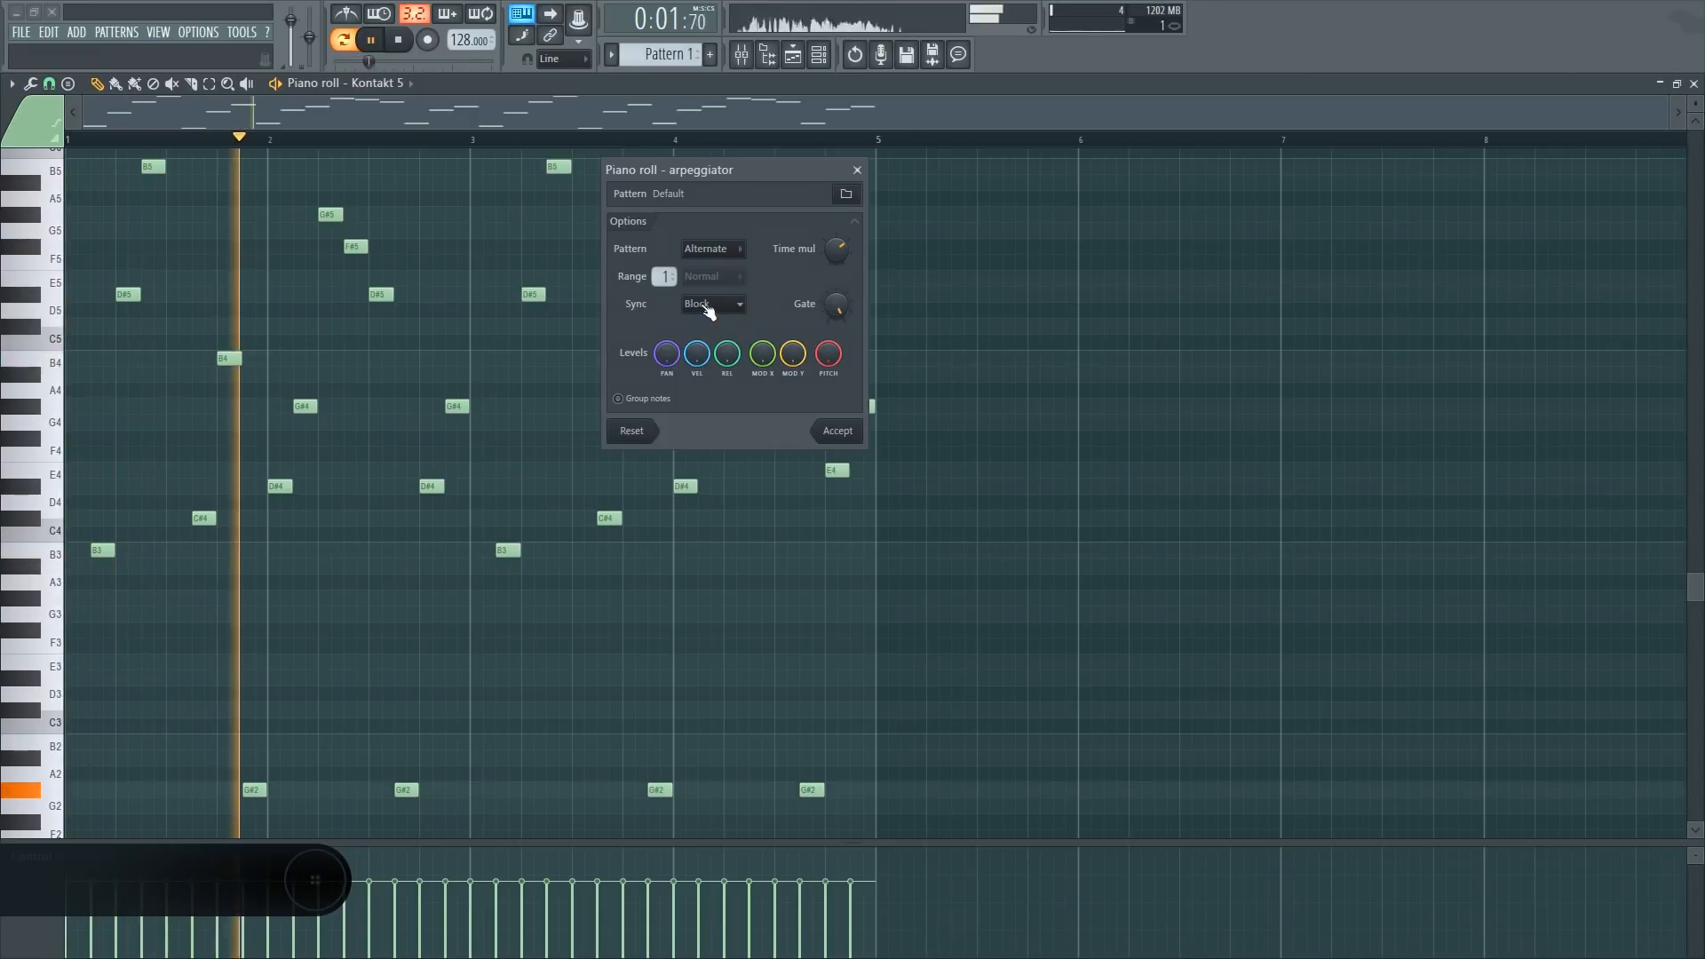
pyautogui.press('space')
# Try the arpeggiator's Chord sync mode, then return sync to Time and play back the arpeggio
pyautogui.click(707, 307)
pyautogui.click(707, 356)
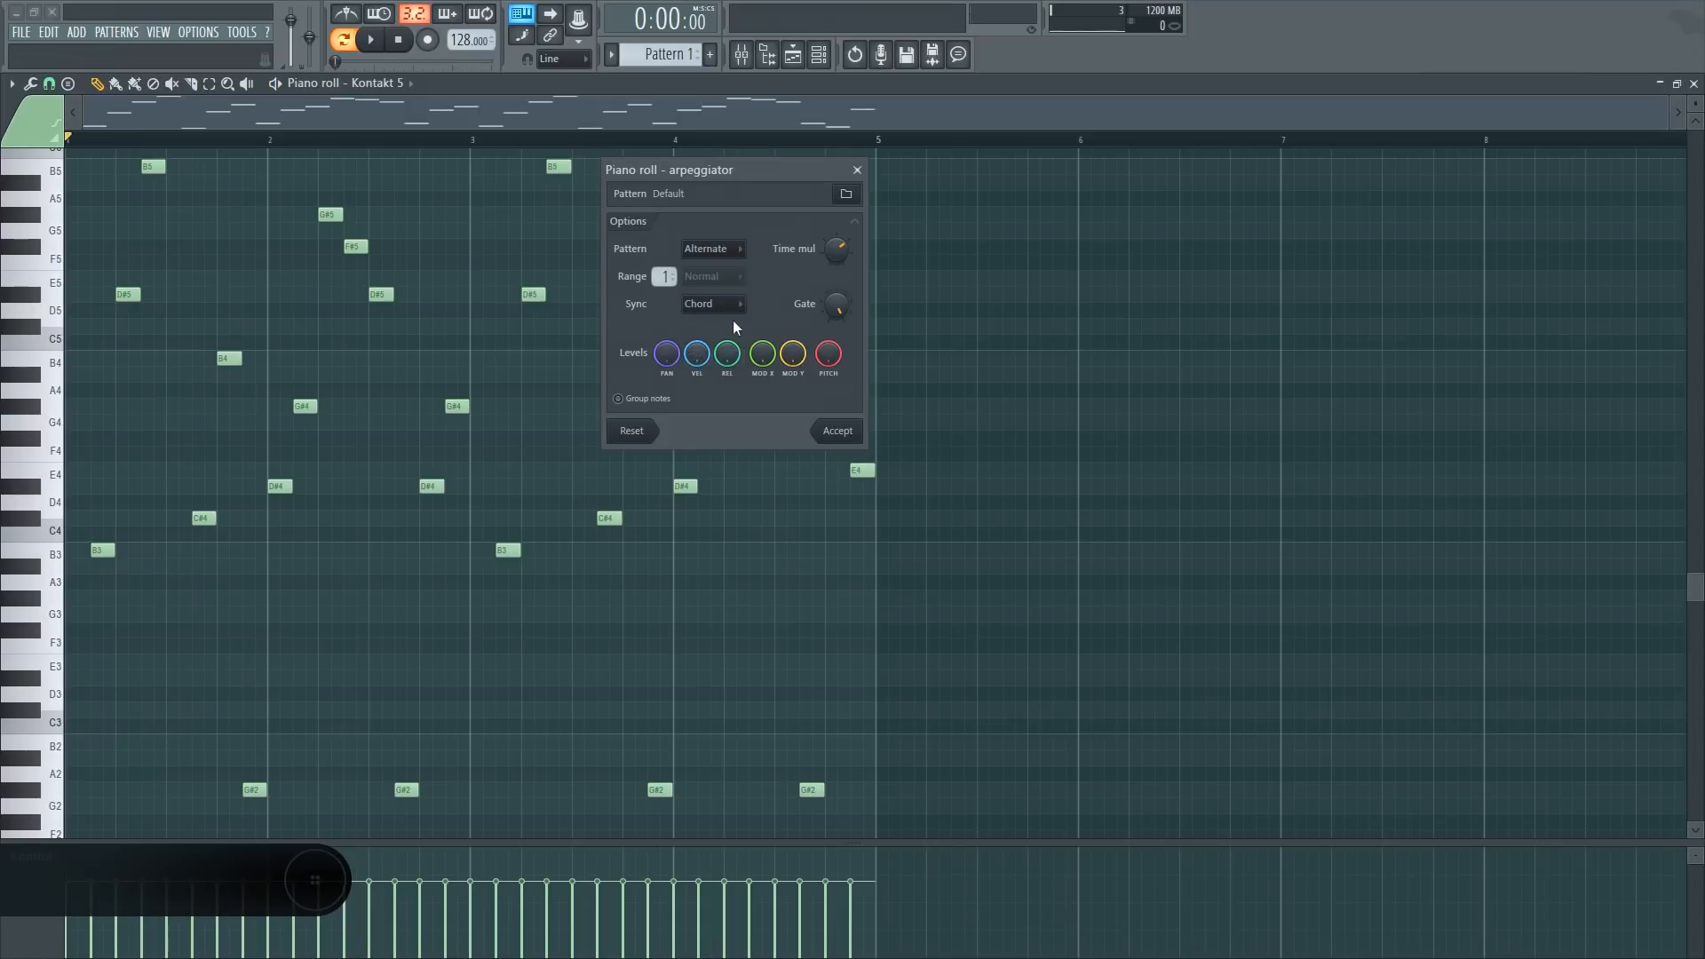
pyautogui.click(723, 303)
pyautogui.click(706, 322)
pyautogui.press('space')
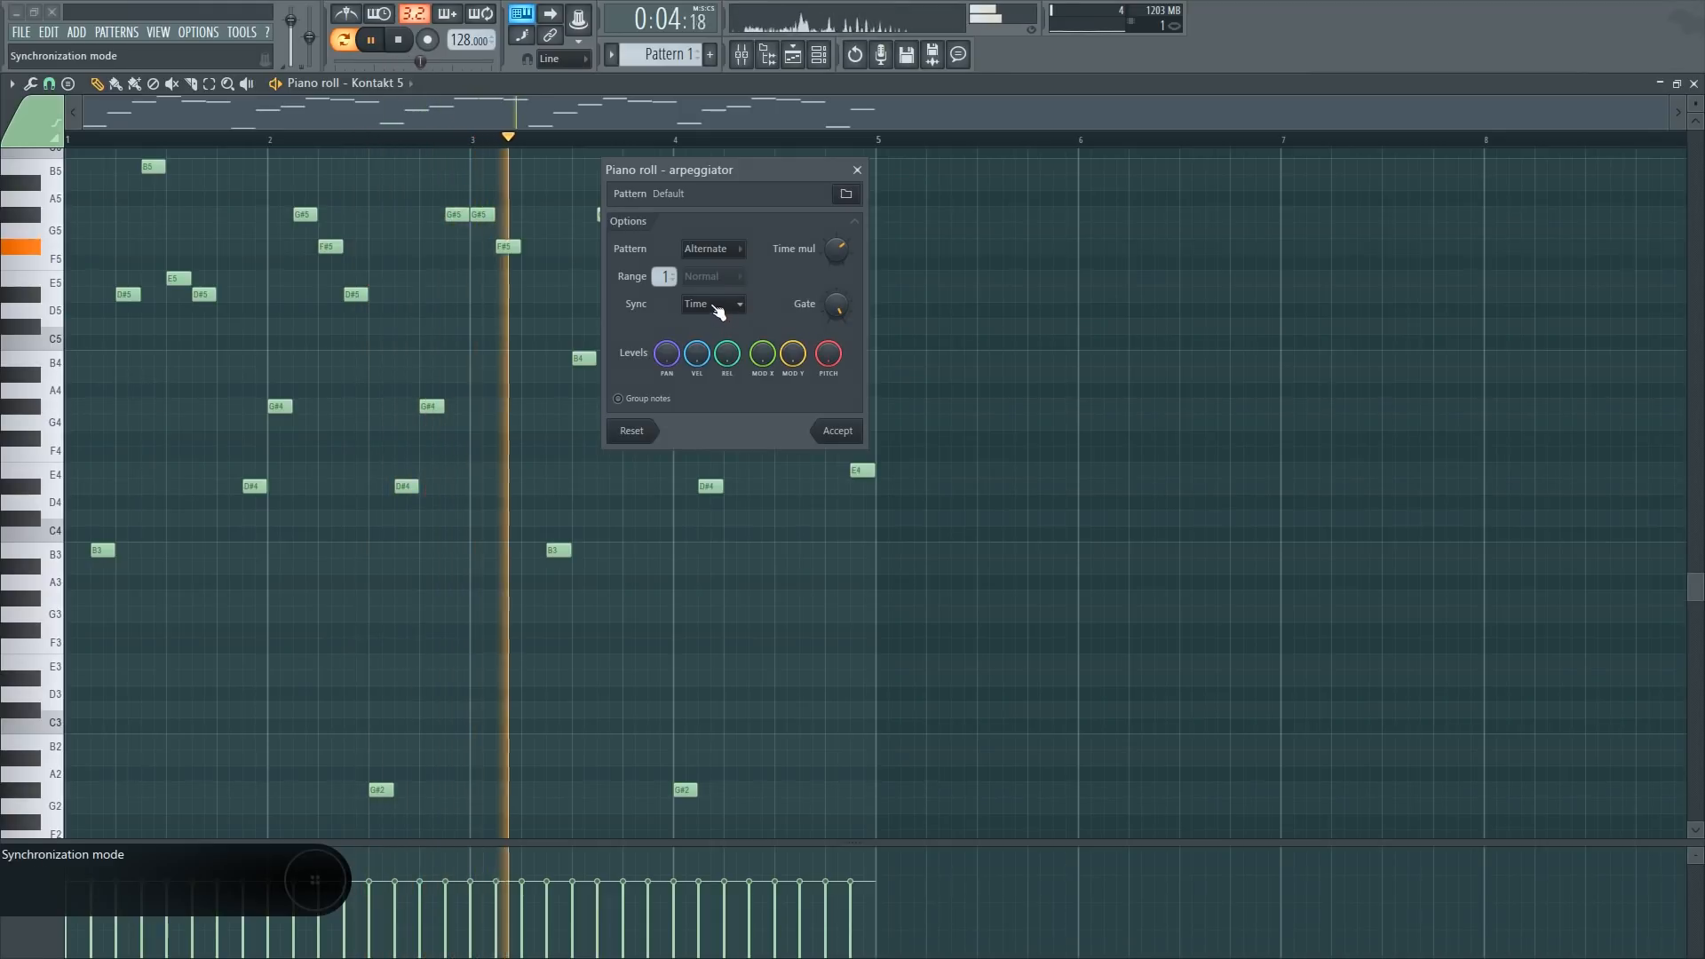
pyautogui.press('space')
# Close the arpeggiator without applying it, leaving the original chords in the piano roll
pyautogui.click(710, 304)
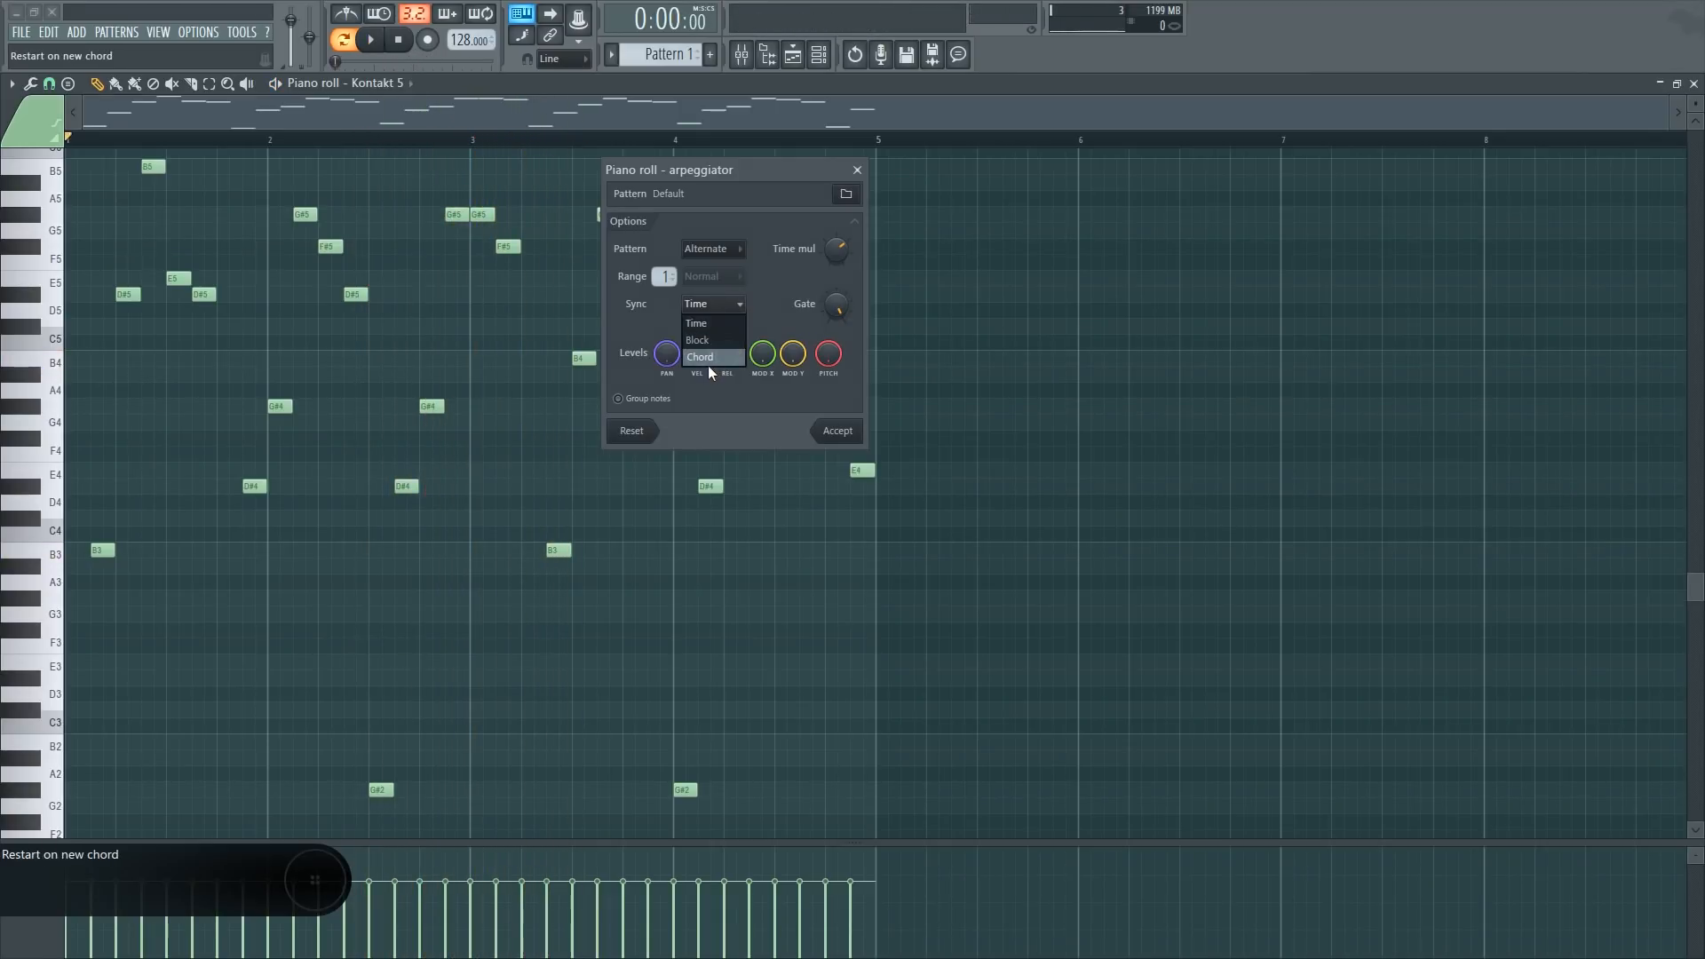
pyautogui.click(712, 248)
pyautogui.click(858, 172)
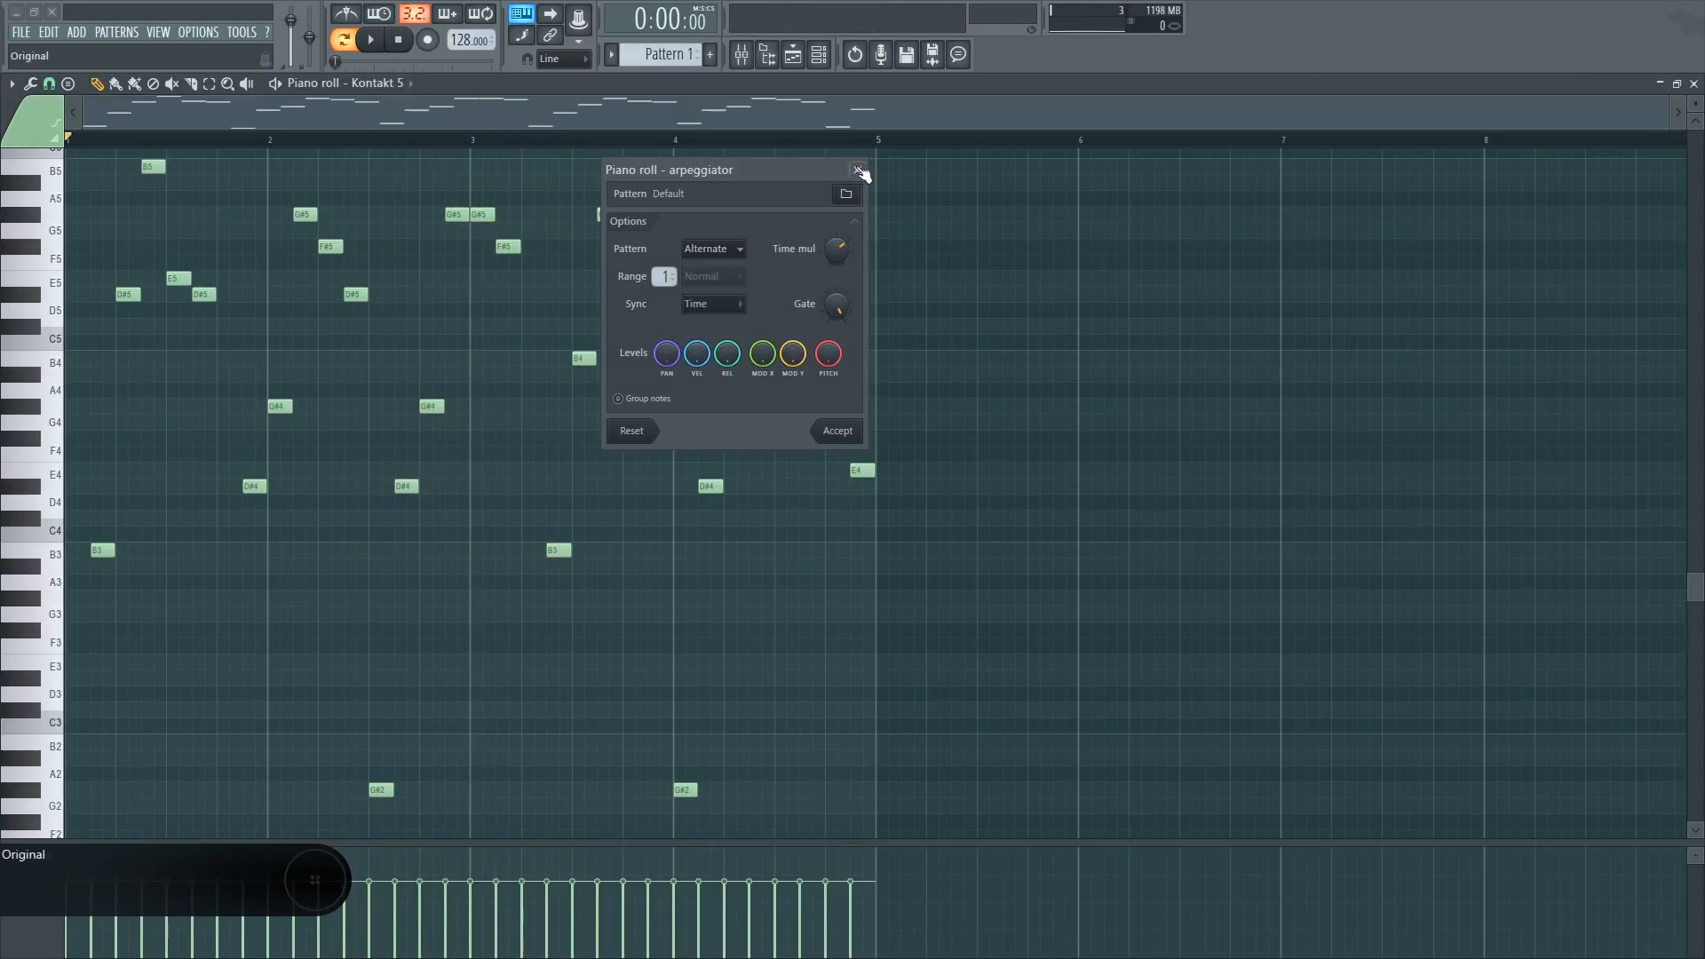
pyautogui.moveTo(346, 422); pyautogui.dragTo(577, 352)
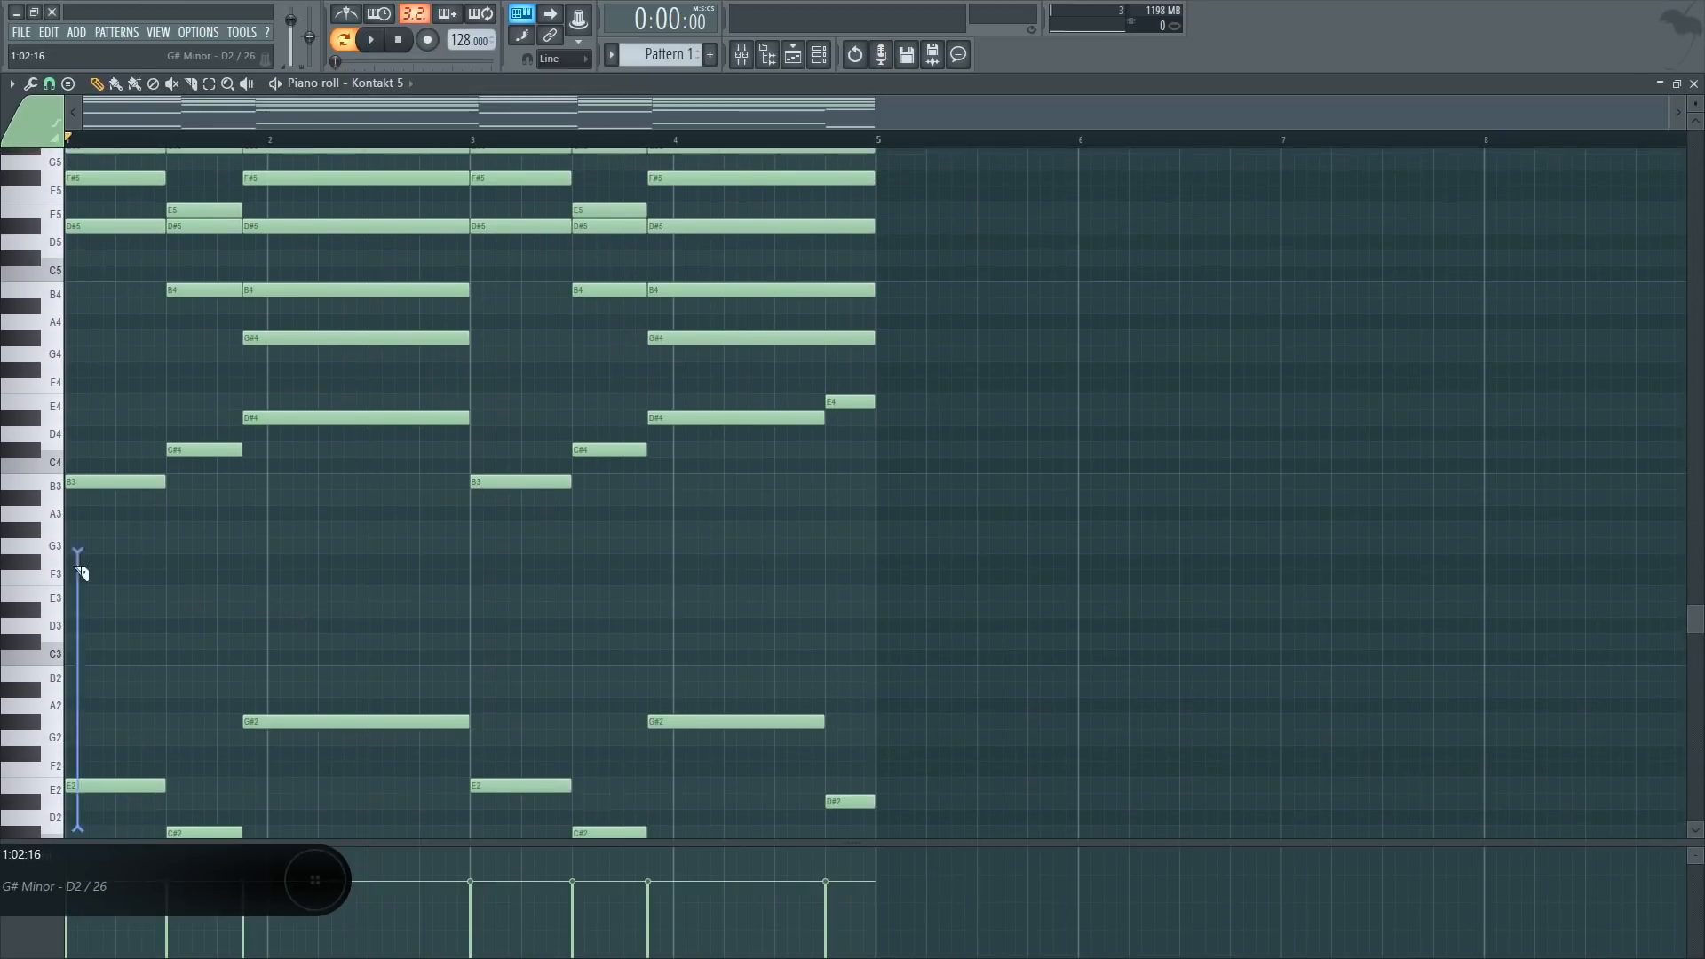
pyautogui.scroll(-6, 411, 654)
pyautogui.scroll(6, 399, 356)
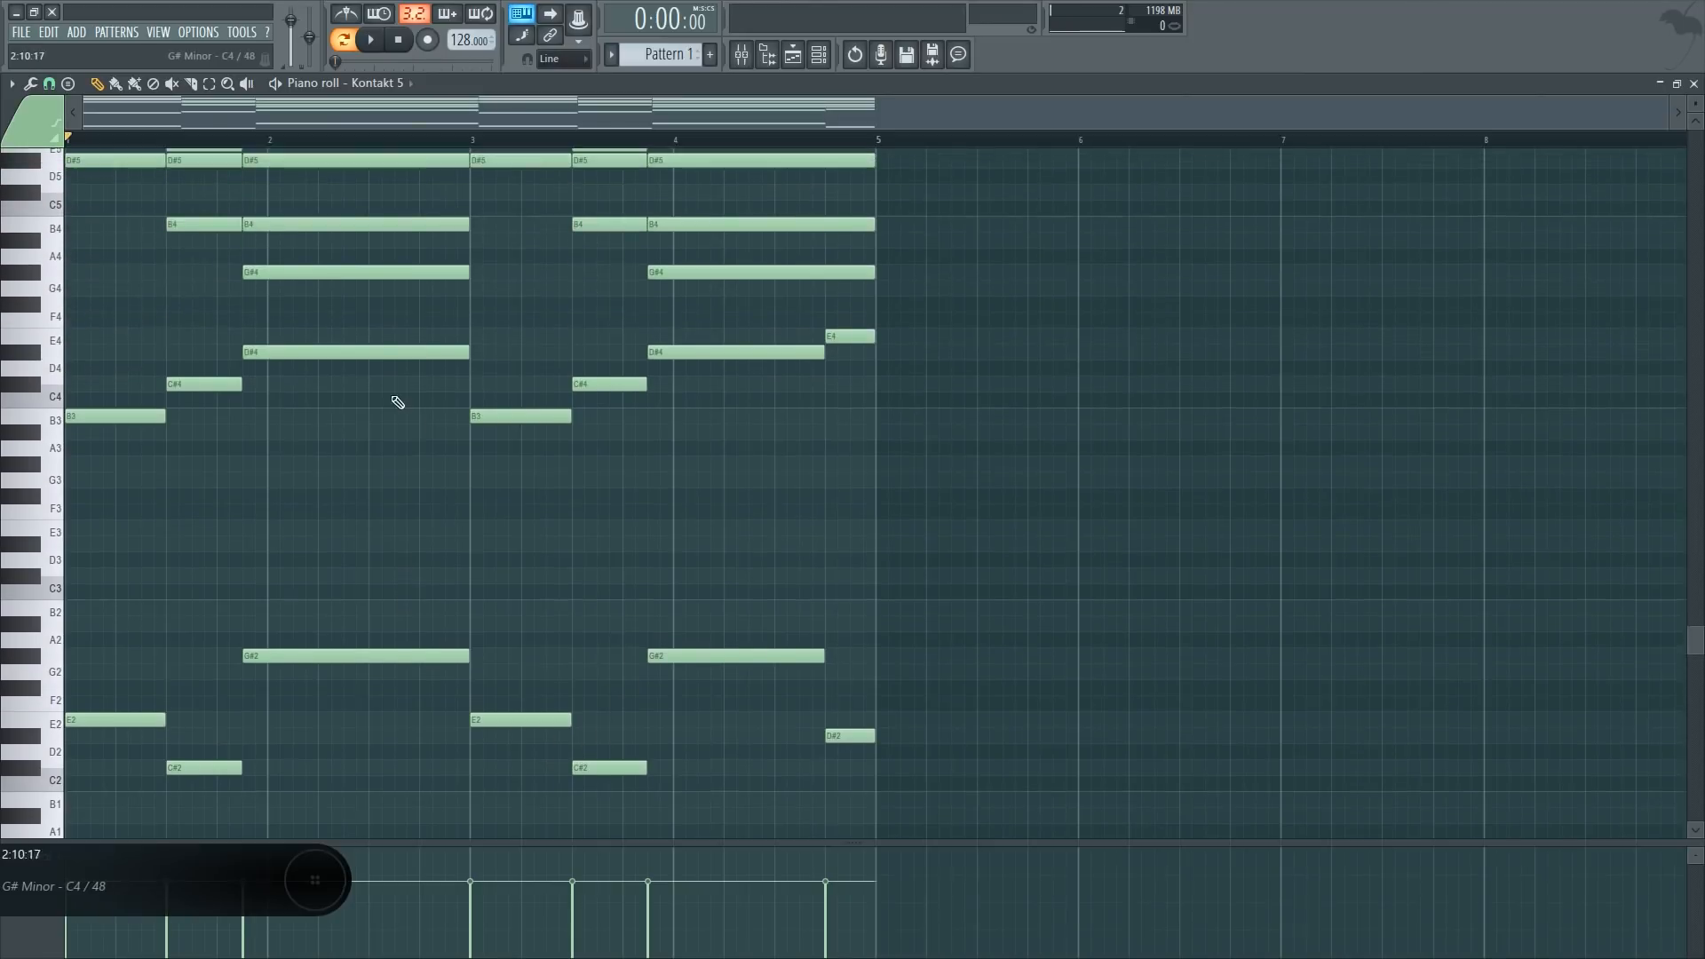
pyautogui.moveTo(234, 504); pyautogui.dragTo(245, 513)
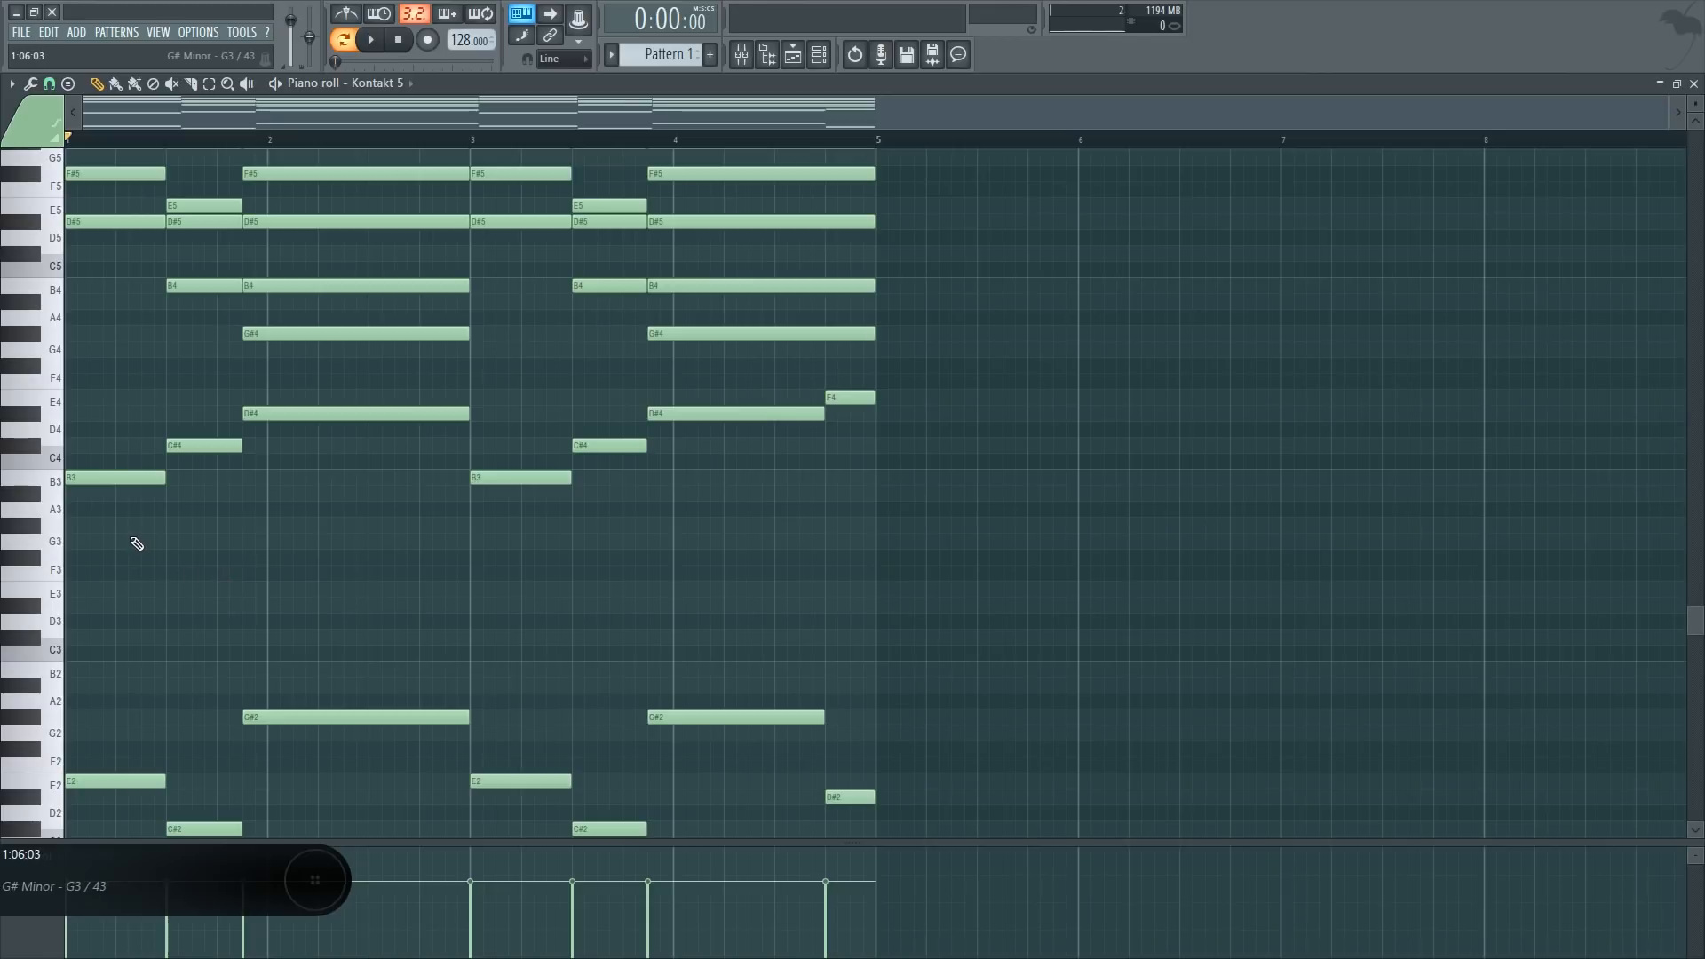
pyautogui.scroll(1, 142, 390)
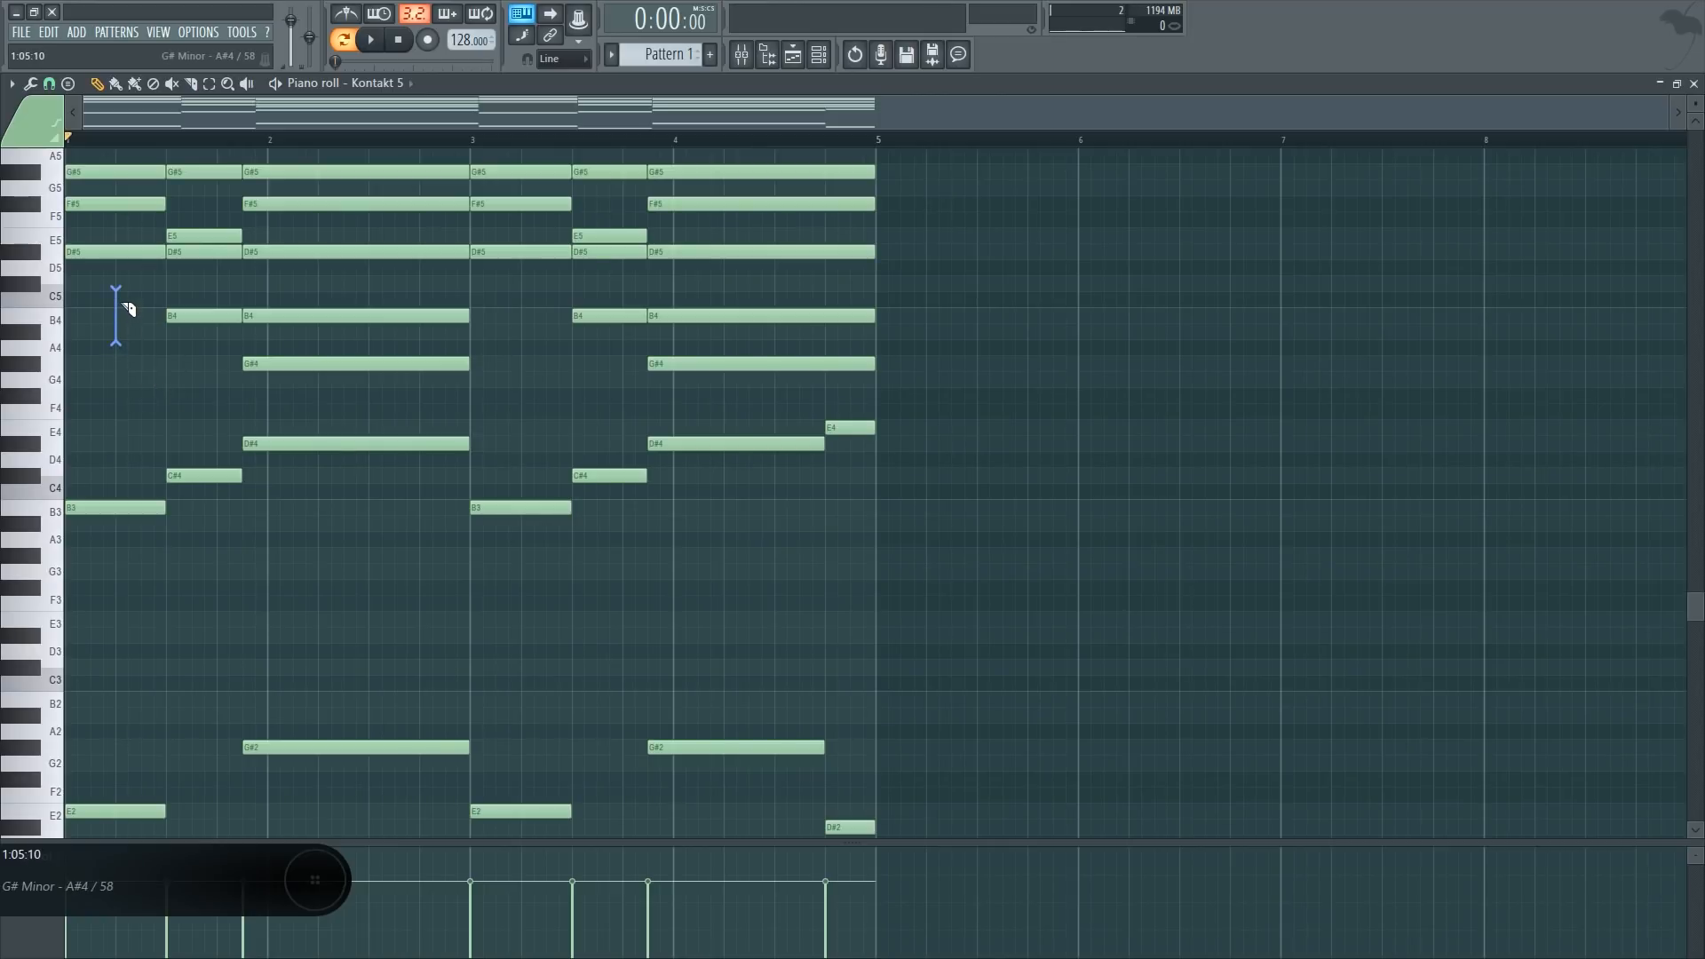
pyautogui.scroll(2, 130, 411)
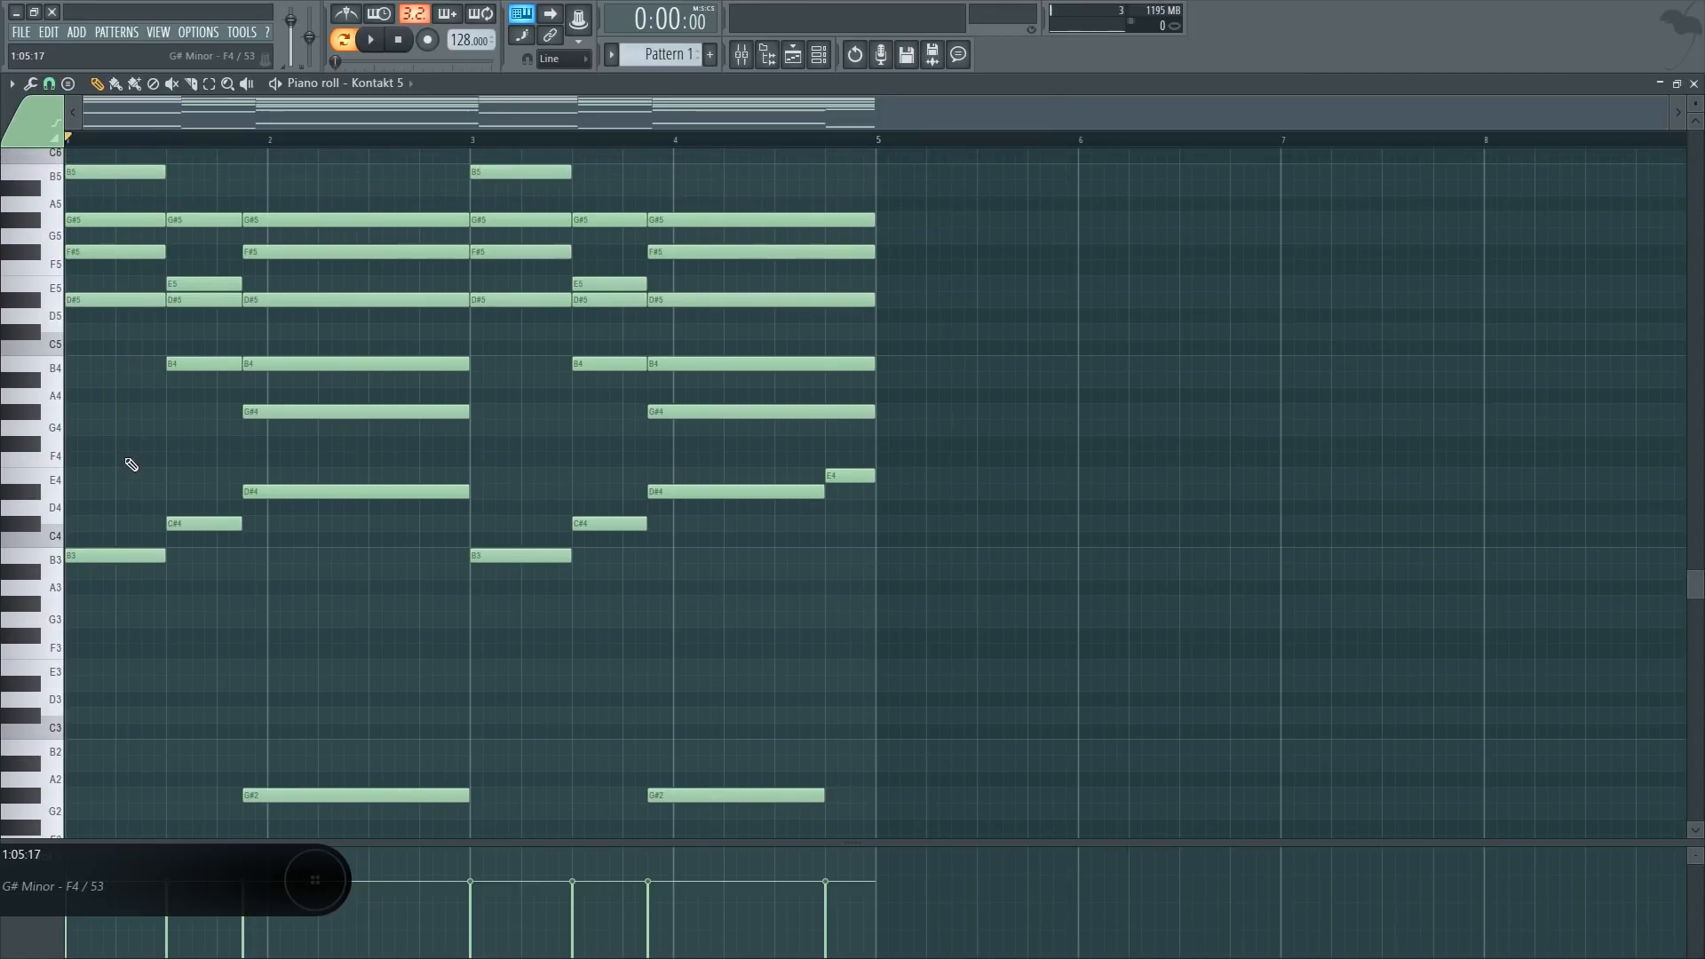
pyautogui.scroll(4, 131, 457)
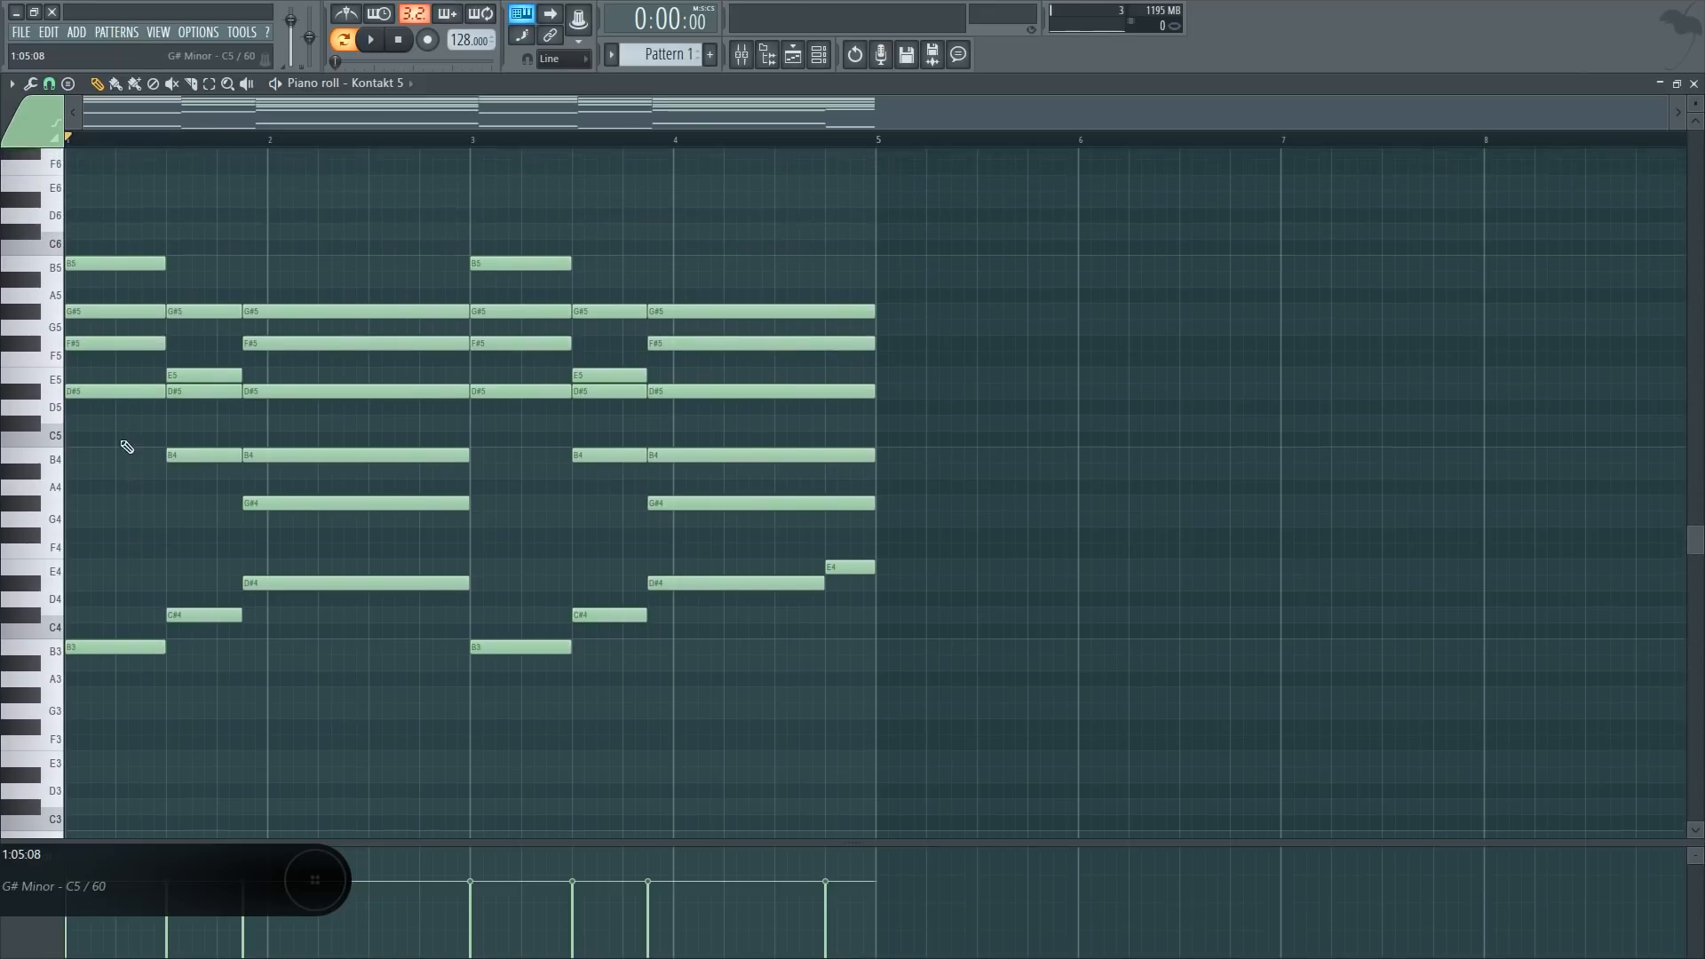
# Slice the upper notes of the first three chords vertically into shorter repeated notes
pyautogui.moveTo(130, 455); pyautogui.dragTo(119, 238)
pyautogui.moveTo(142, 177); pyautogui.dragTo(147, 433)
pyautogui.moveTo(105, 227); pyautogui.dragTo(143, 455)
pyautogui.moveTo(154, 210); pyautogui.dragTo(132, 410)
pyautogui.moveTo(167, 206); pyautogui.dragTo(197, 491)
pyautogui.moveTo(228, 255); pyautogui.dragTo(222, 459)
pyautogui.moveTo(293, 270); pyautogui.dragTo(296, 440)
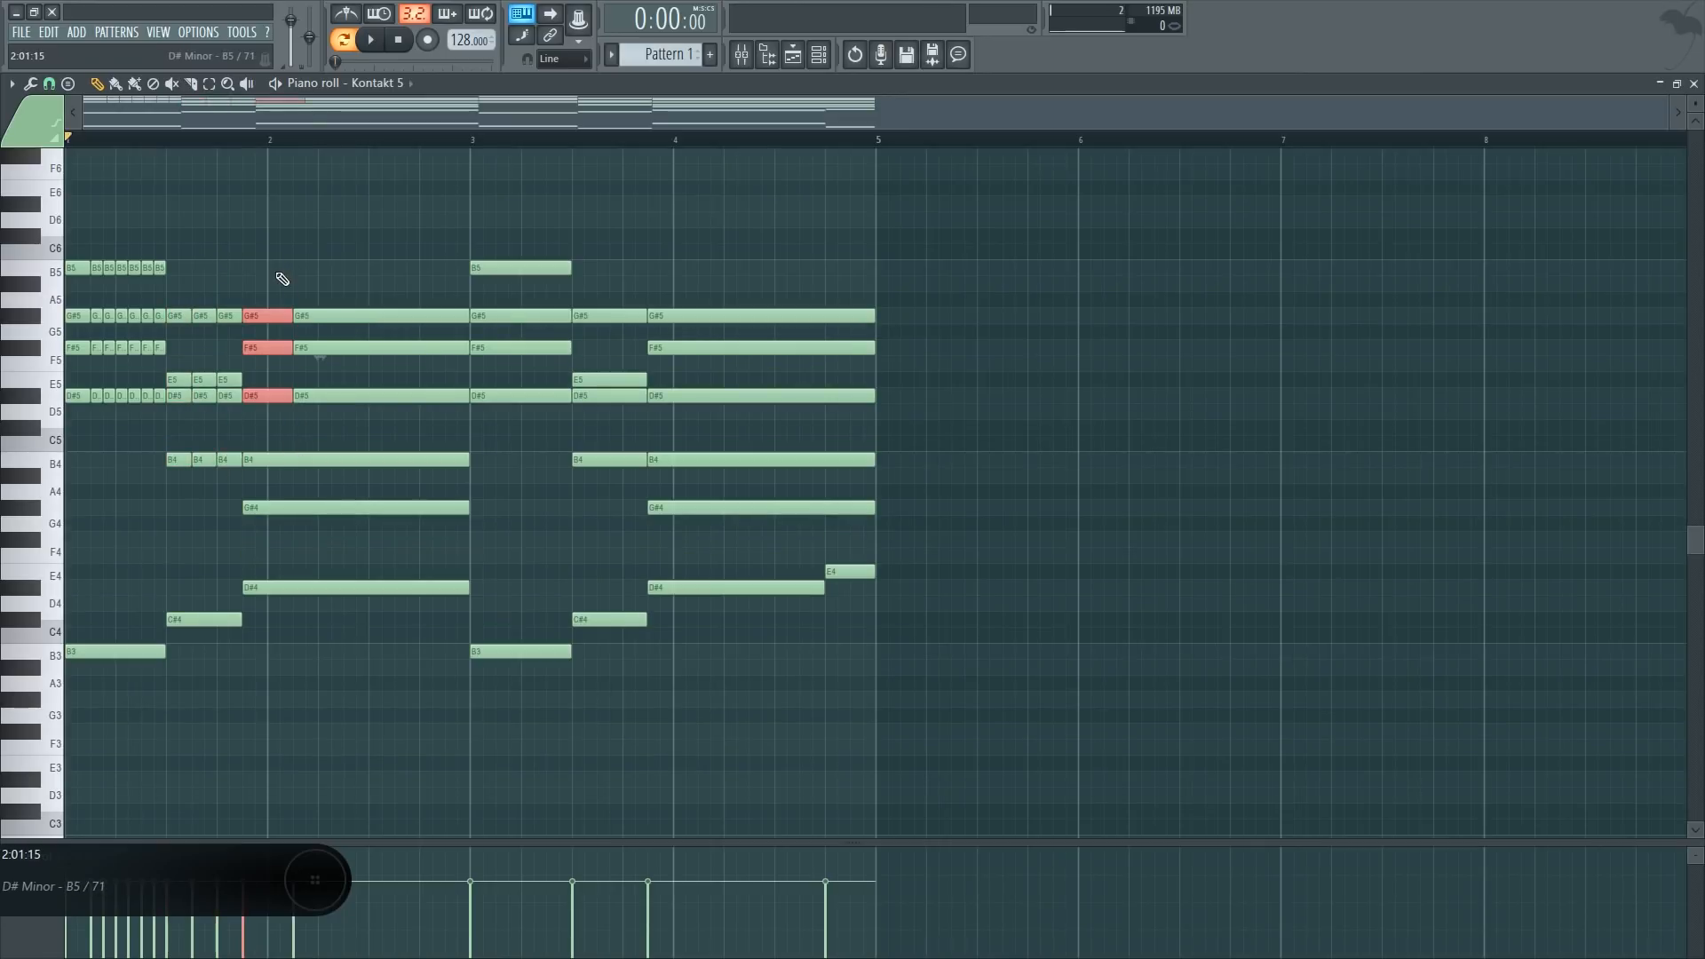
# Undo all the note slices to restore the full-length chords
pyautogui.hotkey('ctrl', 'alt', 'z')
pyautogui.hotkey('ctrl', 'alt', 'z')
pyautogui.hotkey('ctrl', 'alt', 'z')
pyautogui.hotkey('ctrl', 'alt', 'z')
pyautogui.hotkey('ctrl', 'alt', 'z')
pyautogui.hotkey('ctrl', 'alt', 'z')
pyautogui.hotkey('ctrl', 'alt', 'z')
pyautogui.hotkey('ctrl', 'alt', 'z')
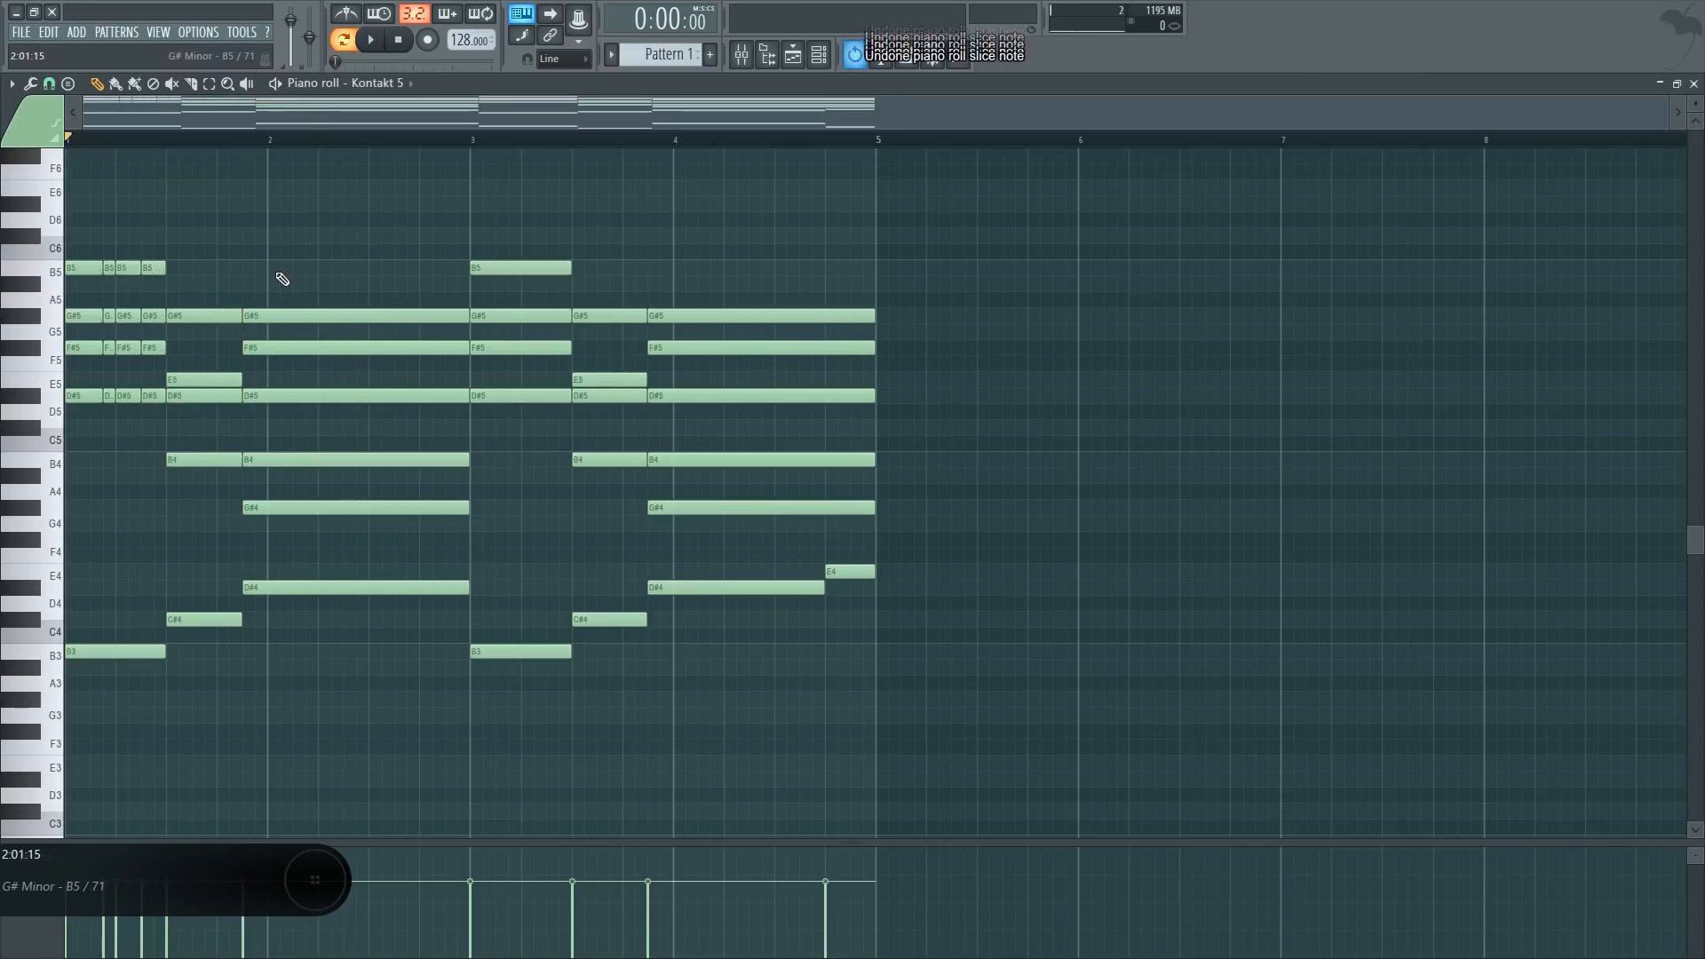
pyautogui.hotkey('ctrl', 'alt', 'z')
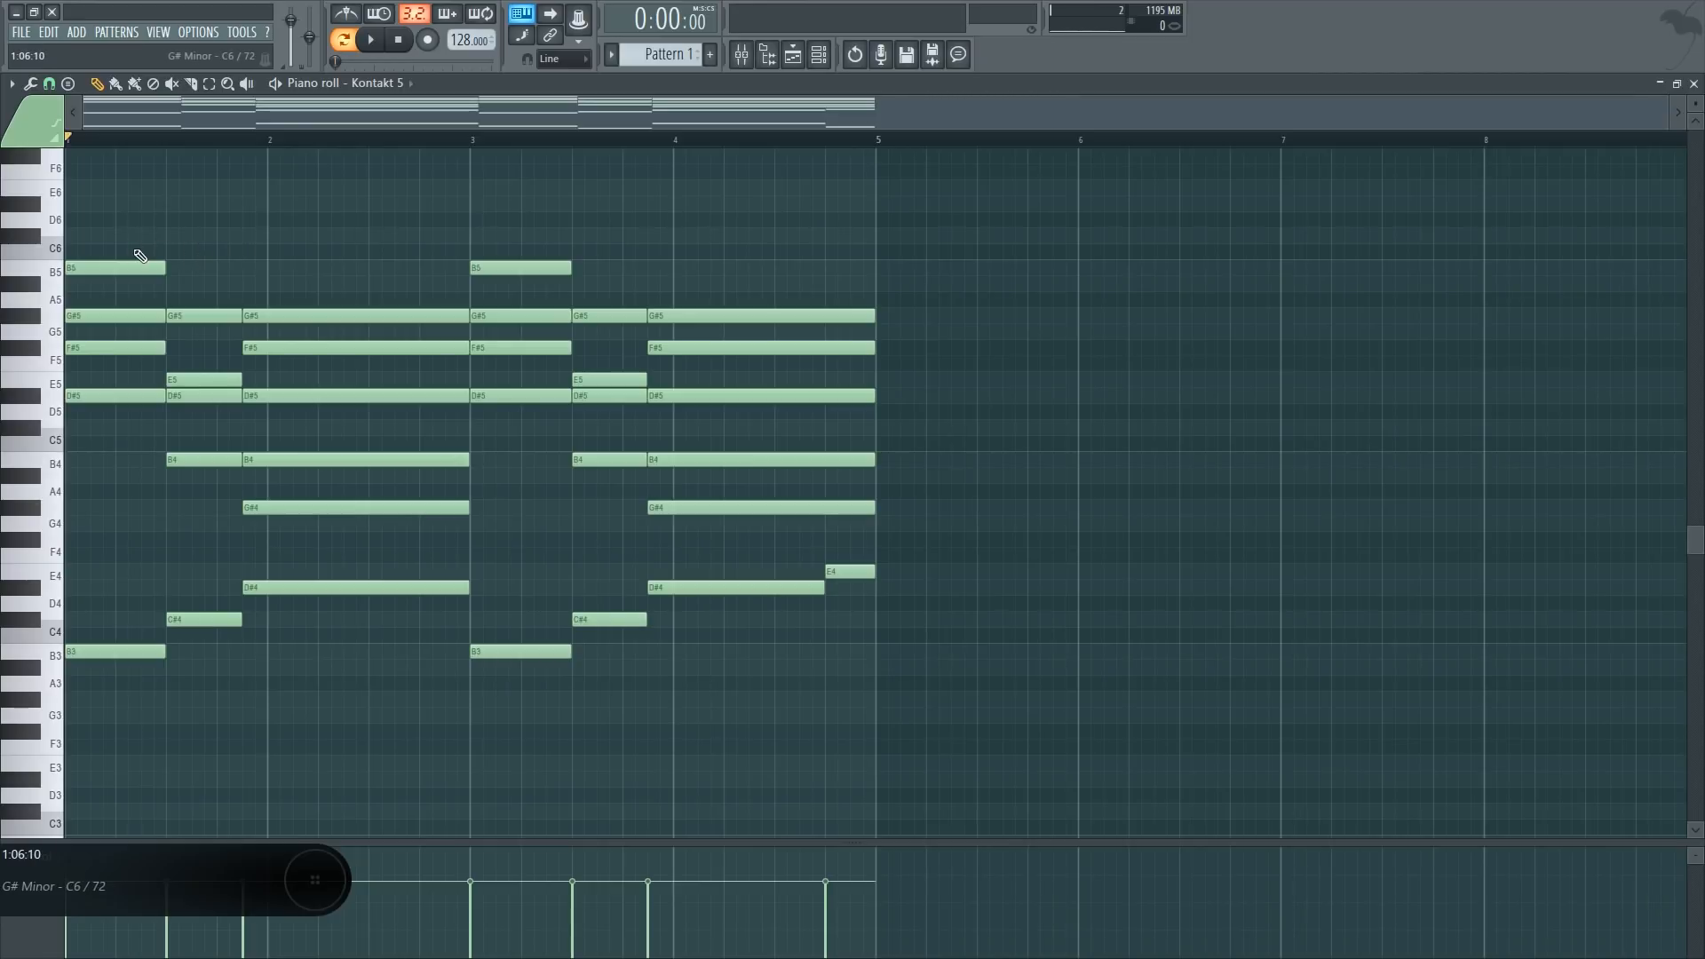
# Try trimming the first chord with vertical slices that remove the cut-off part, then undo the slices
pyautogui.moveTo(151, 209); pyautogui.dragTo(151, 455)
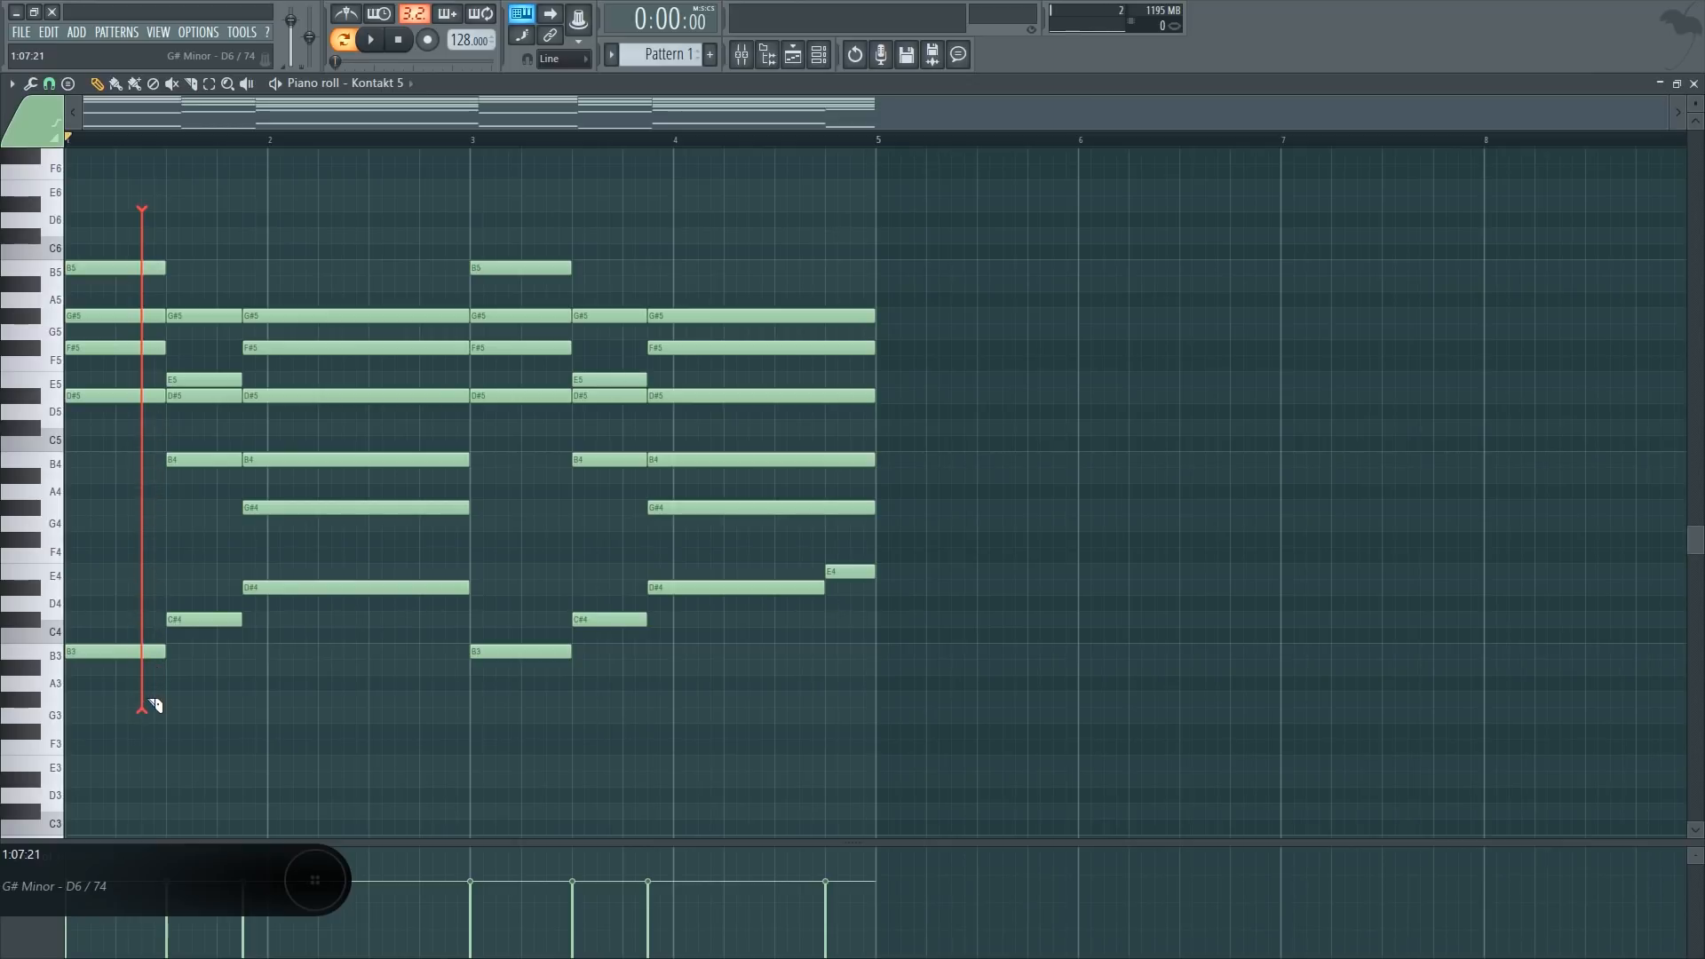
pyautogui.moveTo(154, 705); pyautogui.dragTo(153, 706)
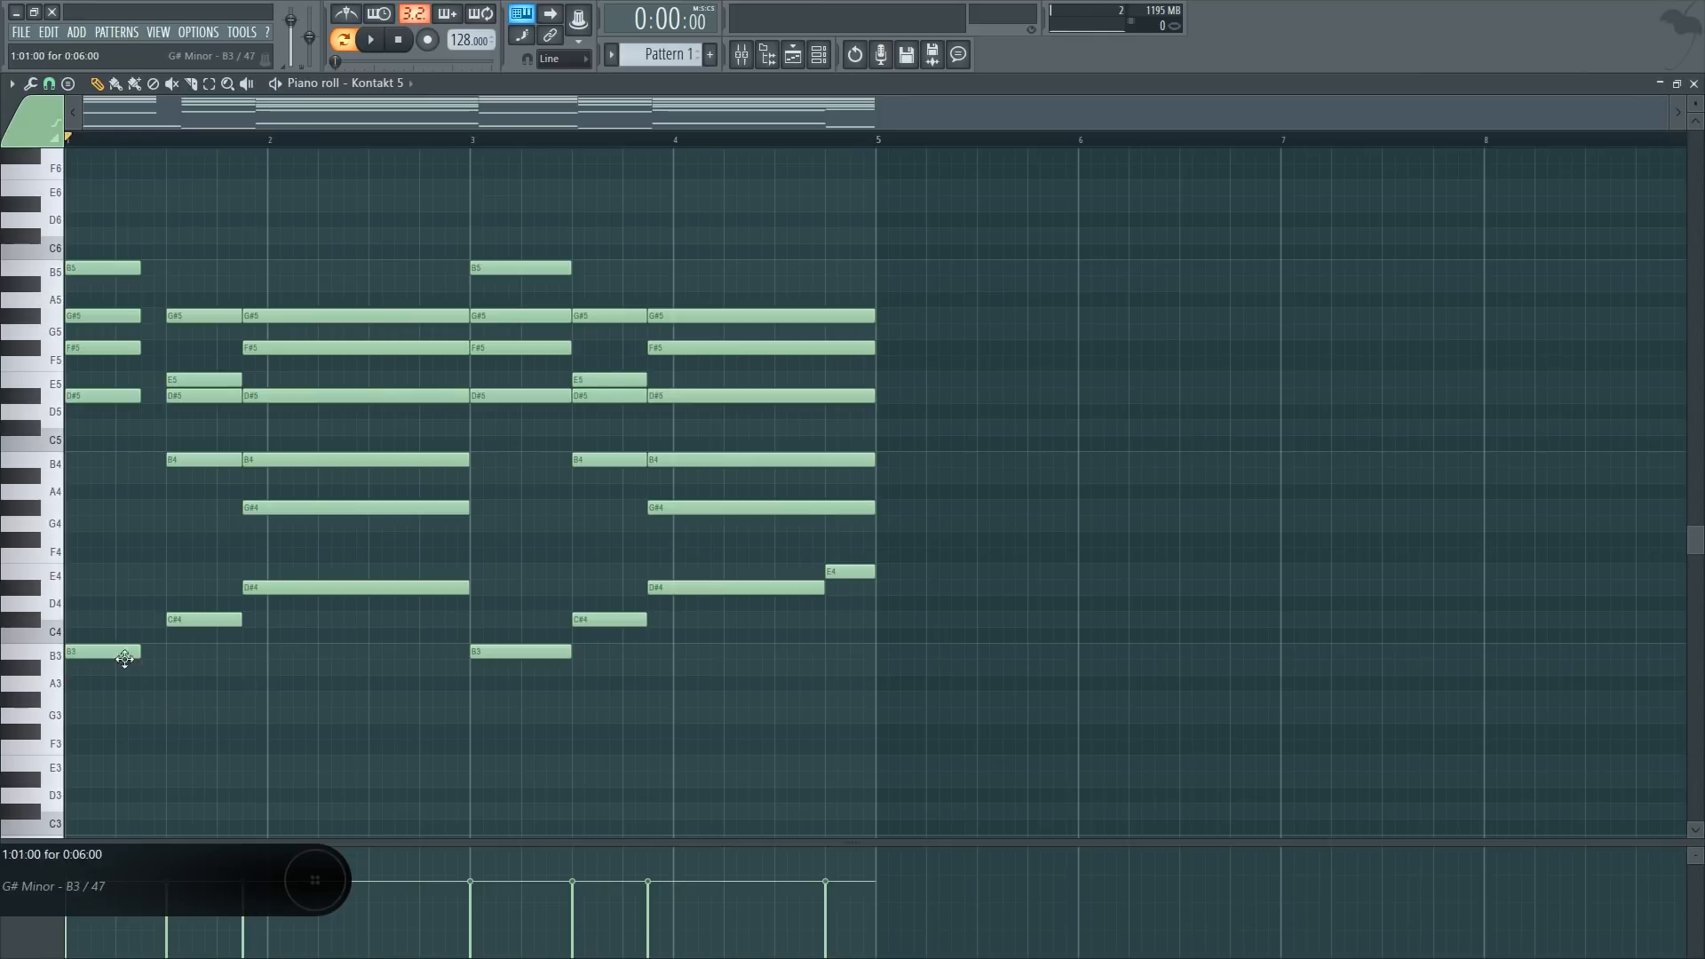
pyautogui.moveTo(91, 193); pyautogui.dragTo(95, 705)
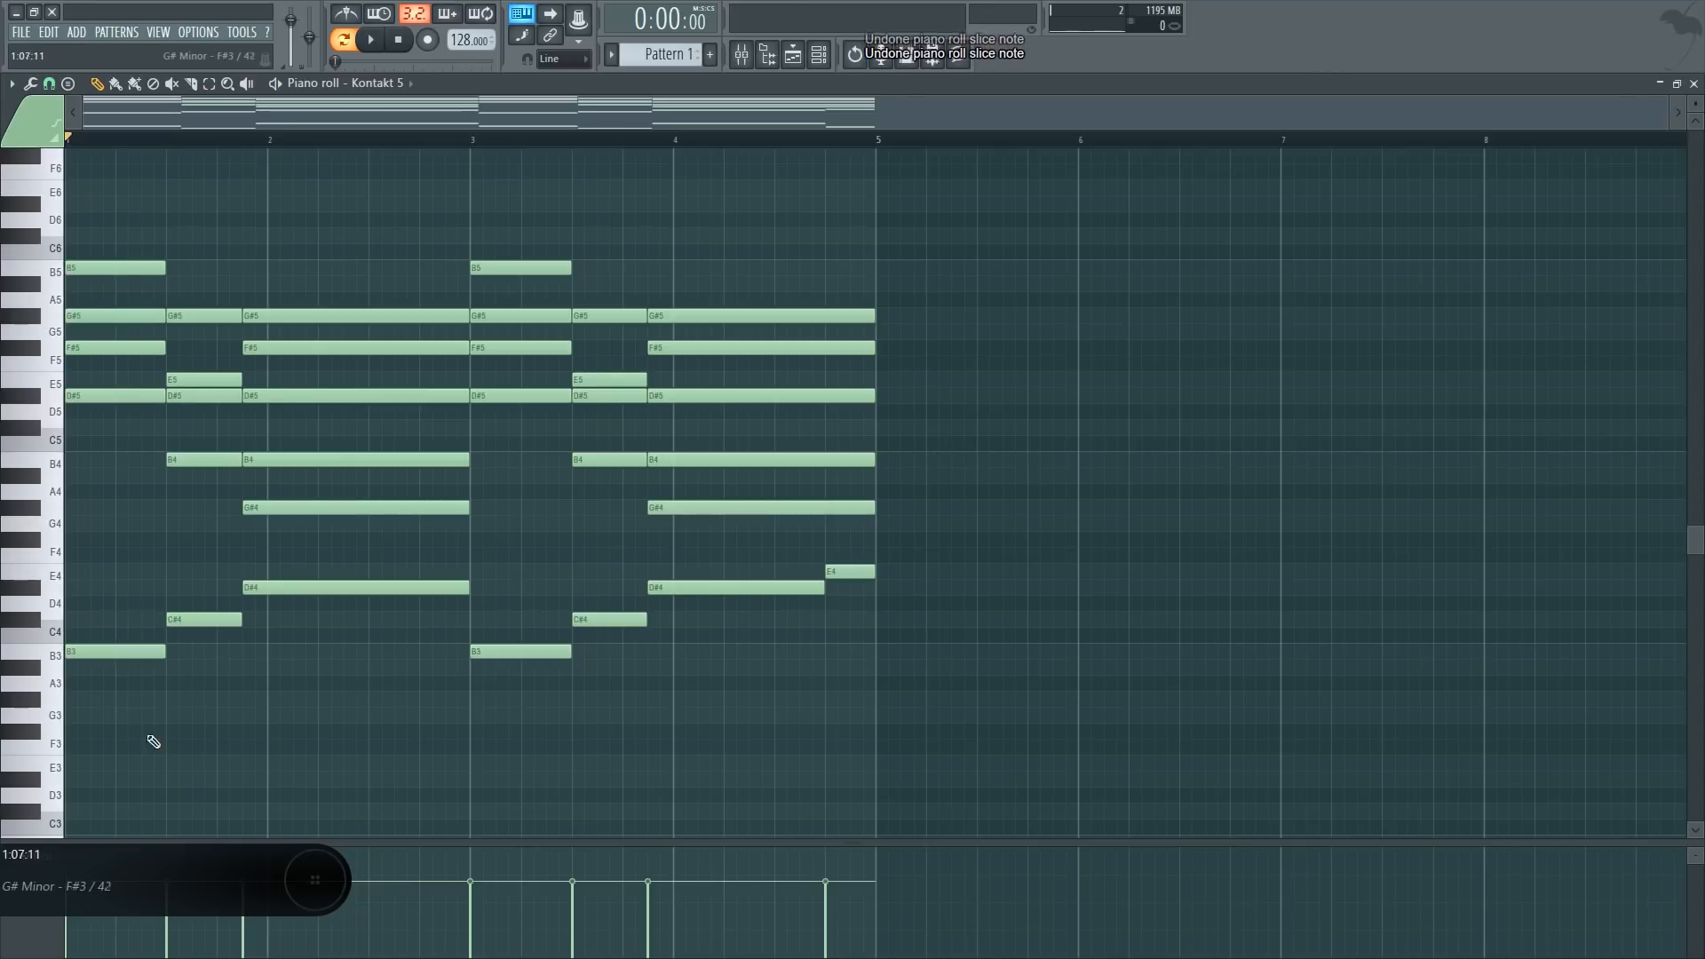
pyautogui.hotkey('ctrl', 'z')
# Try lengthening the last chord's D#4 and G#4 notes past bar 5 and slicing off the overhang at bar 5
pyautogui.scroll(-3, 889, 305)
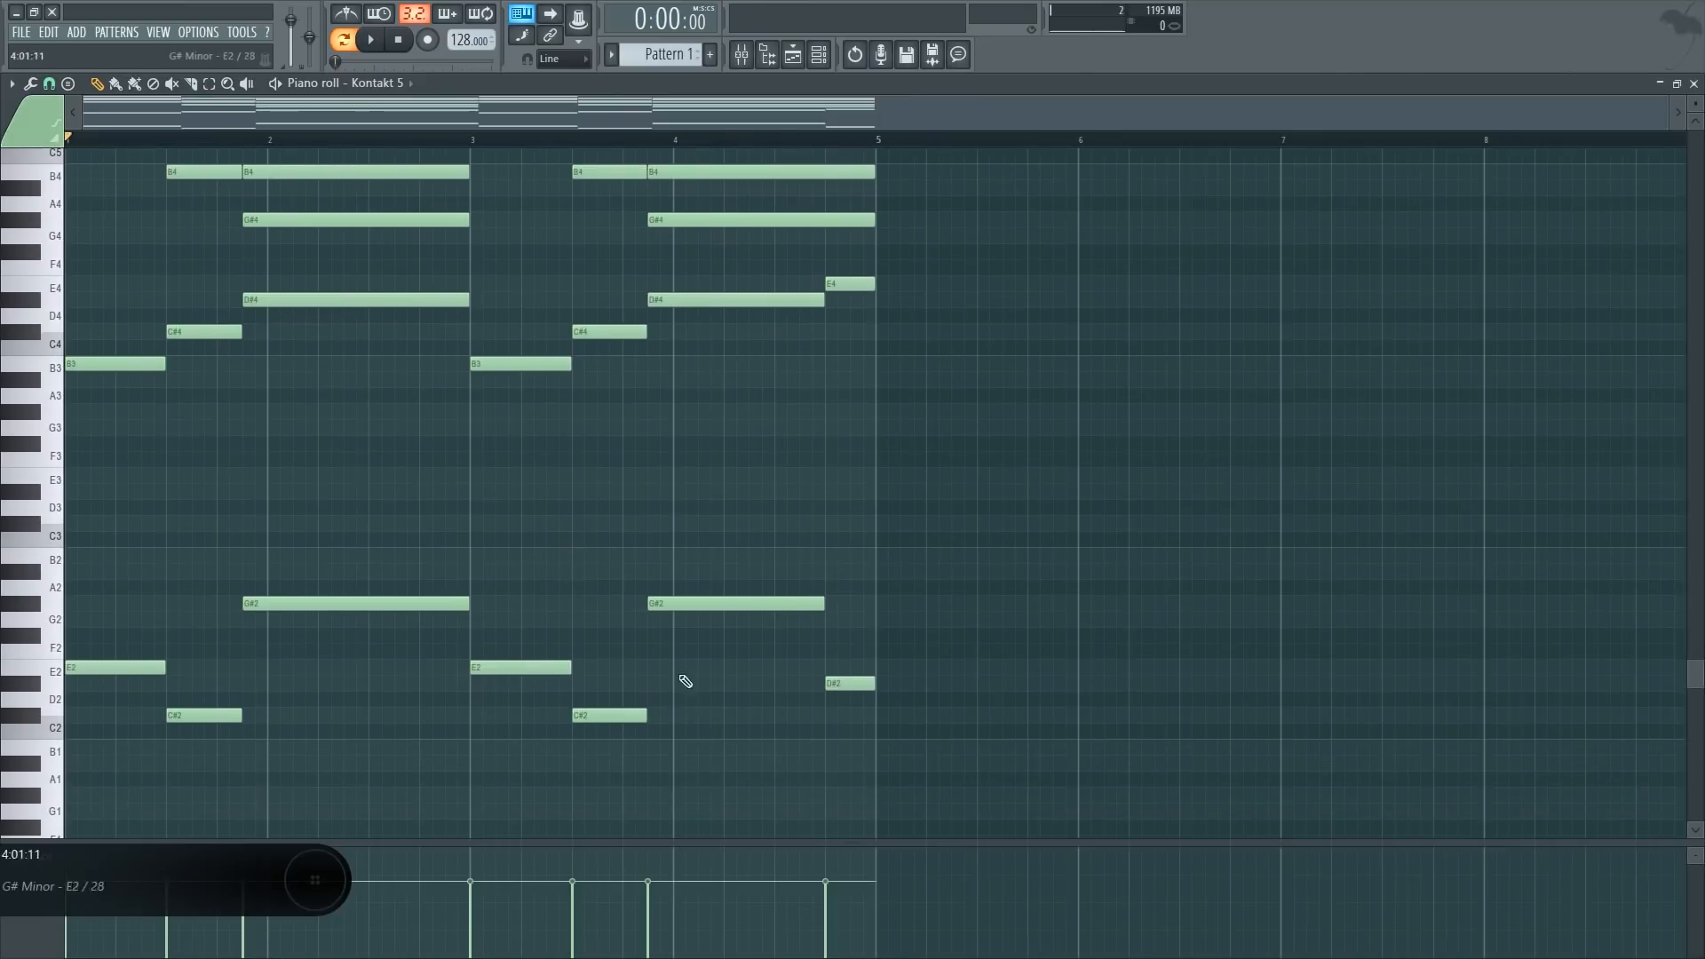
pyautogui.moveTo(637, 486); pyautogui.dragTo(570, 844)
pyautogui.moveTo(797, 556); pyautogui.dragTo(977, 560)
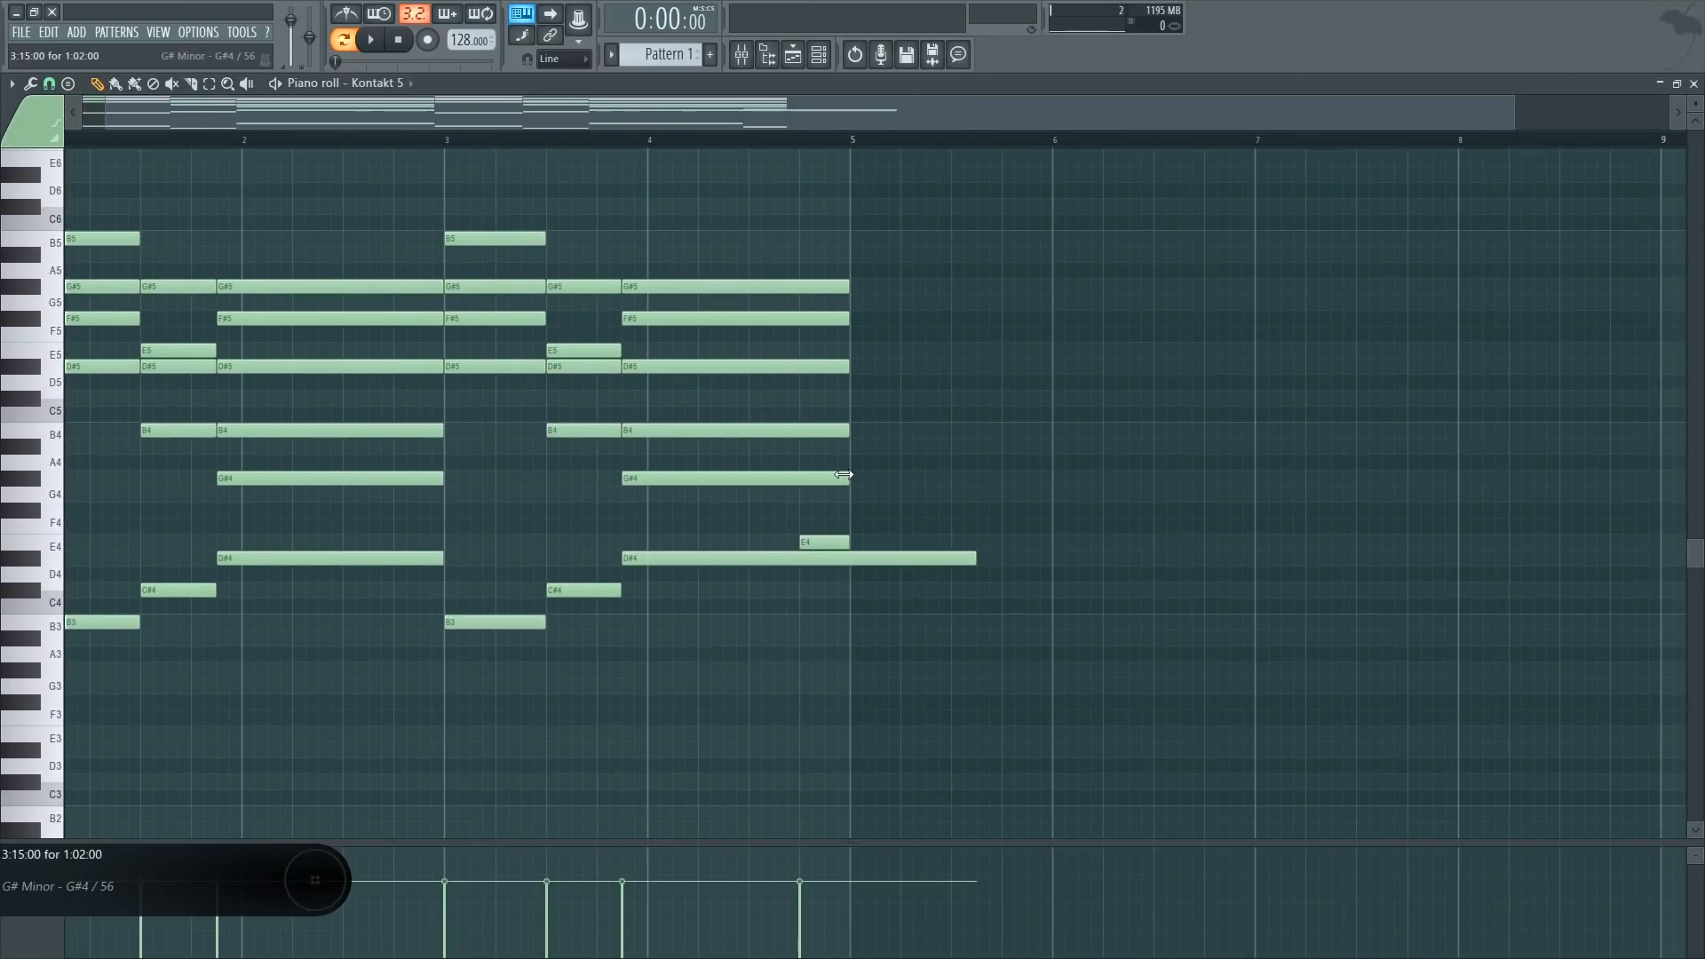
pyautogui.moveTo(843, 474); pyautogui.dragTo(988, 477)
pyautogui.moveTo(862, 680); pyautogui.dragTo(866, 288)
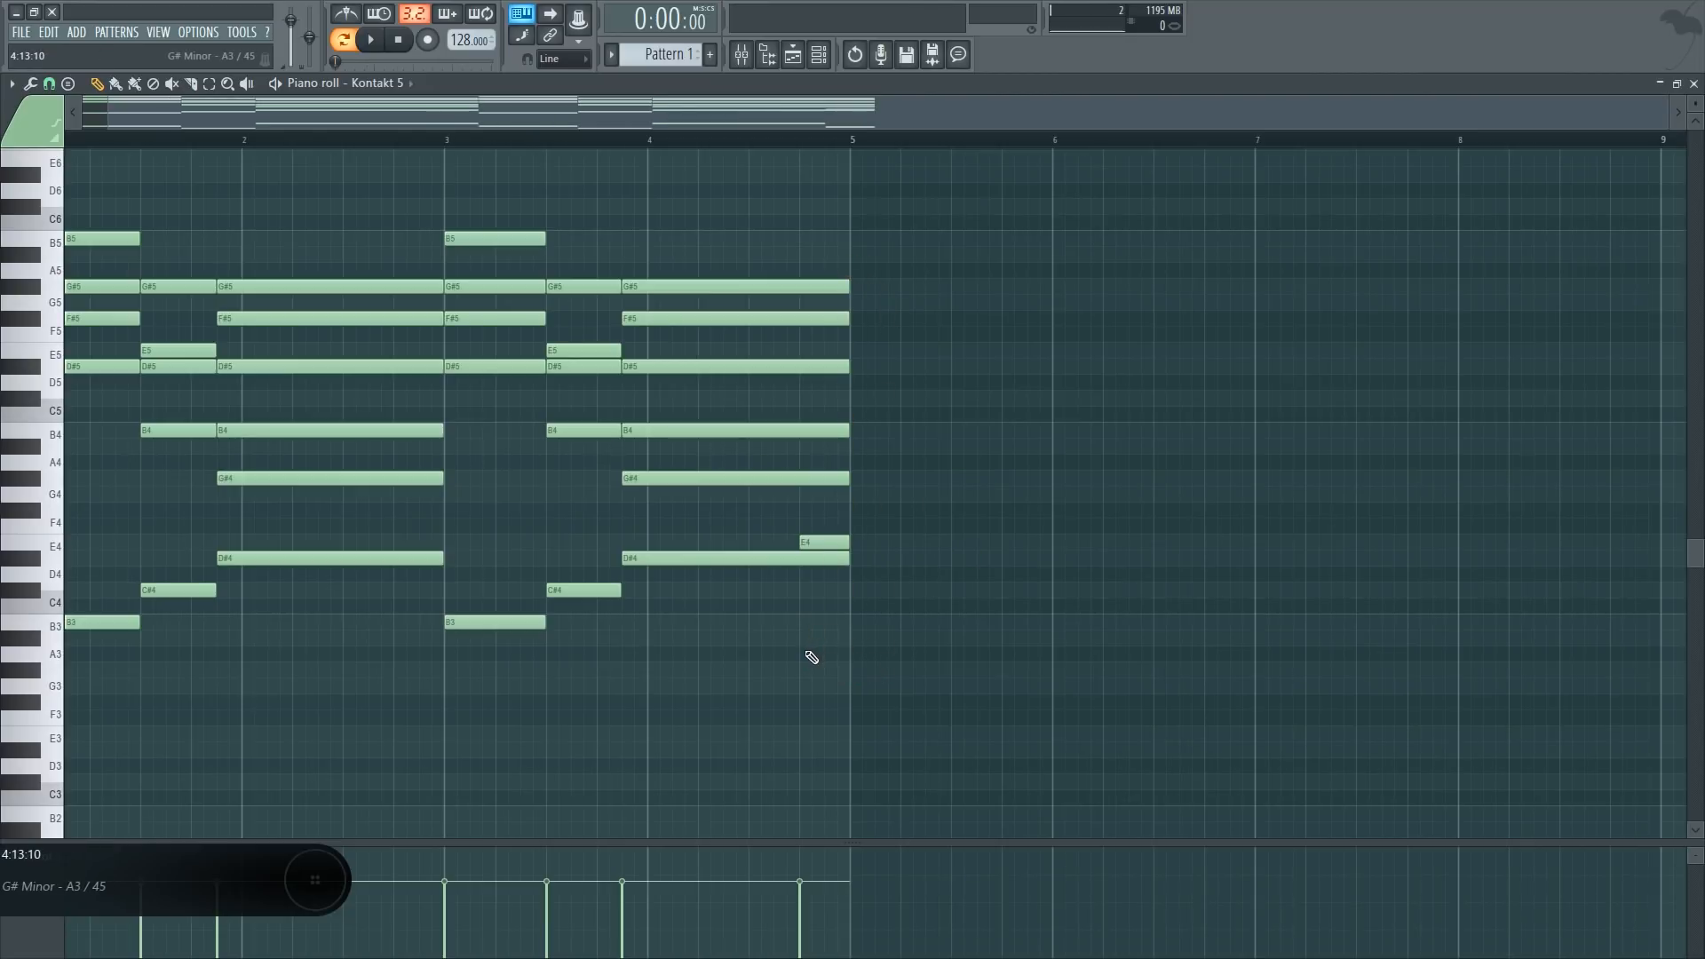
pyautogui.moveTo(808, 661); pyautogui.dragTo(879, 477)
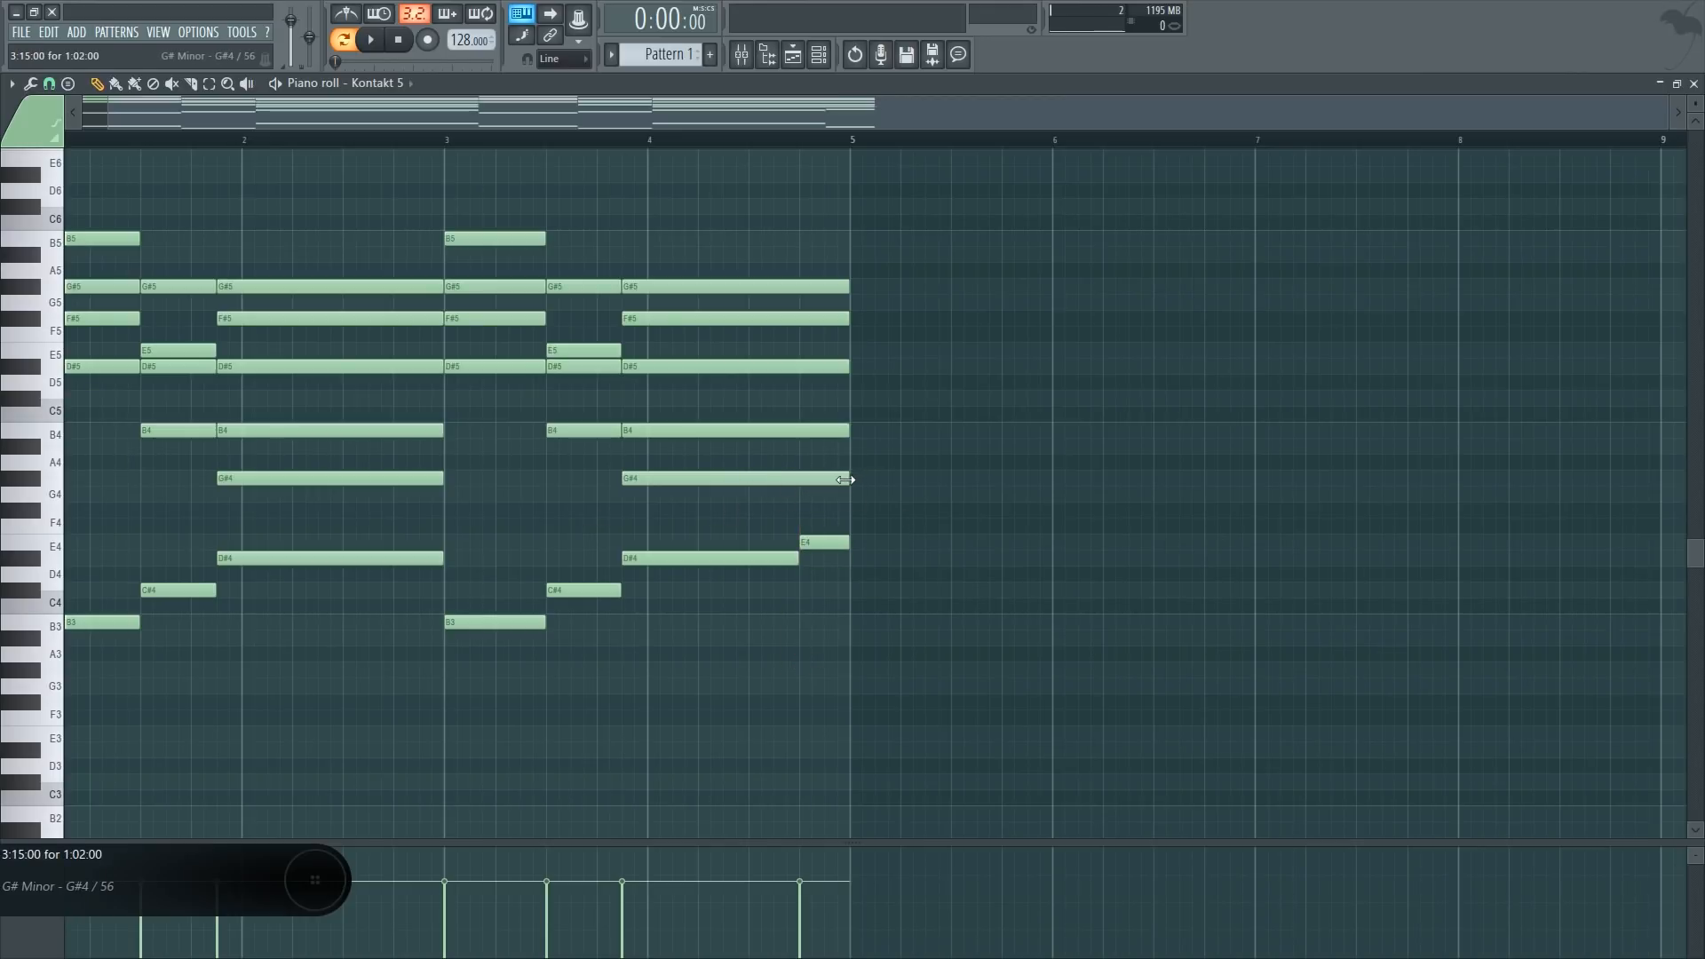
pyautogui.moveTo(141, 431); pyautogui.dragTo(744, 359)
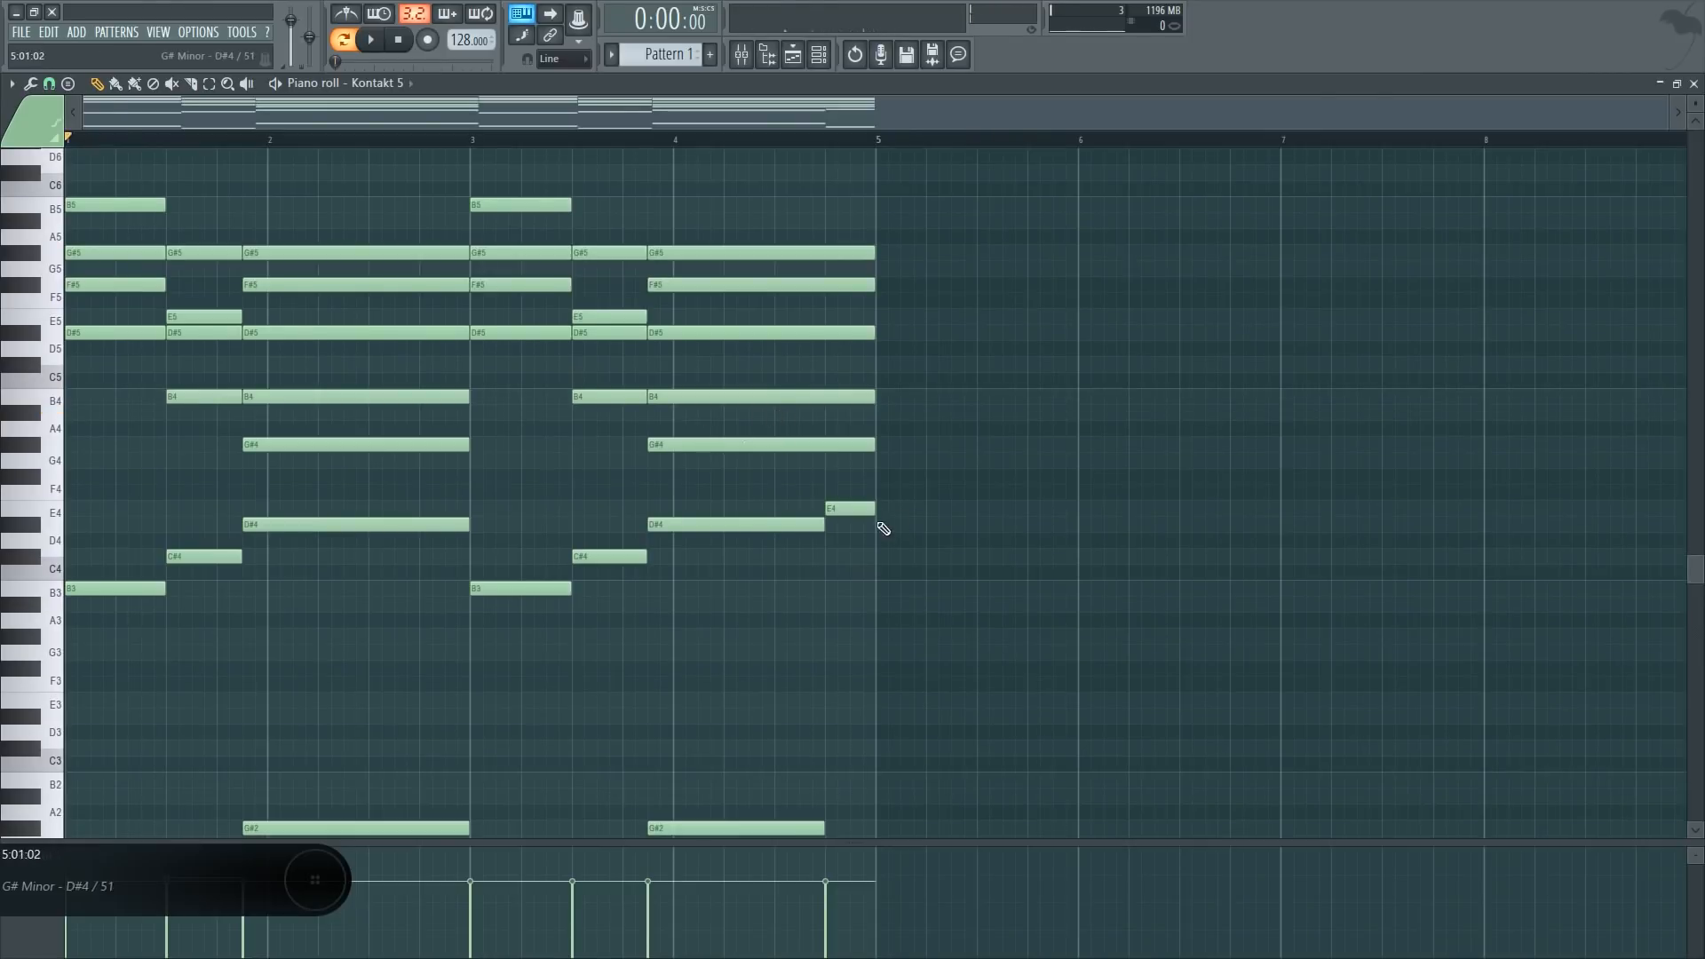
pyautogui.click(11, 84)
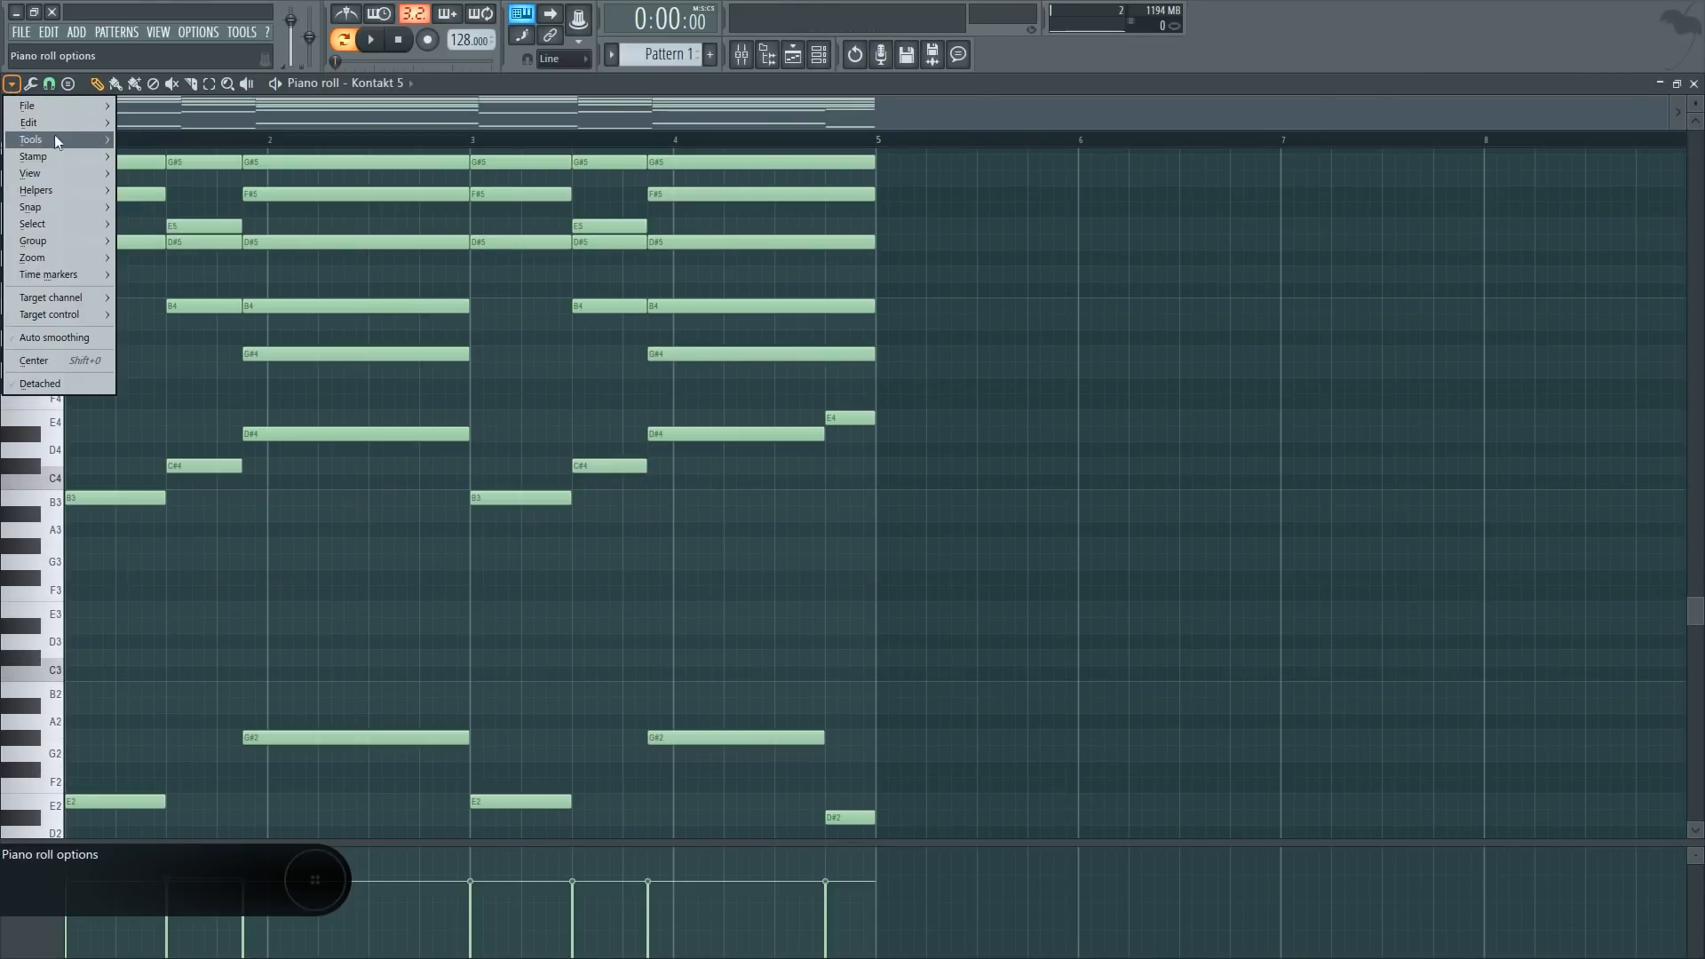
pyautogui.moveTo(61, 141)
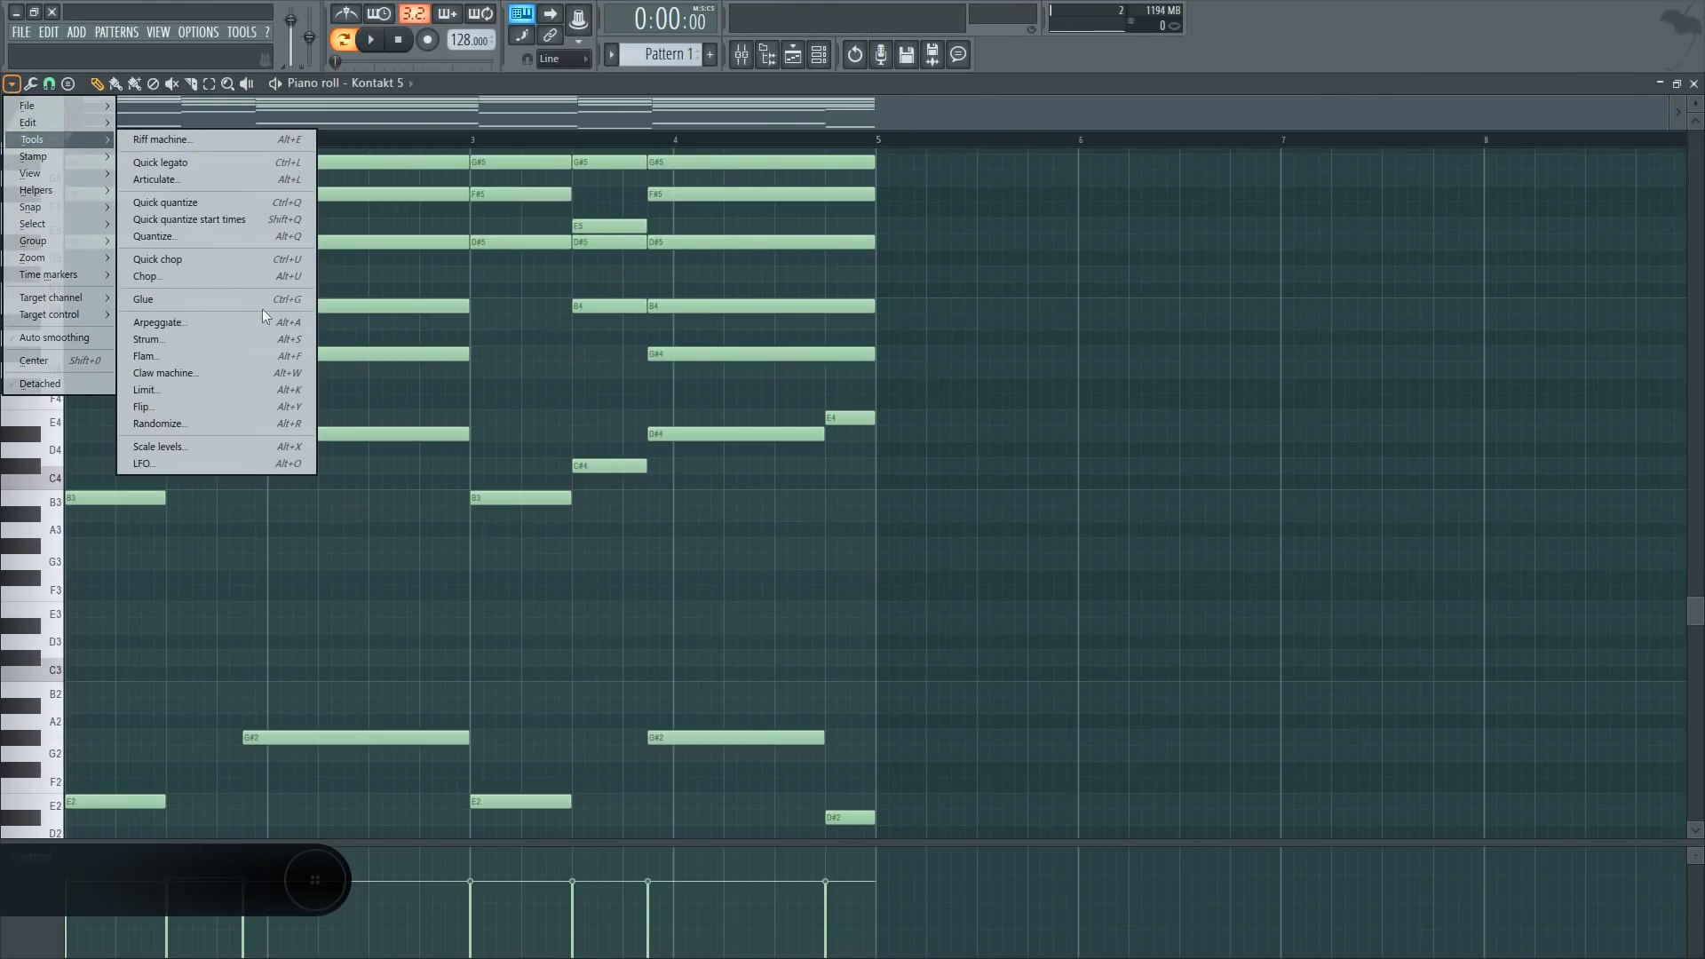
pyautogui.click(151, 338)
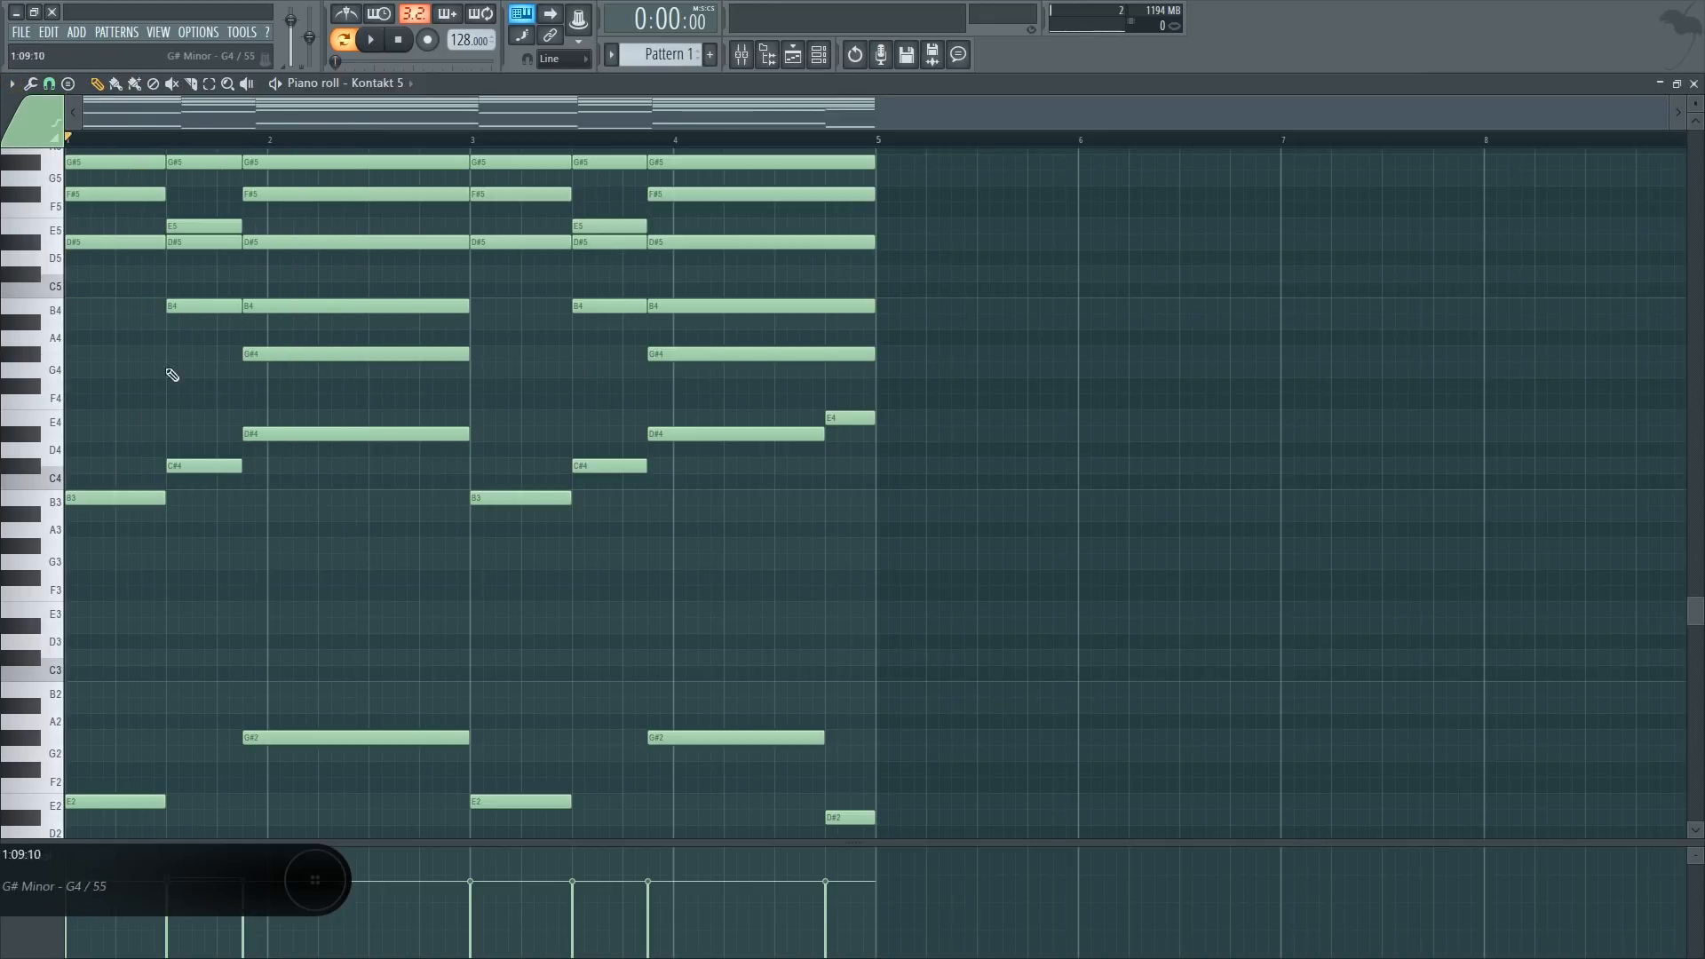
pyautogui.scroll(3, 168, 369)
pyautogui.click(12, 84)
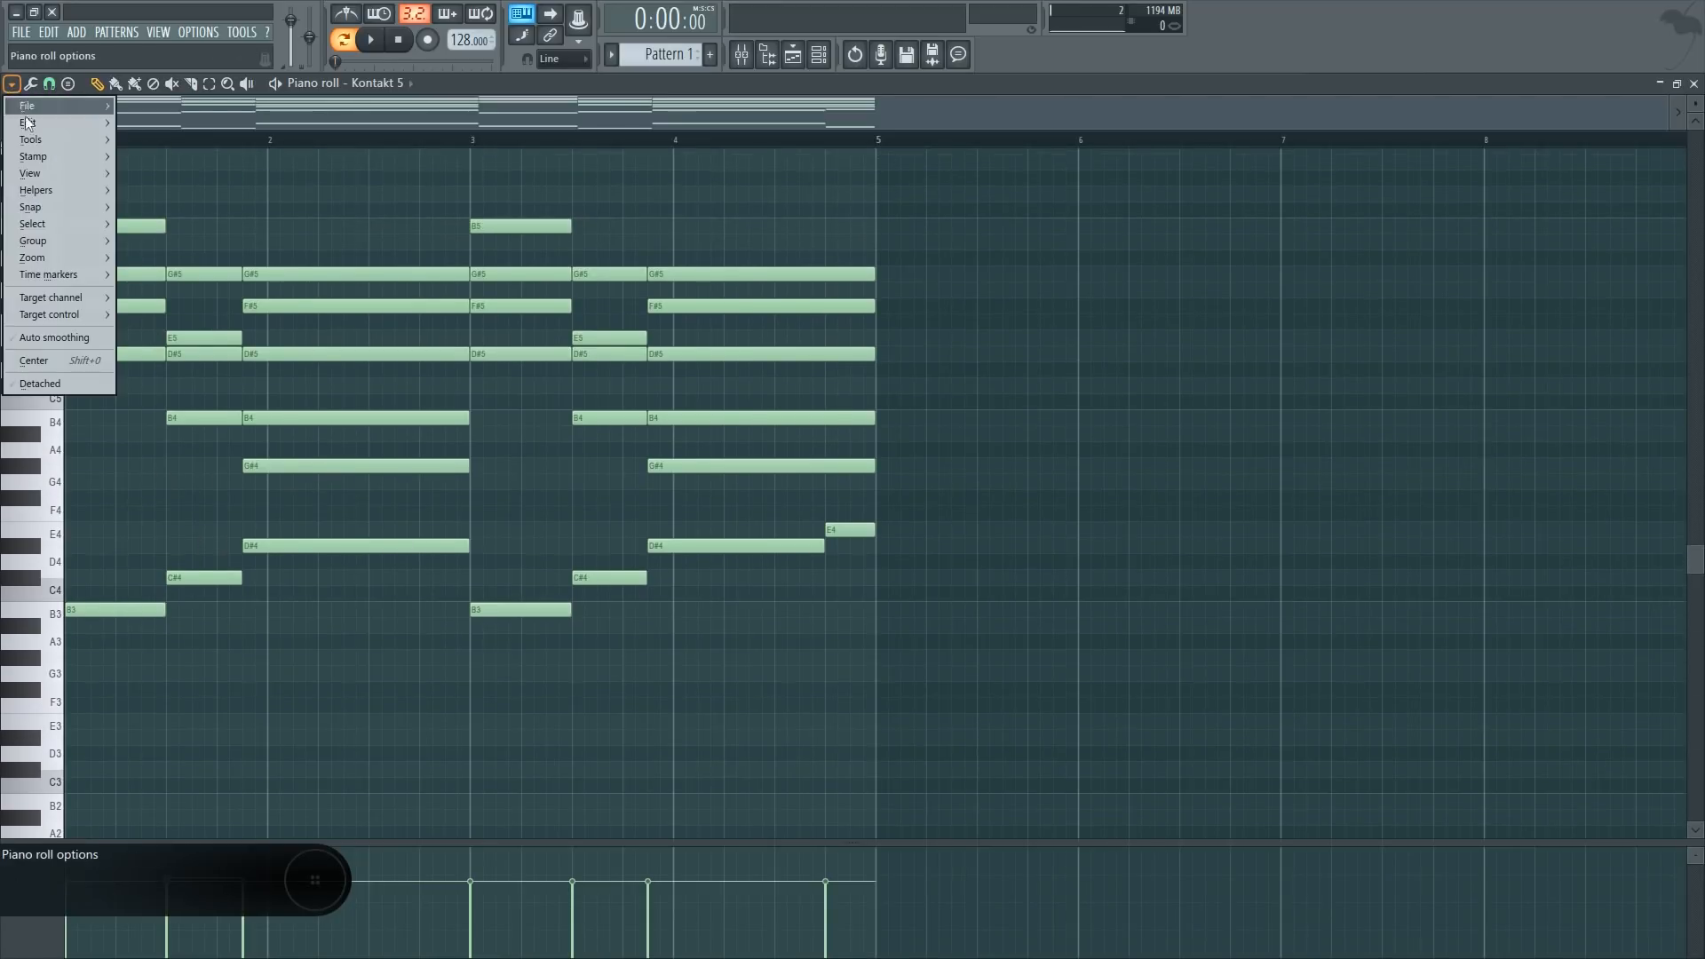
pyautogui.moveTo(56, 139)
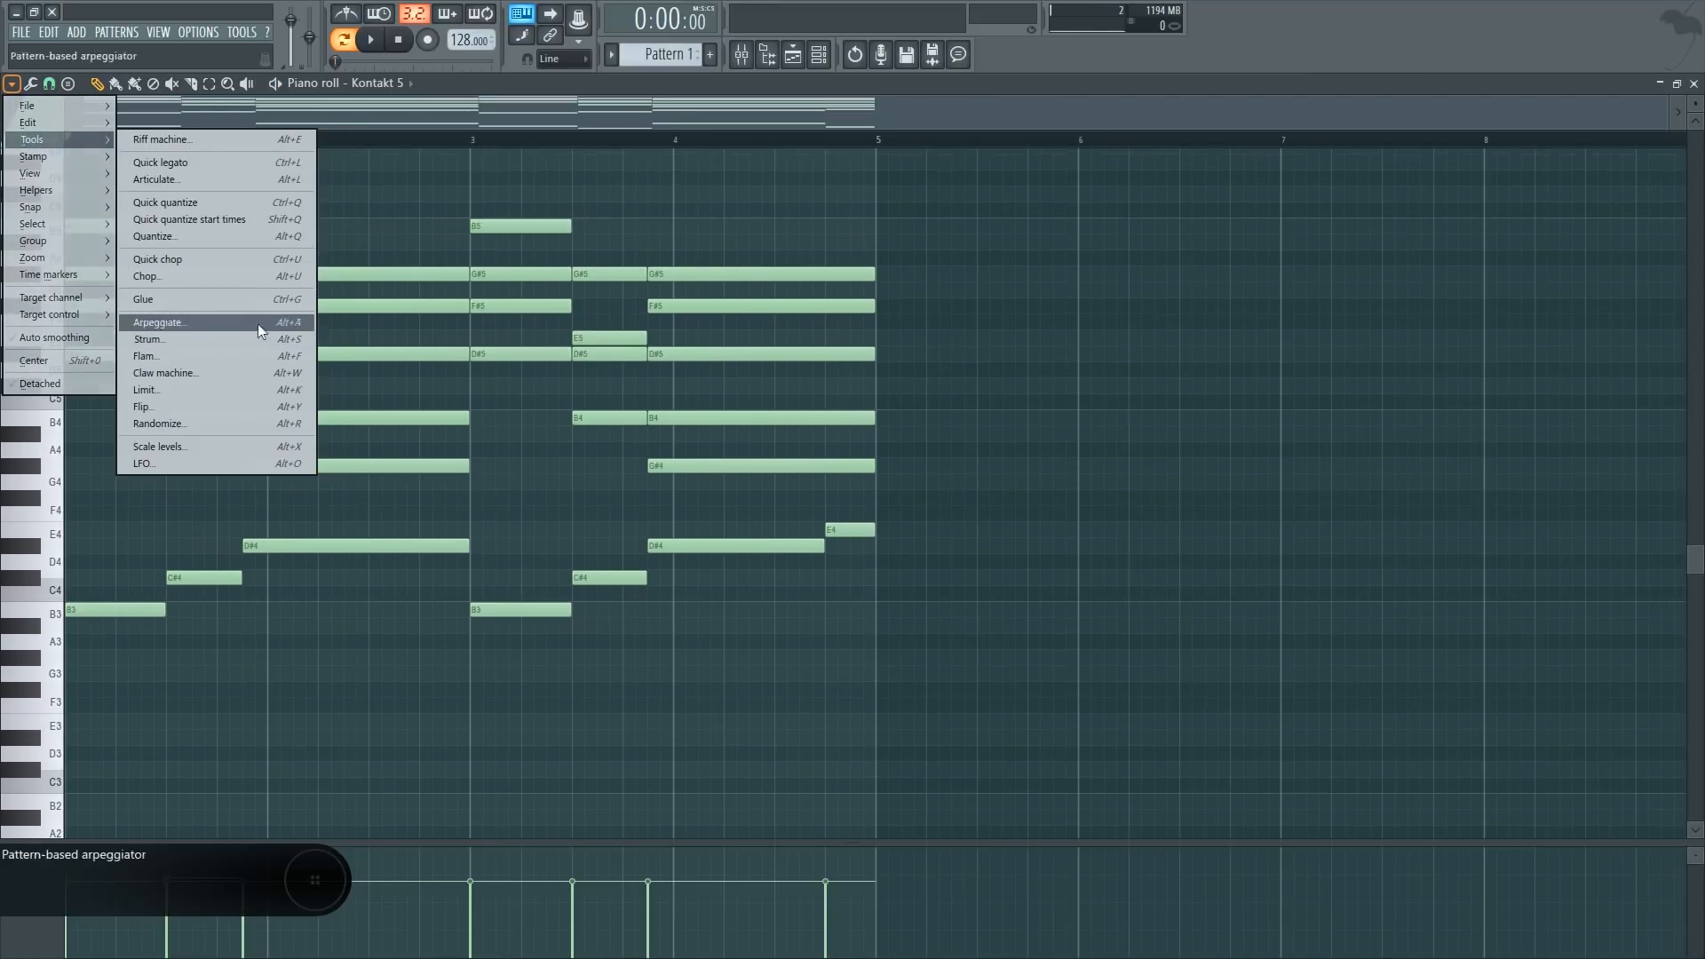
pyautogui.click(391, 189)
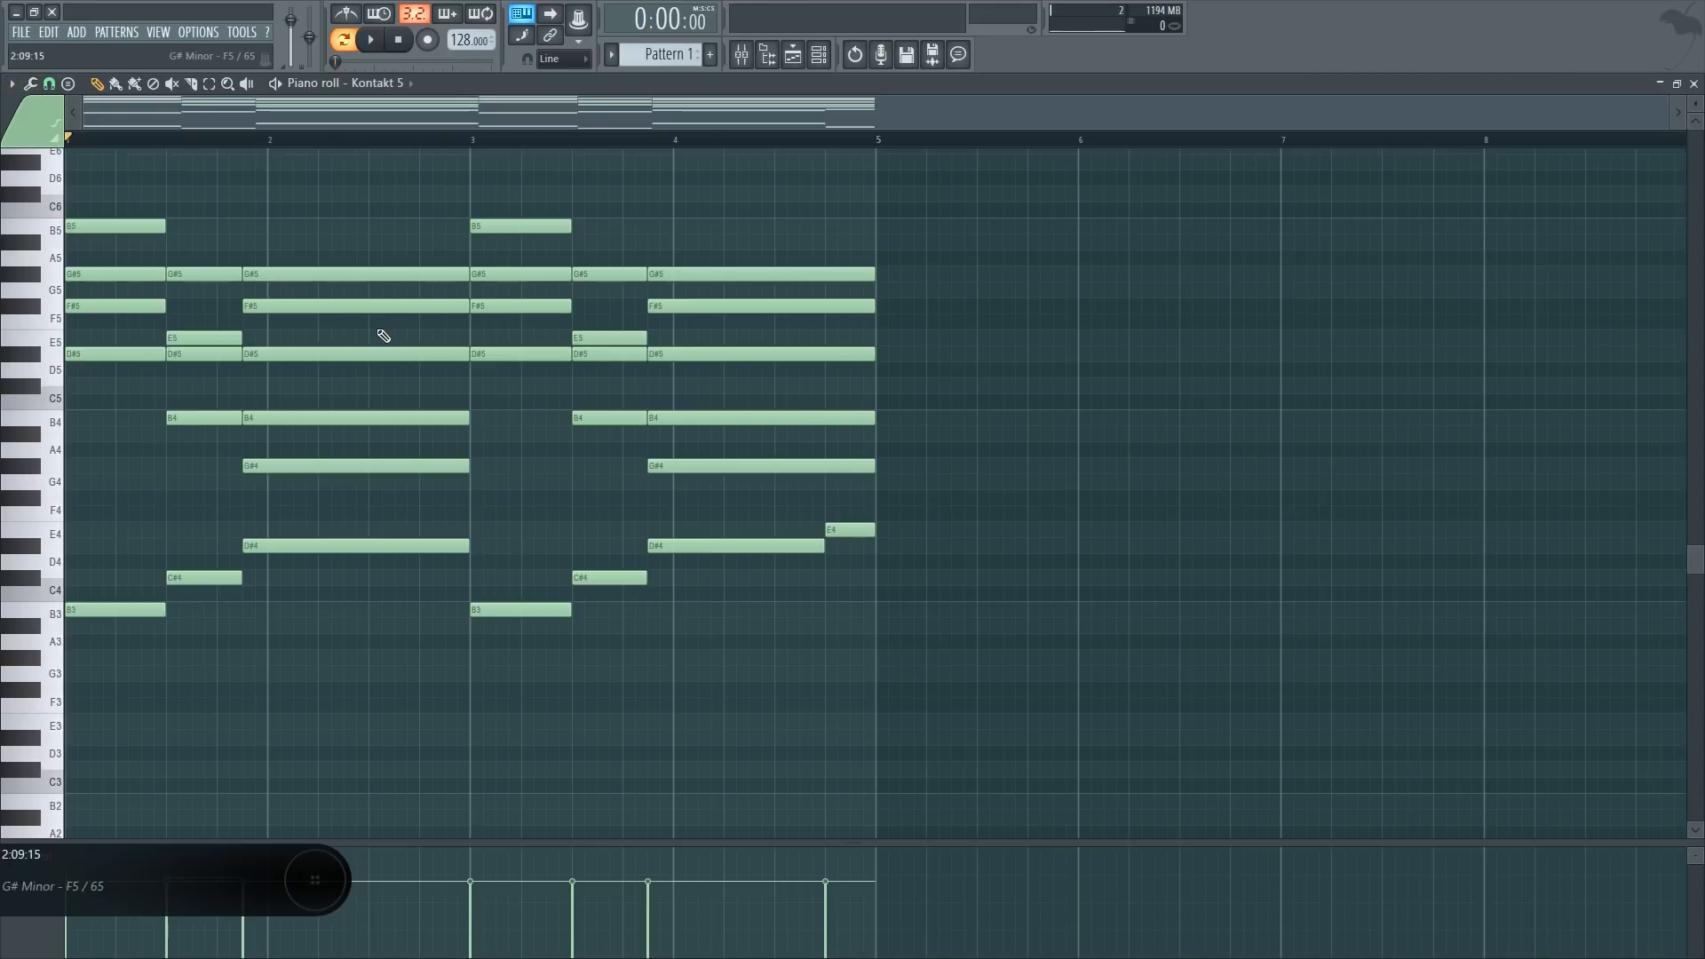
# Try the Strum tool on all the chords and play back the strummed result
pyautogui.hotkey('alt', 's')
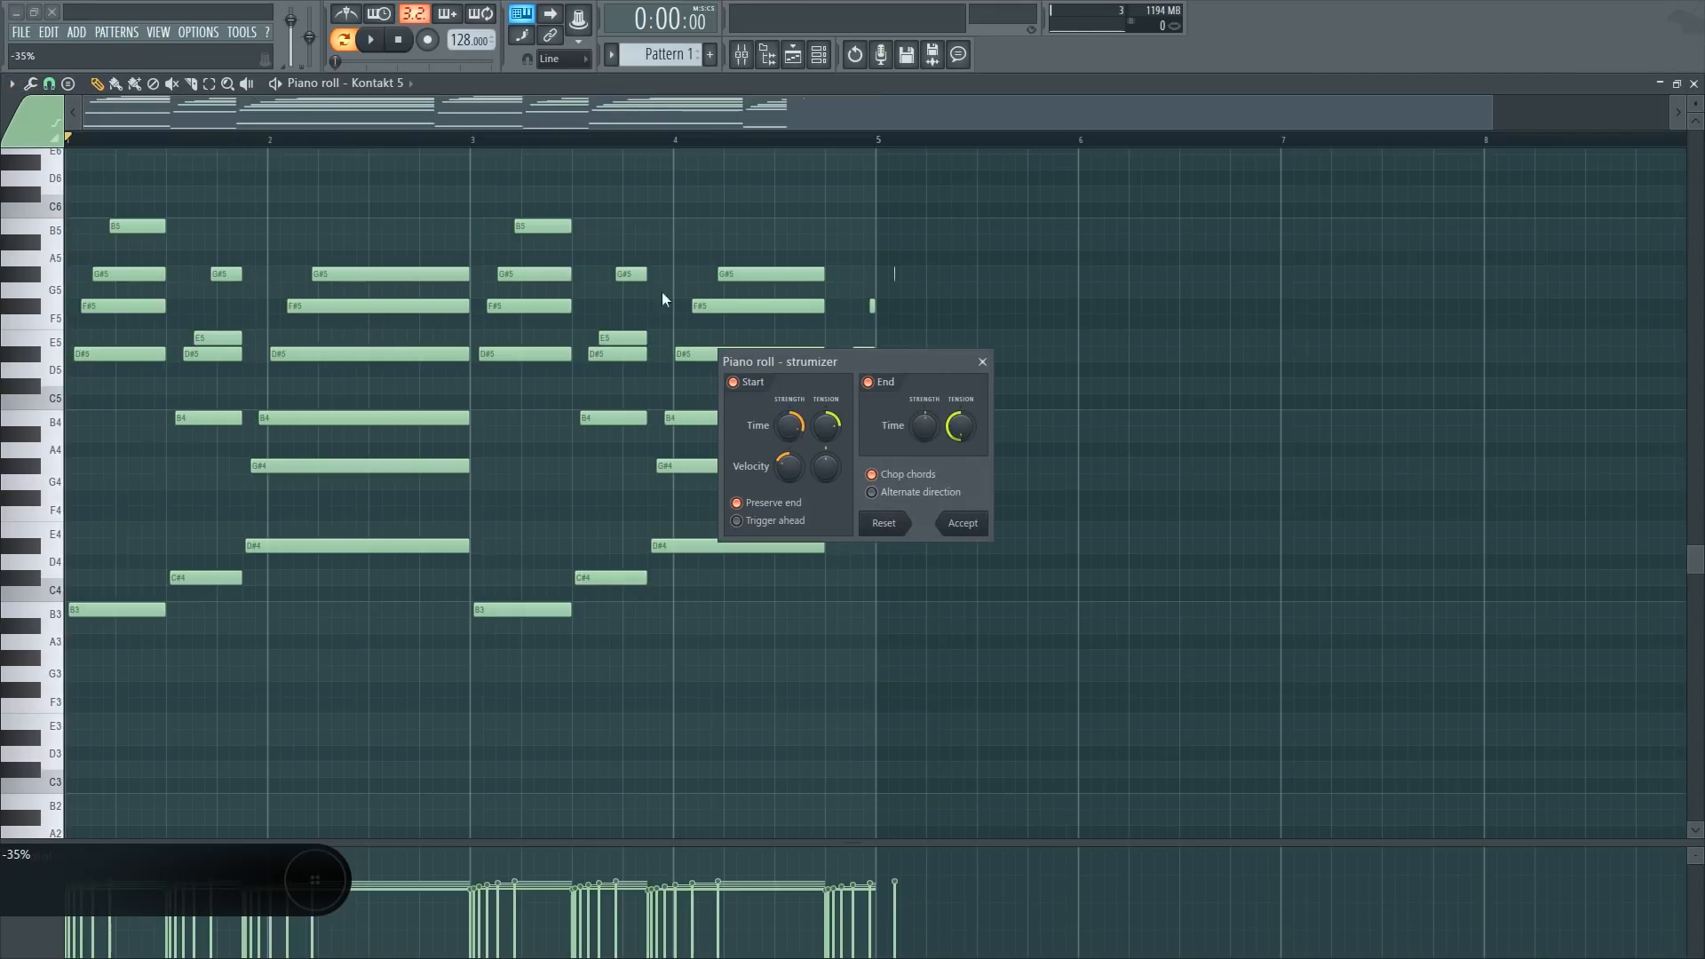
pyautogui.moveTo(829, 361); pyautogui.dragTo(796, 357)
pyautogui.press('space')
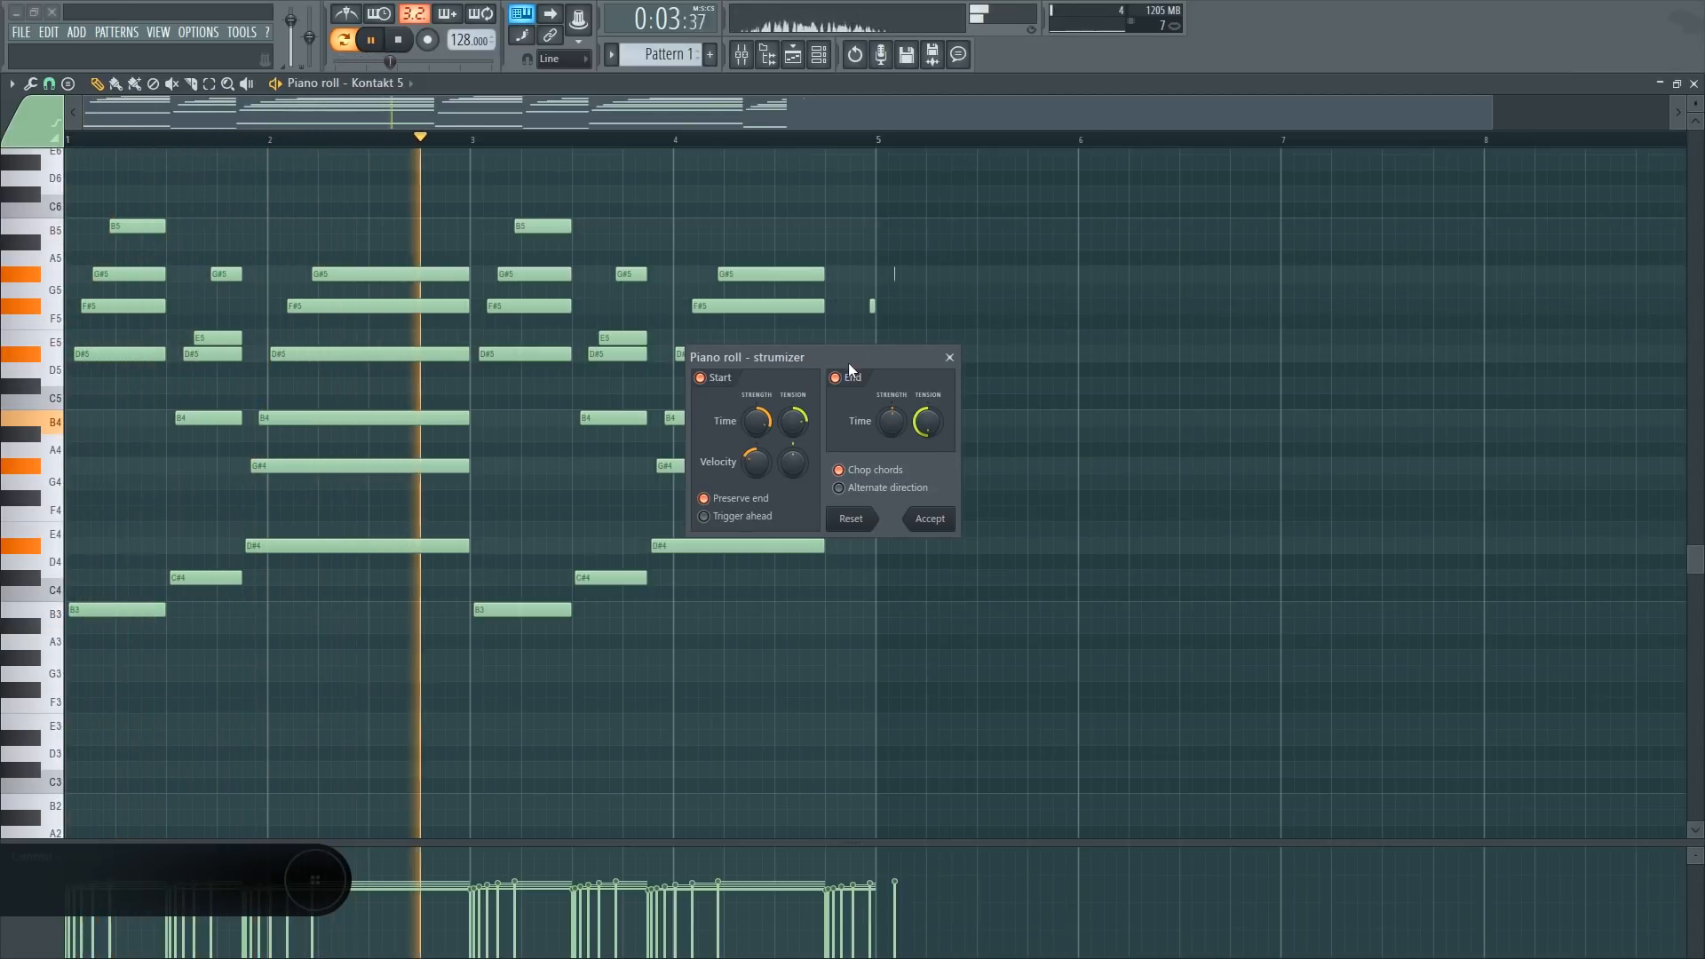
pyautogui.moveTo(838, 361); pyautogui.dragTo(967, 361)
pyautogui.press('space')
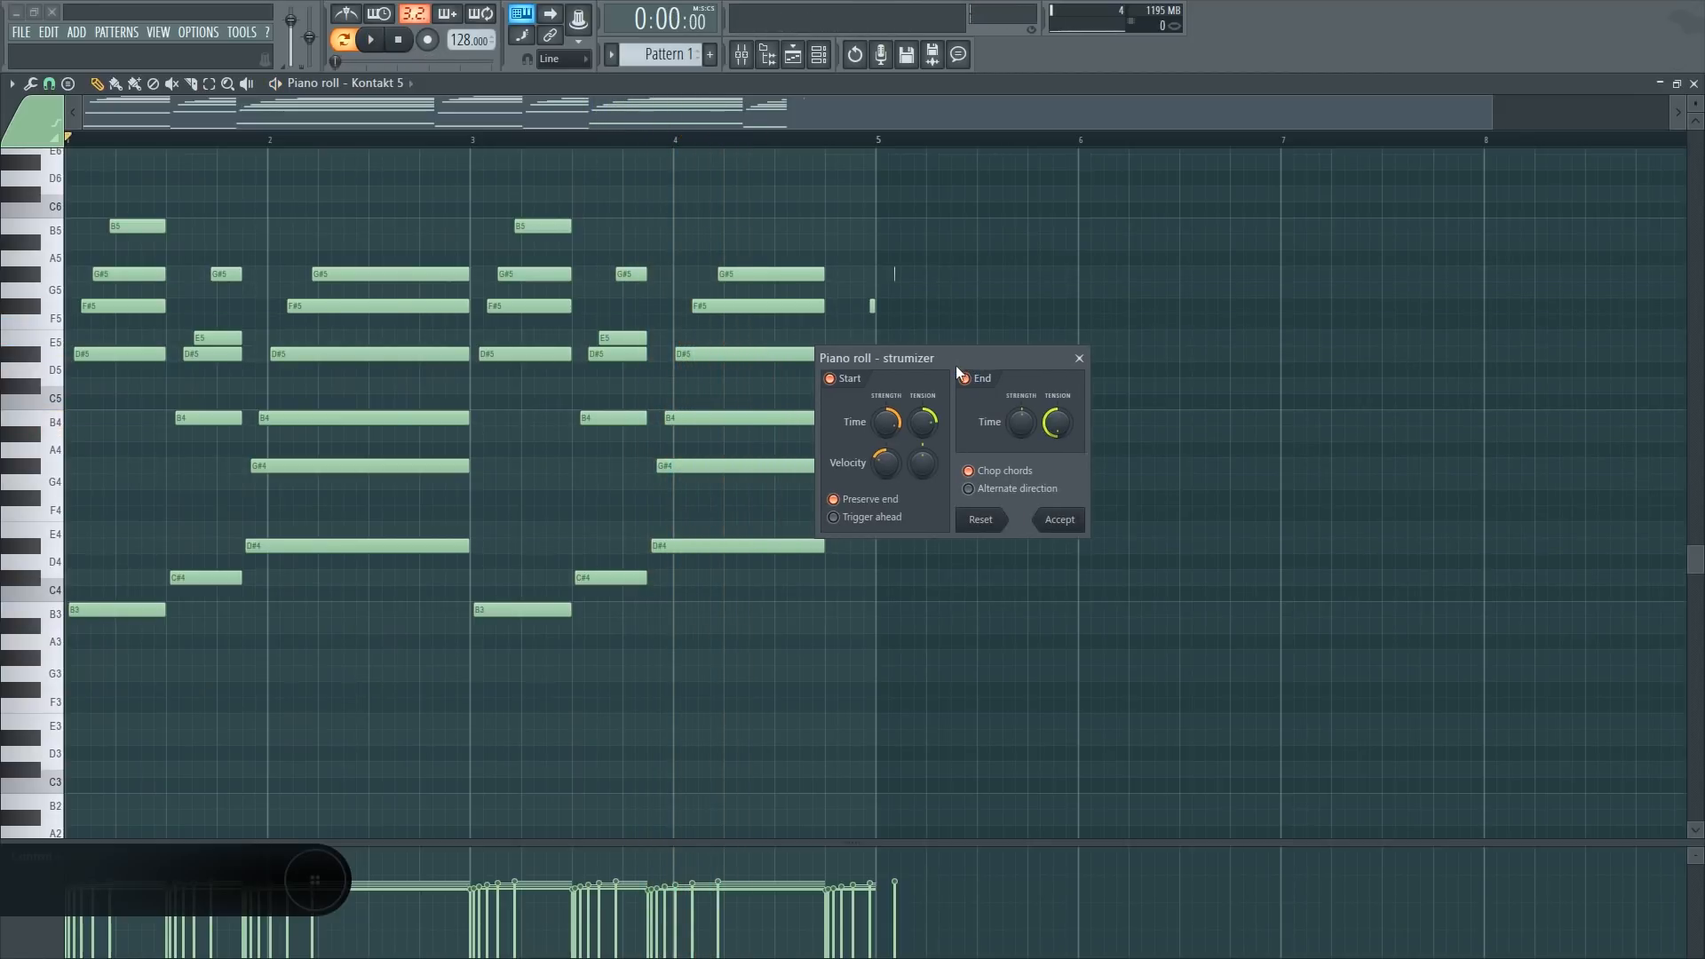
# Try a lower start time strength for a tighter strum and play back the chords
pyautogui.moveTo(886, 423)
pyautogui.mouseDown()
pyautogui.moveTo(886, 405)
pyautogui.moveTo(891, 429)
pyautogui.mouseUp()
pyautogui.press('space')
pyautogui.press('space')
pyautogui.press('space')
pyautogui.press('space')
pyautogui.press('space')
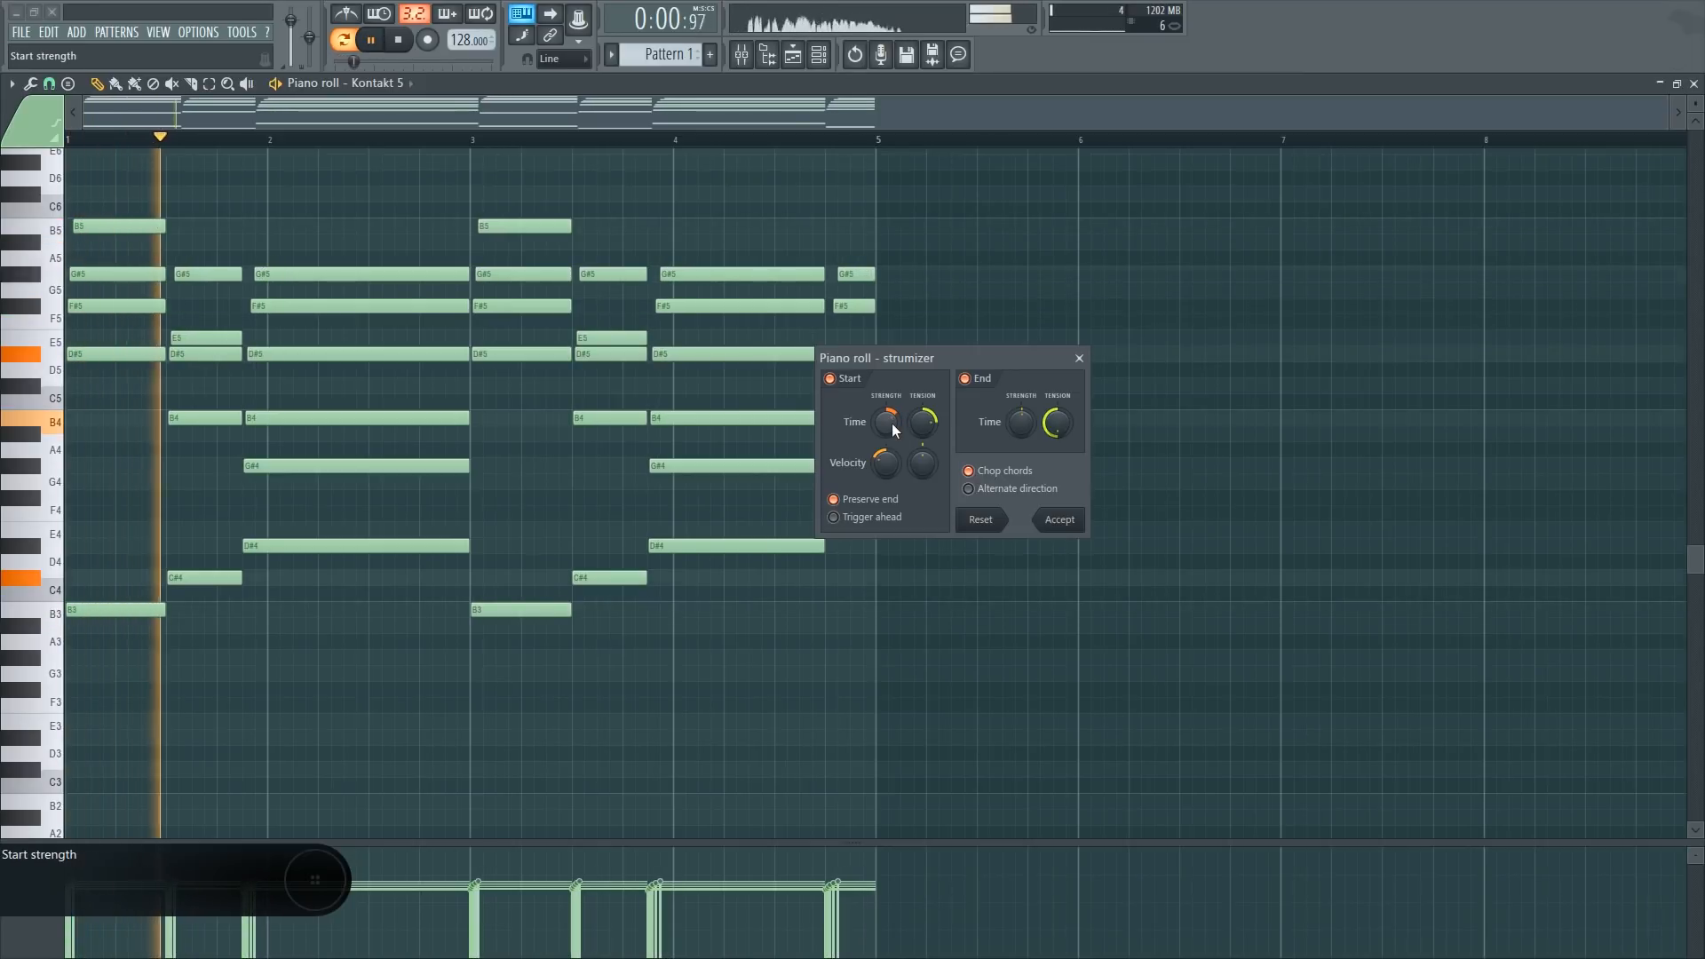
pyautogui.press('space')
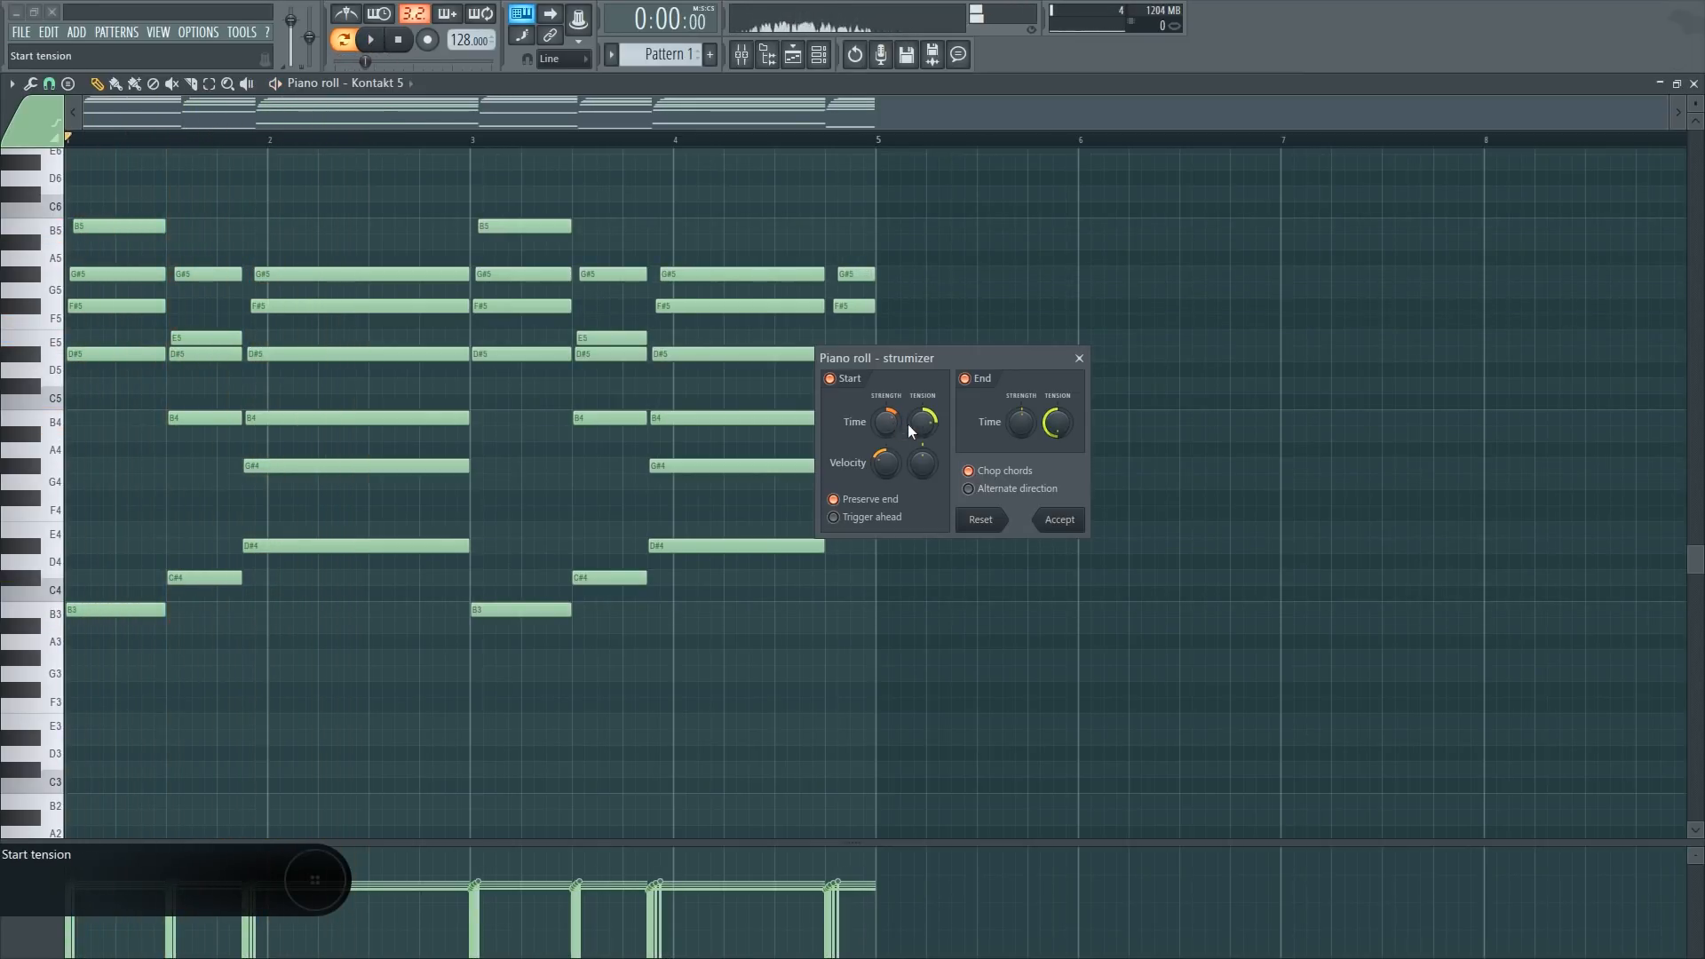
# Try a higher start time tension and a stronger velocity ramp for the strum, then close the tool without accepting
pyautogui.moveTo(896, 415)
pyautogui.mouseDown()
pyautogui.moveTo(926, 454)
pyautogui.moveTo(926, 406)
pyautogui.mouseUp()
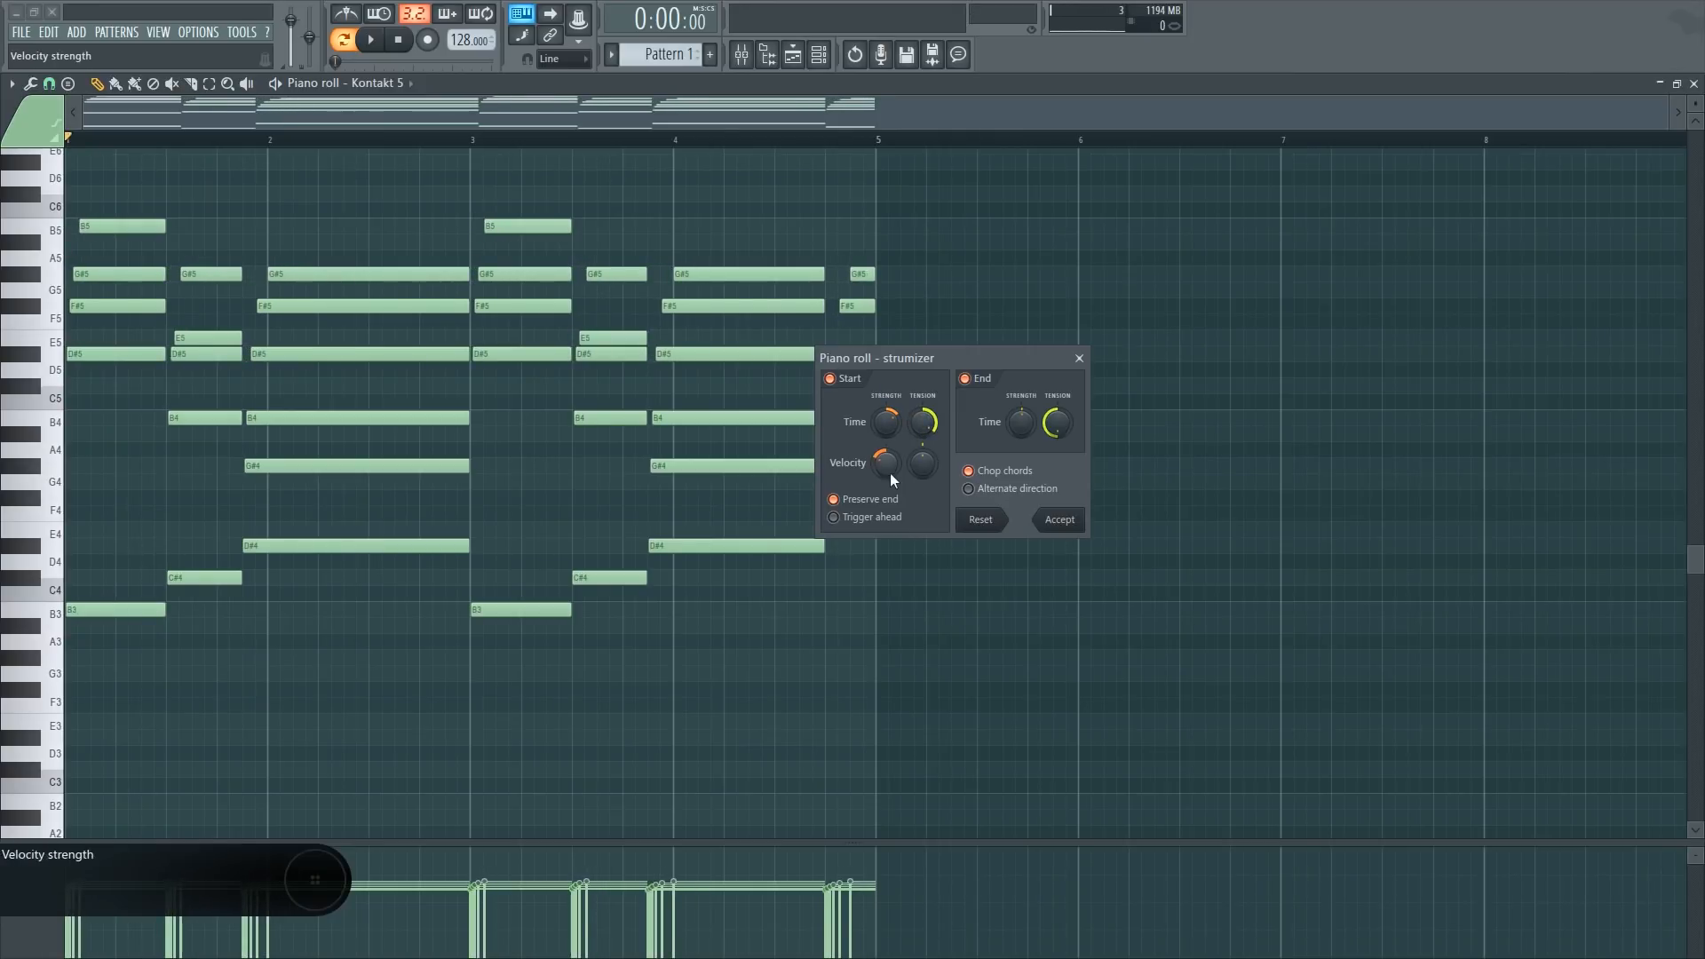
pyautogui.moveTo(890, 471); pyautogui.dragTo(891, 506)
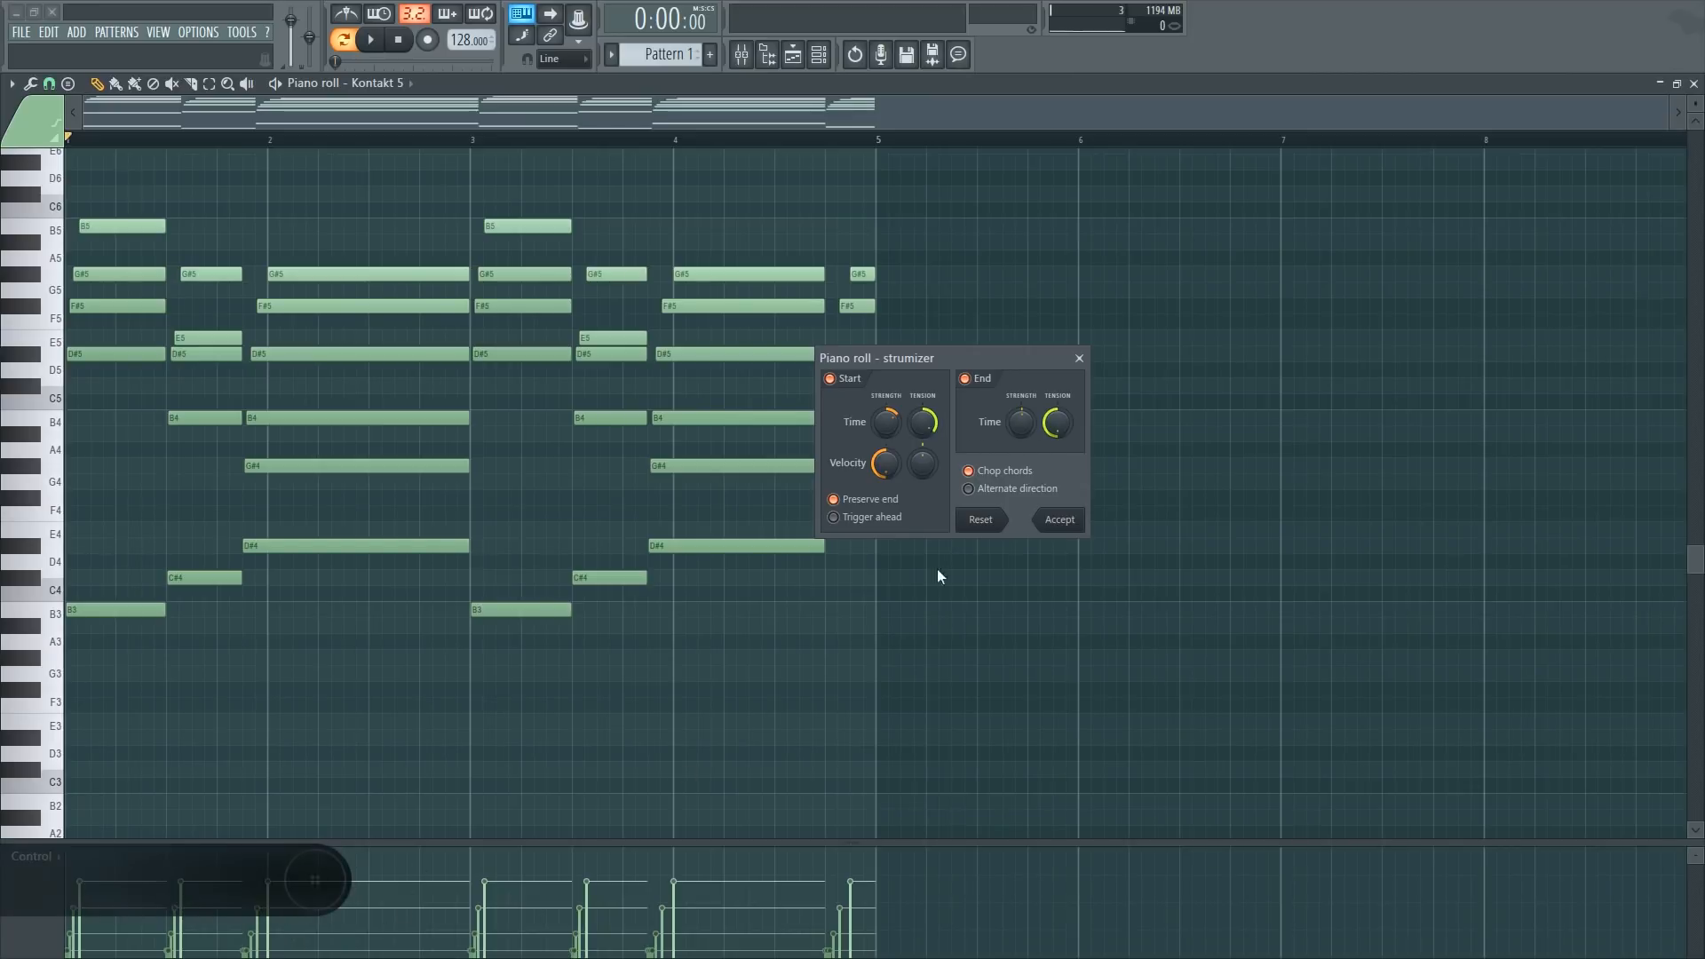
pyautogui.moveTo(919, 468)
pyautogui.mouseDown()
pyautogui.moveTo(920, 444)
pyautogui.moveTo(921, 458)
pyautogui.mouseUp()
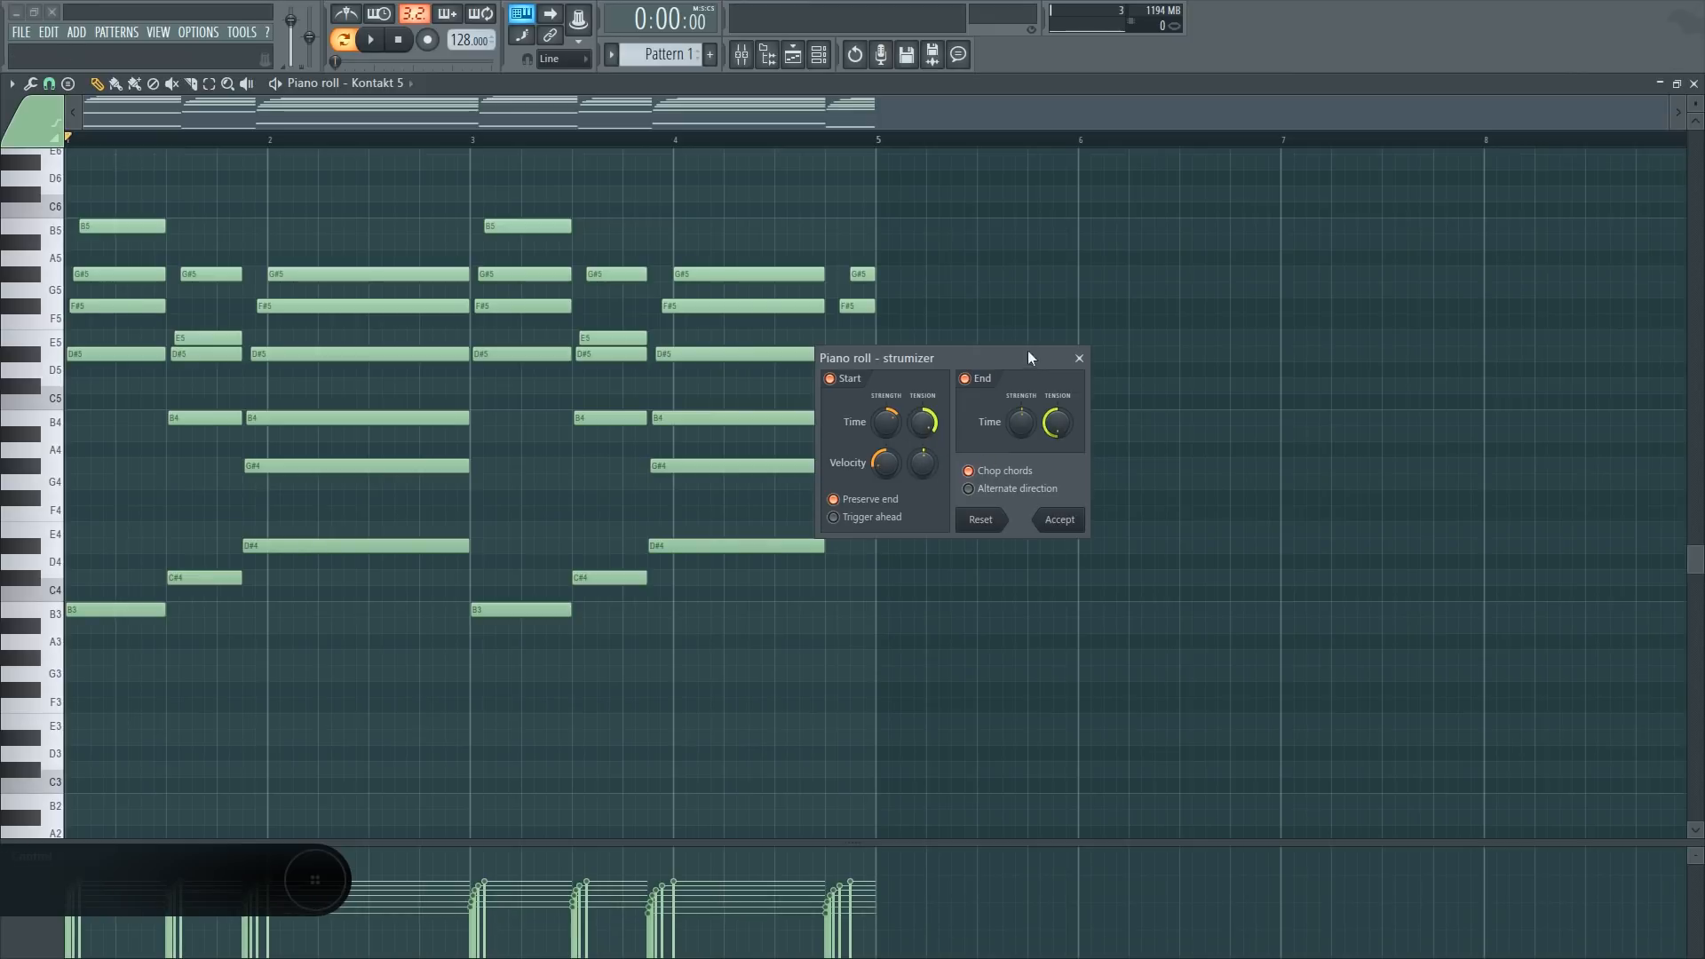
pyautogui.click(1079, 358)
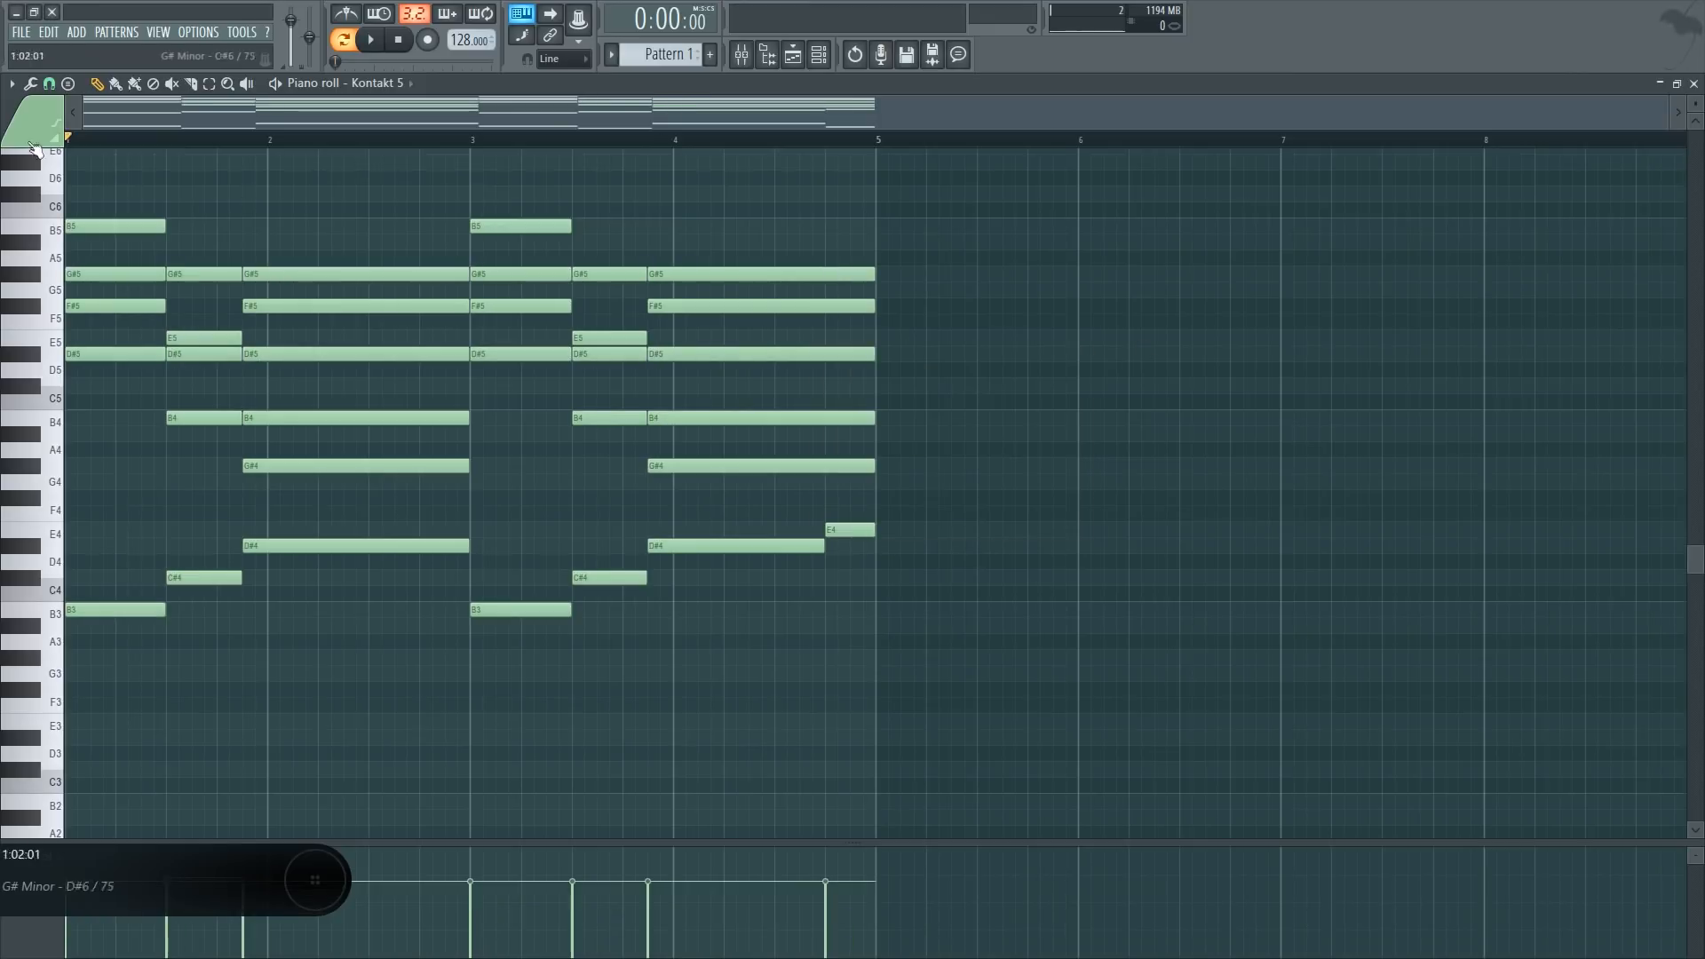
pyautogui.click(12, 83)
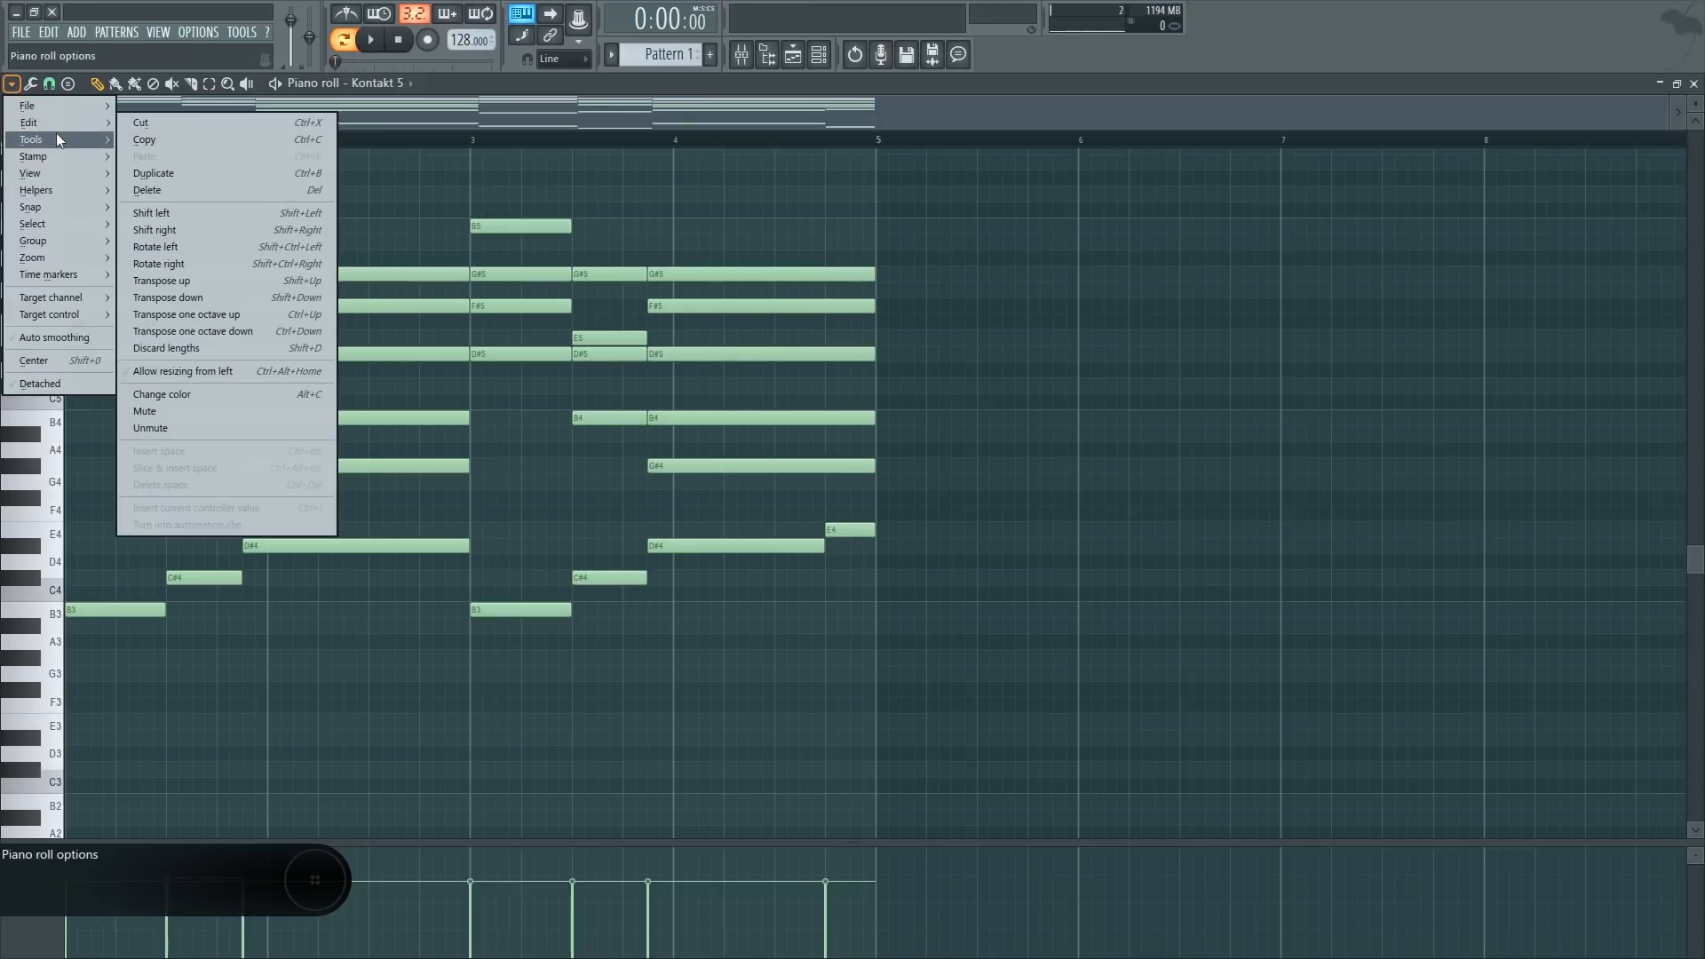
pyautogui.moveTo(56, 135)
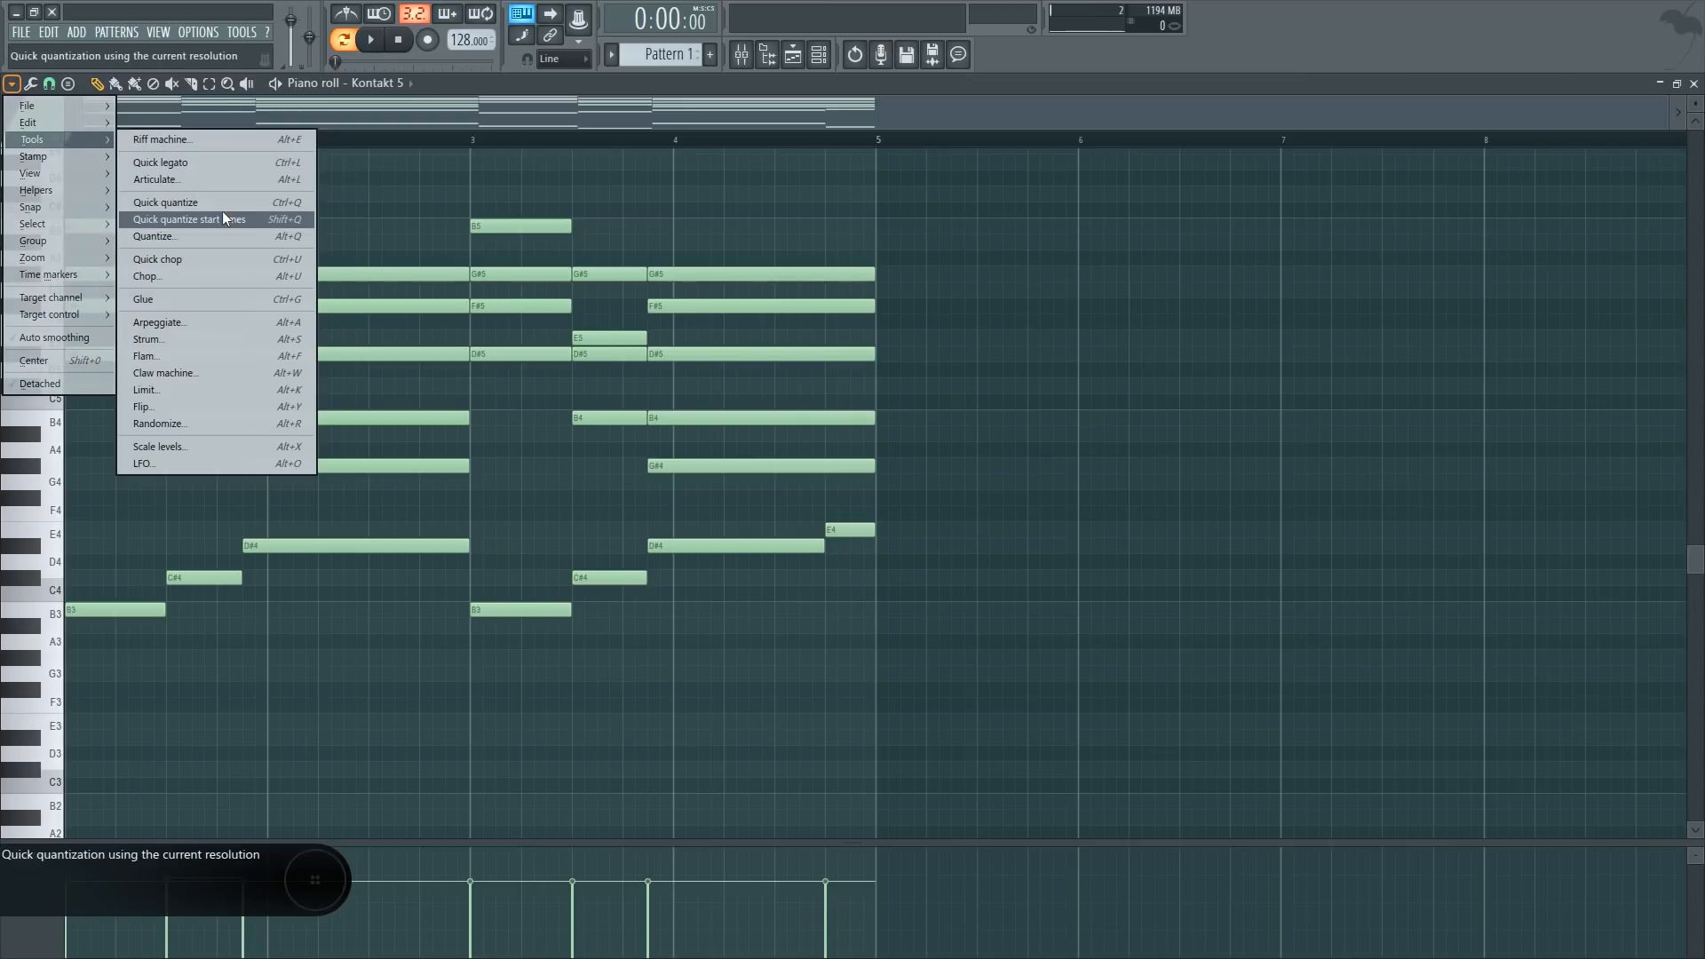
pyautogui.click(371, 221)
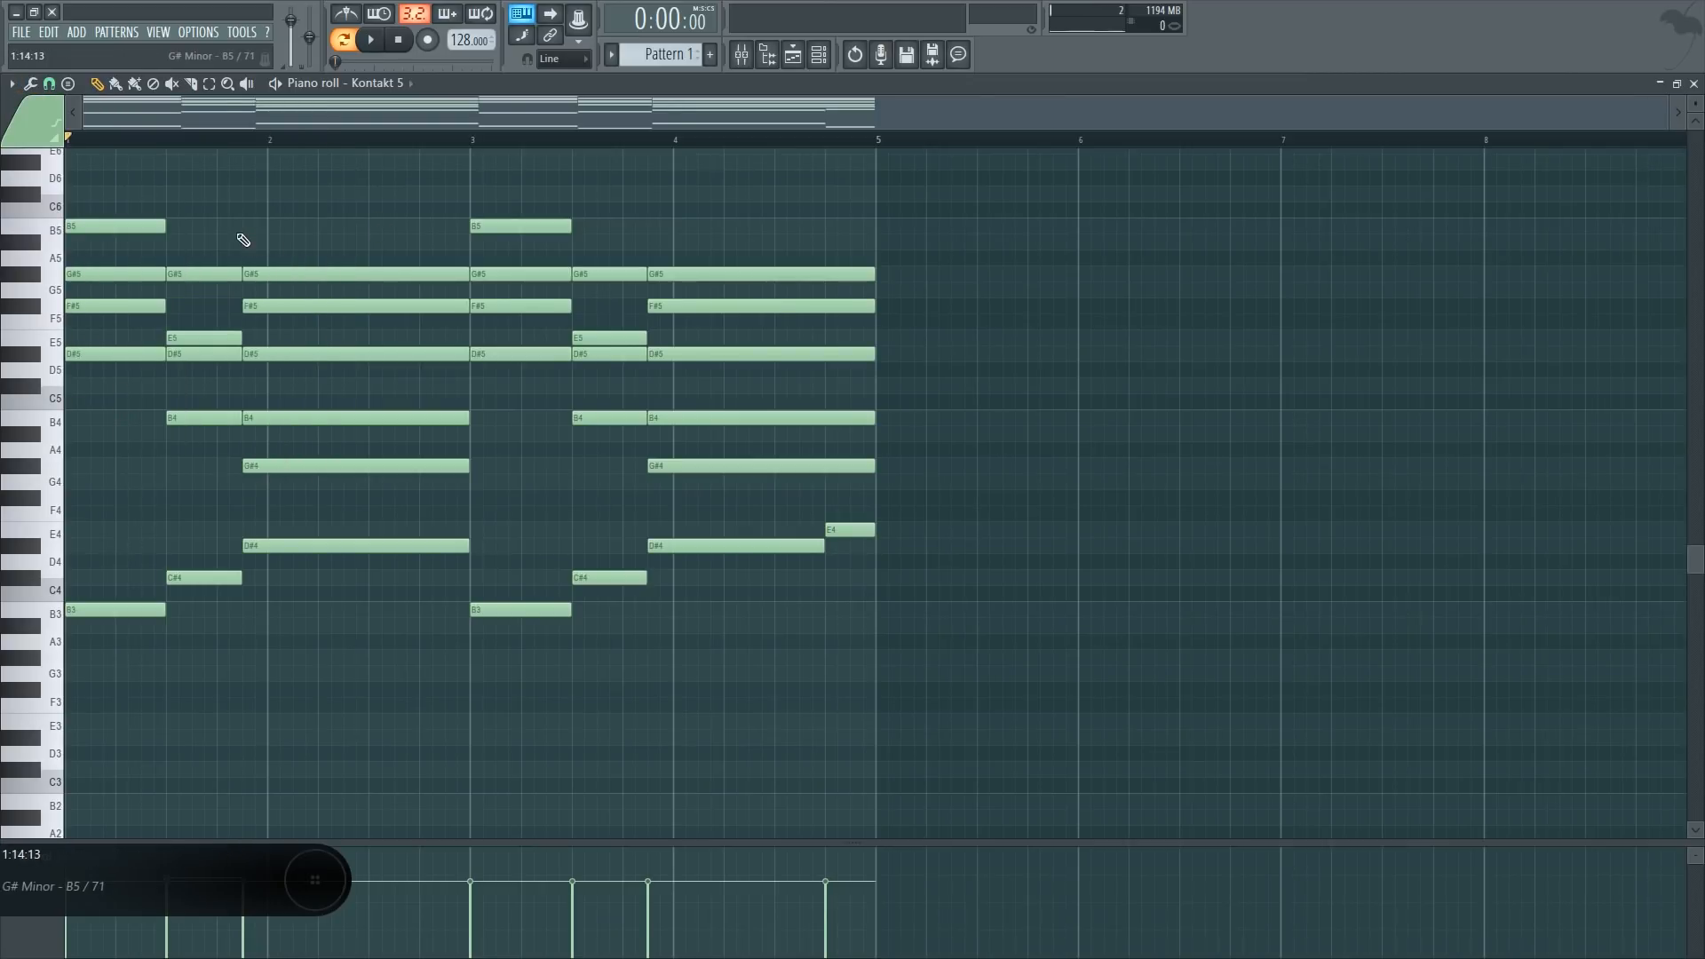
pyautogui.click(12, 84)
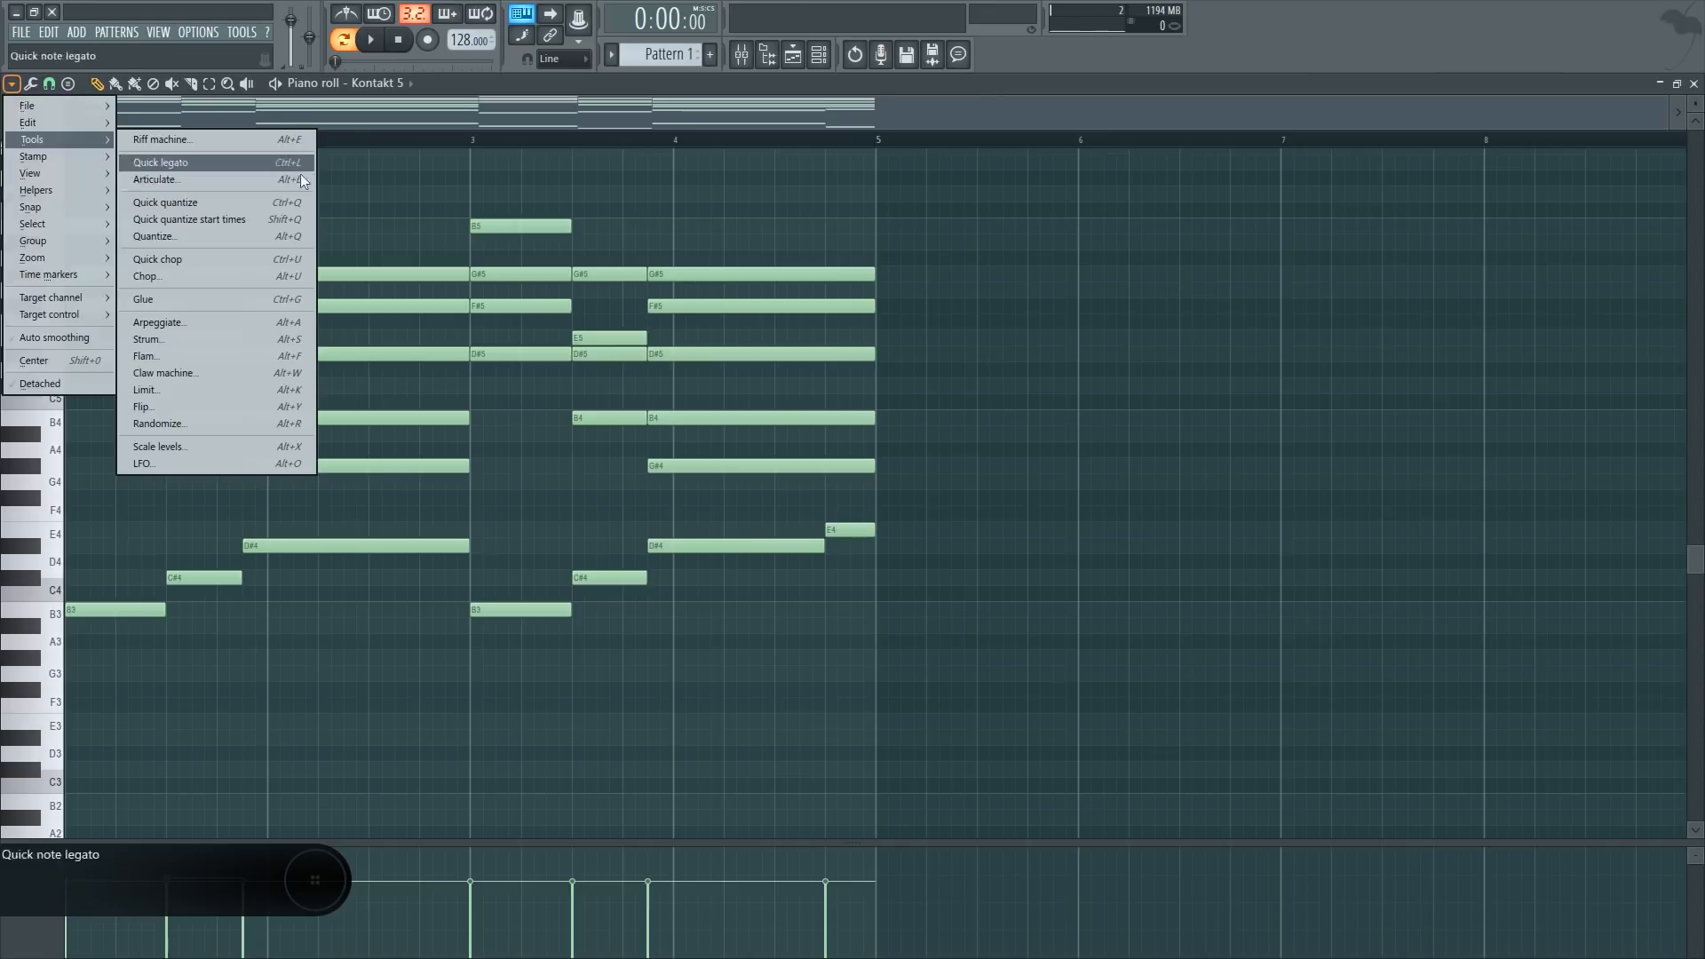
pyautogui.click(414, 190)
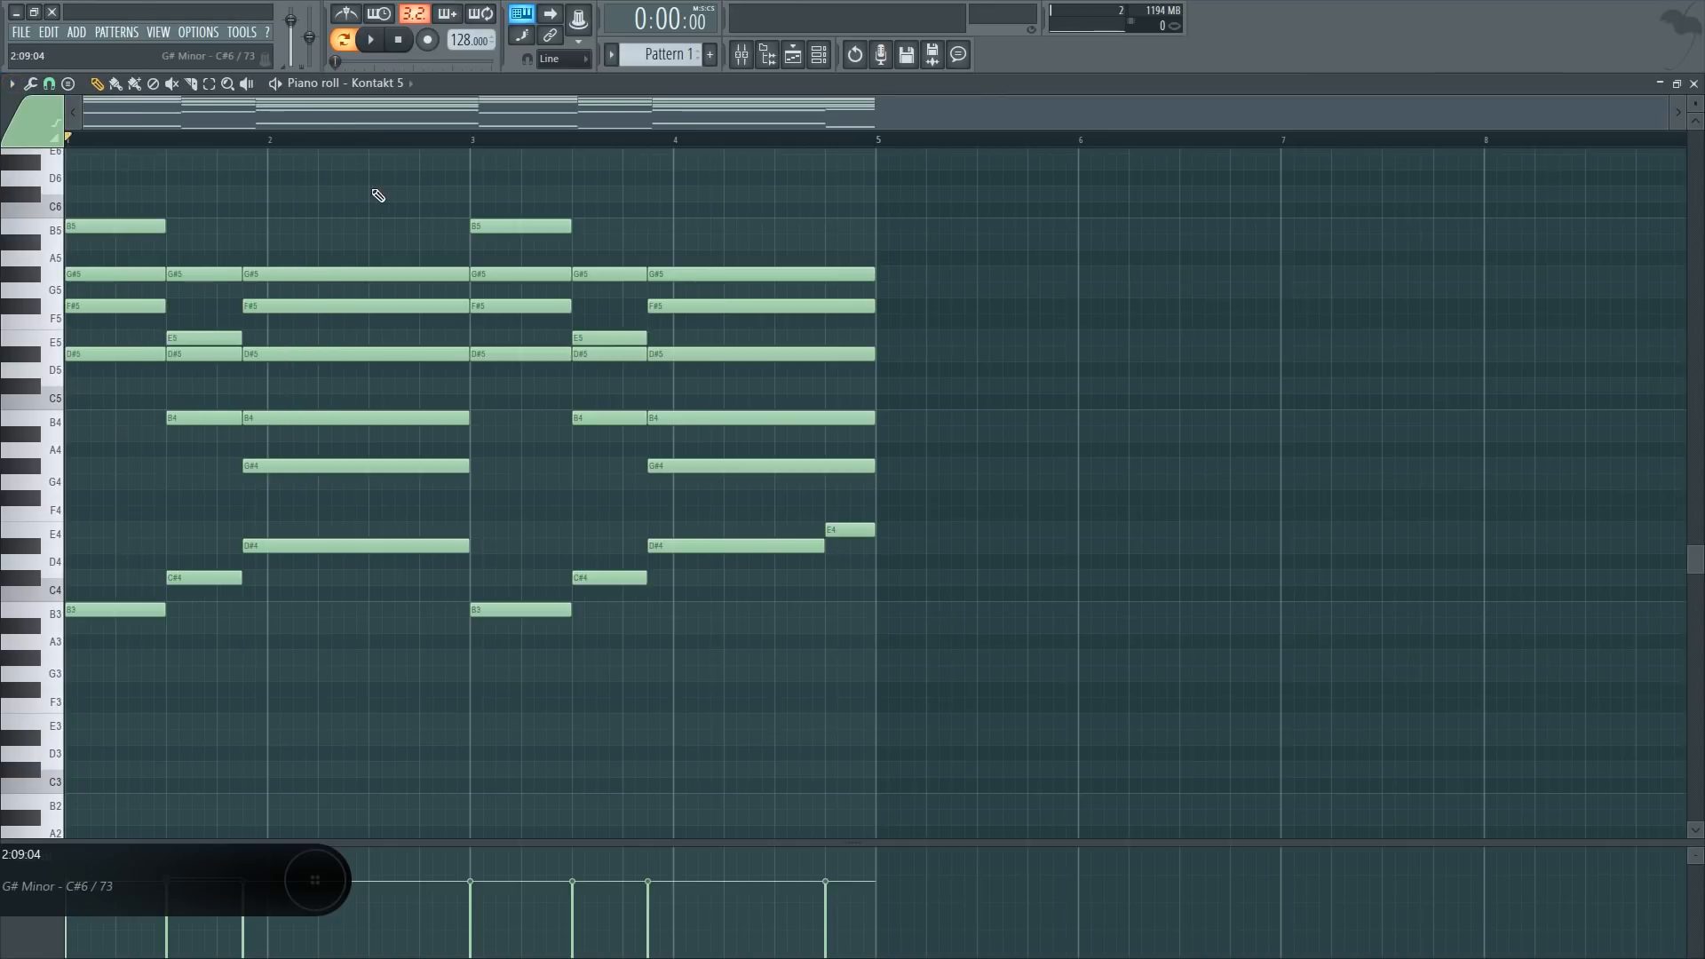
# Try the Chop tool with the Default pattern on all the chords and play back the repeated notes
pyautogui.hotkey('alt', 'u')
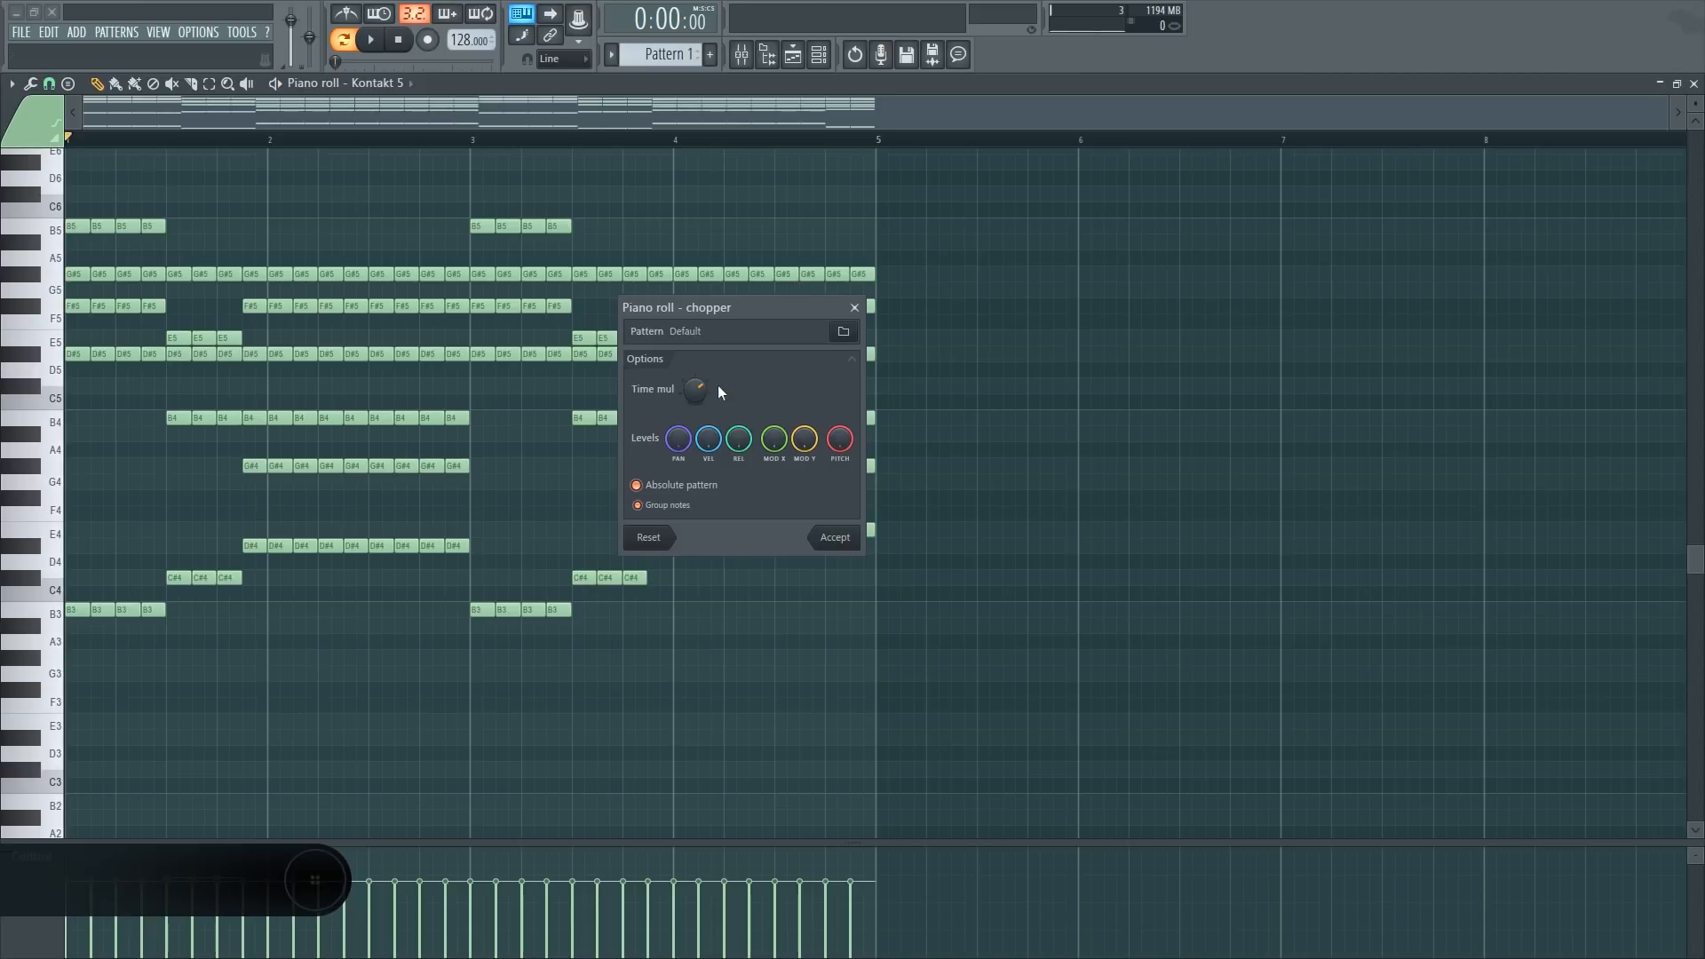
pyautogui.moveTo(721, 305); pyautogui.dragTo(692, 301)
pyautogui.moveTo(666, 385)
pyautogui.mouseDown()
pyautogui.moveTo(666, 401)
pyautogui.moveTo(666, 385)
pyautogui.mouseUp()
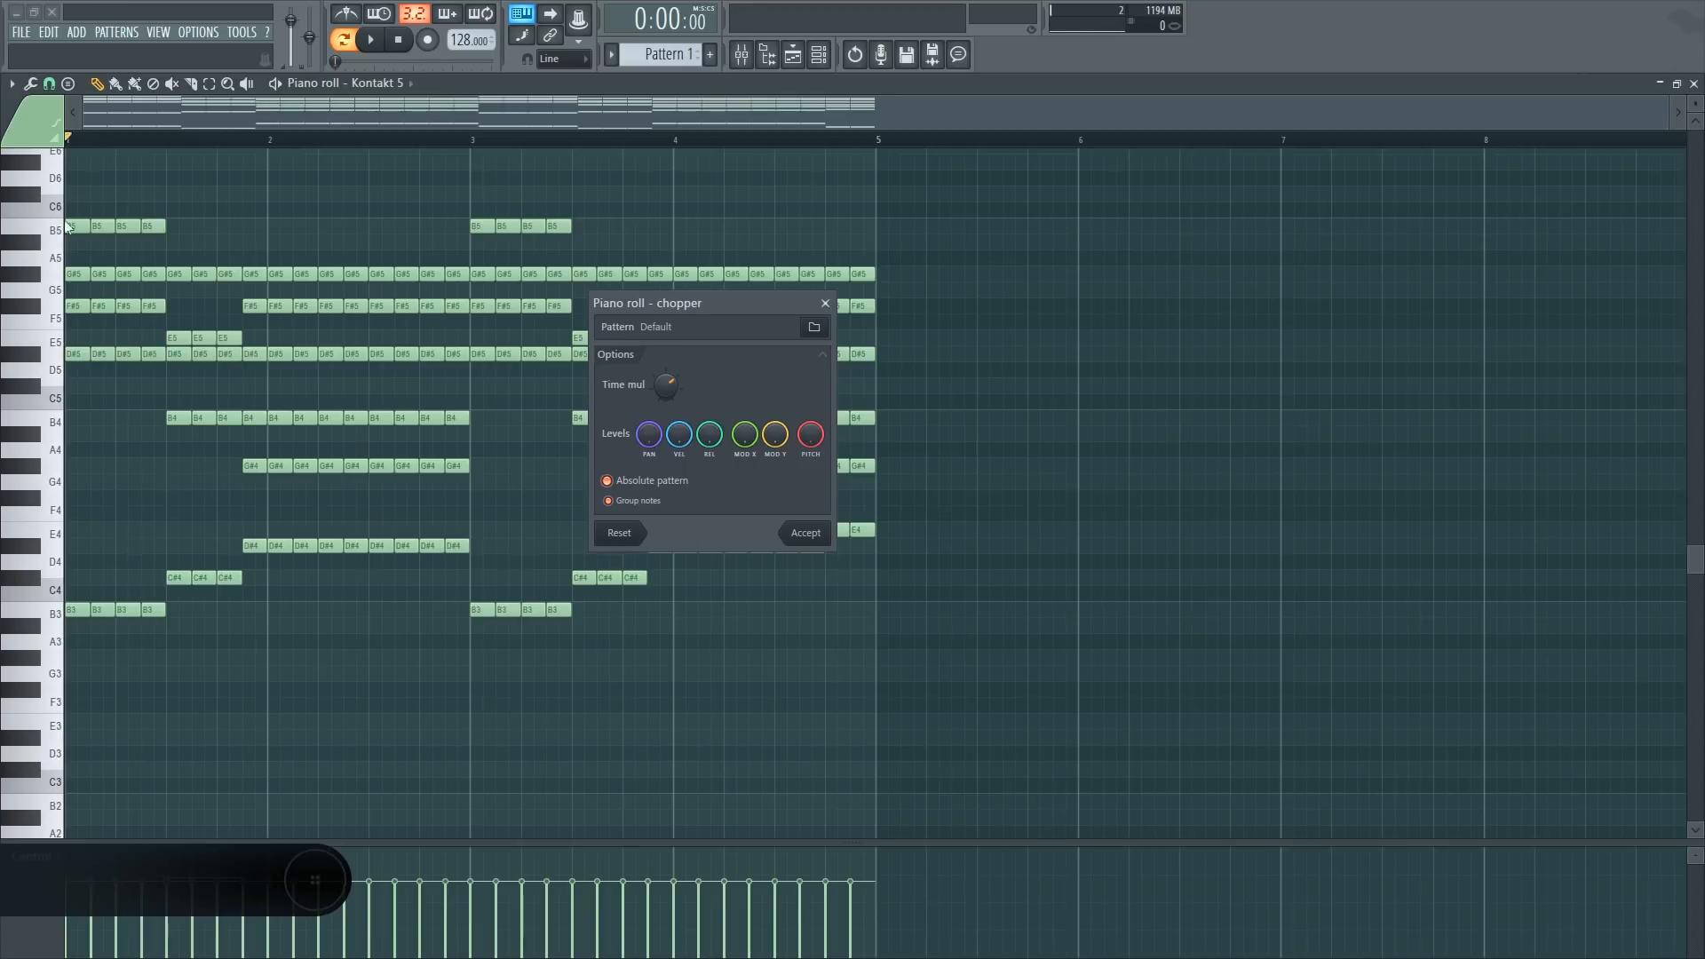
pyautogui.moveTo(705, 303); pyautogui.dragTo(531, 291)
pyautogui.press('space')
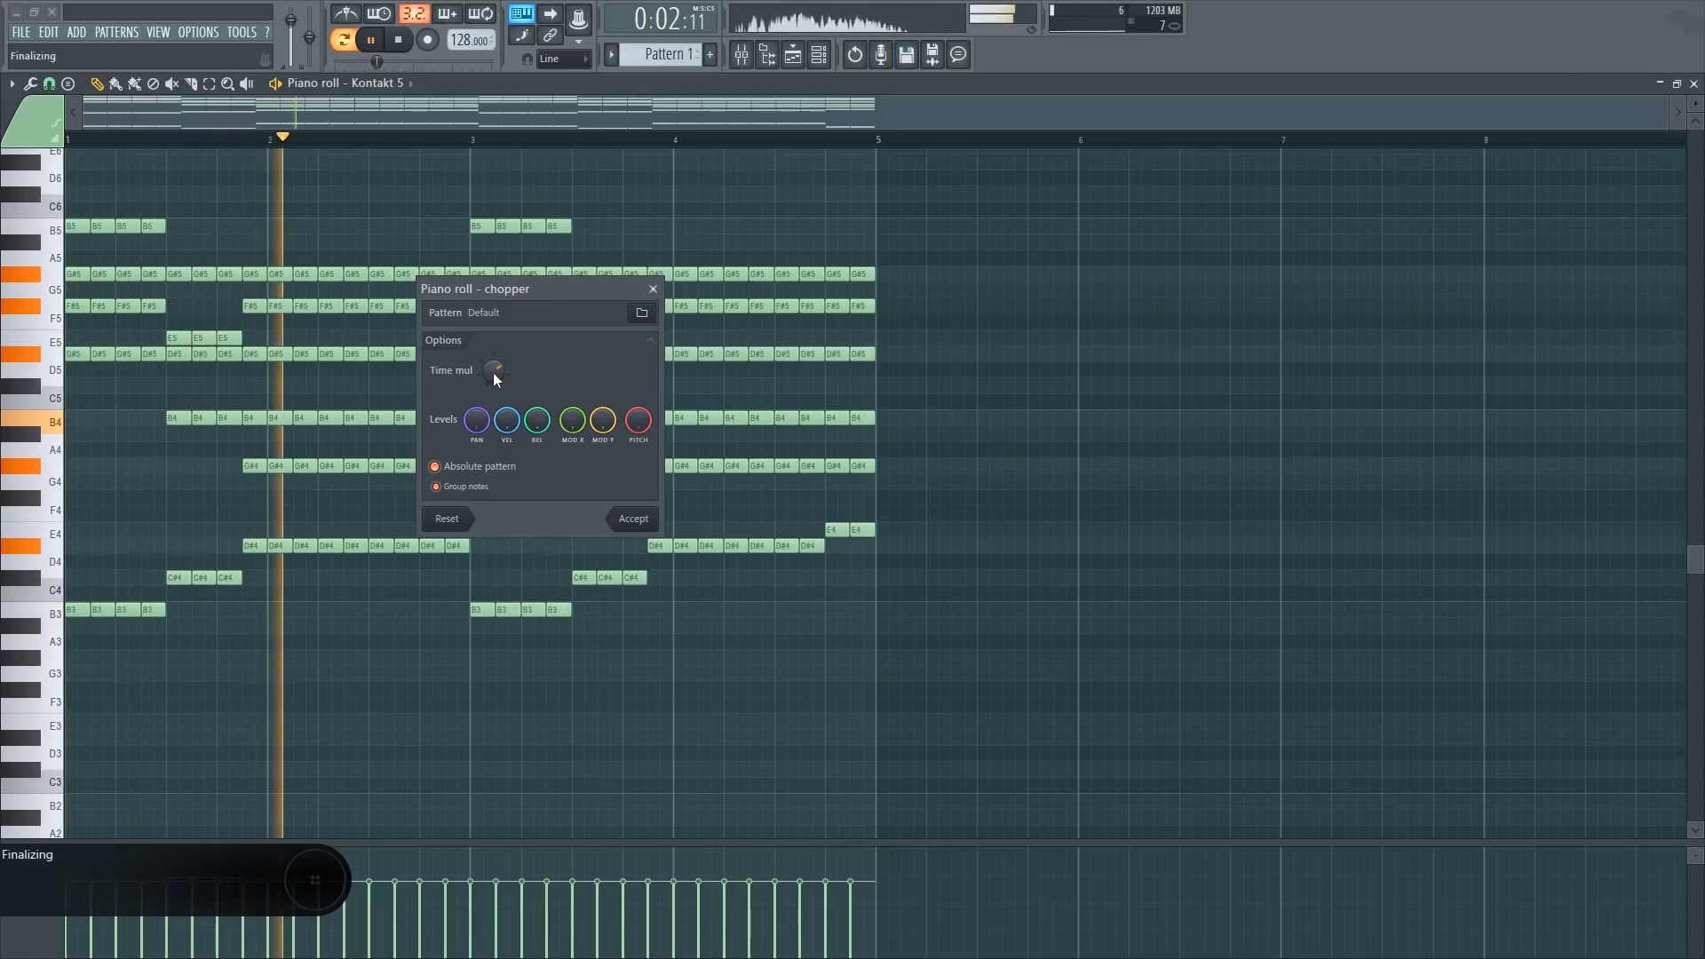
pyautogui.press('space')
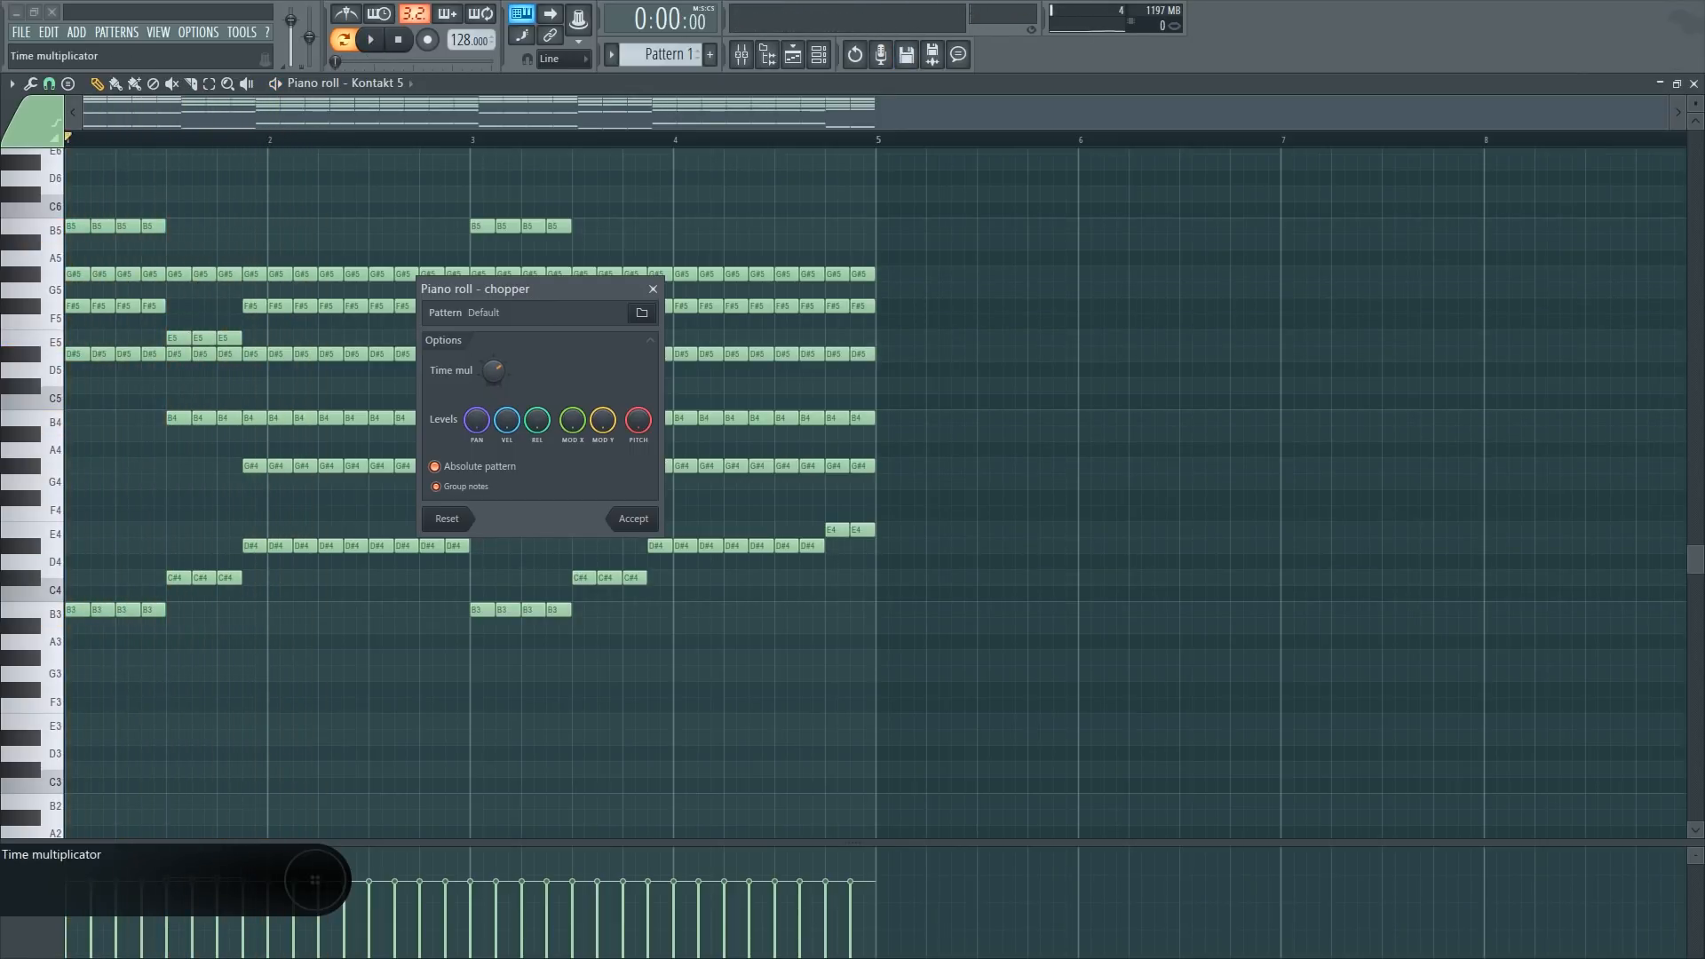
# Try chopping into longer and then shorter notes with the time multiplier, play the result, and close the chopper without accepting
pyautogui.moveTo(492, 370); pyautogui.dragTo(492, 350)
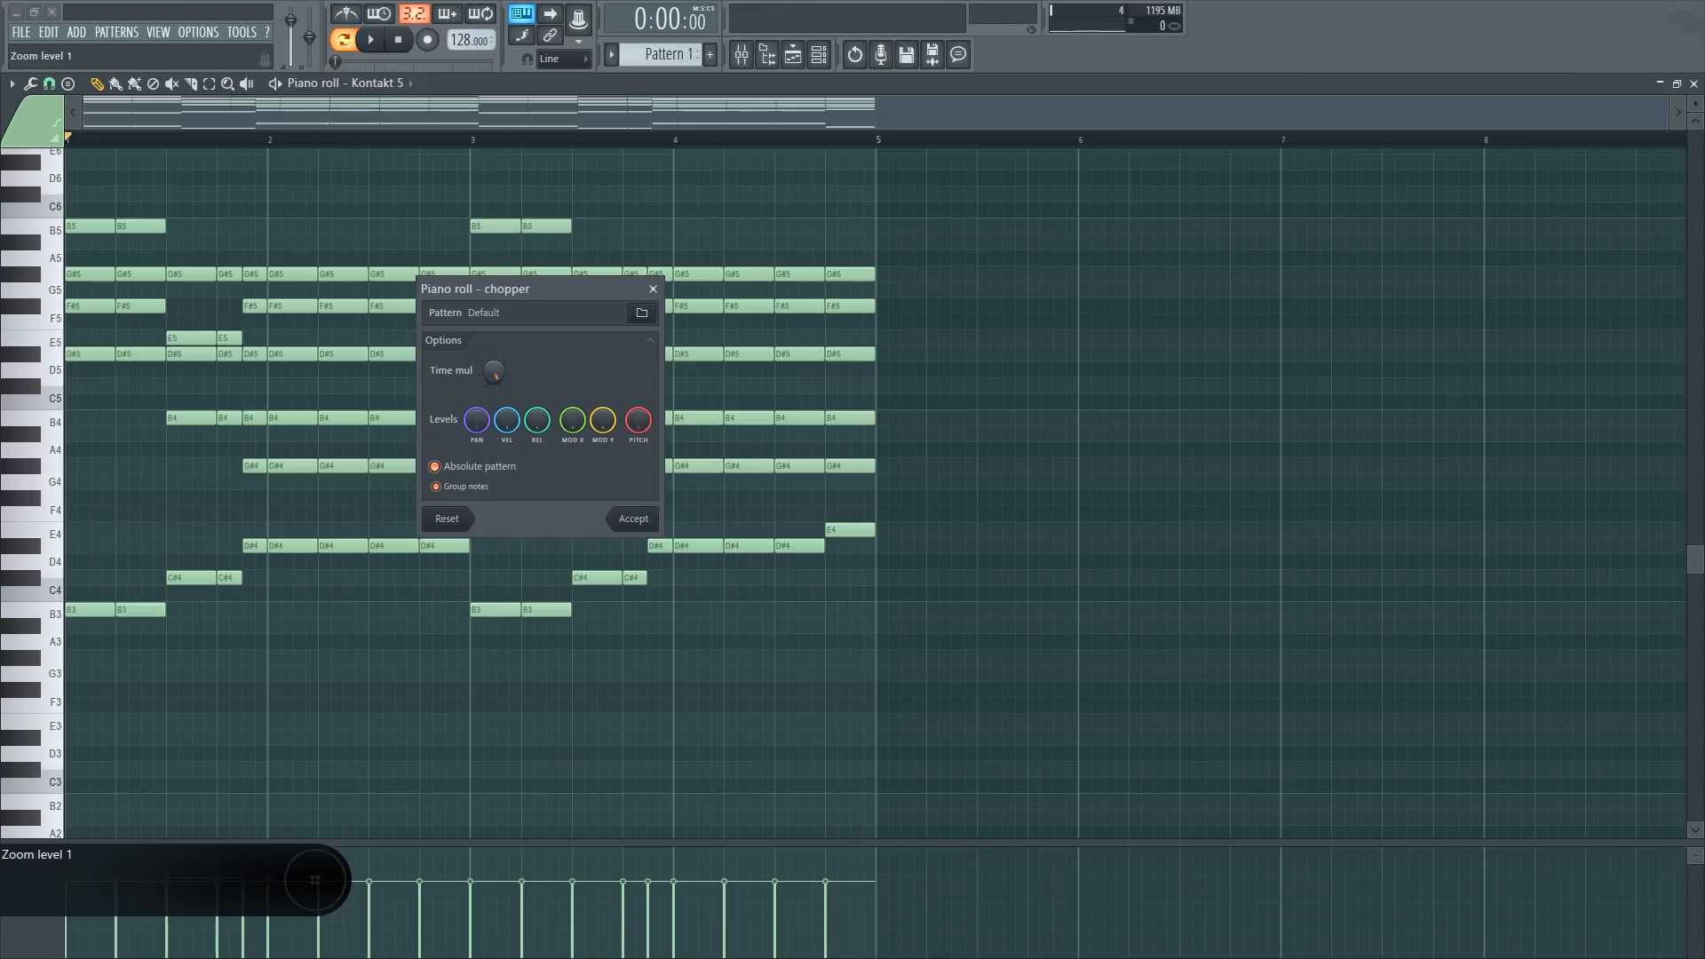
pyautogui.moveTo(493, 370); pyautogui.dragTo(493, 390)
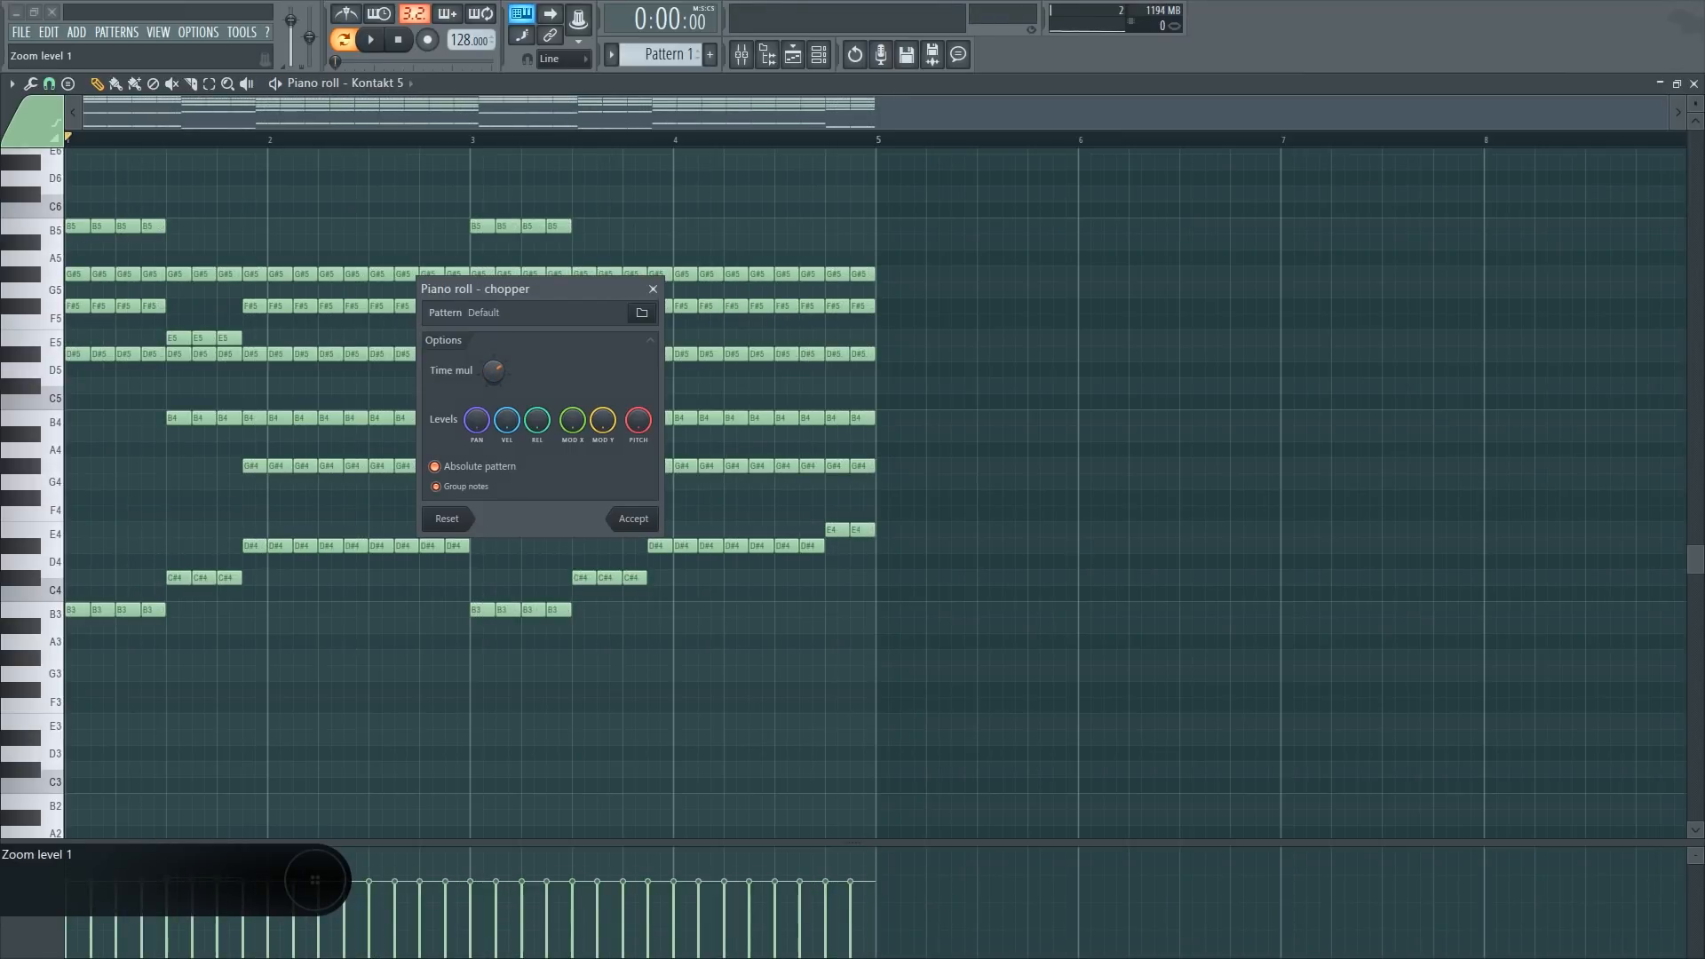
pyautogui.press('space')
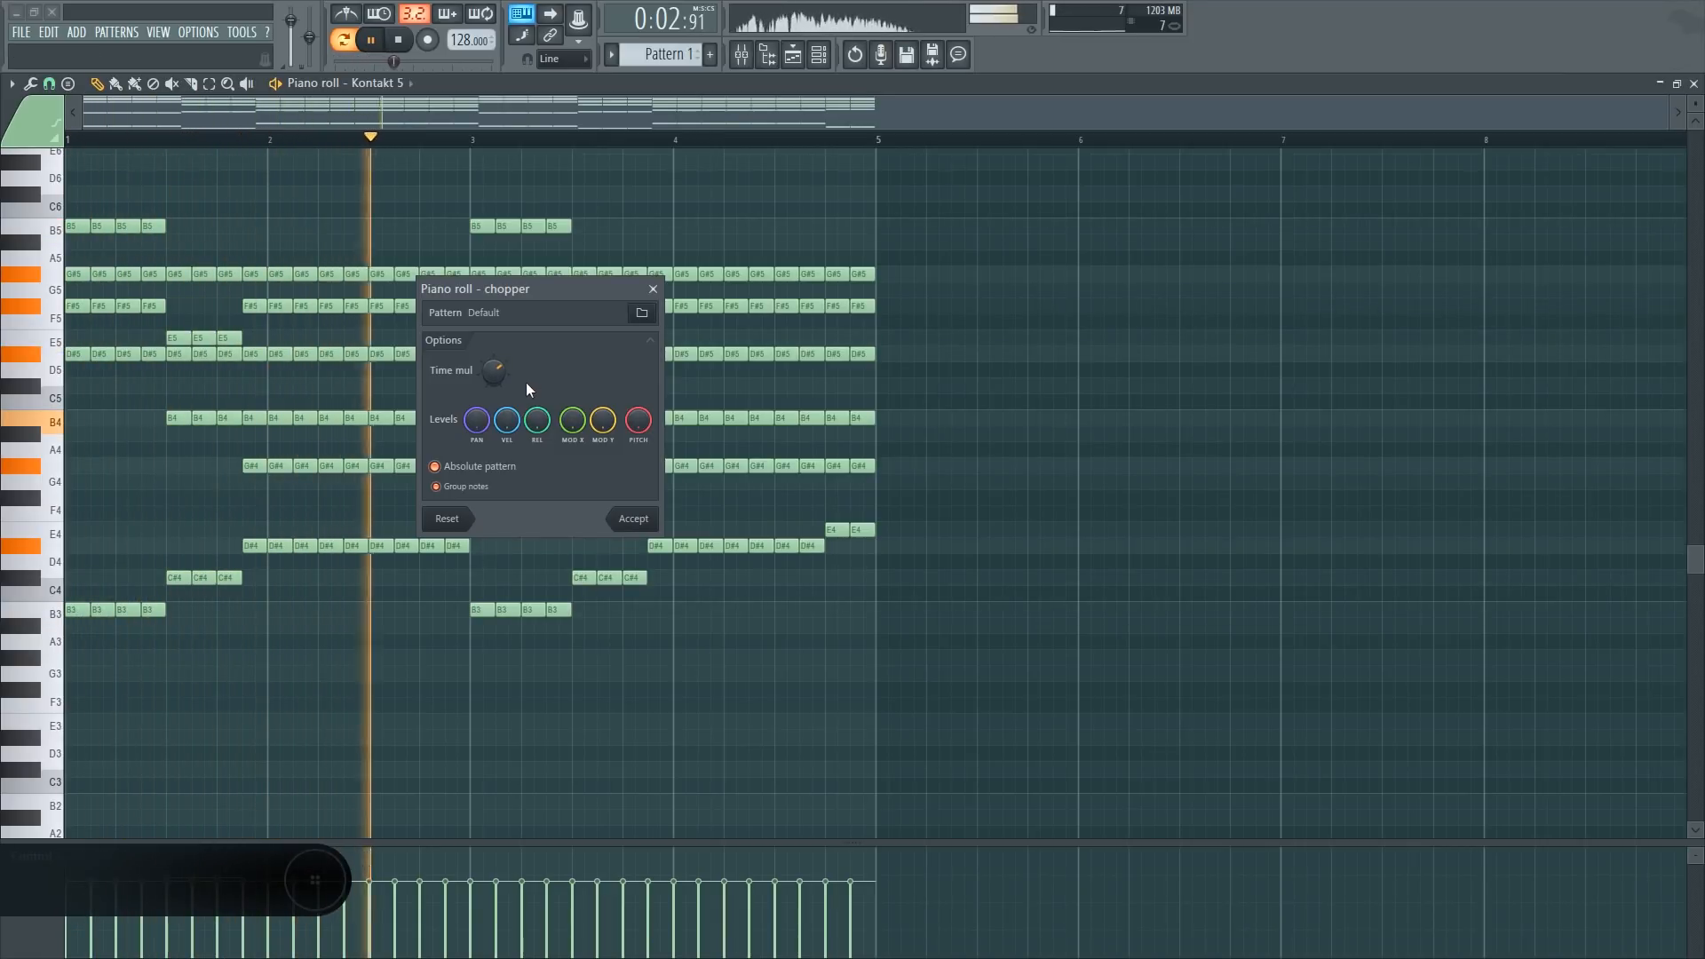
pyautogui.press('space')
pyautogui.click(654, 290)
# Try slicing the first chord by hand into equal shorter notes, then undo the slices
pyautogui.scroll(-3, 977, 399)
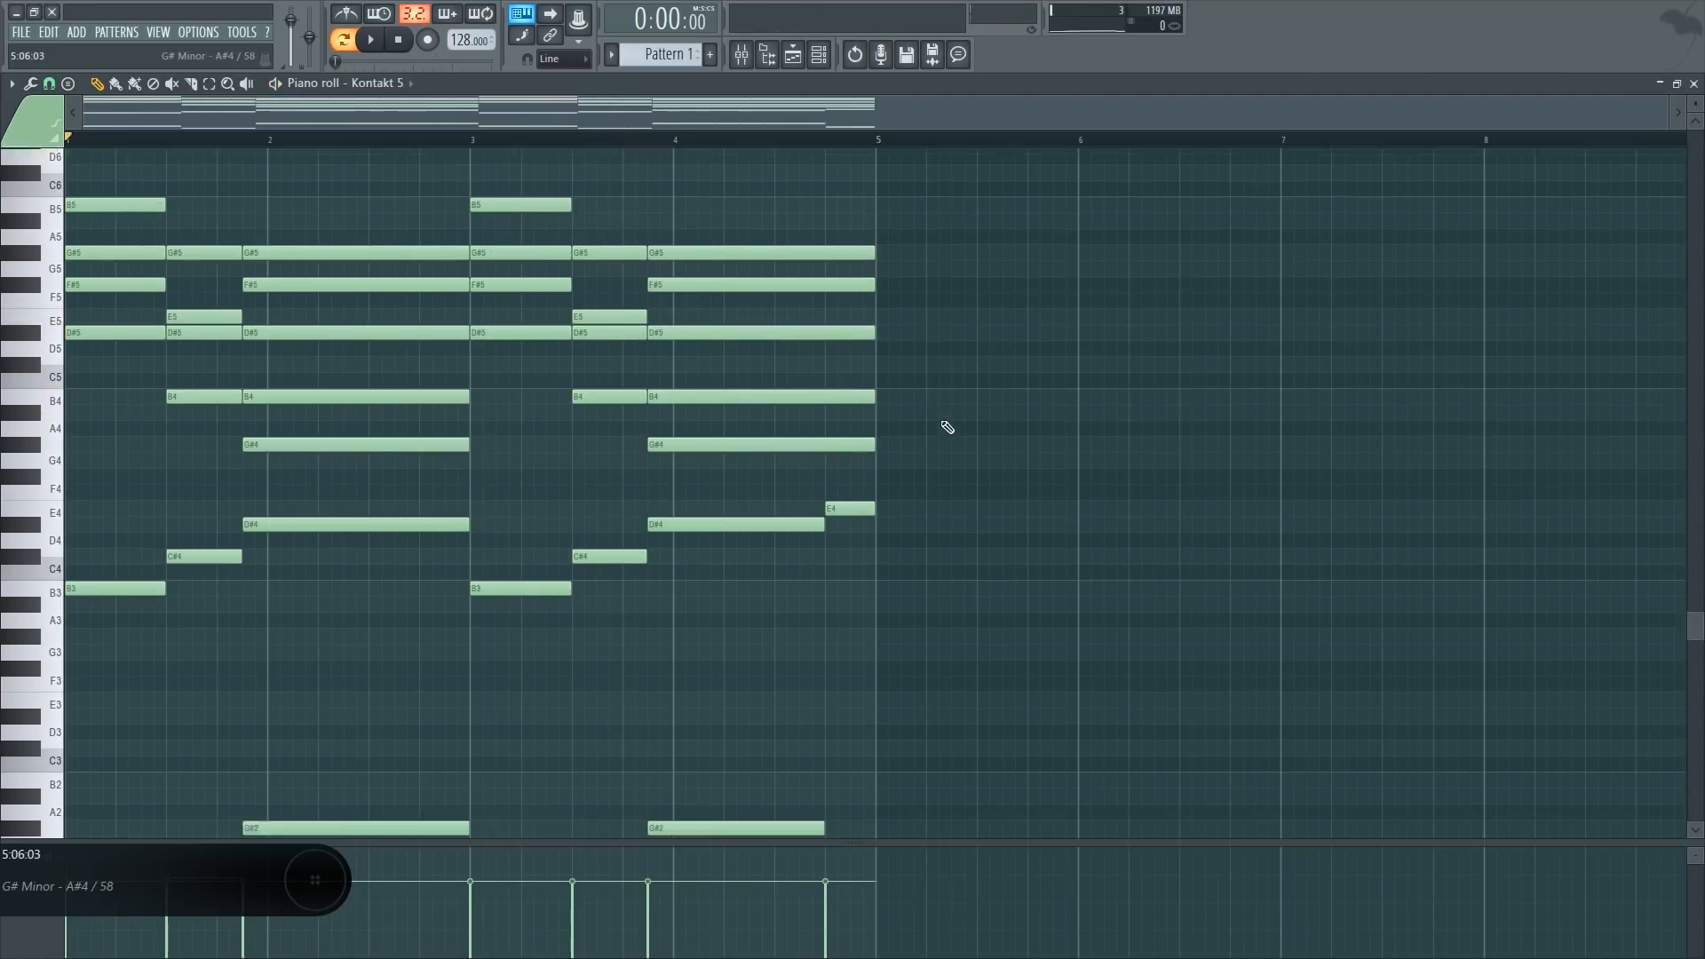
pyautogui.scroll(-3, 444, 550)
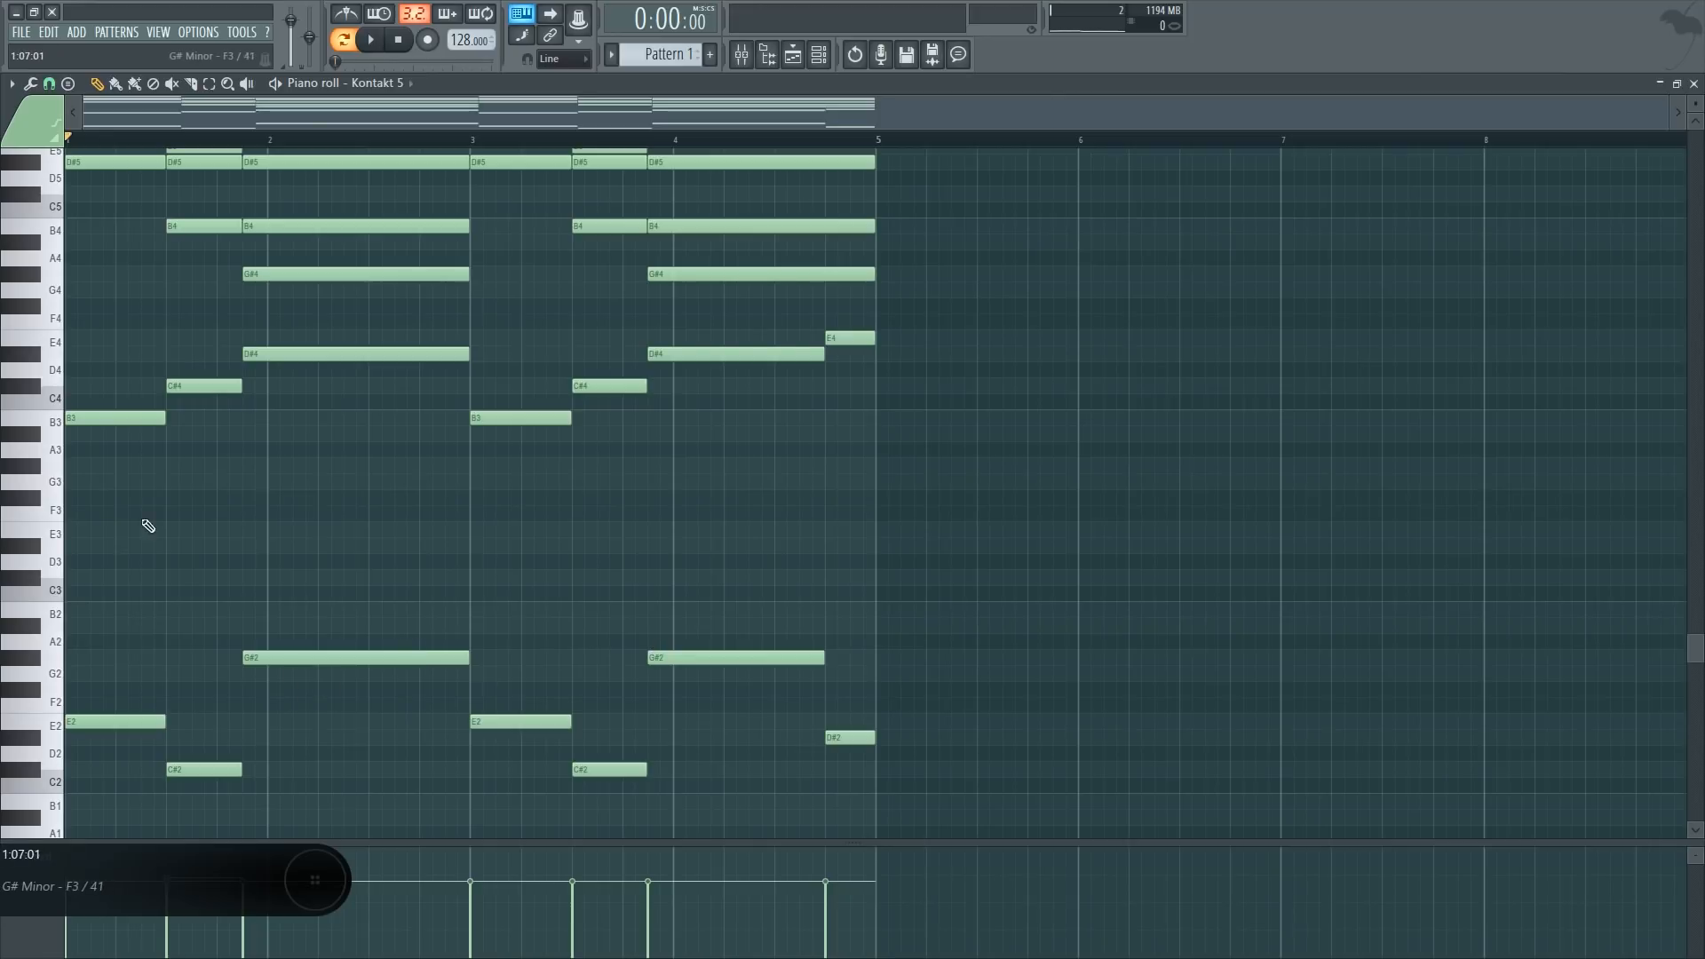
pyautogui.scroll(7, 251, 643)
pyautogui.scroll(-14, 137, 462)
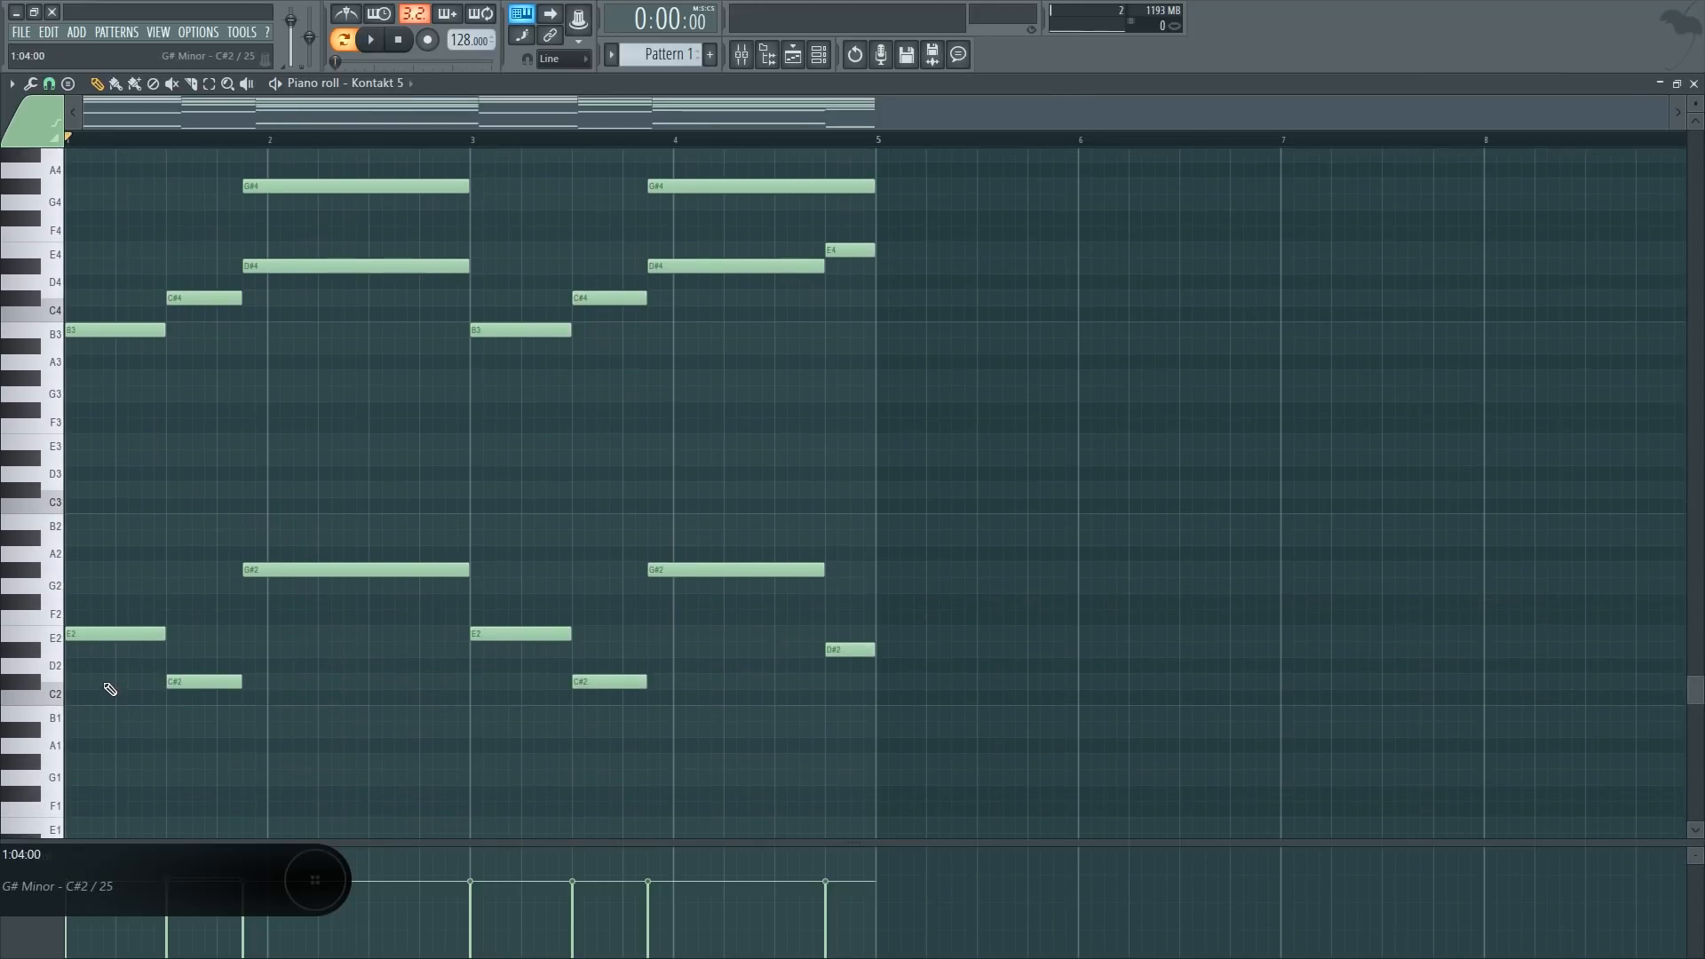
pyautogui.moveTo(103, 664); pyautogui.dragTo(97, 308)
pyautogui.moveTo(123, 339); pyautogui.dragTo(145, 533)
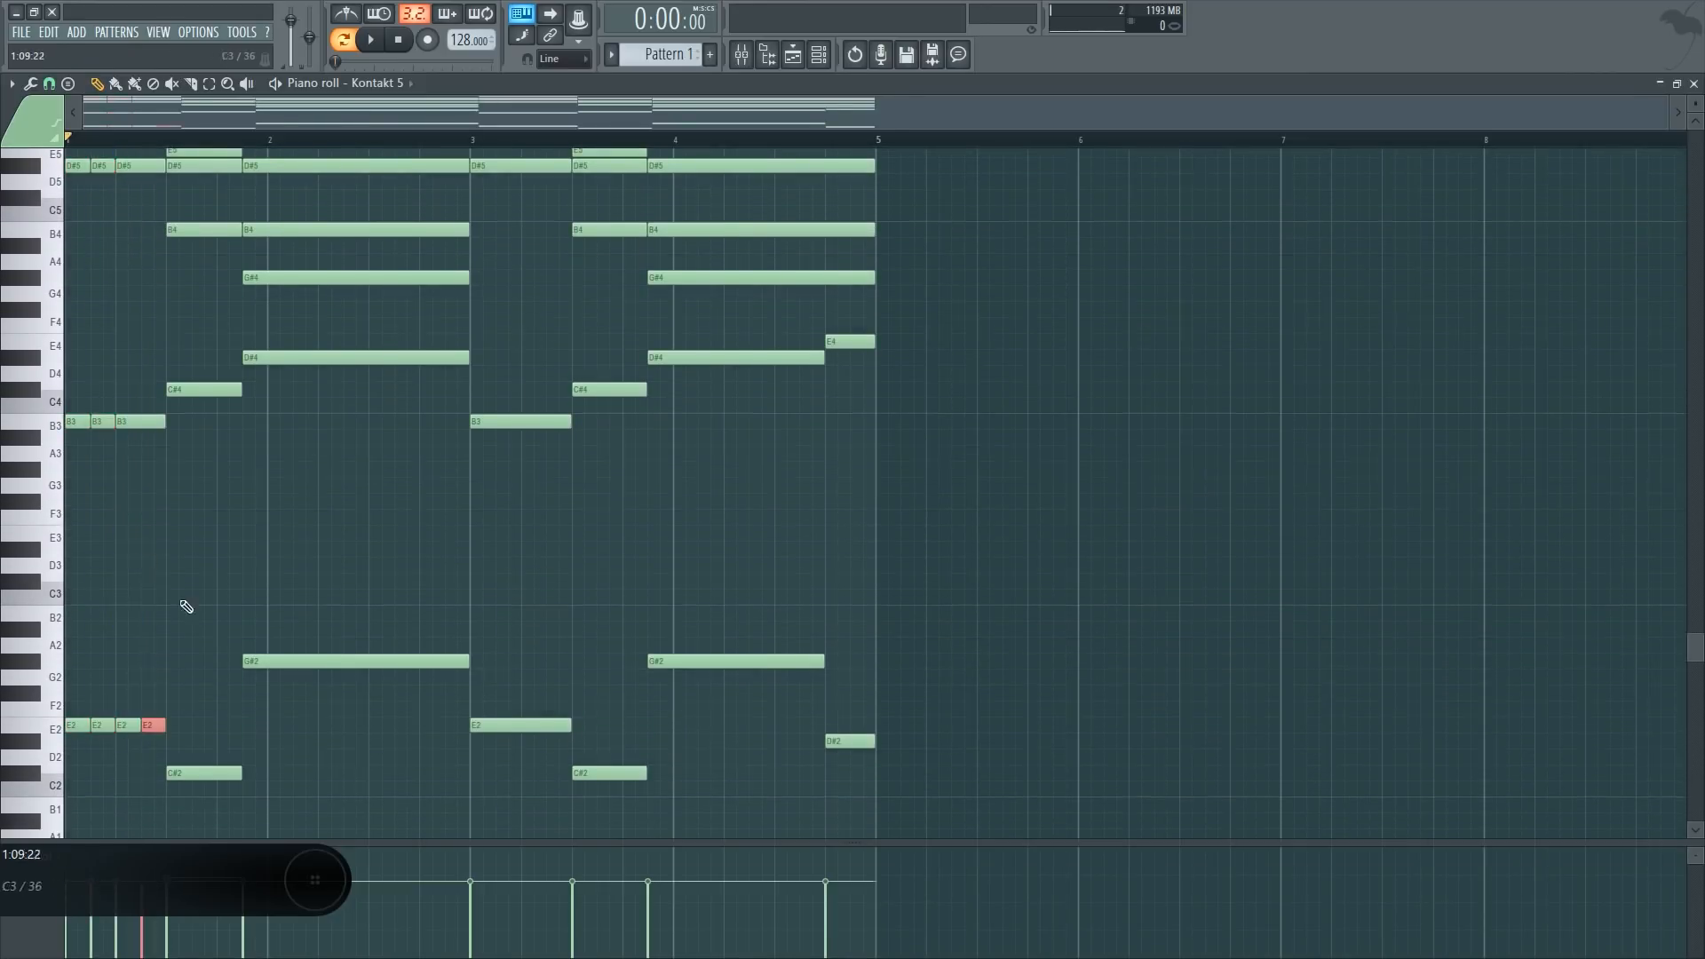
pyautogui.hotkey('ctrl', 'z')
pyautogui.hotkey('ctrl', 'z')
pyautogui.hotkey('ctrl', 'z')
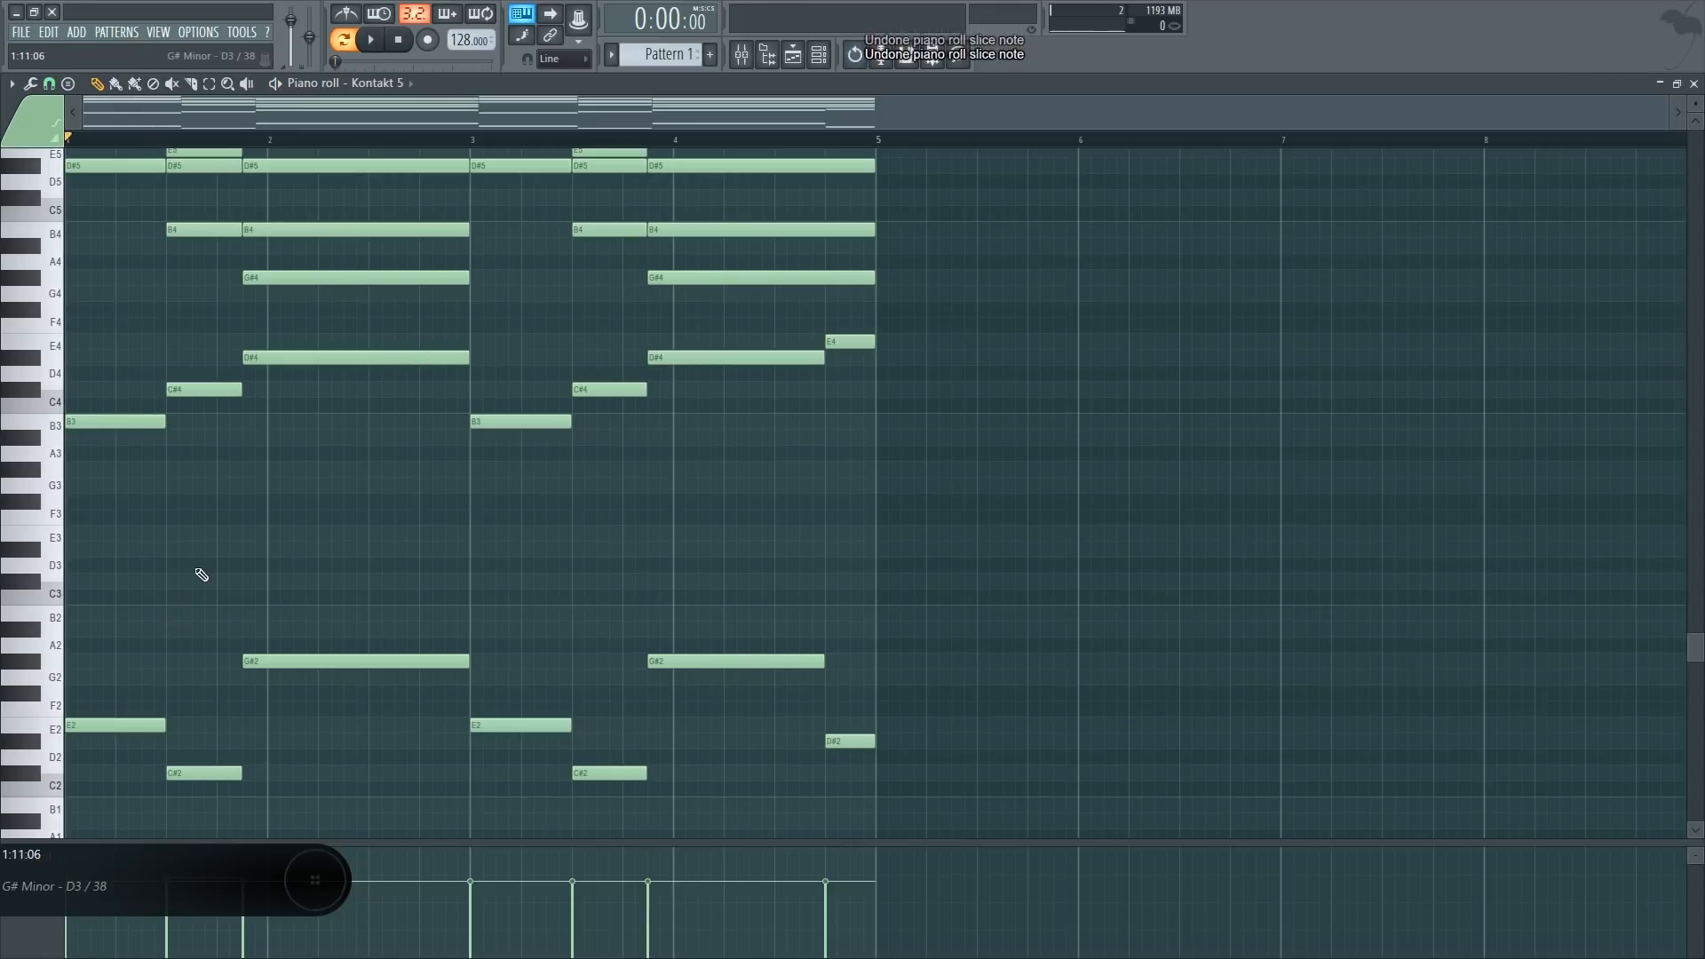
# Preview the Chop tool on the full chord progression once more with playback, then discard the chopping
pyautogui.scroll(3, 162, 569)
pyautogui.scroll(2, 142, 551)
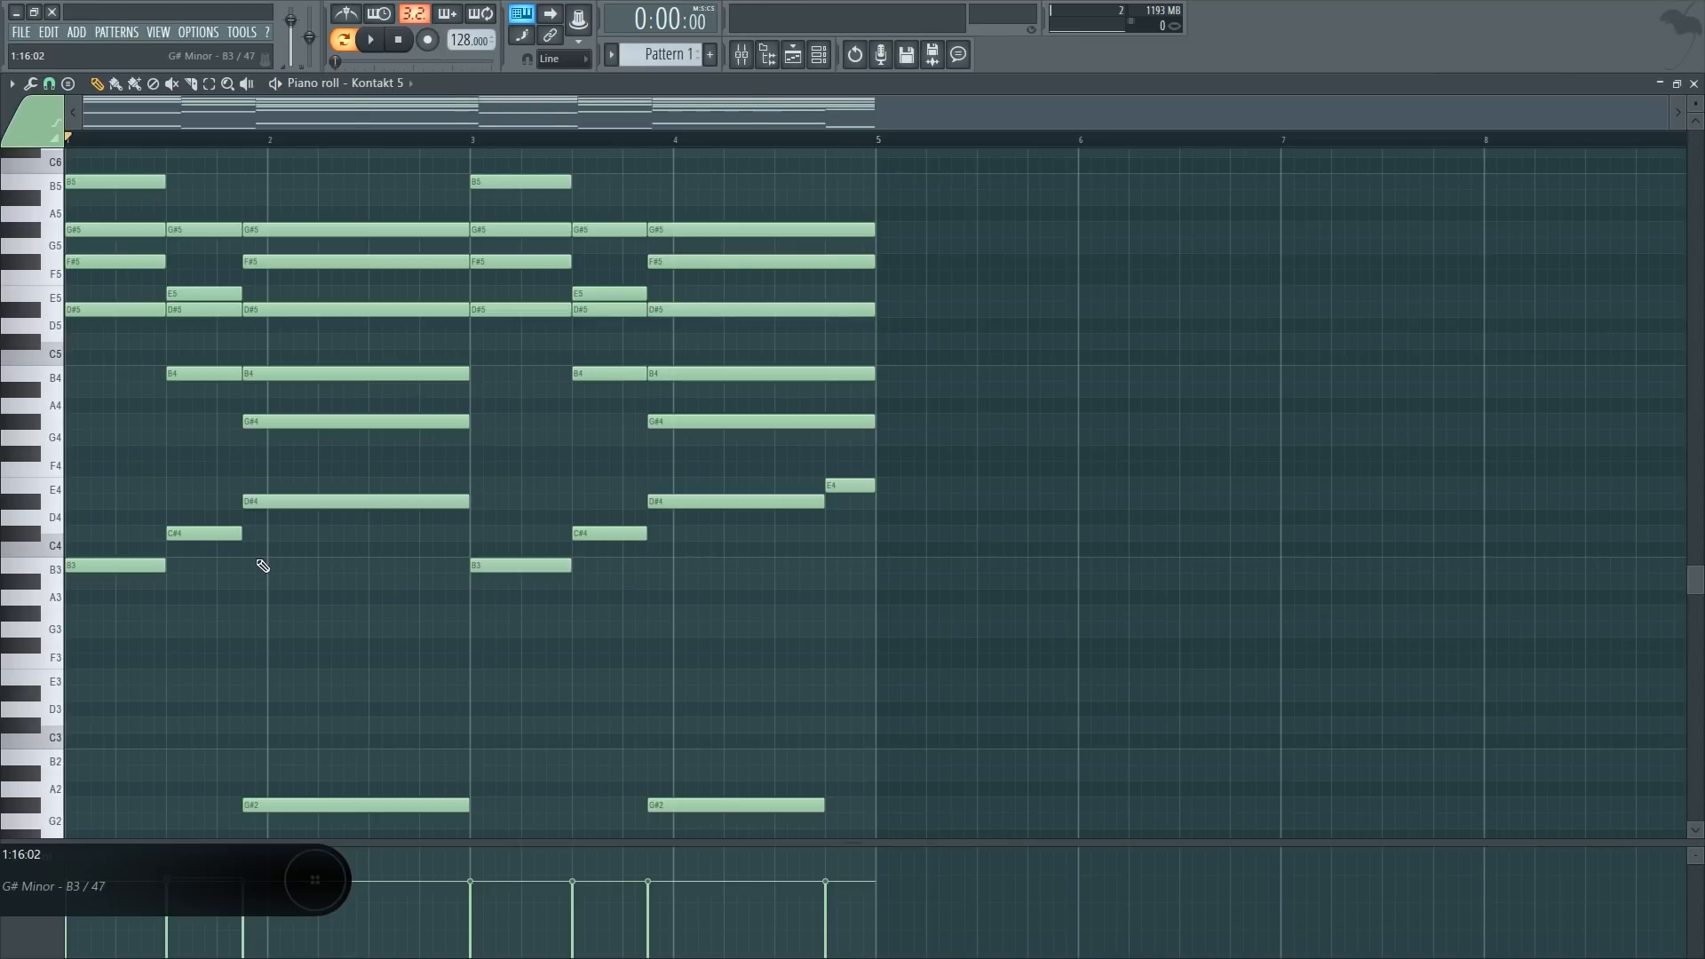
pyautogui.hotkey('alt', 'u')
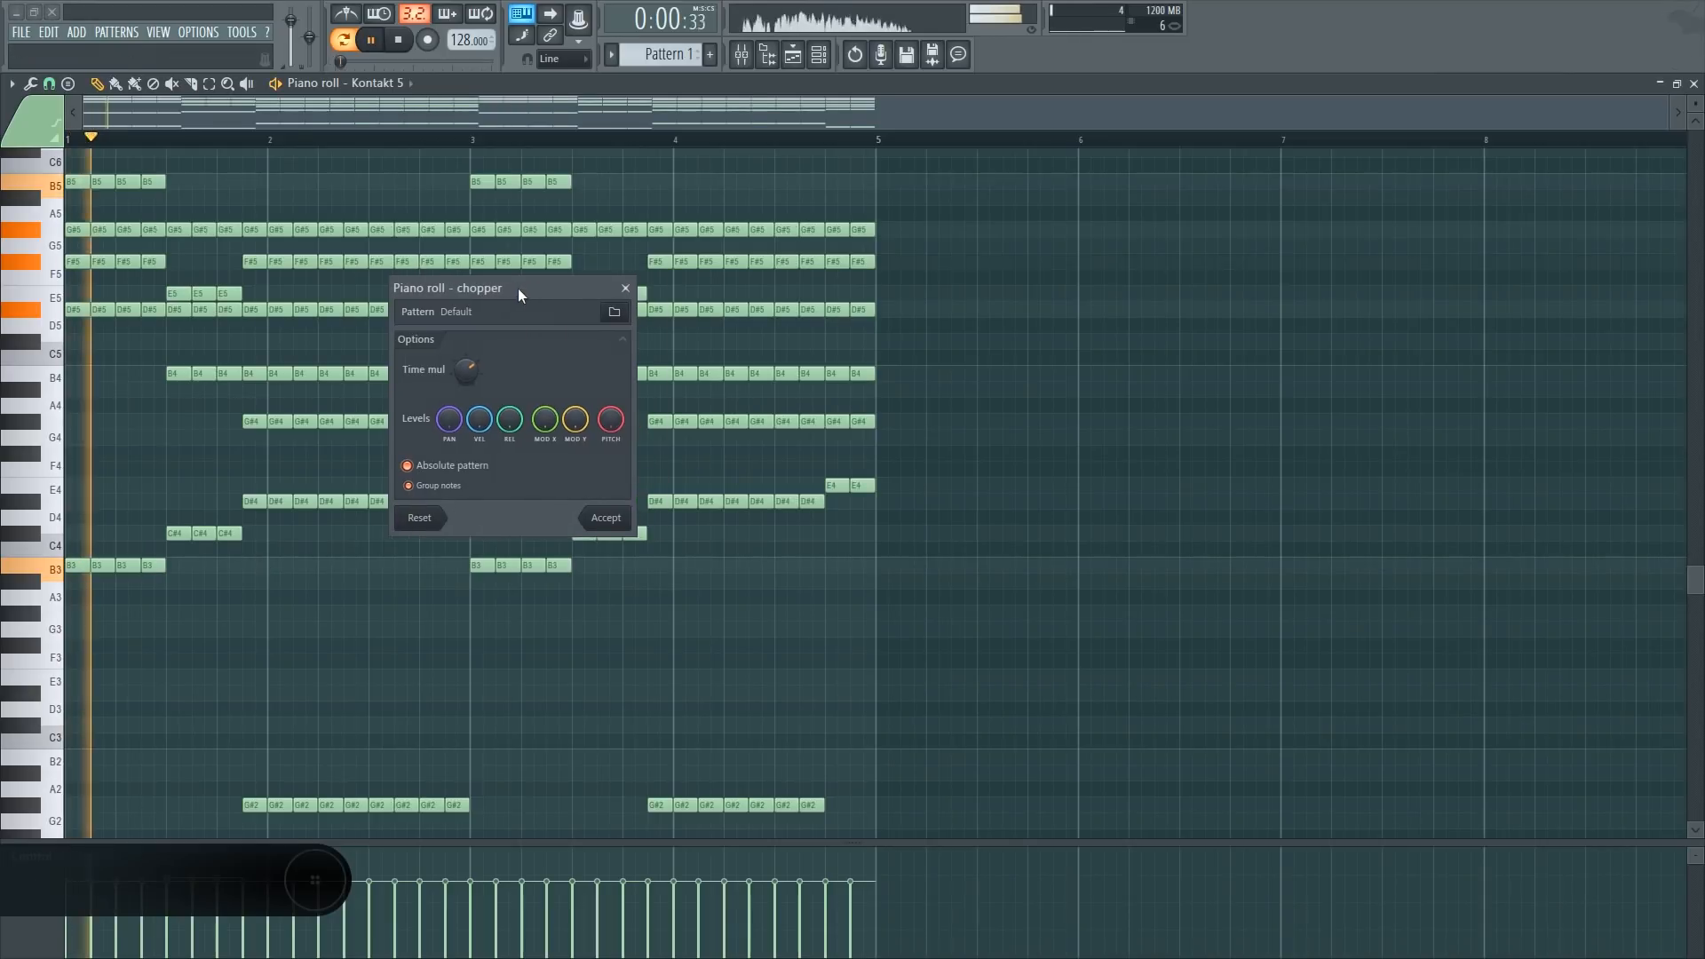
pyautogui.click(636, 289)
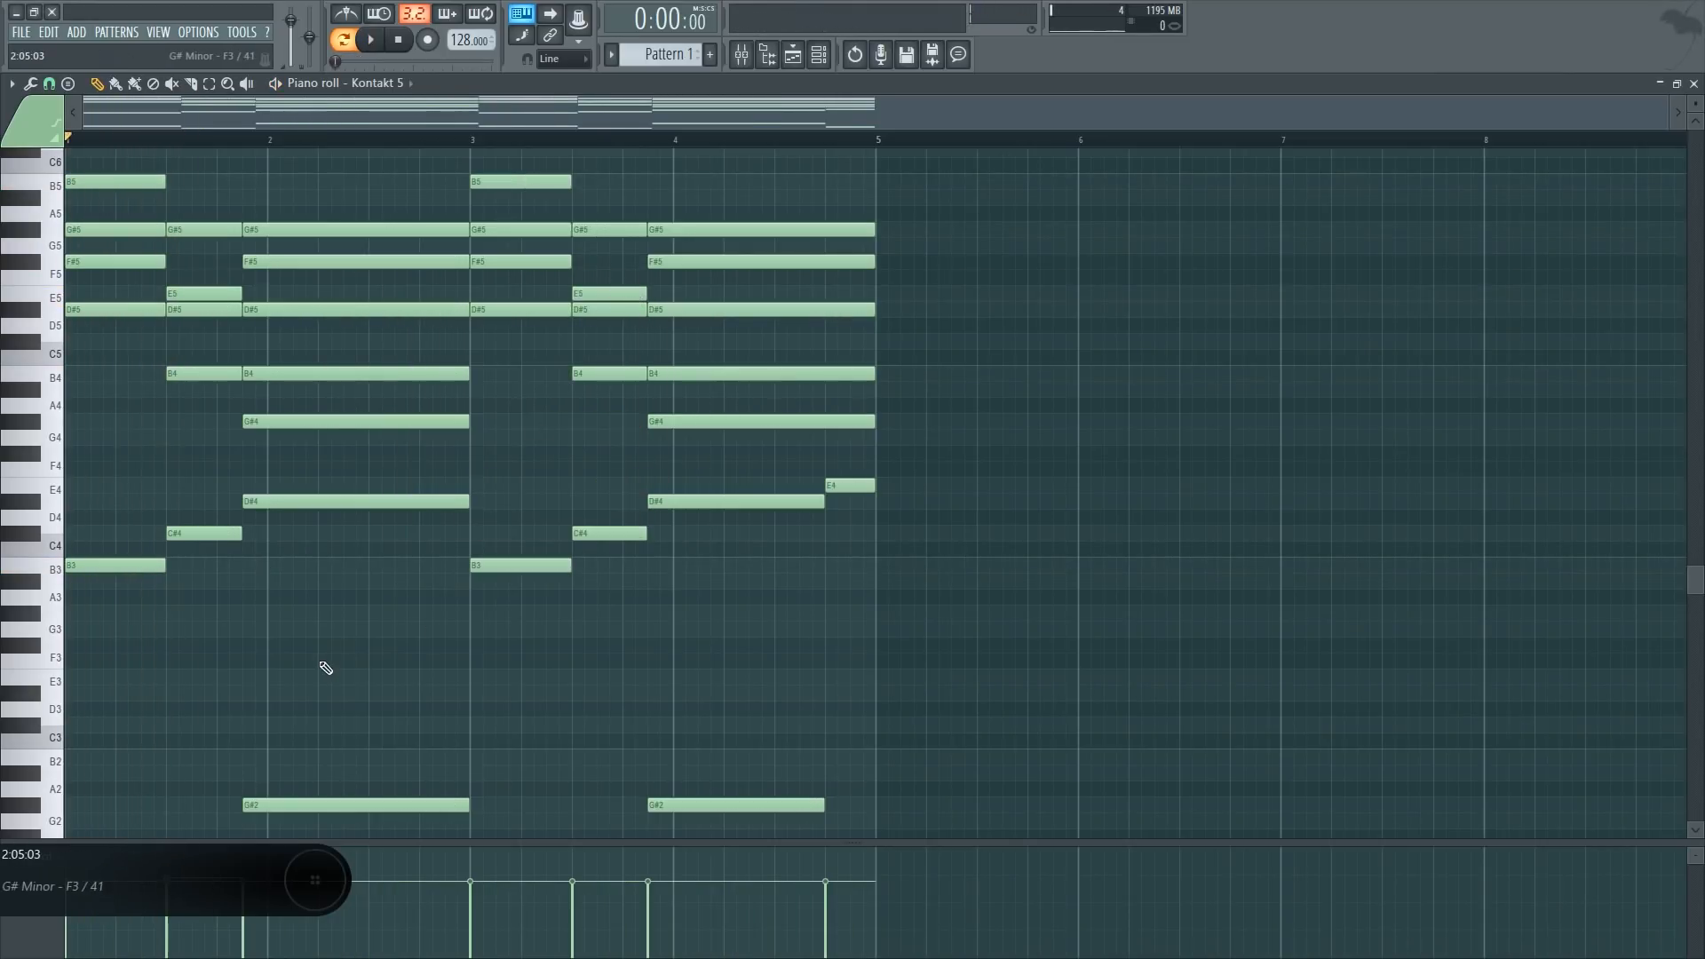
# Slice through all notes of the first chord about an eighth of a bar in and delete the remainders
pyautogui.scroll(-7, 277, 557)
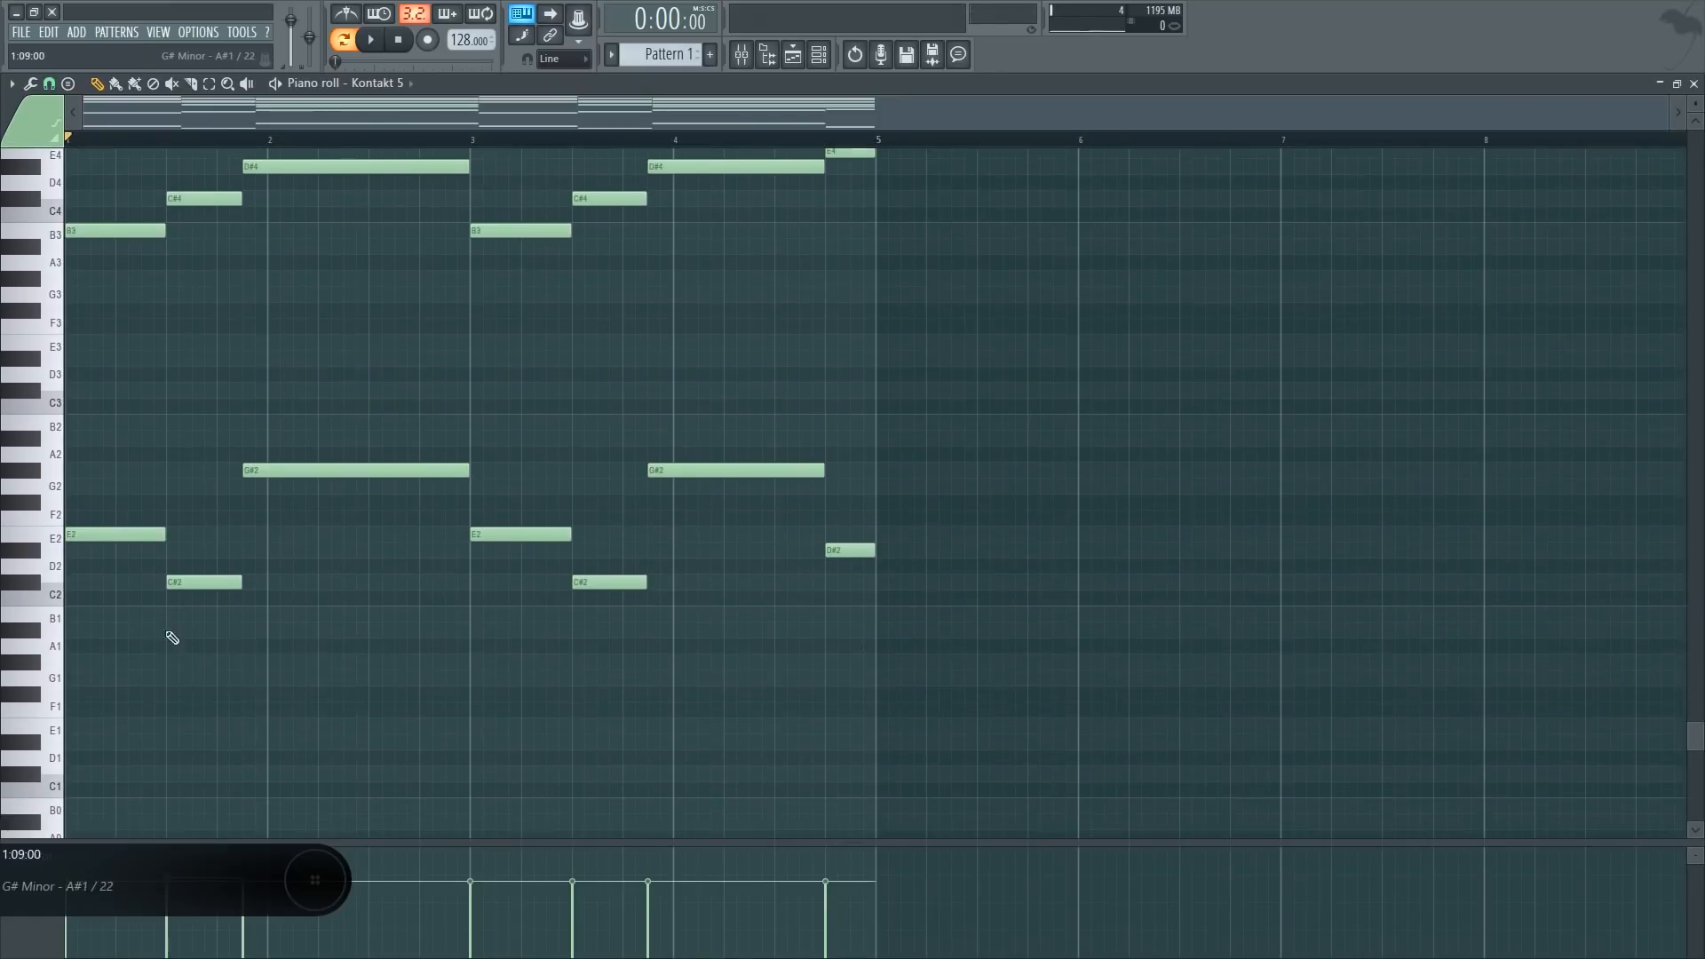
pyautogui.moveTo(141, 533); pyautogui.dragTo(90, 208)
pyautogui.rightClick(105, 283)
pyautogui.scroll(-4, 127, 391)
pyautogui.rightClick(135, 494)
pyautogui.scroll(-5, 151, 596)
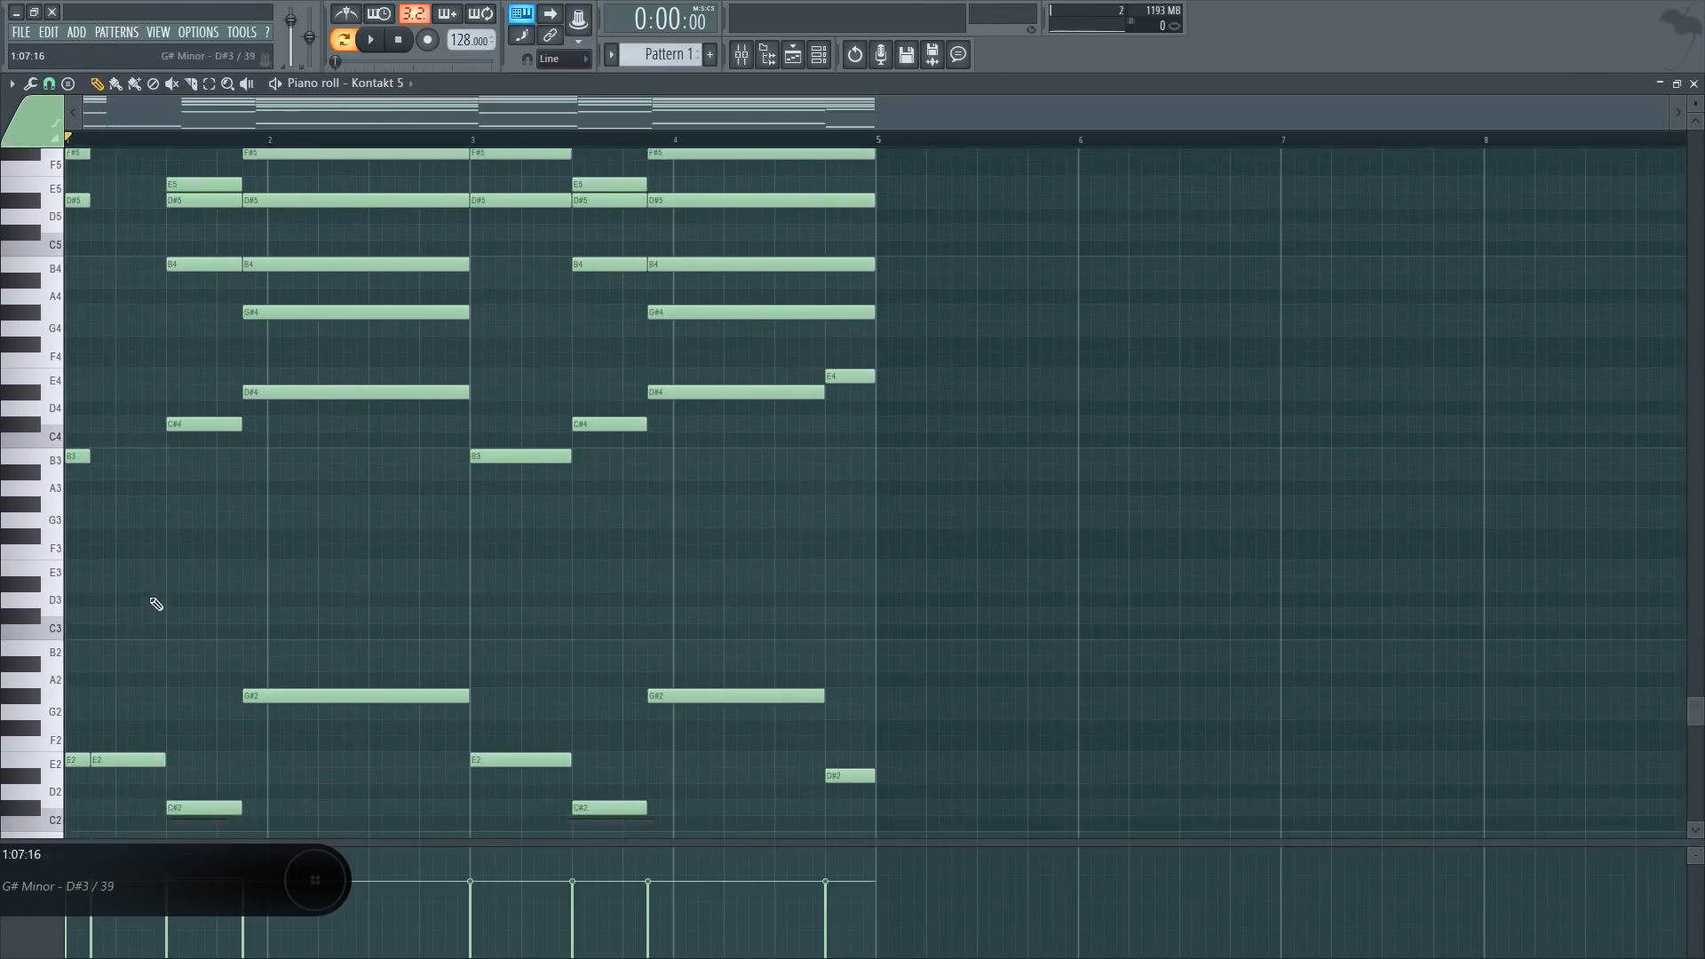
pyautogui.rightClick(133, 591)
# Shorten the second chord by slicing it about an eighth of a bar after its start and deleting the leftover notes
pyautogui.moveTo(169, 653)
pyautogui.mouseDown()
pyautogui.moveTo(175, 248)
pyautogui.moveTo(210, 221)
pyautogui.moveTo(194, 198)
pyautogui.mouseUp()
pyautogui.rightClick(197, 213)
pyautogui.scroll(-4, 218, 453)
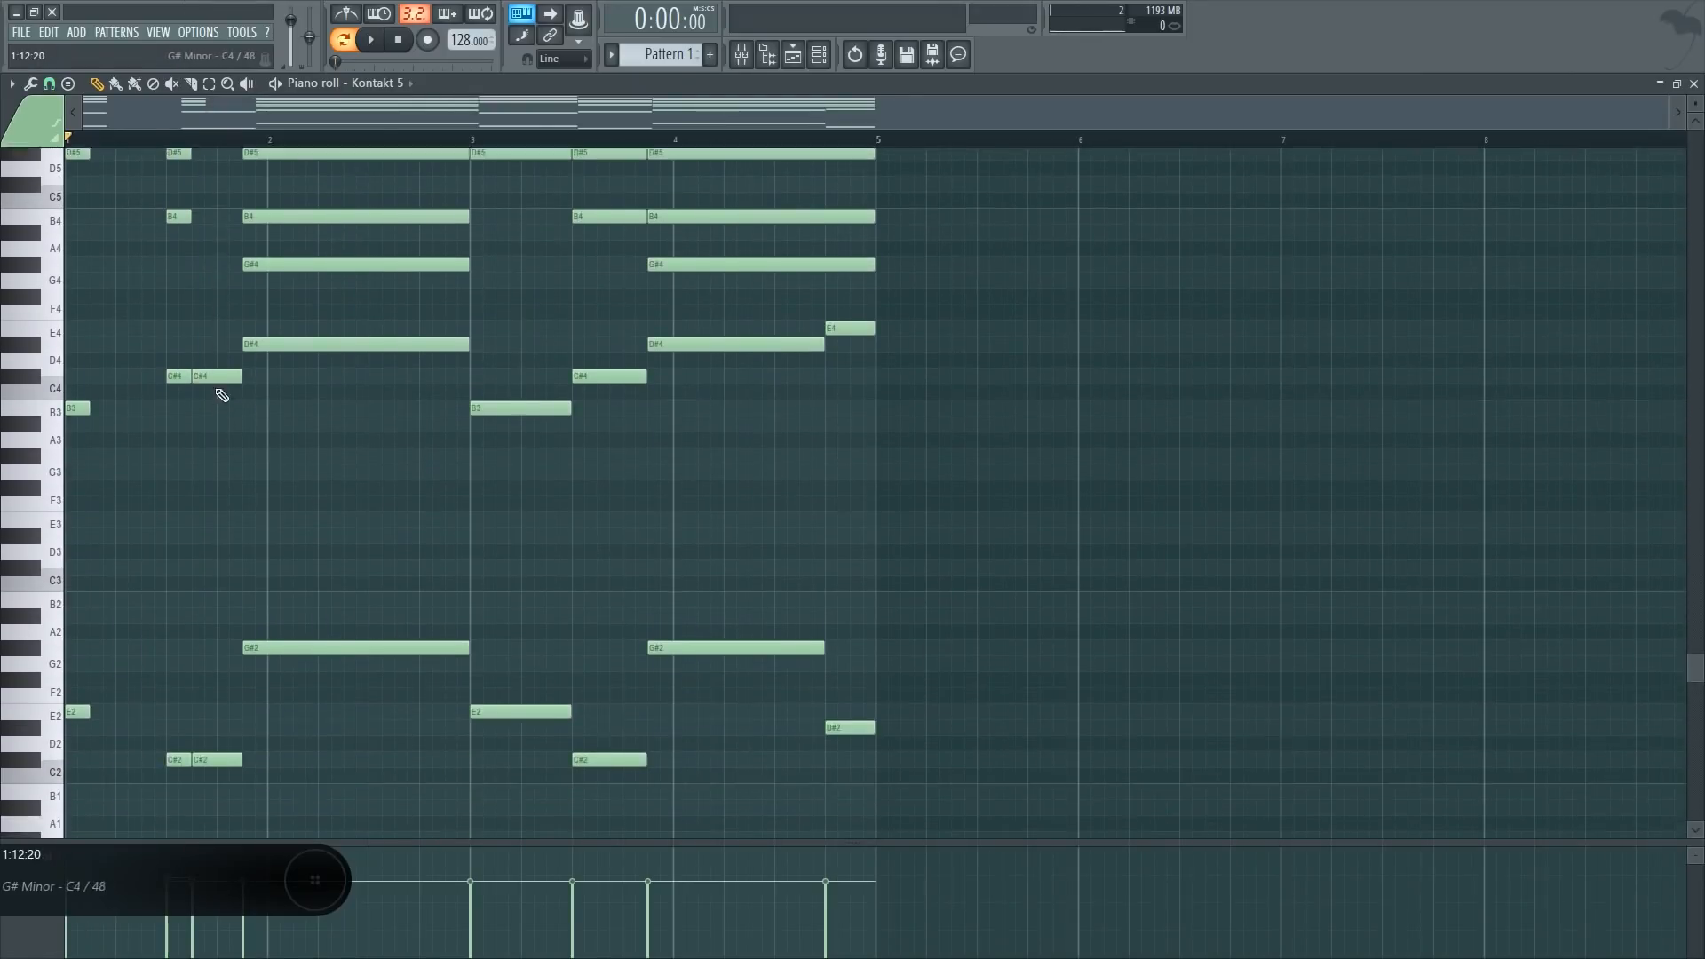
pyautogui.rightClick(218, 348)
pyautogui.rightClick(226, 730)
# Slice the third chord at bar 2 and delete the long parts after the cut, including the bass note
pyautogui.scroll(2, 284, 764)
pyautogui.moveTo(284, 769)
pyautogui.mouseDown()
pyautogui.moveTo(286, 197)
pyautogui.moveTo(270, 86)
pyautogui.moveTo(270, 242)
pyautogui.mouseUp()
pyautogui.rightClick(298, 311)
pyautogui.scroll(-4, 336, 673)
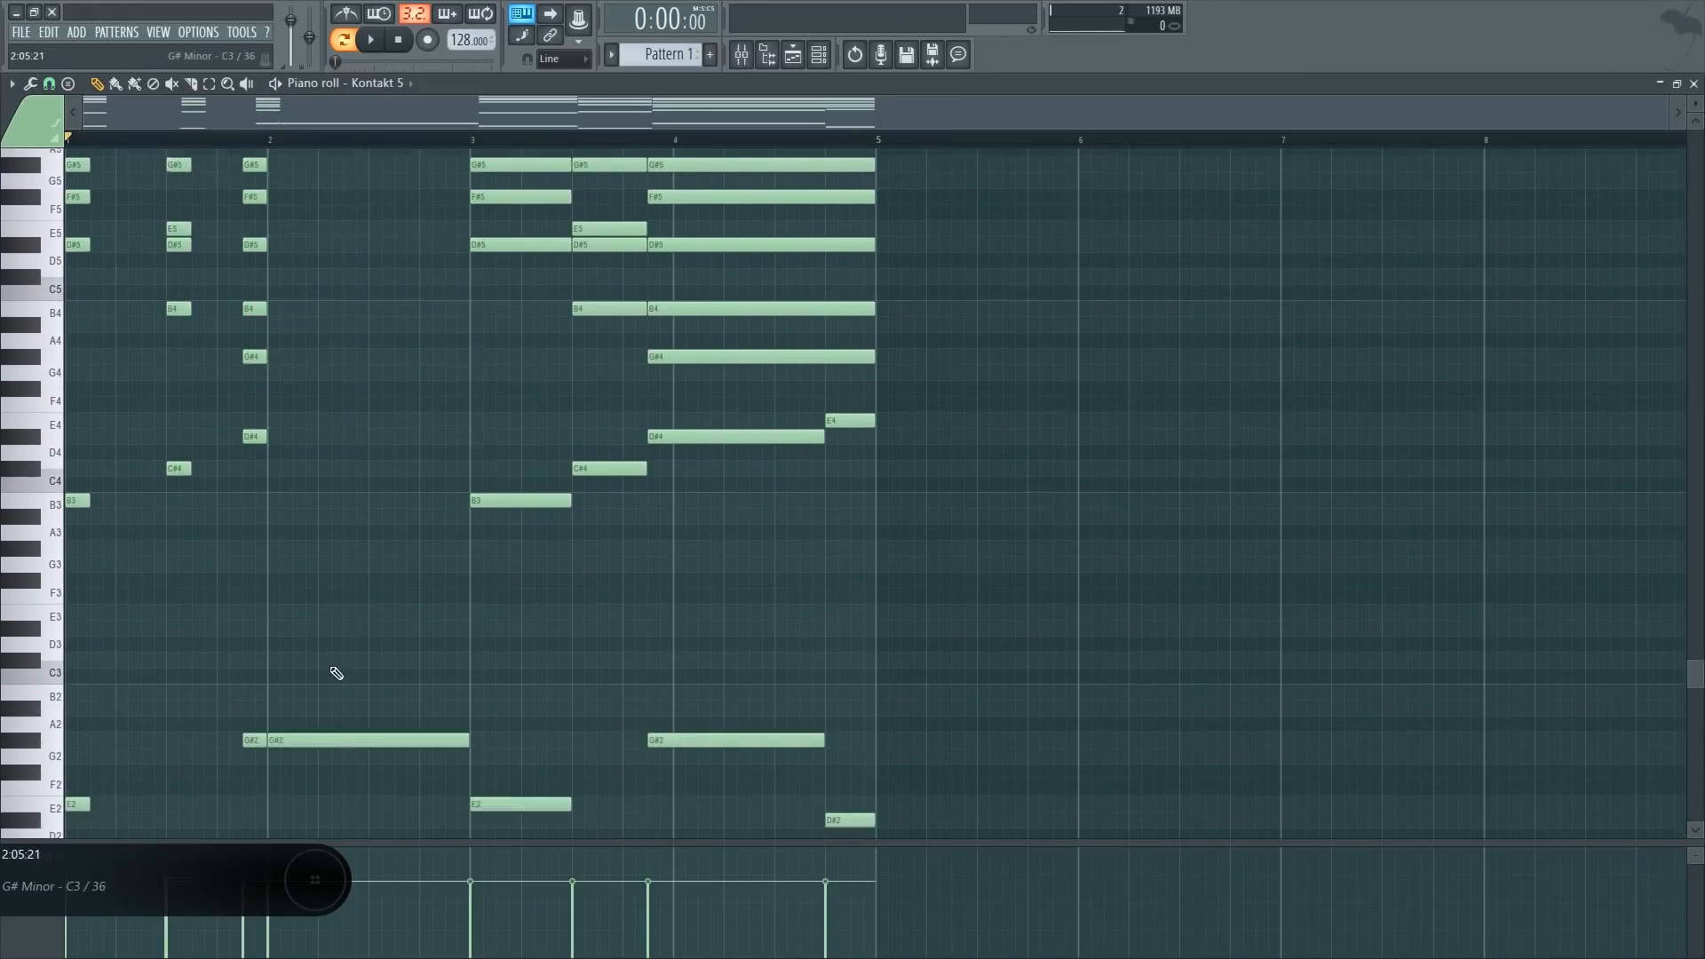
pyautogui.rightClick(377, 608)
# Slice the fourth chord about an eighth of a bar after bar 3 and delete its leftover notes
pyautogui.moveTo(469, 724); pyautogui.dragTo(502, 213)
pyautogui.rightClick(522, 370)
pyautogui.scroll(-5, 536, 569)
pyautogui.rightClick(536, 524)
pyautogui.scroll(-5, 531, 621)
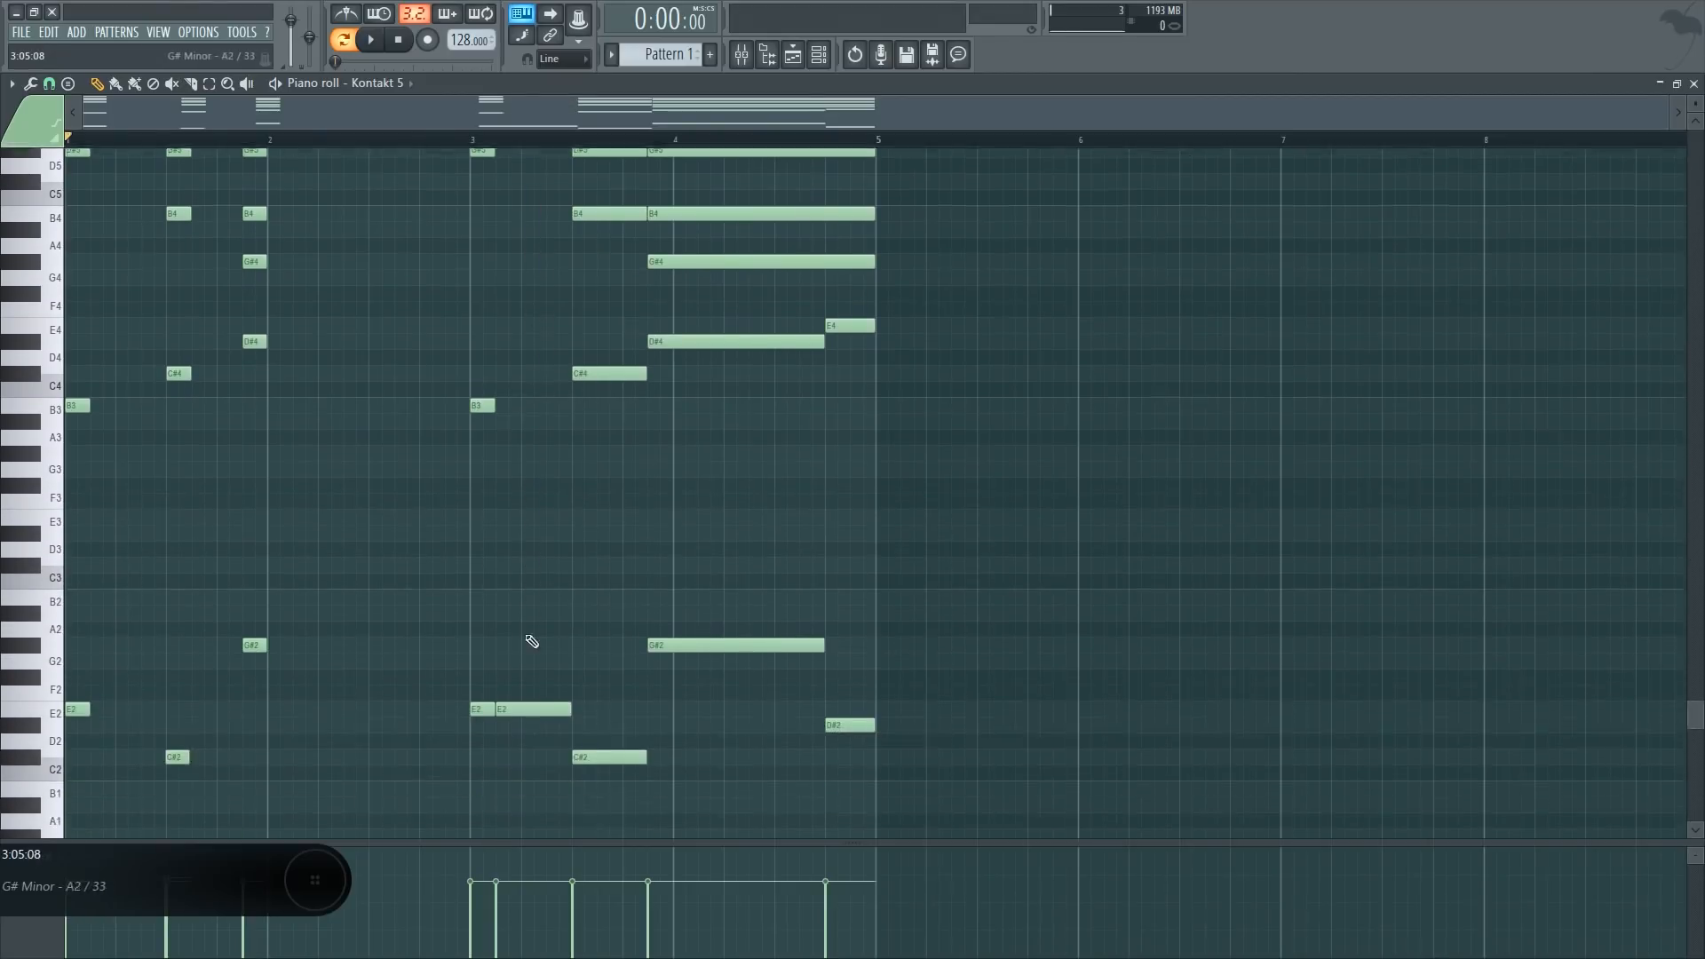
pyautogui.rightClick(534, 581)
# Slice the fifth chord about a sixteenth of a bar in and delete every note part after the cut
pyautogui.moveTo(585, 724); pyautogui.dragTo(620, 266)
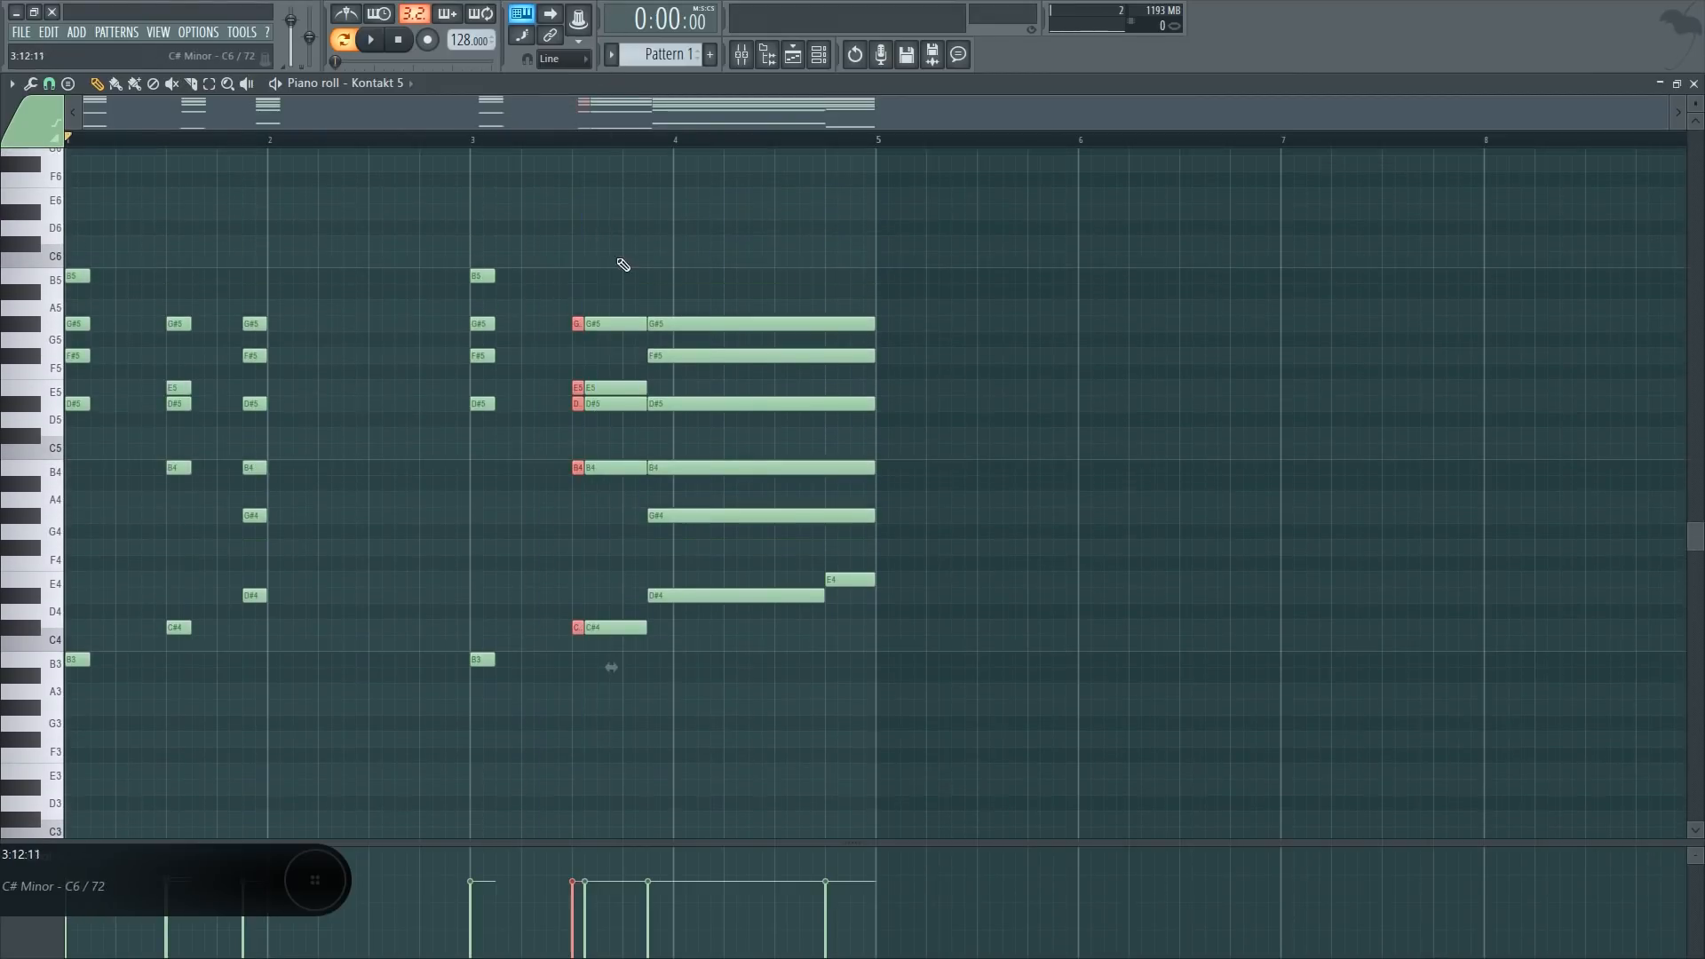
pyautogui.scroll(-9, 608, 621)
pyautogui.rightClick(621, 676)
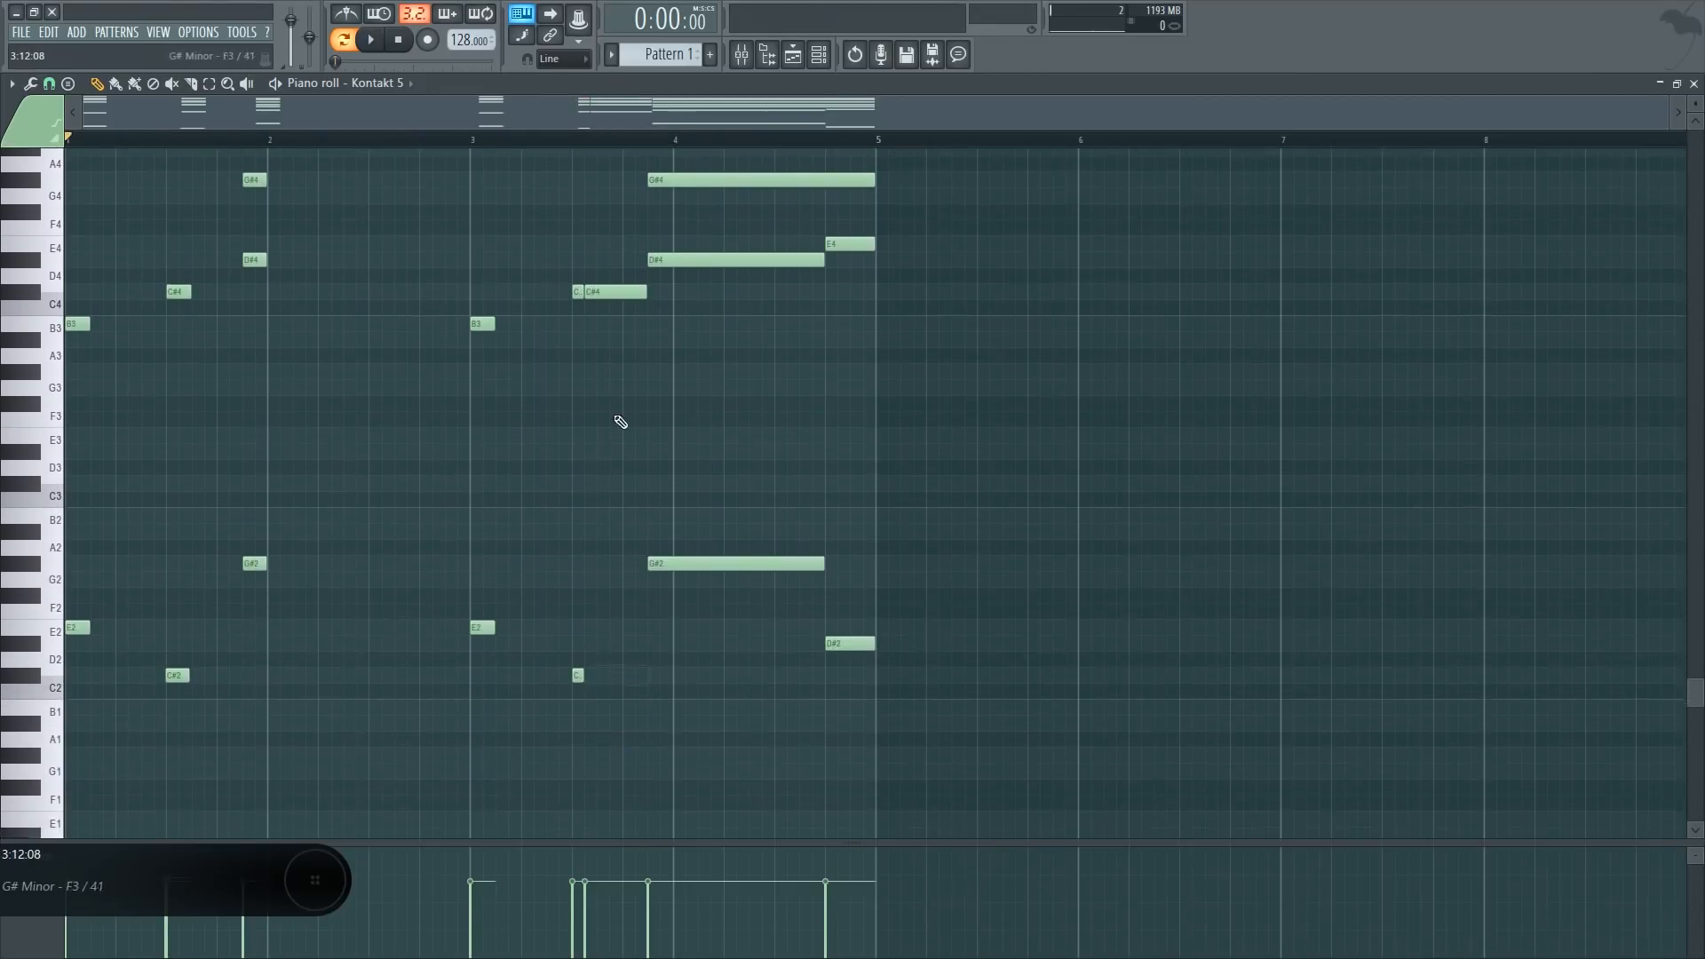
pyautogui.scroll(7, 620, 422)
pyautogui.rightClick(622, 531)
pyautogui.scroll(1, 624, 531)
pyautogui.rightClick(624, 531)
pyautogui.rightClick(621, 371)
pyautogui.rightClick(621, 307)
pyautogui.rightClick(621, 292)
pyautogui.rightClick(621, 227)
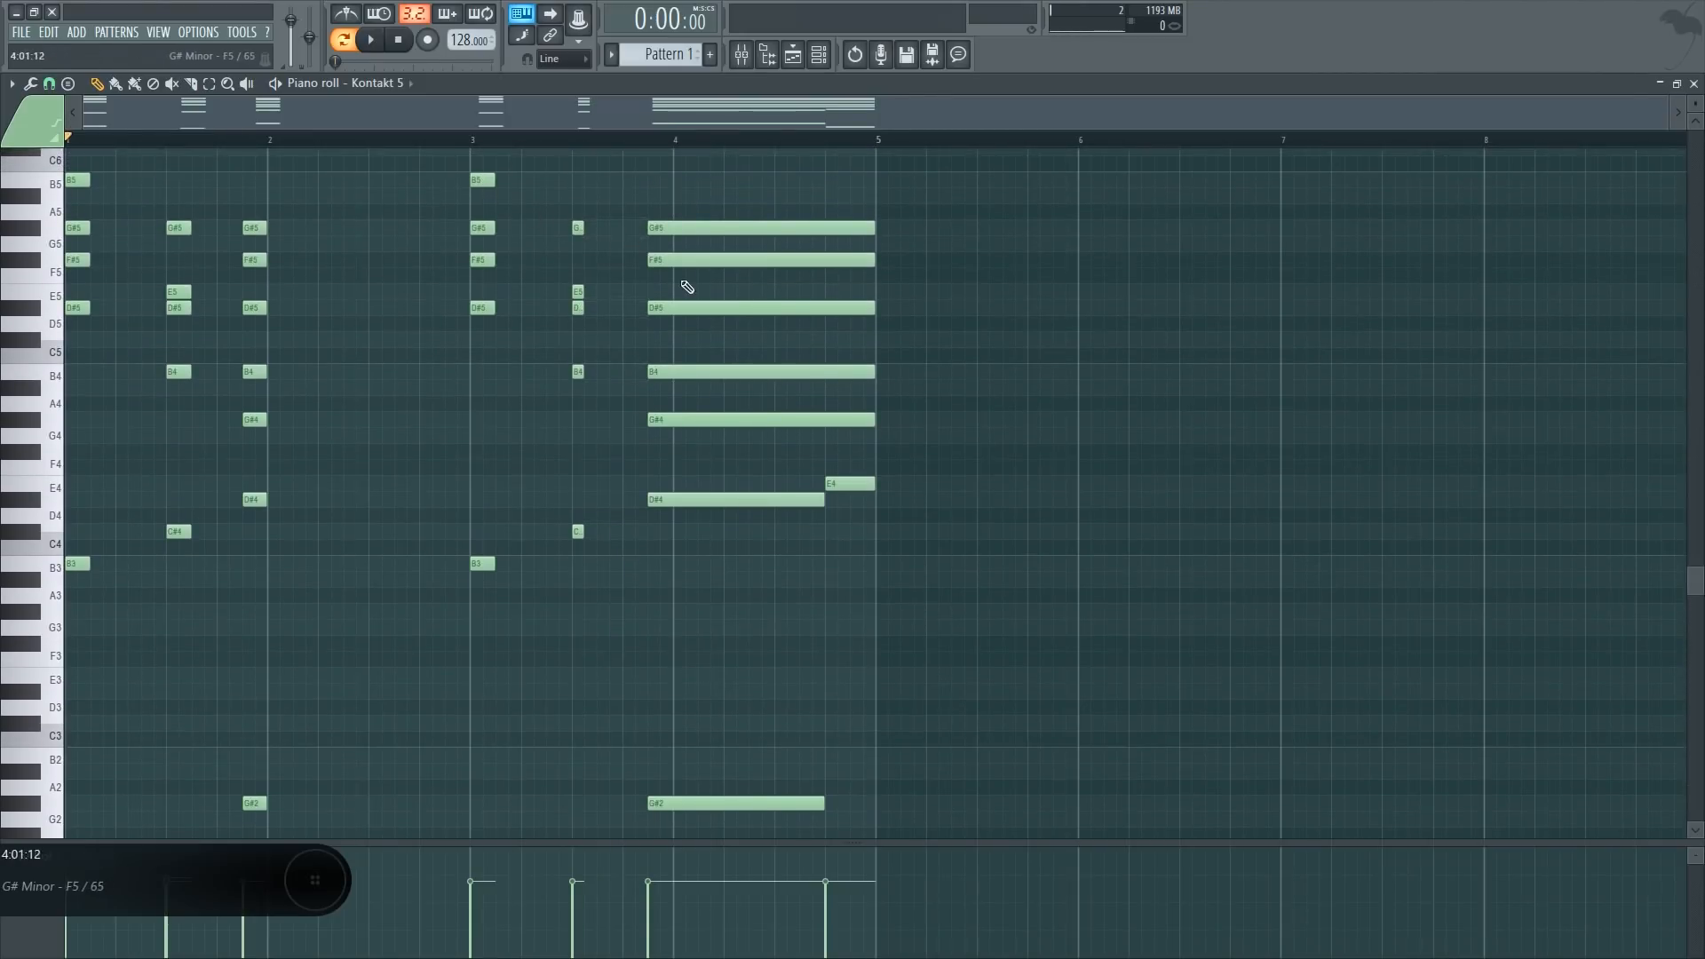
# Slice the sixth chord at bar 4 and delete all its note parts after the cut
pyautogui.moveTo(709, 182)
pyautogui.mouseDown()
pyautogui.moveTo(711, 445)
pyautogui.moveTo(677, 829)
pyautogui.mouseUp()
pyautogui.rightClick(746, 757)
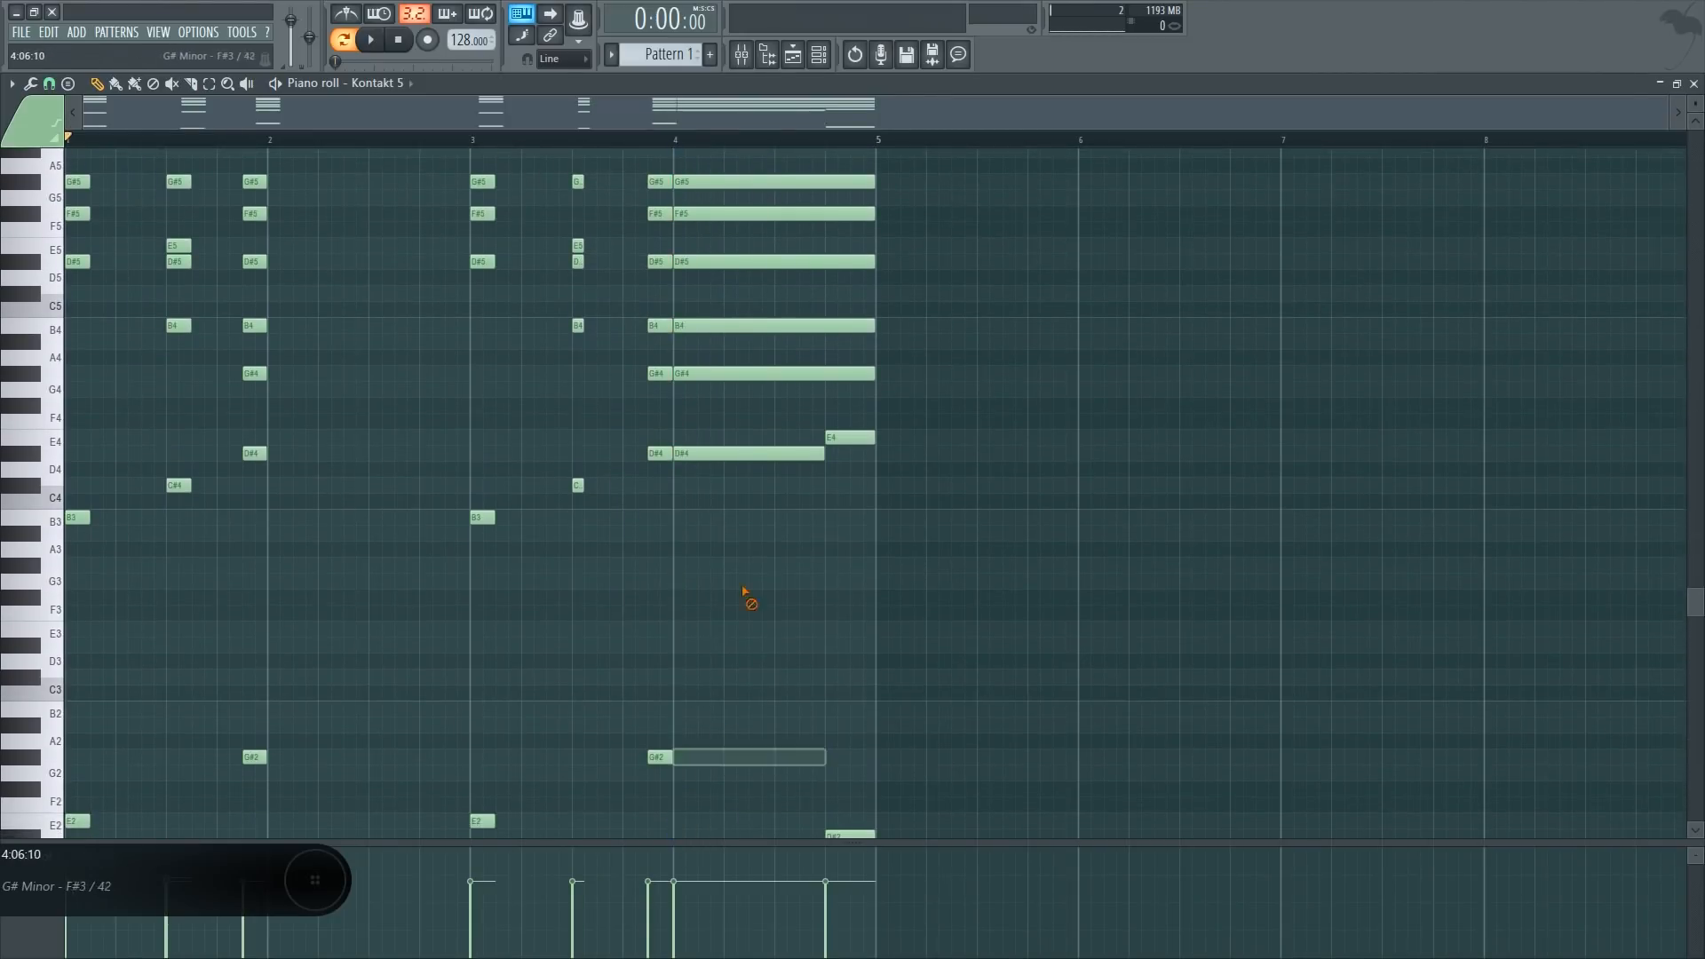
pyautogui.rightClick(742, 453)
pyautogui.rightClick(742, 372)
pyautogui.rightClick(741, 325)
pyautogui.rightClick(738, 261)
pyautogui.rightClick(737, 213)
pyautogui.rightClick(735, 181)
# Slice the final E4 and D#2 notes before bar 5 in half and delete their second halves
pyautogui.scroll(-12, 818, 419)
pyautogui.moveTo(850, 203); pyautogui.dragTo(856, 697)
pyautogui.rightClick(862, 644)
pyautogui.rightClick(865, 249)
pyautogui.scroll(1, 1081, 491)
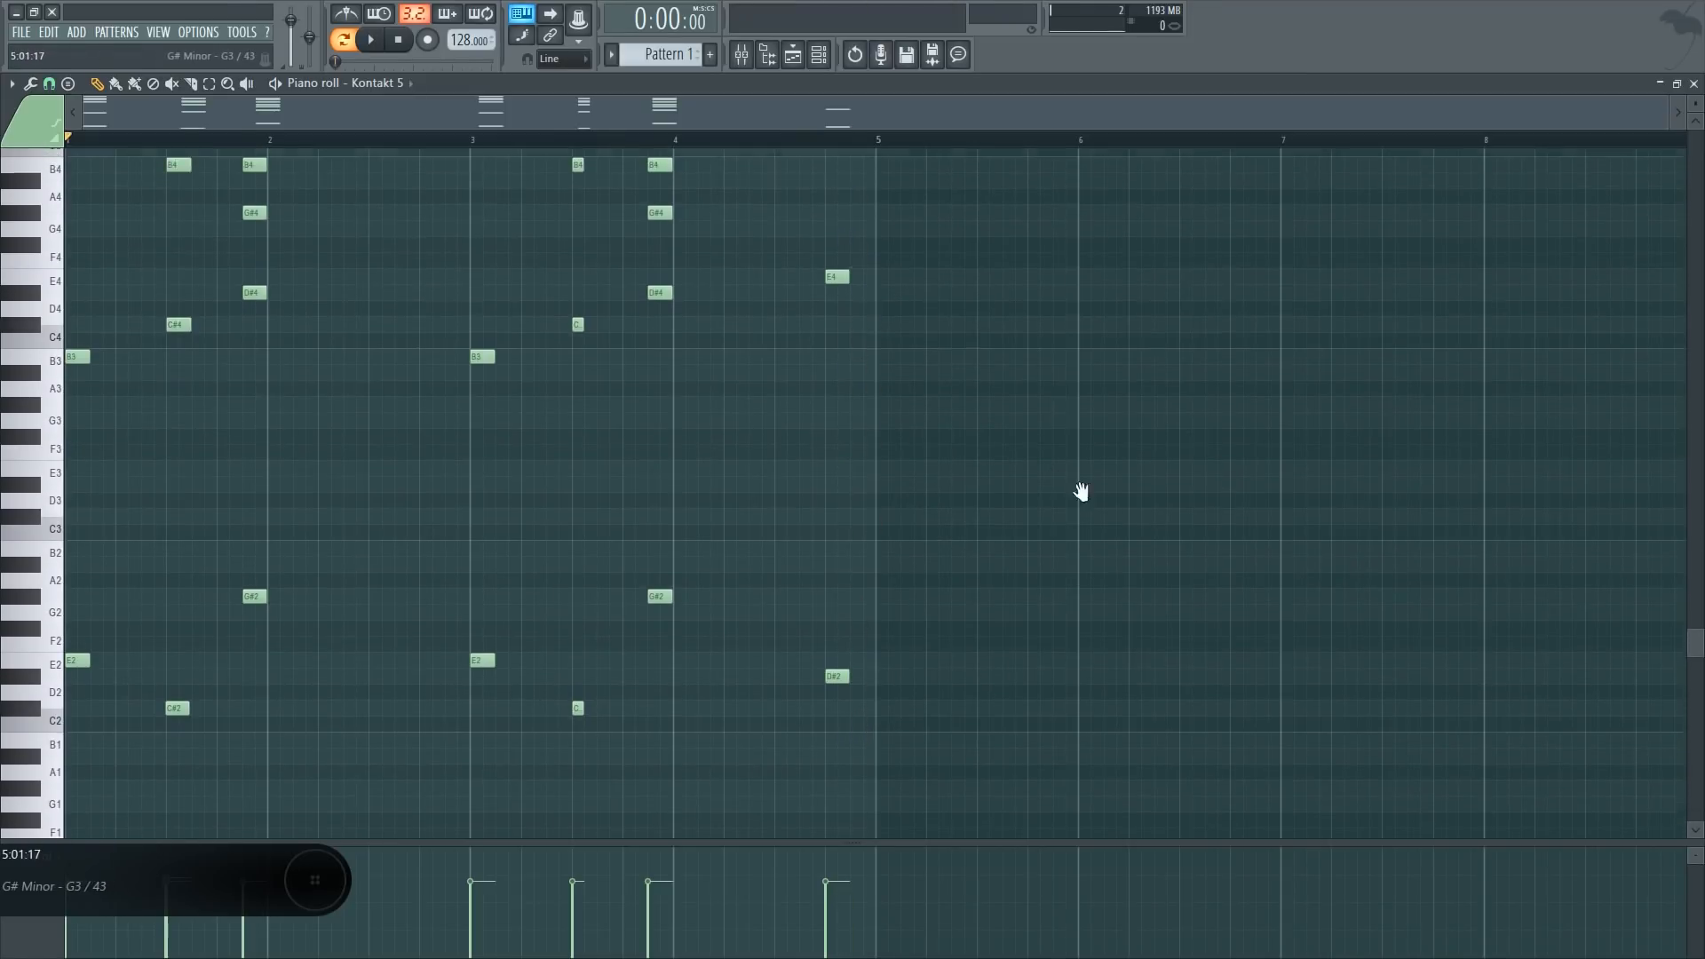
# Play back the shortened, staccato chords and stop the playback
pyautogui.scroll(4, 1081, 492)
pyautogui.press('space')
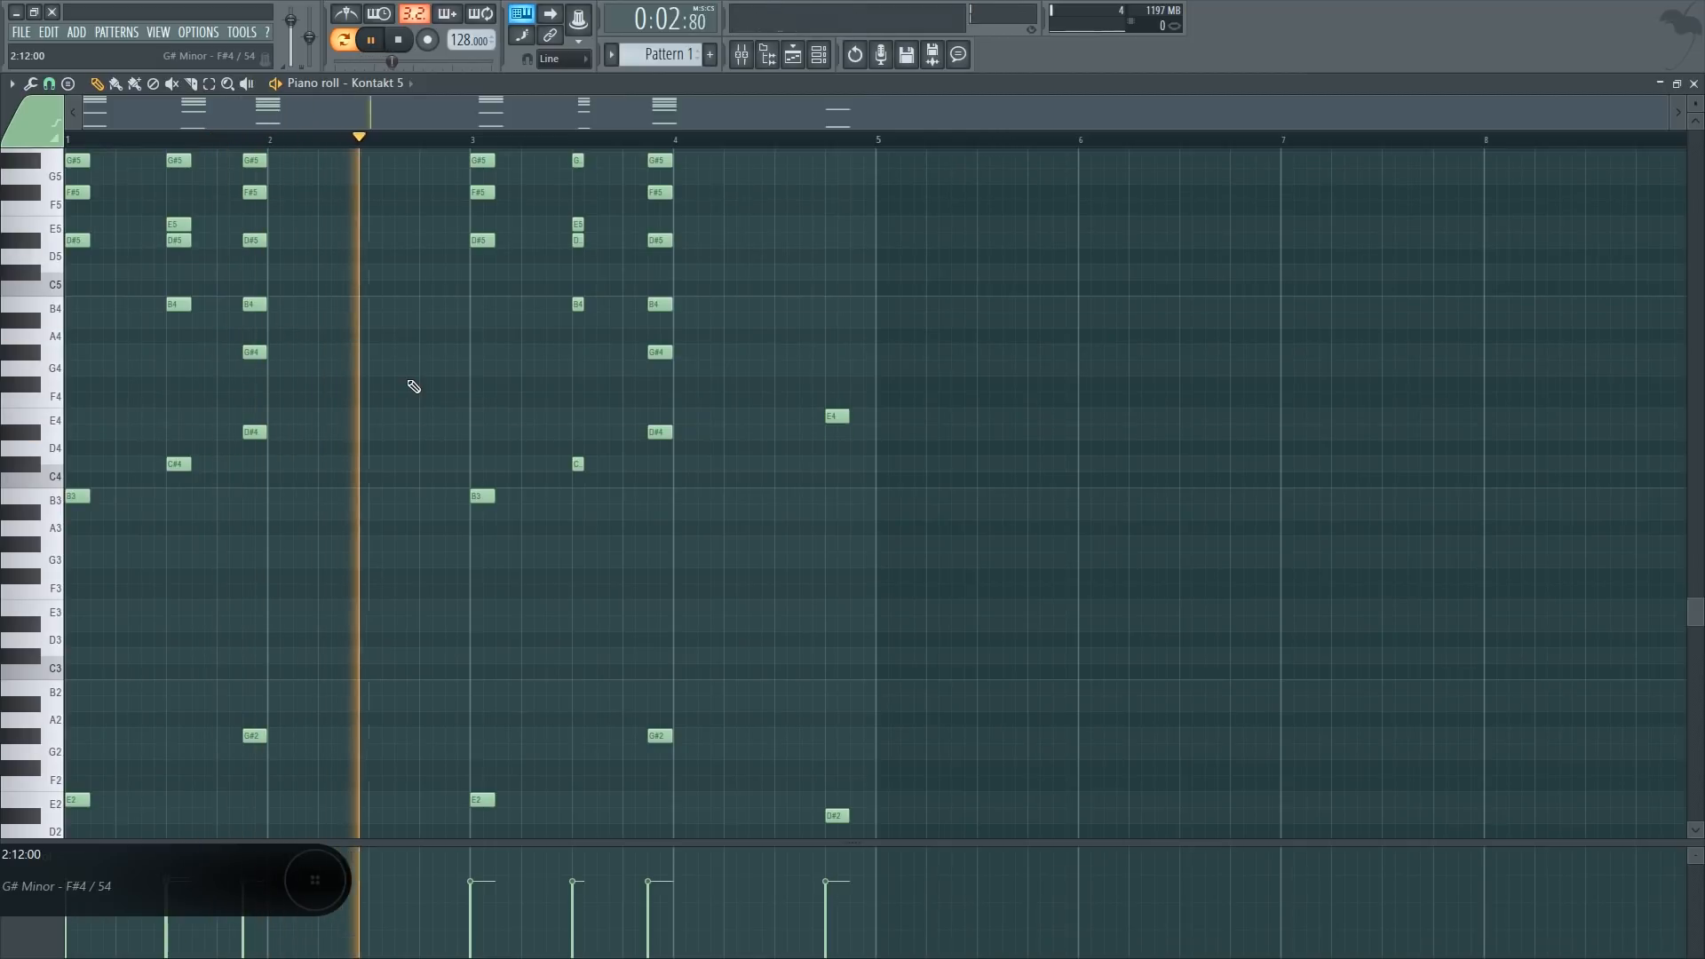
pyautogui.press('space')
pyautogui.scroll(1, 413, 424)
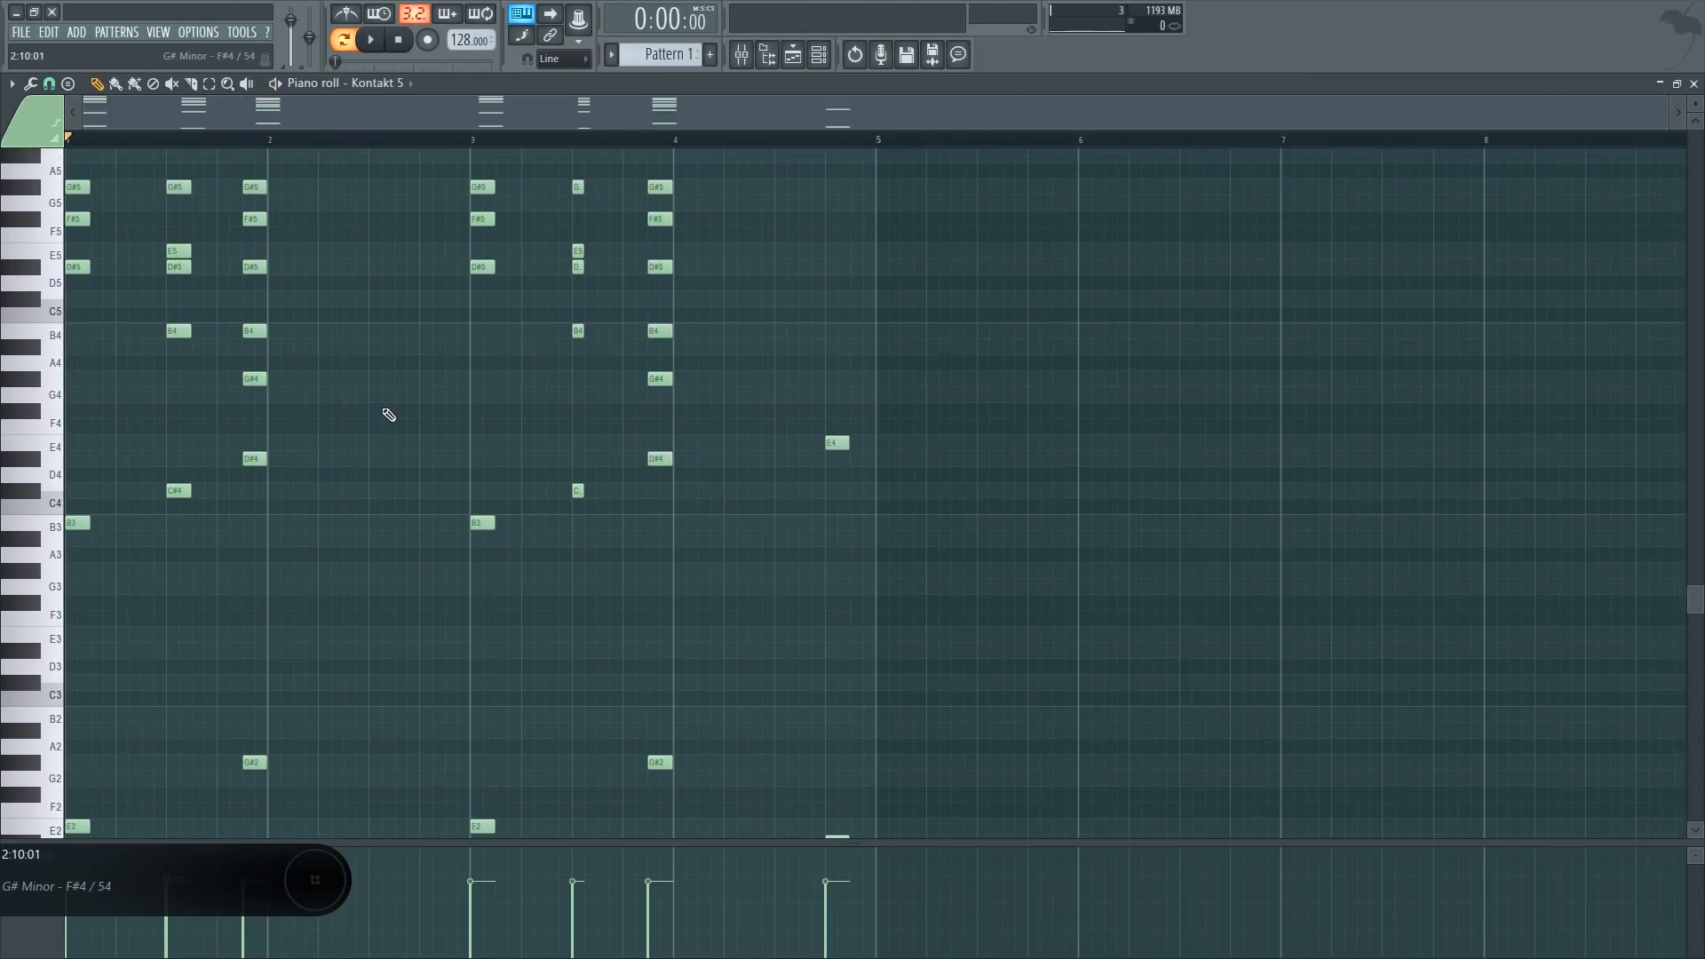
# Try the Articulate tool on all the chords and turn on Use lengths to keep the original note lengths
pyautogui.hotkey('alt', 'l')
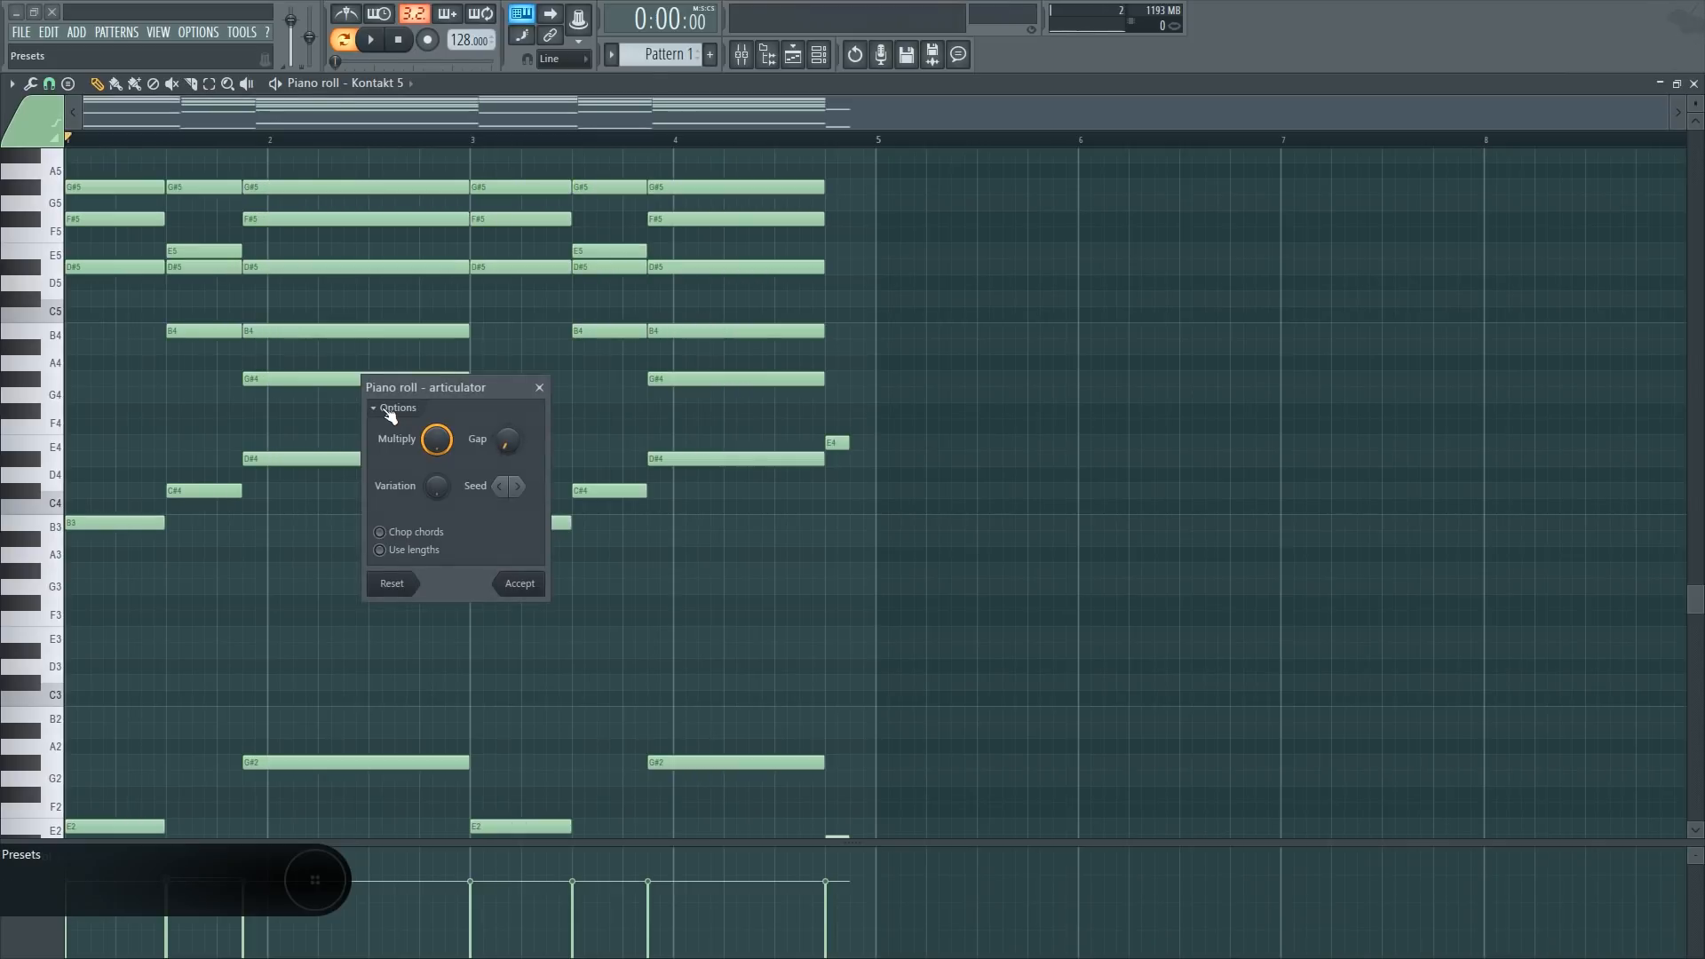
pyautogui.moveTo(450, 404); pyautogui.dragTo(778, 386)
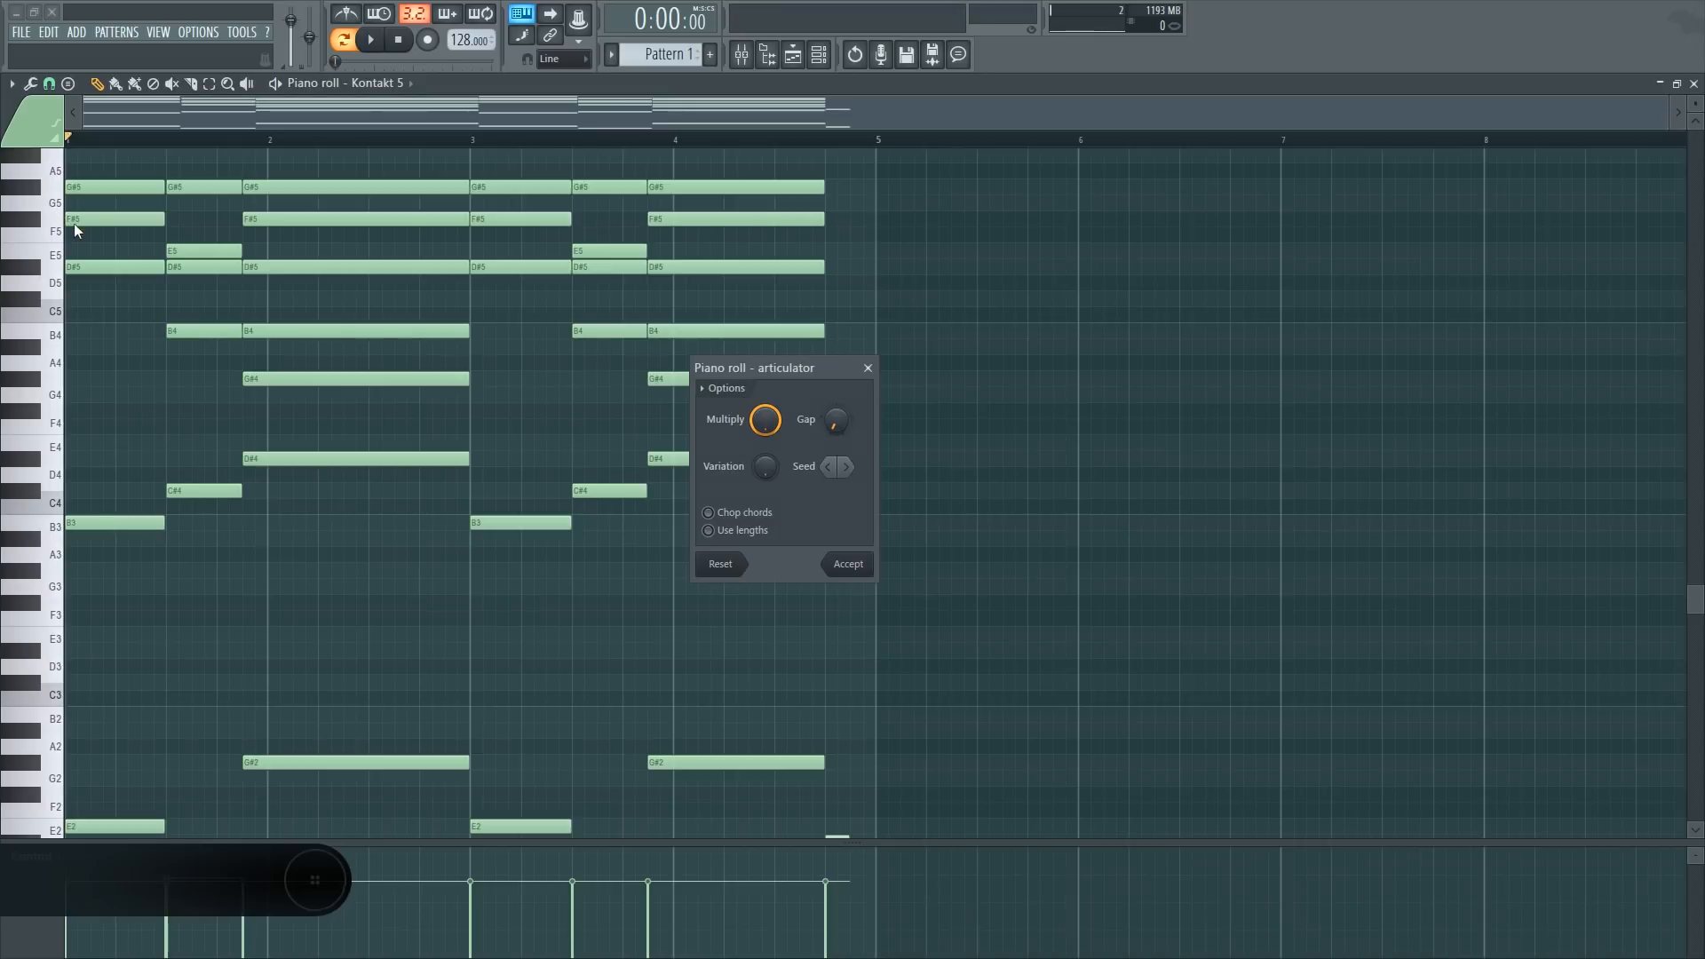
pyautogui.moveTo(811, 369); pyautogui.dragTo(637, 461)
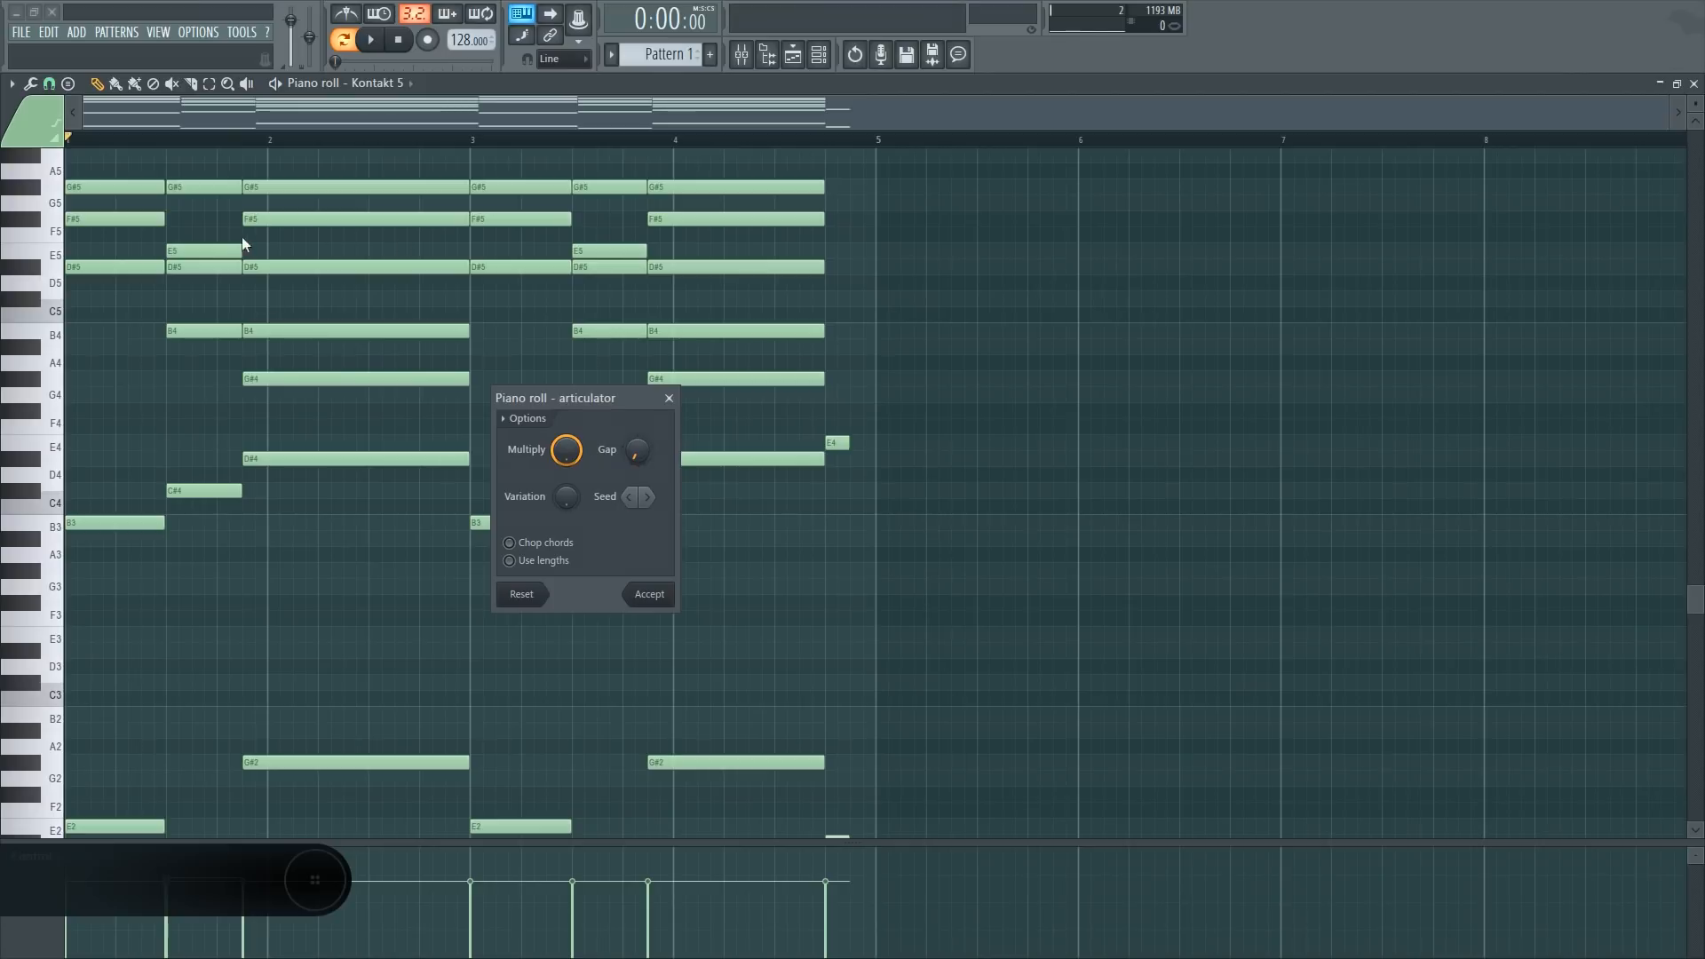
pyautogui.moveTo(566, 496)
pyautogui.mouseDown()
pyautogui.moveTo(566, 482)
pyautogui.moveTo(565, 497)
pyautogui.mouseUp()
pyautogui.click(509, 560)
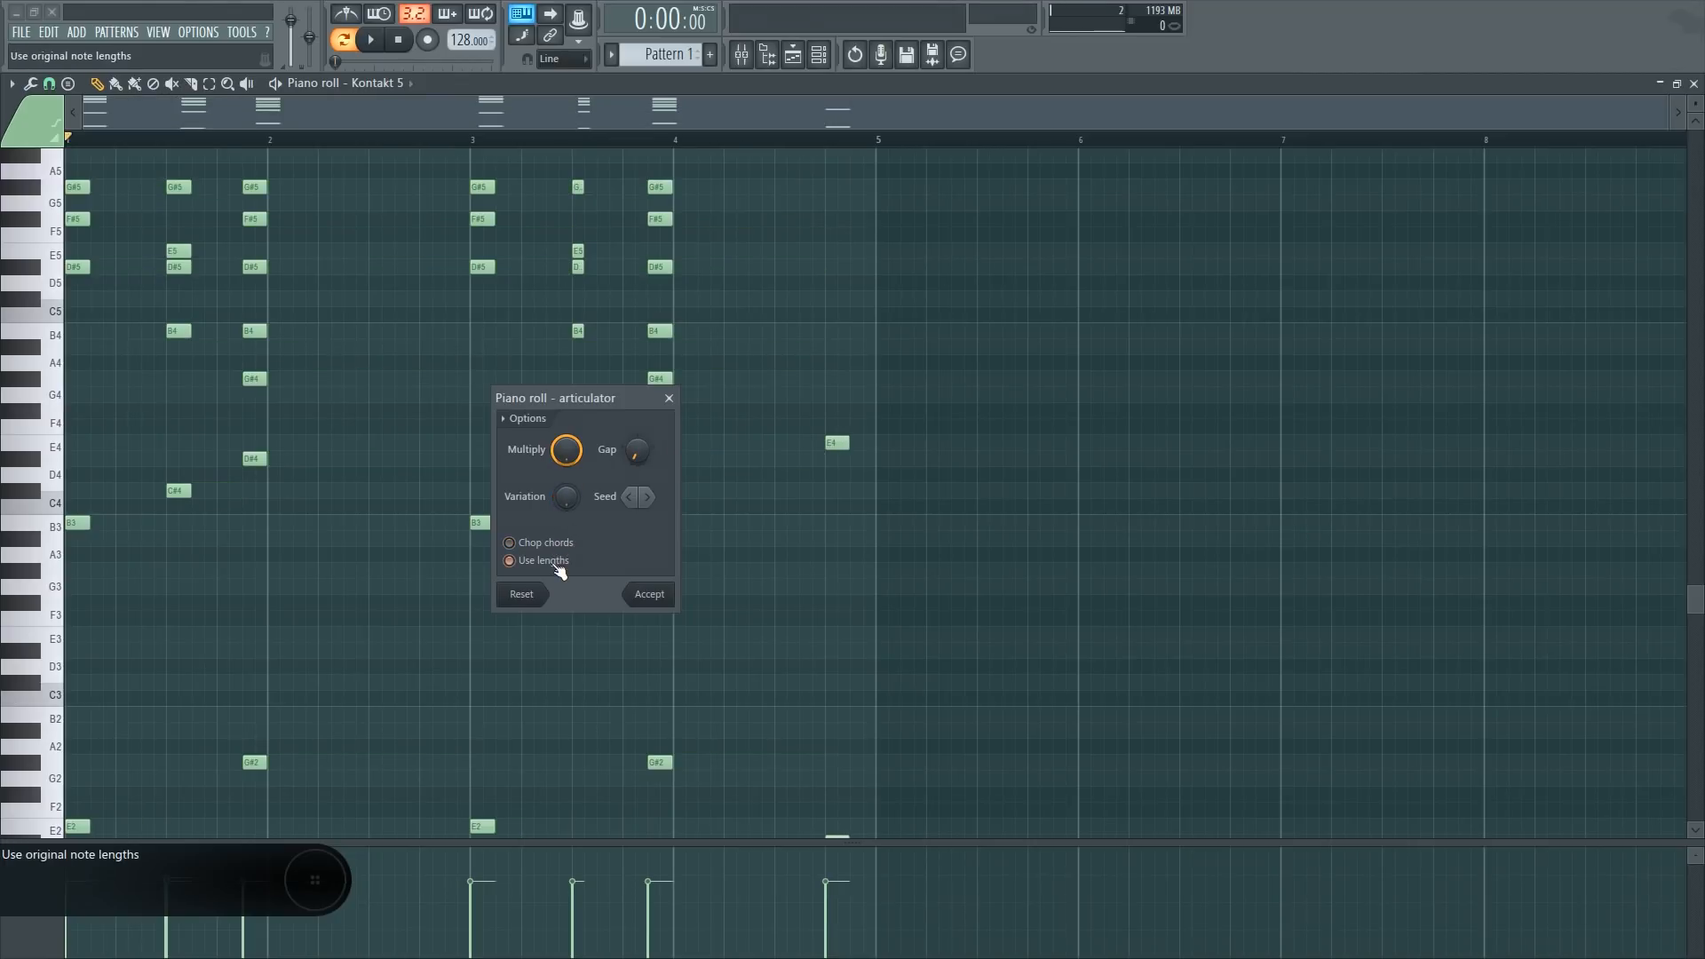
# Try varying the note lengths with Variation, switch off Use lengths, and close the articulator without accepting
pyautogui.moveTo(570, 462); pyautogui.dragTo(573, 483)
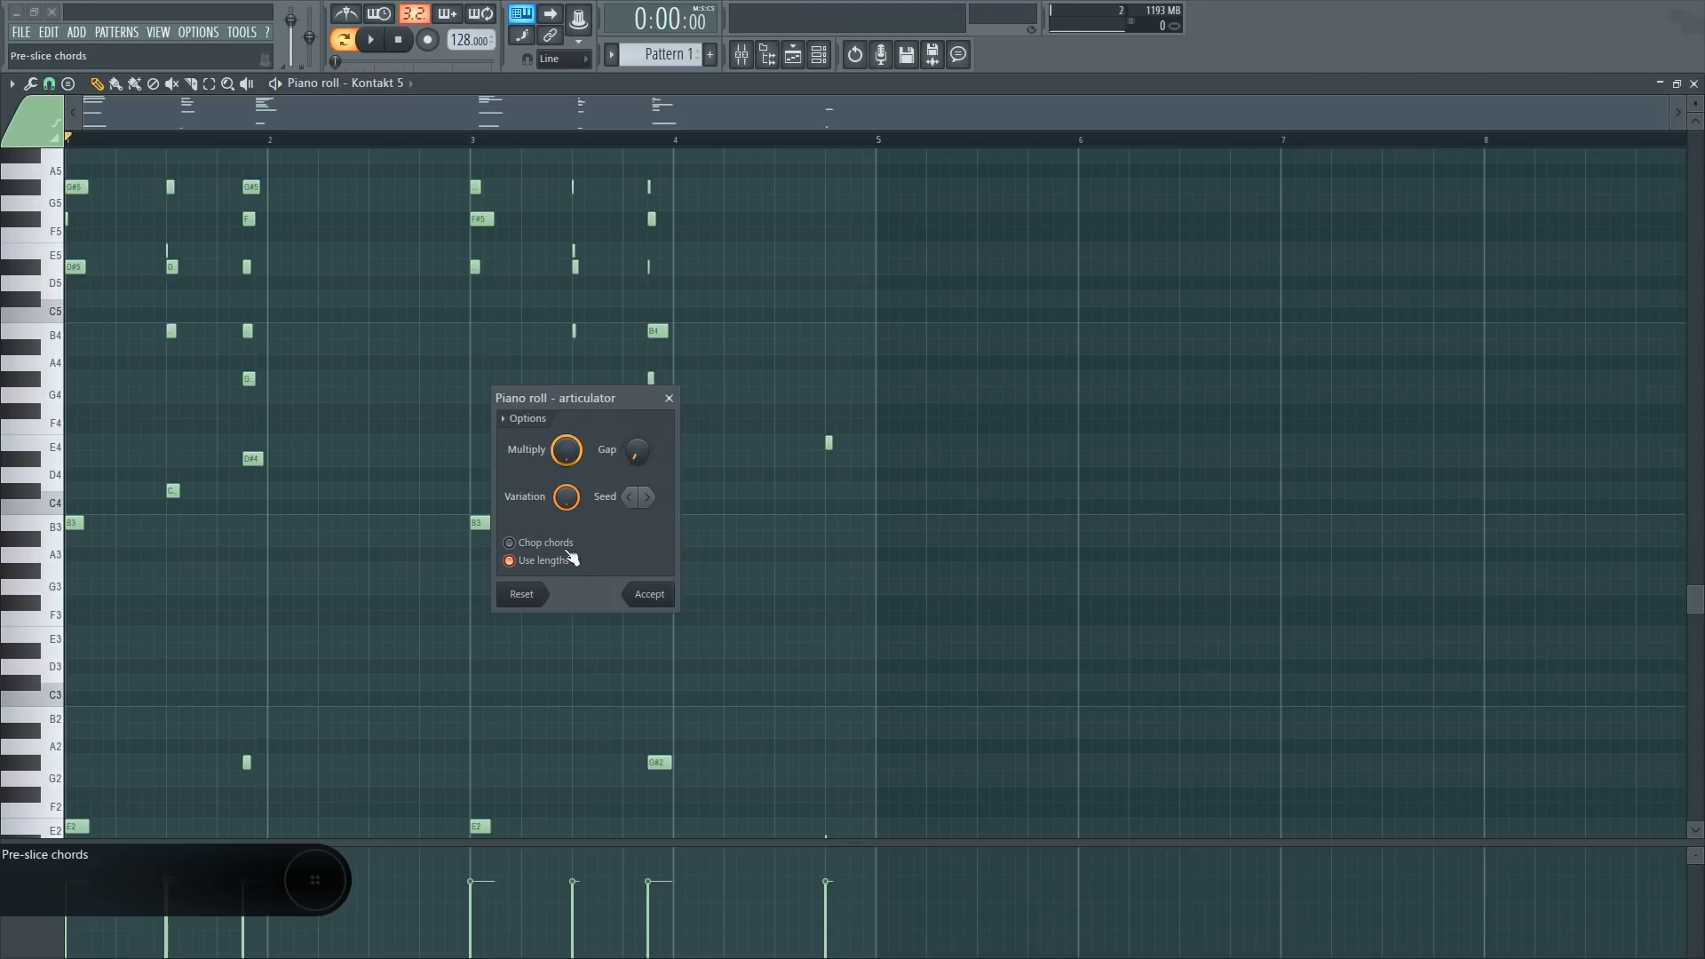
pyautogui.click(525, 562)
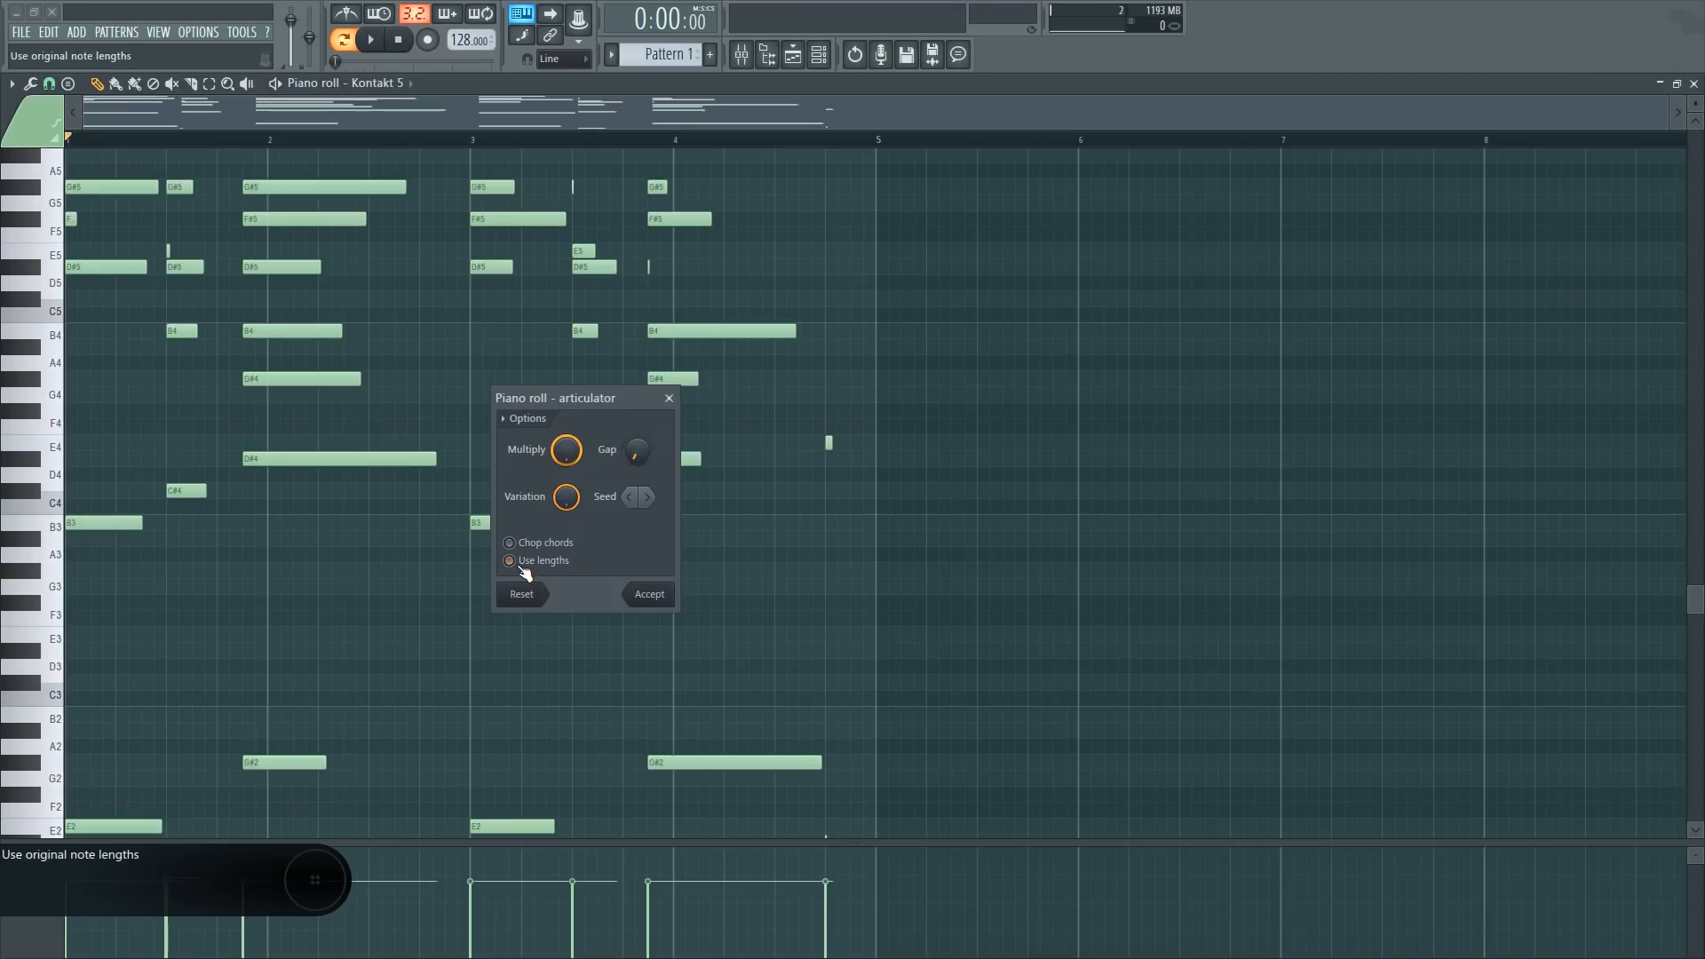
pyautogui.click(669, 397)
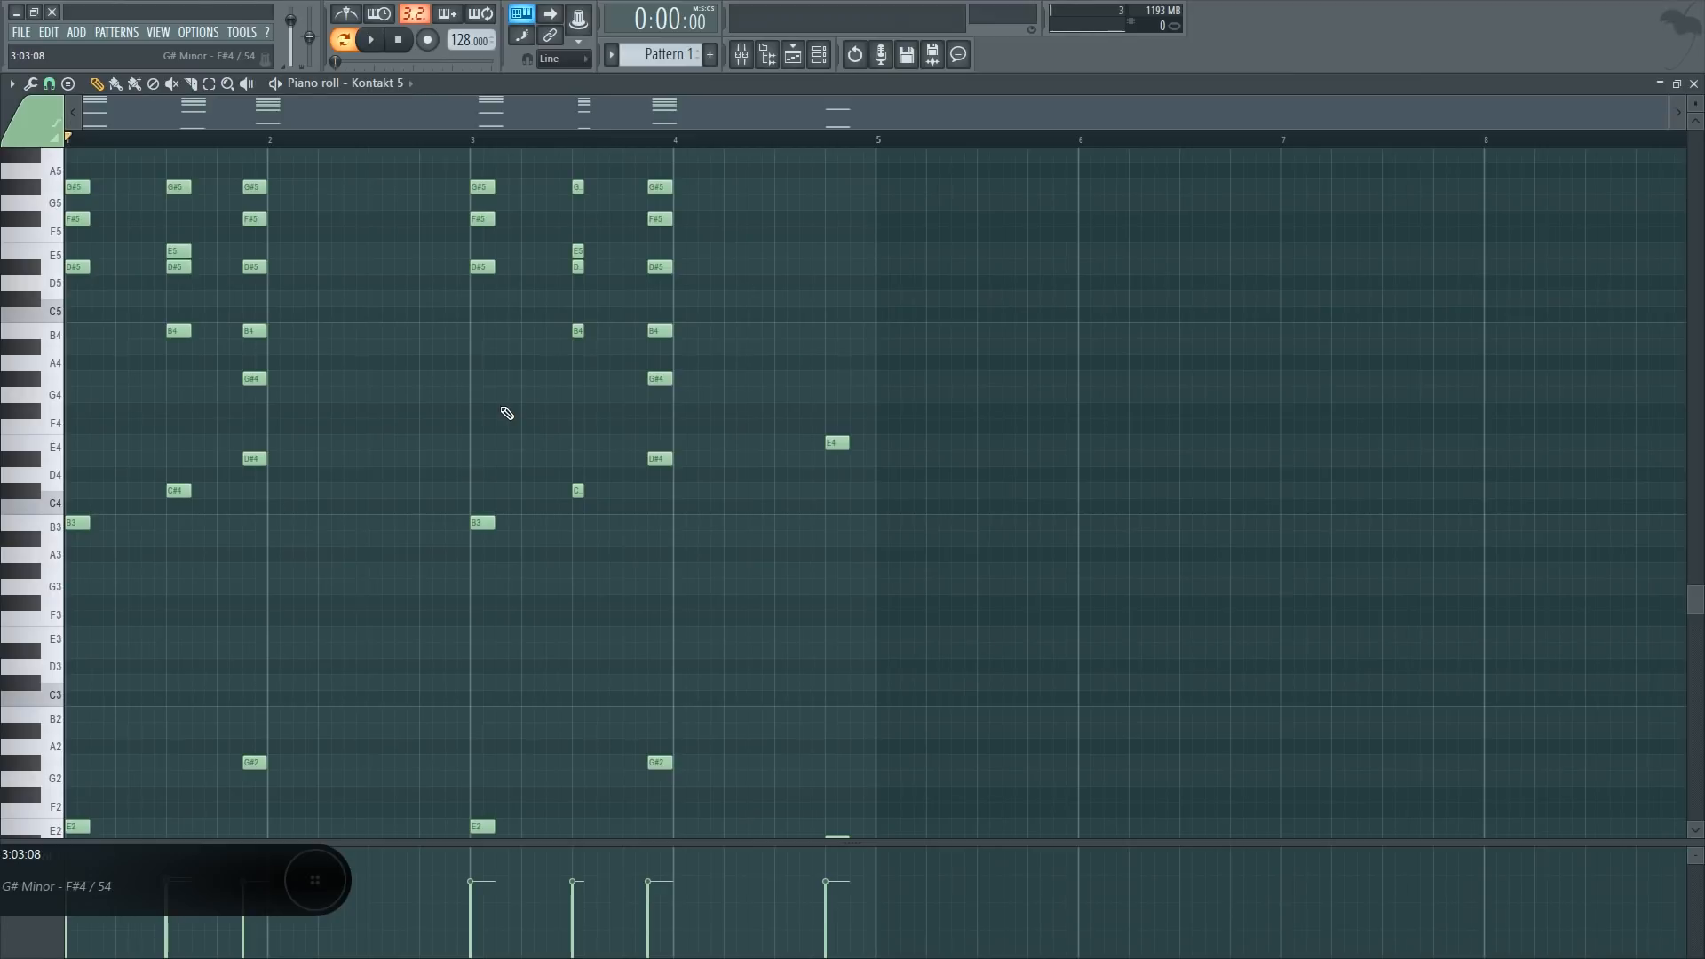
# Undo the manual shortening and restore the last chord's notes to their full length, ending at bar 5
pyautogui.hotkey('ctrl', 'z')
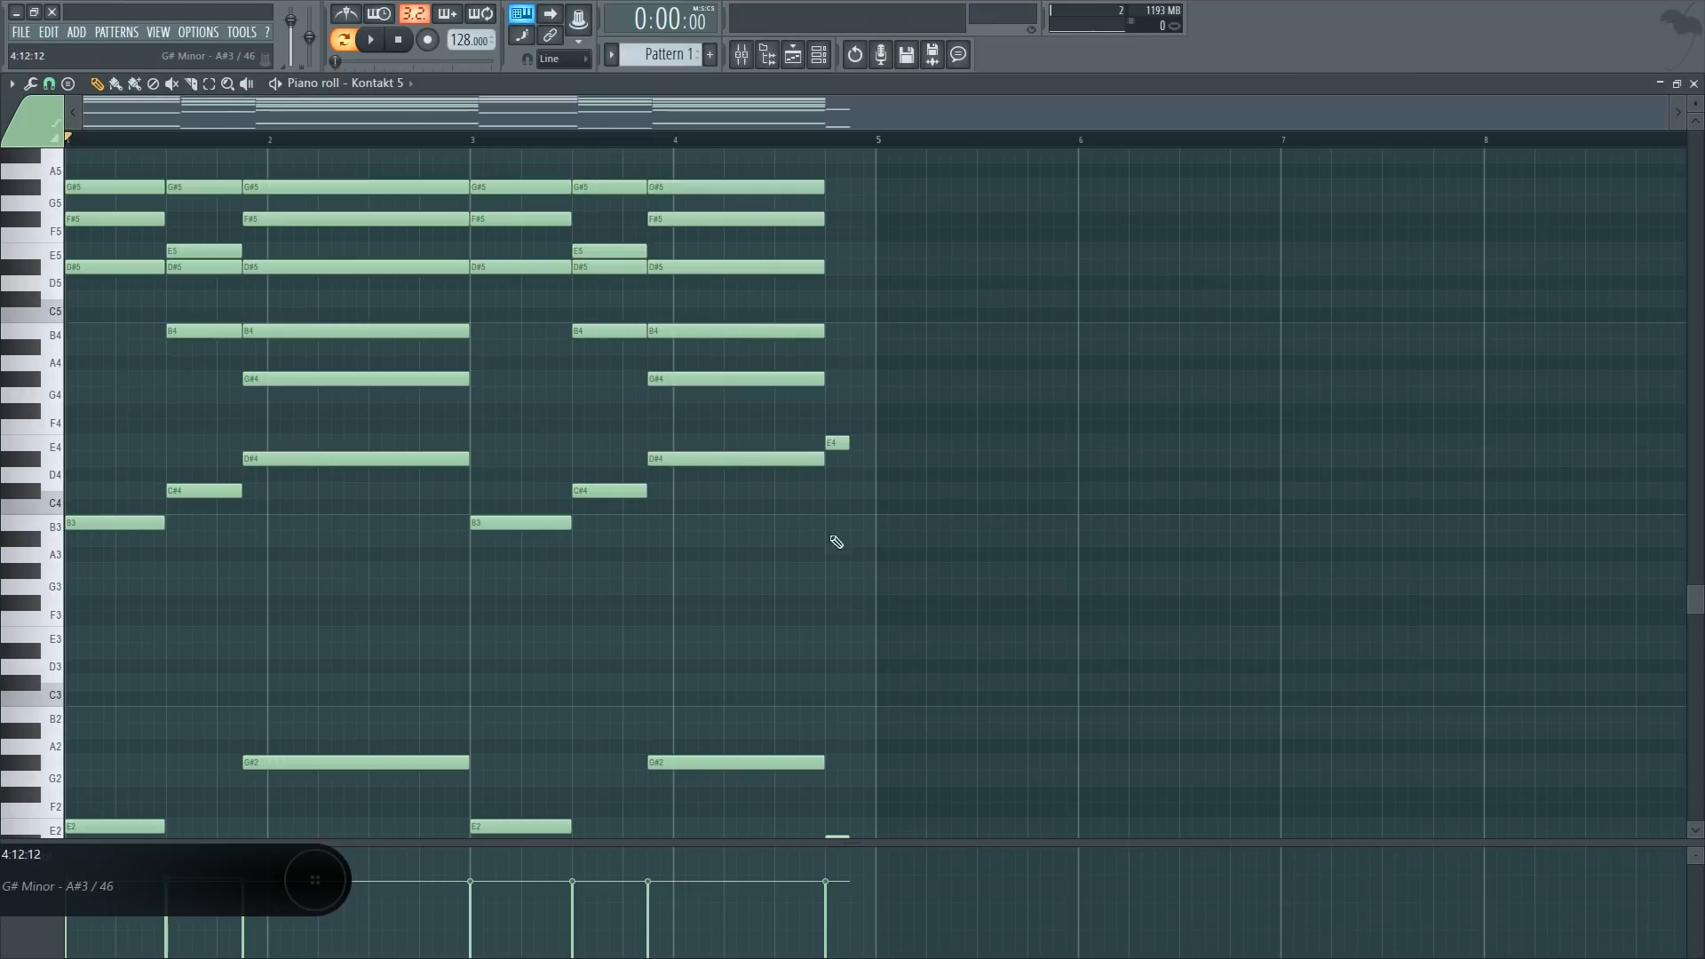
pyautogui.scroll(-4, 836, 542)
pyautogui.moveTo(866, 679); pyautogui.dragTo(844, 147)
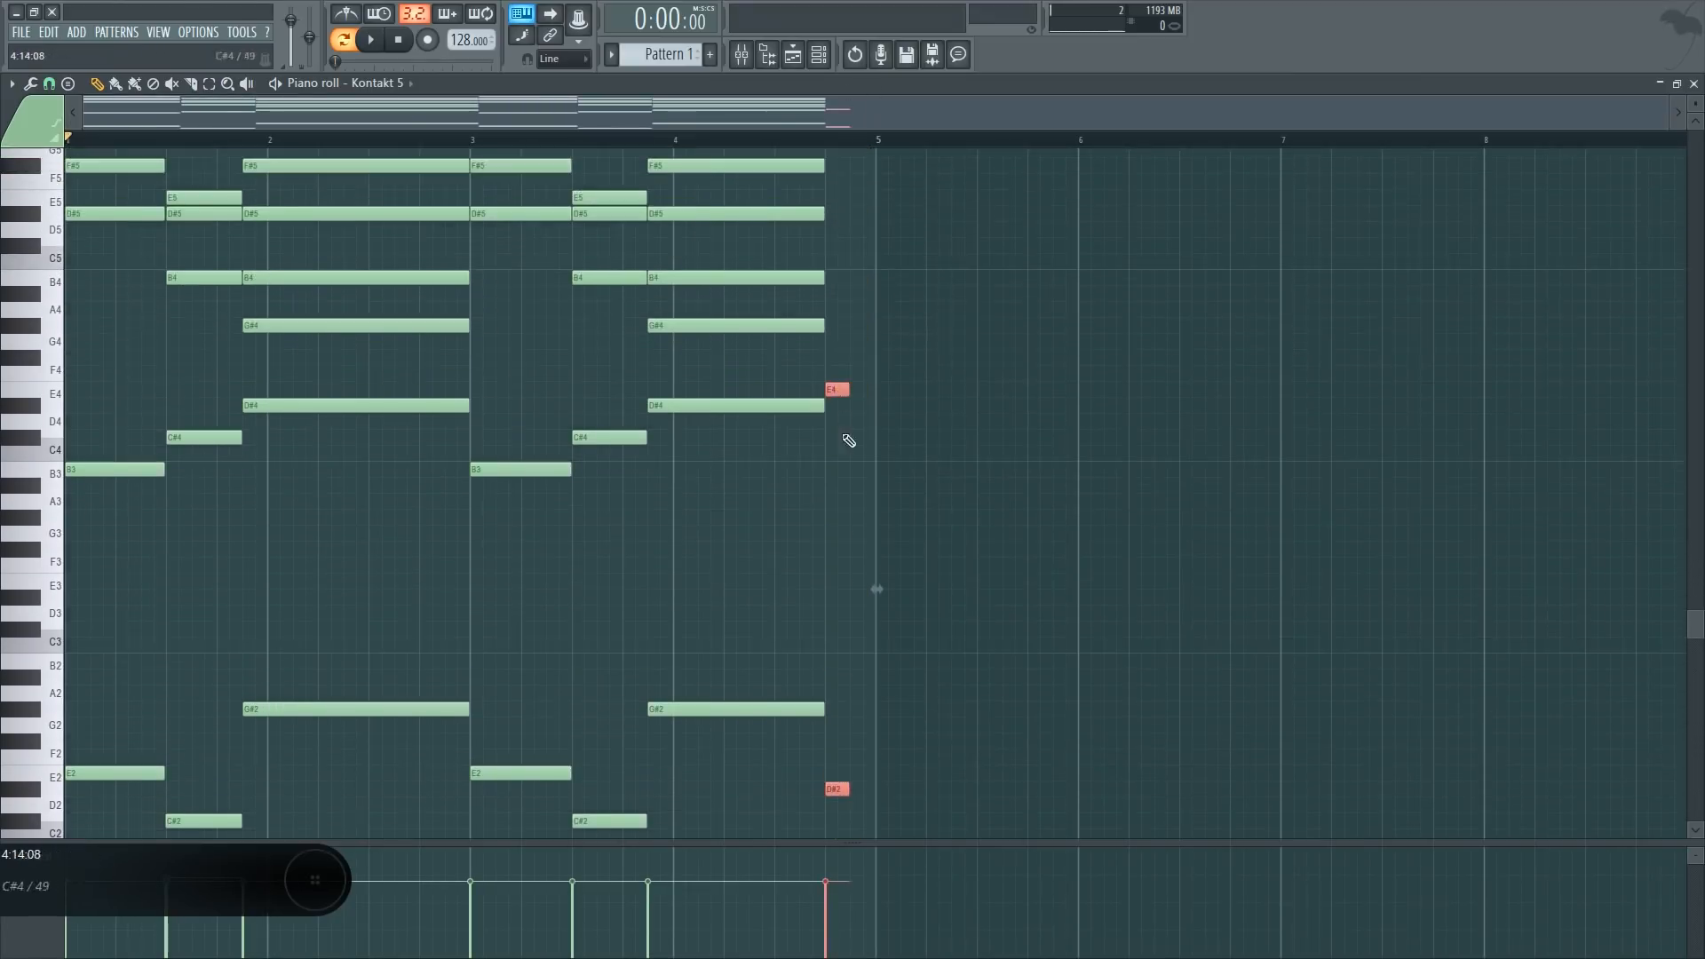
pyautogui.press('space')
pyautogui.moveTo(847, 391); pyautogui.dragTo(876, 233)
pyautogui.keyDown('ctrl'); pyautogui.click(903, 371); pyautogui.keyUp('ctrl')
pyautogui.scroll(2, 906, 369)
pyautogui.keyDown('ctrl'); pyautogui.click(922, 259); pyautogui.keyUp('ctrl')
pyautogui.press('space')
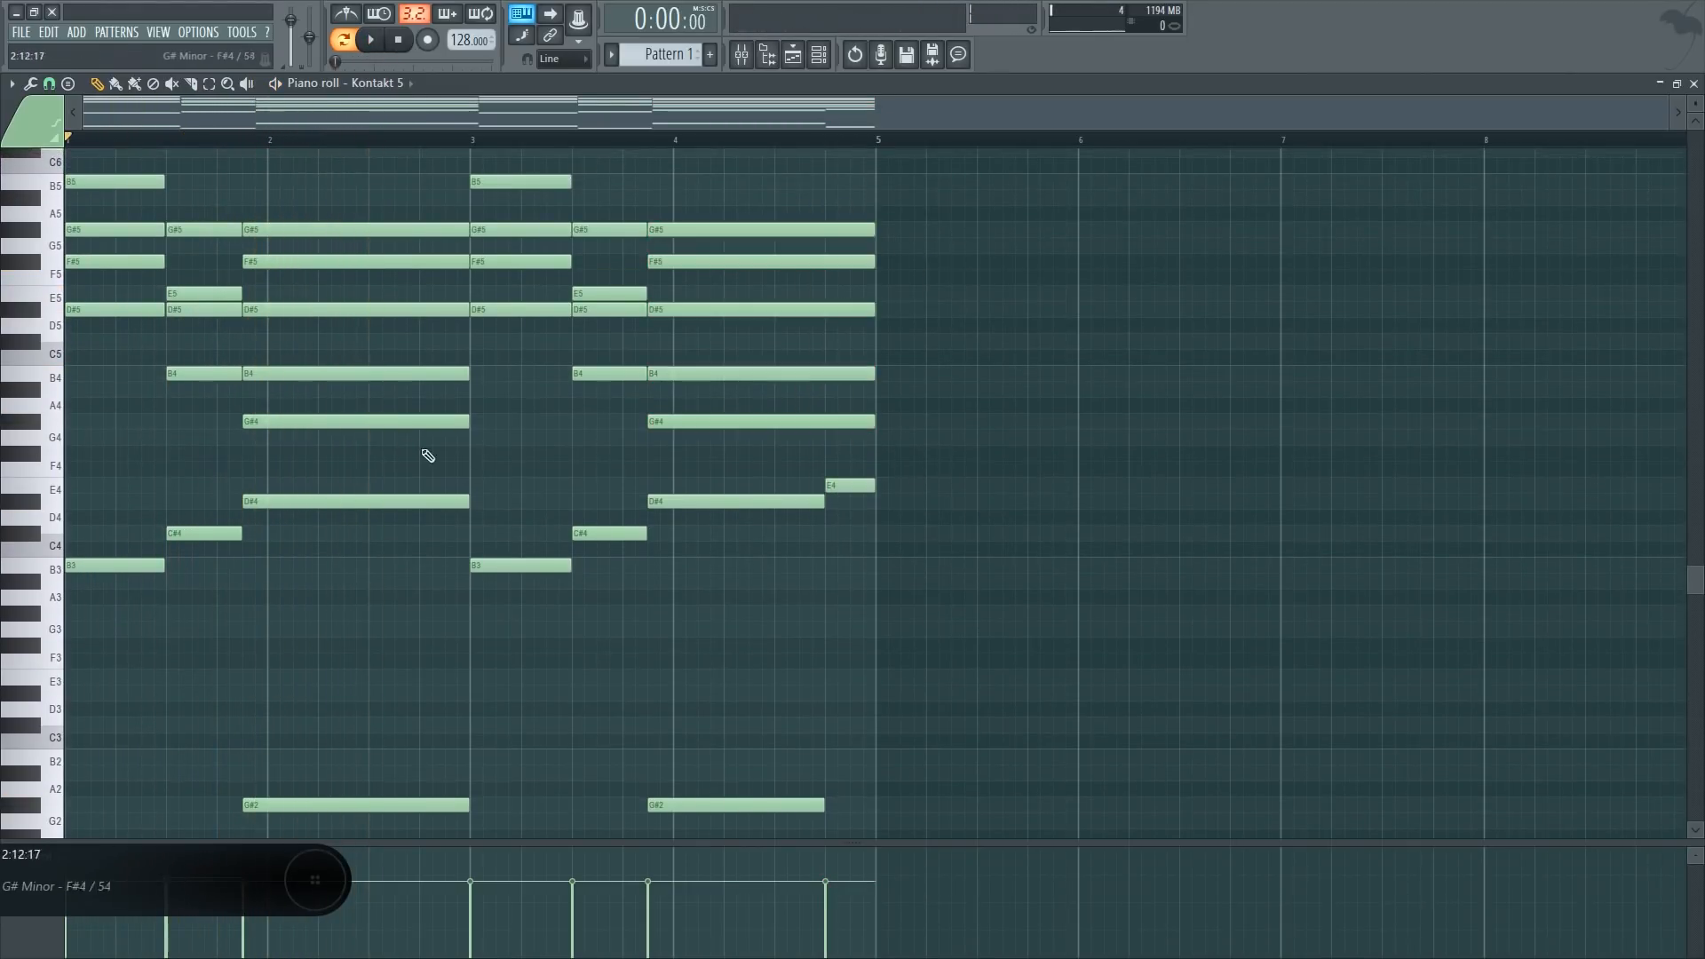
# Look over the restored chord progression from its upper notes down to the bass notes
pyautogui.scroll(-1, 532, 471)
pyautogui.scroll(-4, 341, 592)
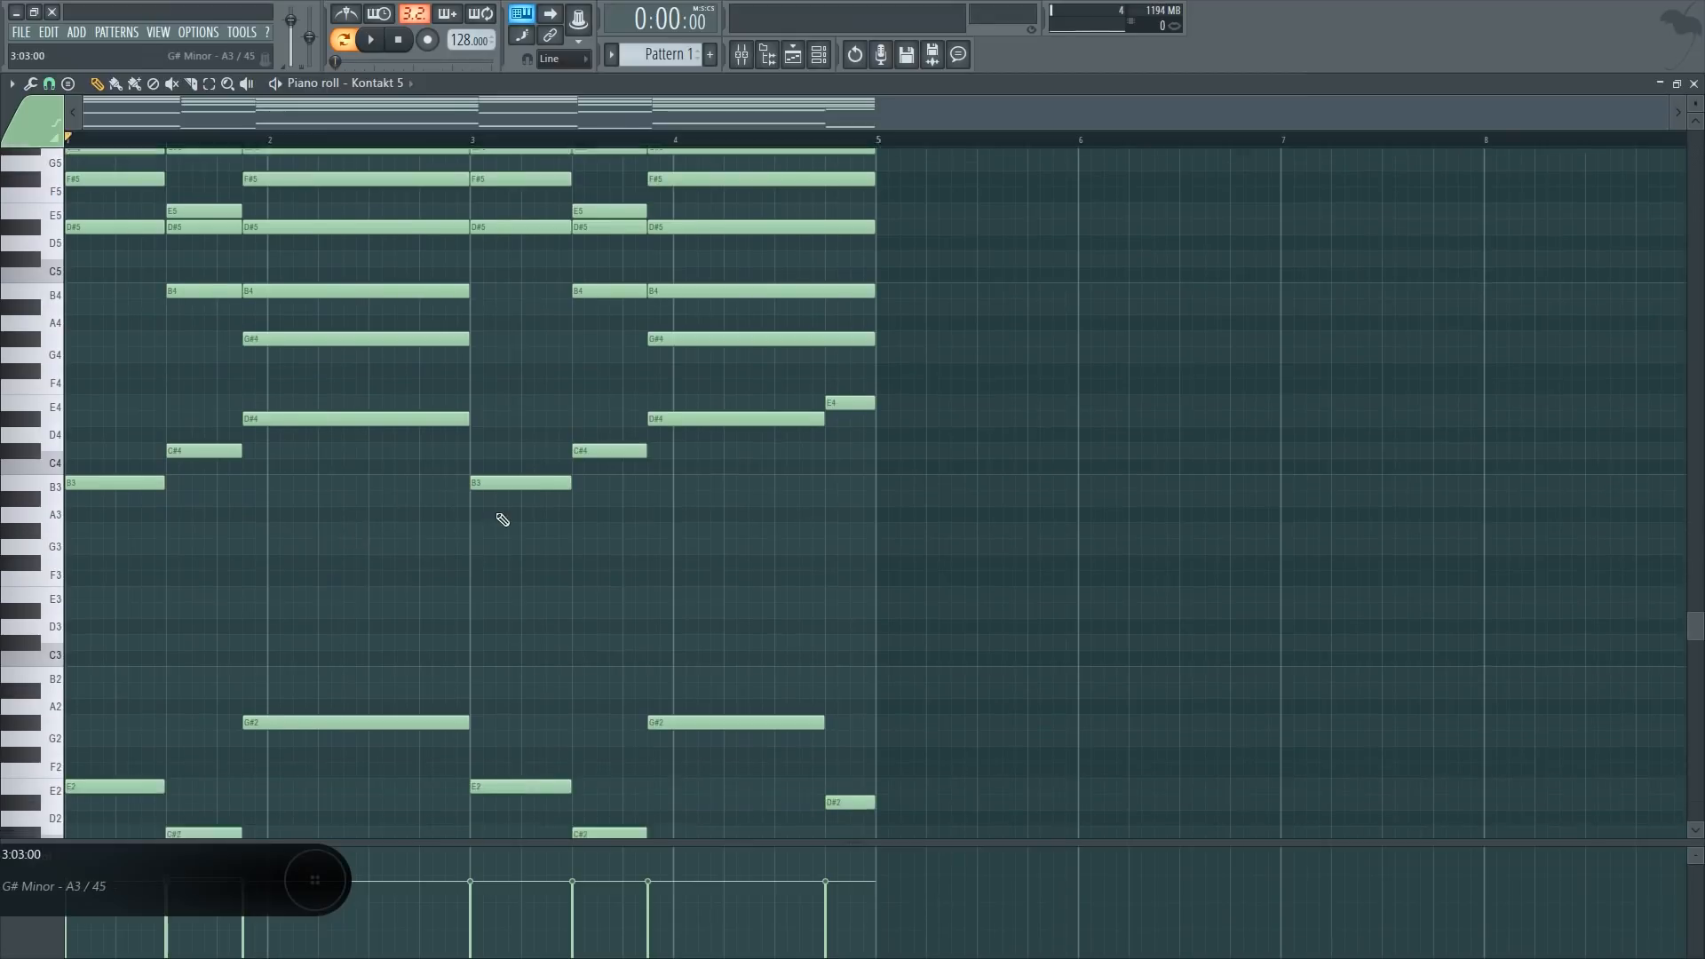
pyautogui.scroll(-2, 319, 522)
pyautogui.scroll(5, 312, 525)
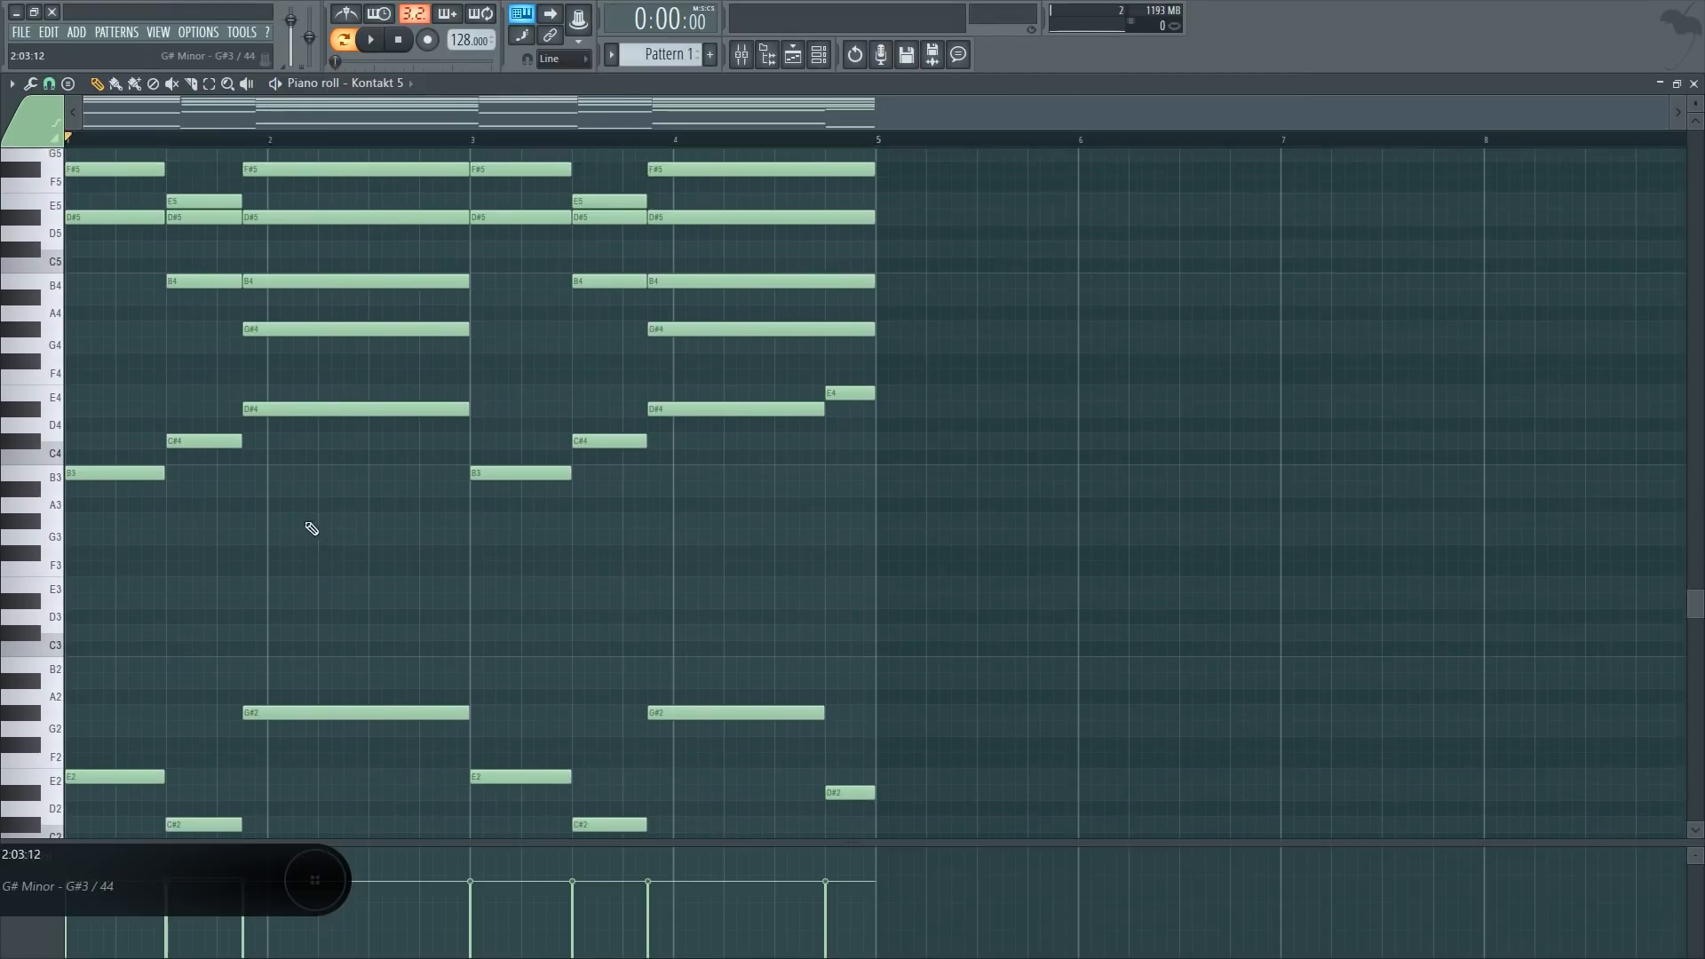
pyautogui.scroll(2, 122, 278)
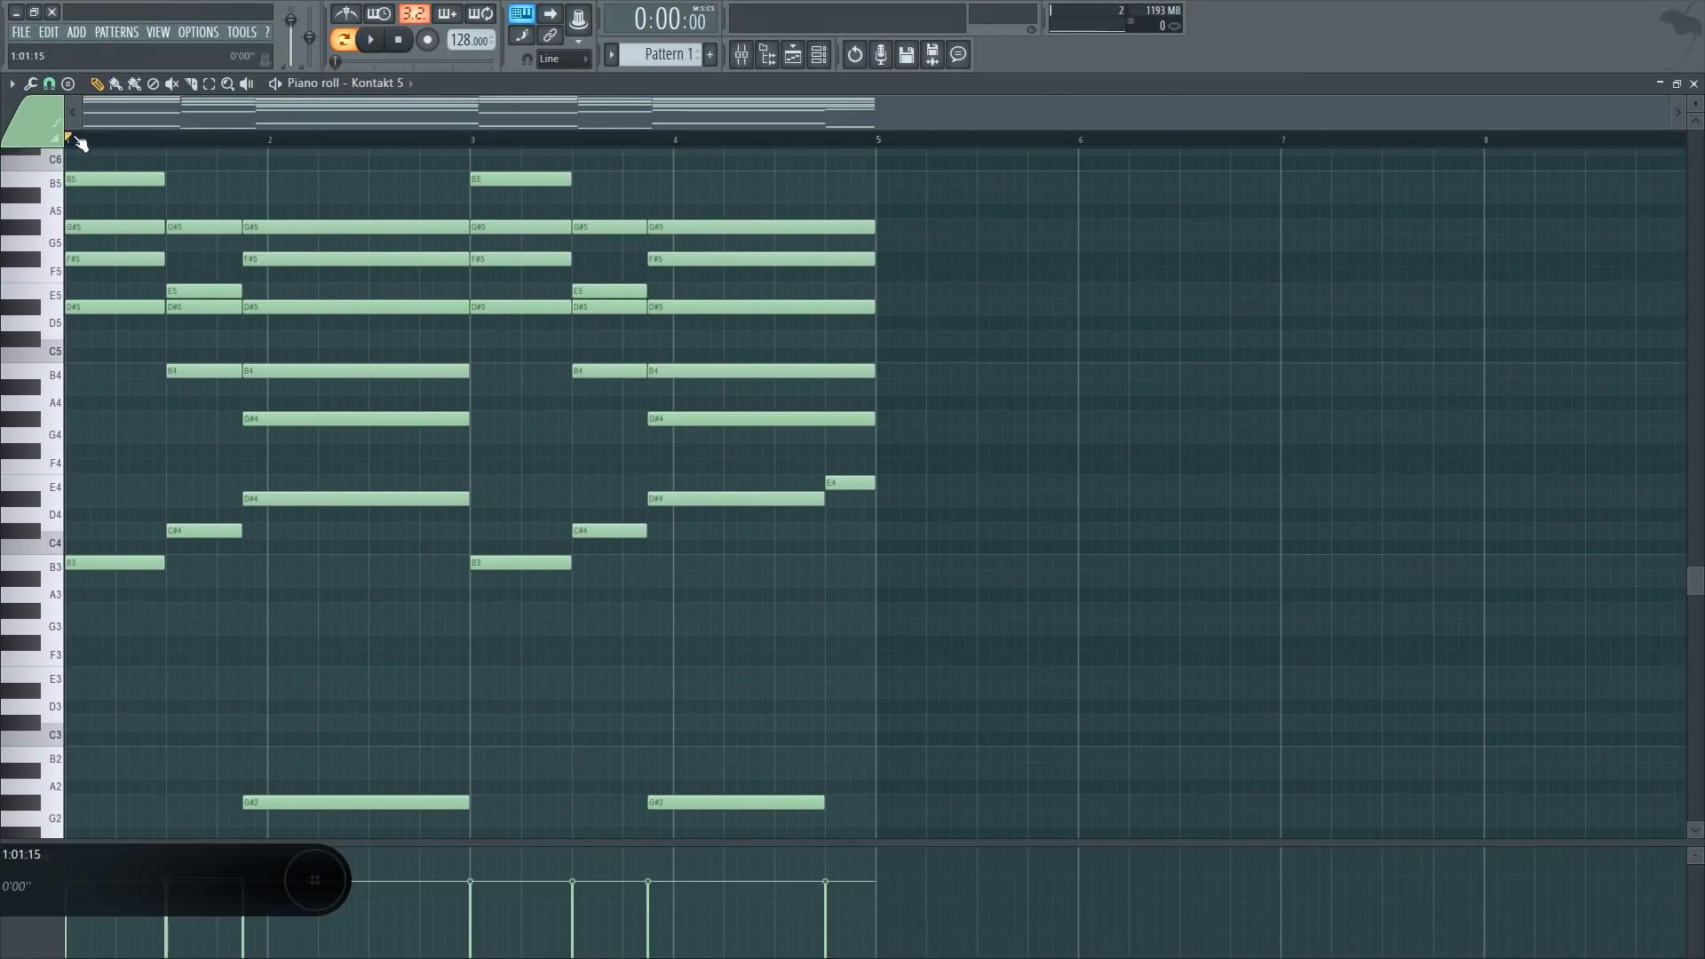
pyautogui.keyDown('ctrl'); pyautogui.scroll(3, 114, 278); pyautogui.keyUp('ctrl')
pyautogui.scroll(-5, 178, 349)
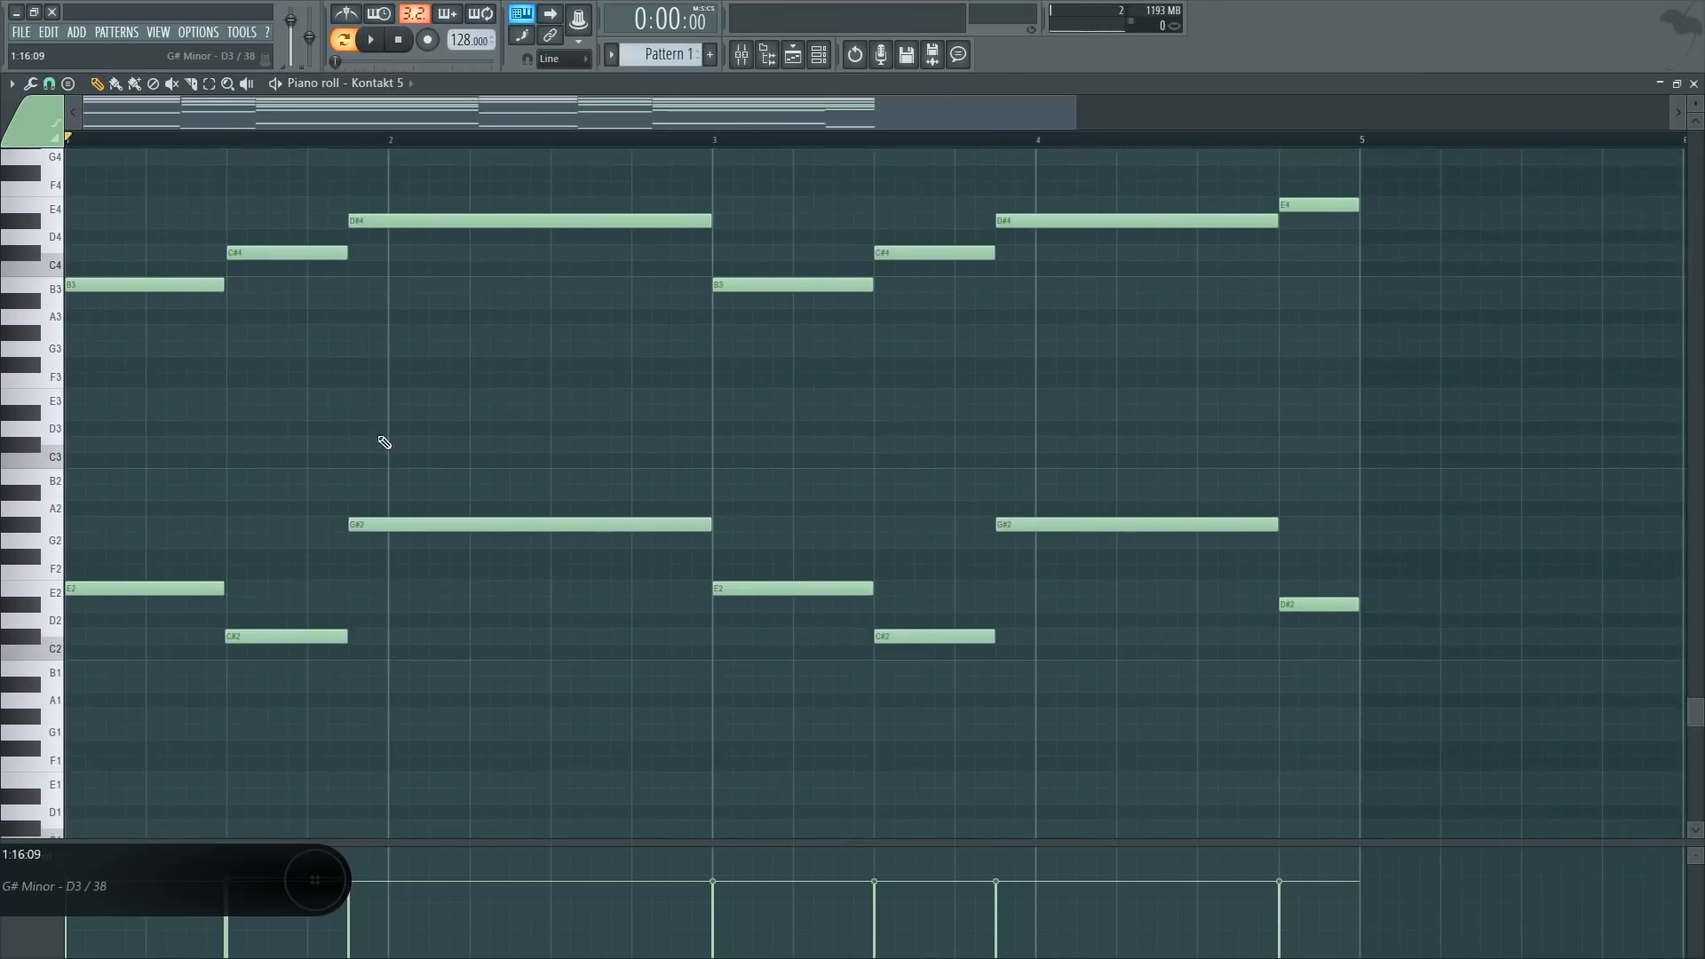
pyautogui.keyDown('ctrl'); pyautogui.scroll(-2, 383, 164); pyautogui.keyUp('ctrl')
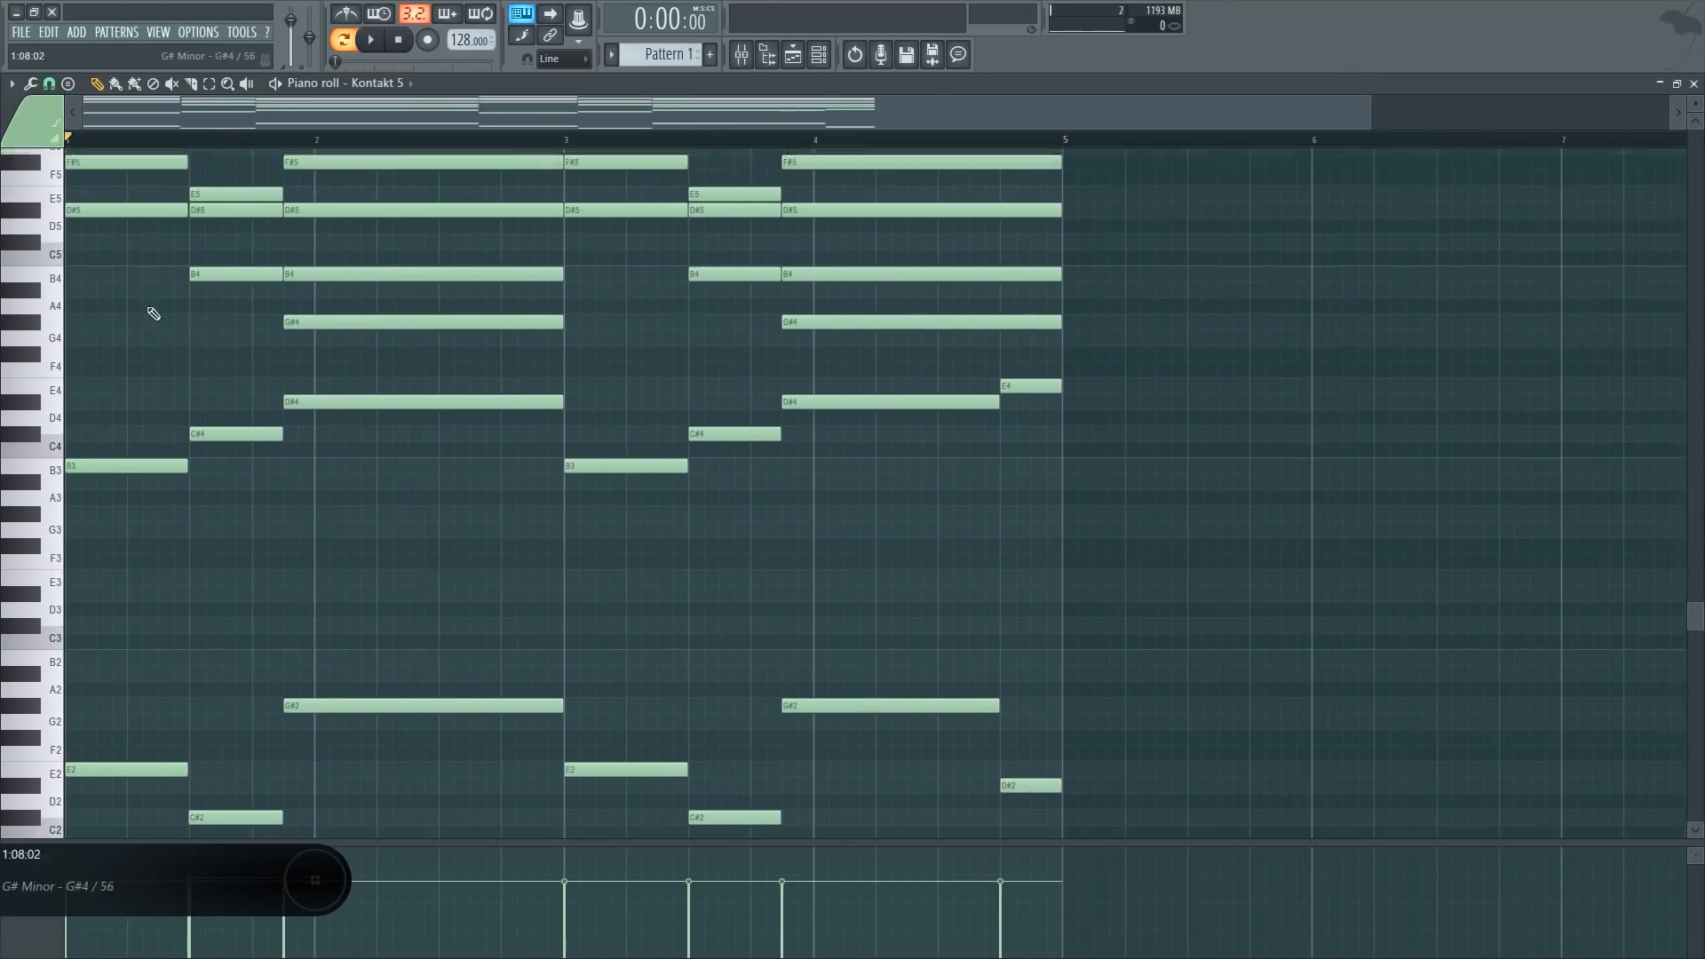
pyautogui.scroll(2, 274, 407)
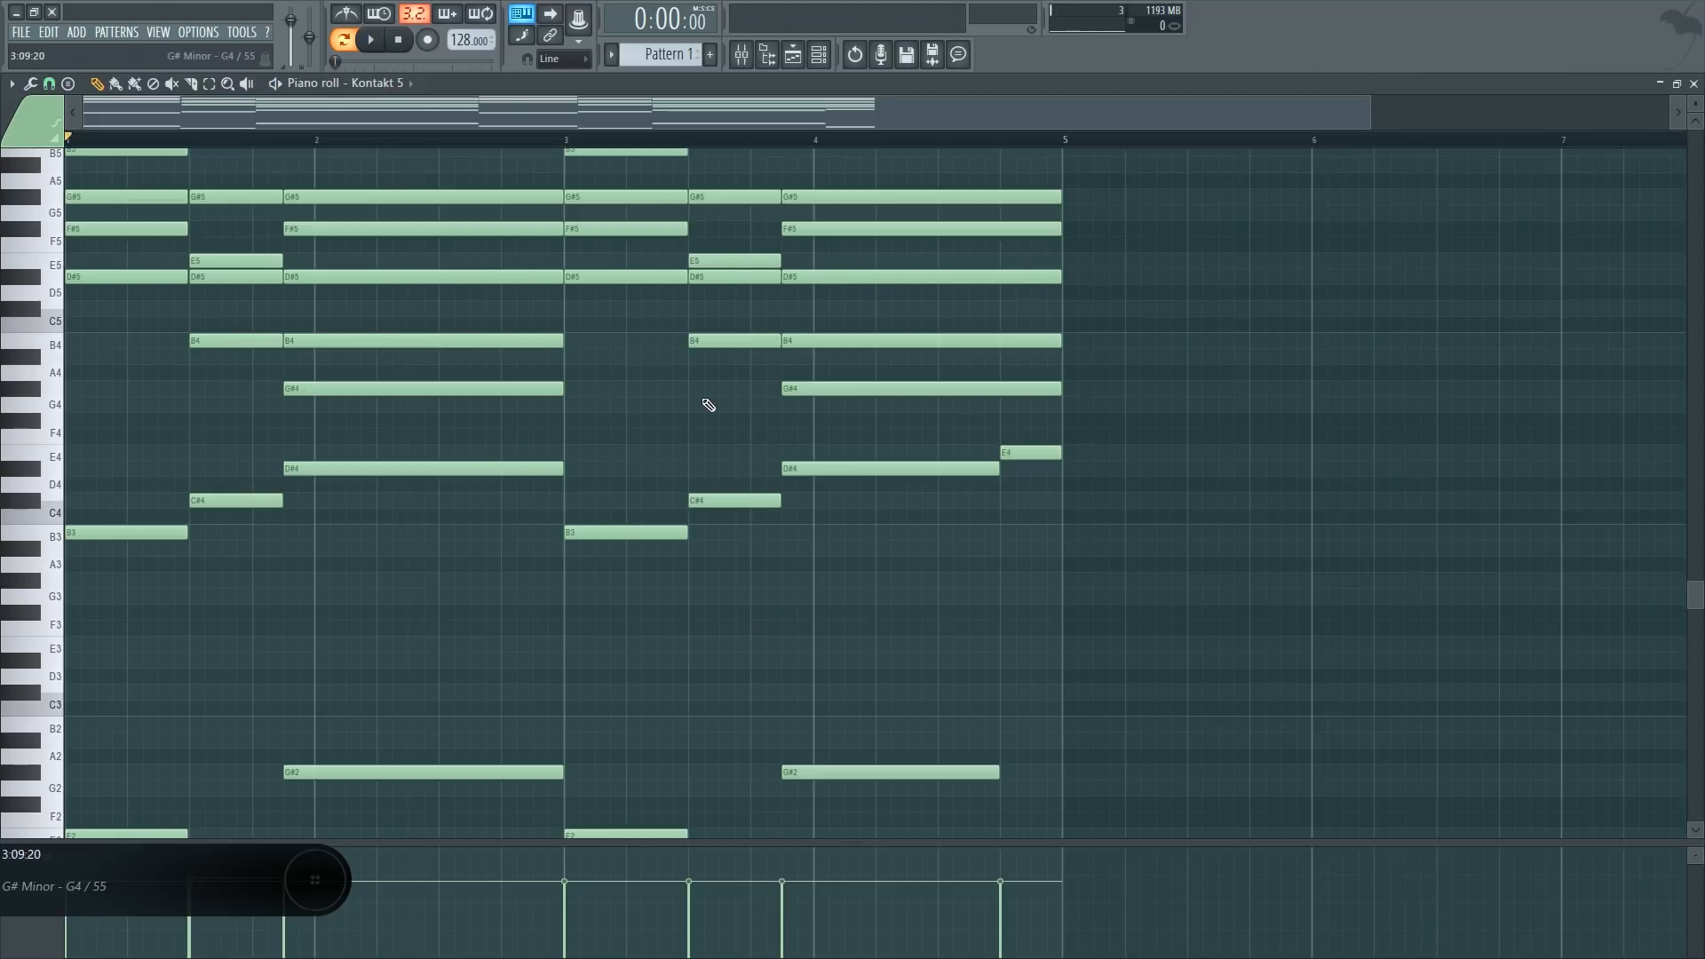
# Try deleting the D#5 notes of the second and third chords and extending the first D#5 over them, then undo it
pyautogui.rightClick(297, 281)
pyautogui.rightClick(225, 279)
pyautogui.moveTo(184, 280); pyautogui.dragTo(536, 298)
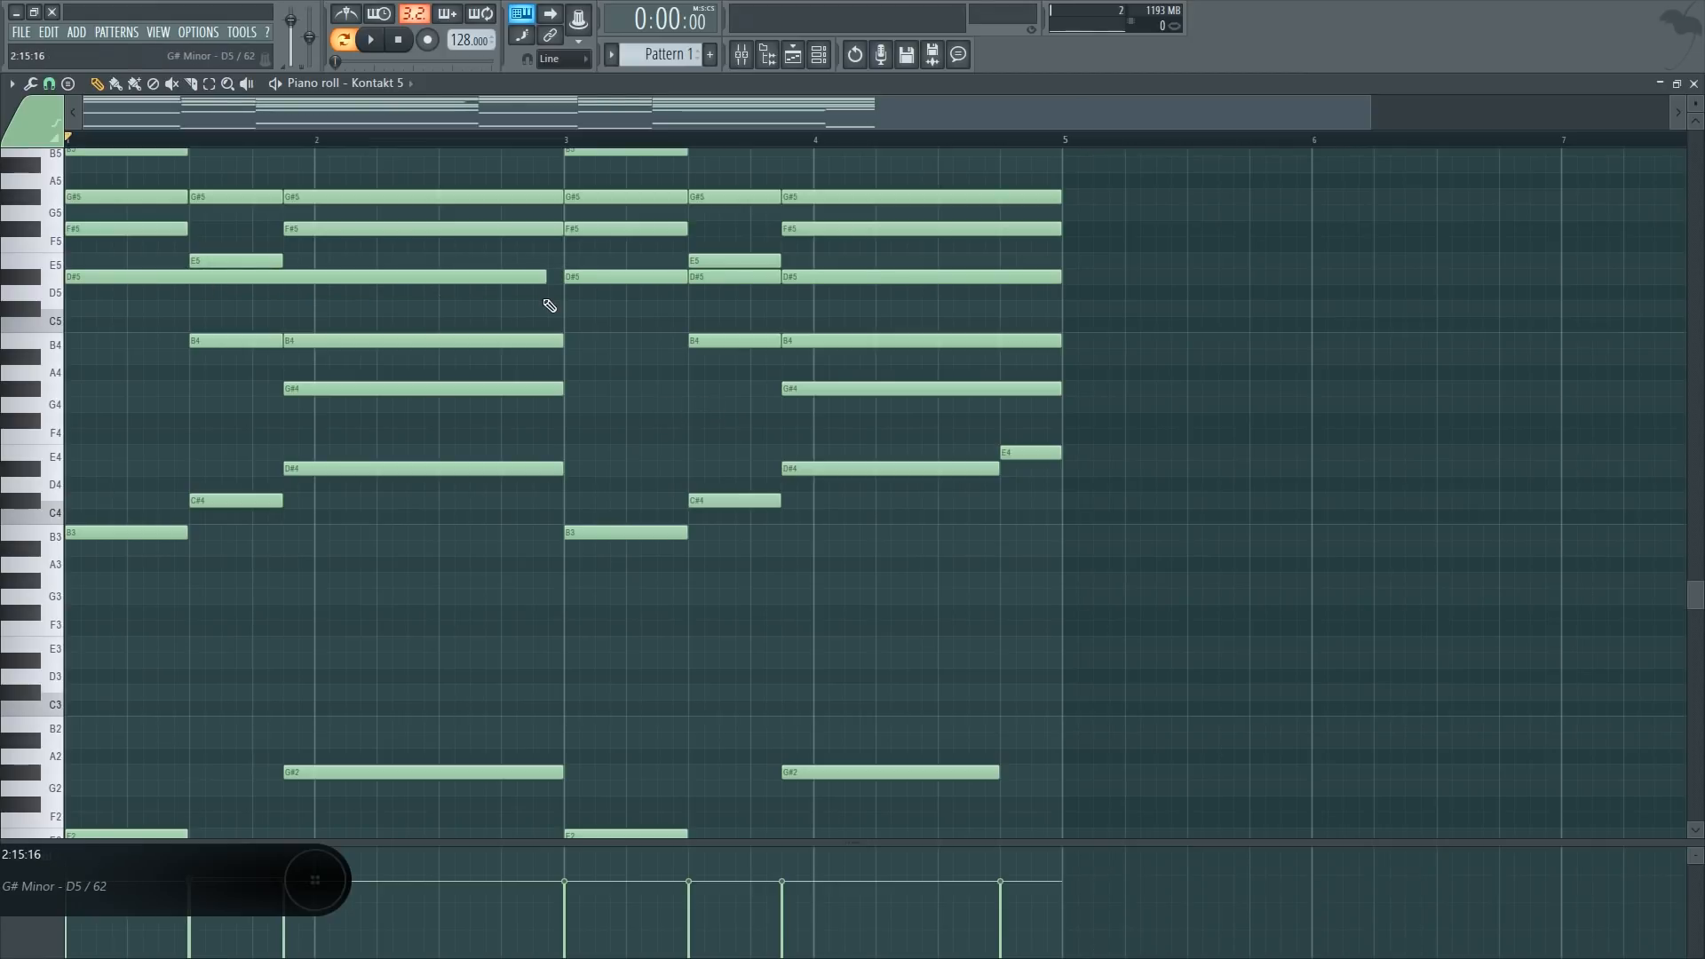
pyautogui.hotkey('ctrl', 'z')
pyautogui.hotkey('ctrl', 'z')
pyautogui.hotkey('ctrl', 'alt', 'z')
pyautogui.hotkey('ctrl', 'alt', 'z')
pyautogui.hotkey('ctrl', 'alt', 'z')
pyautogui.hotkey('ctrl', 'f')
pyautogui.press('Escape')
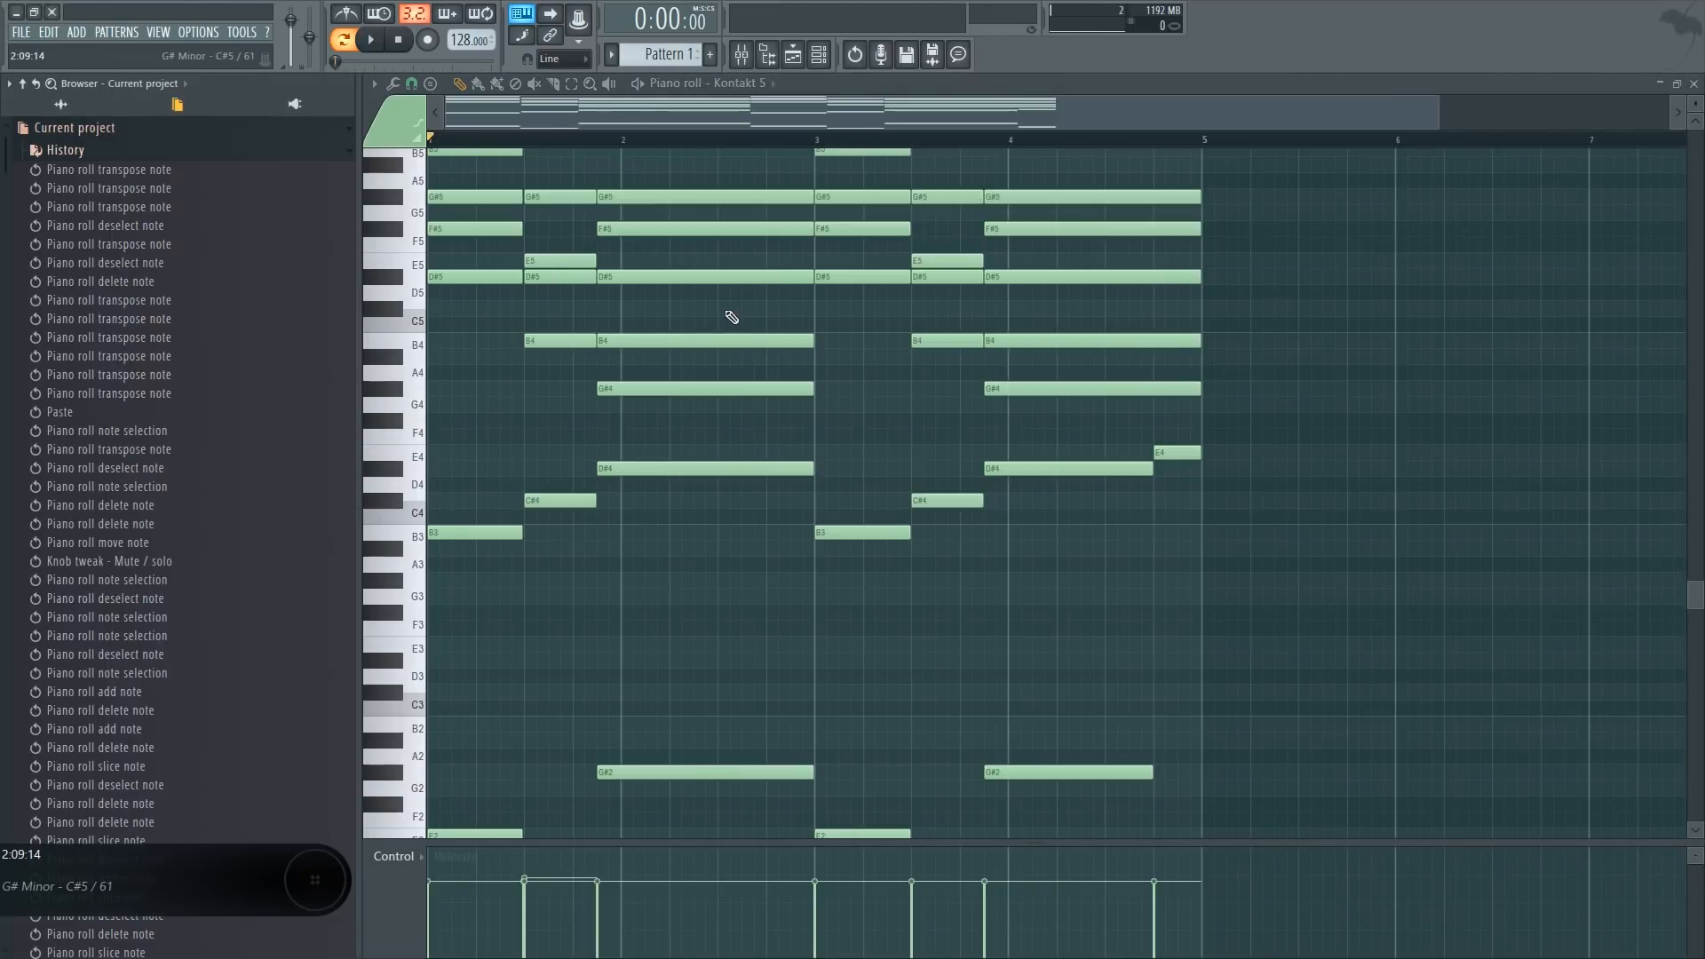
# Try gluing adjacent same-pitch notes across the whole progression, hide the browser, and undo the glue
pyautogui.keyDown('ctrl'); pyautogui.rightClick(726, 311); pyautogui.keyUp('ctrl')
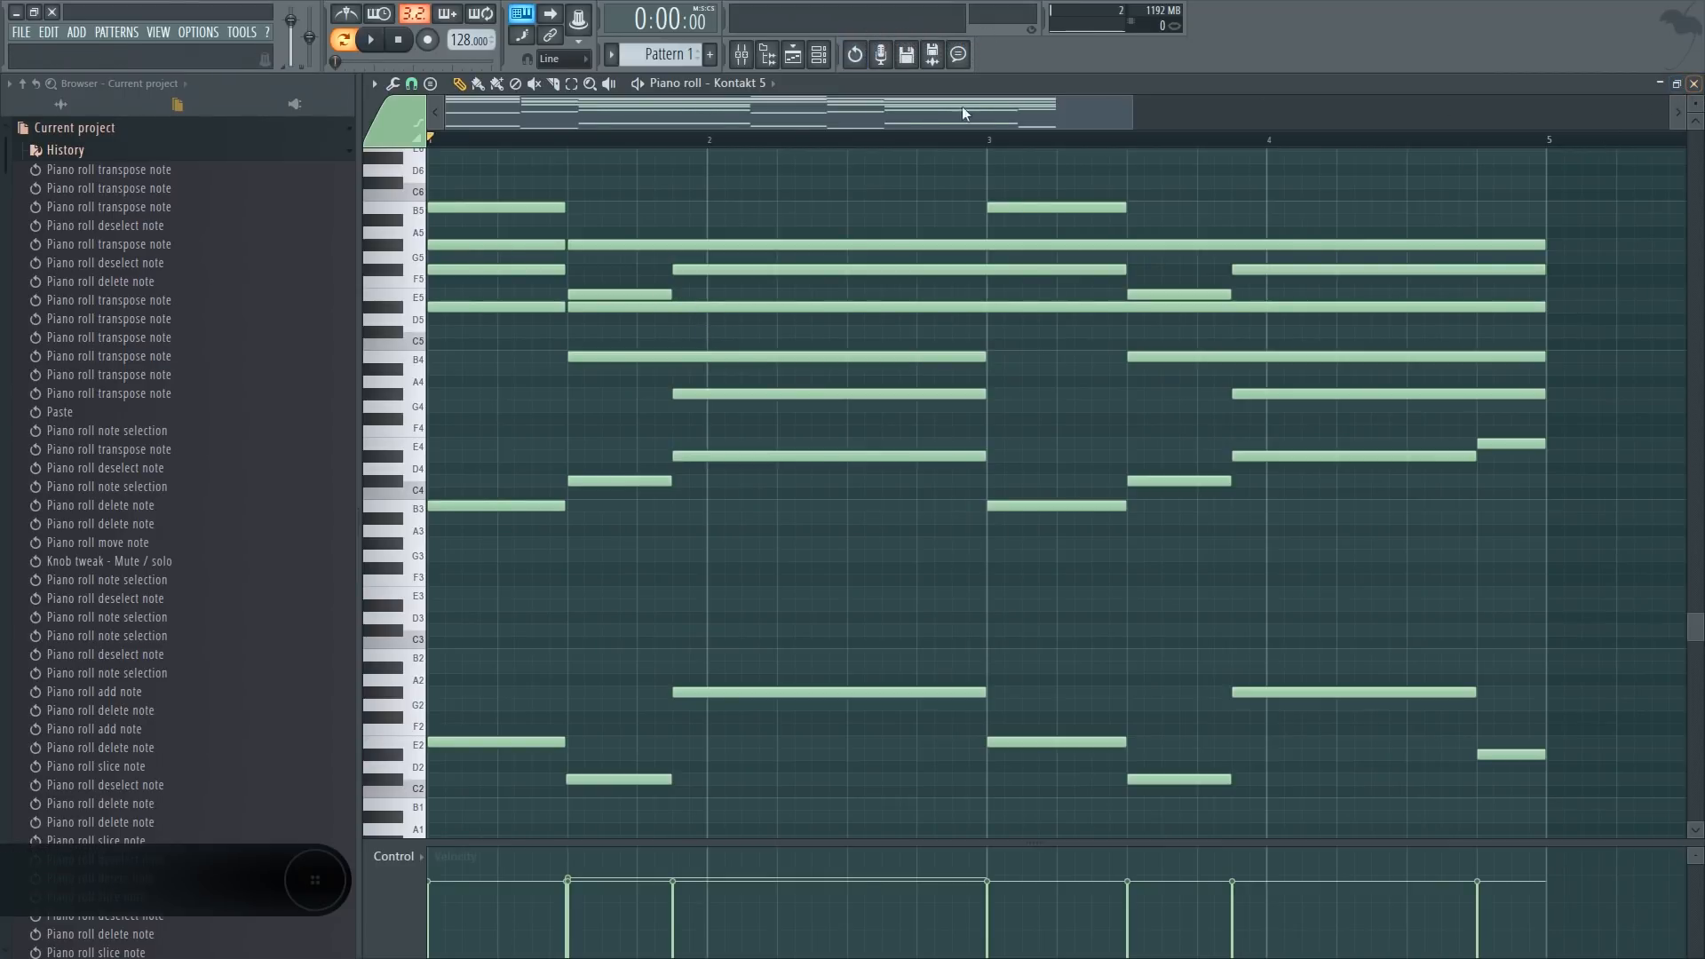
pyautogui.click(767, 54)
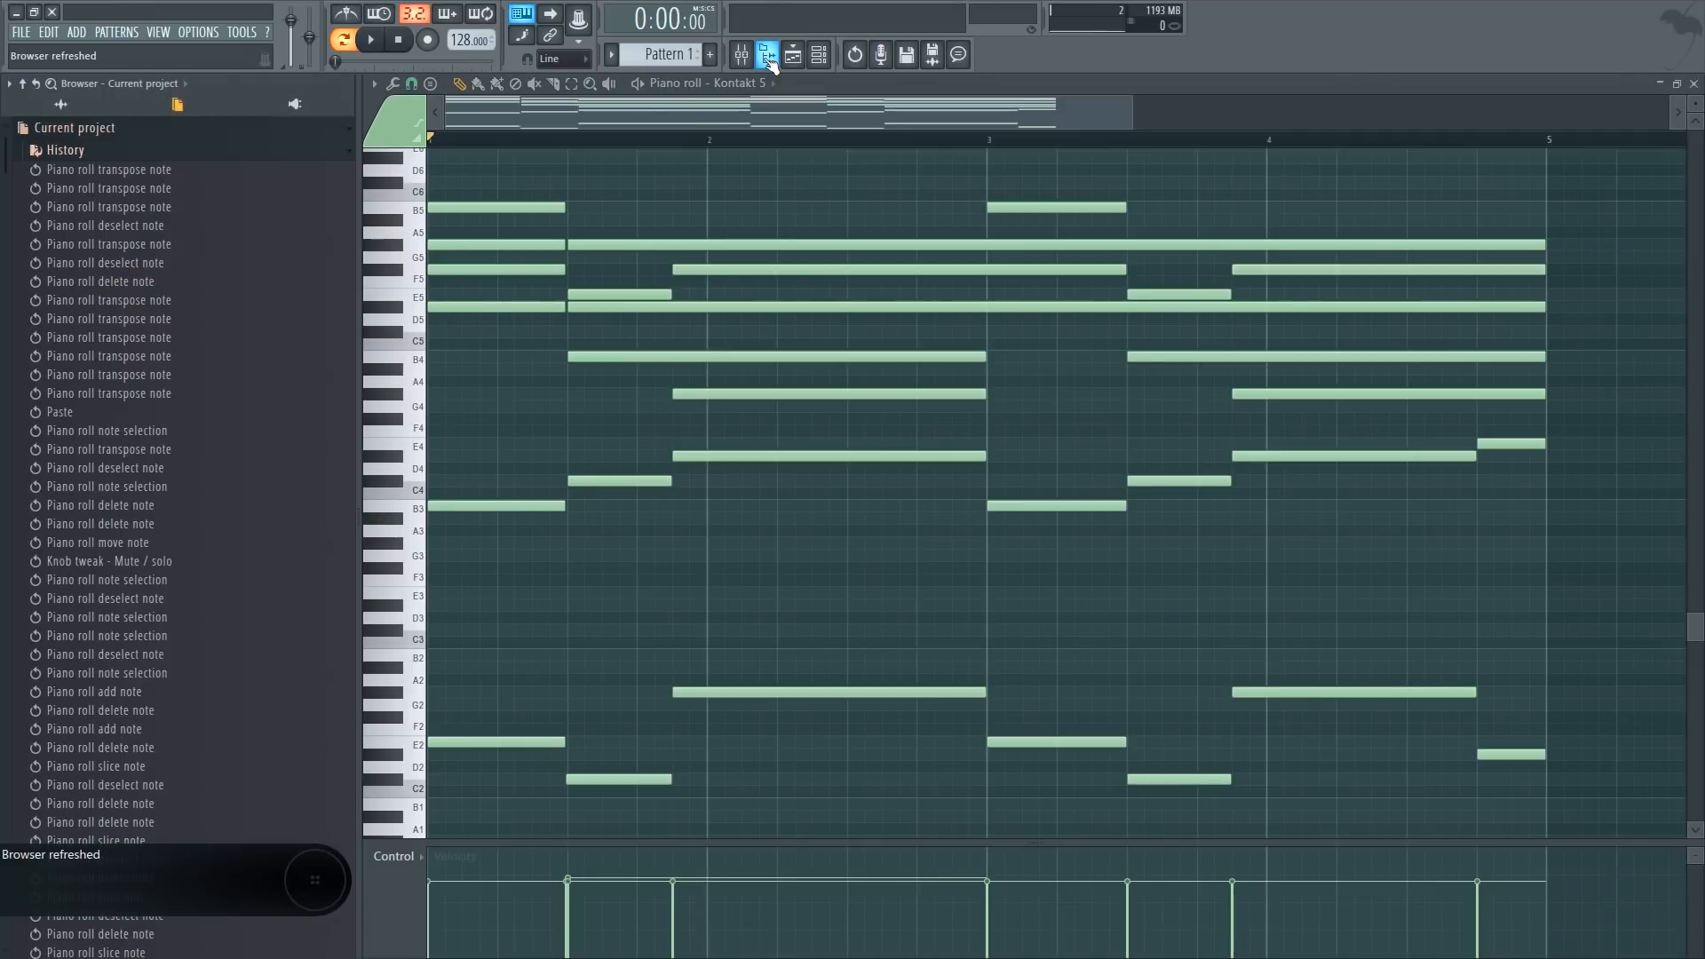
pyautogui.scroll(4, 352, 150)
pyautogui.hotkey('ctrl', 'z')
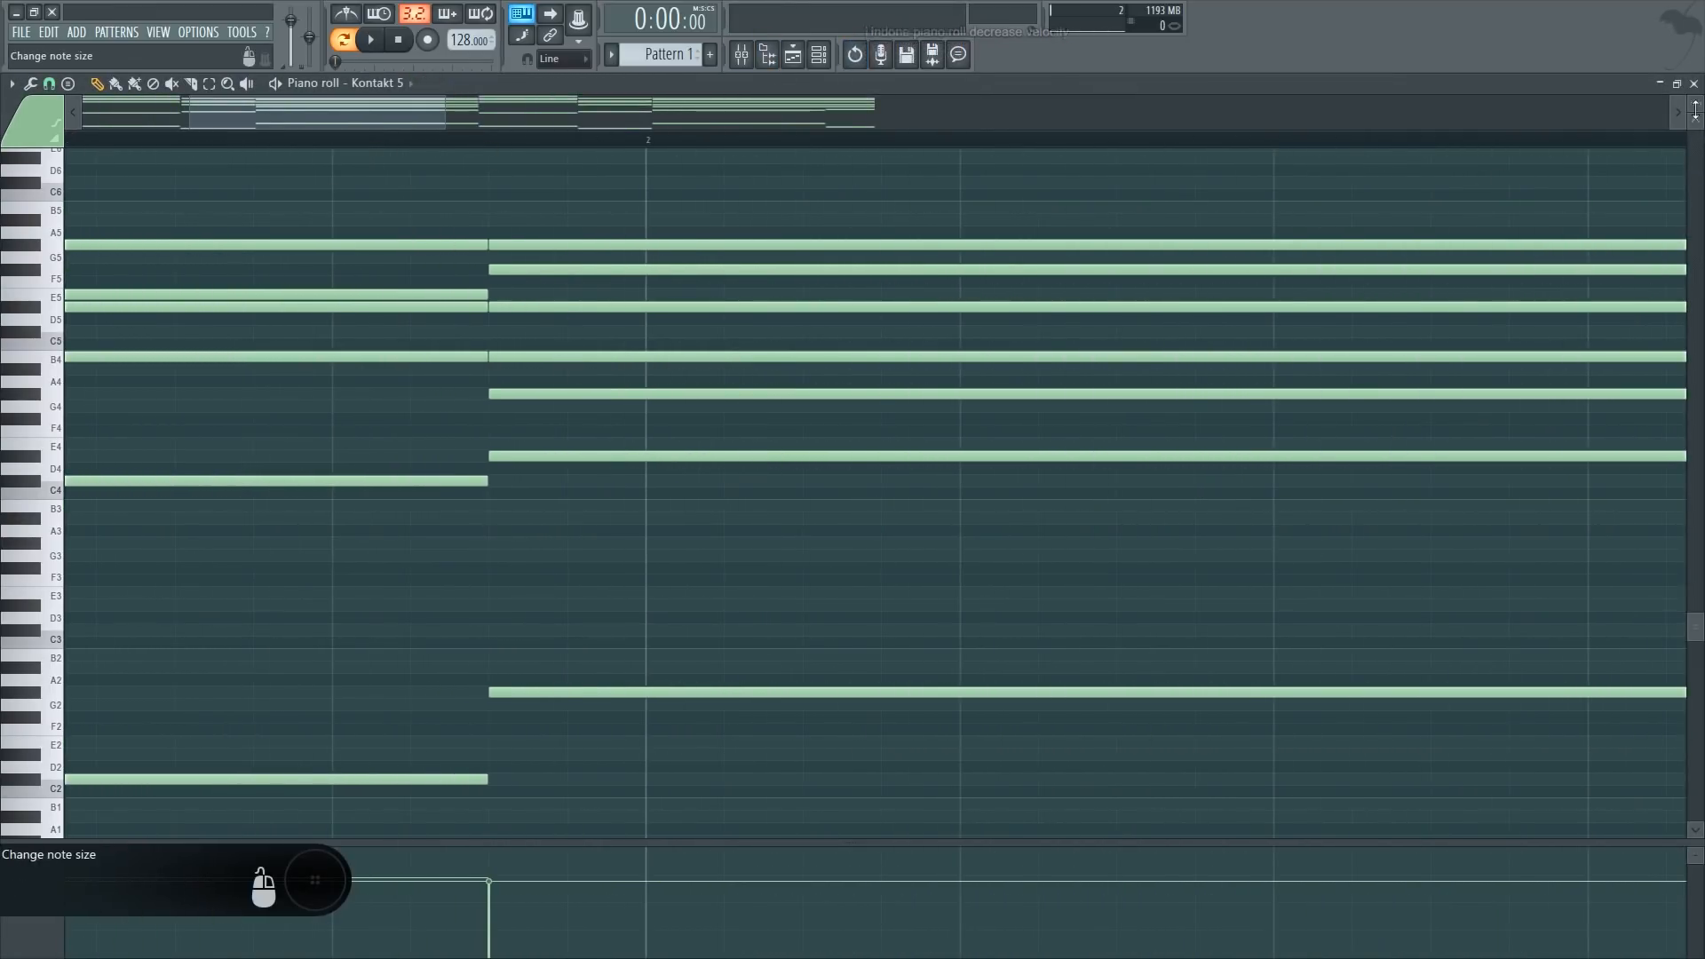
# Glue the touching same-pitch notes at the boundary between the second and third chords into continuous notes
pyautogui.moveTo(1695, 105); pyautogui.dragTo(1694, 96)
pyautogui.scroll(3, 493, 146)
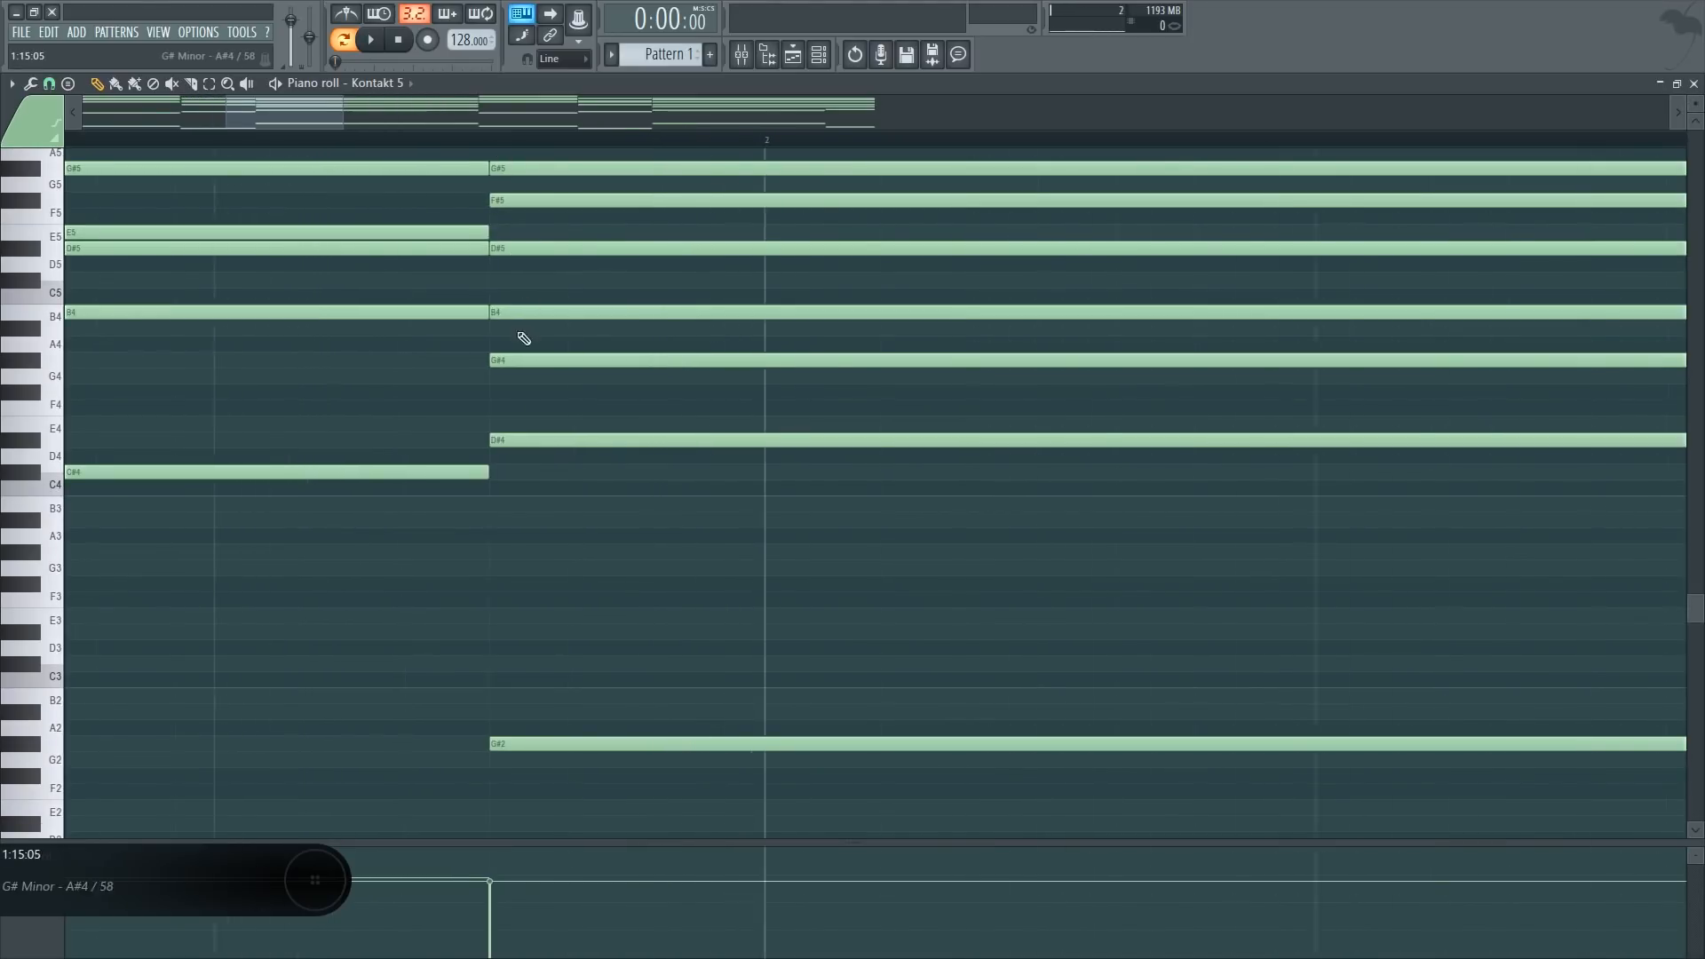
pyautogui.scroll(3, 522, 341)
pyautogui.hotkey('ctrl', 'g')
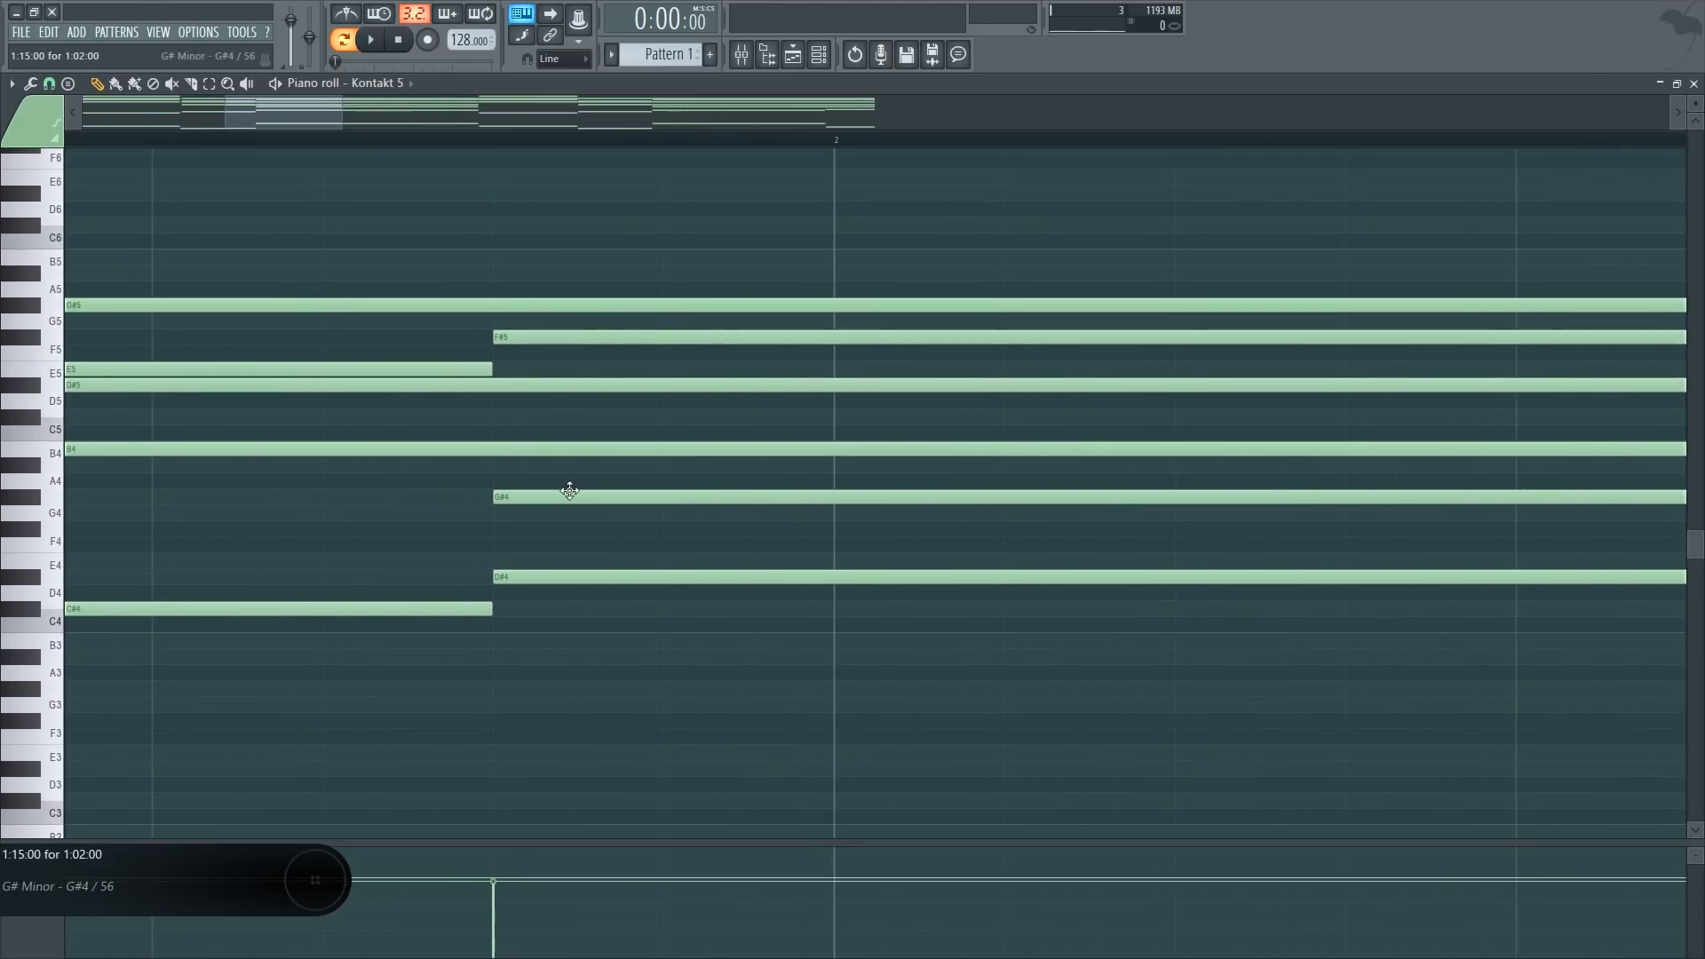
# Split the glued G#5, D#5 and B4 notes again at the boundary between the second and third chords
pyautogui.scroll(-5, 494, 156)
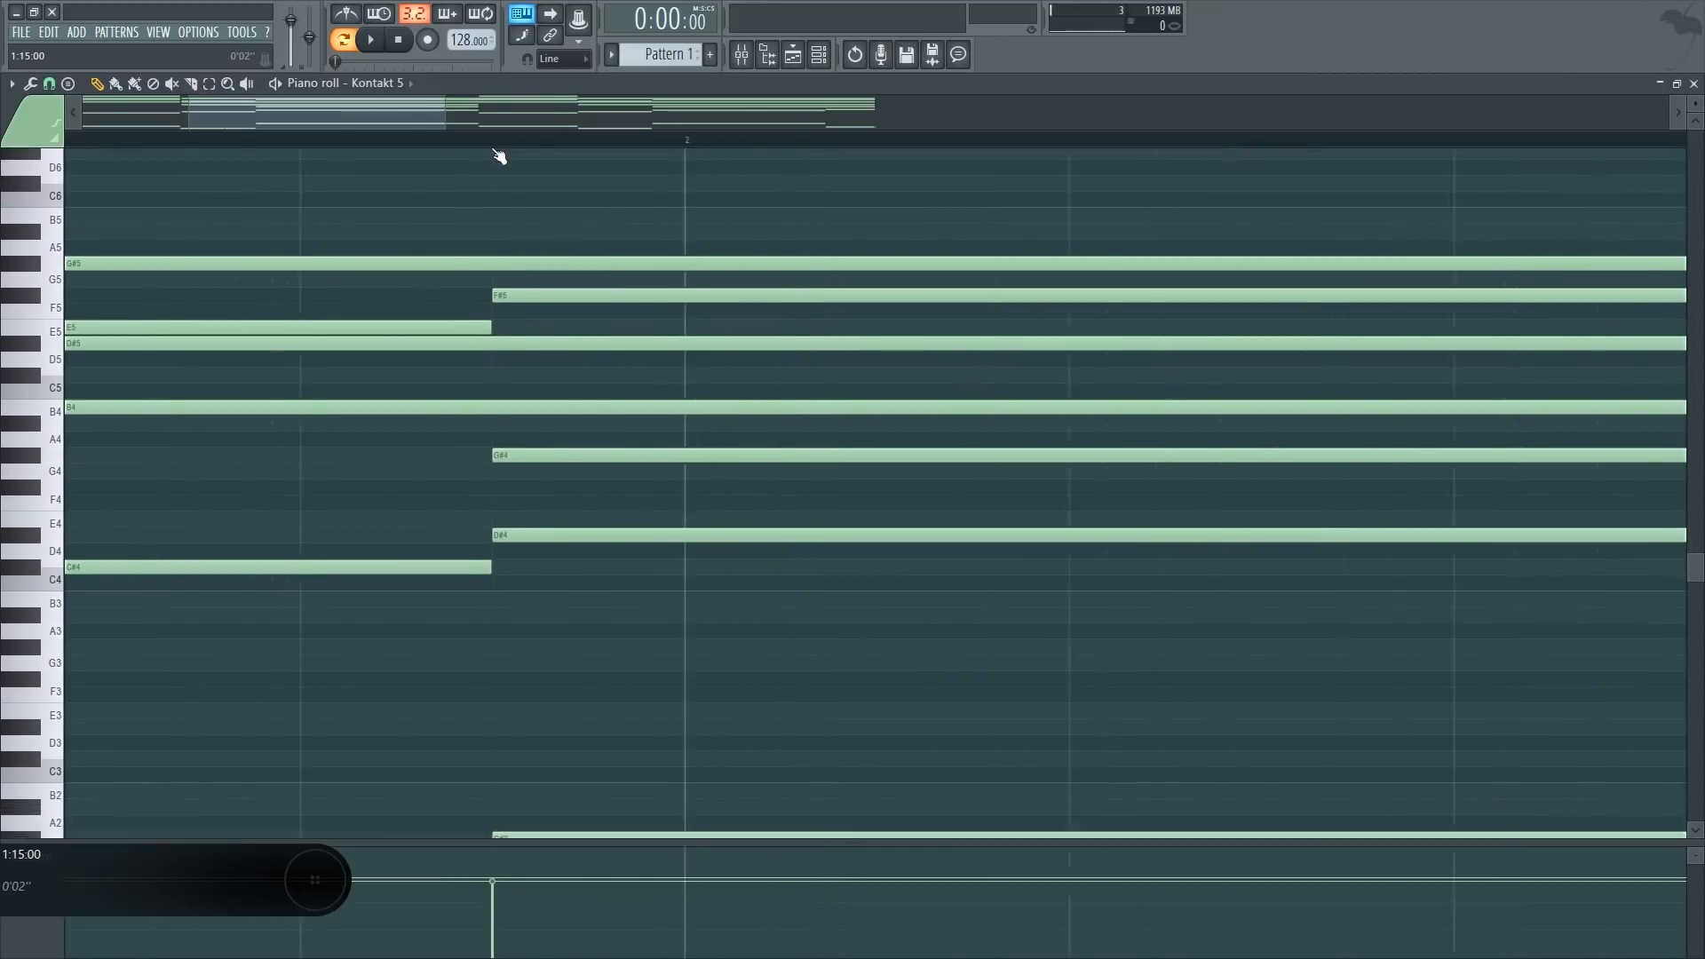
pyautogui.scroll(-4, 647, 514)
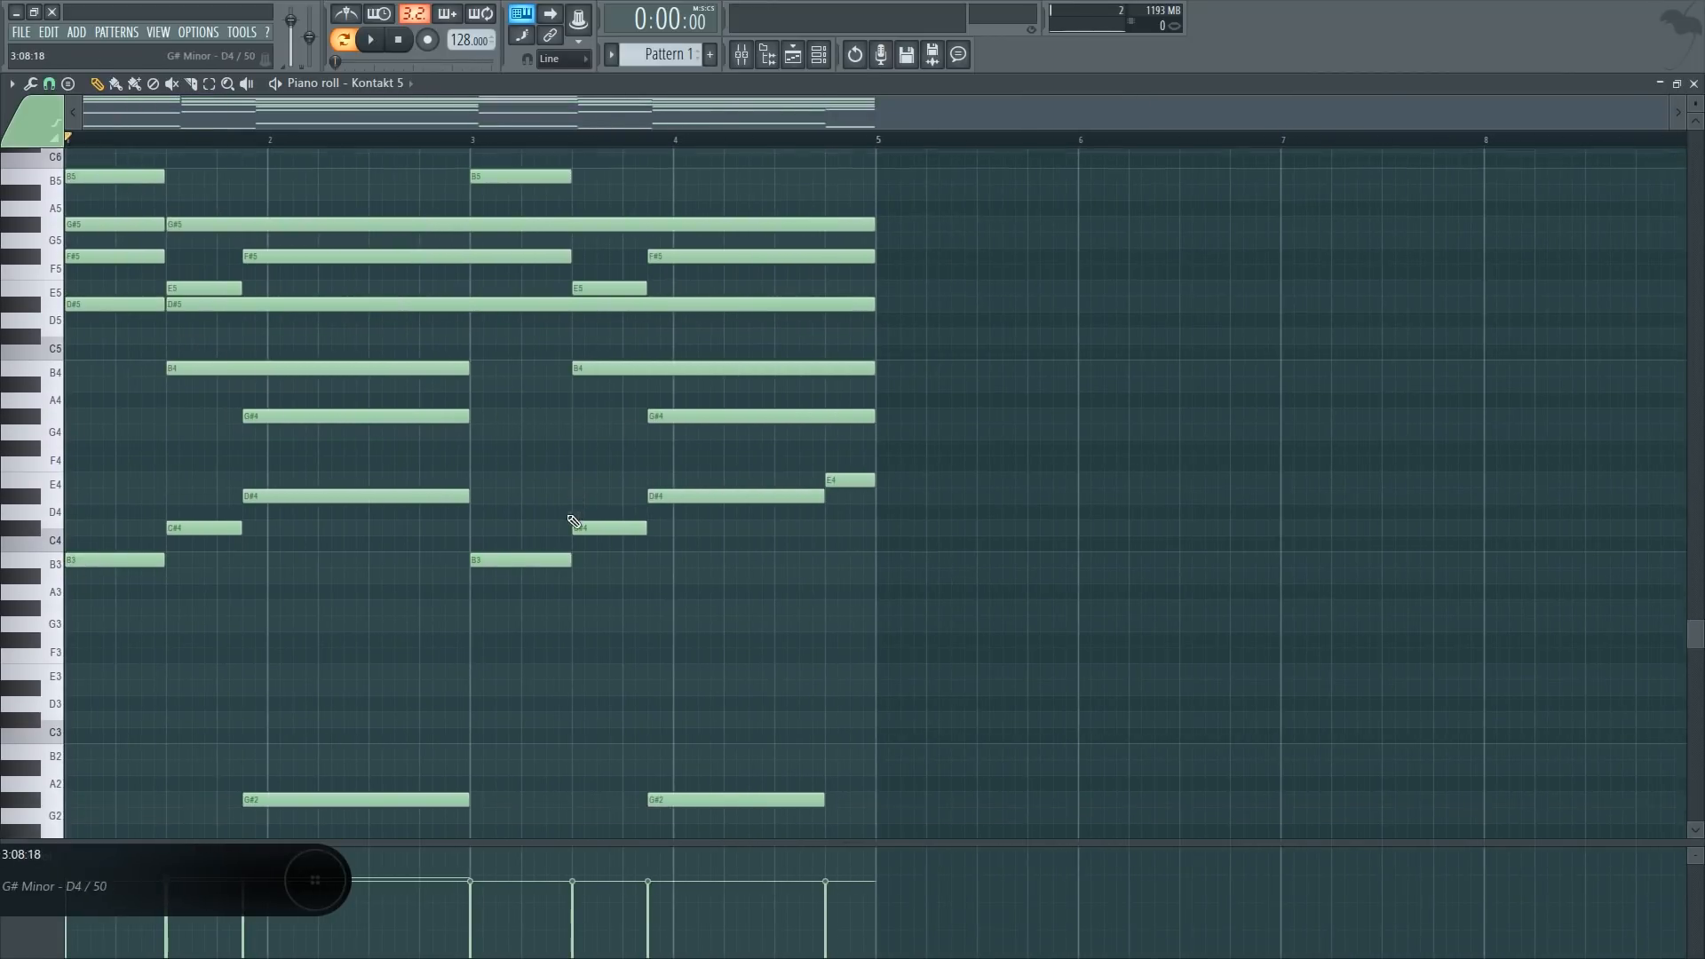
pyautogui.scroll(4, 416, 544)
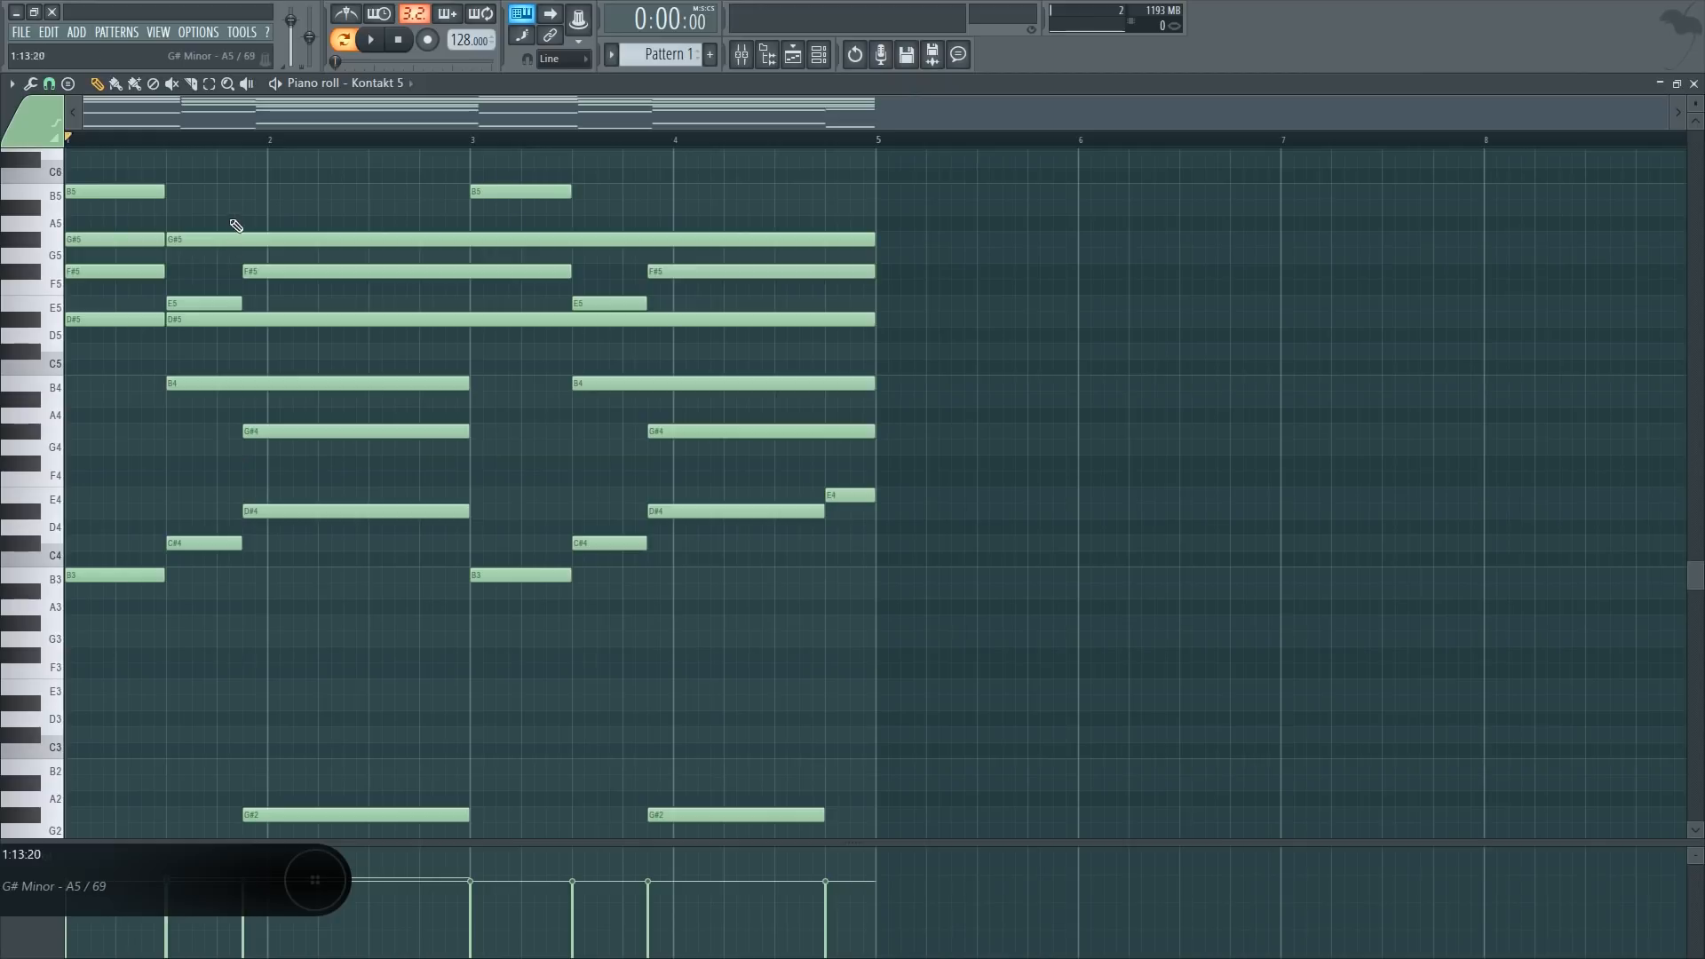
pyautogui.moveTo(254, 363); pyautogui.dragTo(254, 454)
pyautogui.moveTo(254, 454); pyautogui.dragTo(248, 450)
pyautogui.scroll(-3, 657, 373)
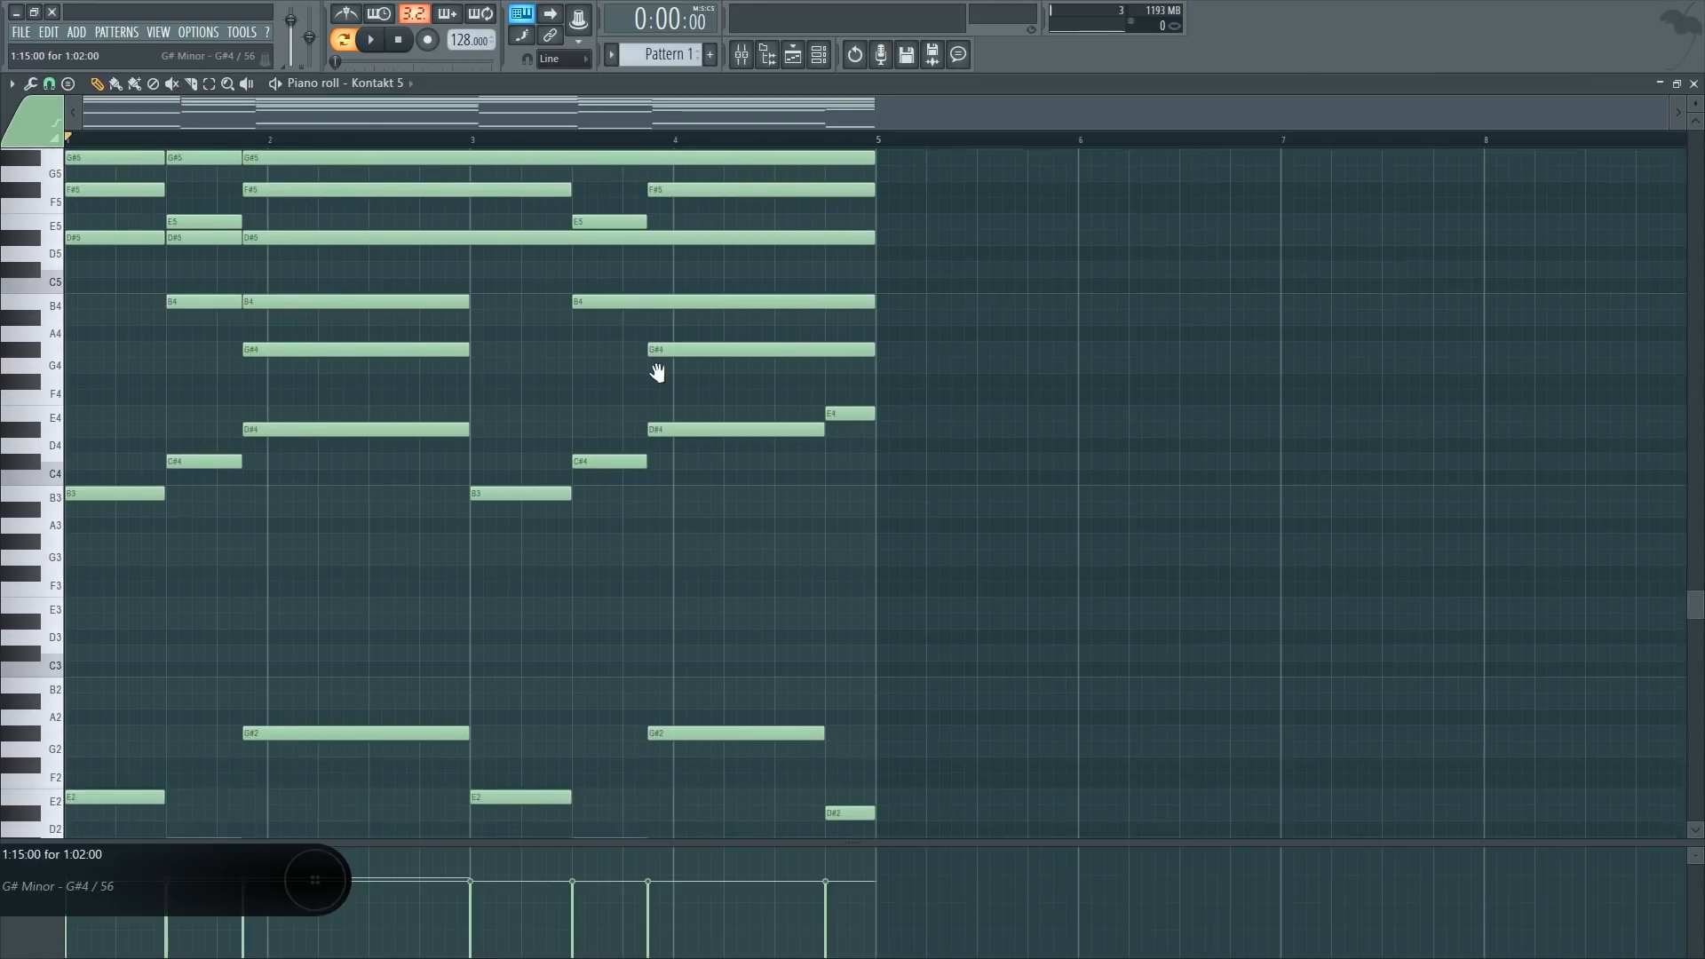
# Try selecting all chord notes above the bass line and removing the second chord's E5 from the selection, then clear the selection
pyautogui.scroll(-7, 438, 487)
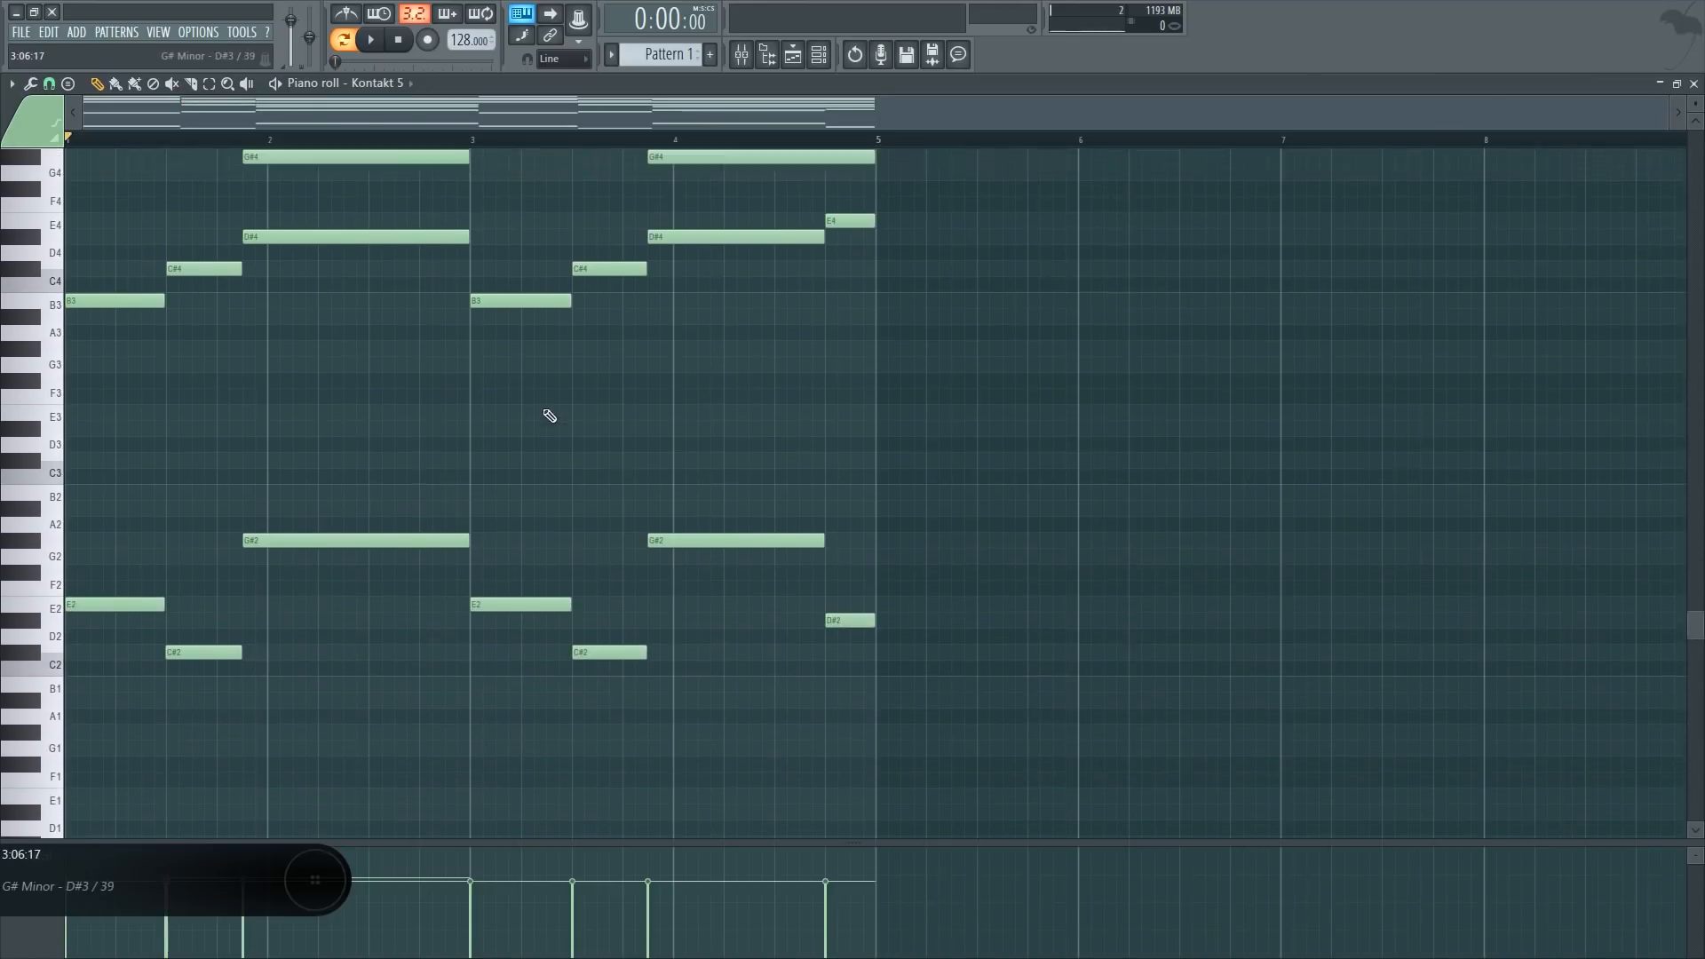
pyautogui.scroll(6, 549, 415)
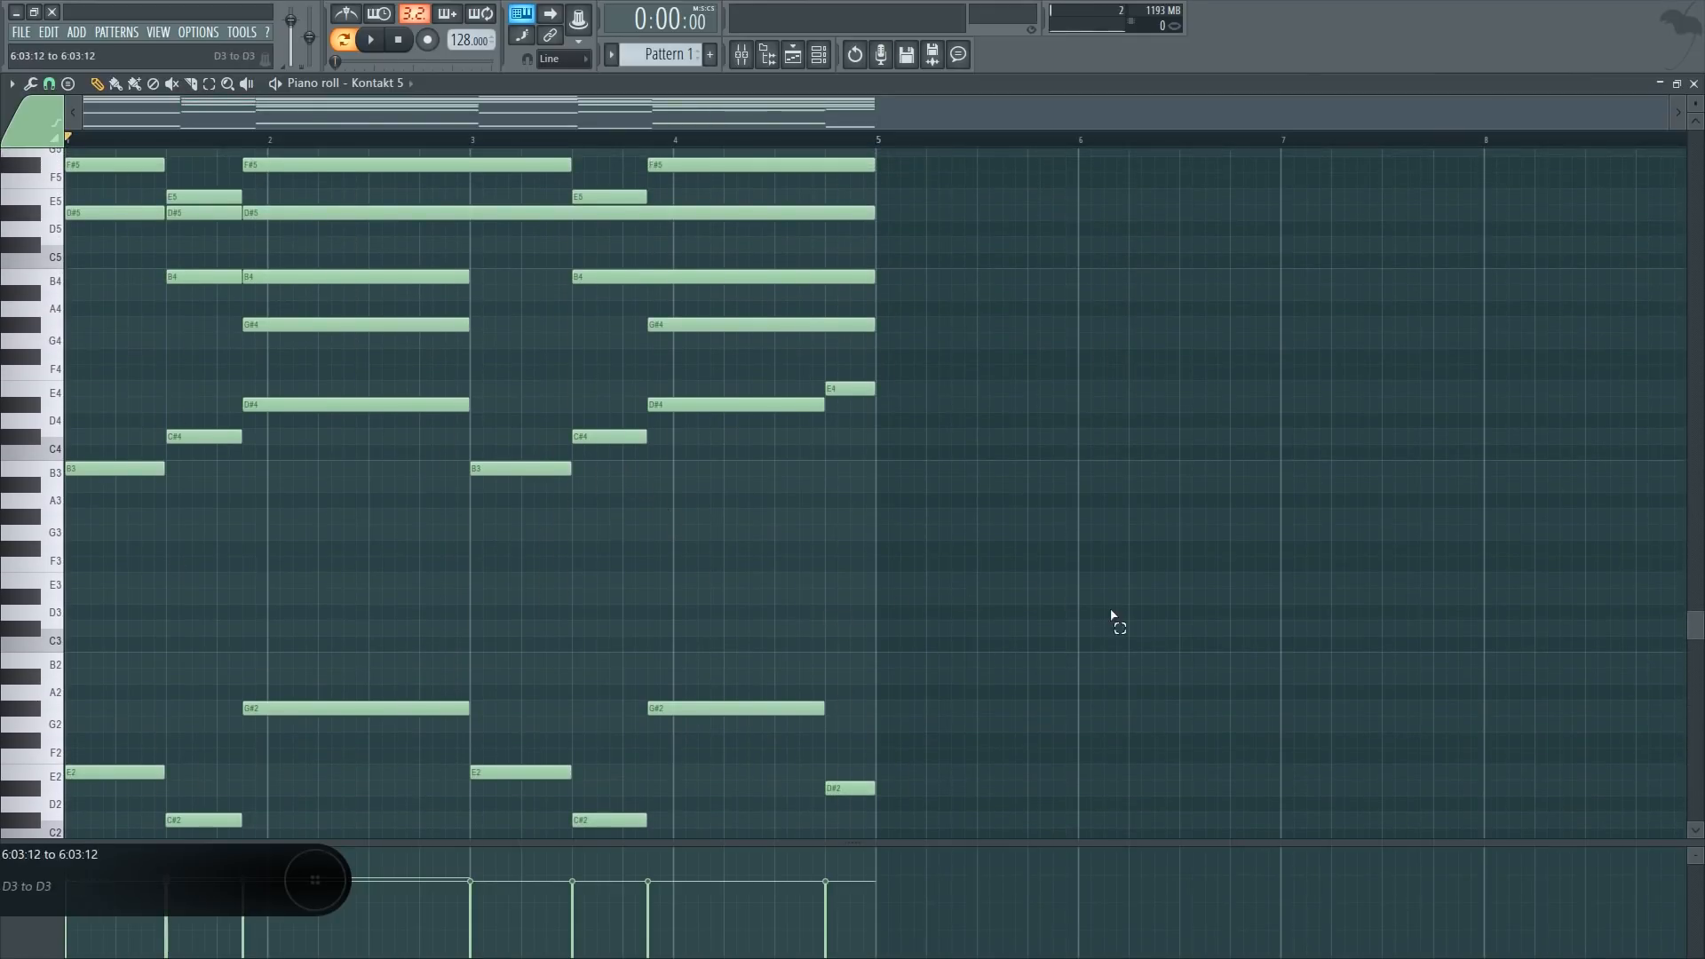
pyautogui.moveTo(1112, 615); pyautogui.dragTo(69, 461)
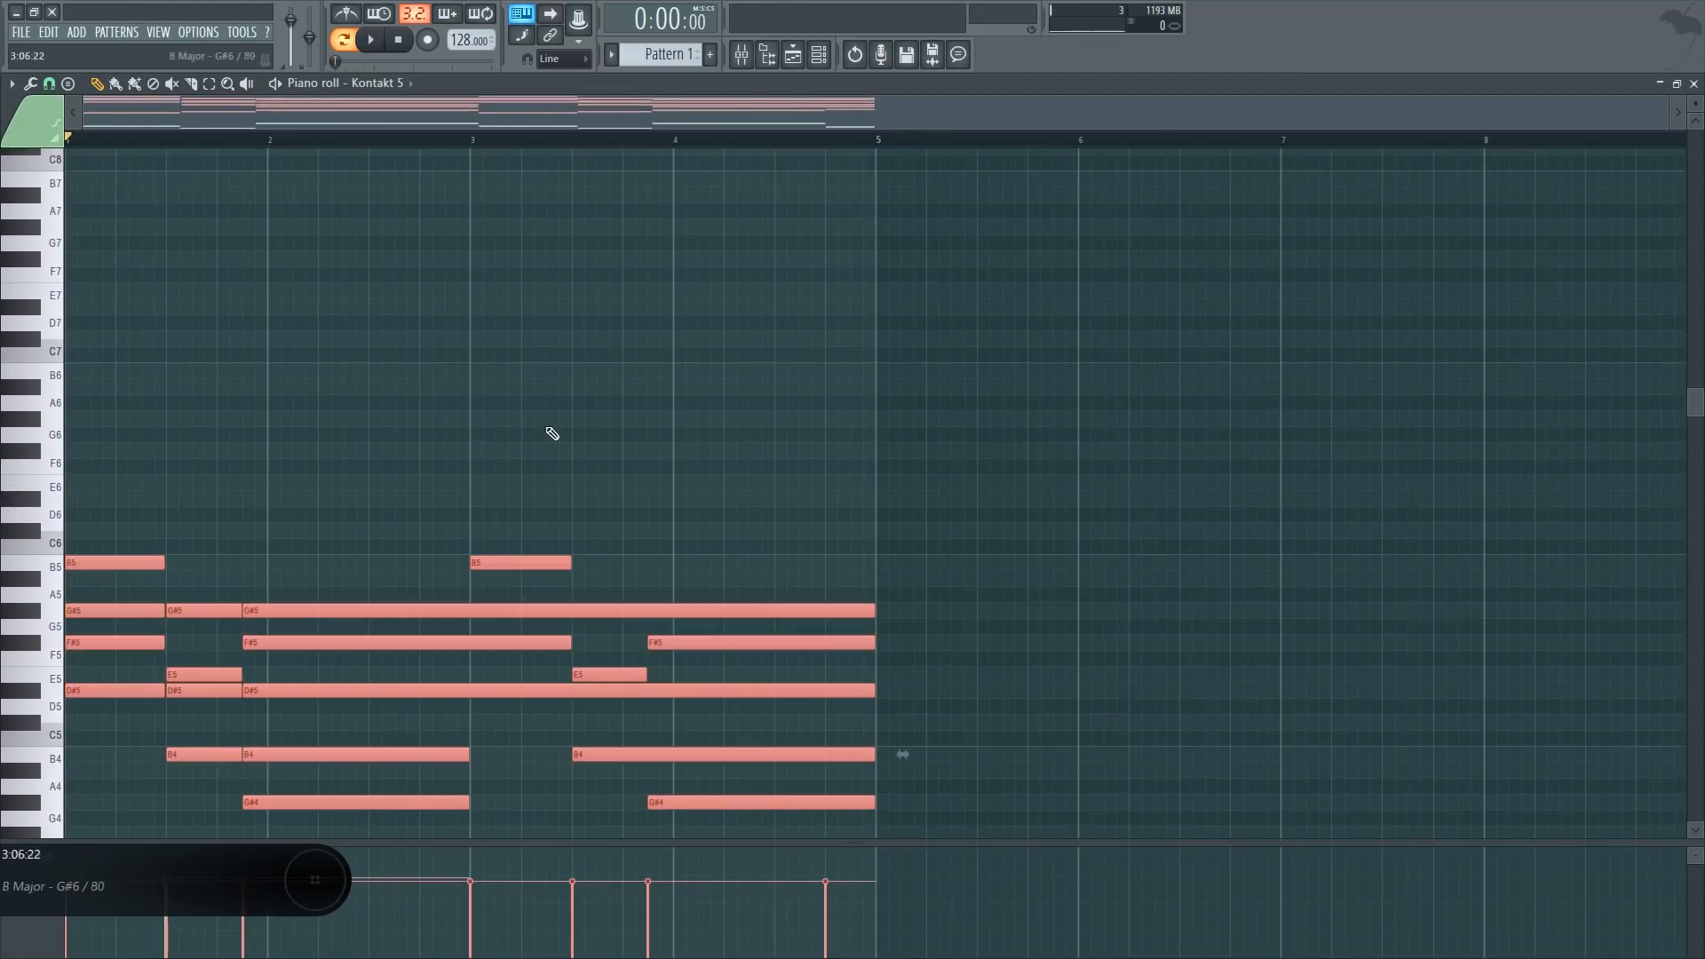
pyautogui.scroll(-12, 551, 433)
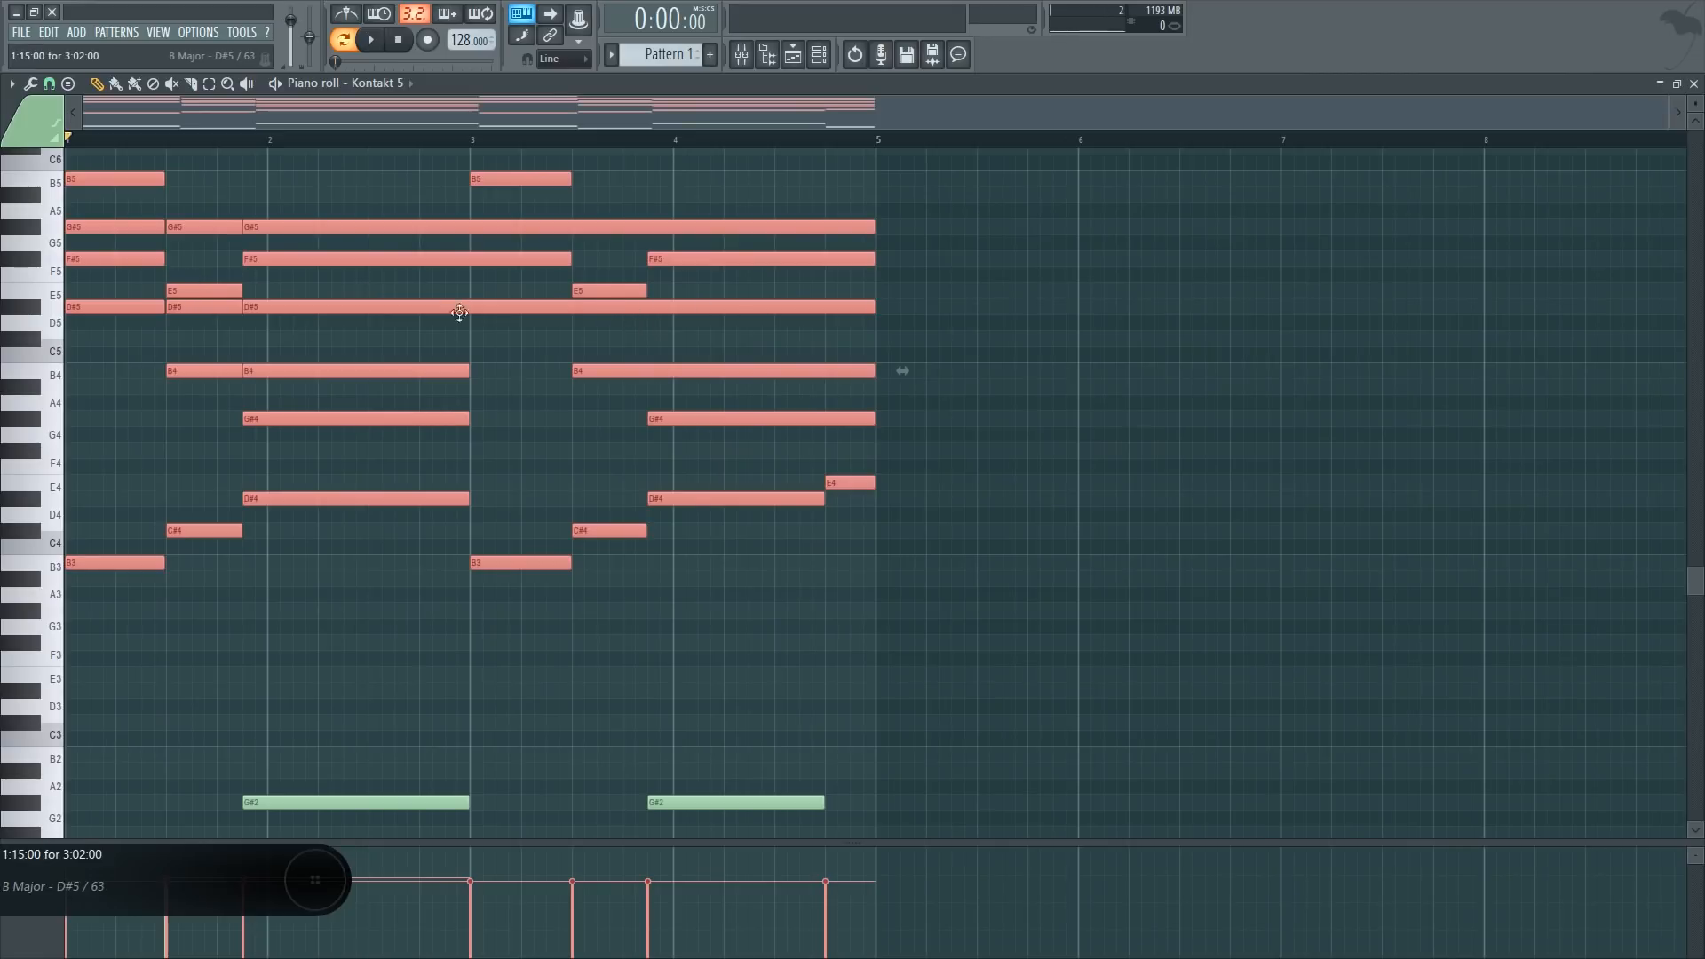
pyautogui.keyDown('ctrl'); pyautogui.click(202, 291); pyautogui.keyUp('ctrl')
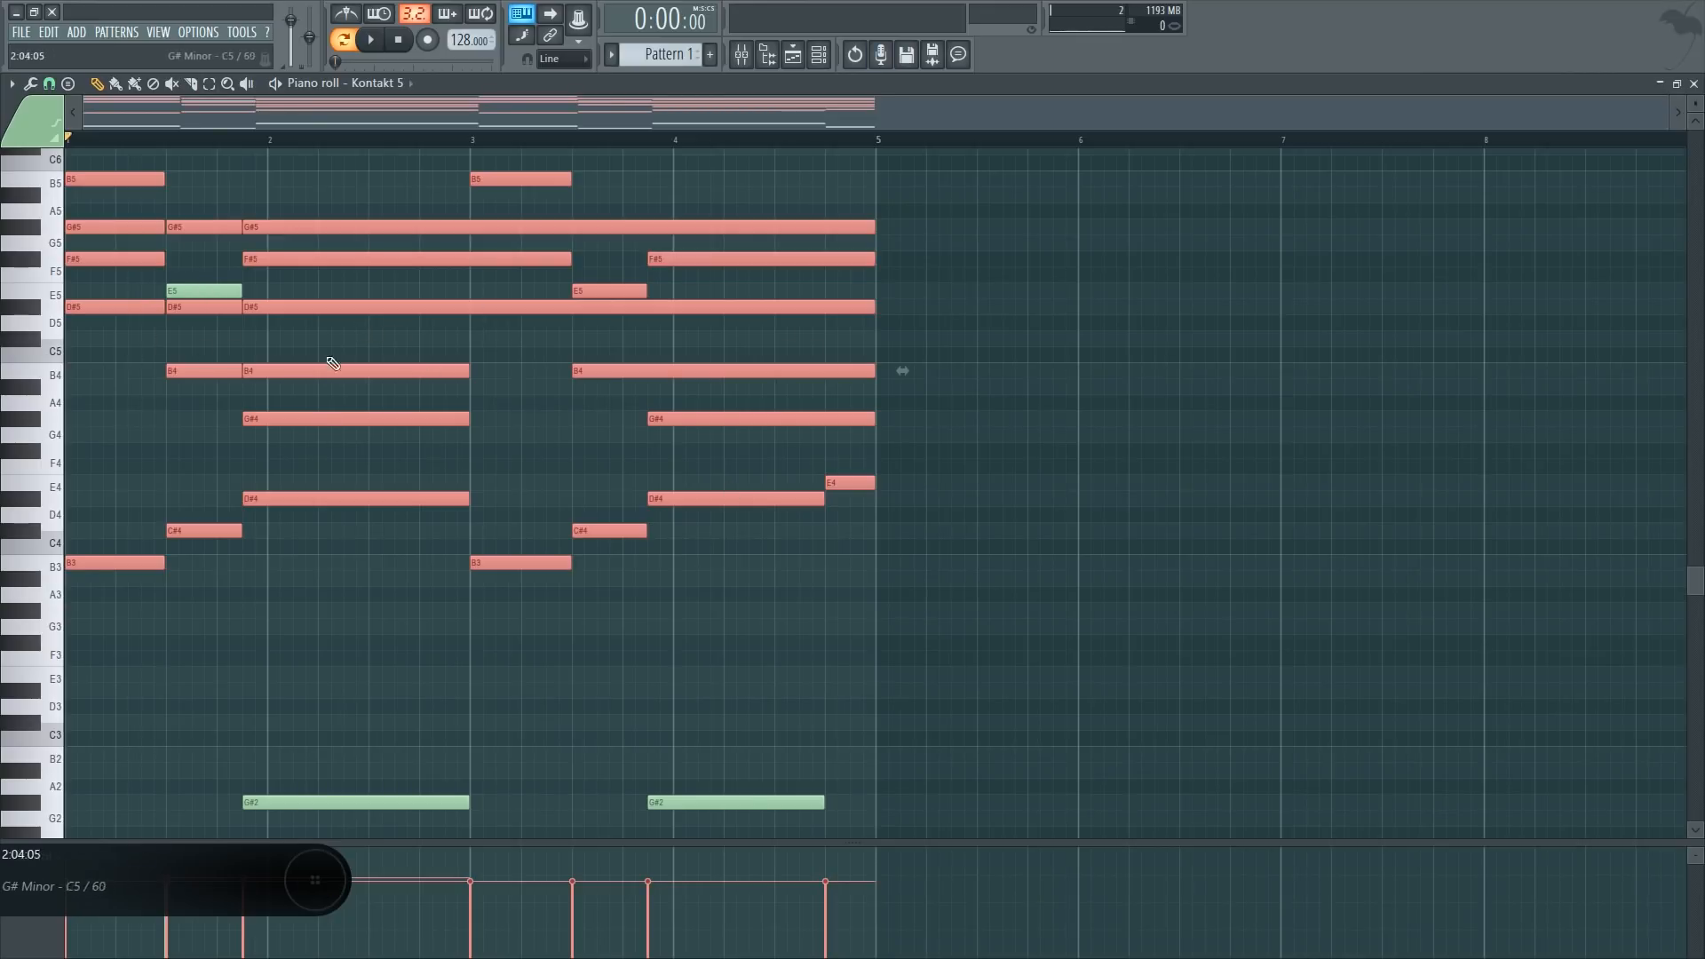
pyautogui.click(493, 352)
pyautogui.rightClick(529, 357)
# Try nudging the whole chord progression later in time and bring it back to the pattern start
pyautogui.scroll(-5, 435, 443)
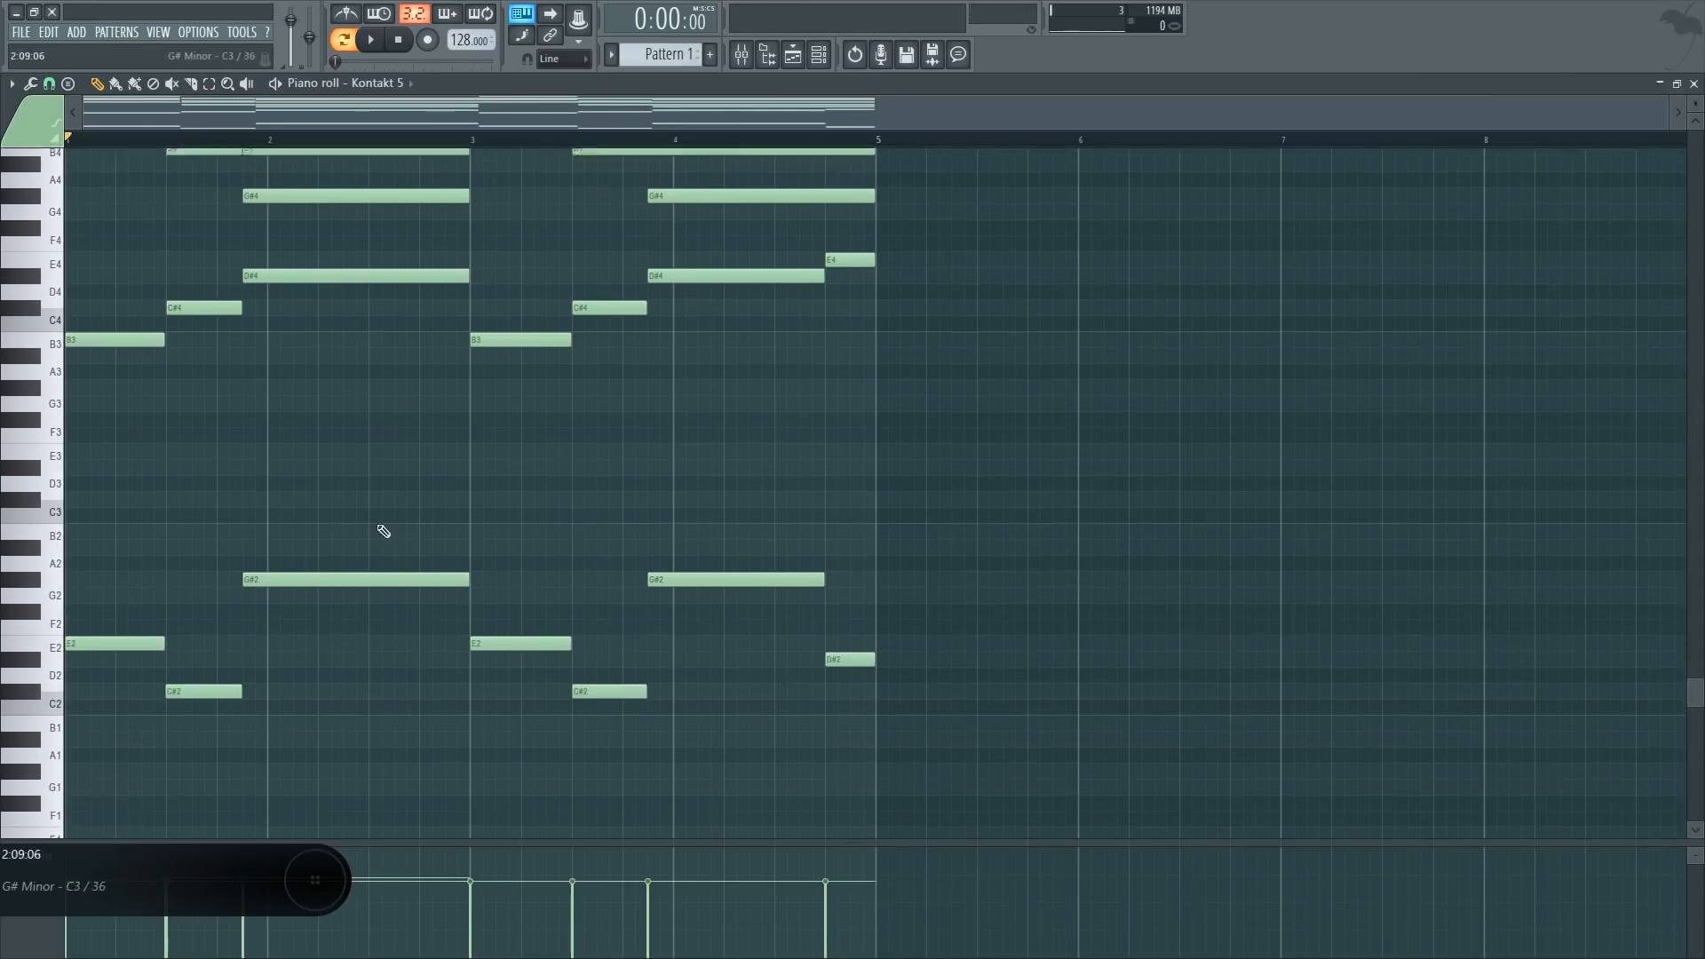
pyautogui.scroll(5, 595, 235)
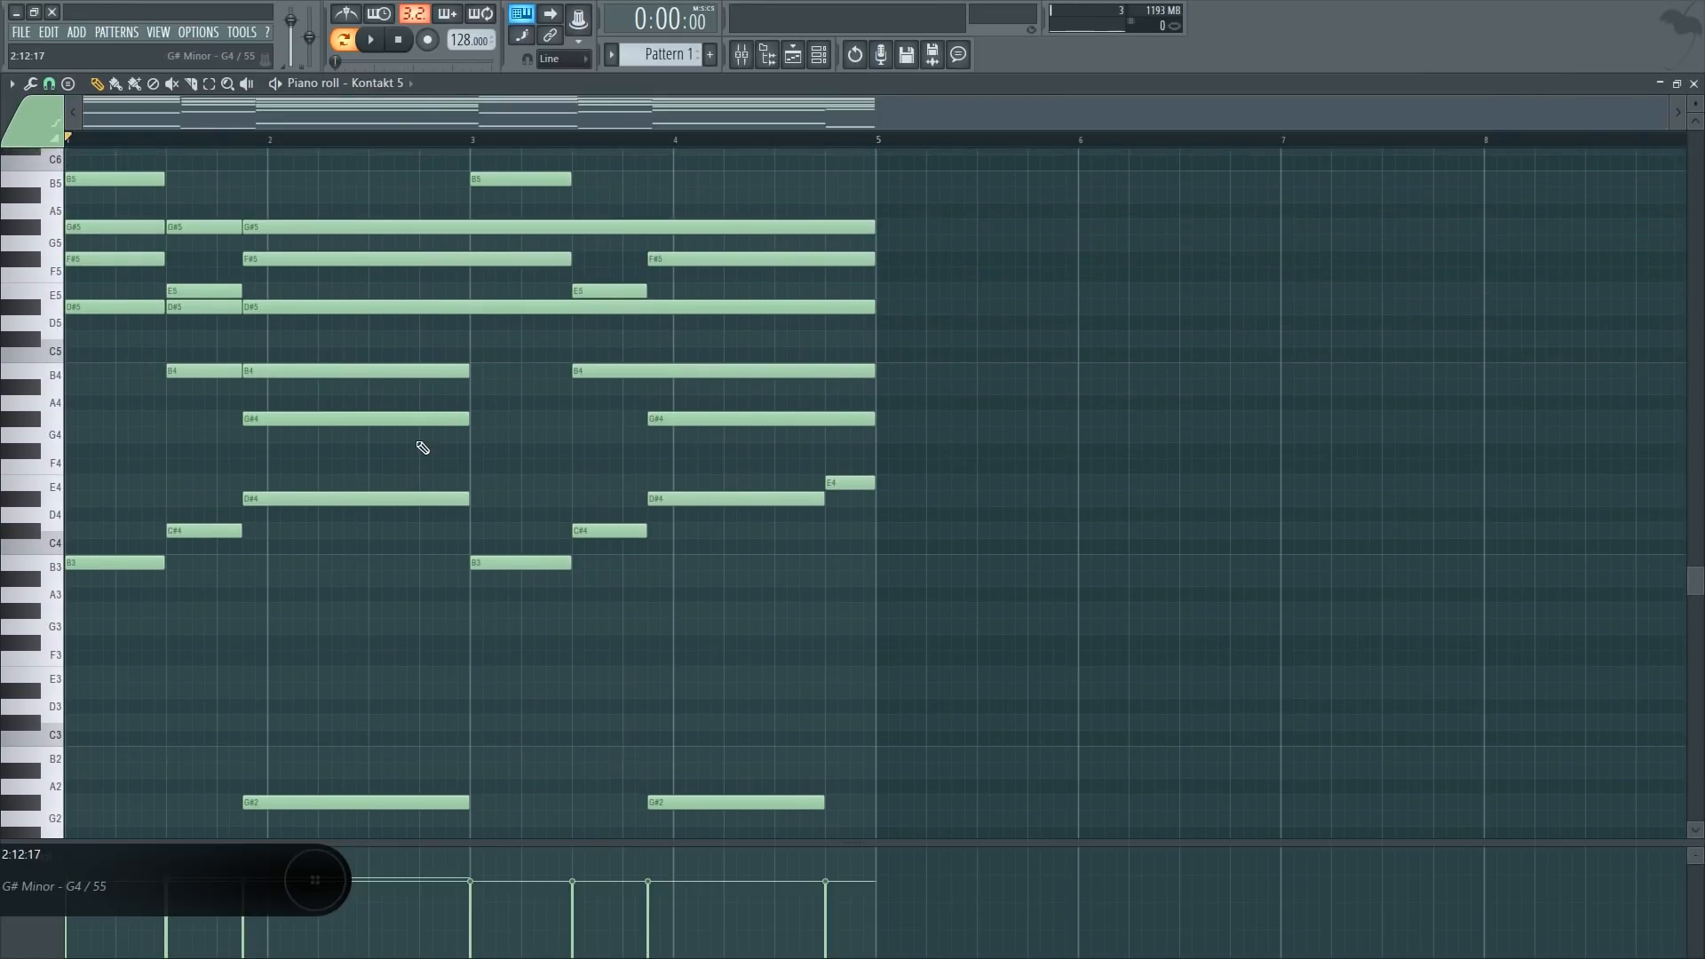
pyautogui.scroll(-2, 266, 426)
pyautogui.scroll(2, 198, 476)
pyautogui.hotkey('shift', 'Right')
pyautogui.hotkey('shift', 'Right')
pyautogui.hotkey('shift', 'Right')
pyautogui.hotkey('shift', 'Right')
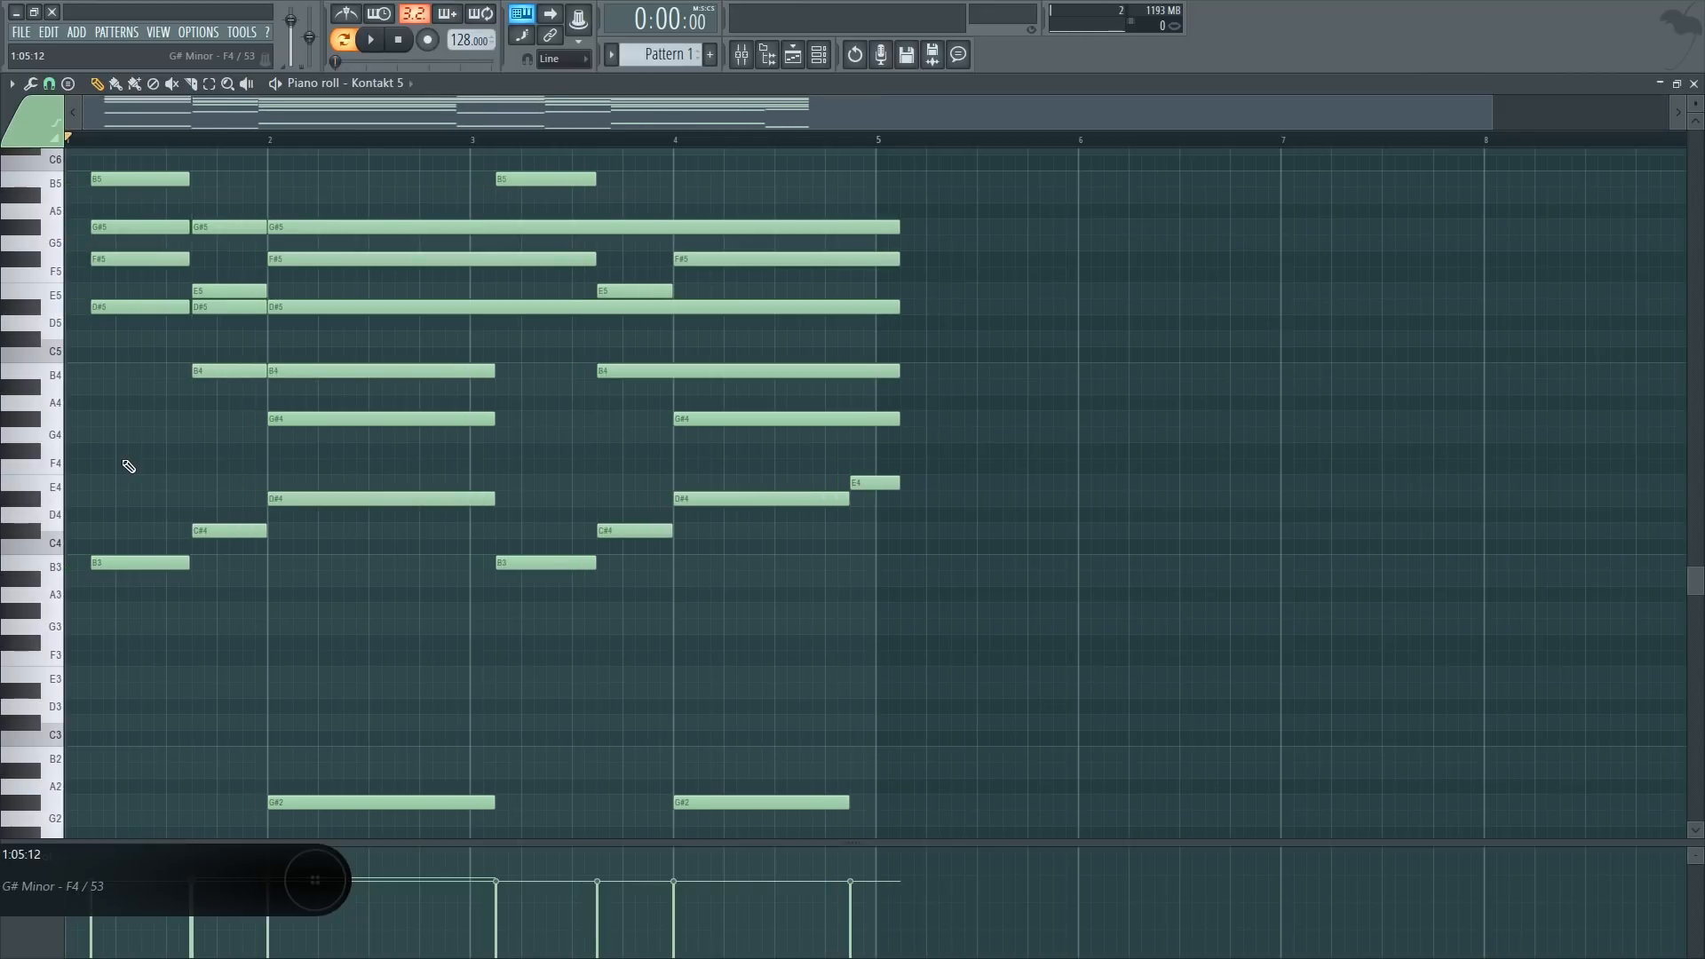
pyautogui.hotkey('shift', 'Left')
pyautogui.hotkey('shift', 'Left')
pyautogui.hotkey('shift', 'Left')
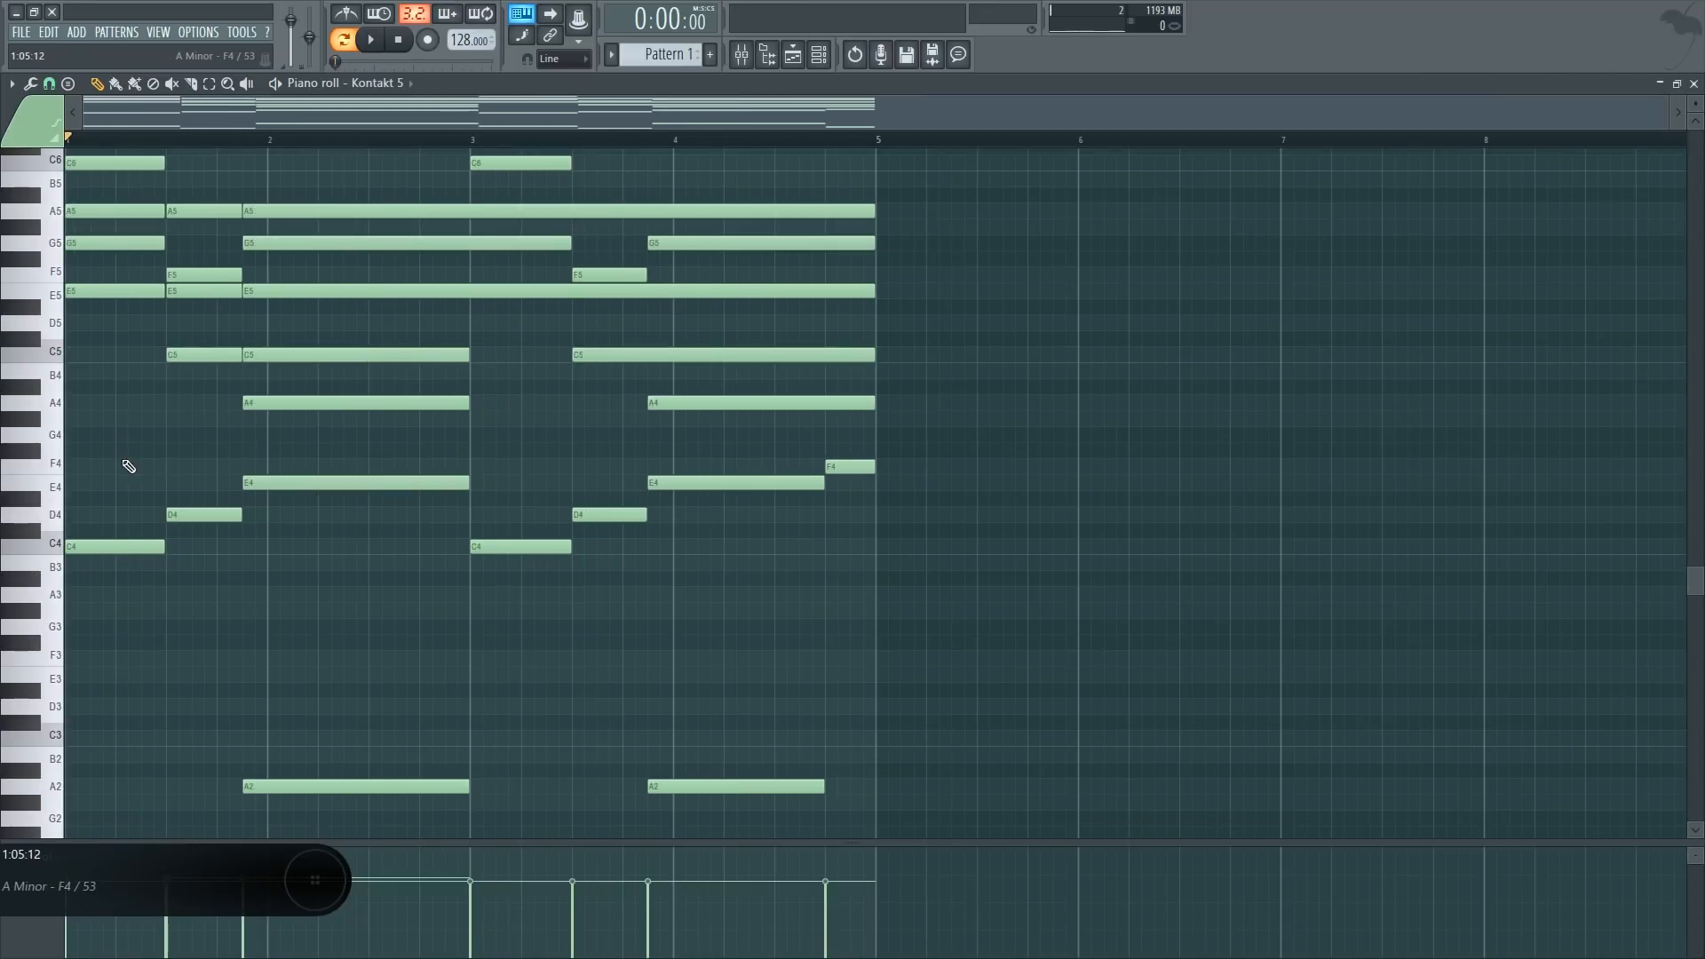
# Try moving the whole progression in semitone and time steps, shifting it well past the start and back again
pyautogui.hotkey('shift', 'Up')
pyautogui.hotkey('shift', 'Down')
pyautogui.hotkey('shift', 'Down')
pyautogui.hotkey('shift', 'Right')
pyautogui.hotkey('shift', 'Right')
pyautogui.hotkey('shift', 'Right')
pyautogui.hotkey('shift', 'Right')
pyautogui.hotkey('shift', 'Right')
pyautogui.hotkey('shift', 'Right')
pyautogui.hotkey('shift', 'Right')
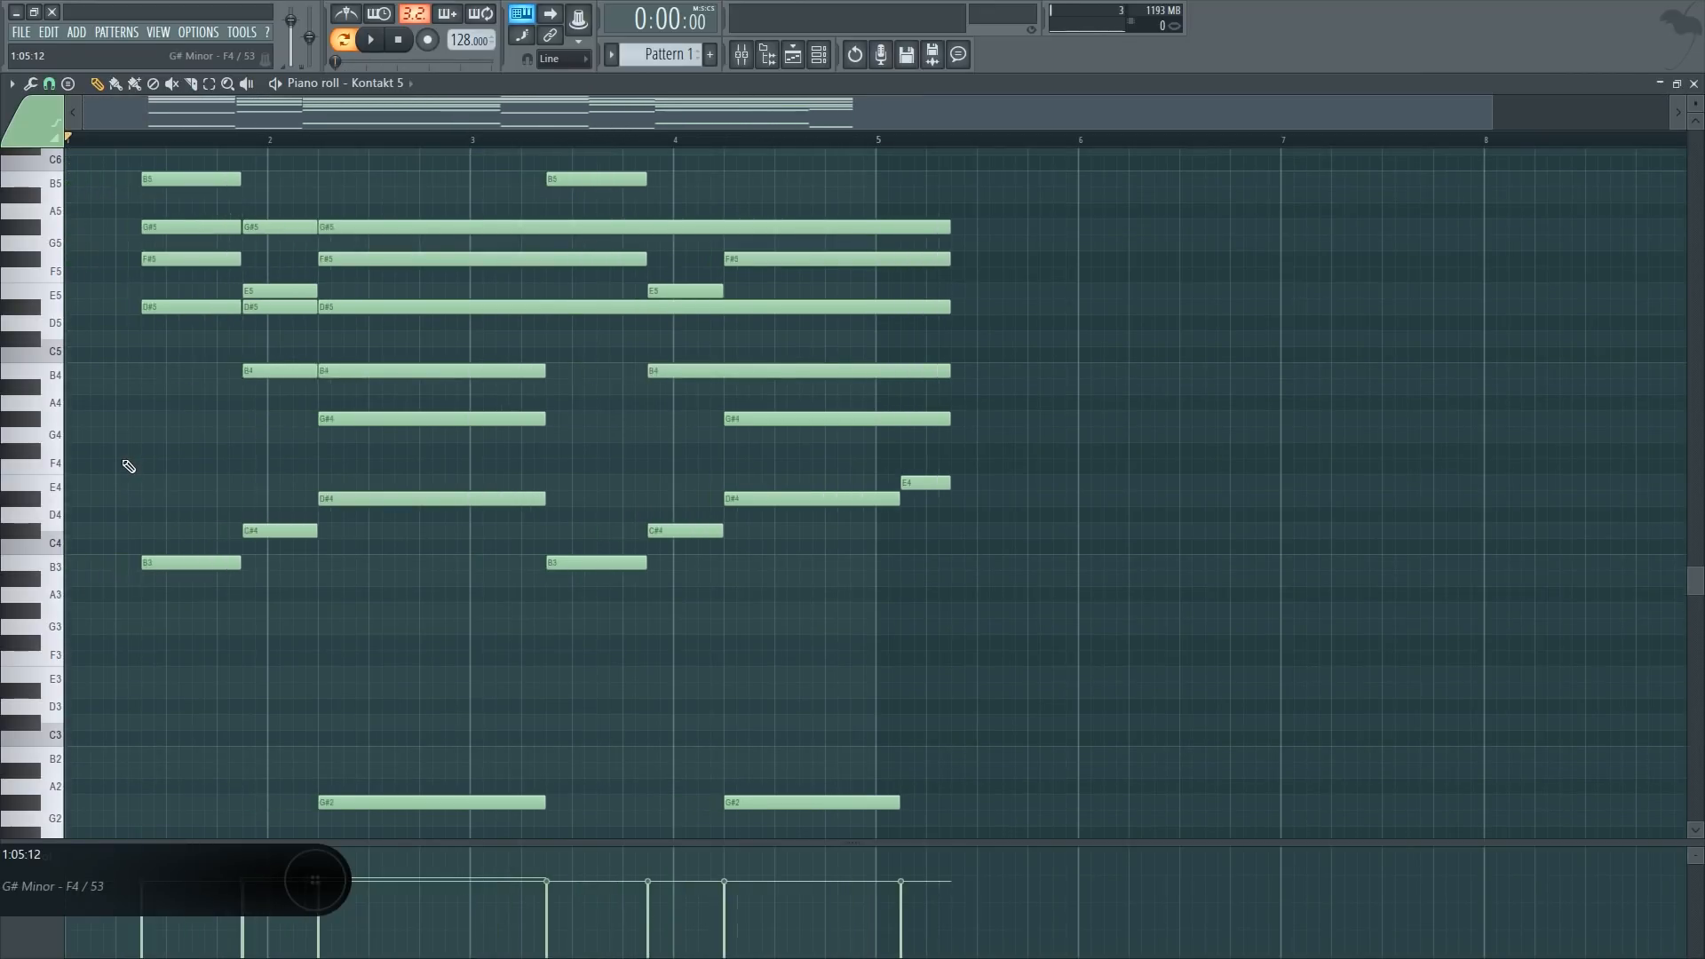
pyautogui.hotkey('shift', 'Left')
pyautogui.hotkey('shift', 'Left')
pyautogui.hotkey('shift', 'Left')
pyautogui.hotkey('shift', 'Left')
pyautogui.hotkey('shift', 'Left')
pyautogui.hotkey('shift', 'Right')
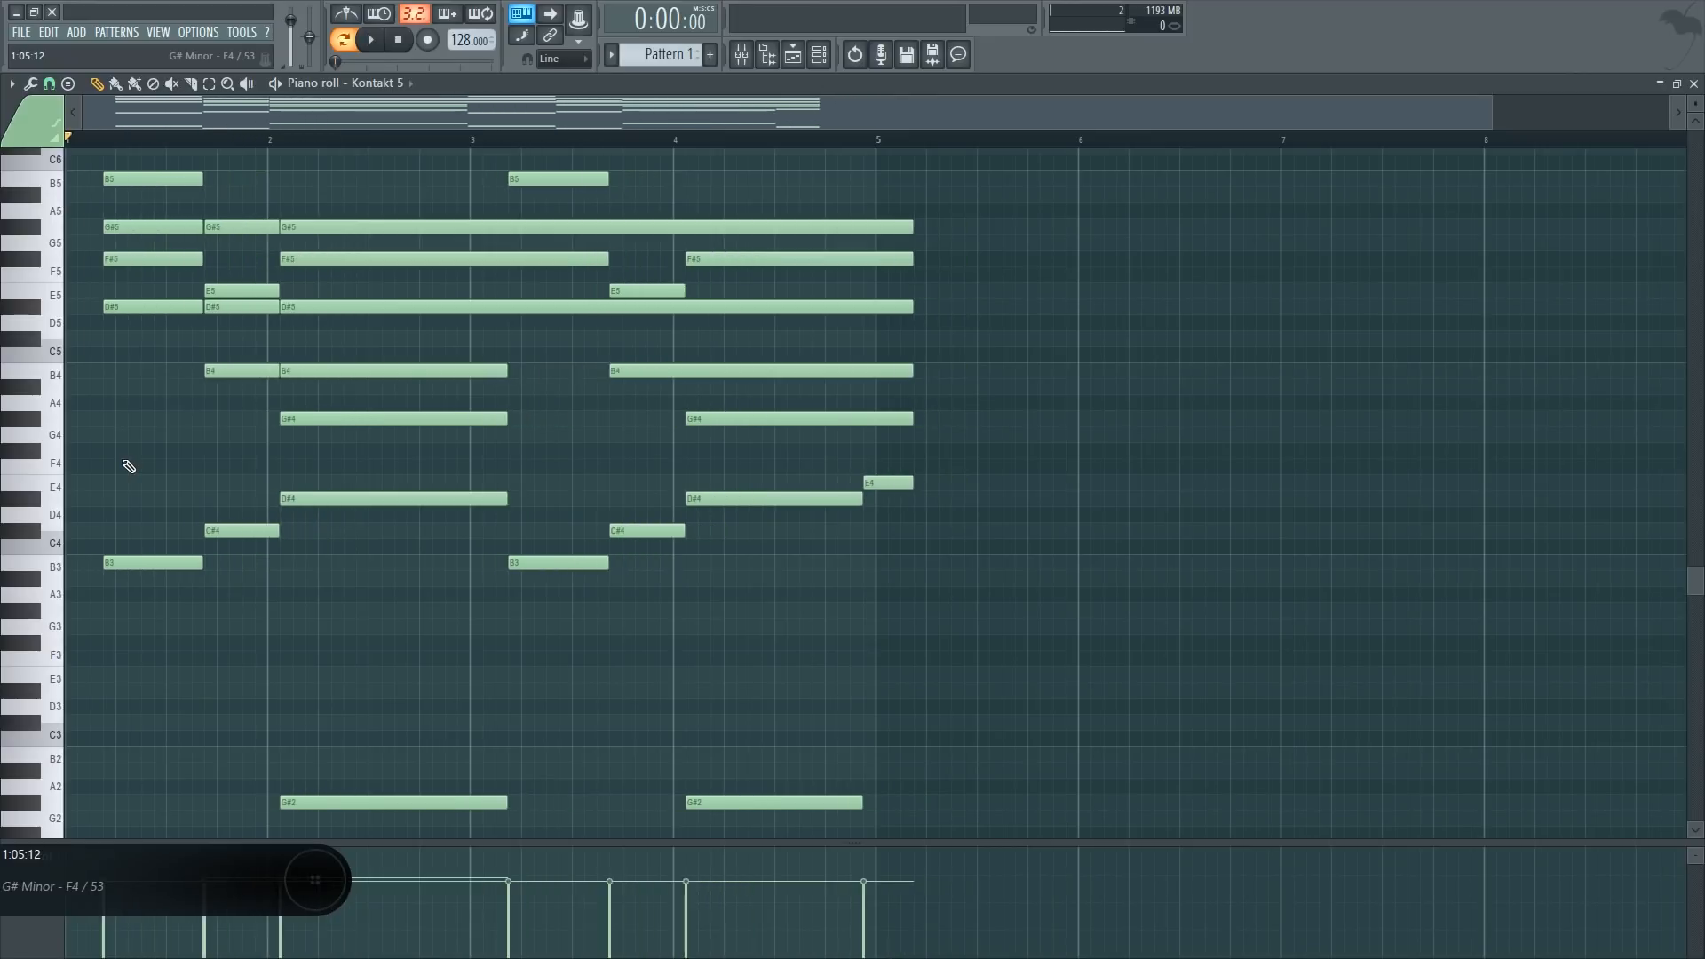
pyautogui.hotkey('shift', 'Left')
pyautogui.hotkey('shift', 'Left')
pyautogui.hotkey('shift', 'Left')
pyautogui.hotkey('shift', 'Right')
# Try transposing the progression up by semitones while nudging it later, then return it to its original pitch and start
pyautogui.hotkey('shift', 'Up')
pyautogui.hotkey('shift', 'Right')
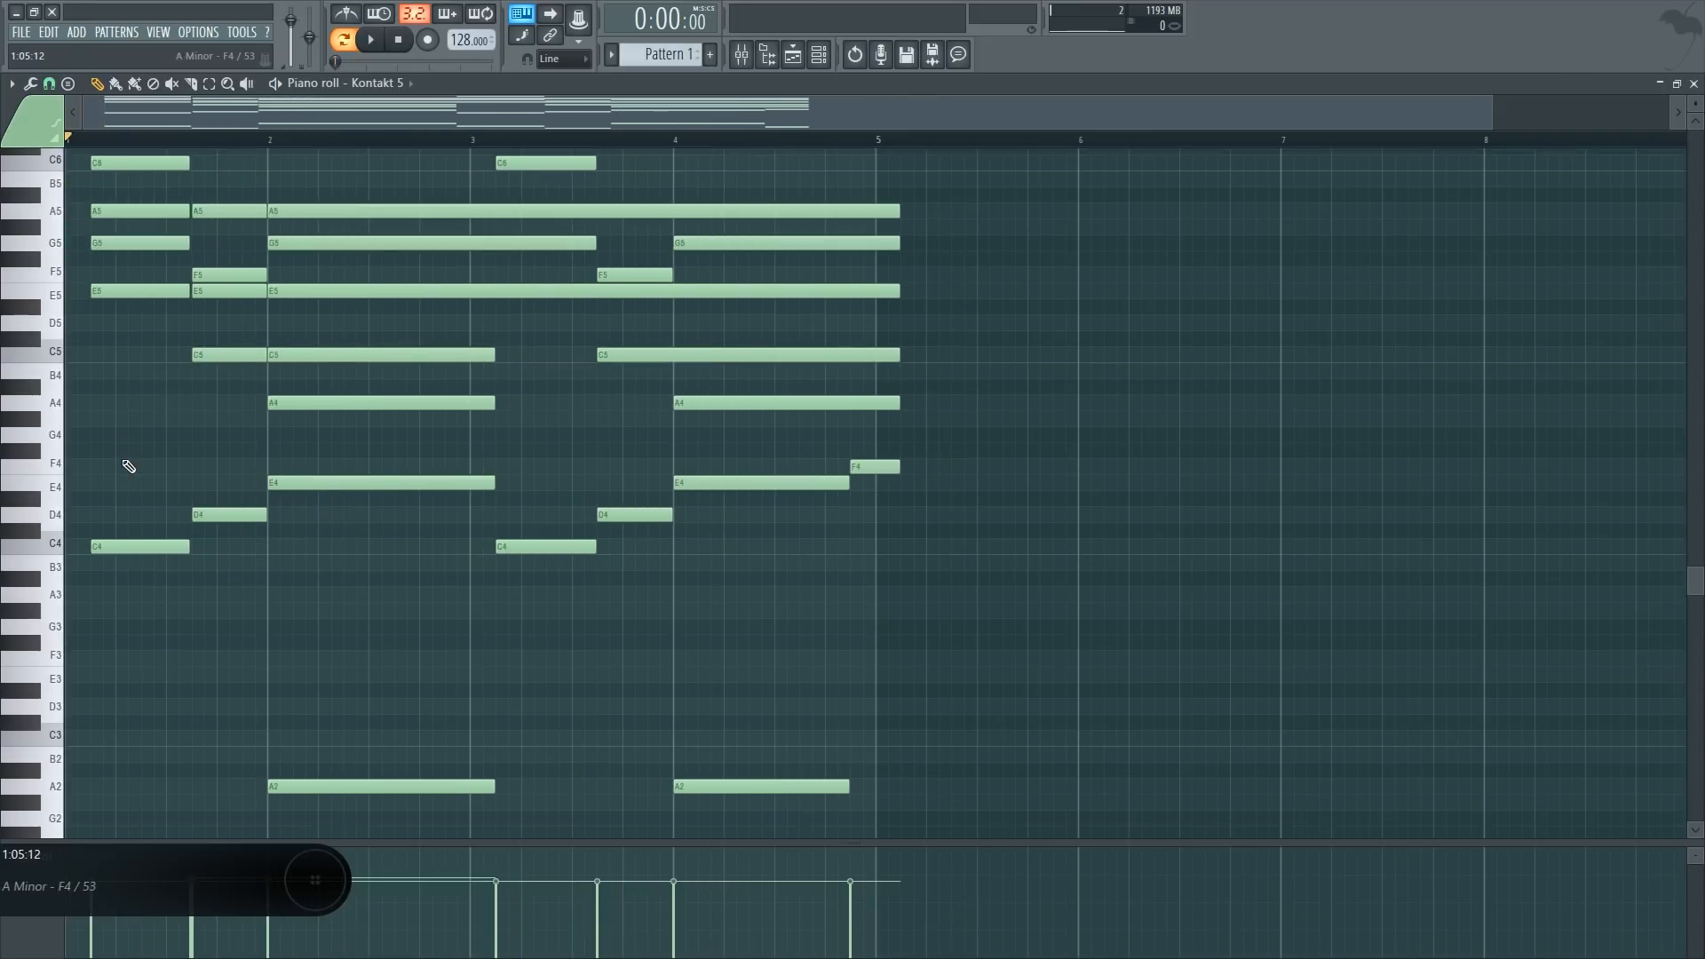
pyautogui.hotkey('shift', 'Up')
pyautogui.hotkey('shift', 'Left')
pyautogui.hotkey('shift', 'Left')
pyautogui.hotkey('shift', 'Down')
pyautogui.hotkey('shift', 'Down')
pyautogui.hotkey('shift', 'Up')
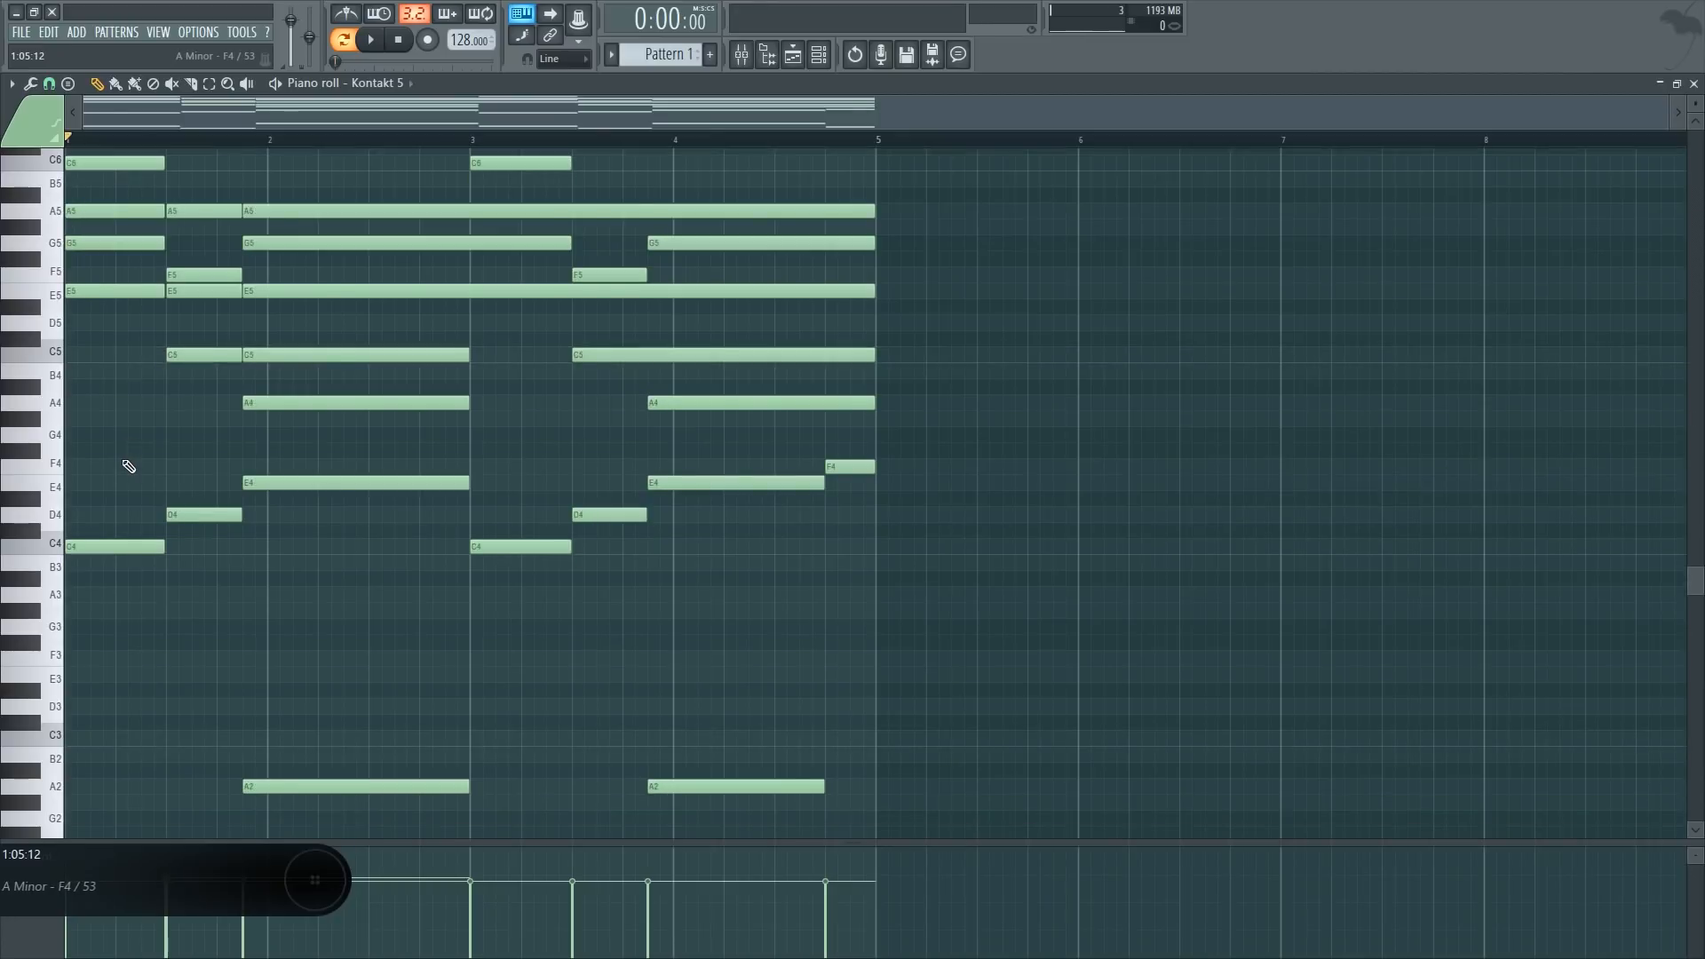
pyautogui.hotkey('shift', 'Down')
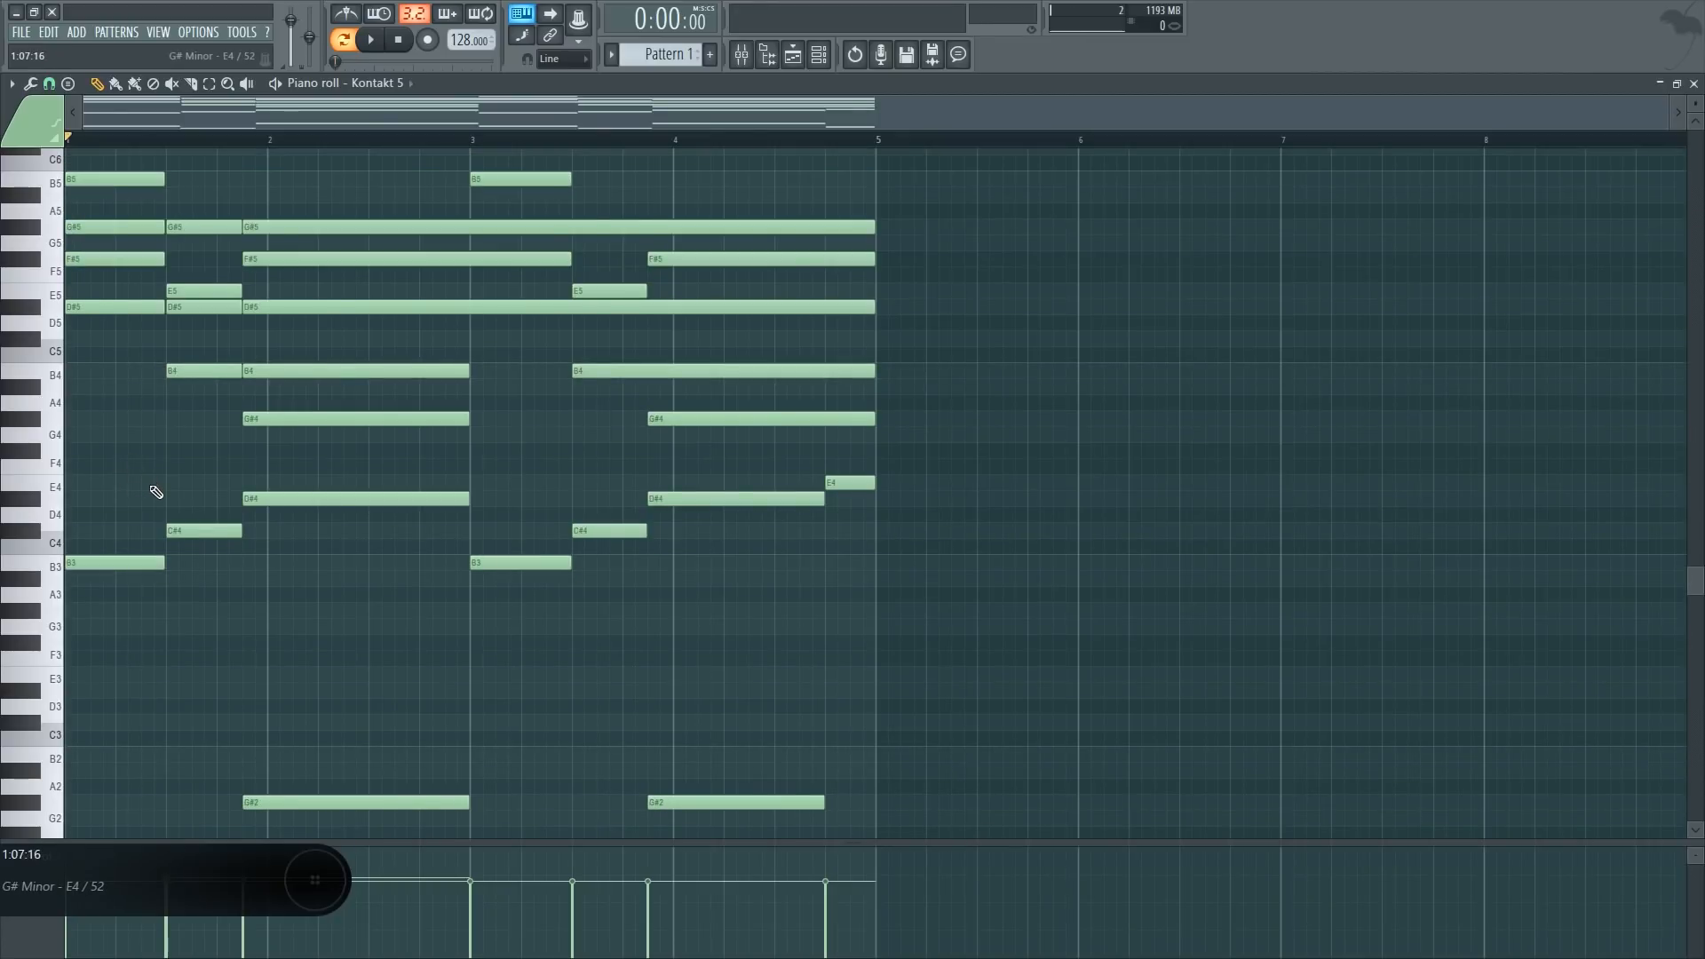
# Try transposing the whole progression up and down by an octave, ending in its original octave
pyautogui.hotkey('ctrl', 'Up')
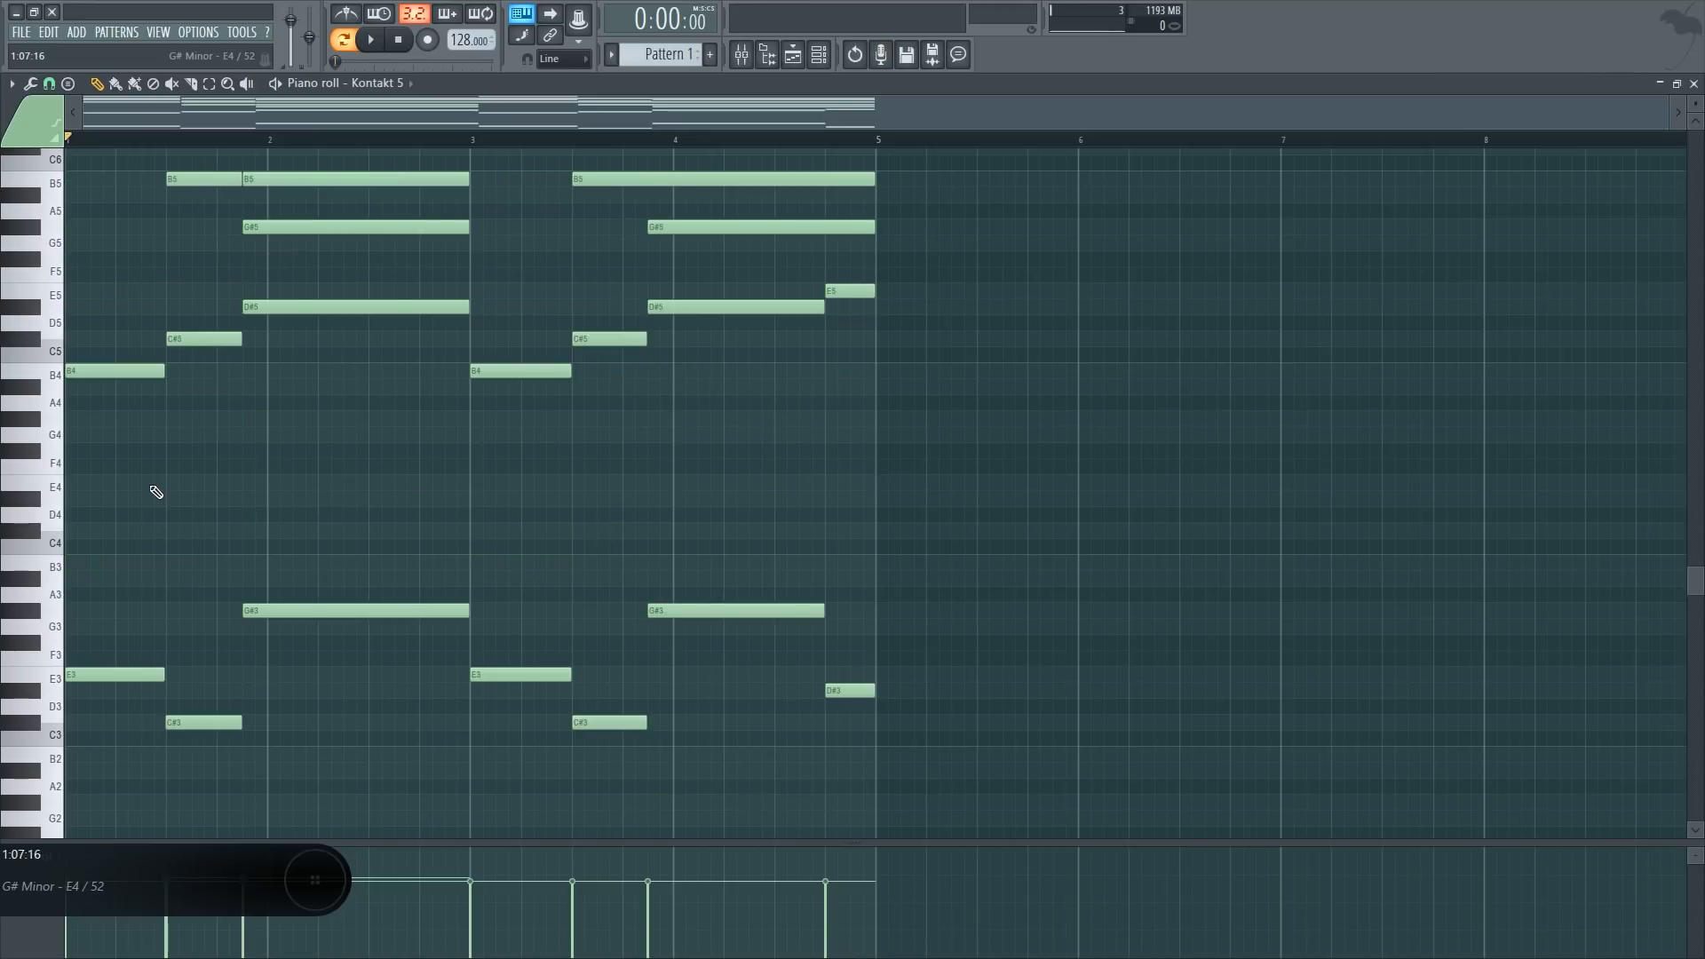
pyautogui.hotkey('ctrl', 'Down')
pyautogui.hotkey('ctrl', 'Down')
pyautogui.hotkey('ctrl', 'Up')
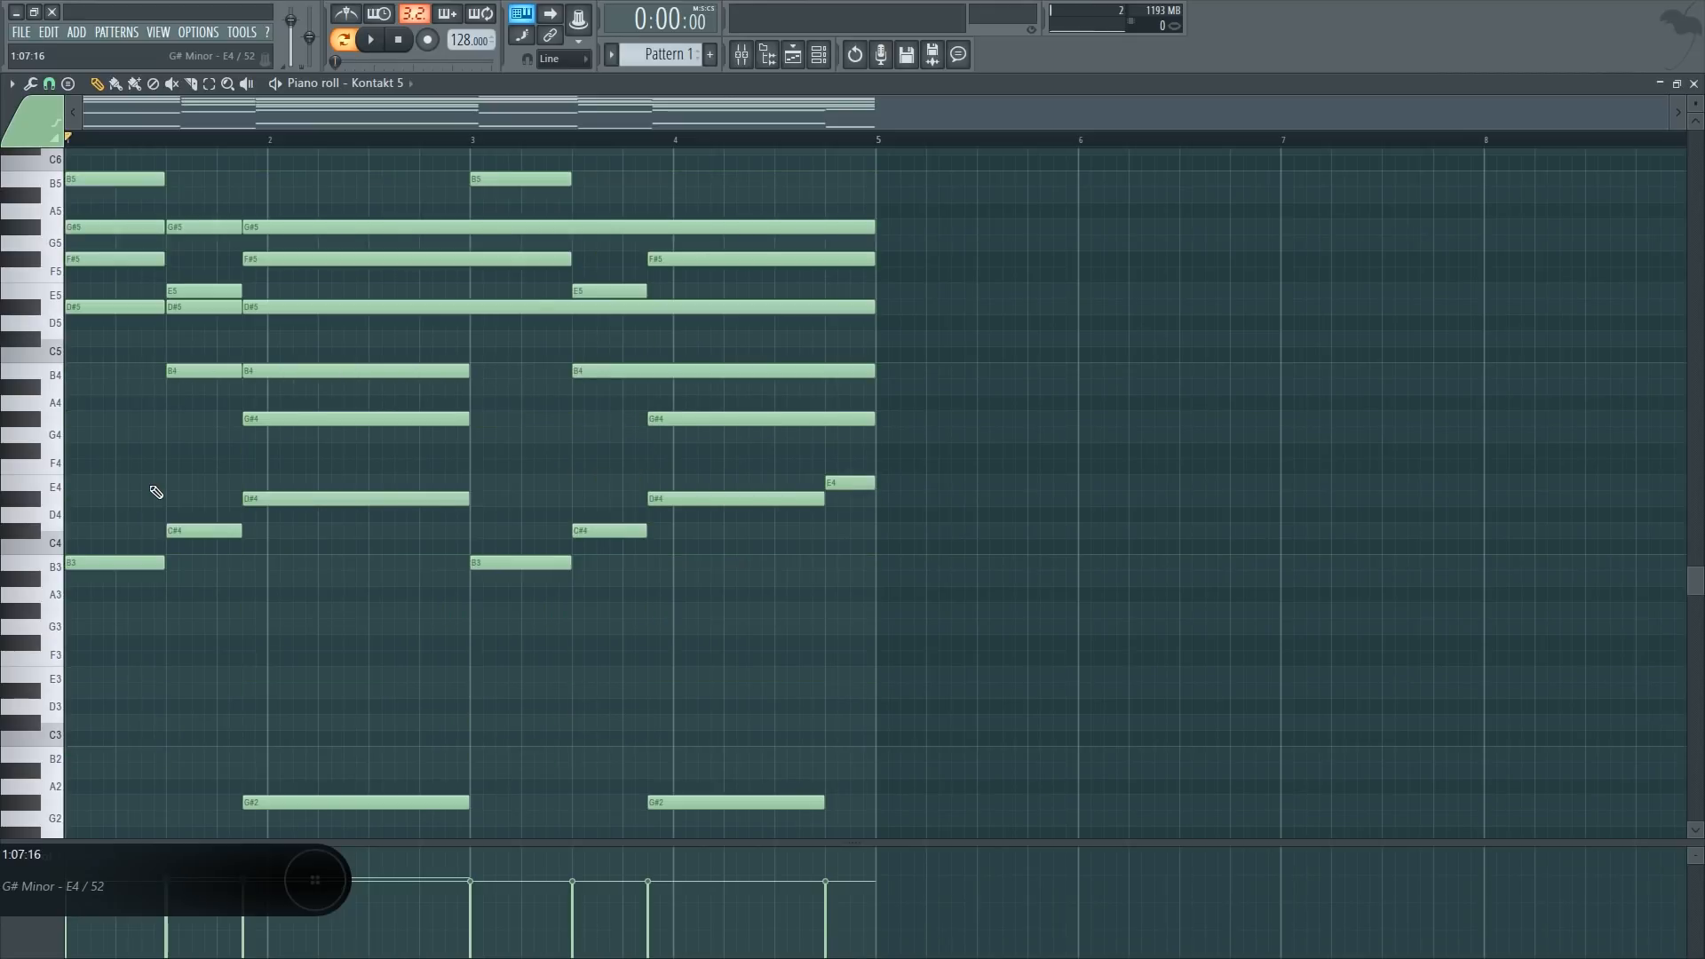
# Select and copy all the bass notes below the chords, from the first E2 to the last D#2
pyautogui.scroll(-3, 338, 582)
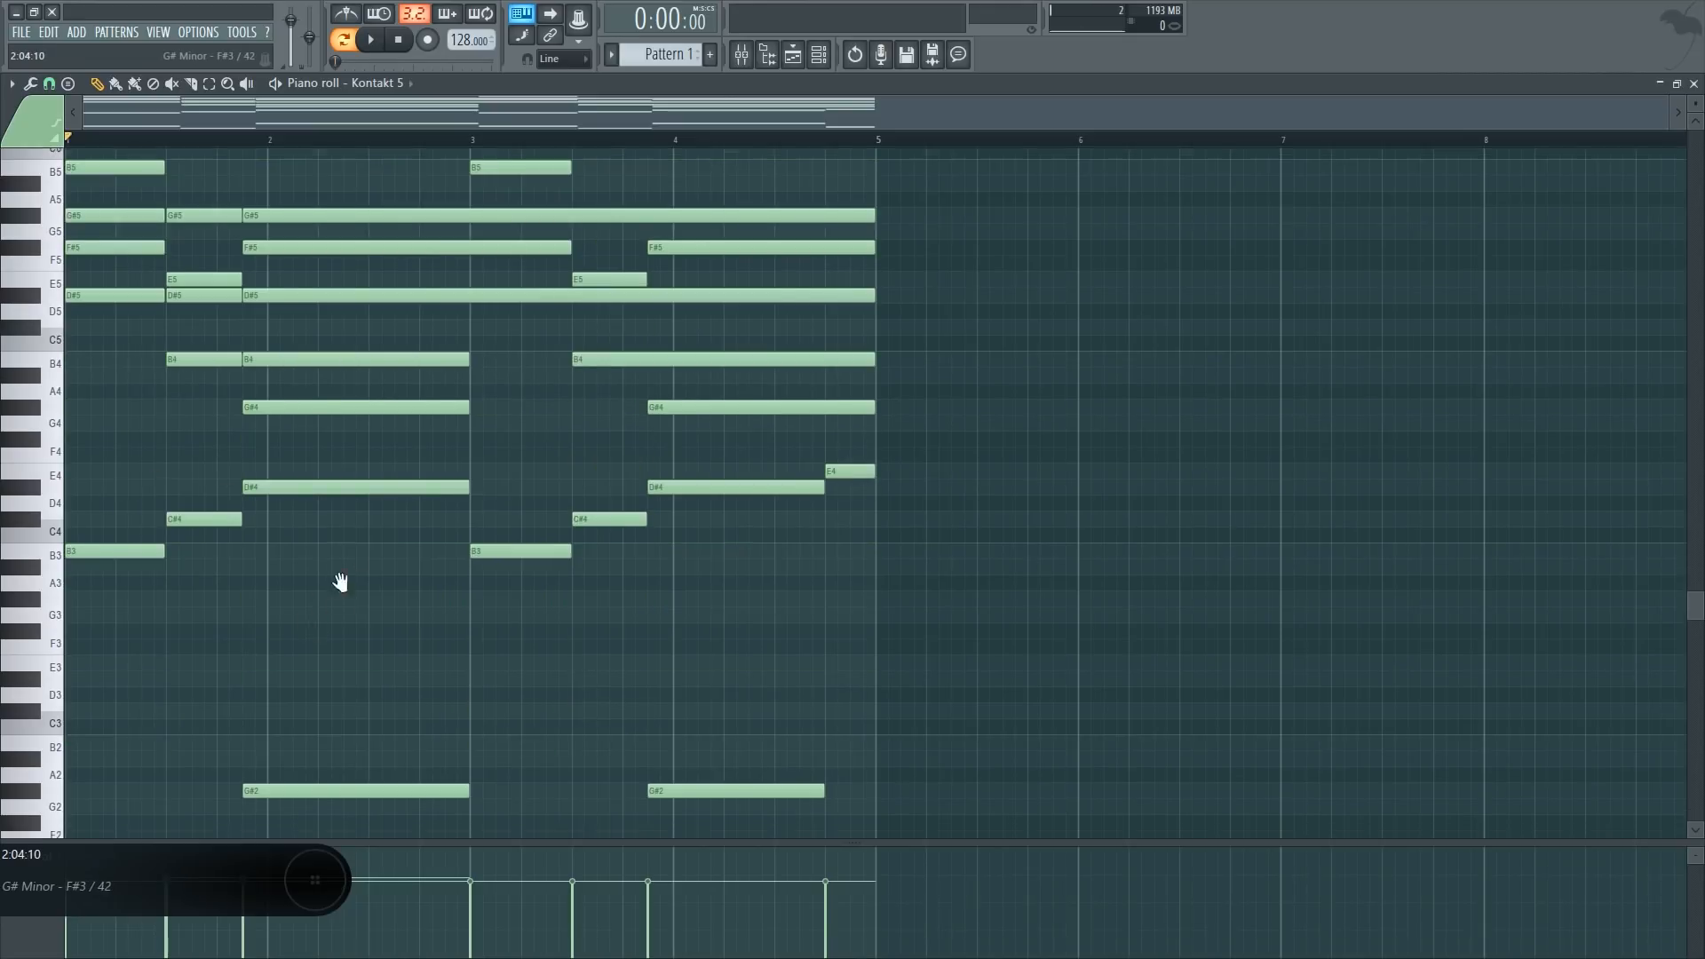
pyautogui.scroll(1, 278, 530)
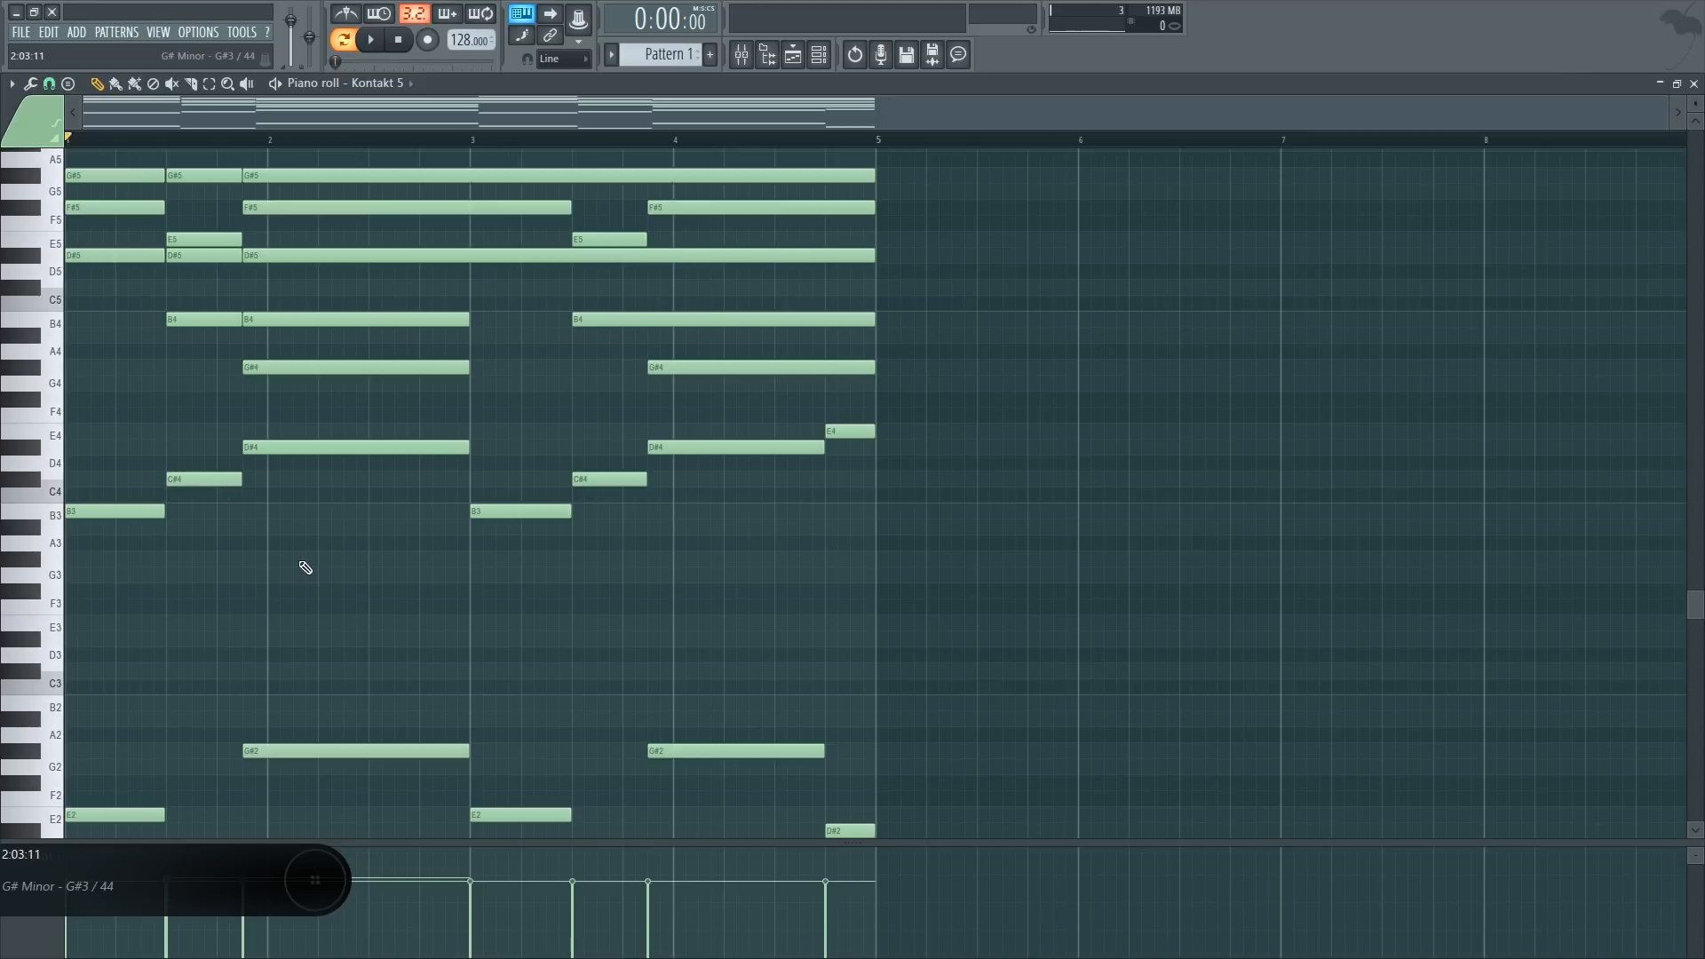
pyautogui.scroll(-6, 281, 525)
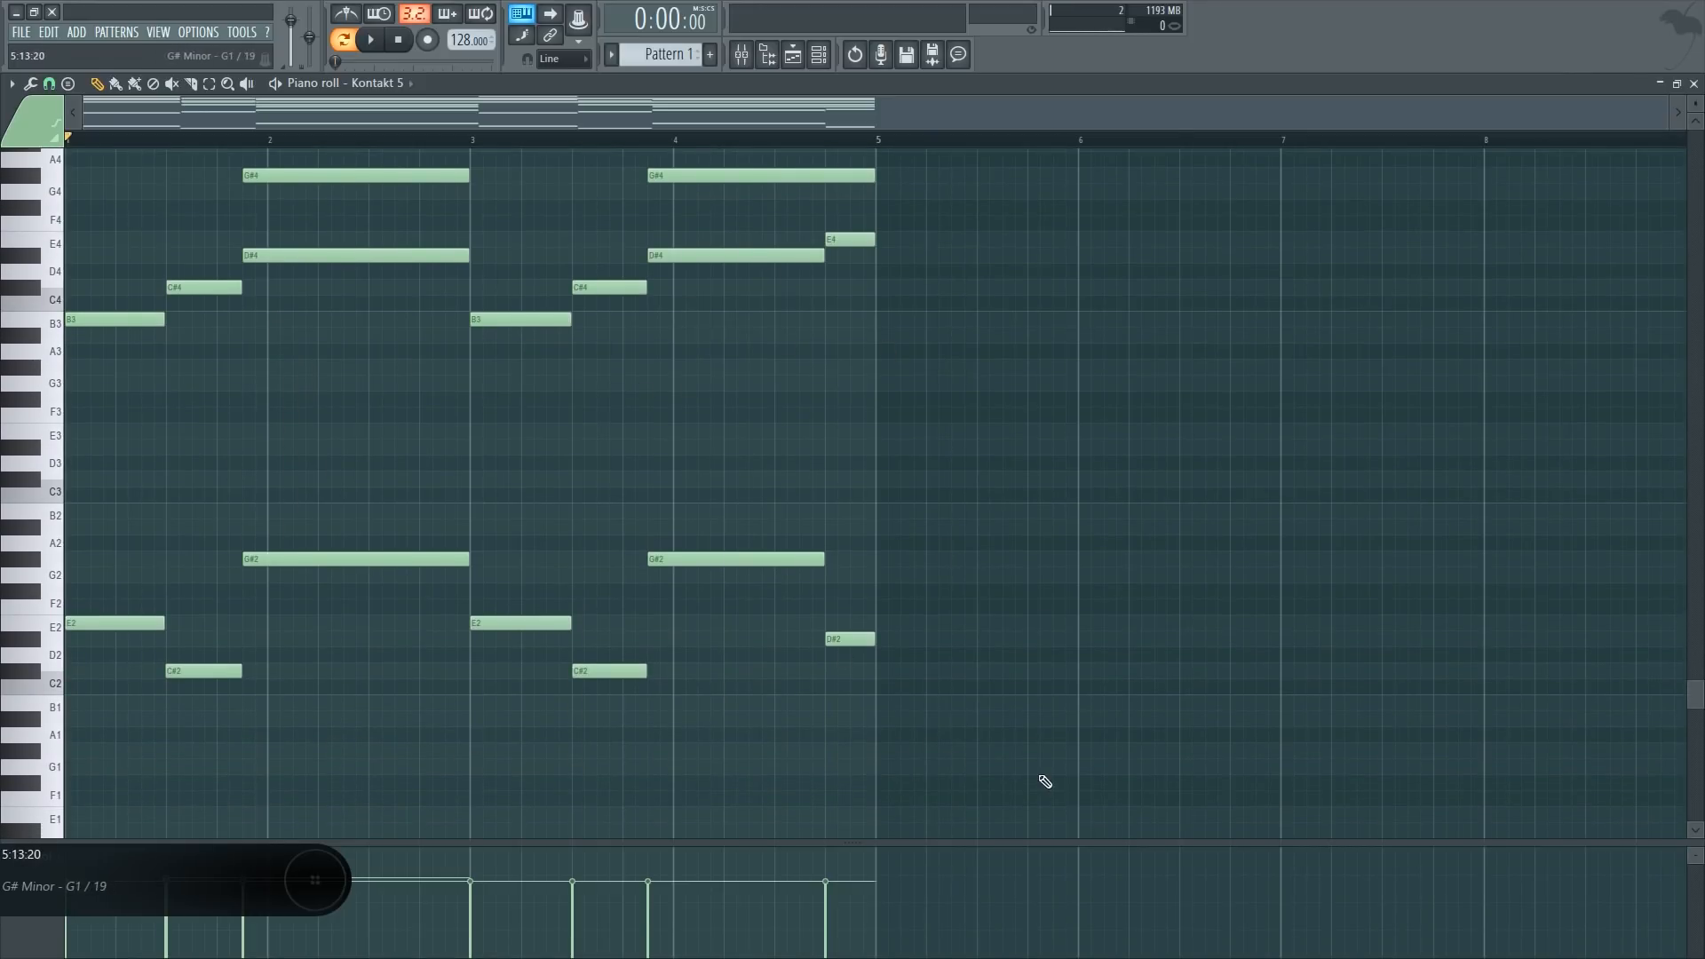
pyautogui.moveTo(1025, 775); pyautogui.dragTo(64, 424)
# Add a 3x Osc channel and paste the copied bass notes into its piano roll
pyautogui.click(791, 56)
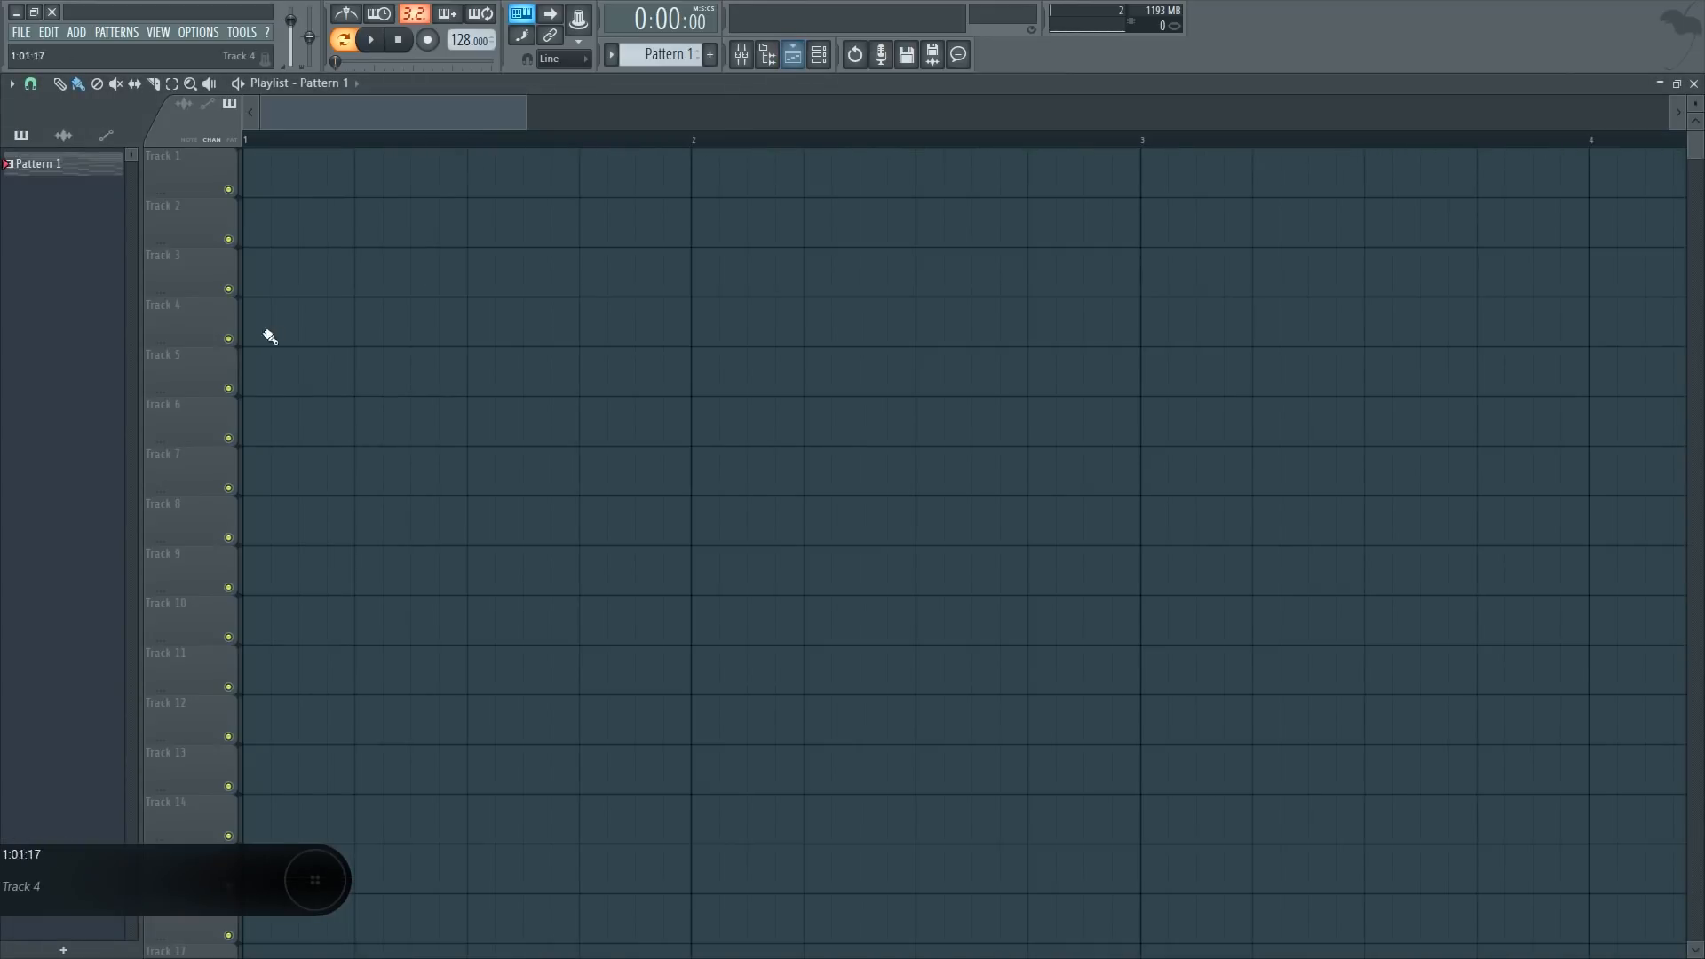
pyautogui.click(792, 56)
pyautogui.click(819, 56)
pyautogui.click(495, 256)
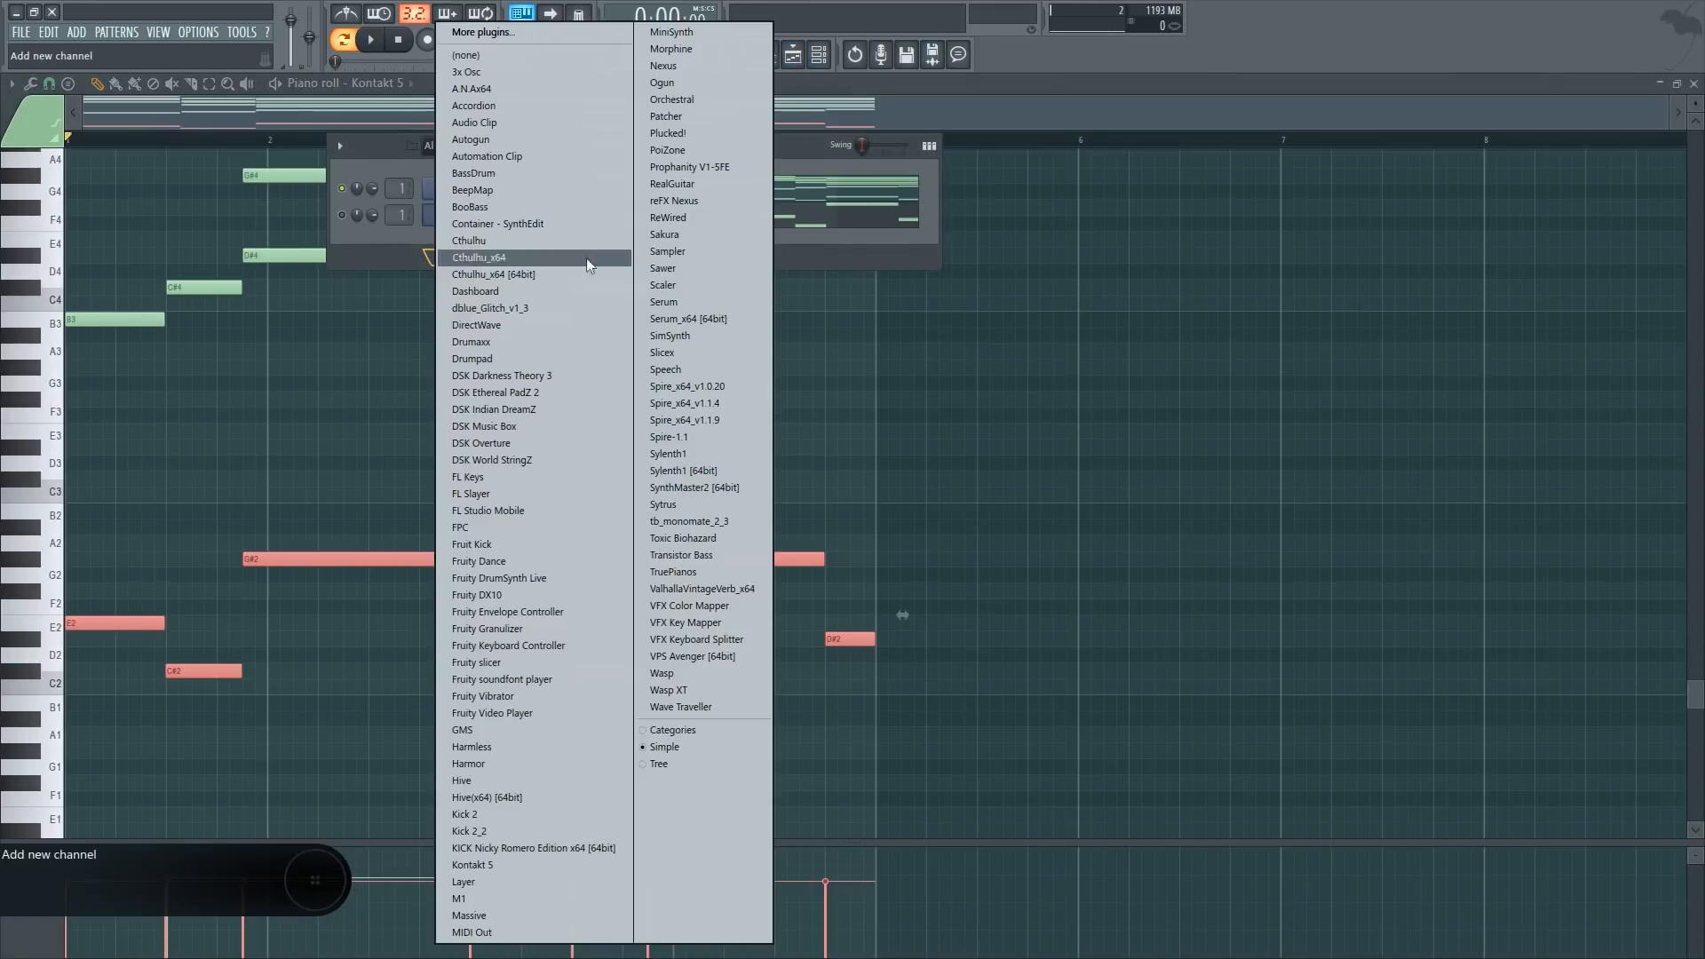
pyautogui.click(494, 70)
pyautogui.press('F7')
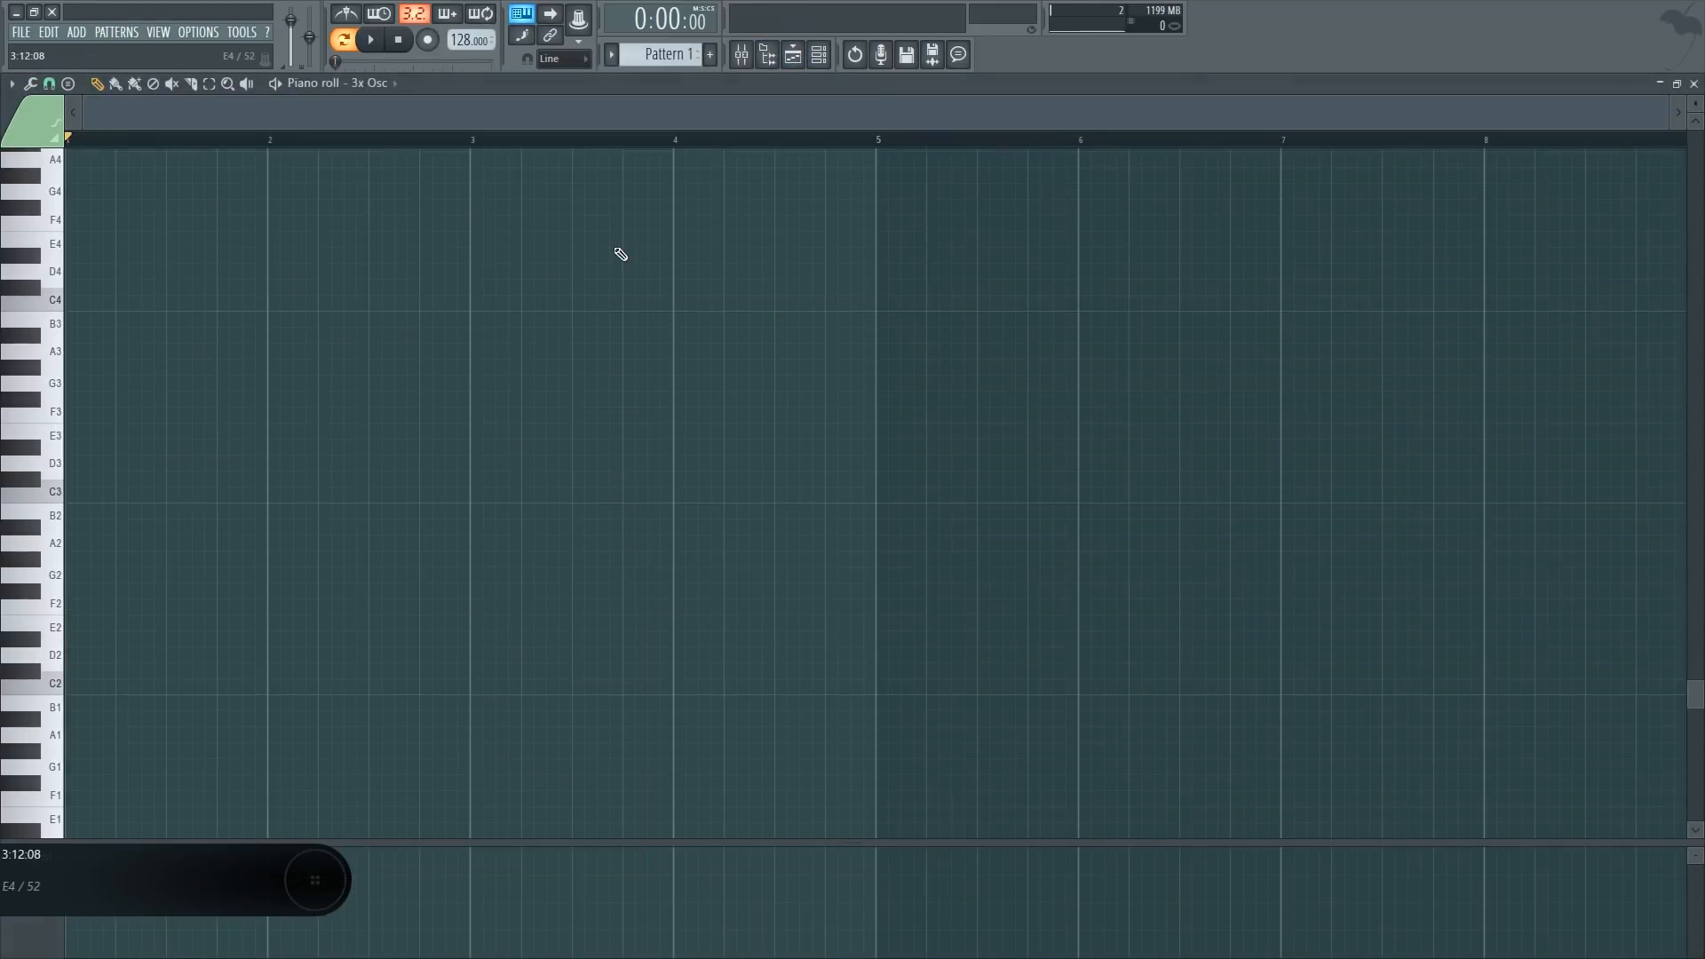
pyautogui.hotkey('ctrl', 'v')
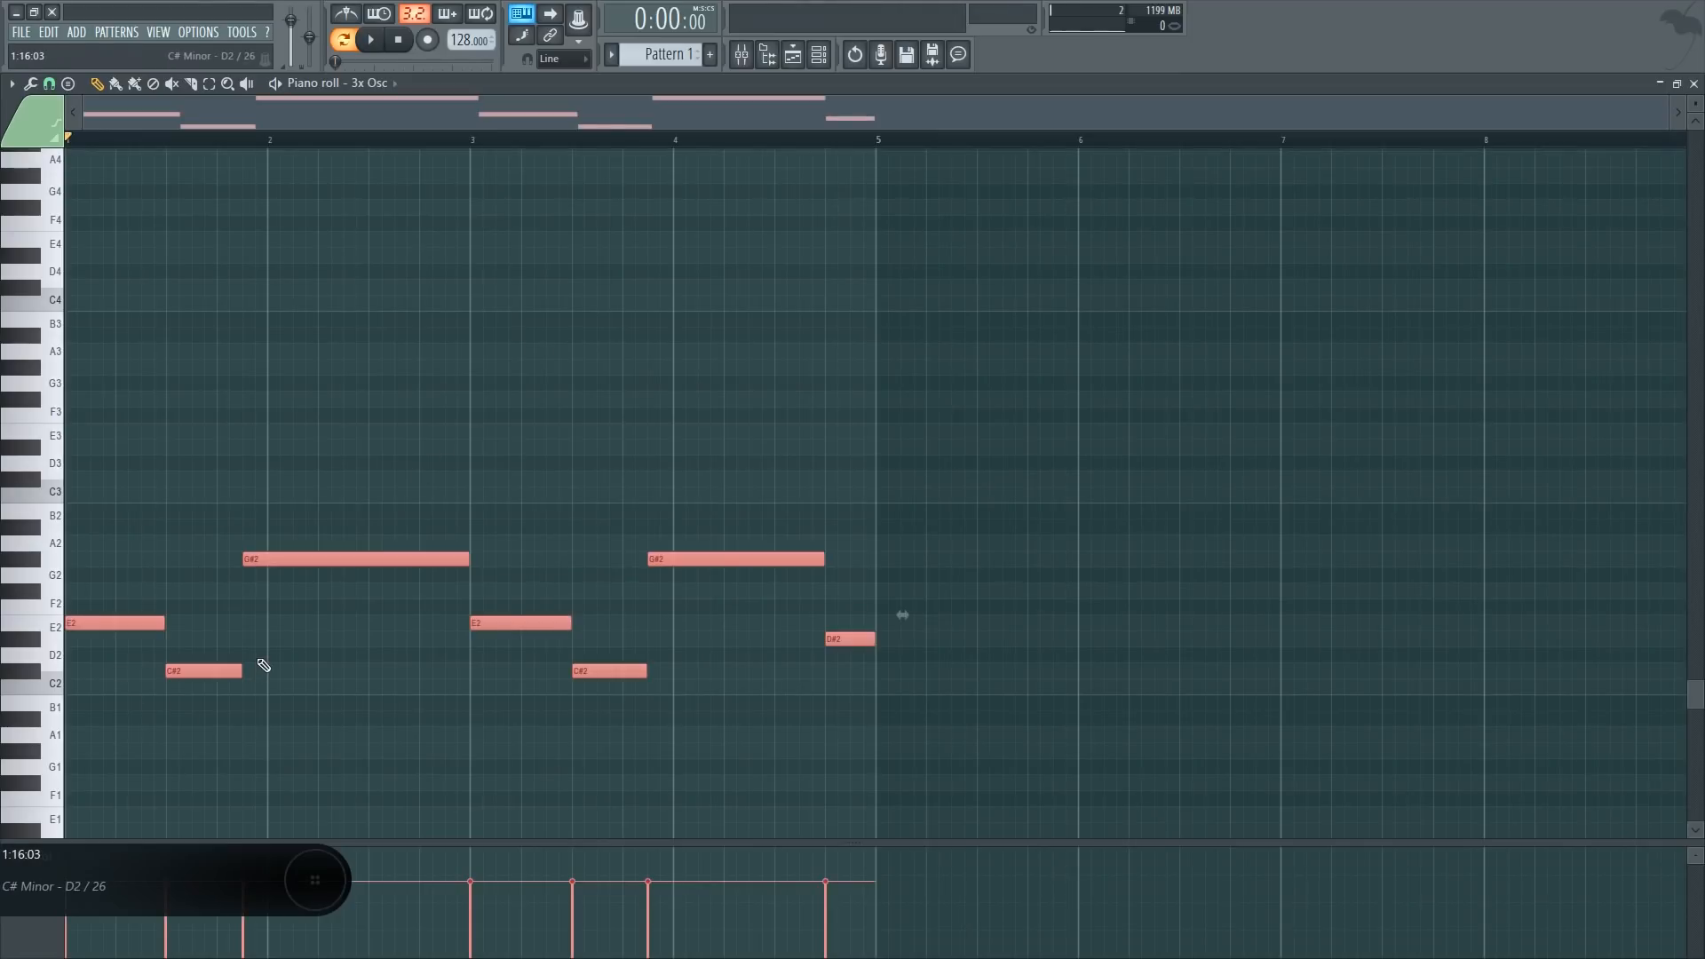
# Try transposing the pasted 3x Osc bass notes up two octaves and back down, then deselect them
pyautogui.hotkey('ctrl', 'Up')
pyautogui.hotkey('ctrl', 'Up')
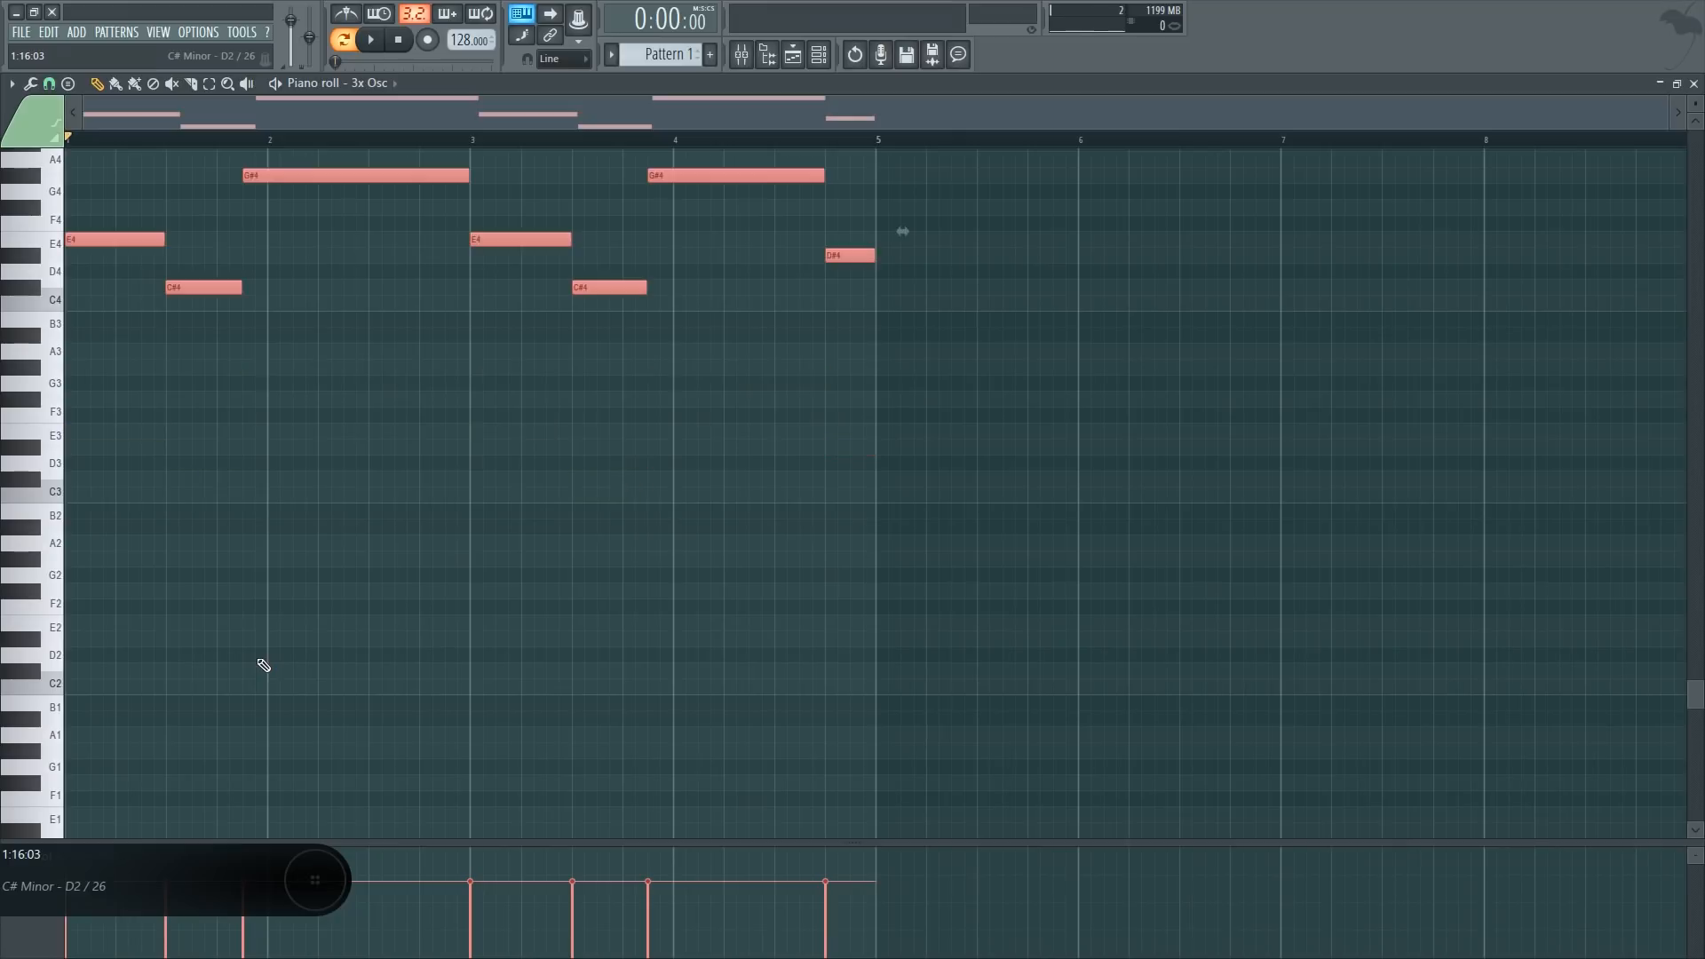
pyautogui.hotkey('ctrl', 'Down')
pyautogui.hotkey('ctrl', 'Down')
pyautogui.hotkey('ctrl', 'Up')
pyautogui.hotkey('ctrl', 'Down')
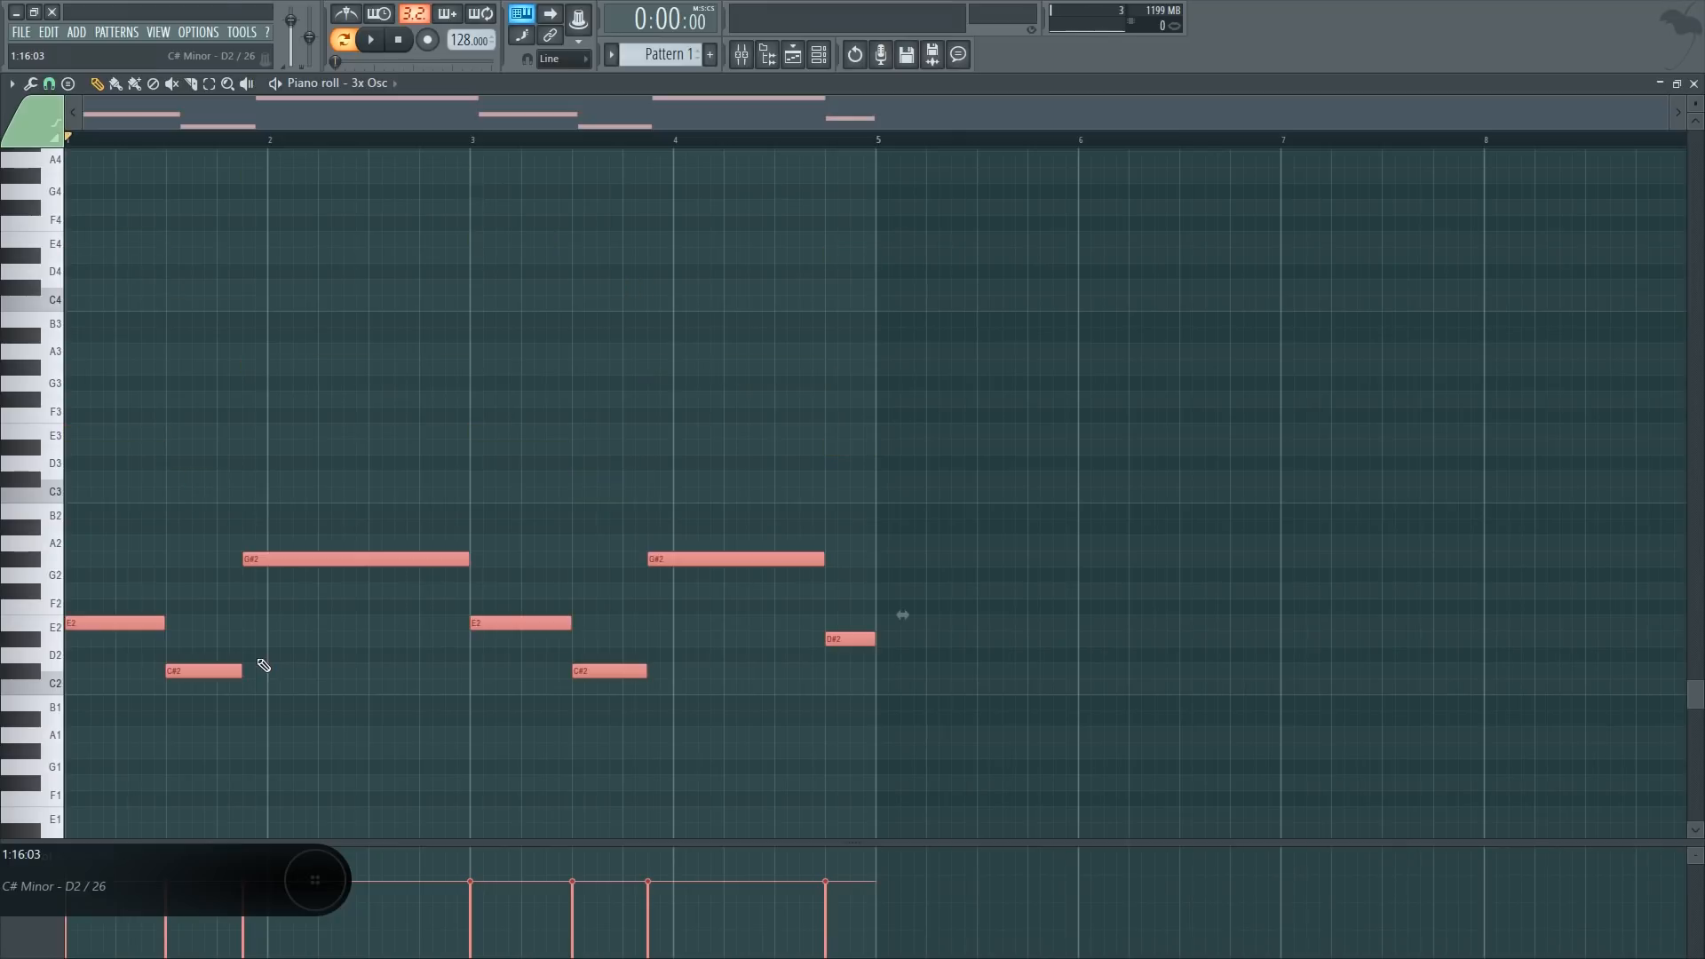
pyautogui.hotkey('ctrl', 'd')
# View the mixer and channel rack, then return to the Kontakt 5 piano roll
pyautogui.click(793, 54)
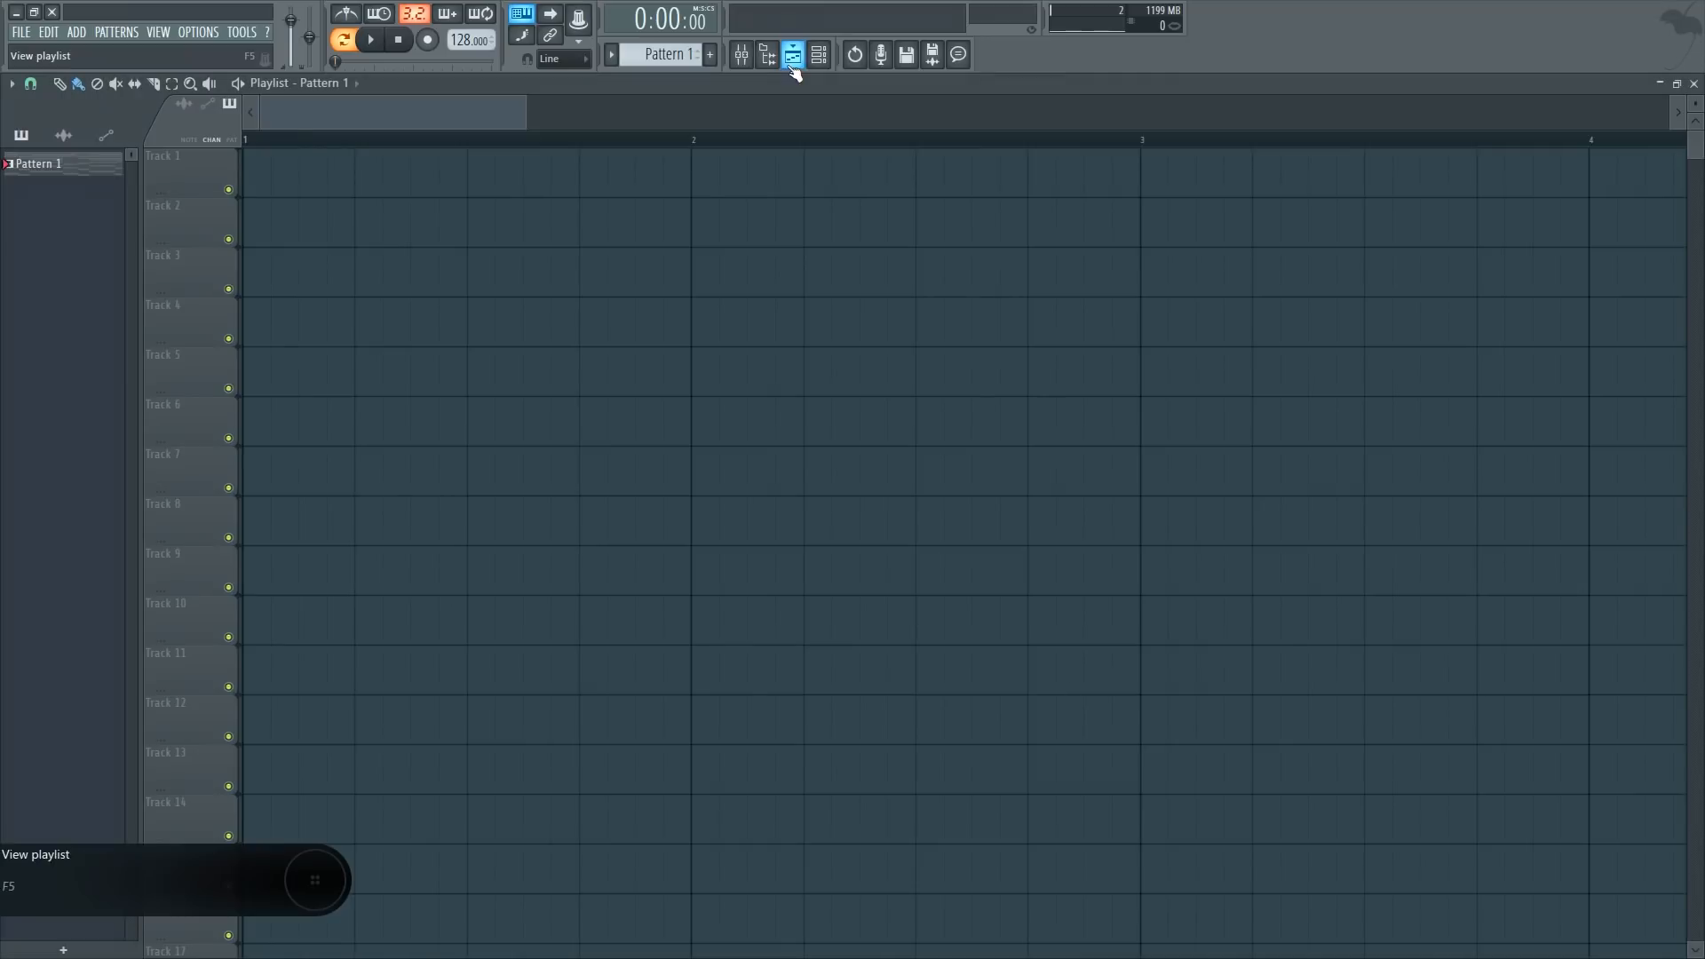
pyautogui.click(741, 54)
pyautogui.click(819, 54)
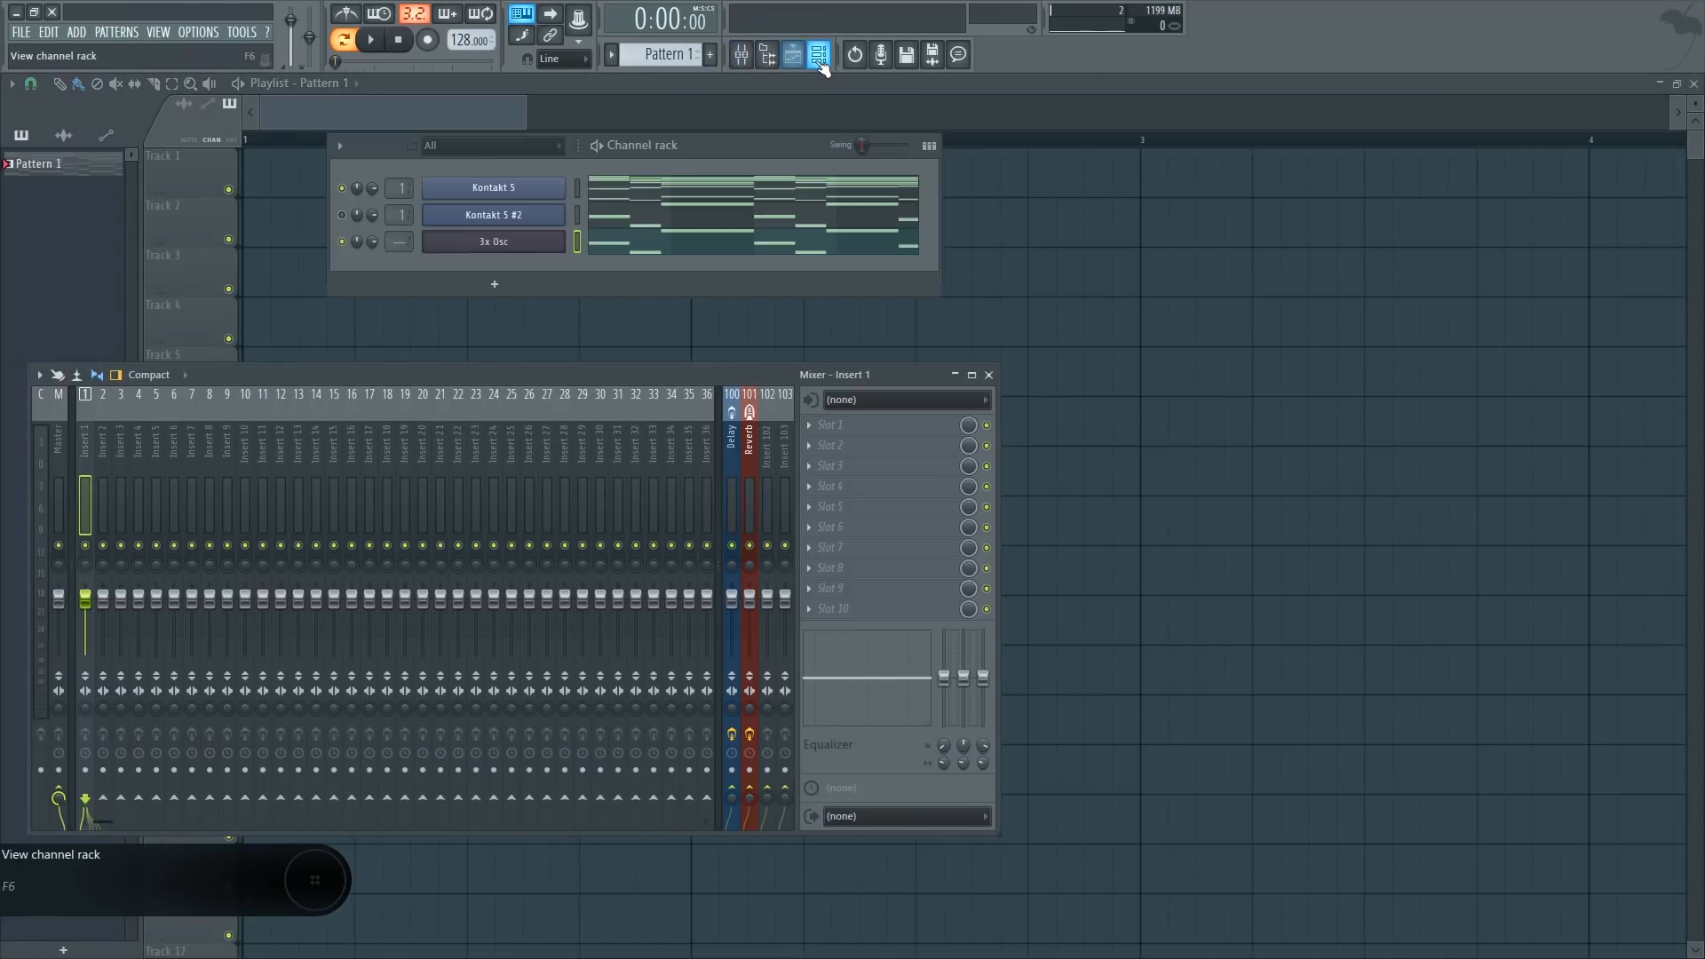
pyautogui.click(574, 173)
pyautogui.moveTo(504, 433); pyautogui.dragTo(506, 478)
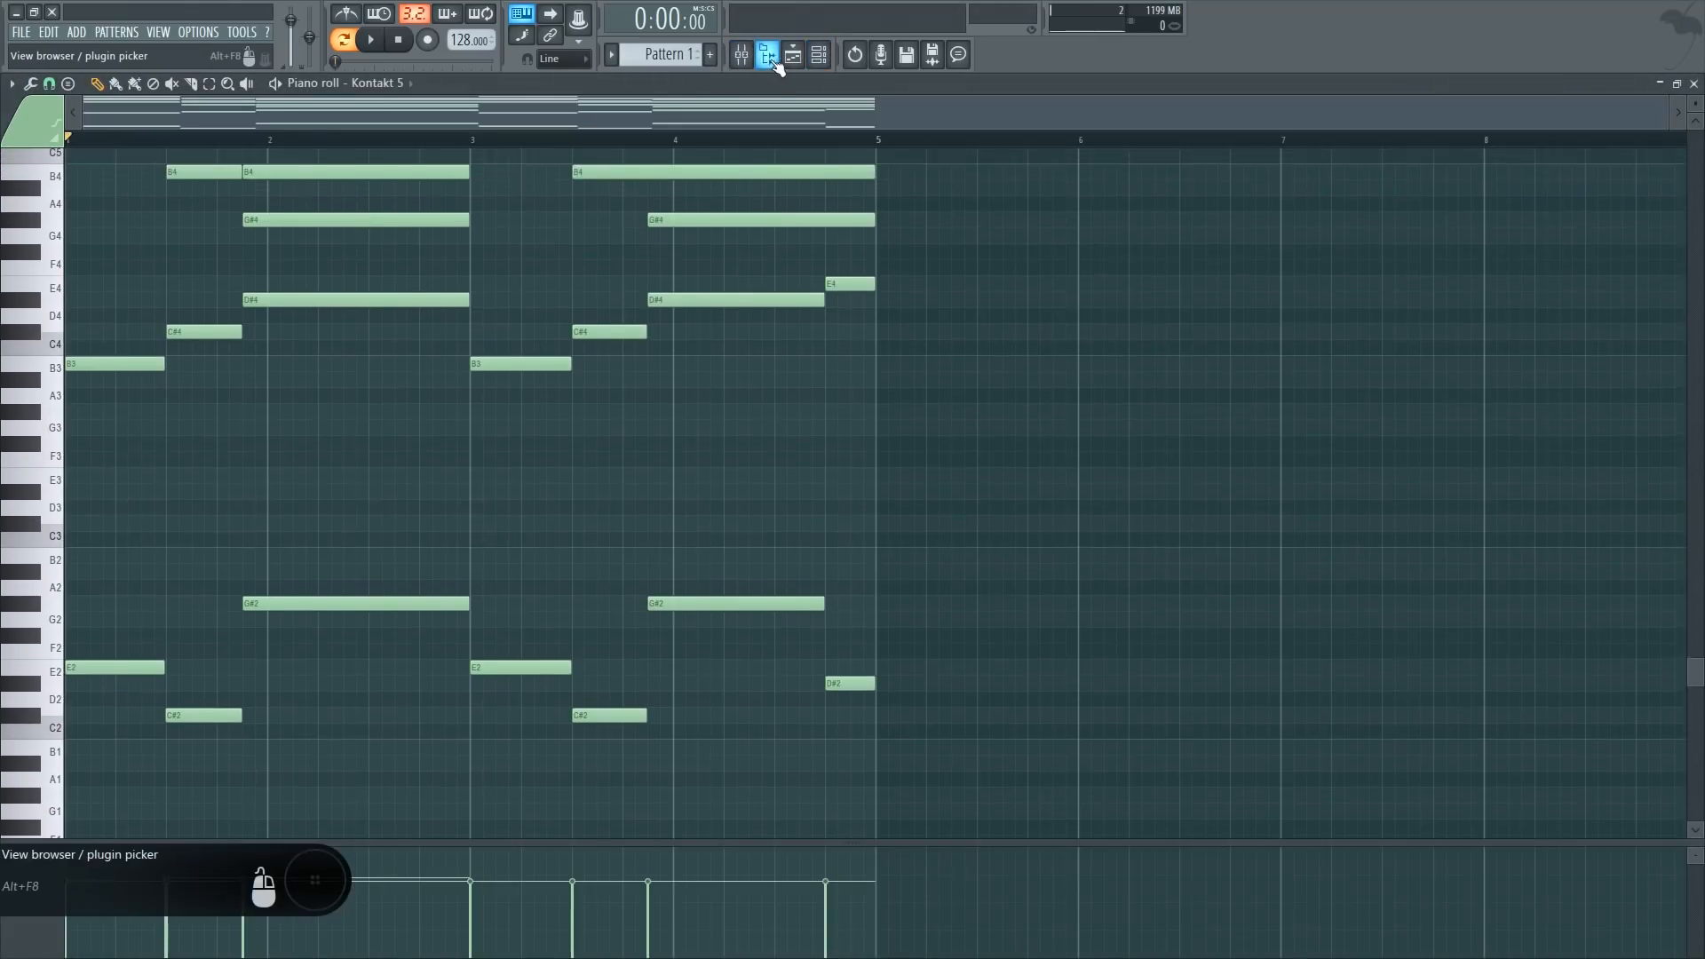
# View the playlist and channel rack, and reopen the Kontakt 5 channel's piano roll
pyautogui.click(793, 54)
pyautogui.click(819, 54)
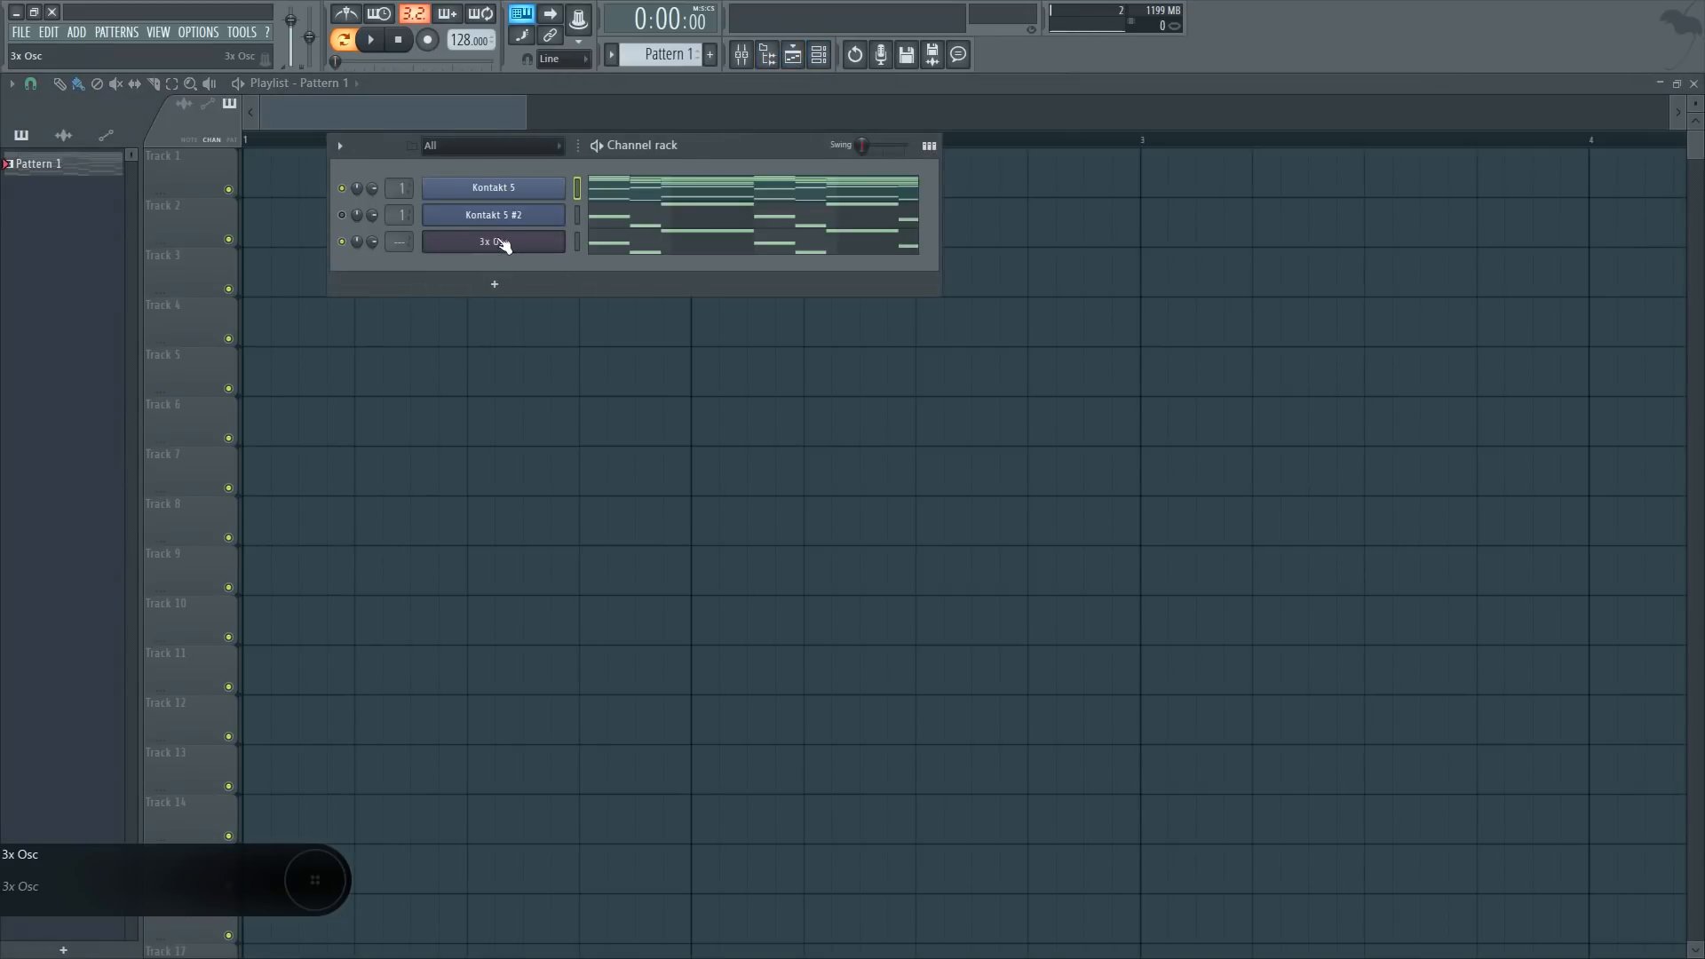
pyautogui.click(637, 181)
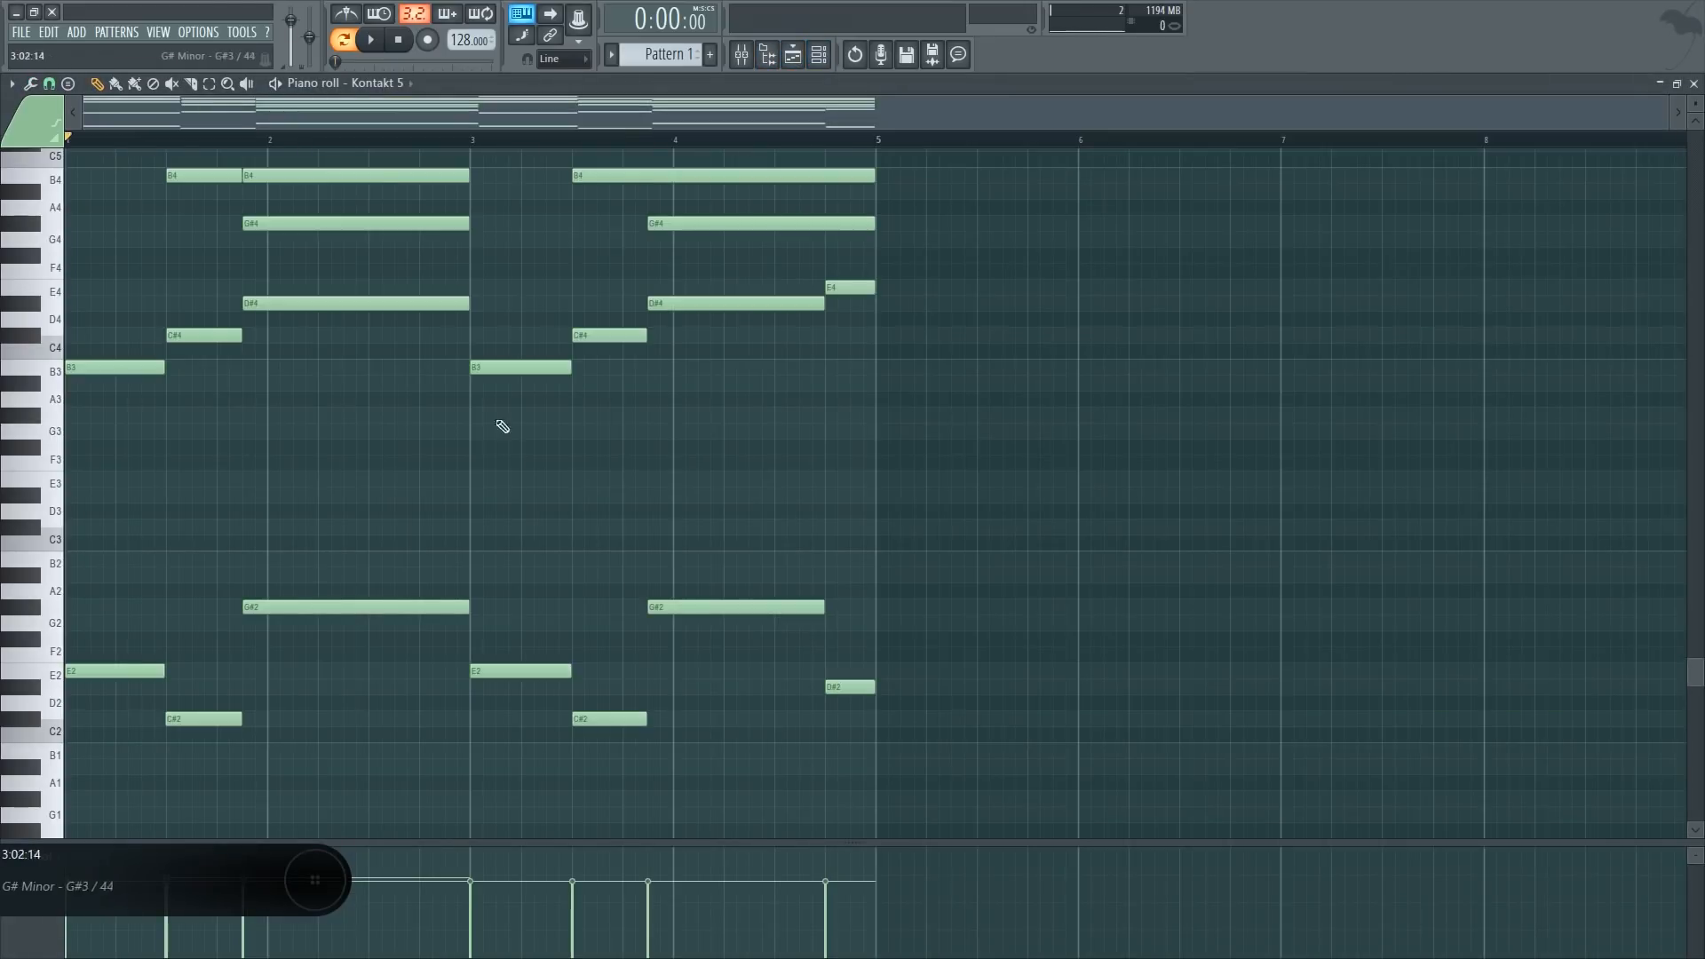
# Select all notes in the Kontakt 5 piano roll, then deselect them
pyautogui.hotkey('ctrl', 'a')
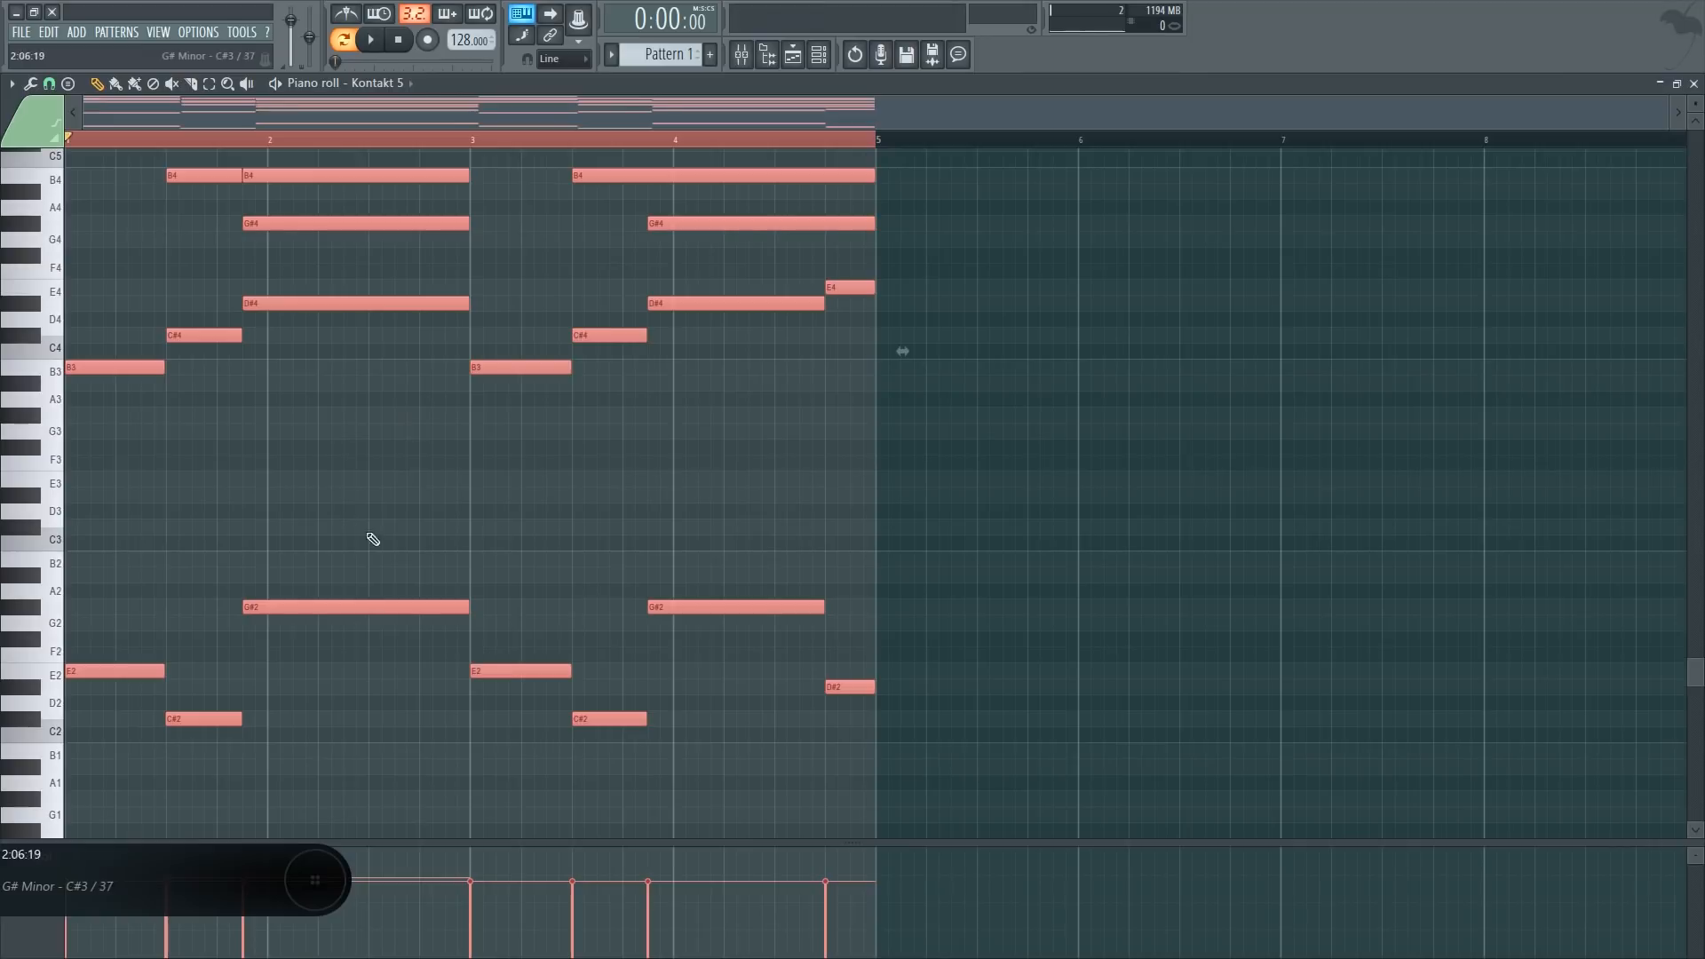
pyautogui.scroll(2, 772, 346)
pyautogui.scroll(2, 438, 411)
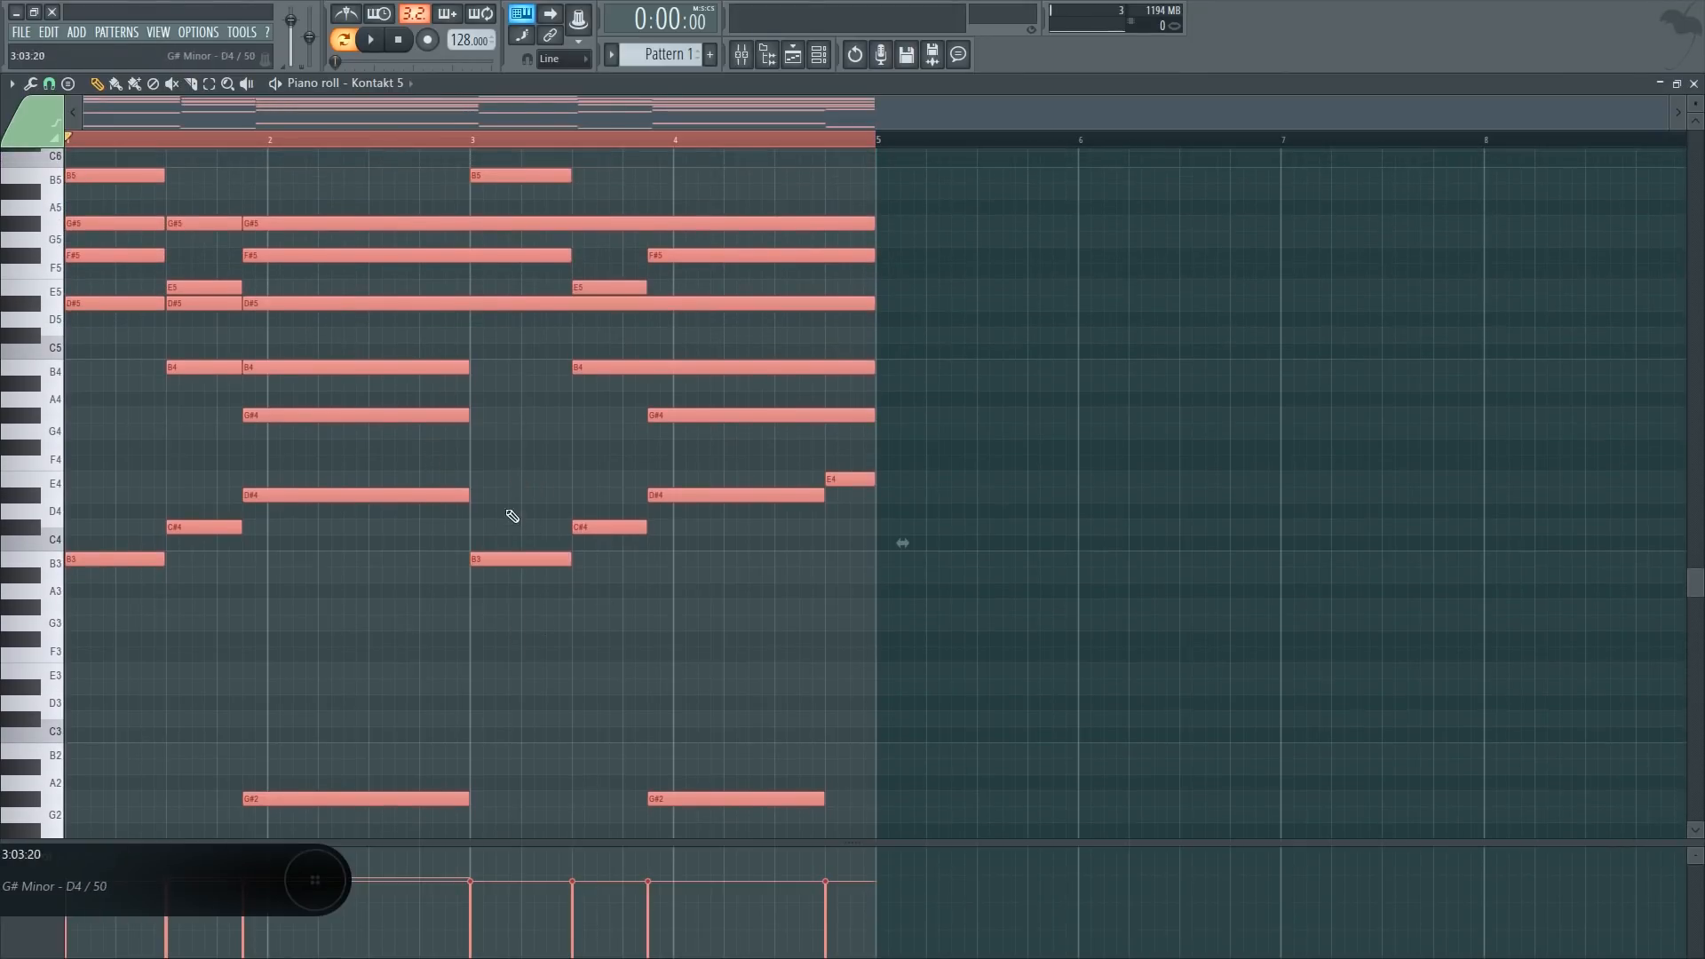
pyautogui.hotkey('ctrl', 'd')
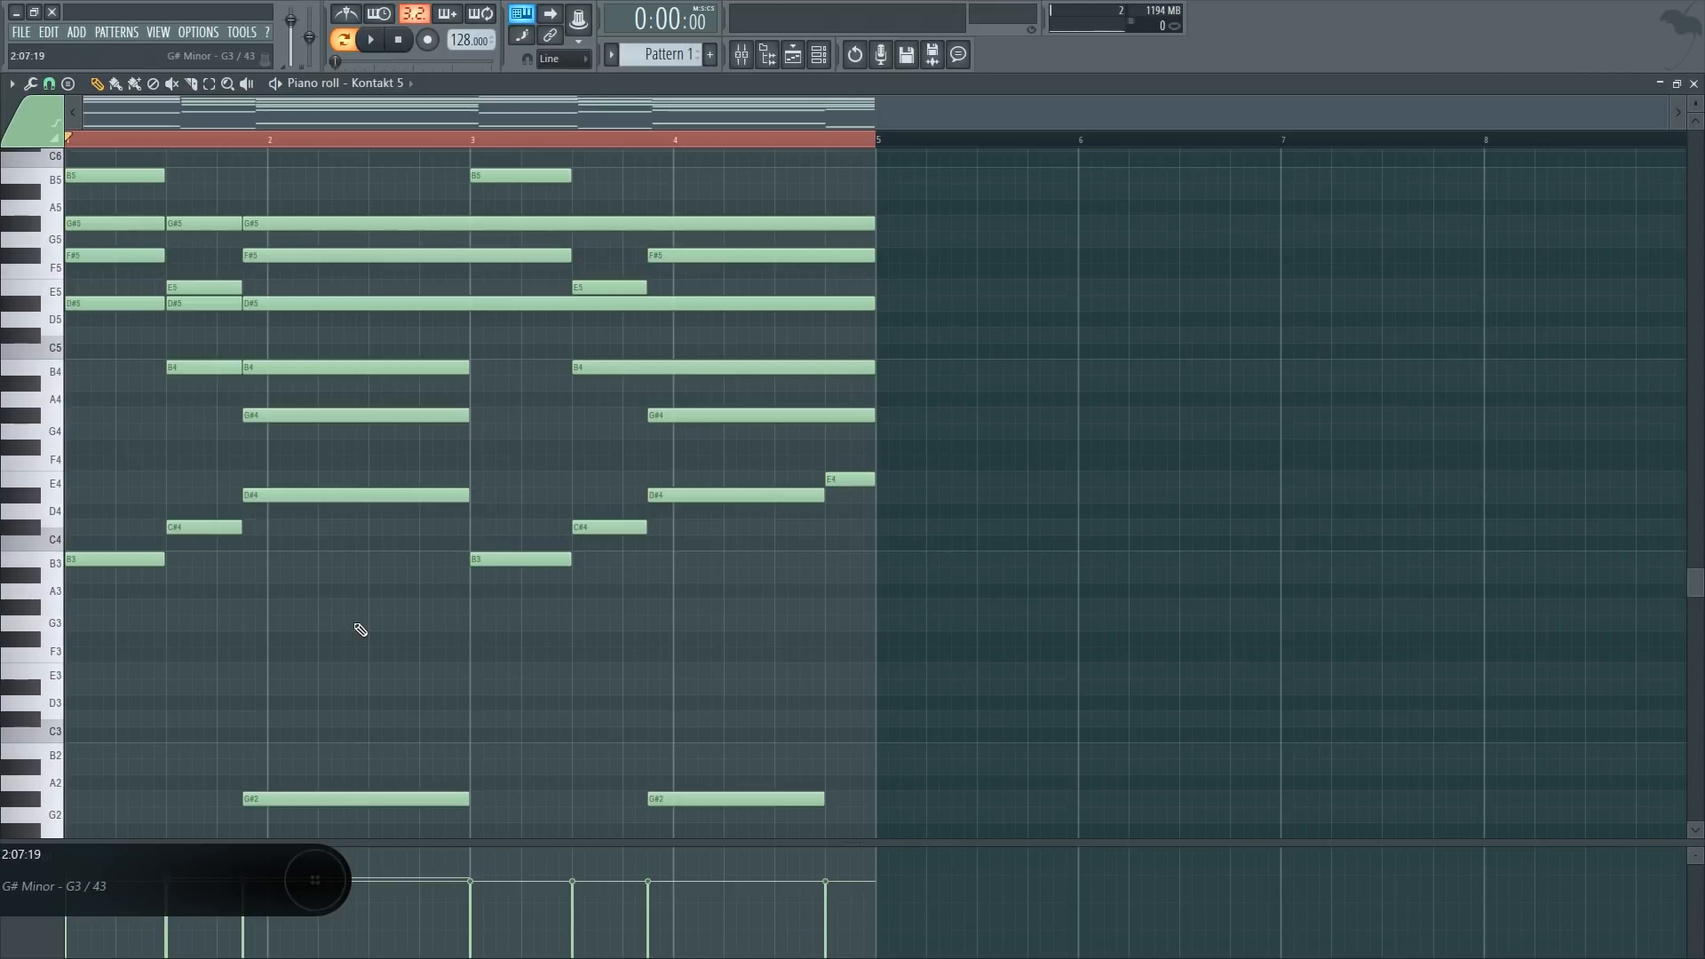
# Select and delete all Kontakt 5 notes, undo the deletion, and clear the selection
pyautogui.hotkey('ctrl', 'a')
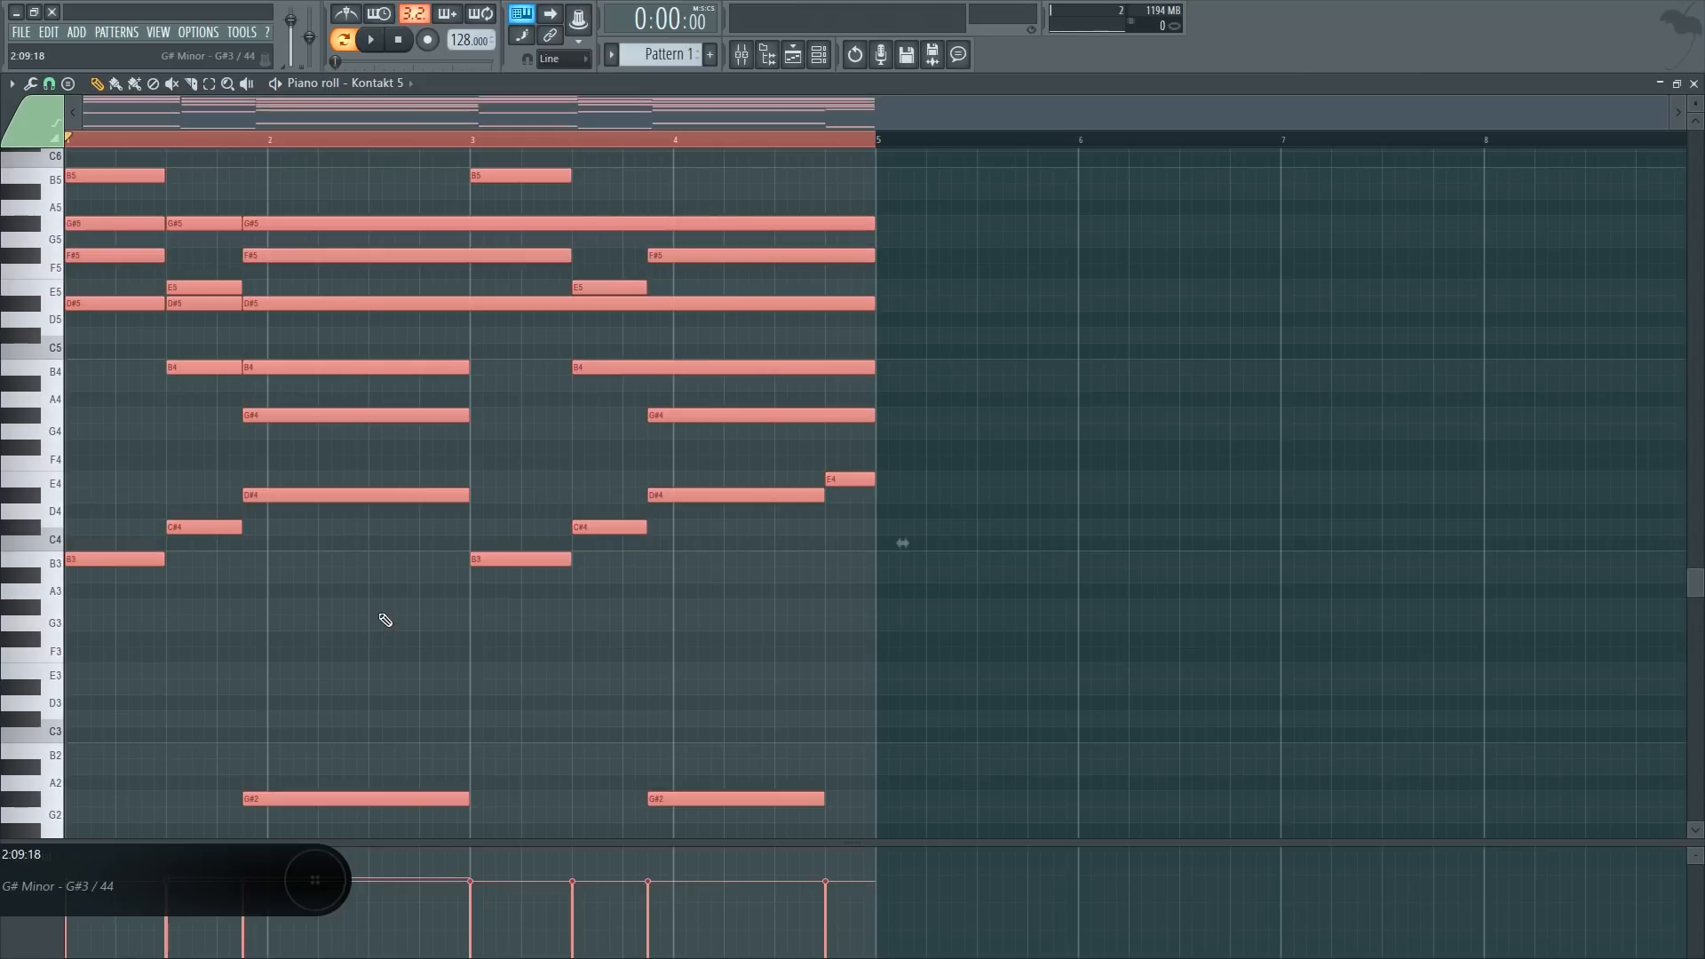
pyautogui.press('Delete')
pyautogui.hotkey('ctrl', 'z')
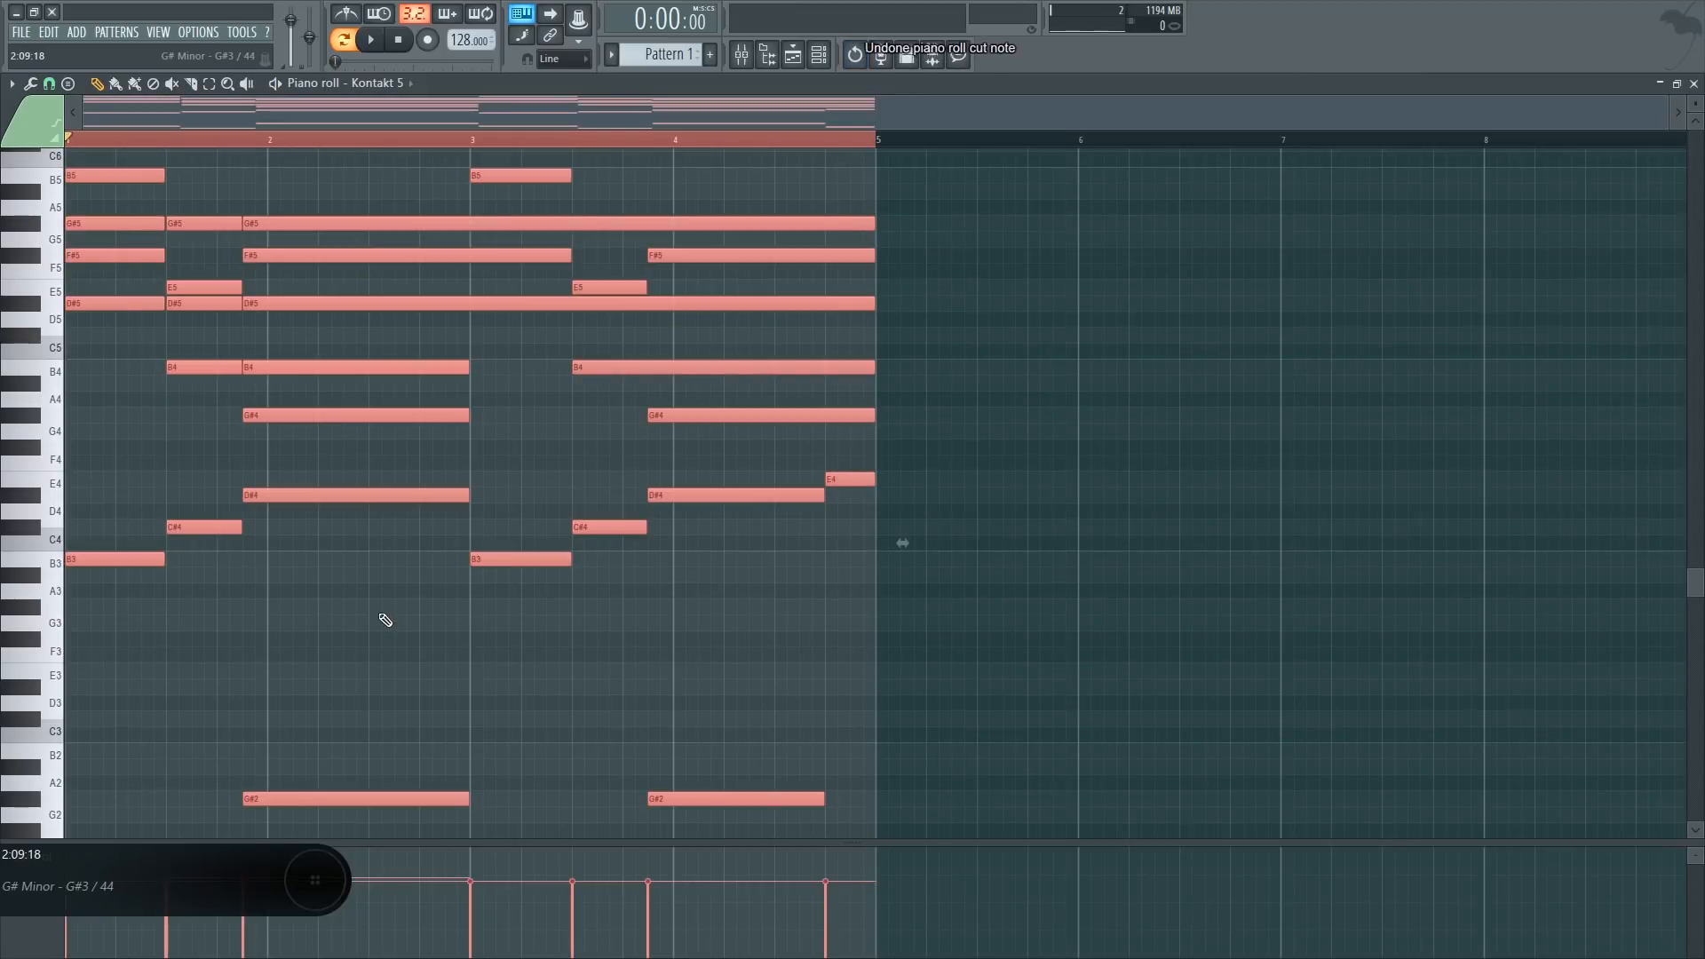
pyautogui.hotkey('ctrl', 'd')
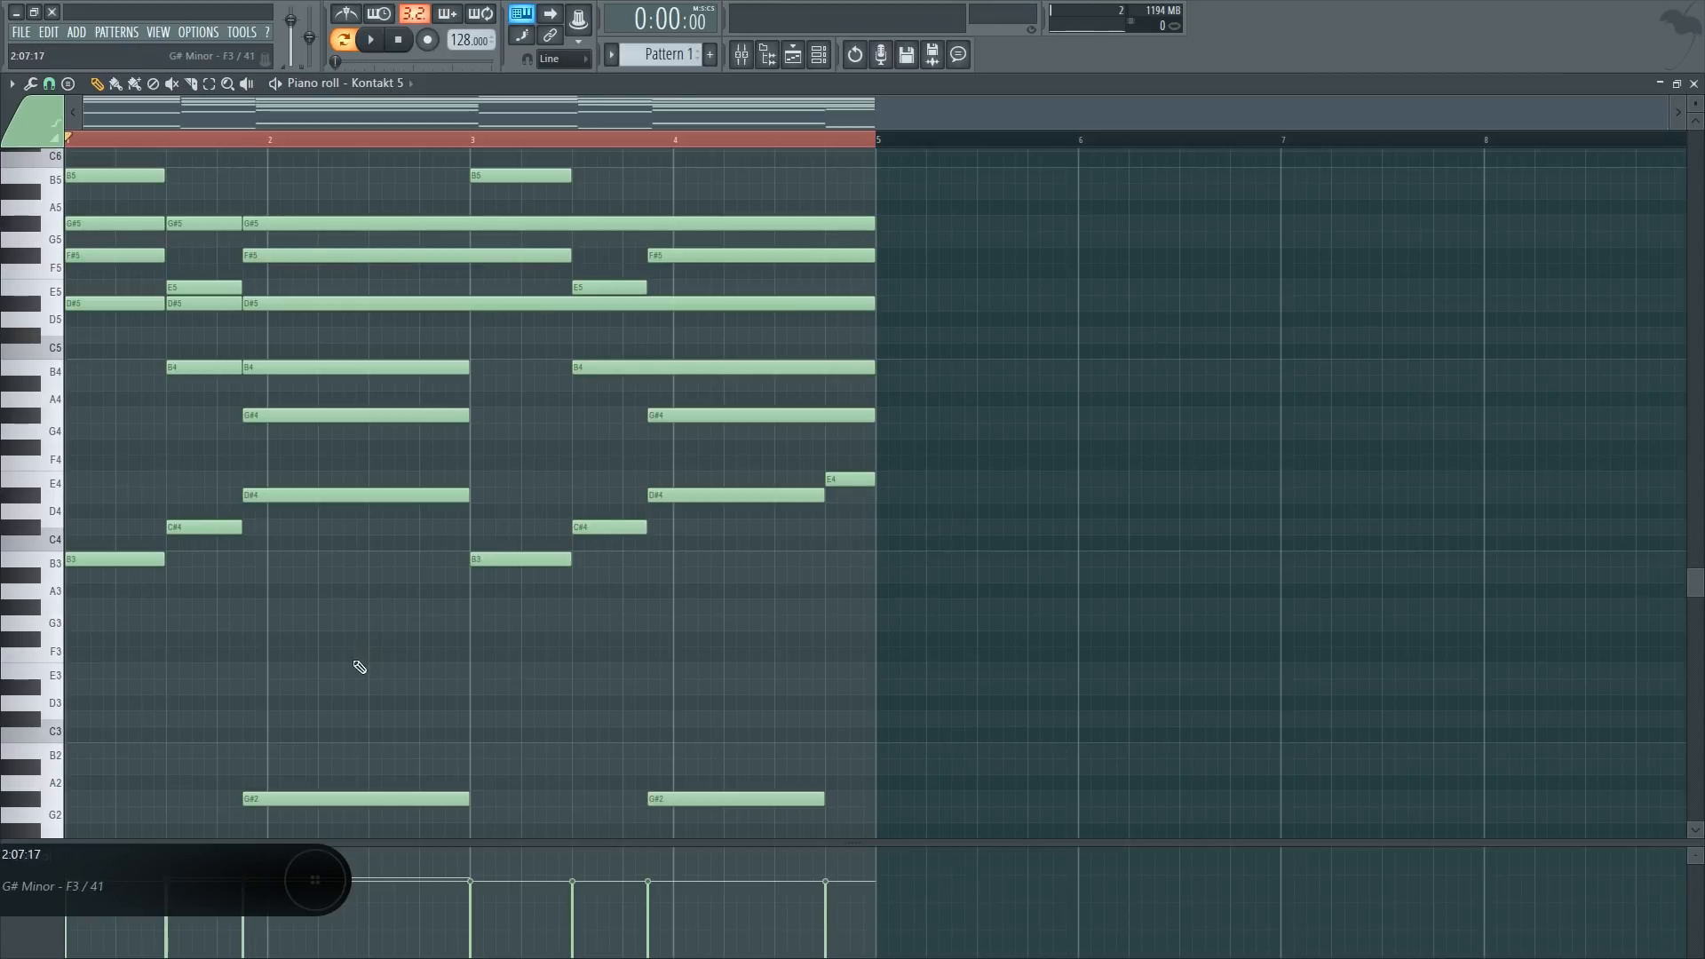
pyautogui.scroll(-2, 514, 544)
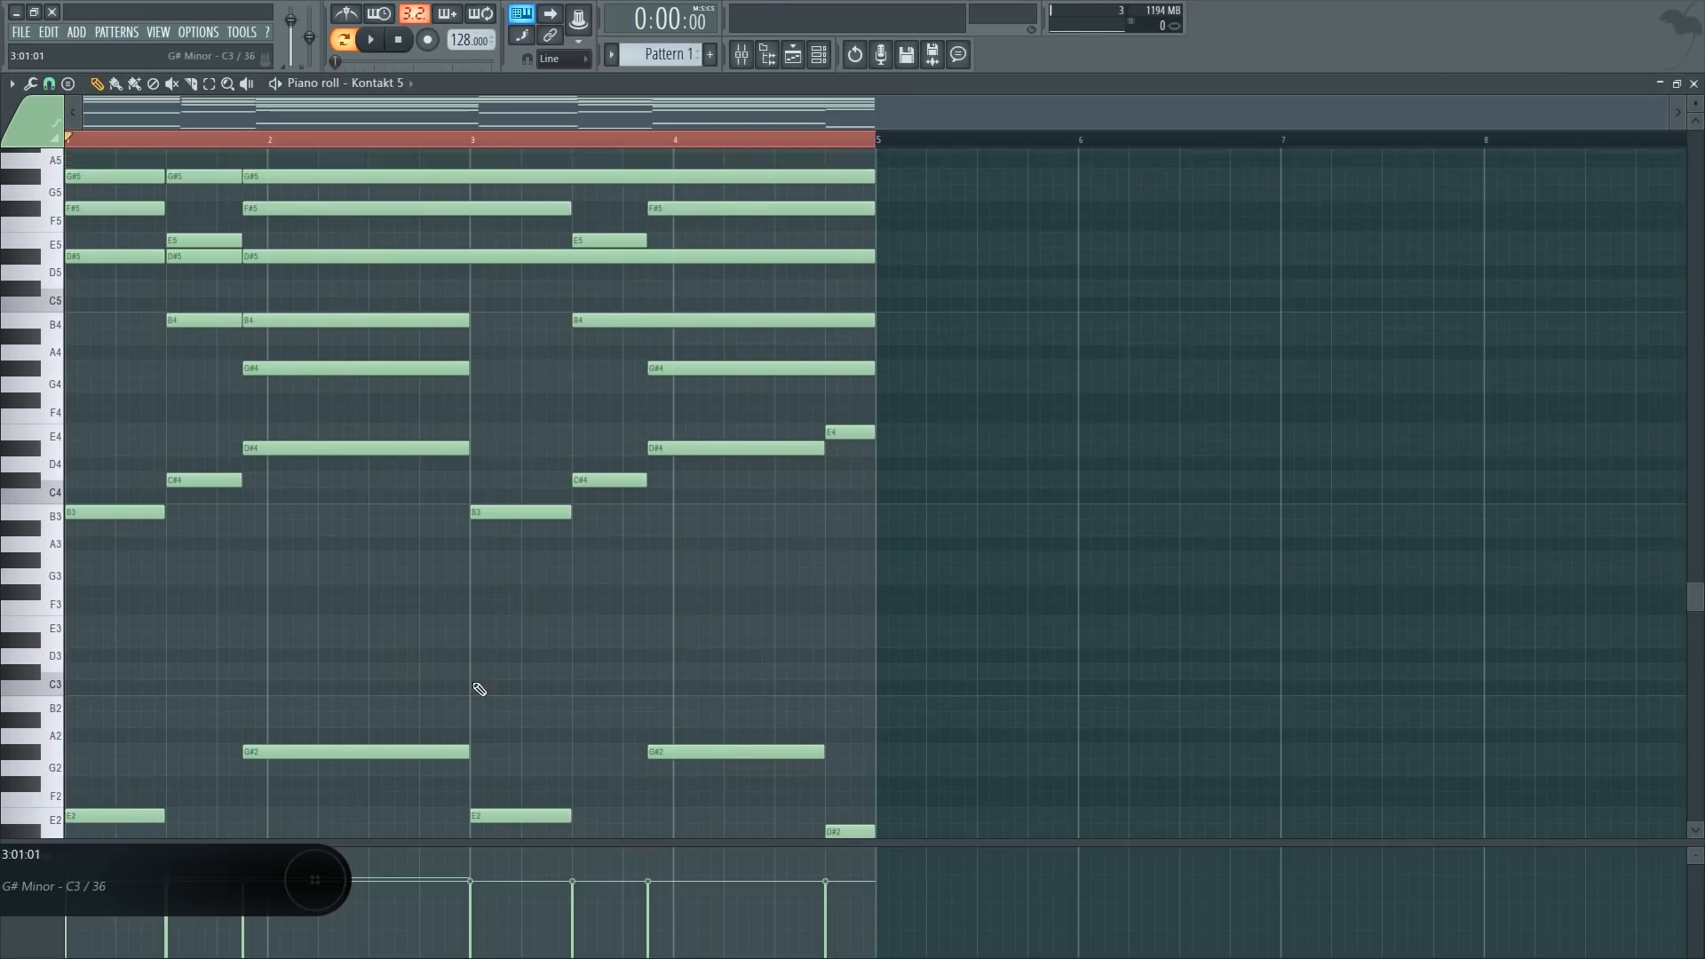
pyautogui.scroll(1, 475, 683)
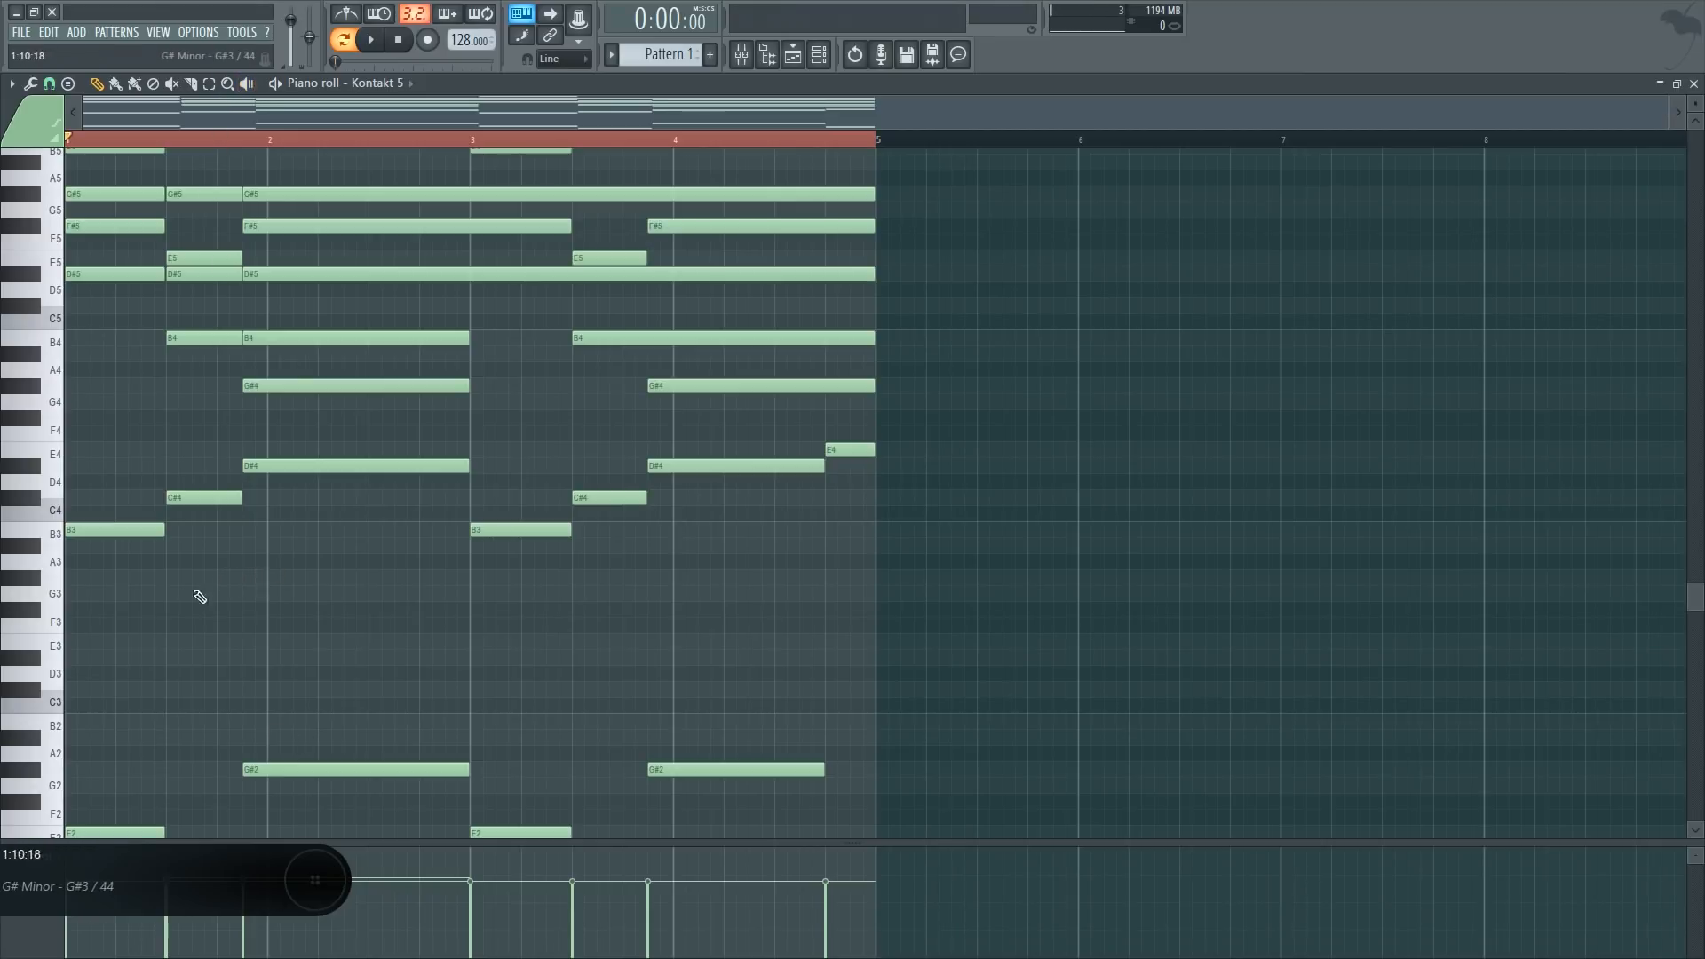
pyautogui.scroll(-2, 513, 688)
pyautogui.scroll(3, 514, 688)
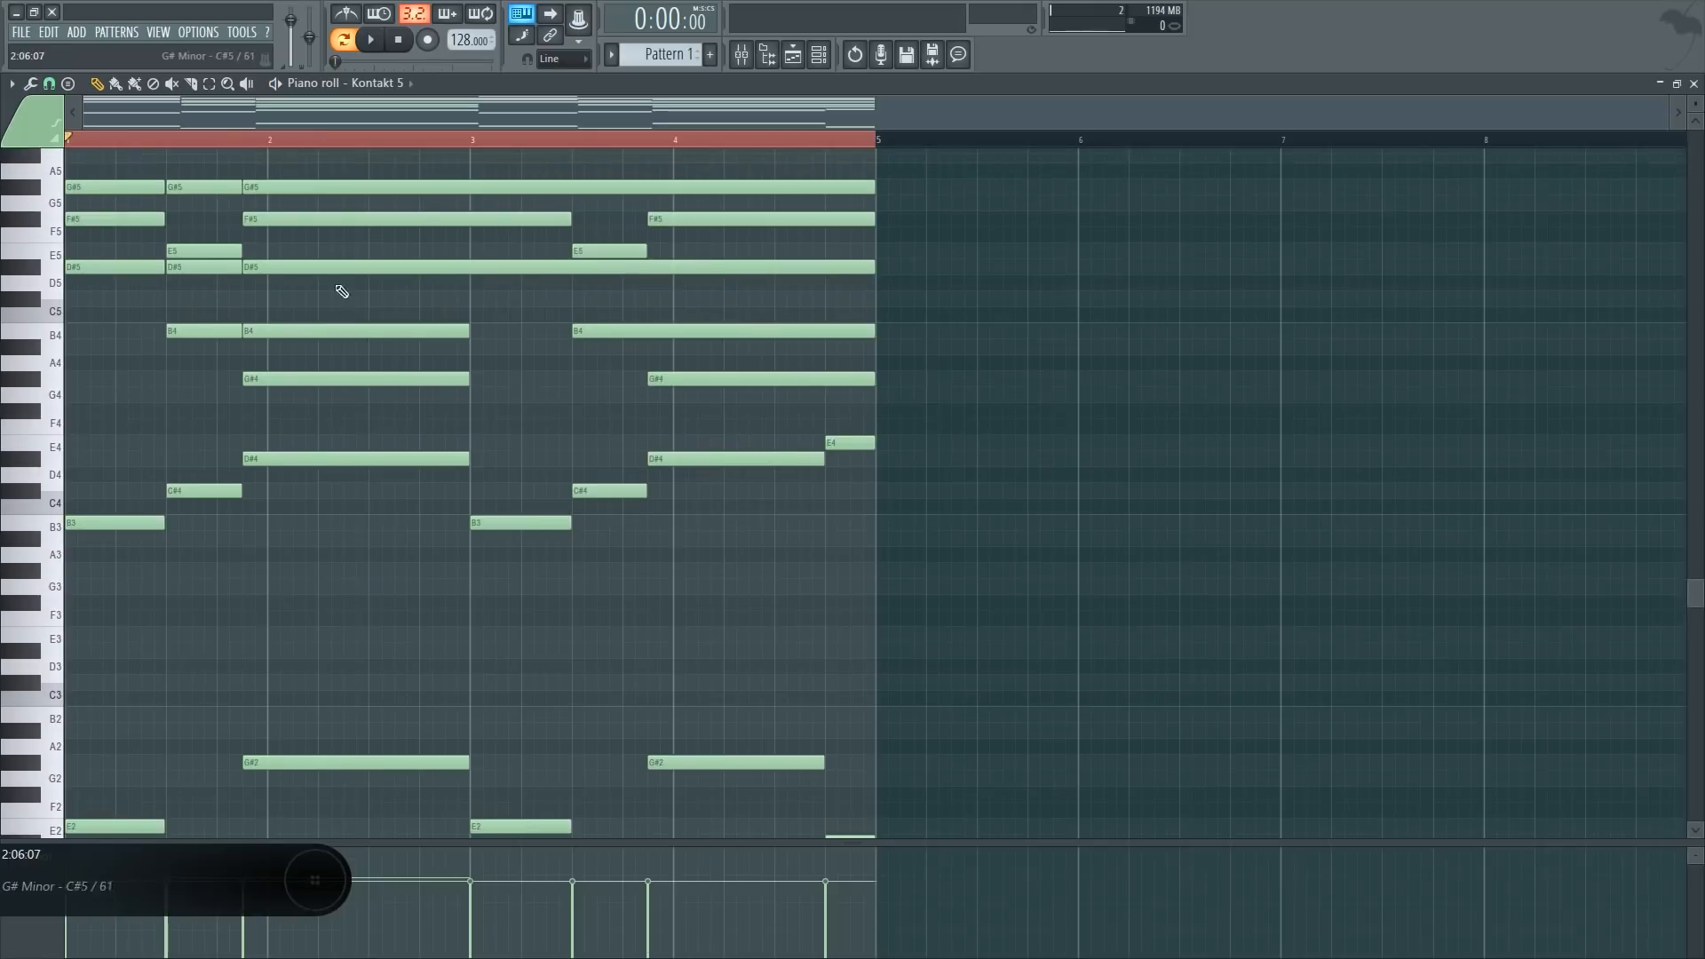
# Audition the individual chords at several positions across bars 1, 3 and 4
pyautogui.scroll(-3, 400, 595)
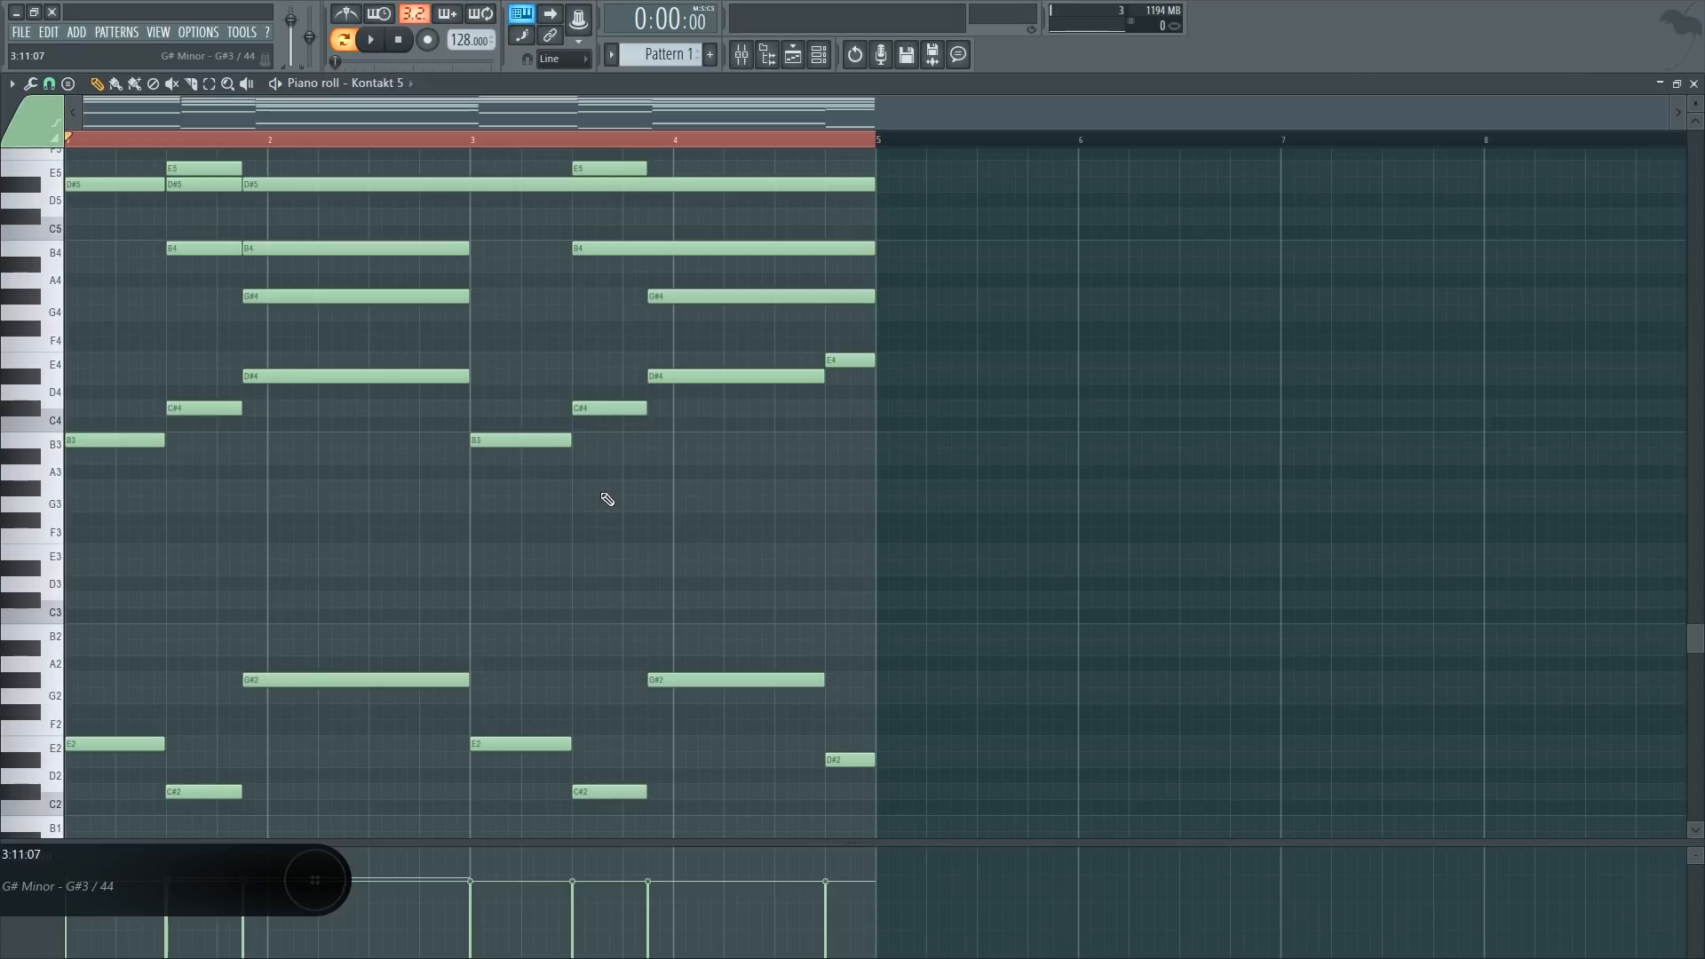
pyautogui.keyDown('alt'); pyautogui.rightClick(602, 494); pyautogui.keyUp('alt')
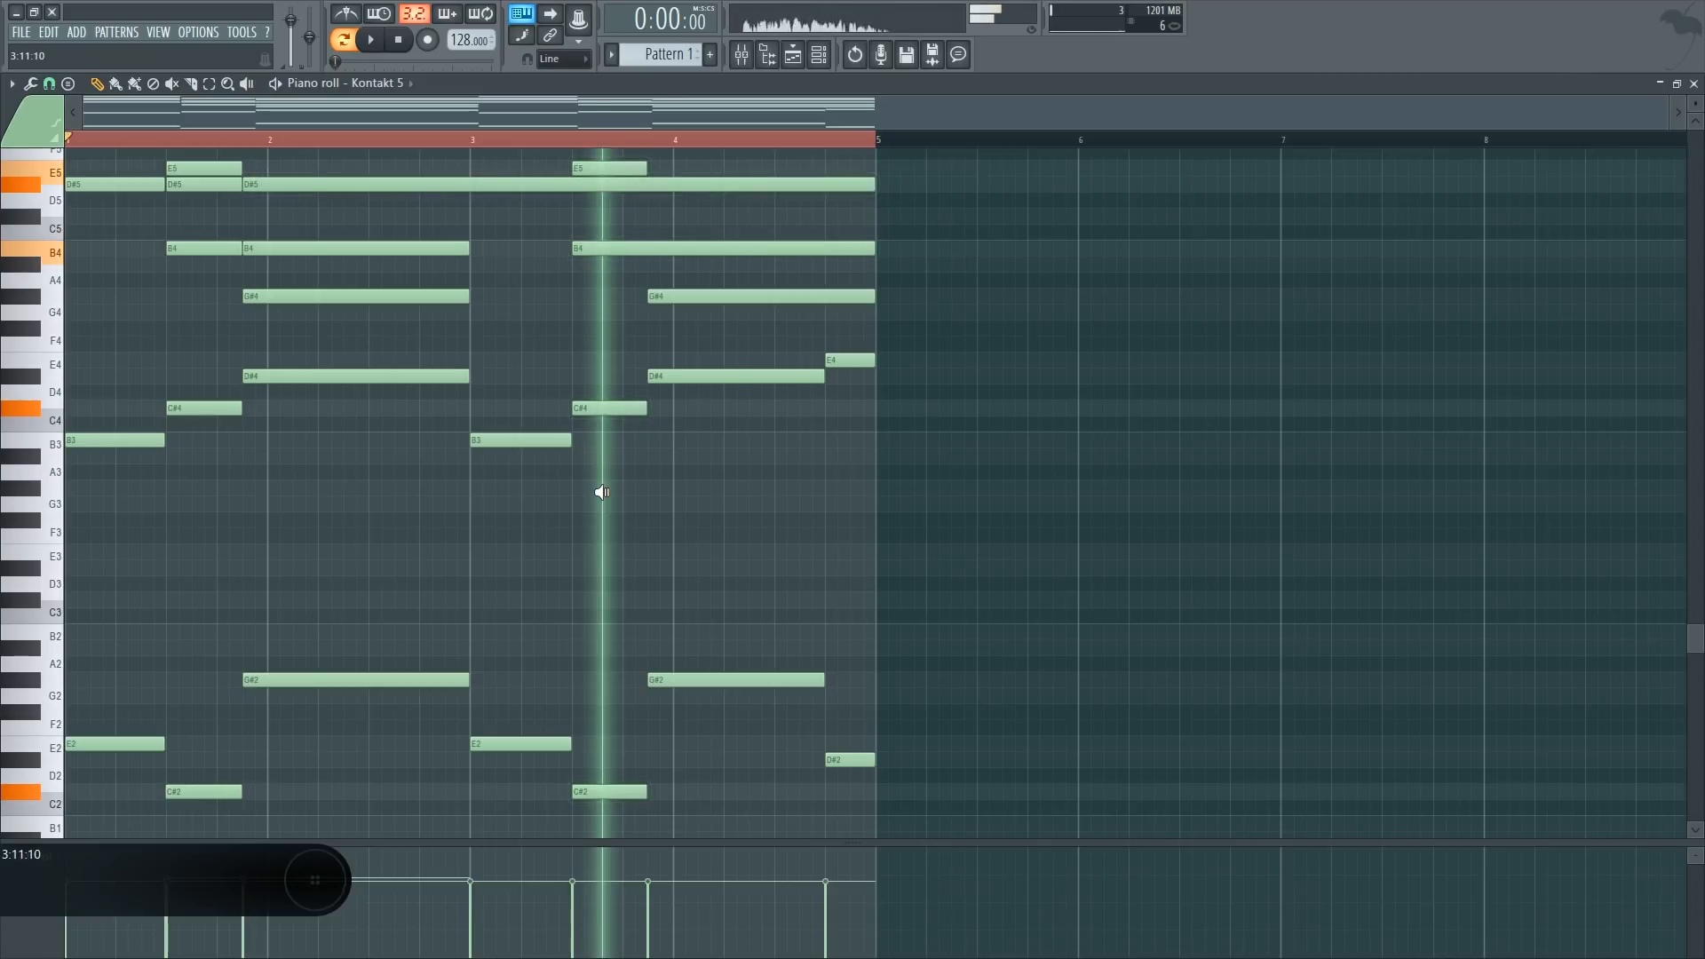
pyautogui.keyDown('alt'); pyautogui.rightClick(733, 489); pyautogui.keyUp('alt')
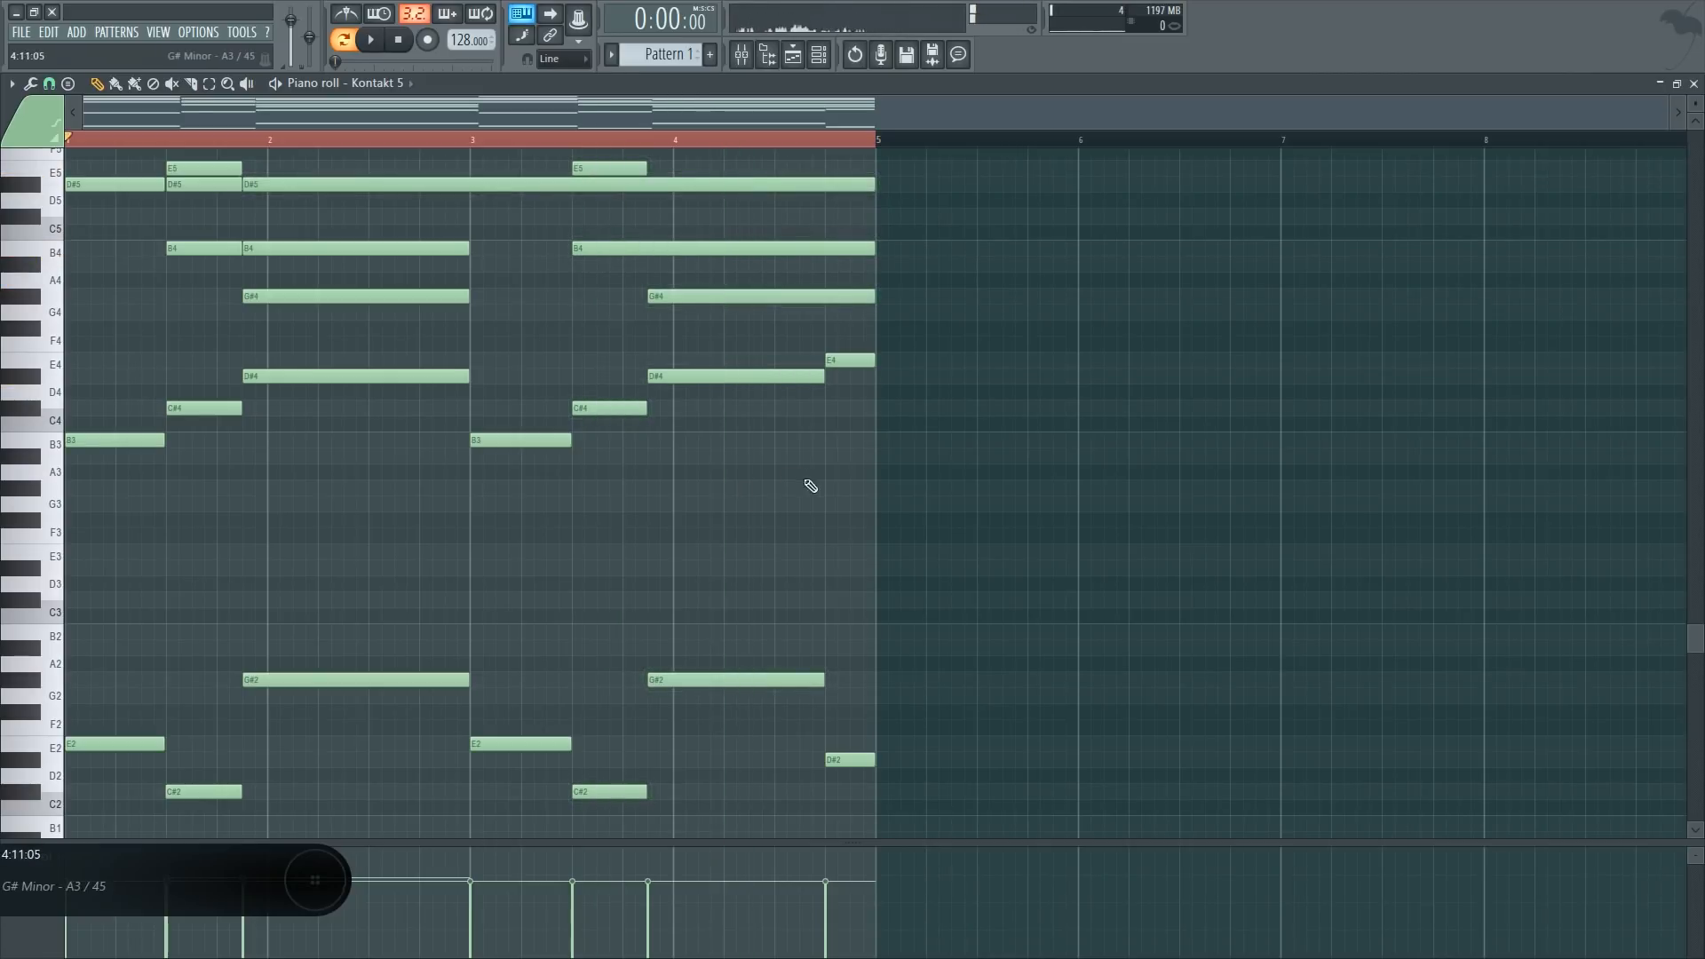
pyautogui.keyDown('alt'); pyautogui.rightClick(839, 493); pyautogui.keyUp('alt')
pyautogui.keyDown('alt'); pyautogui.rightClick(612, 494); pyautogui.keyUp('alt')
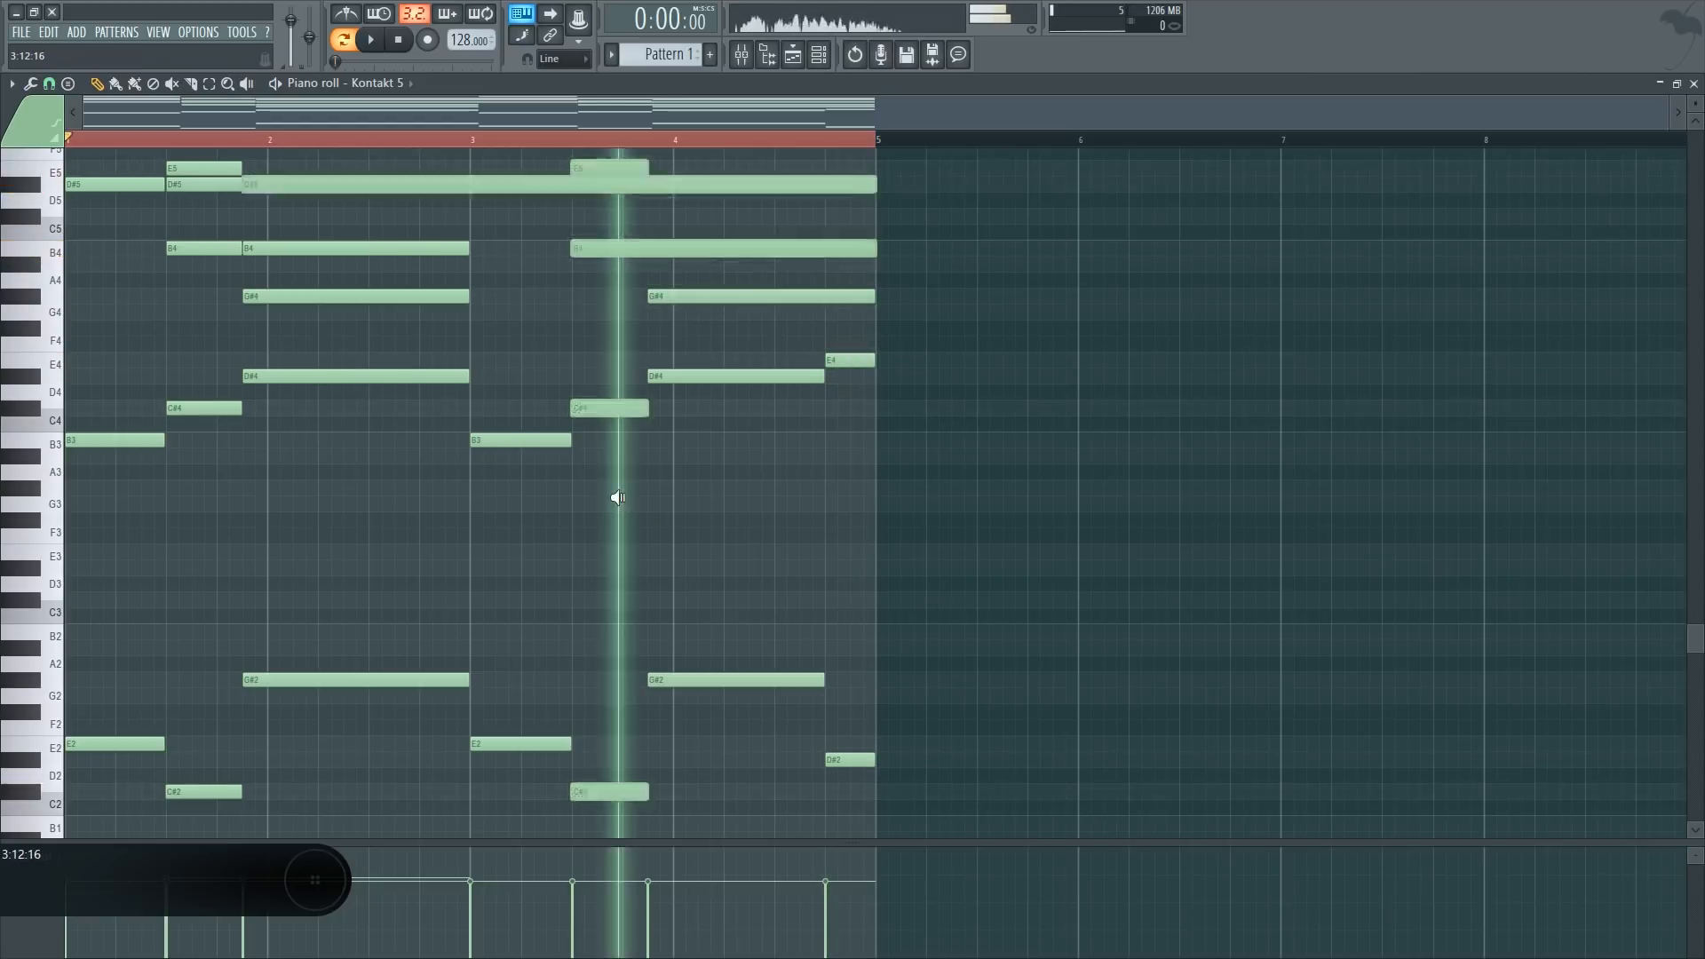
pyautogui.keyDown('alt'); pyautogui.rightClick(545, 514); pyautogui.keyUp('alt')
pyautogui.keyDown('alt'); pyautogui.rightClick(213, 514); pyautogui.keyUp('alt')
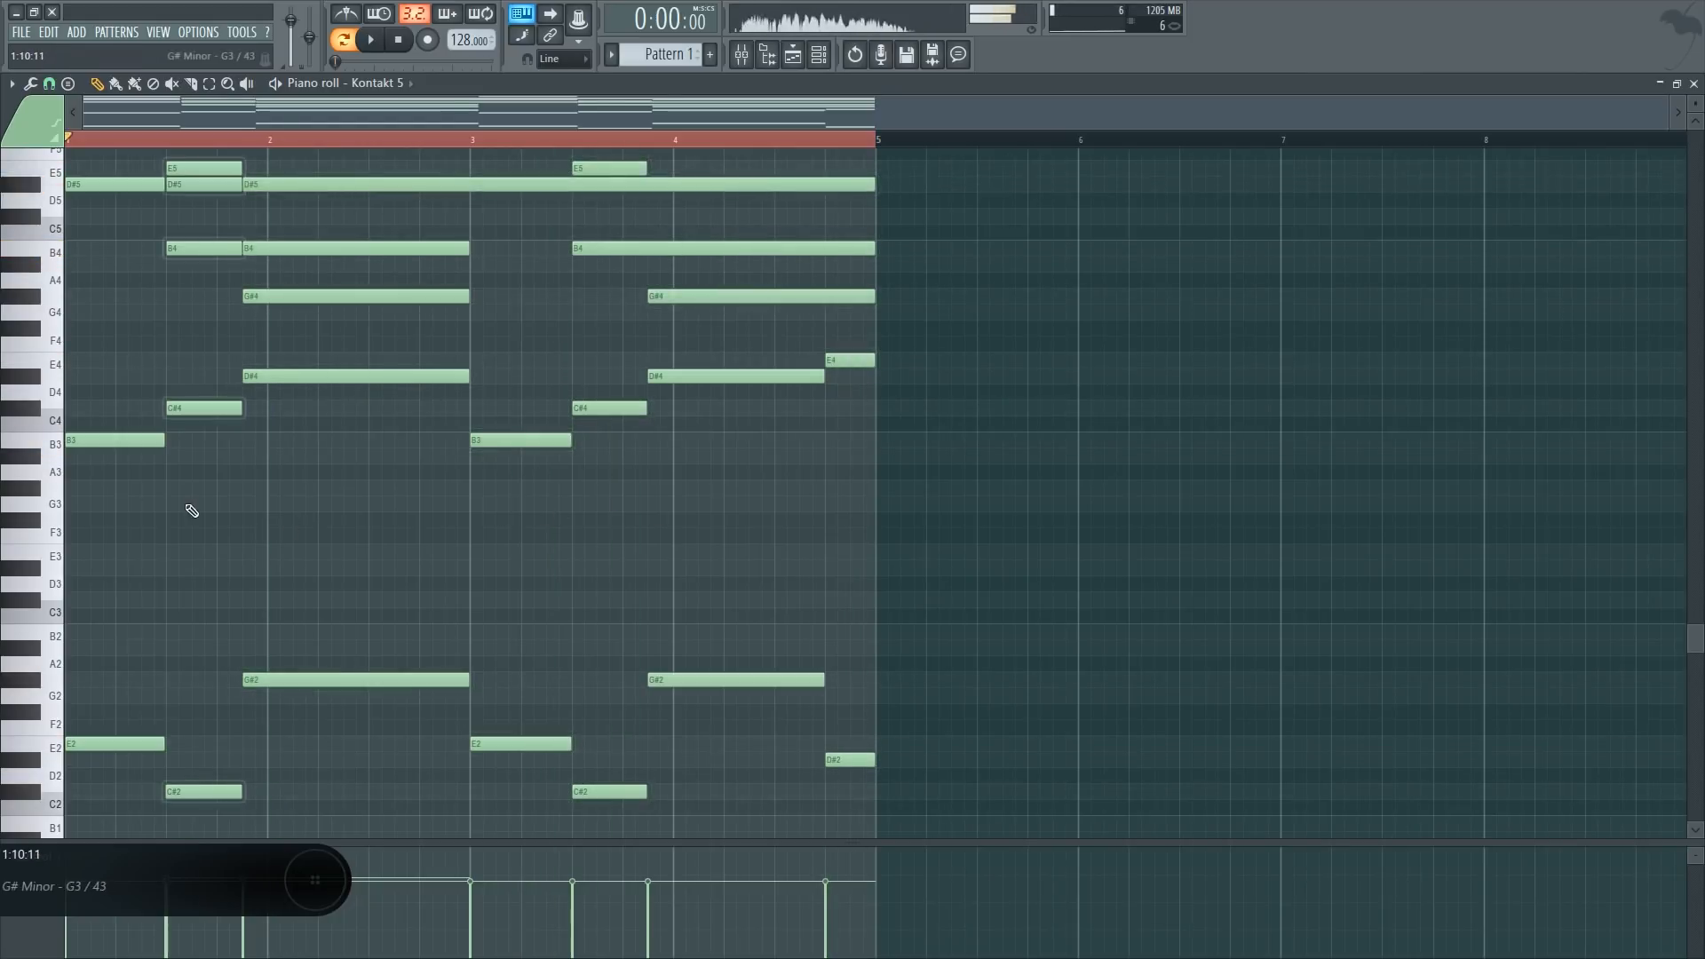
pyautogui.keyDown('alt'); pyautogui.rightClick(114, 530); pyautogui.keyUp('alt')
pyautogui.scroll(3, 343, 647)
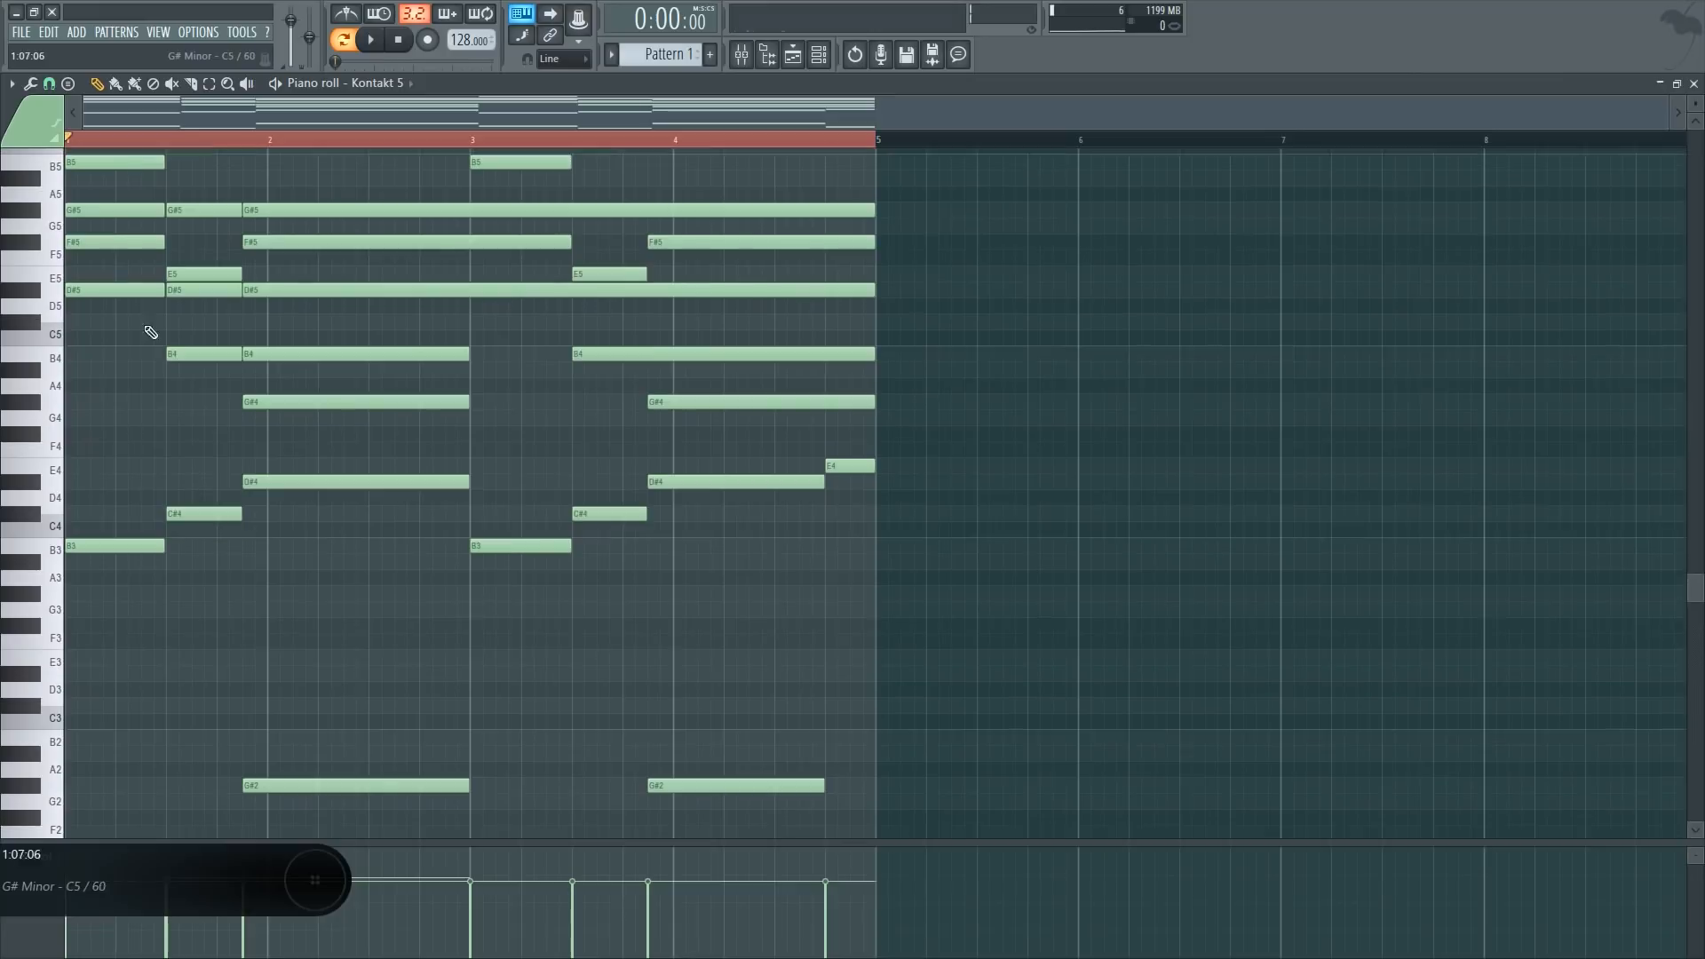
pyautogui.scroll(-7, 112, 443)
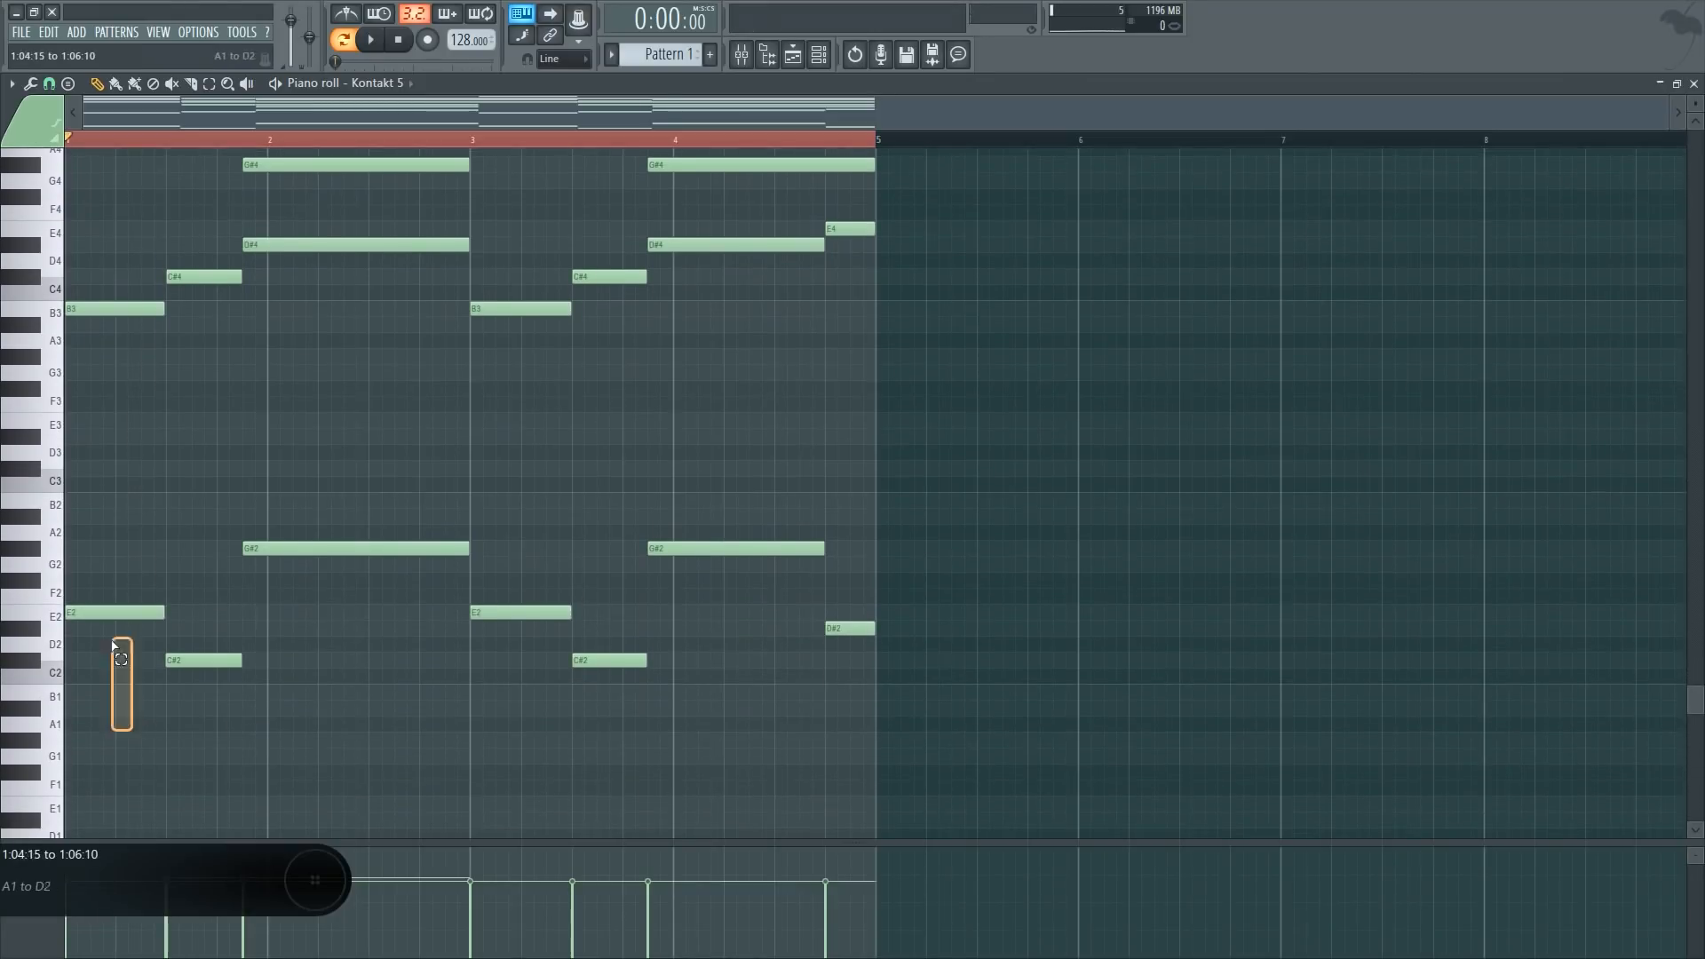
# Check the playlist and show the browser beside the Kontakt 5 piano roll
pyautogui.click(799, 55)
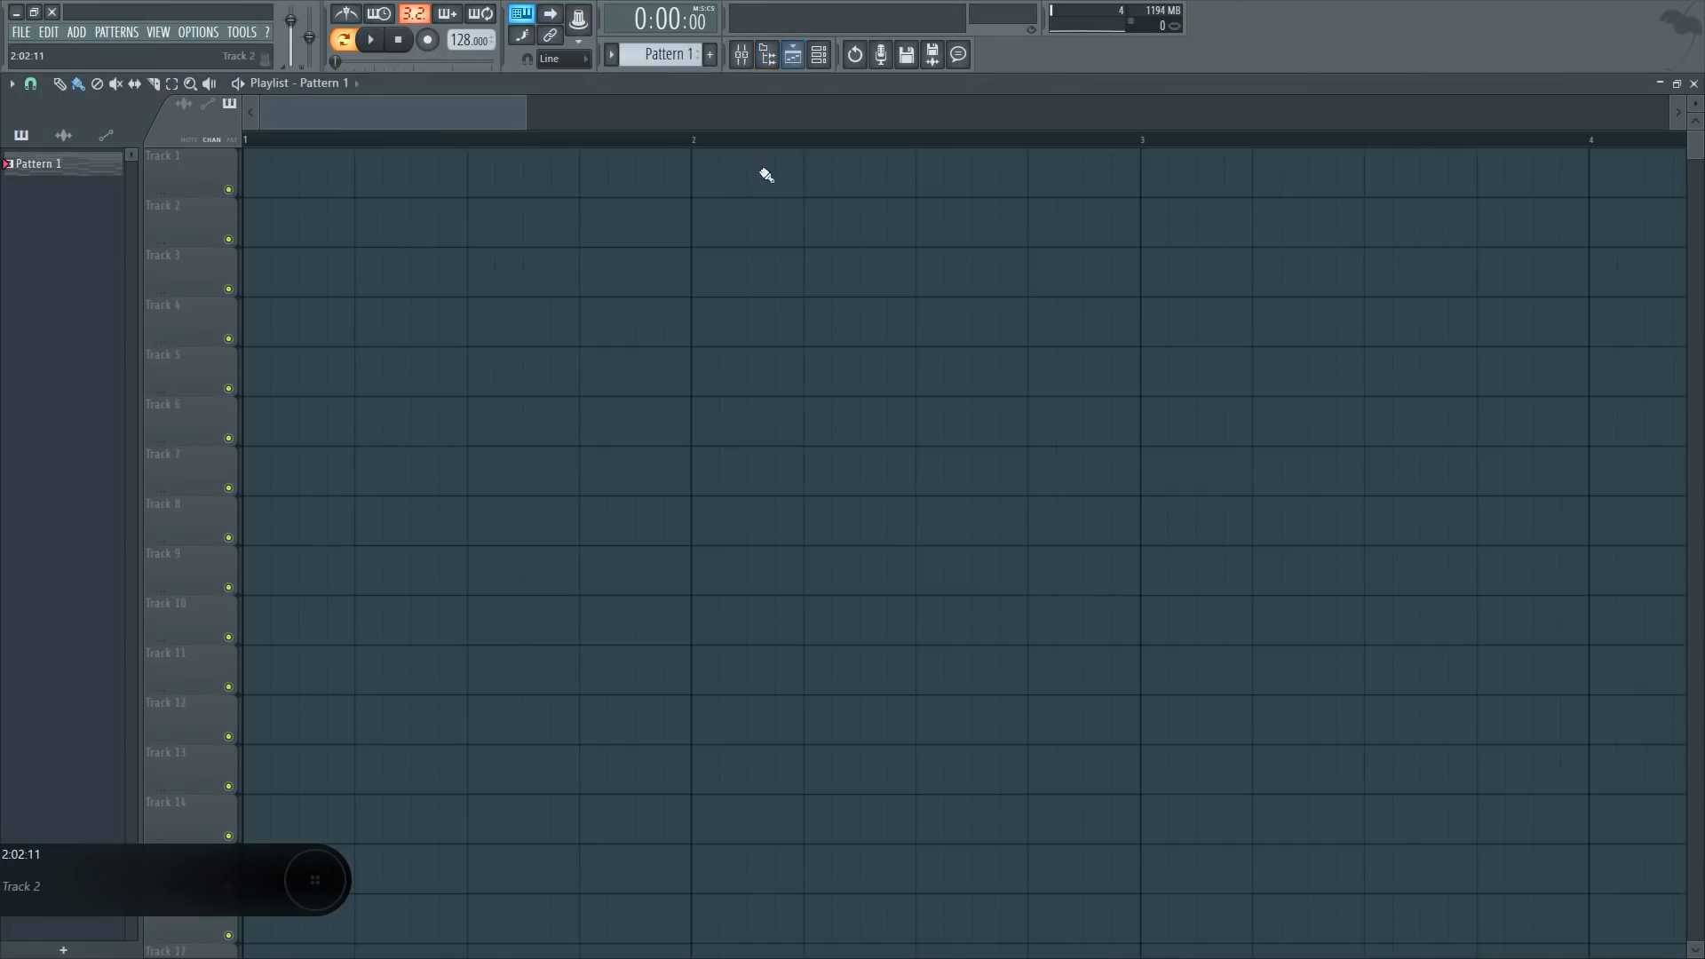
pyautogui.click(799, 55)
pyautogui.click(768, 55)
pyautogui.click(818, 58)
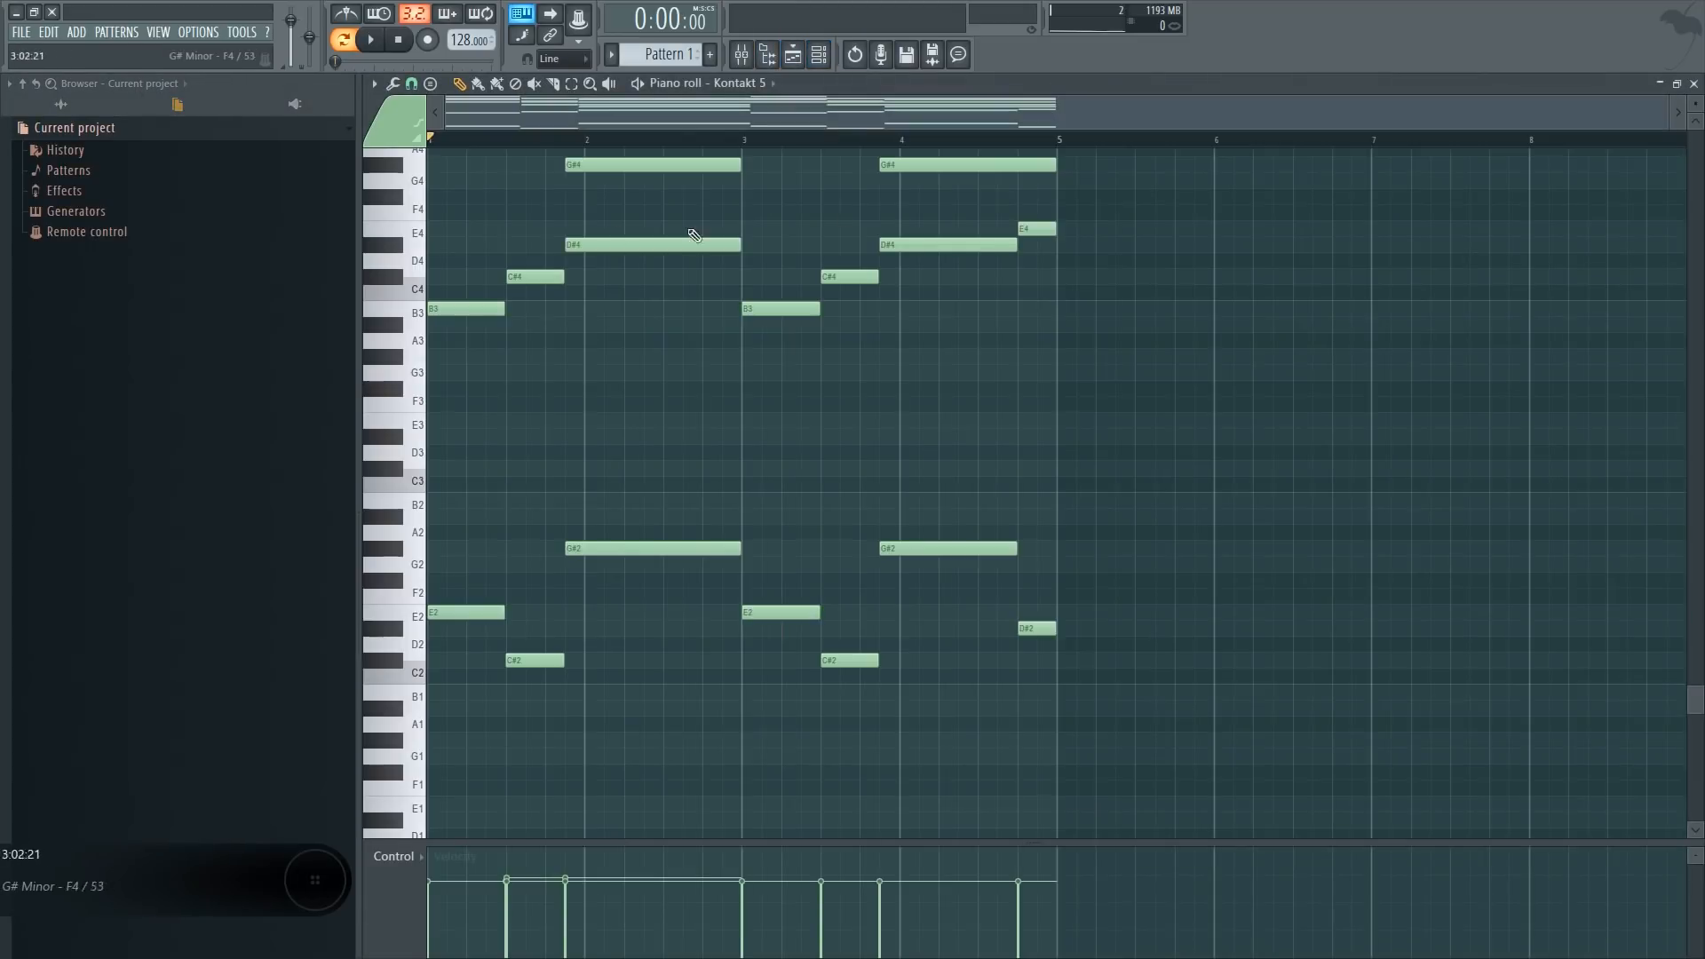
# Audition the chords again at positions in bars 2, 3 and 4
pyautogui.scroll(3, 772, 536)
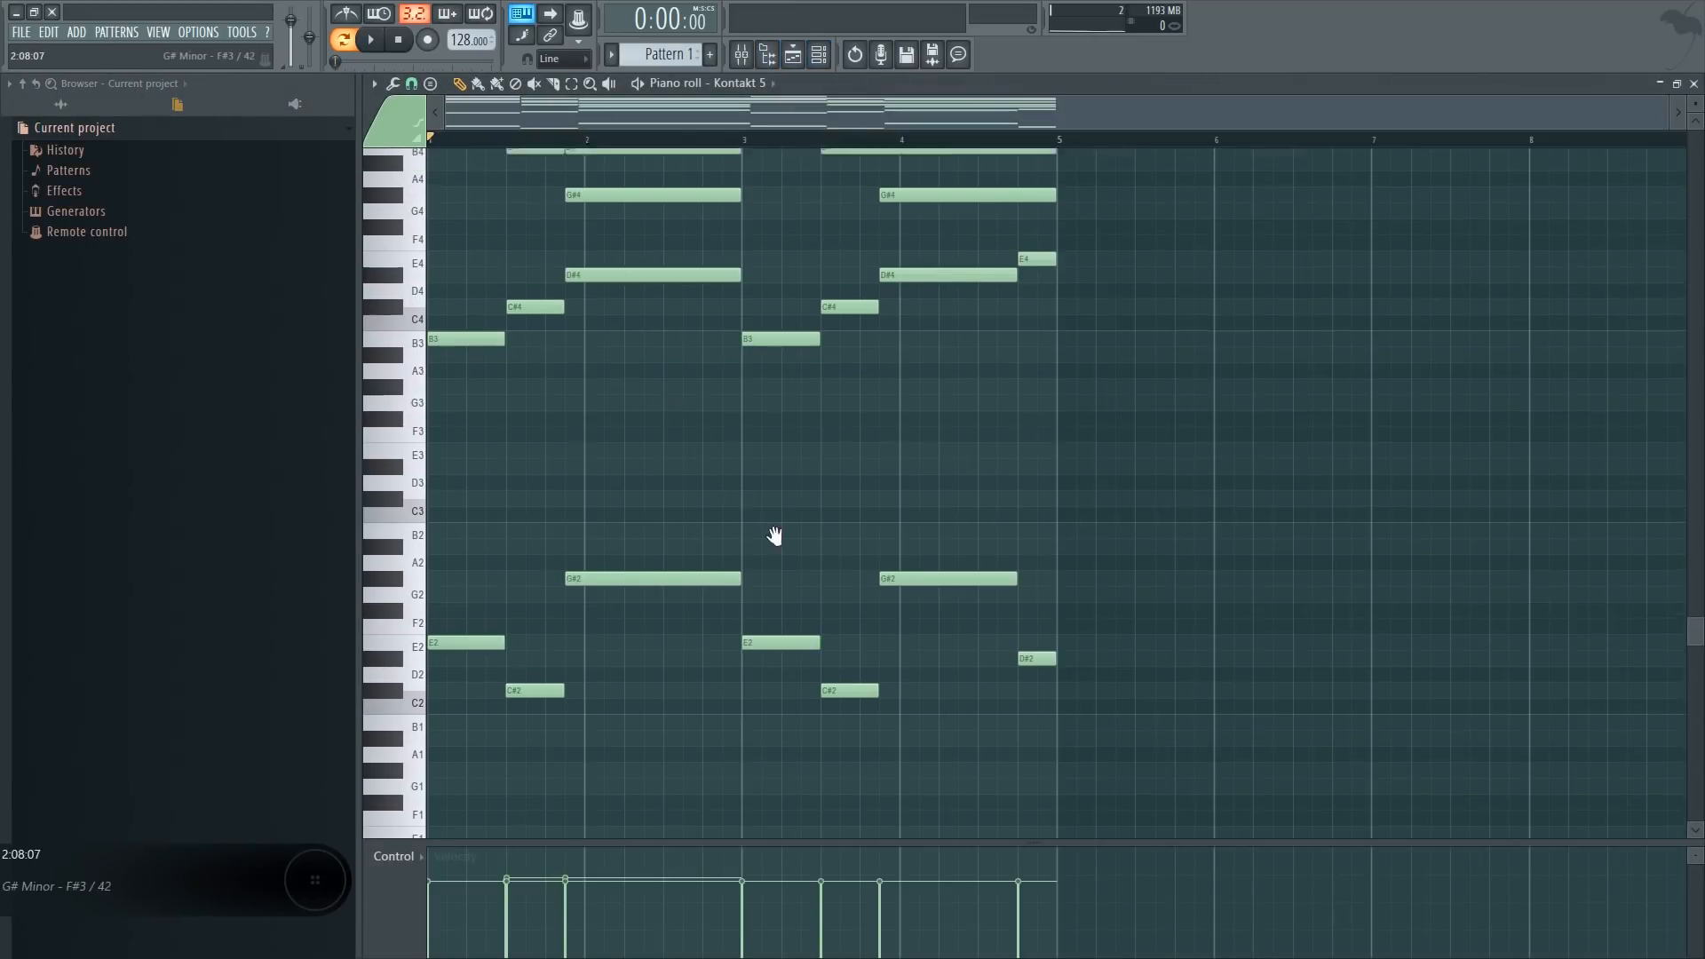
pyautogui.keyDown('alt'); pyautogui.rightClick(649, 500); pyautogui.keyUp('alt')
pyautogui.keyDown('alt'); pyautogui.rightClick(801, 561); pyautogui.keyUp('alt')
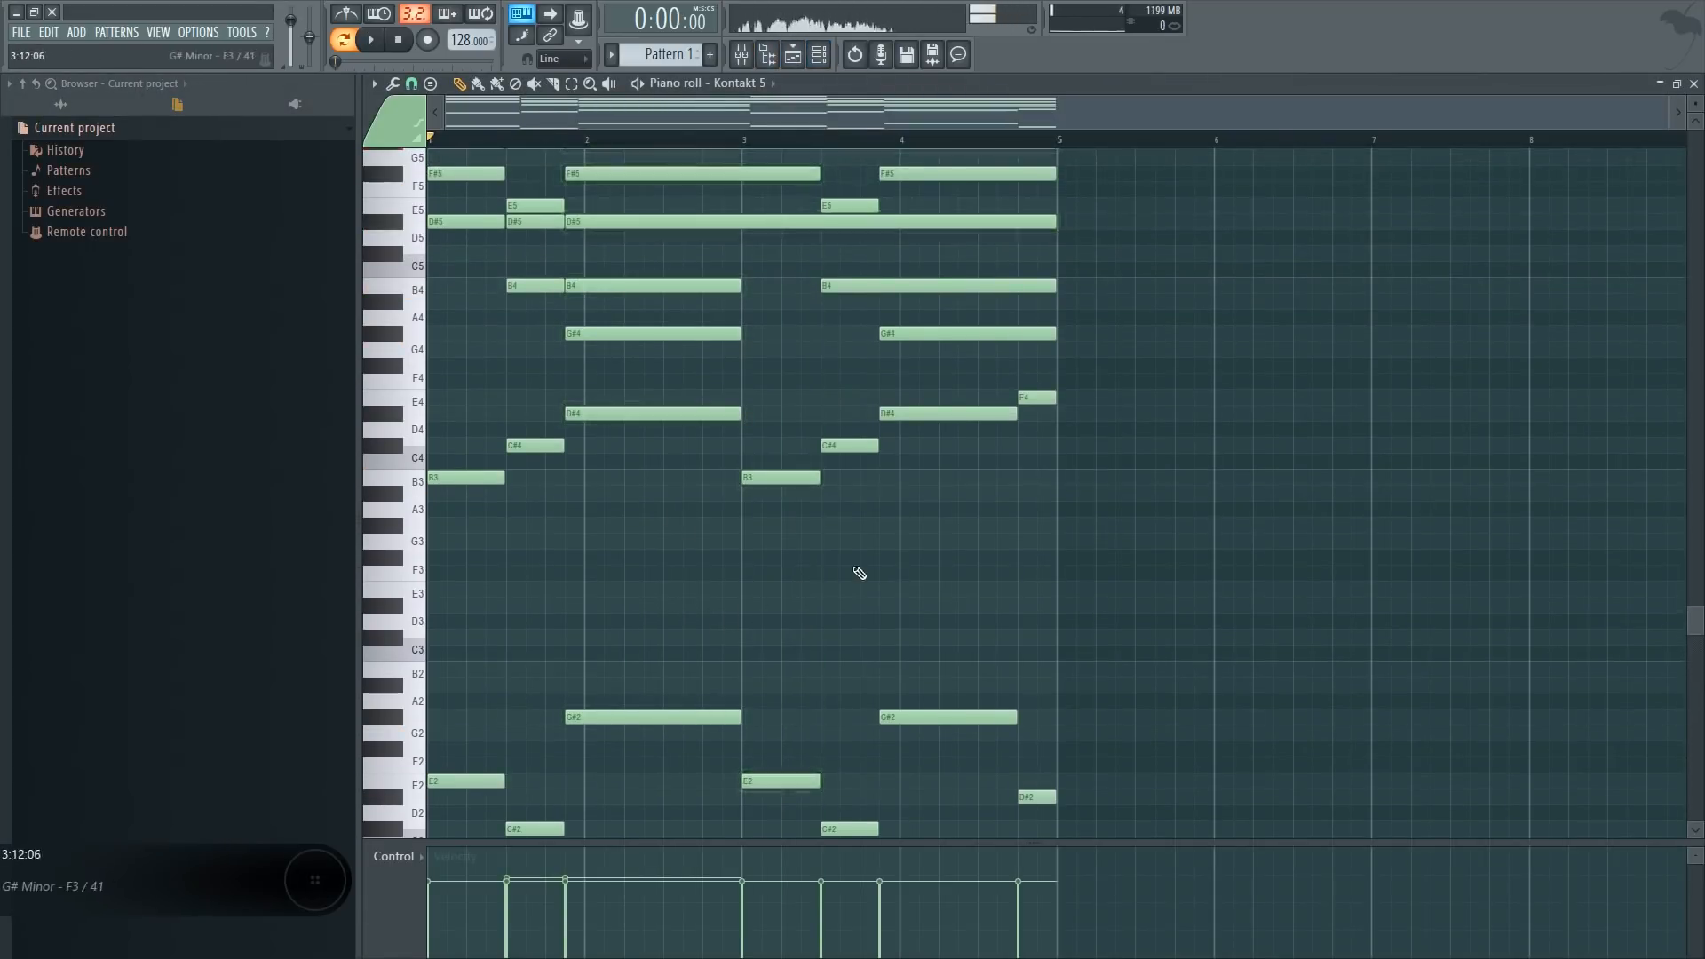
pyautogui.keyDown('alt'); pyautogui.rightClick(1016, 568); pyautogui.keyUp('alt')
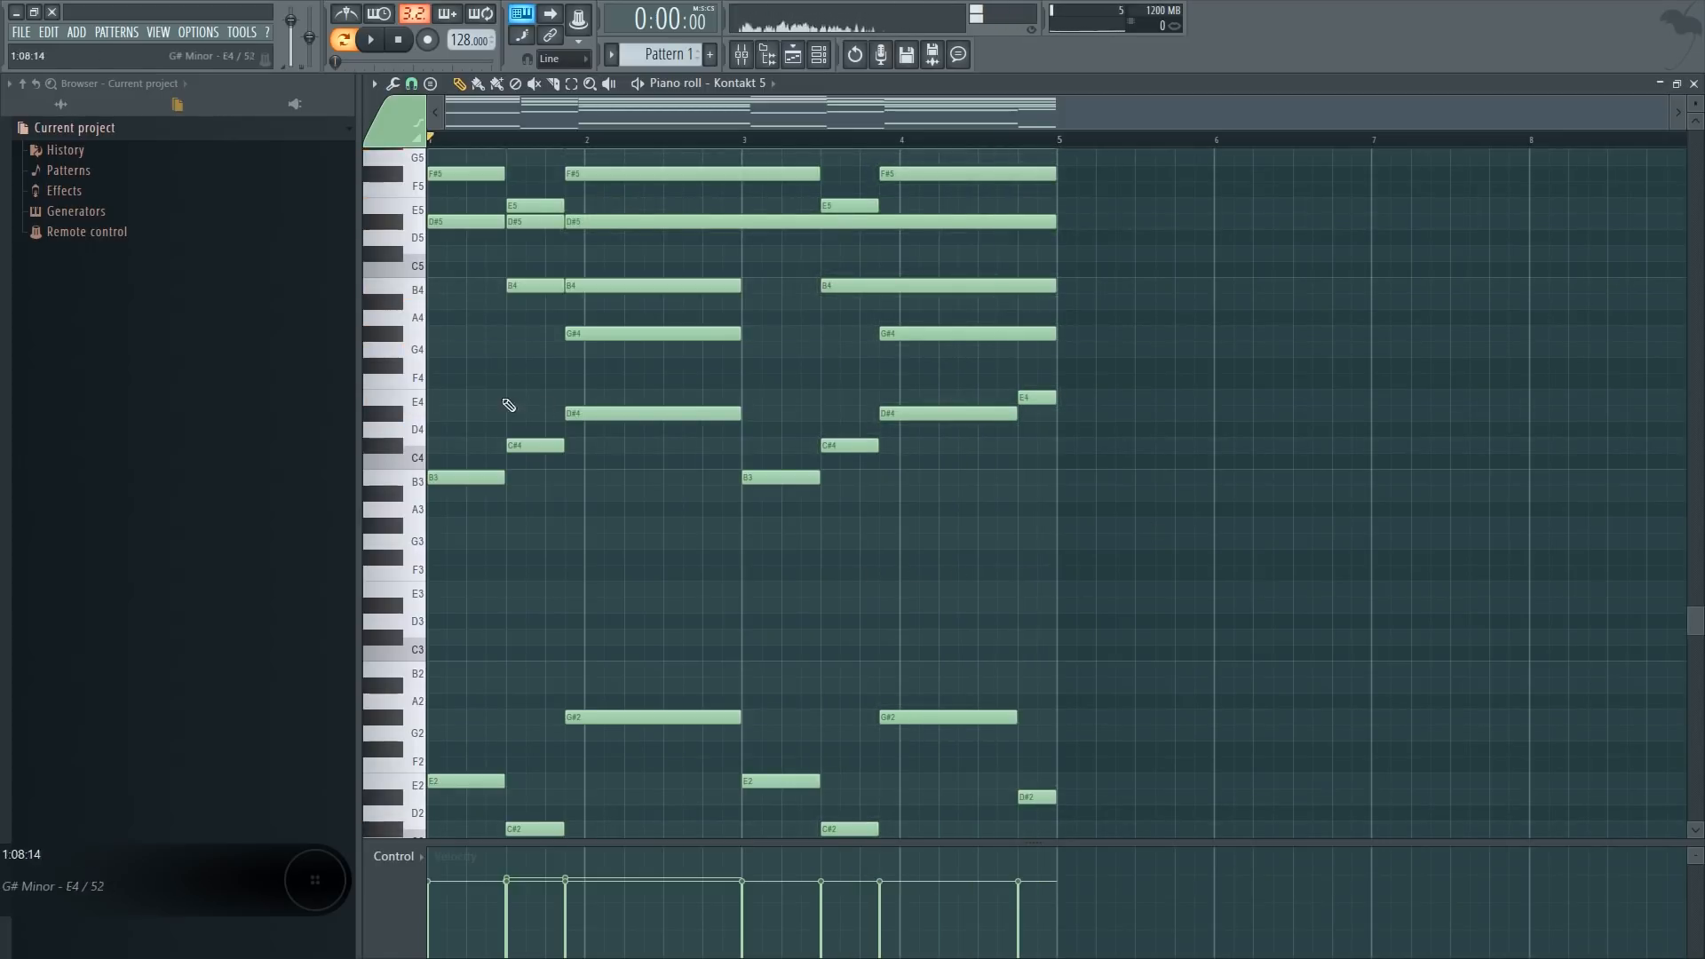
# Slice the sustained G#5, D#5 and B4 notes at 3:15, where the bar 3–4 chord changes
pyautogui.scroll(1, 852, 382)
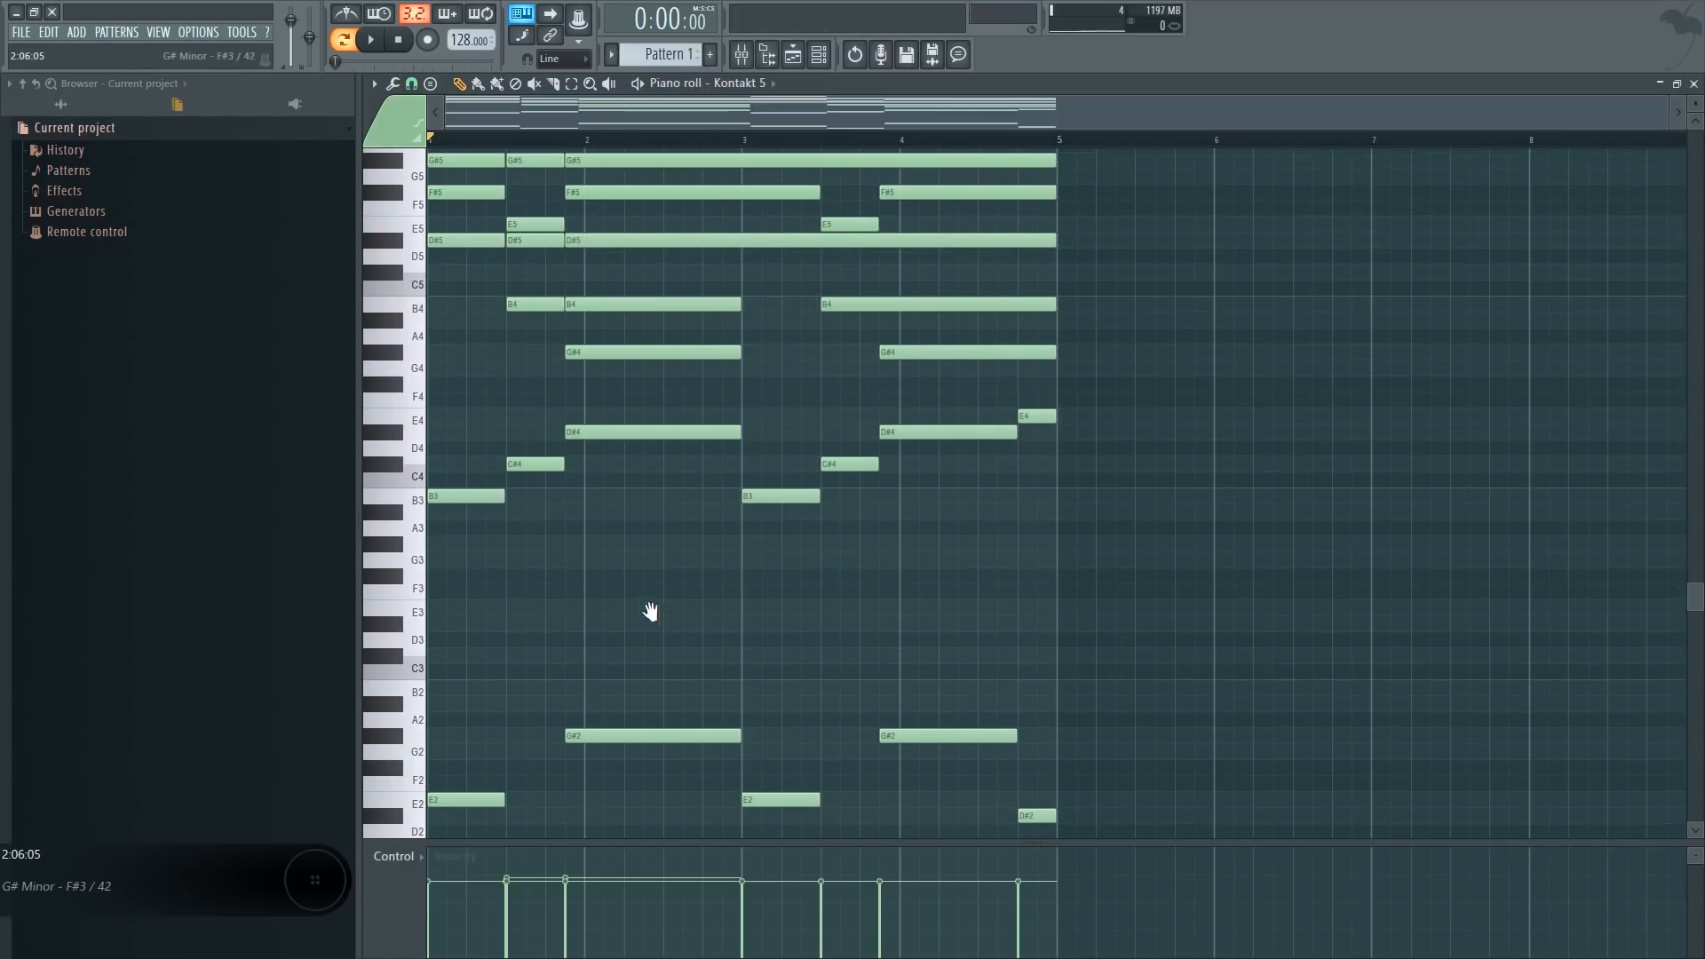
pyautogui.scroll(2, 888, 533)
pyautogui.moveTo(859, 626); pyautogui.dragTo(884, 195)
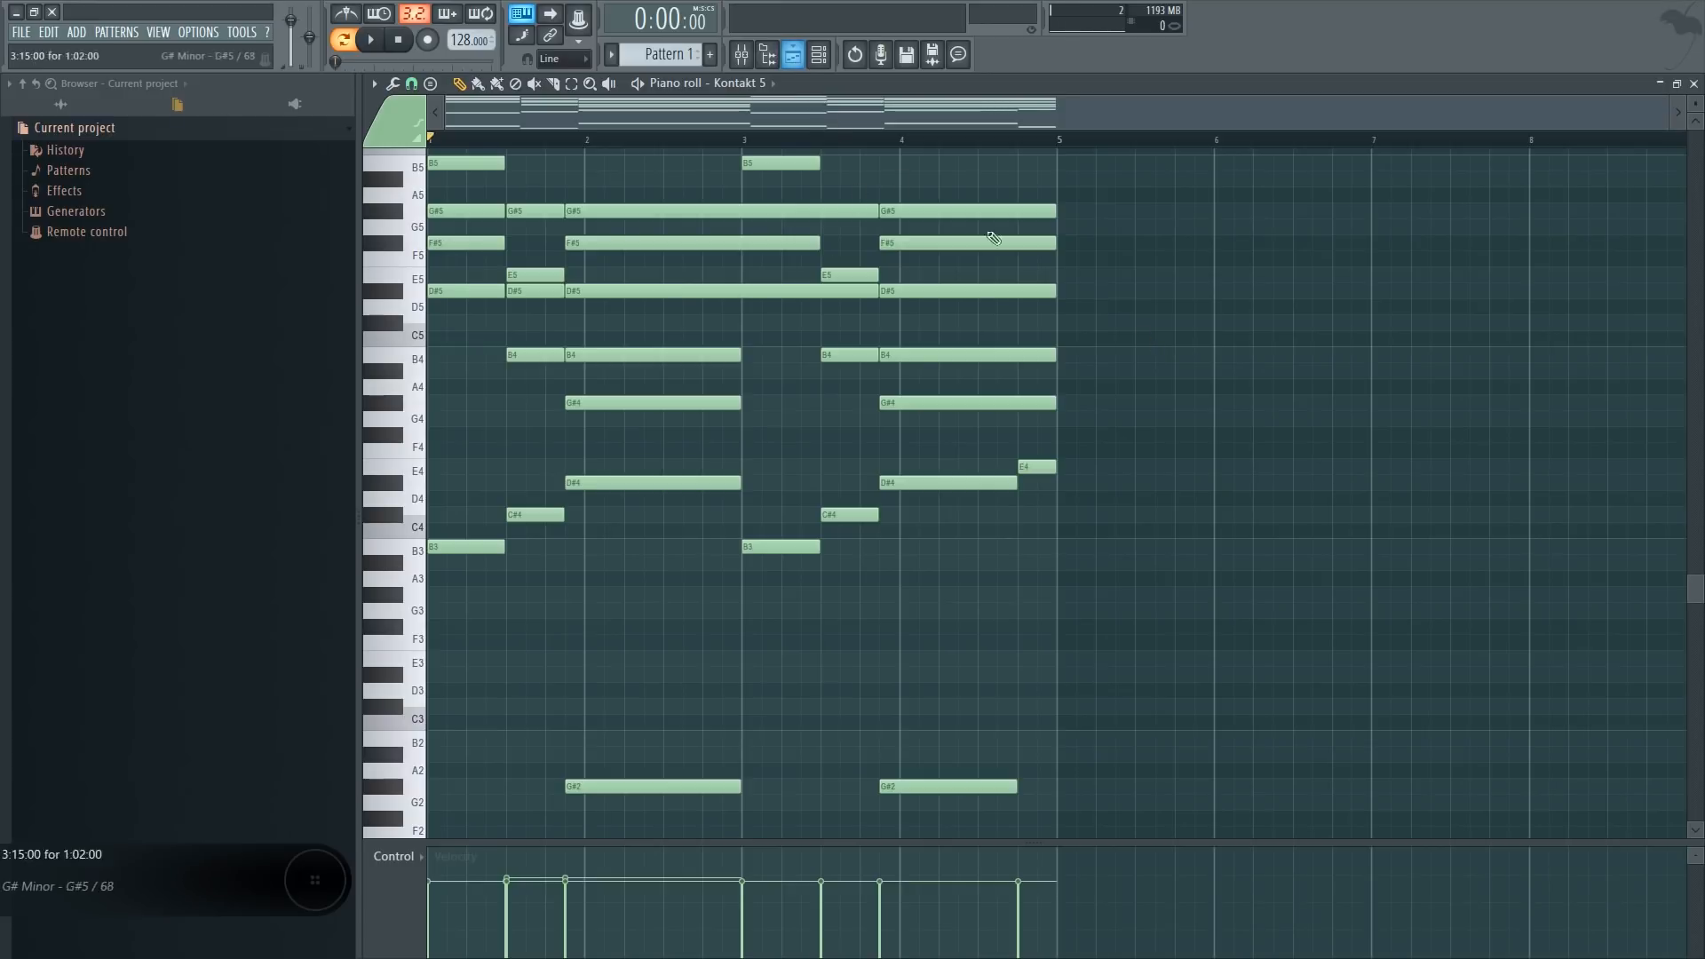
# Delete all notes from the Kontakt 5 piano roll and reopen it from the channel rack
pyautogui.hotkey('ctrl', 'a')
pyautogui.press('Delete')
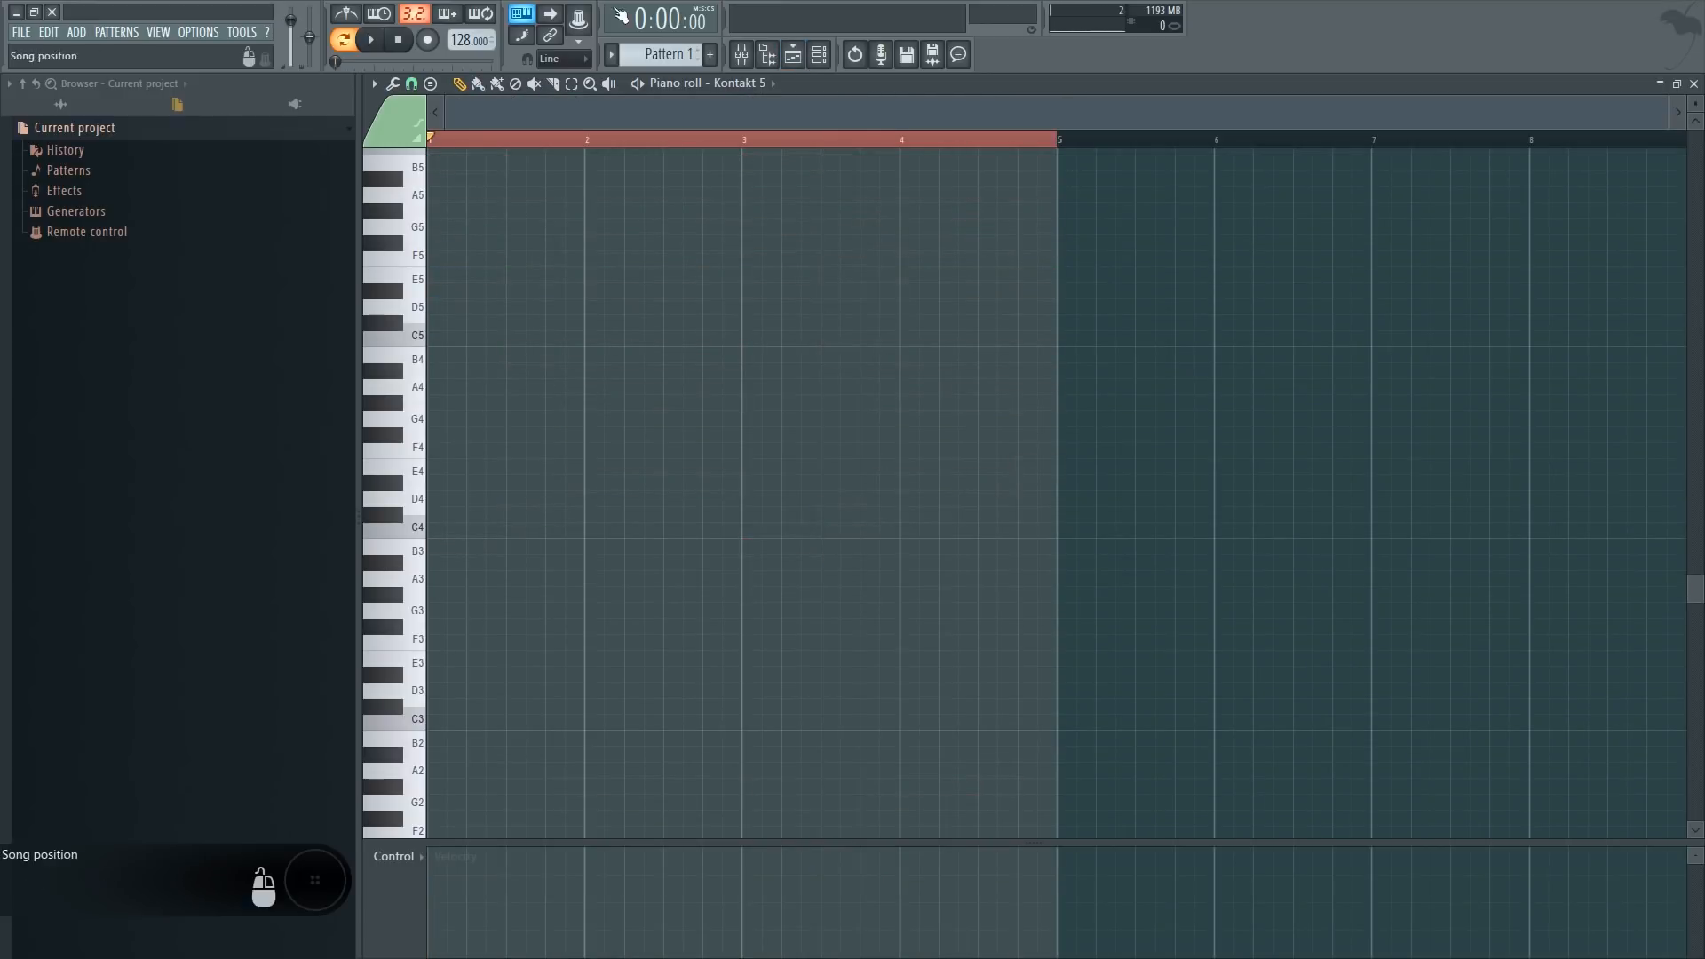
pyautogui.click(741, 54)
pyautogui.click(819, 54)
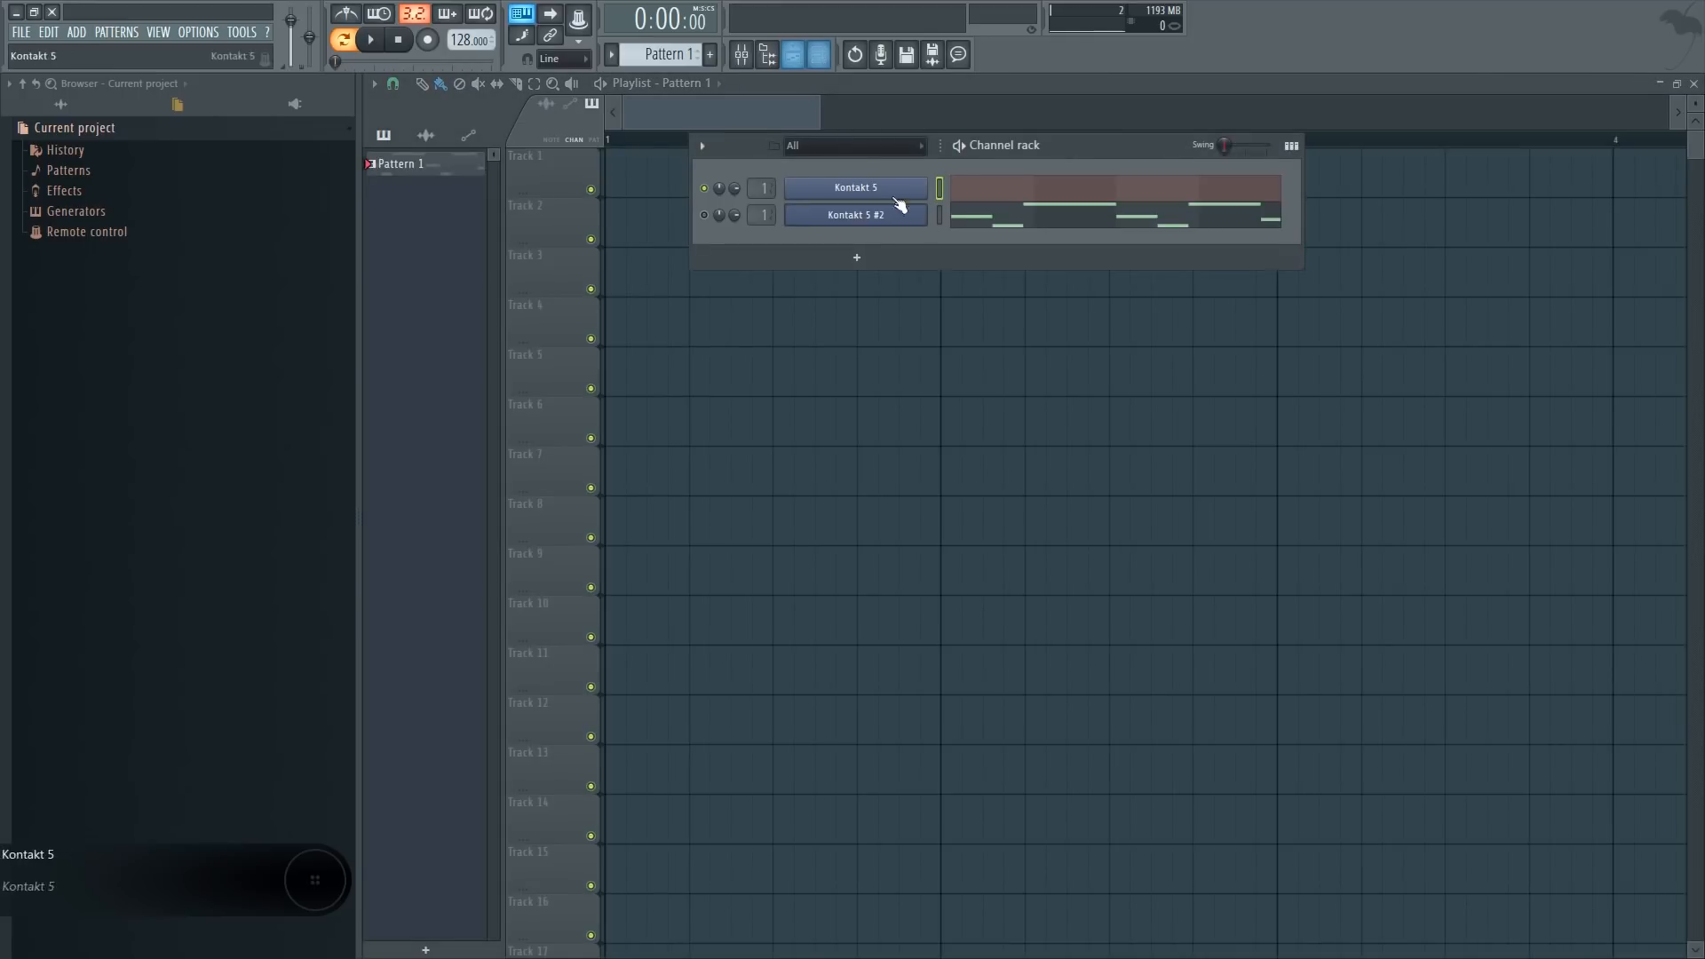
pyautogui.click(999, 194)
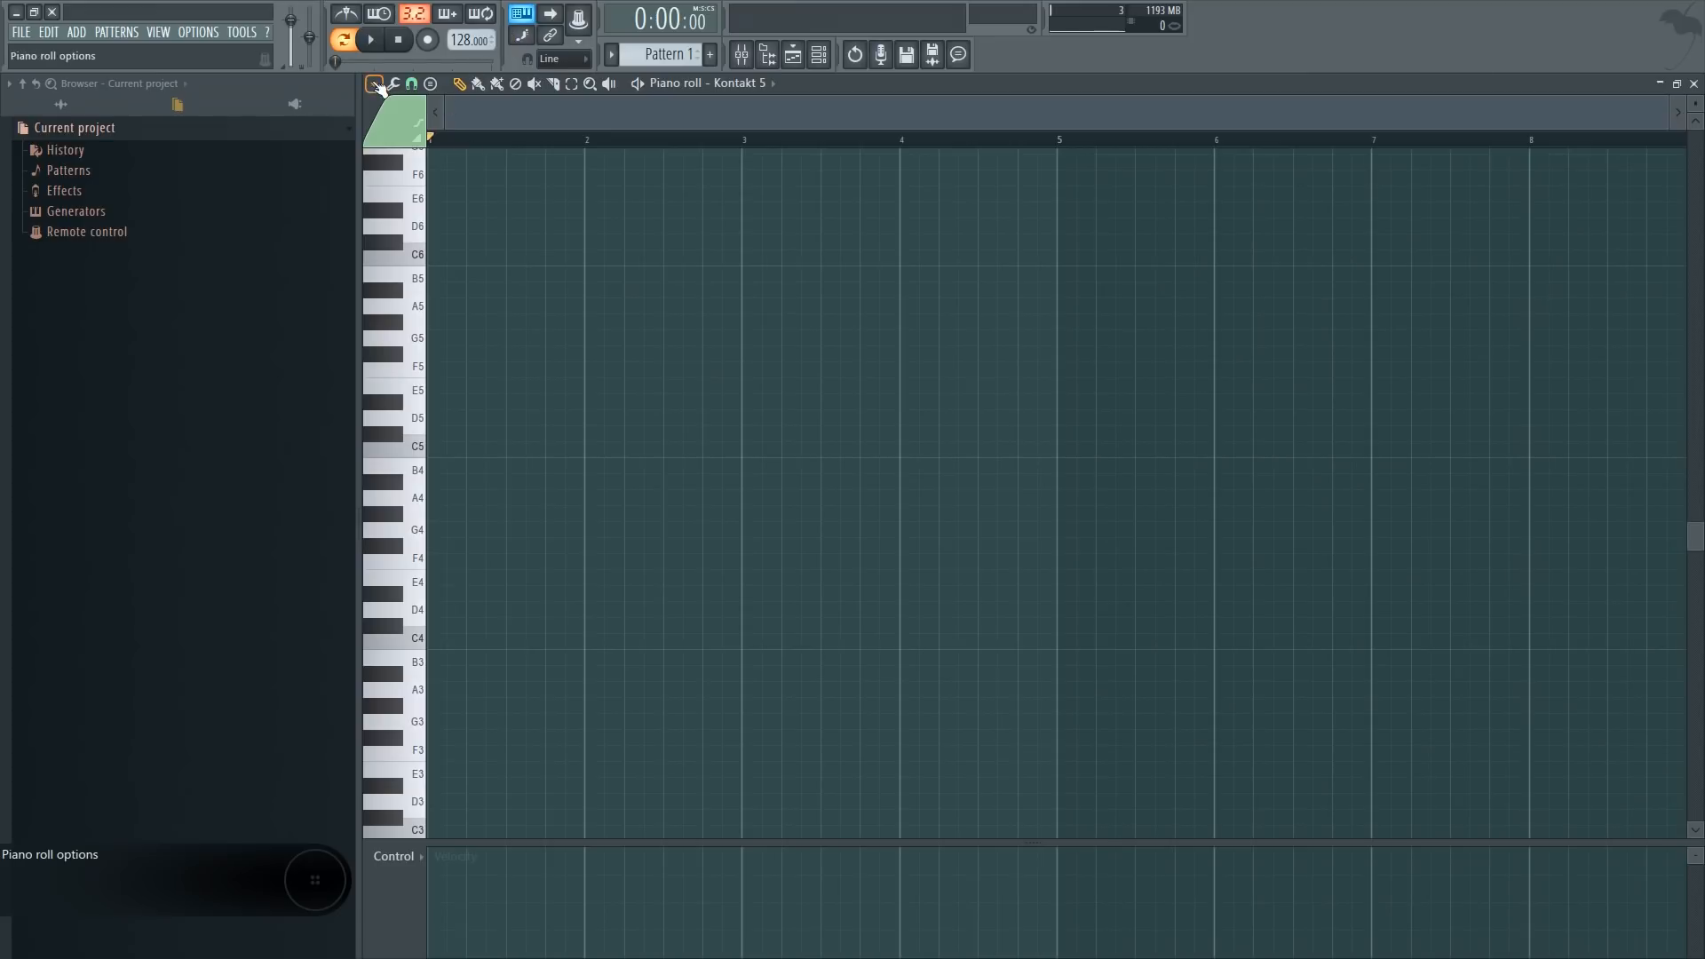
# Stamp a Lydian scale starting on D5 at the beginning of the pattern
pyautogui.click(376, 85)
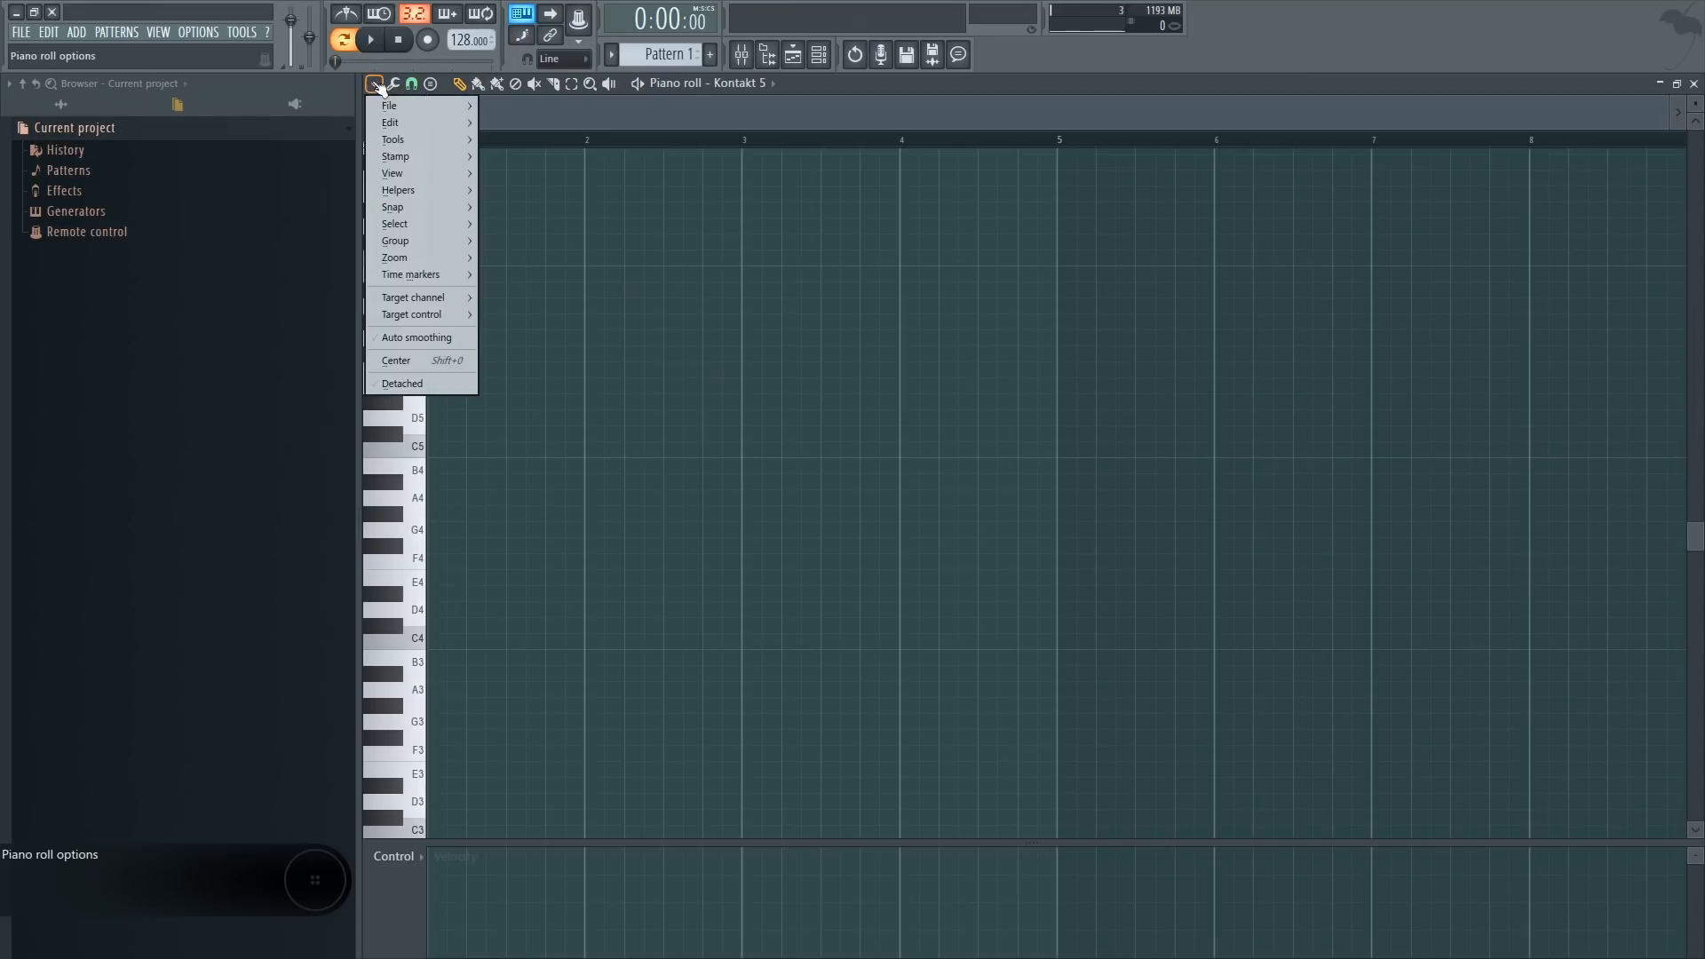
pyautogui.click(431, 85)
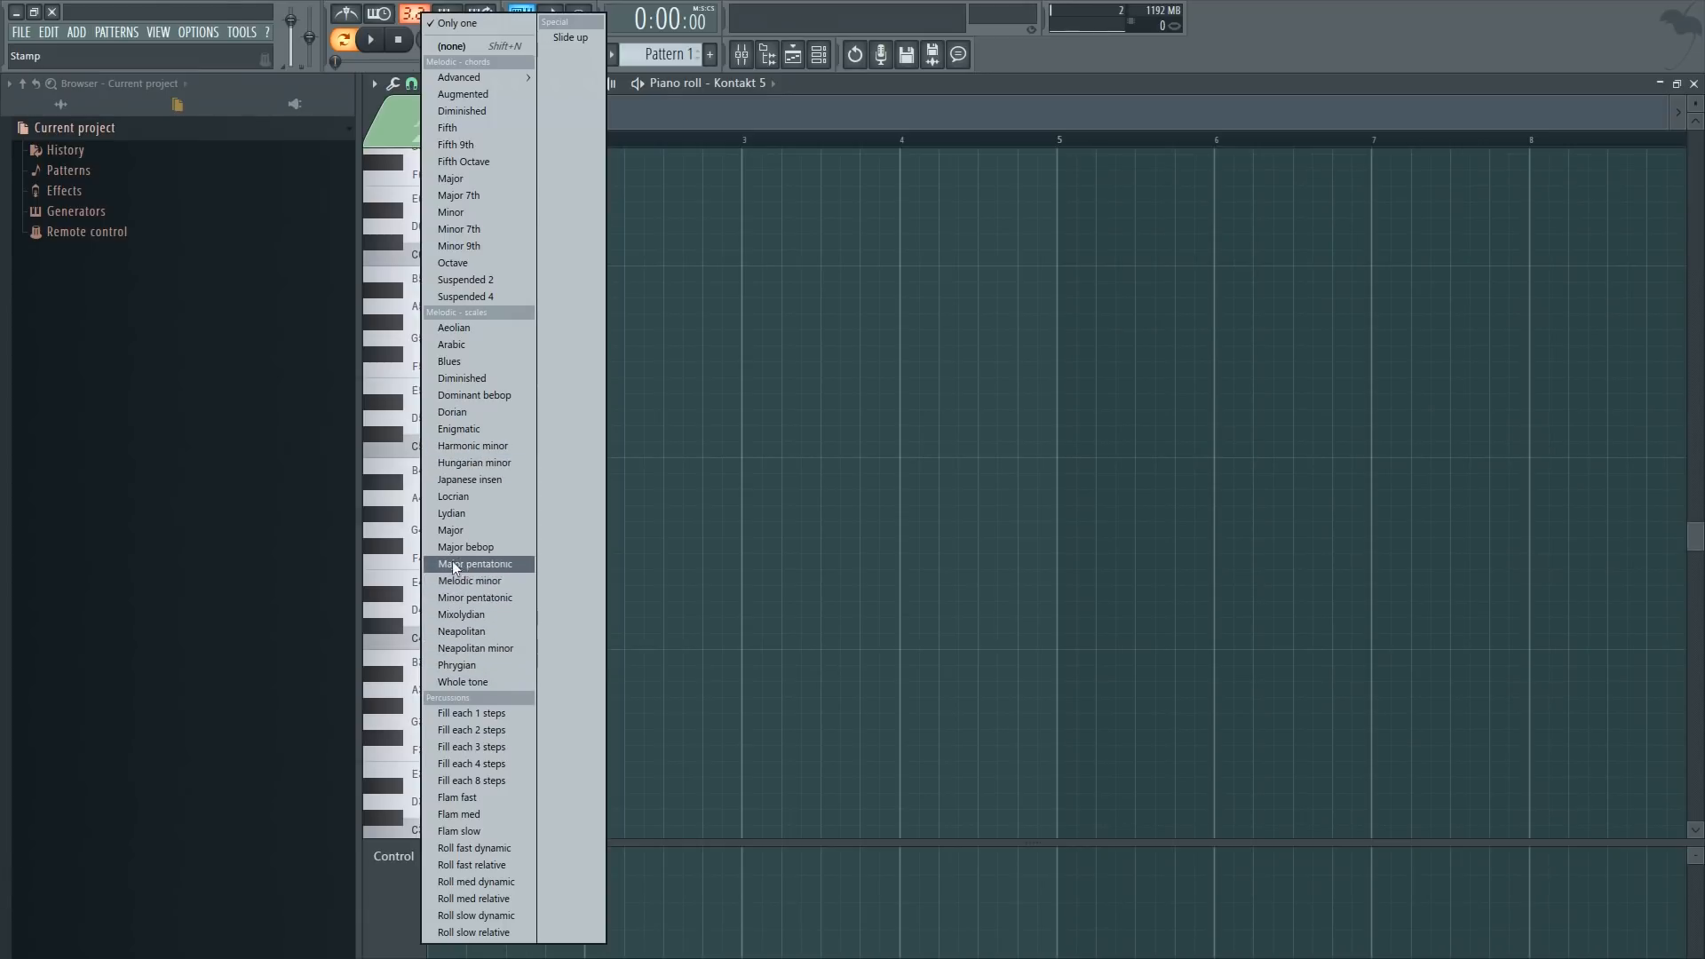
pyautogui.click(467, 513)
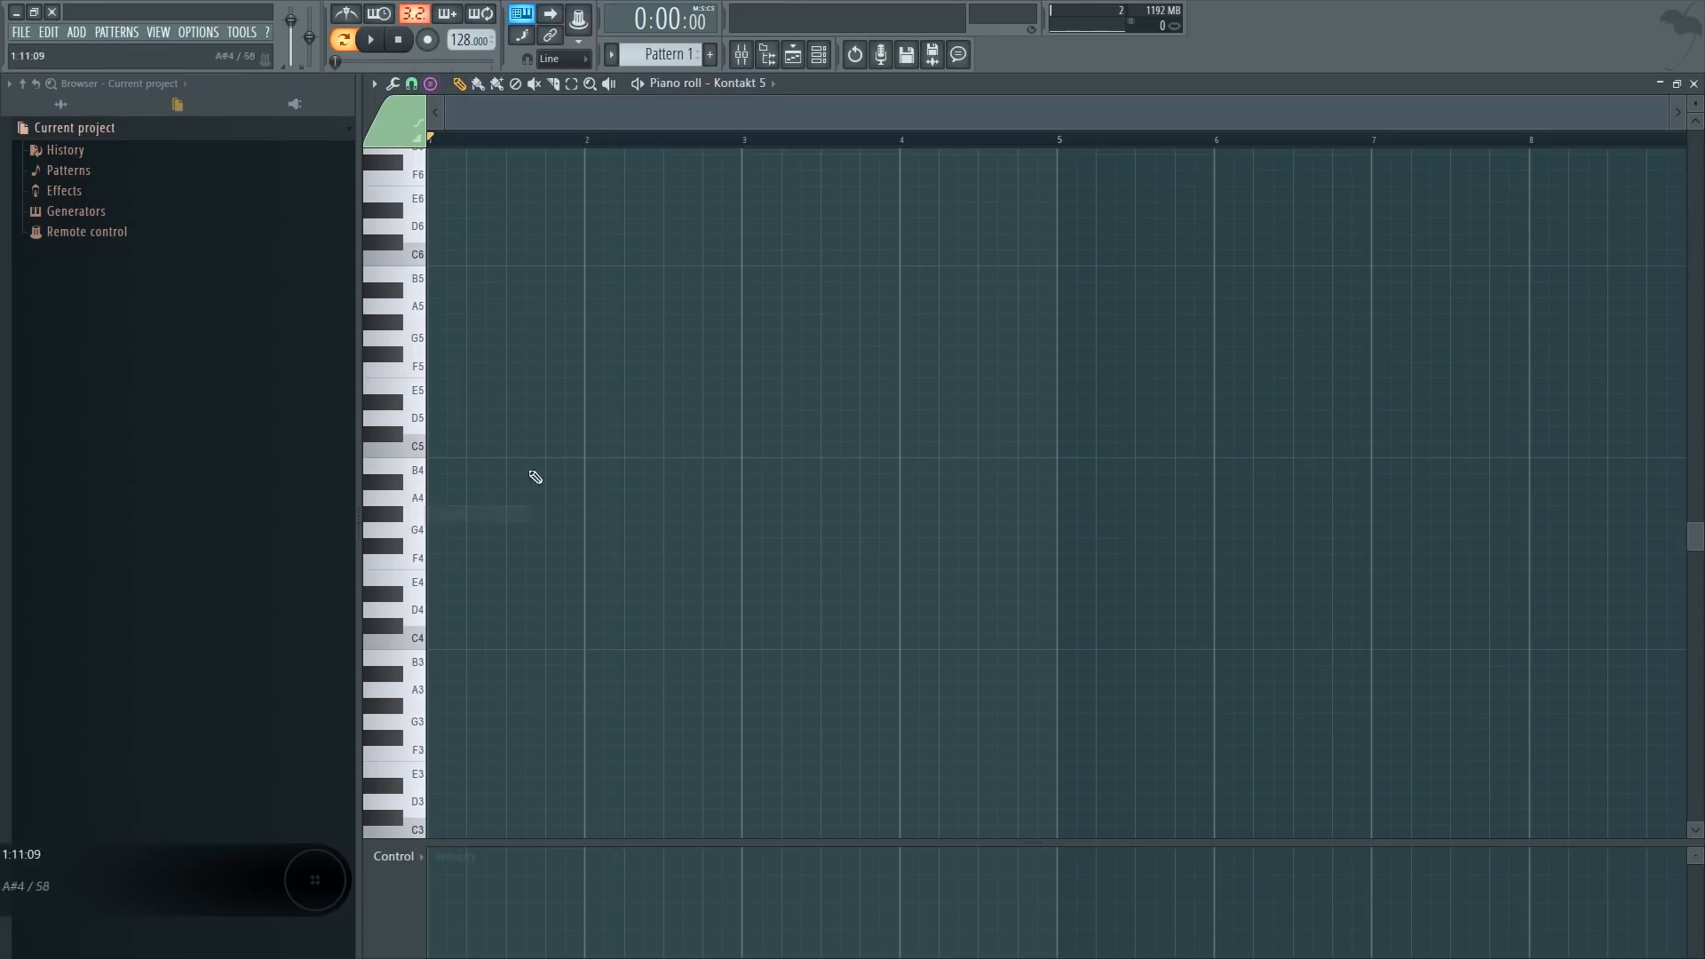
pyautogui.click(457, 421)
pyautogui.moveTo(763, 555); pyautogui.dragTo(513, 187)
pyautogui.click(693, 190)
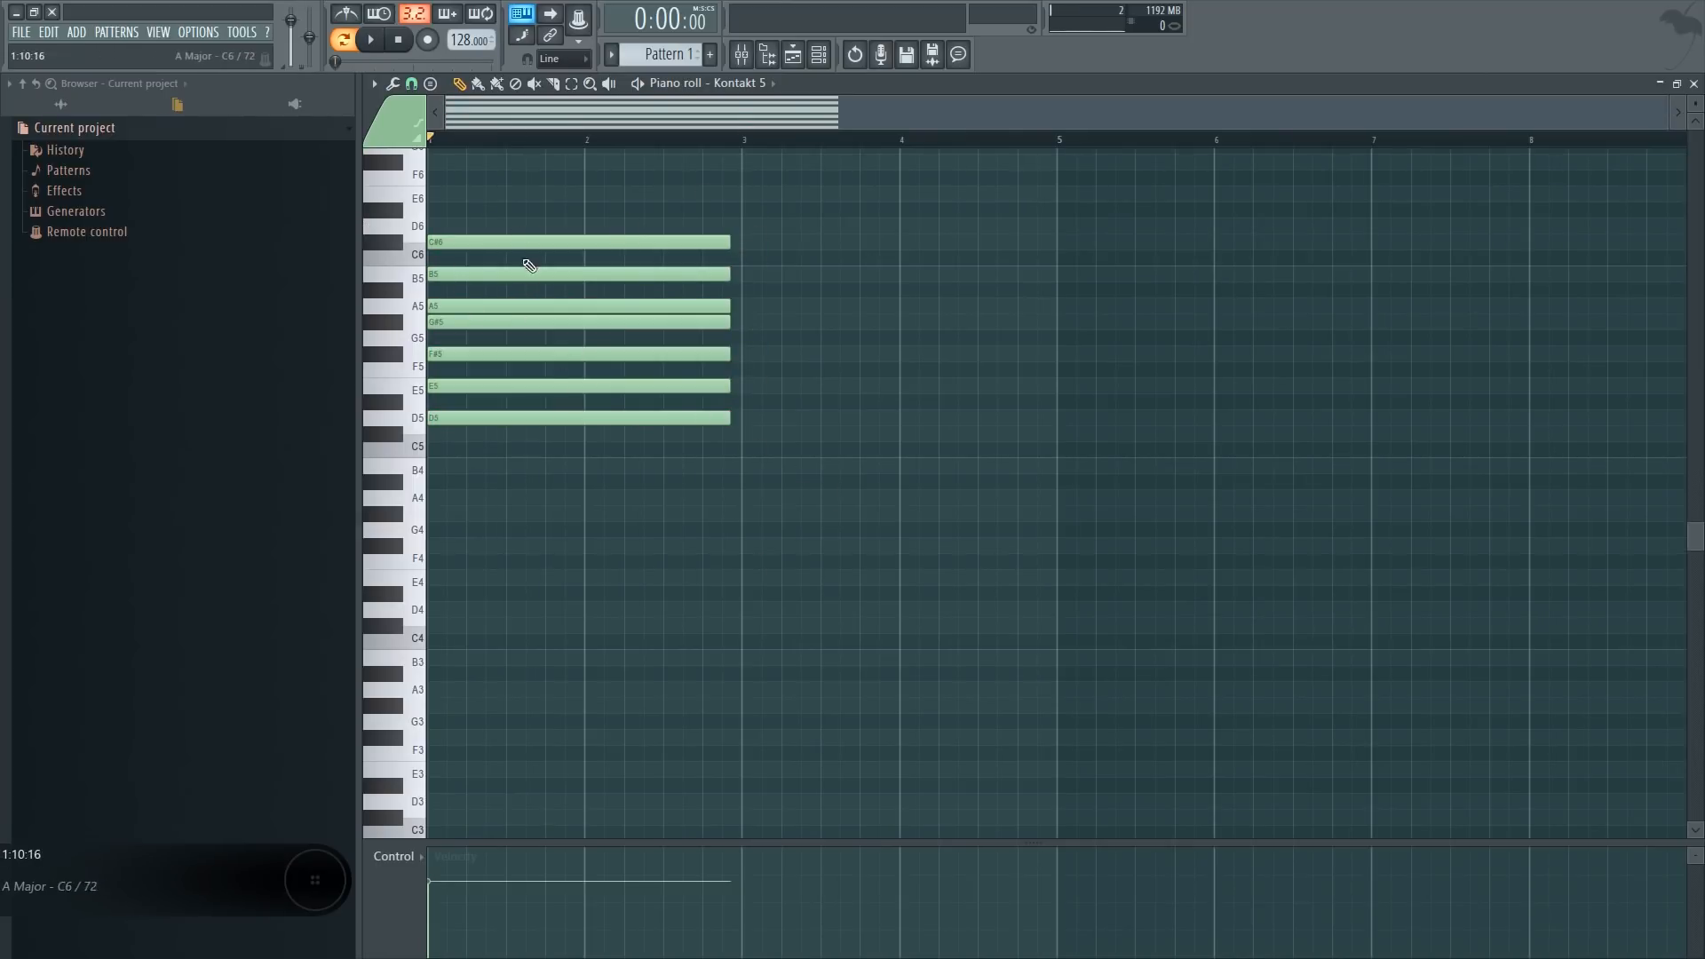
# Place two single test notes after the stamped scale, including one on G#4, and delete each
pyautogui.click(804, 625)
pyautogui.rightClick(874, 627)
pyautogui.click(866, 514)
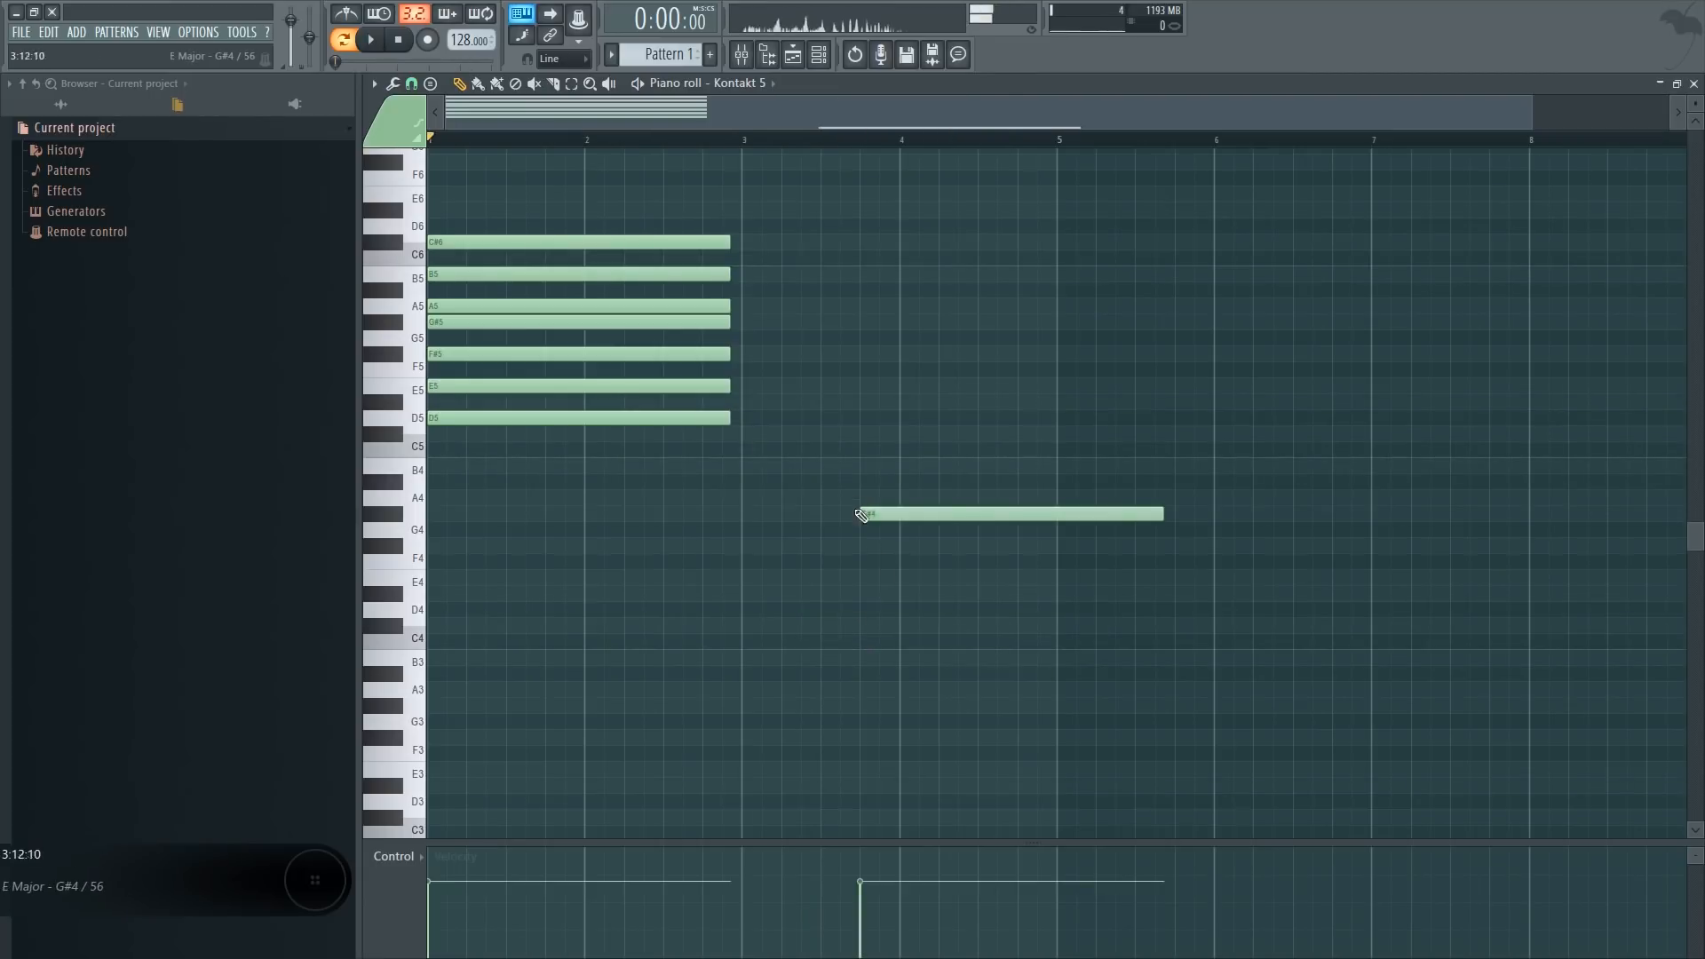
pyautogui.rightClick(896, 515)
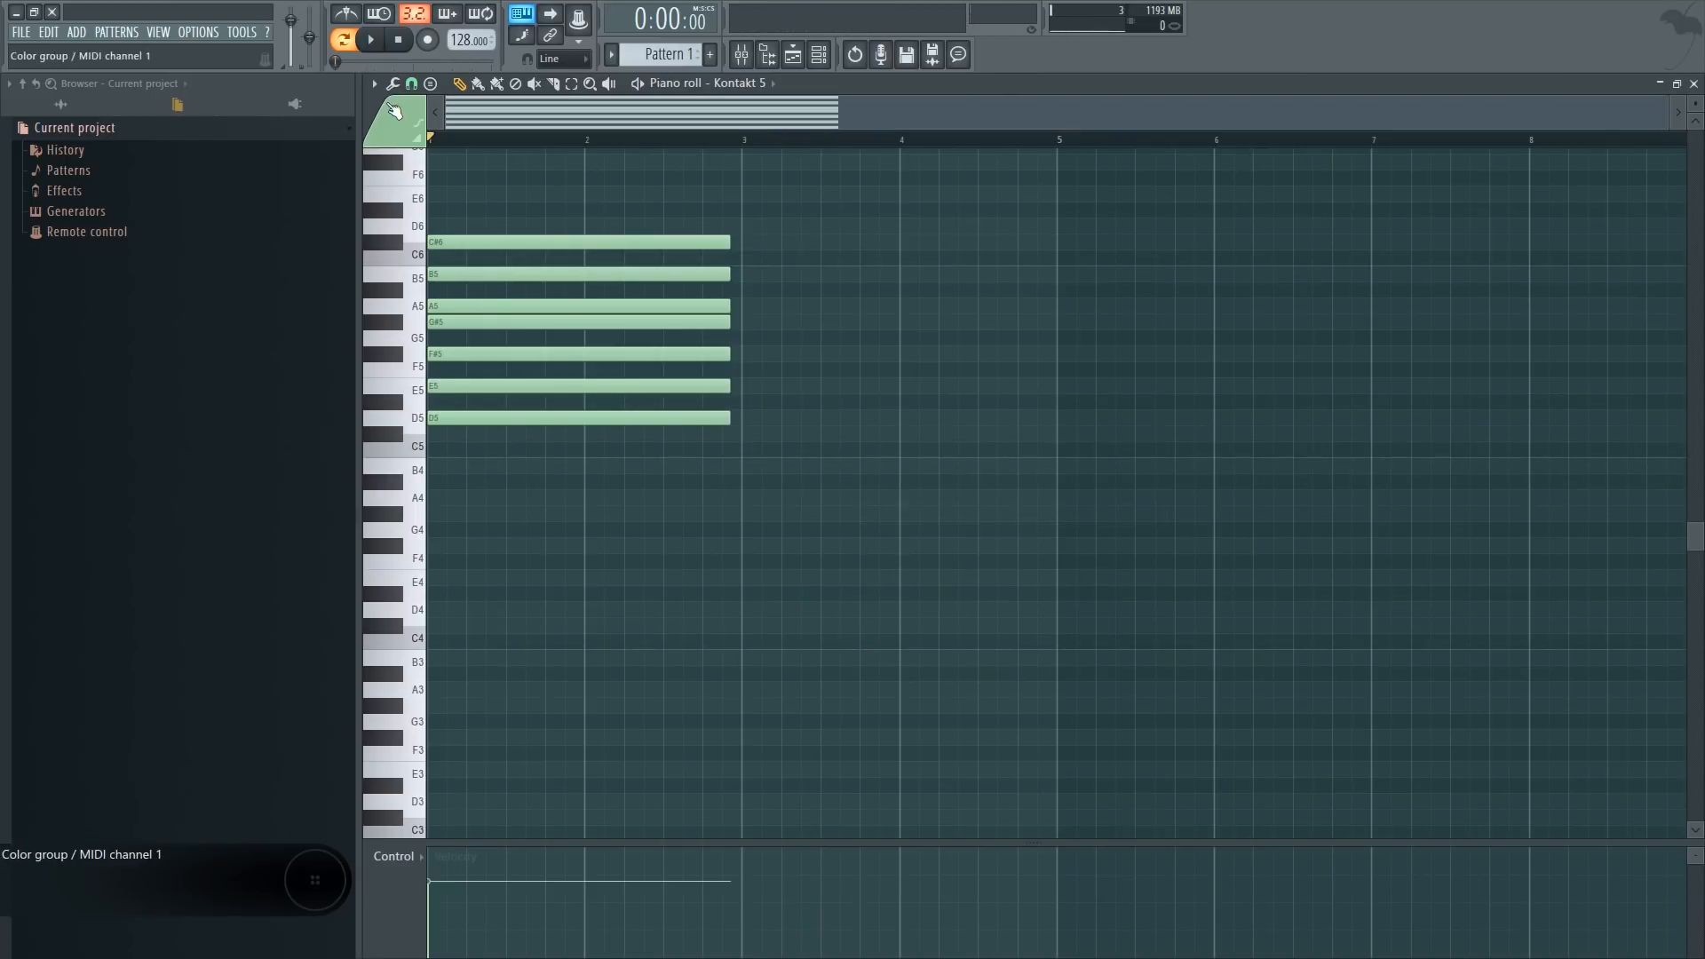
# Stamp a Harmonic minor scale starting on D5 at bar 3 and delete its notes
pyautogui.click(430, 82)
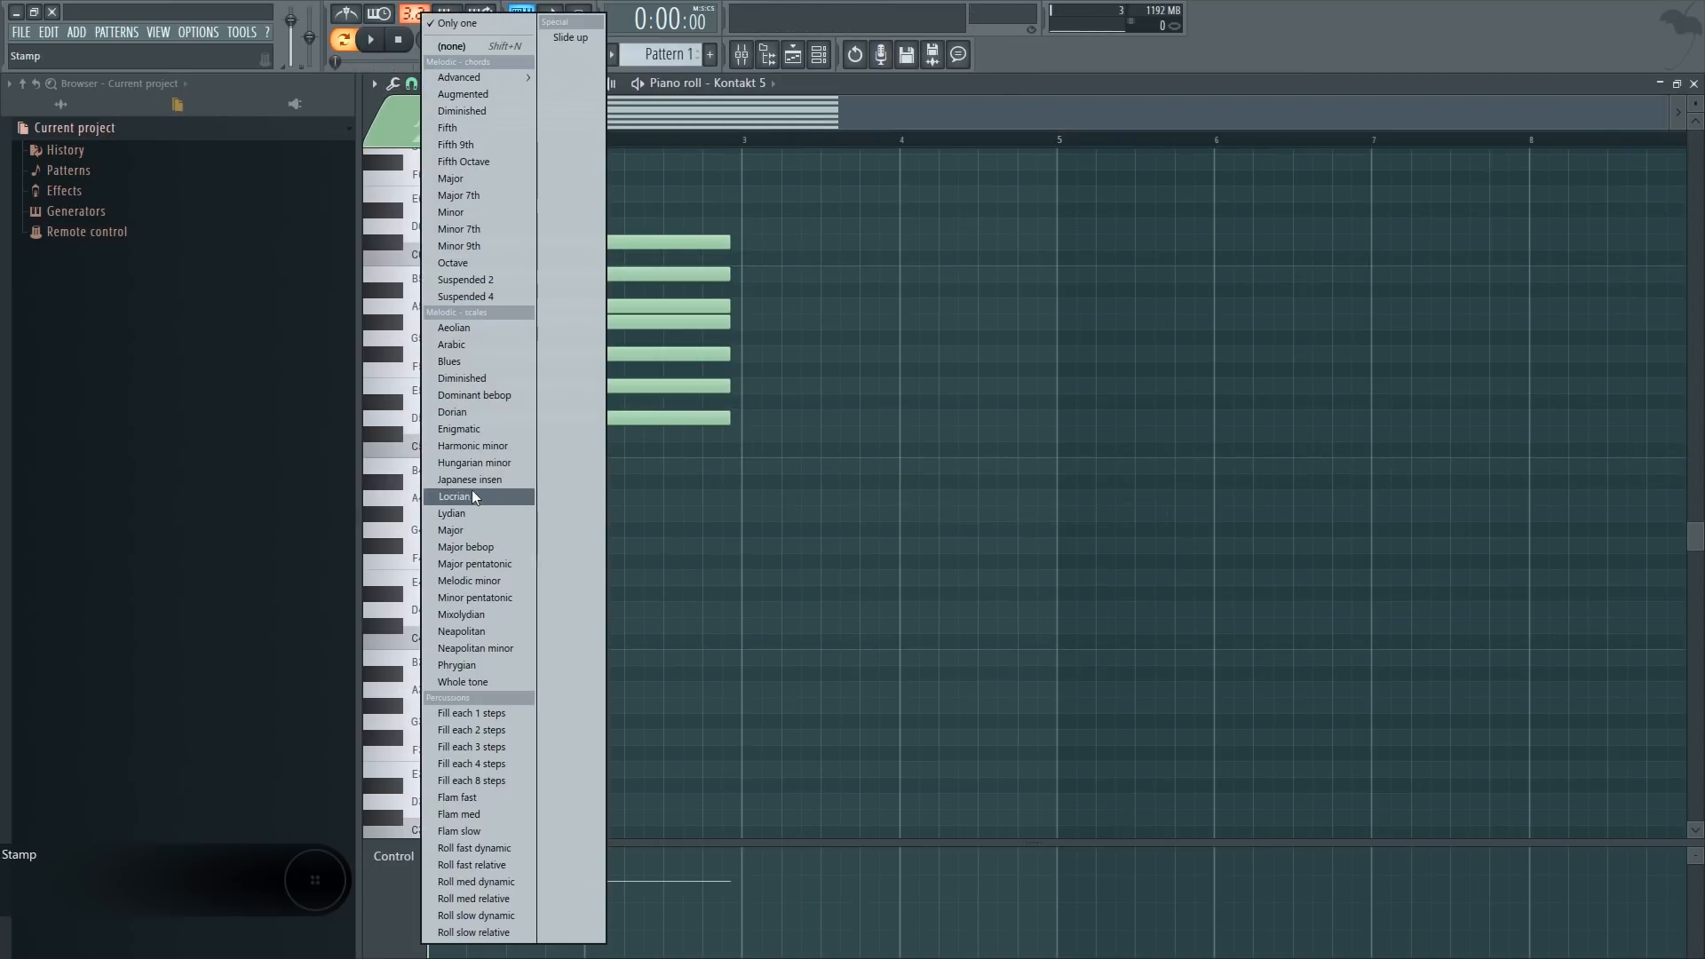
pyautogui.click(493, 446)
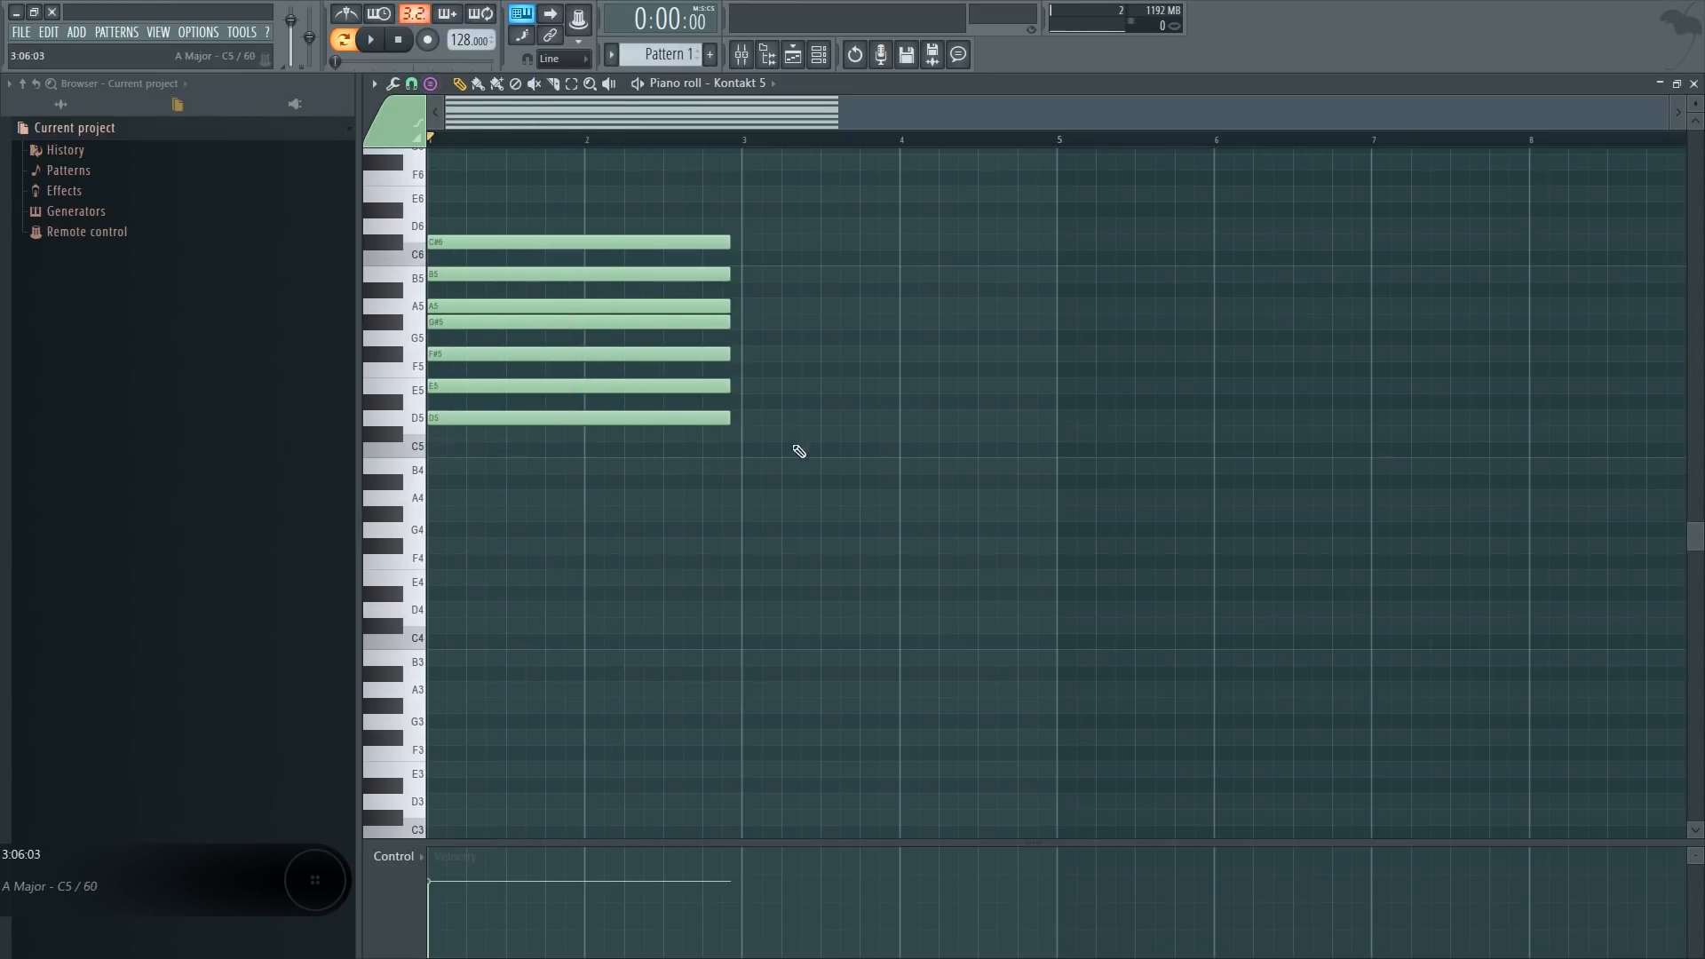
pyautogui.click(751, 414)
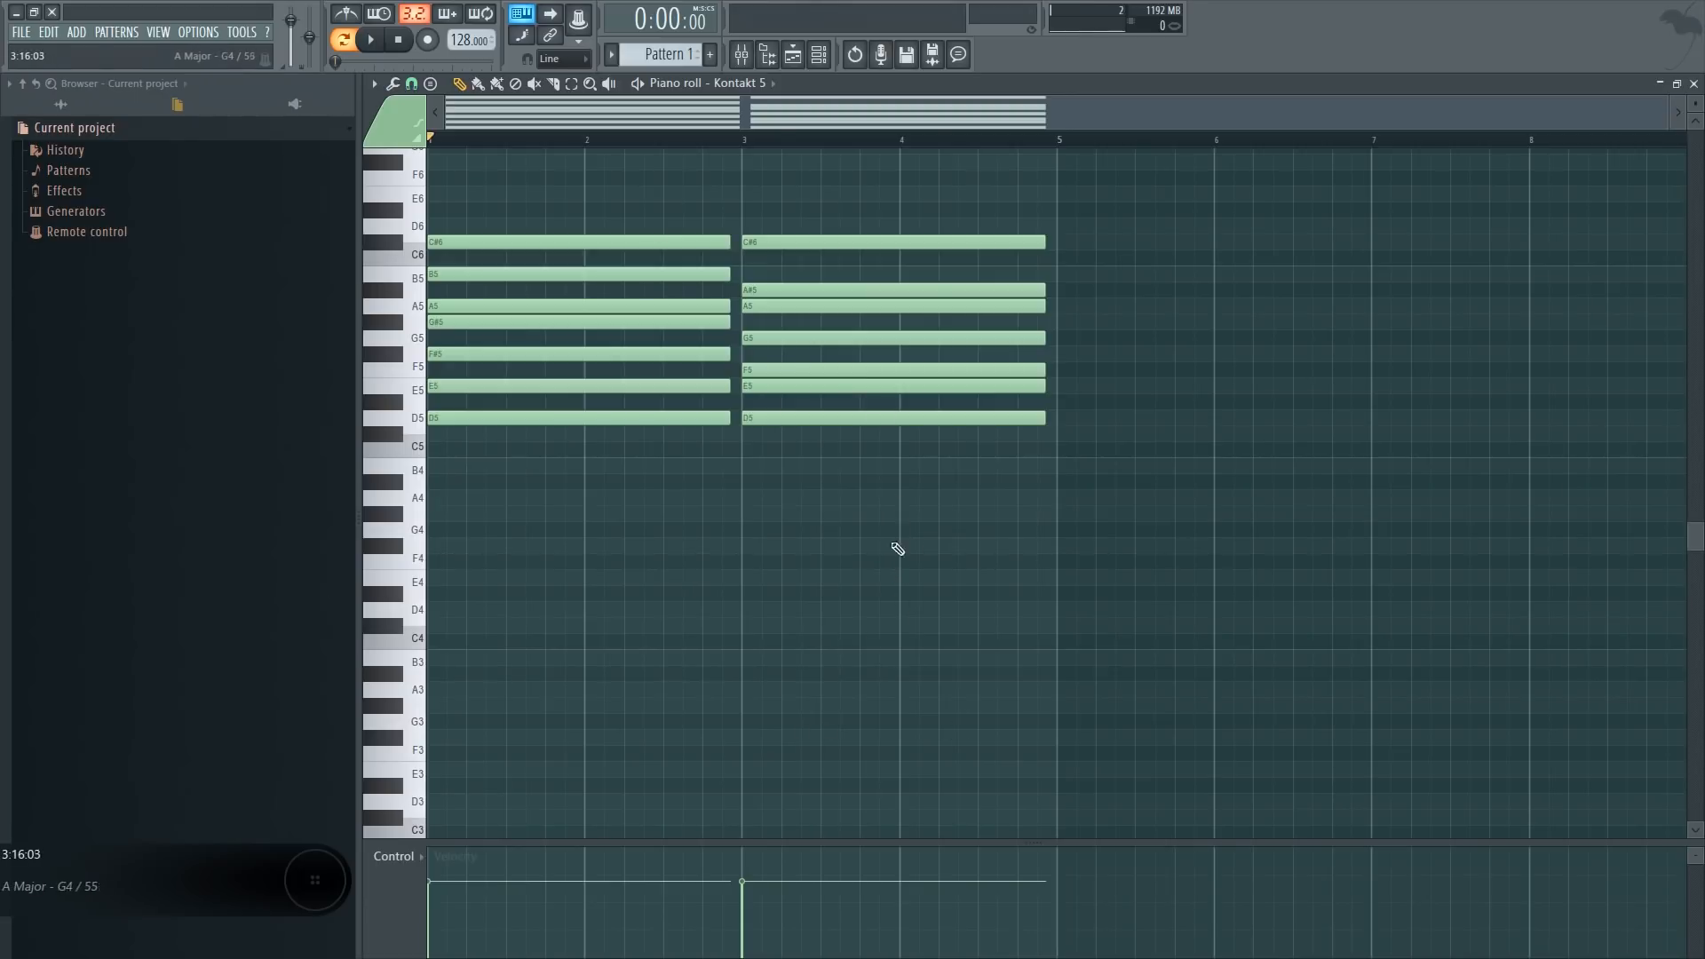
pyautogui.moveTo(860, 421); pyautogui.dragTo(810, 238)
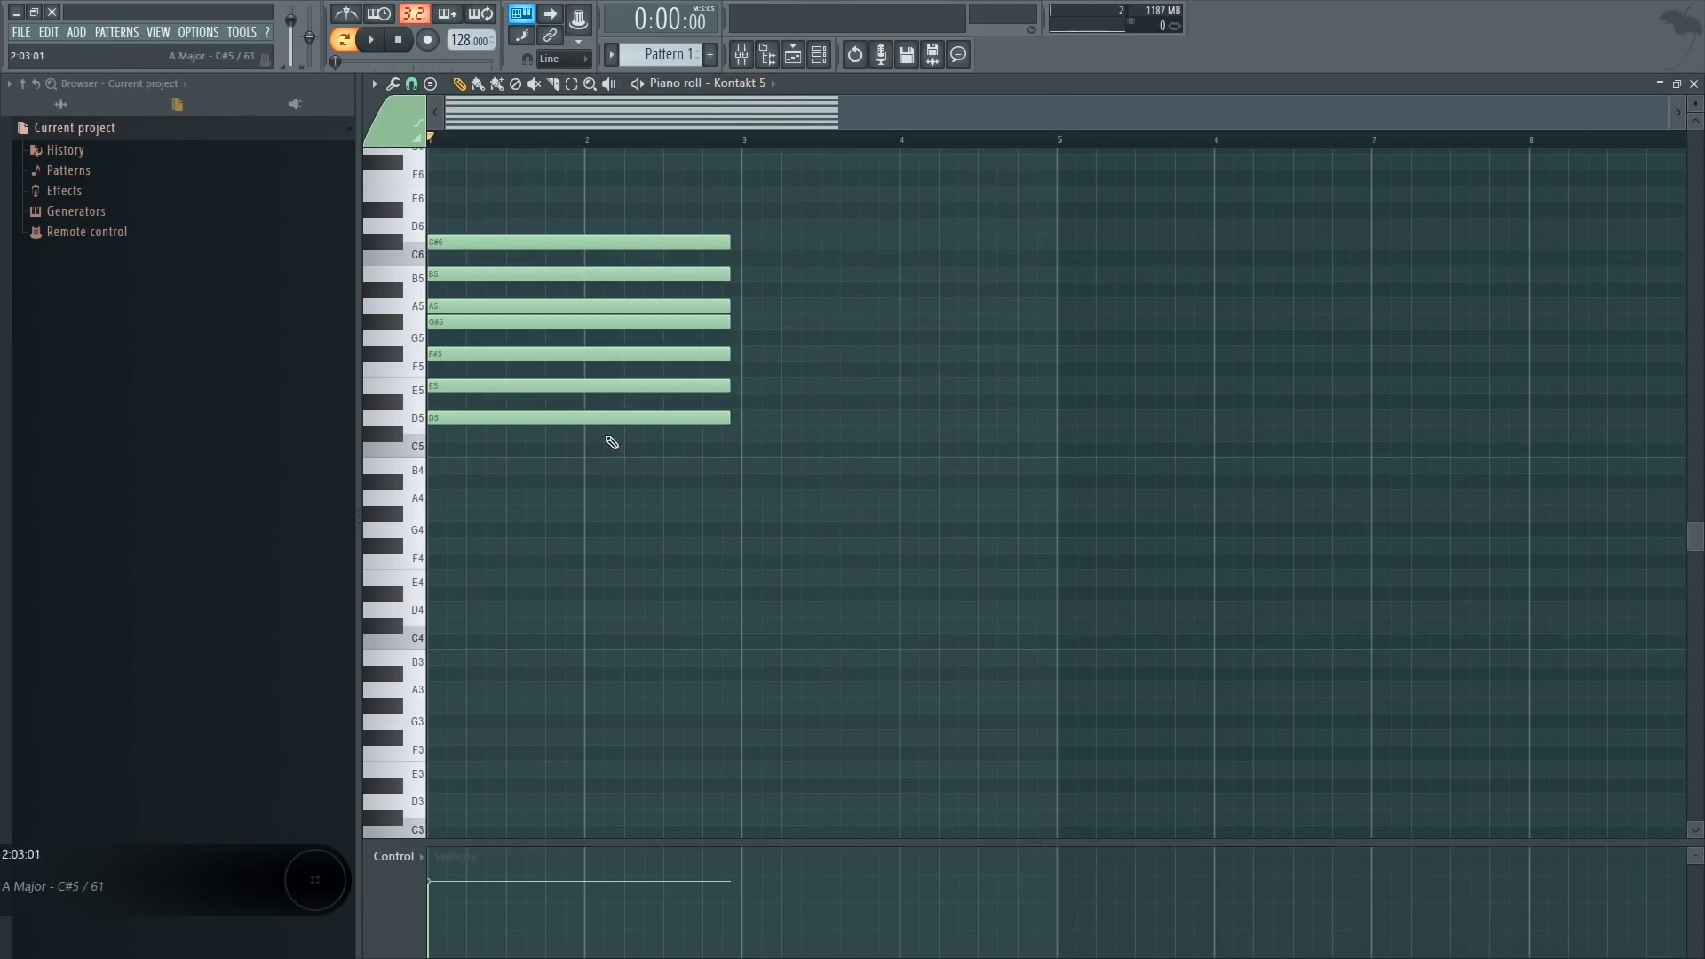
# Lengthen the stamped Lydian scale's notes to bar 5 and copy them down to start on B3
pyautogui.scroll(-1, 435, 256)
pyautogui.moveTo(802, 561); pyautogui.dragTo(521, 144)
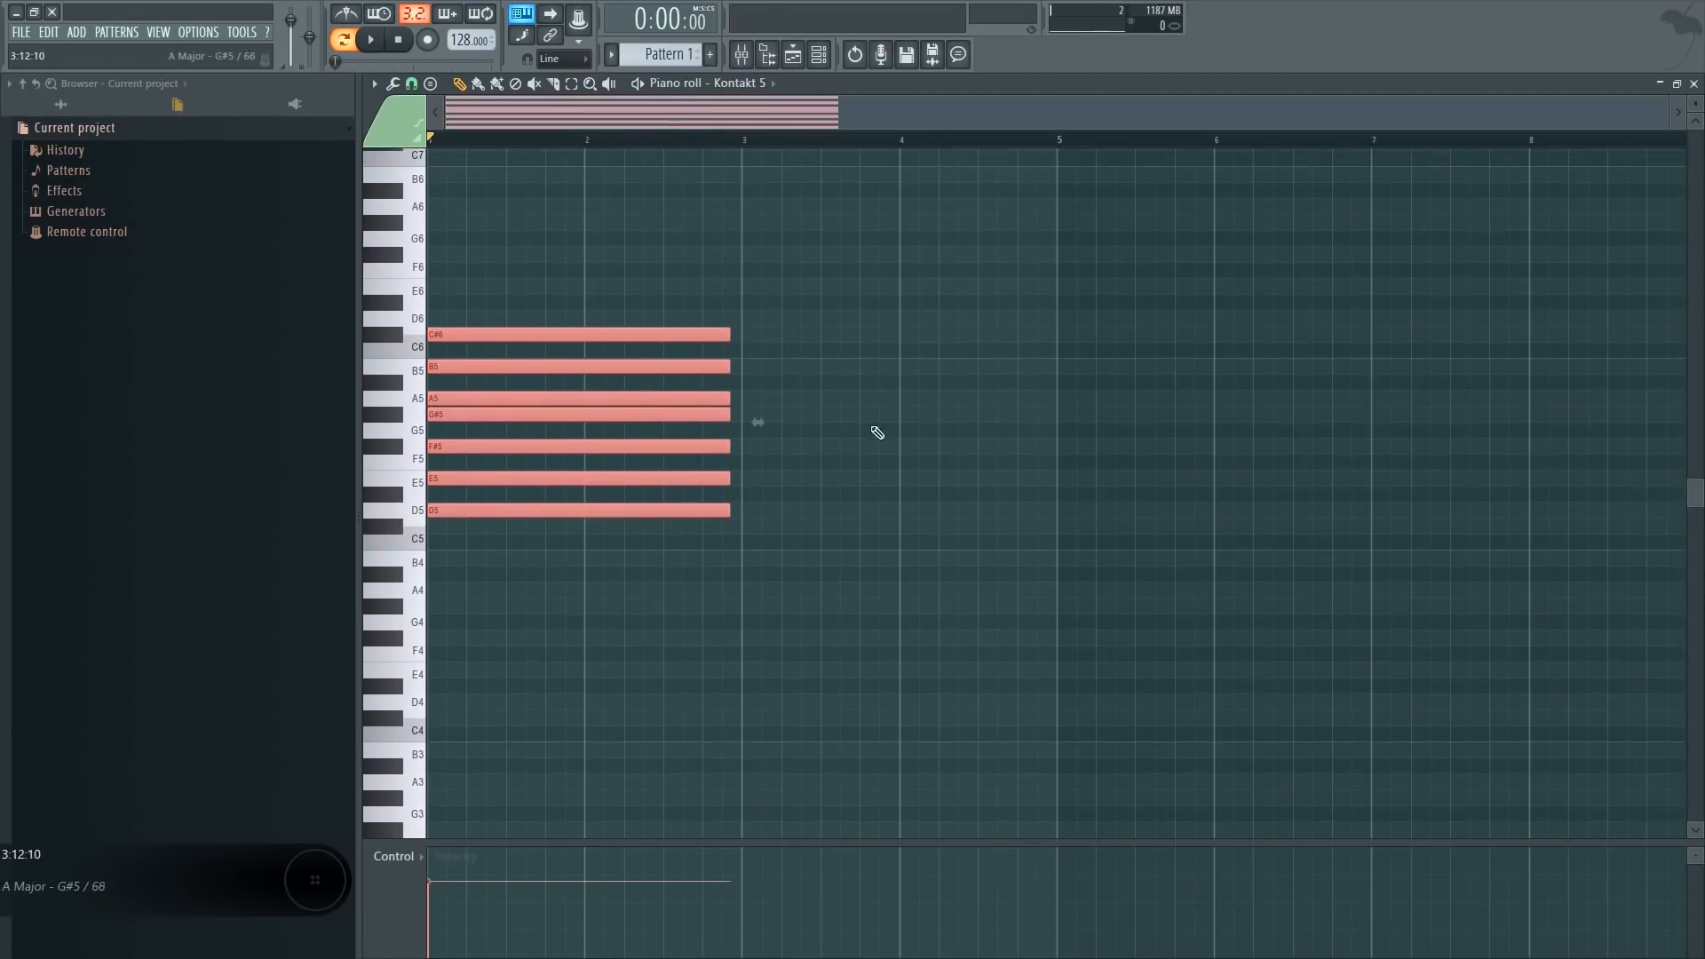
pyautogui.keyDown('ctrl'); pyautogui.click(875, 432); pyautogui.keyUp('ctrl')
pyautogui.moveTo(956, 698); pyautogui.dragTo(613, 311)
pyautogui.moveTo(730, 338); pyautogui.dragTo(1051, 339)
pyautogui.moveTo(1081, 601); pyautogui.dragTo(448, 573)
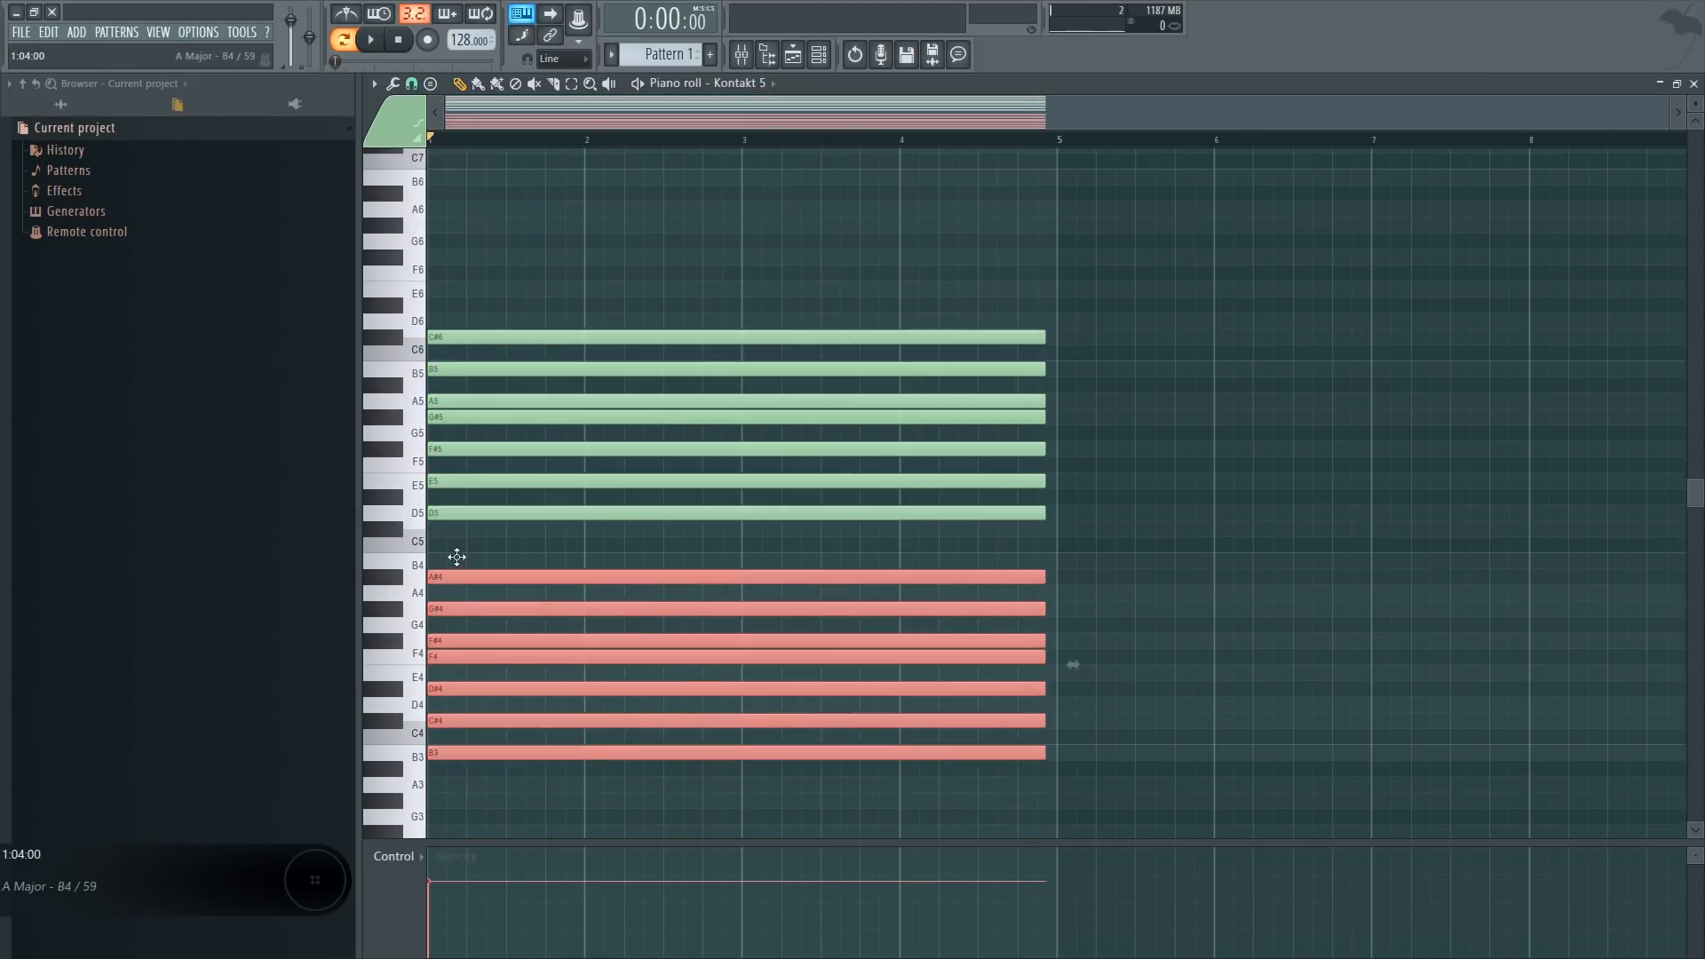
pyautogui.keyDown('ctrl'); pyautogui.click(552, 802); pyautogui.keyUp('ctrl')
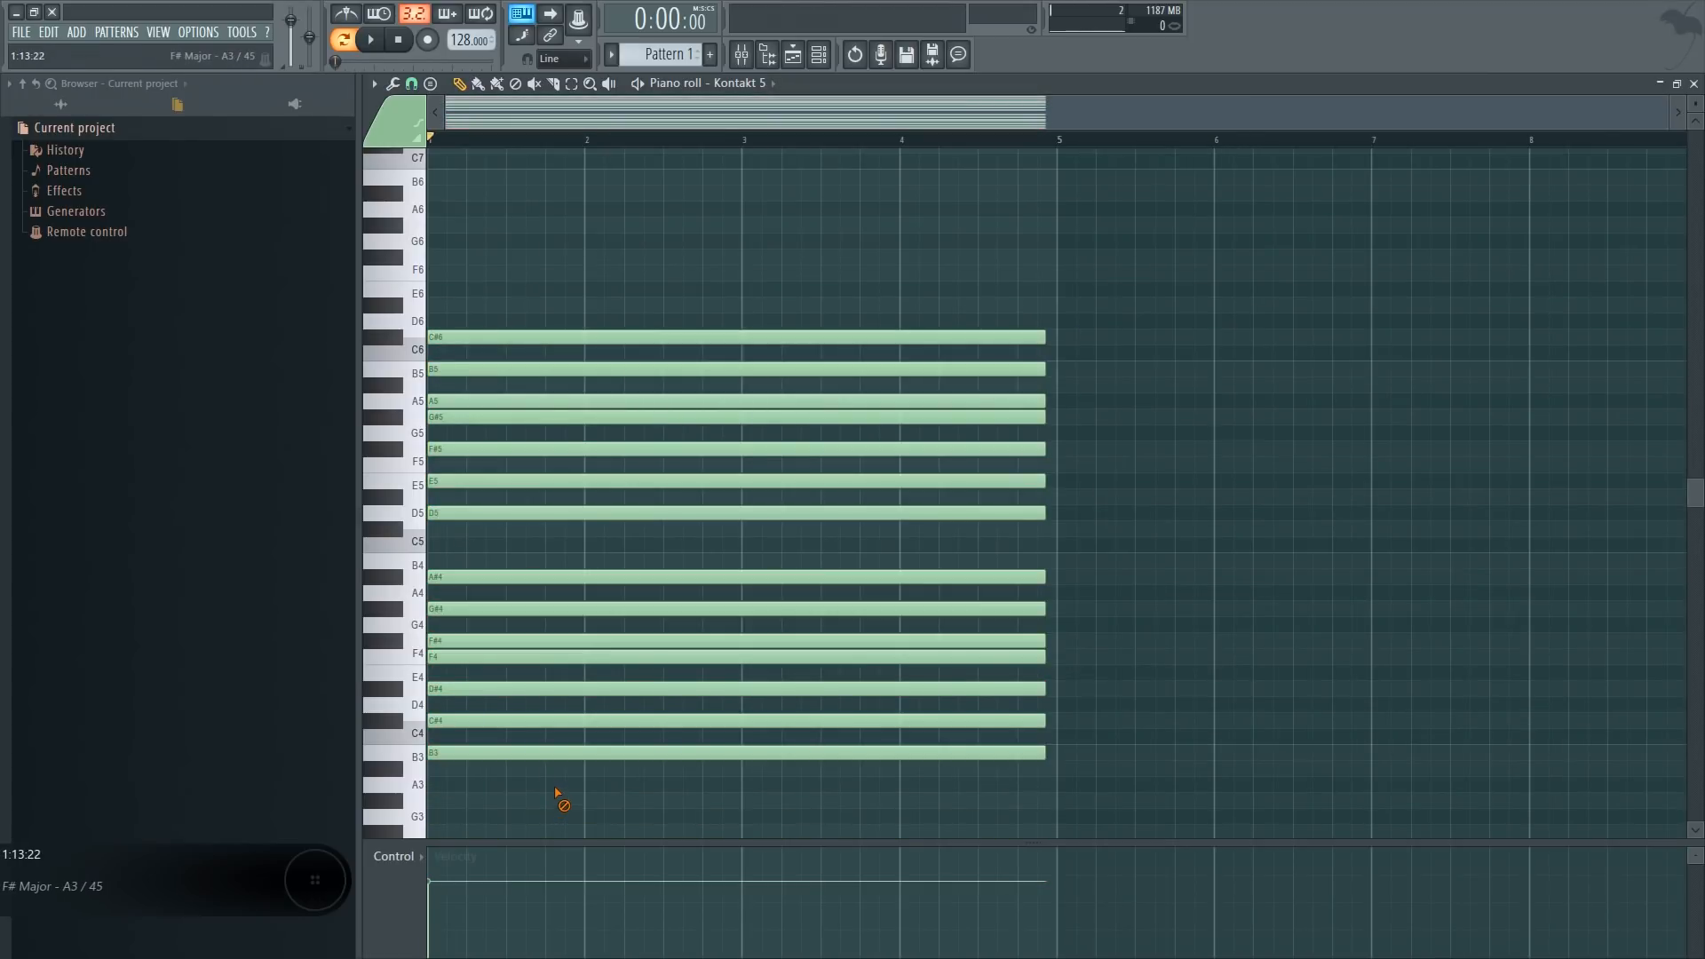
# Delete all notes from the piano roll and set the scale highlighting to Melodic minor
pyautogui.moveTo(560, 781)
pyautogui.mouseDown()
pyautogui.moveTo(590, 464)
pyautogui.moveTo(583, 362)
pyautogui.moveTo(563, 335)
pyautogui.mouseUp()
pyautogui.click(373, 83)
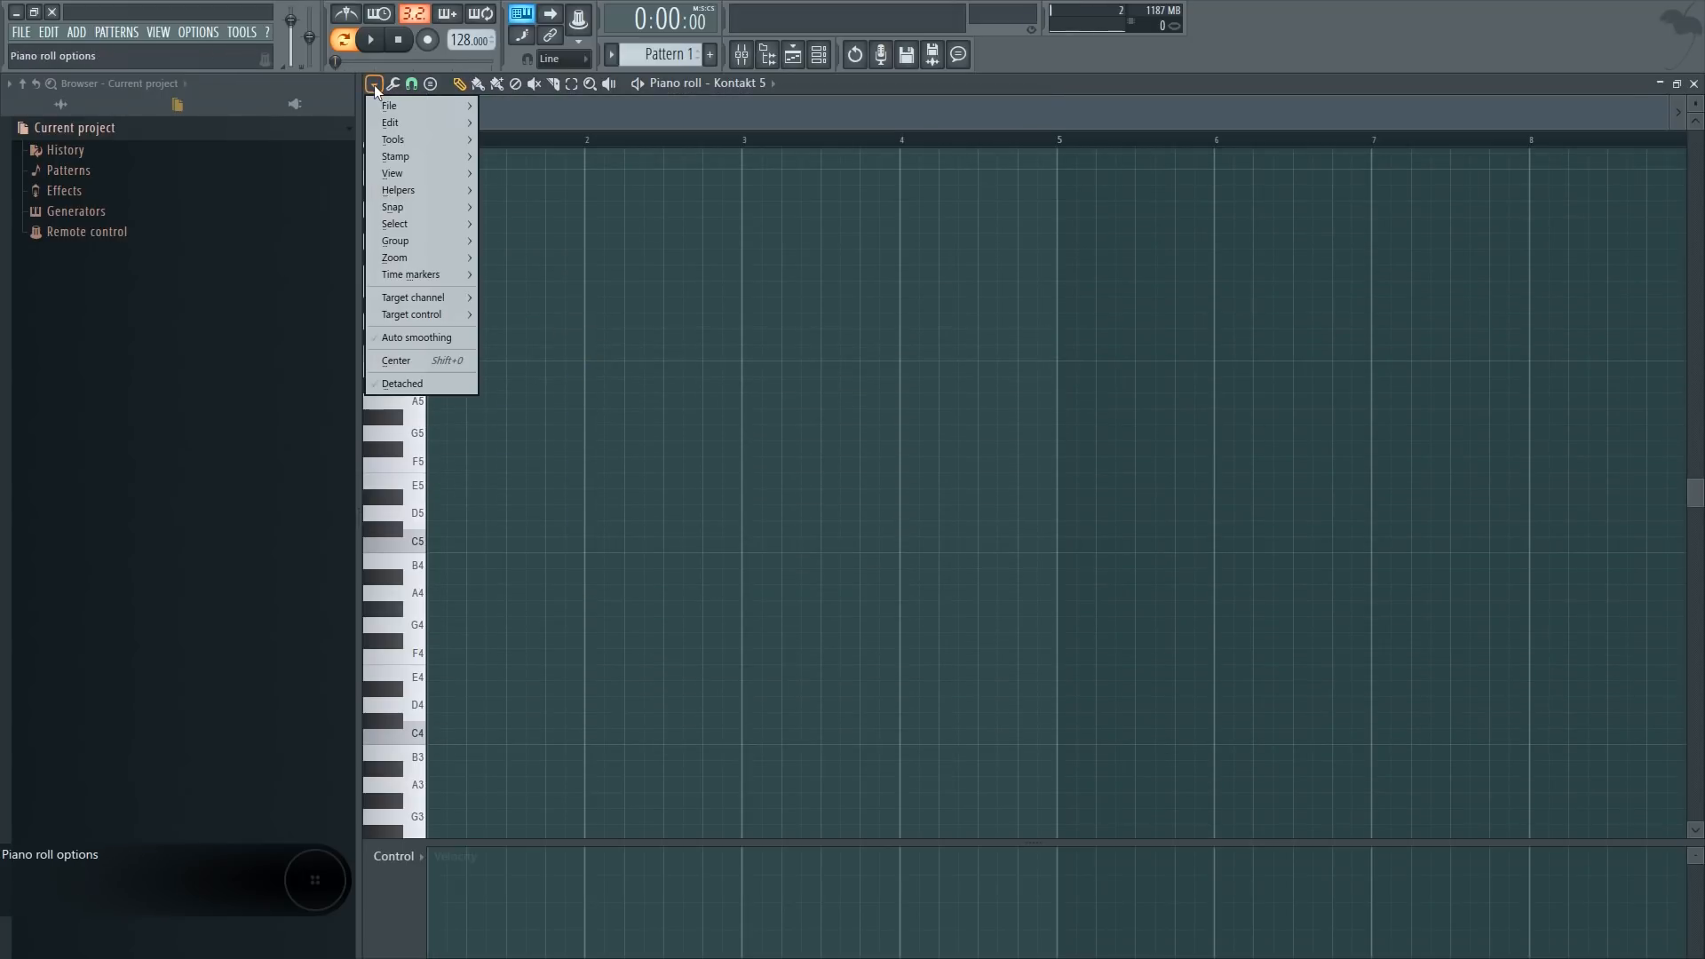
pyautogui.moveTo(400, 190)
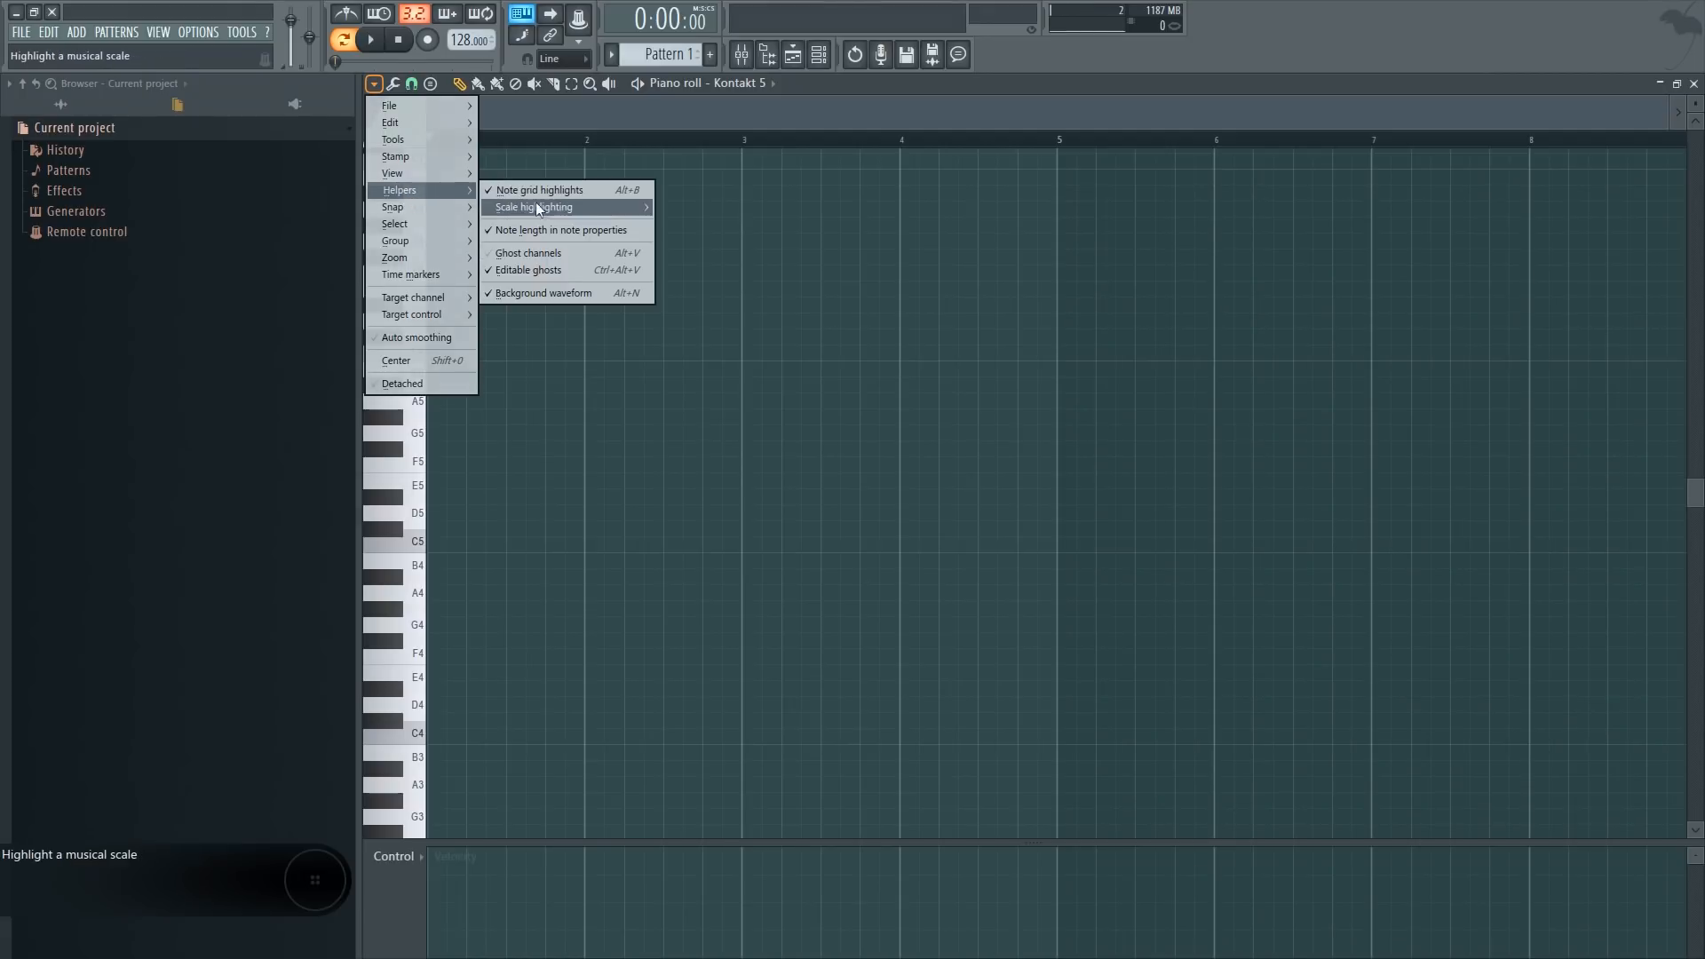
pyautogui.moveTo(516, 210)
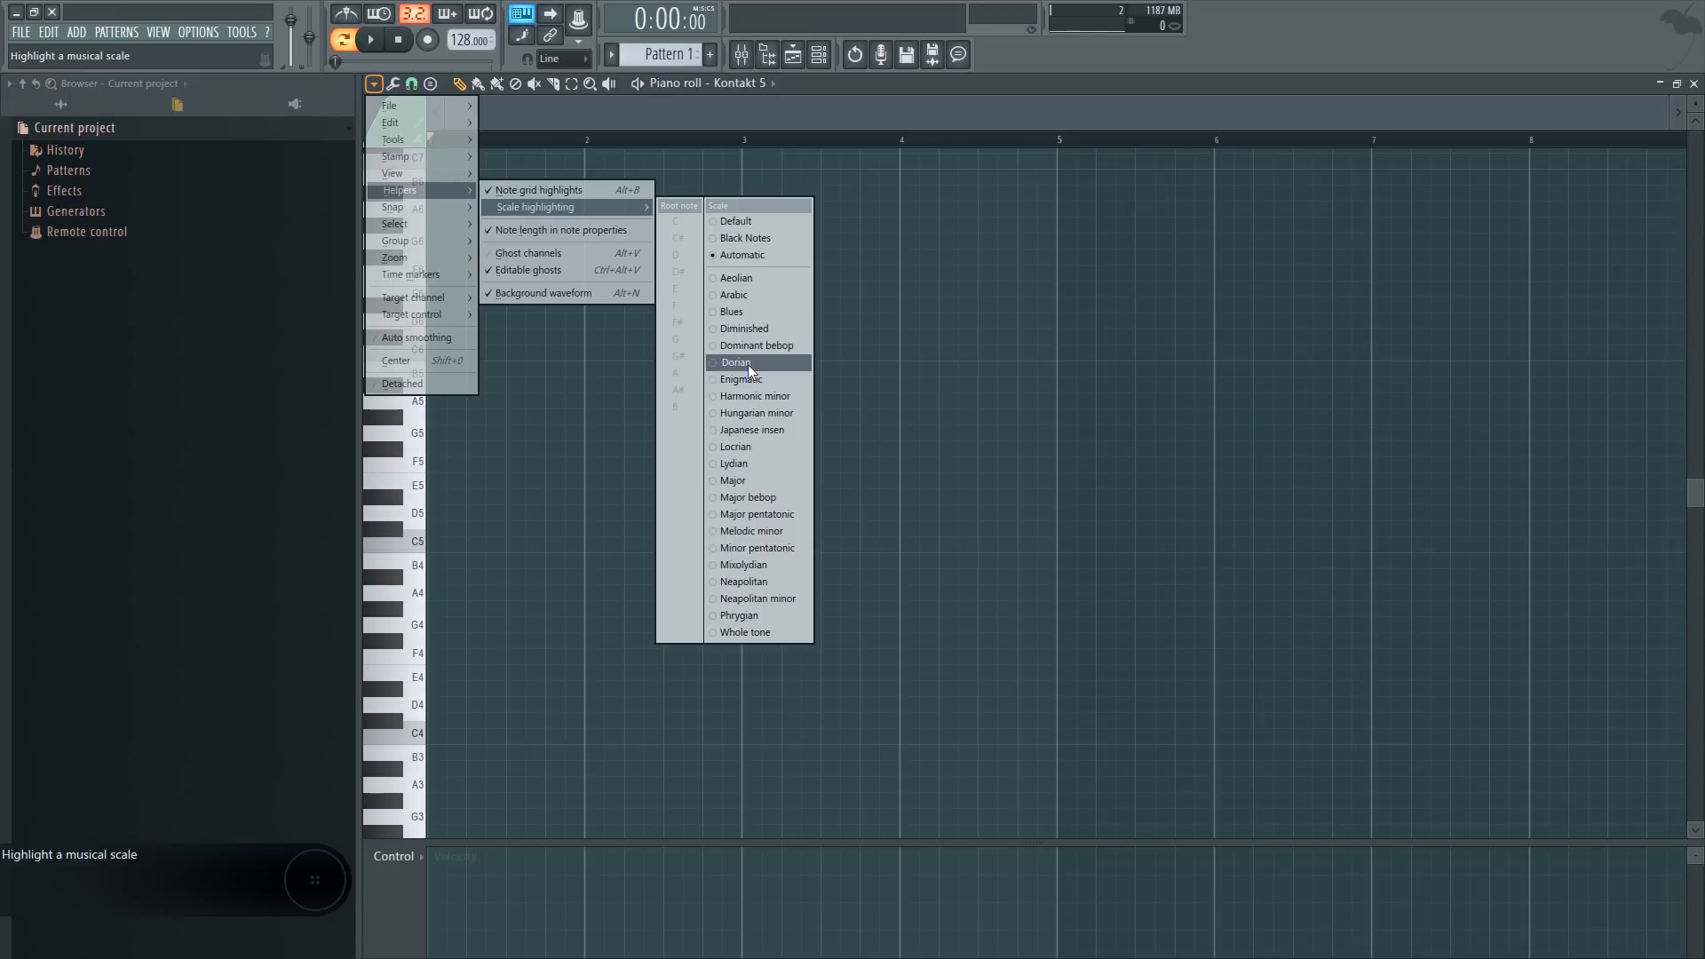
pyautogui.click(763, 533)
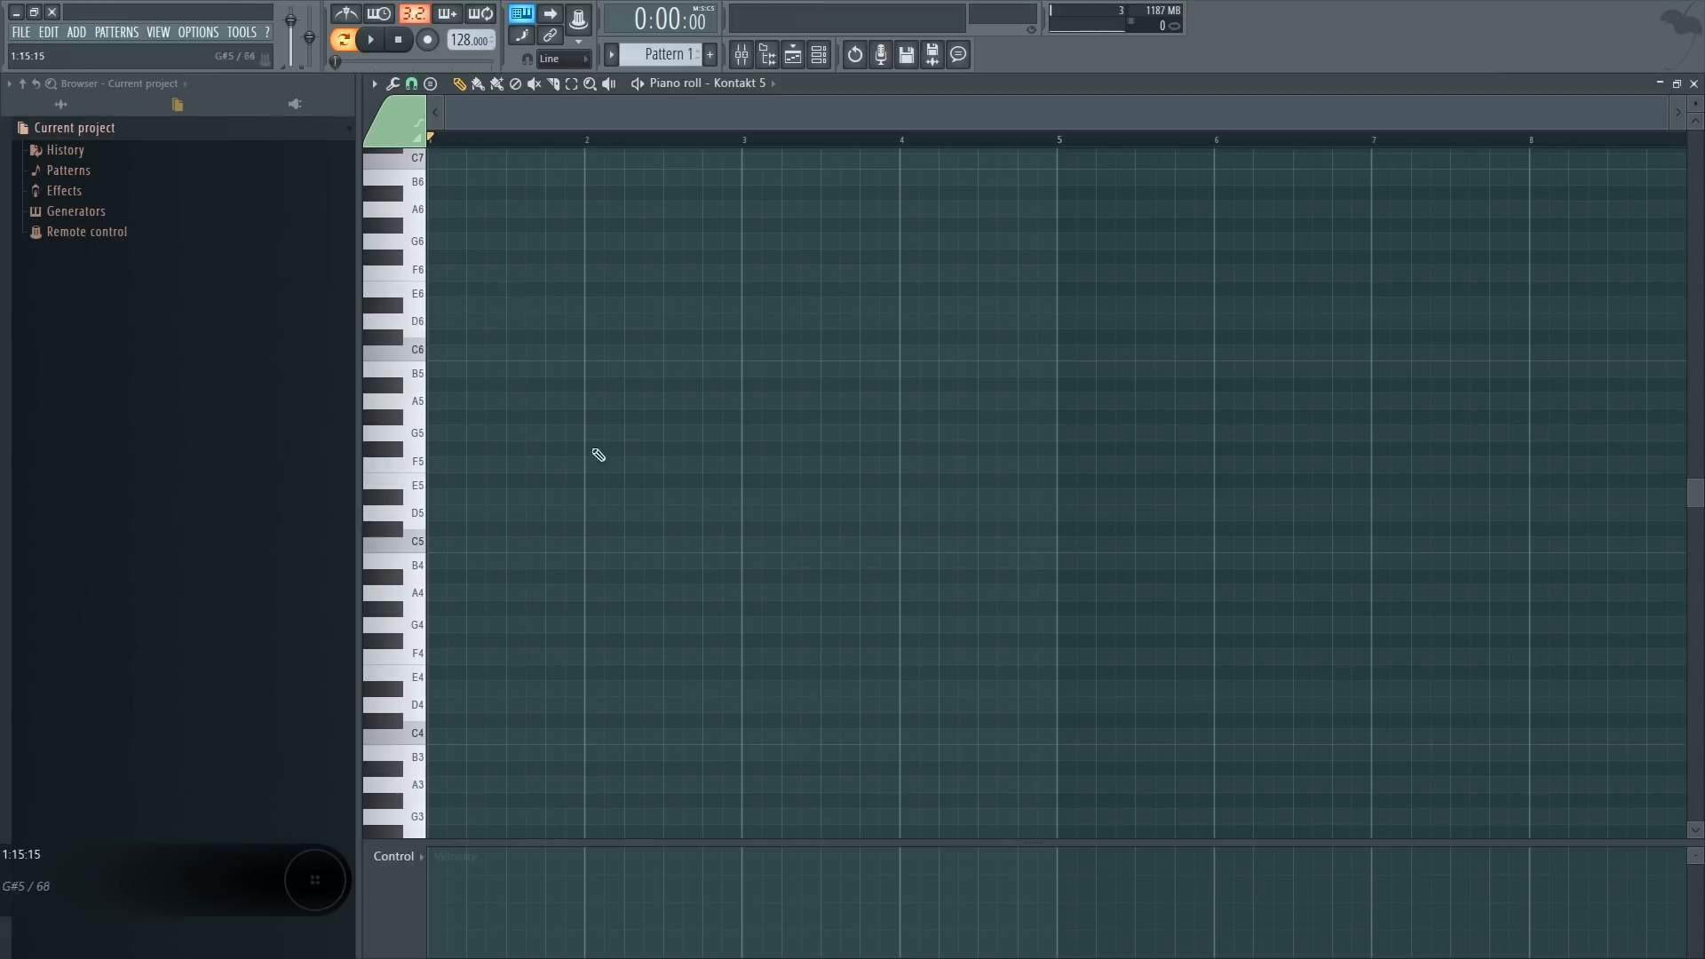
# Set the root note of the scale highlighting to E
pyautogui.click(373, 83)
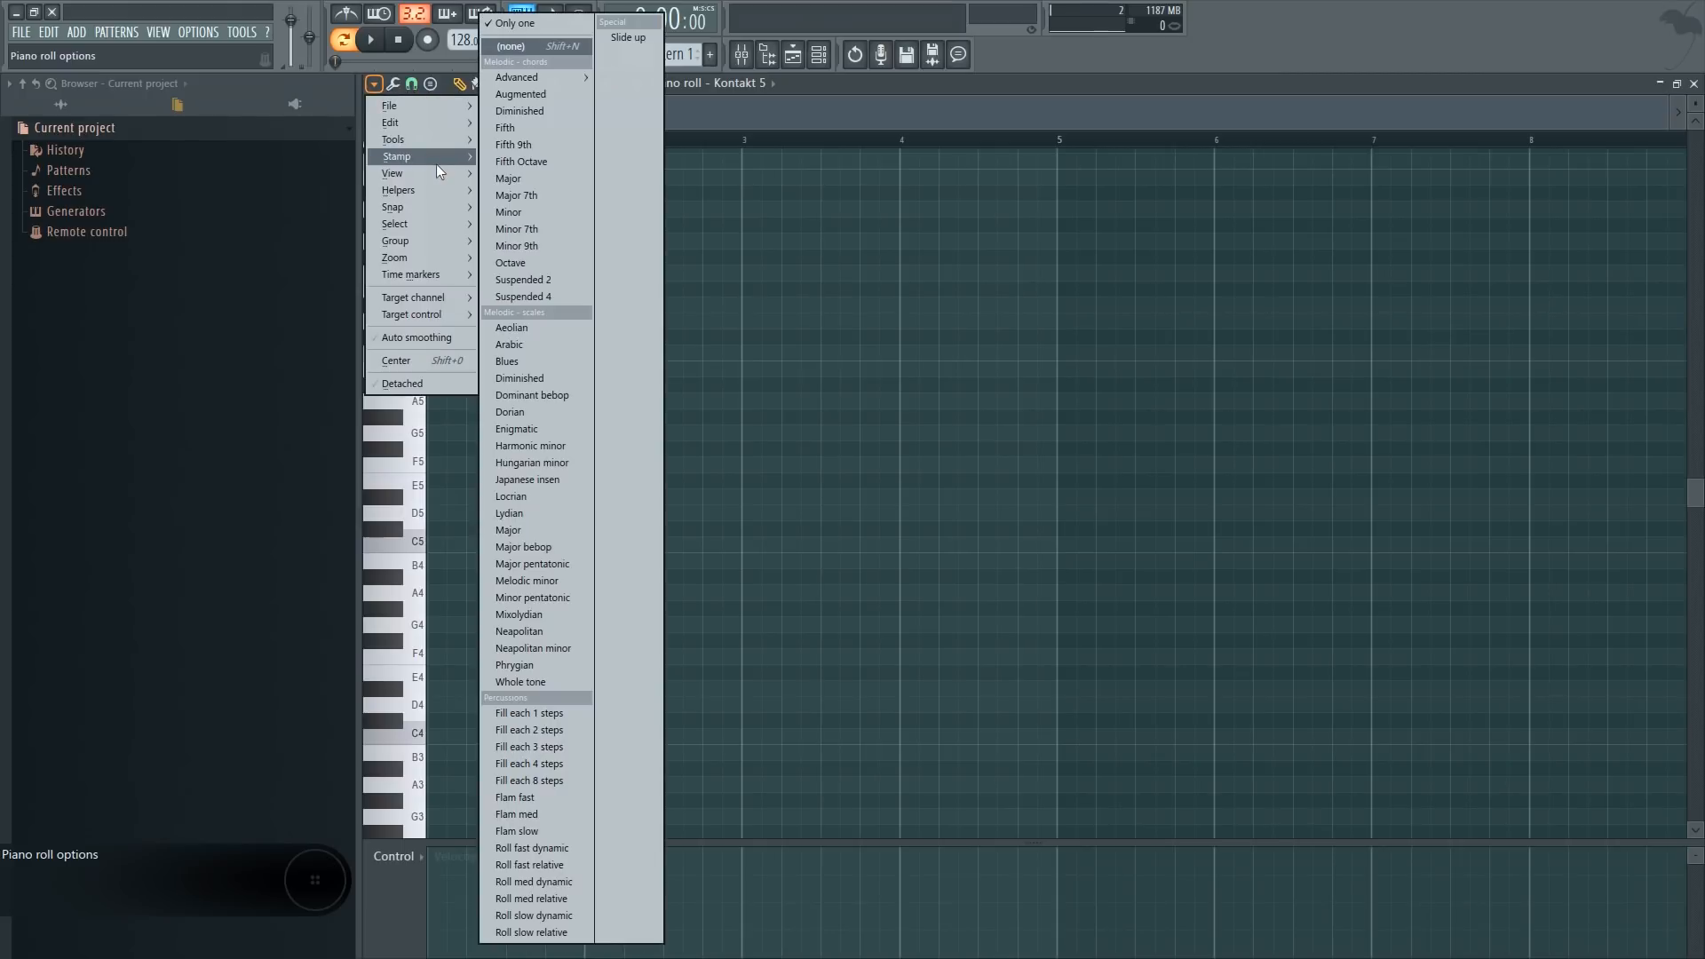
pyautogui.moveTo(599, 206)
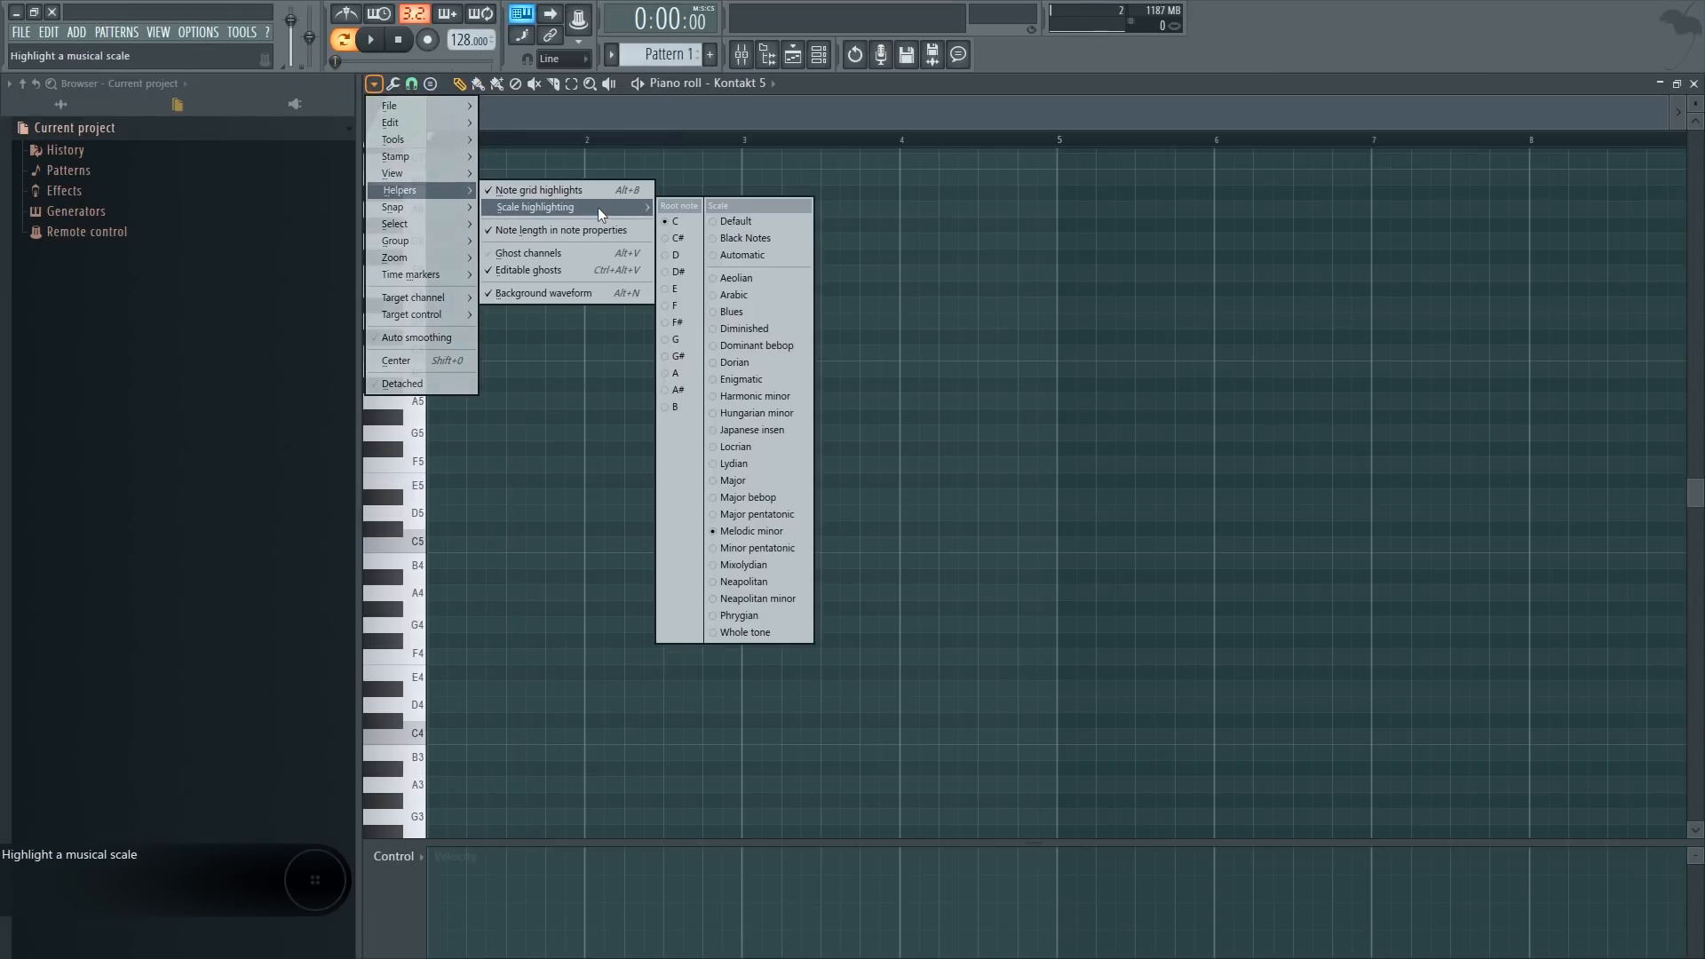
pyautogui.click(682, 291)
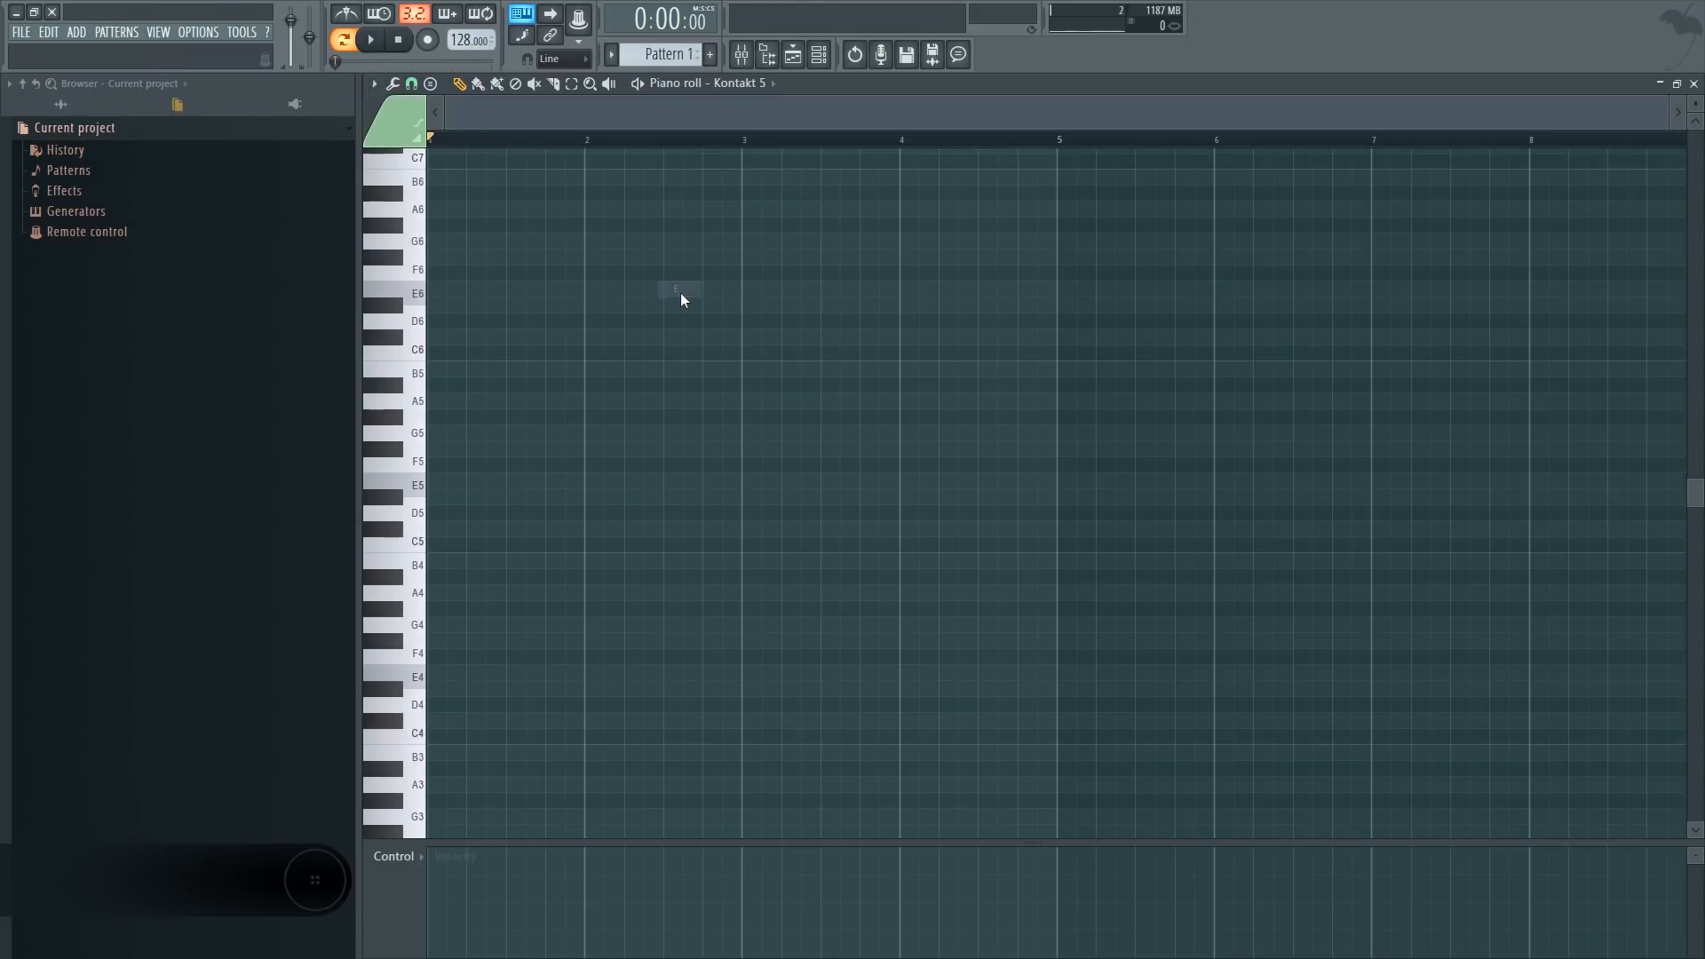
pyautogui.click(373, 83)
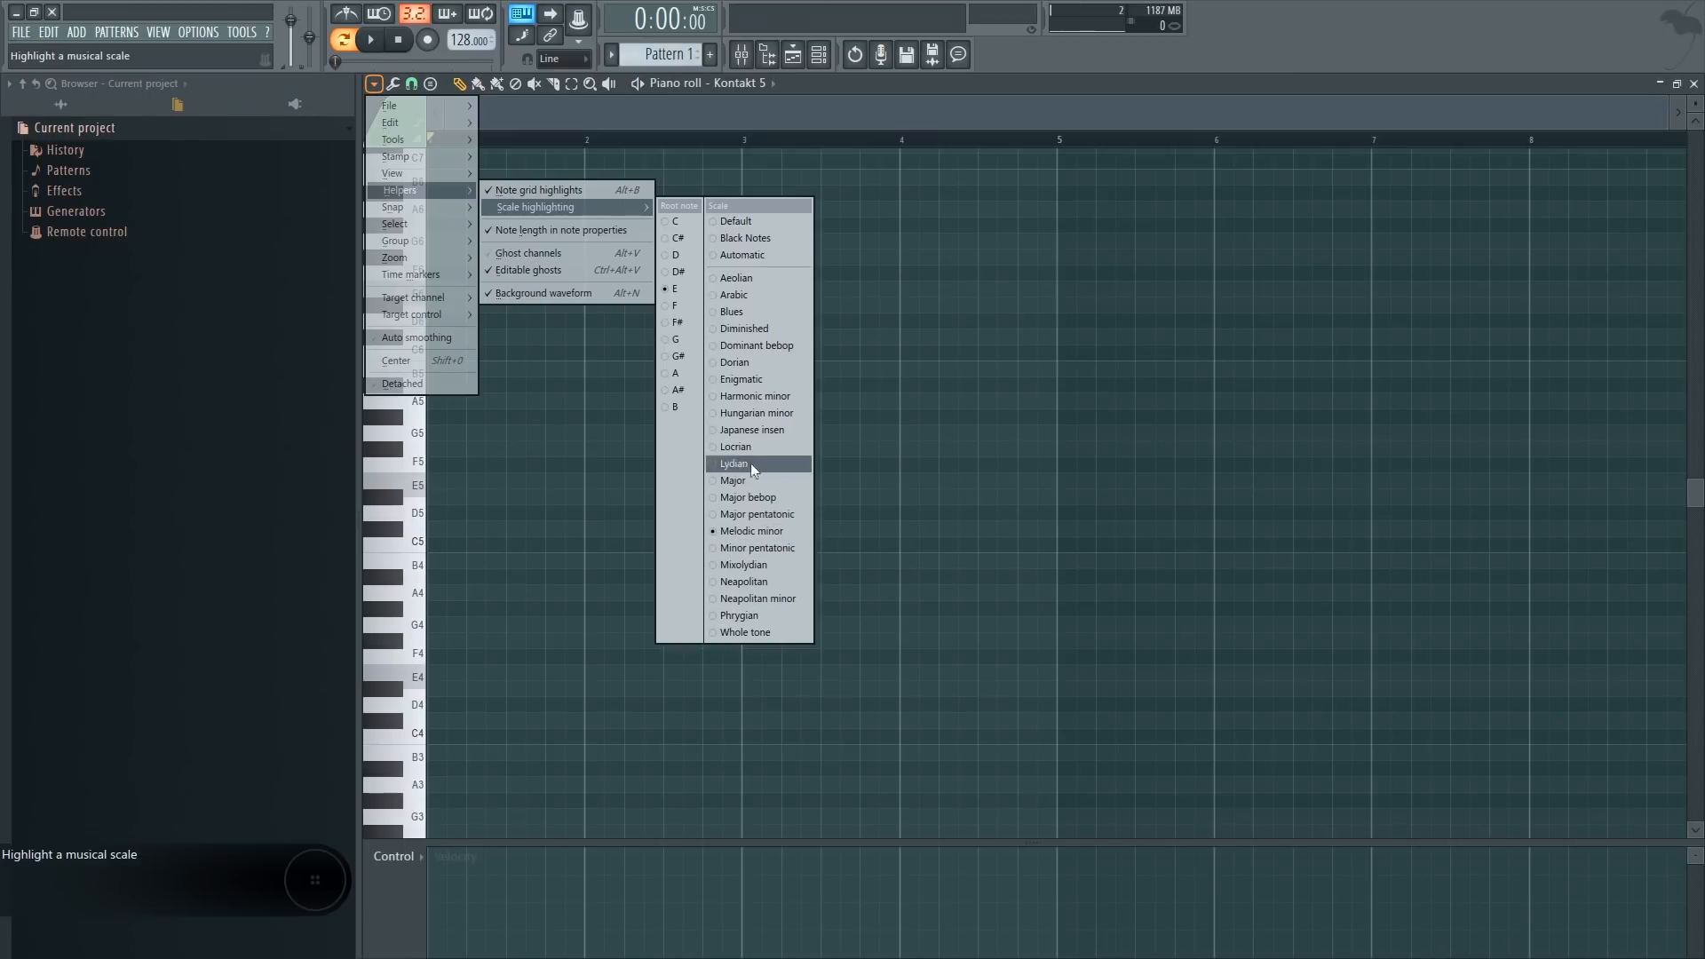
pyautogui.click(835, 388)
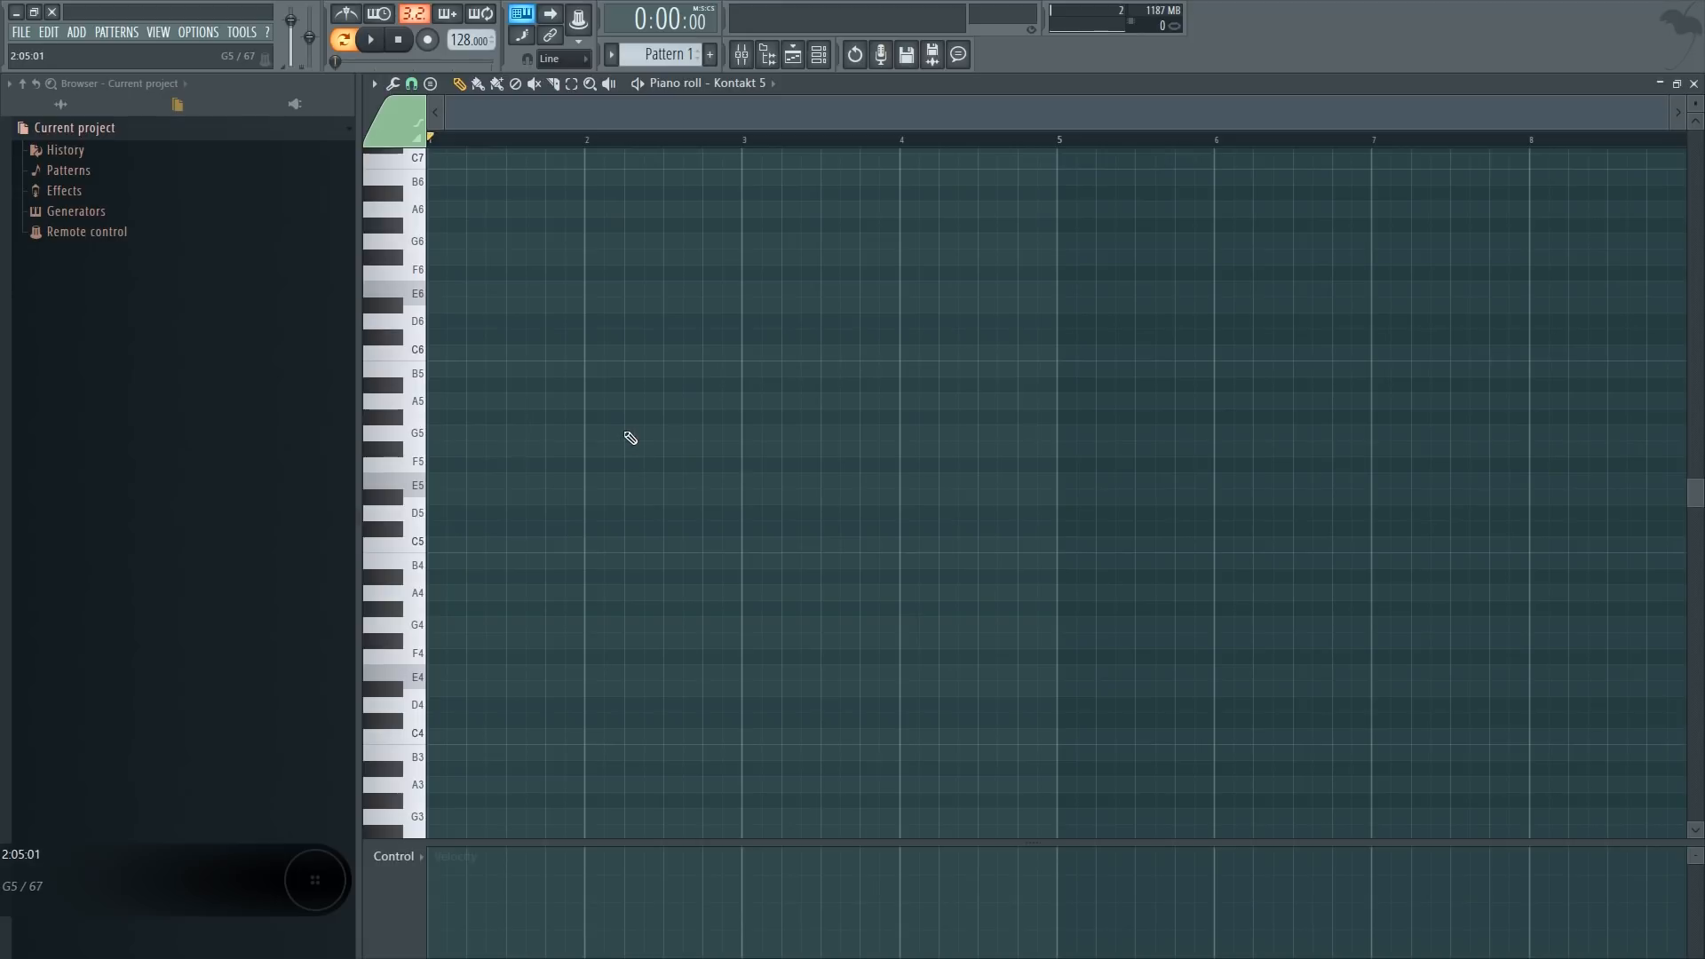
# Place a one-bar E6 note at bar 1 and a one-bar G6 note at bar 2
pyautogui.scroll(3, 577, 457)
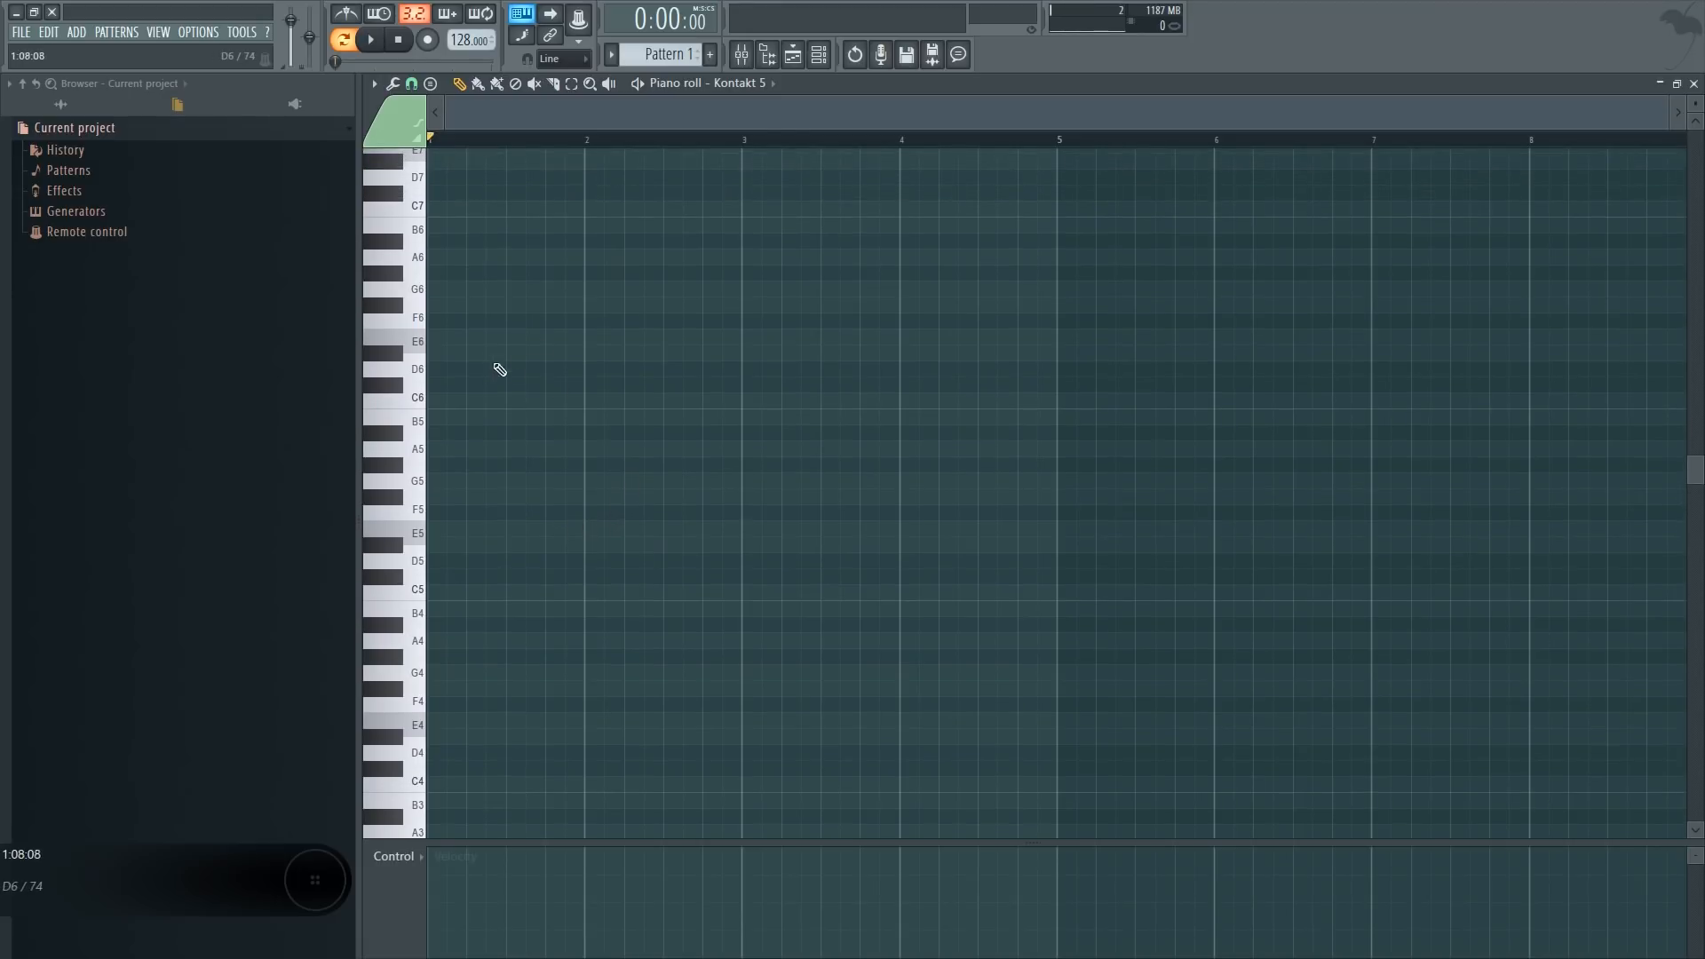
pyautogui.moveTo(449, 339)
pyautogui.mouseDown()
pyautogui.moveTo(435, 352)
pyautogui.moveTo(469, 339)
pyautogui.mouseUp()
pyautogui.moveTo(586, 306); pyautogui.dragTo(590, 376)
pyautogui.rightClick(597, 338)
pyautogui.click(599, 291)
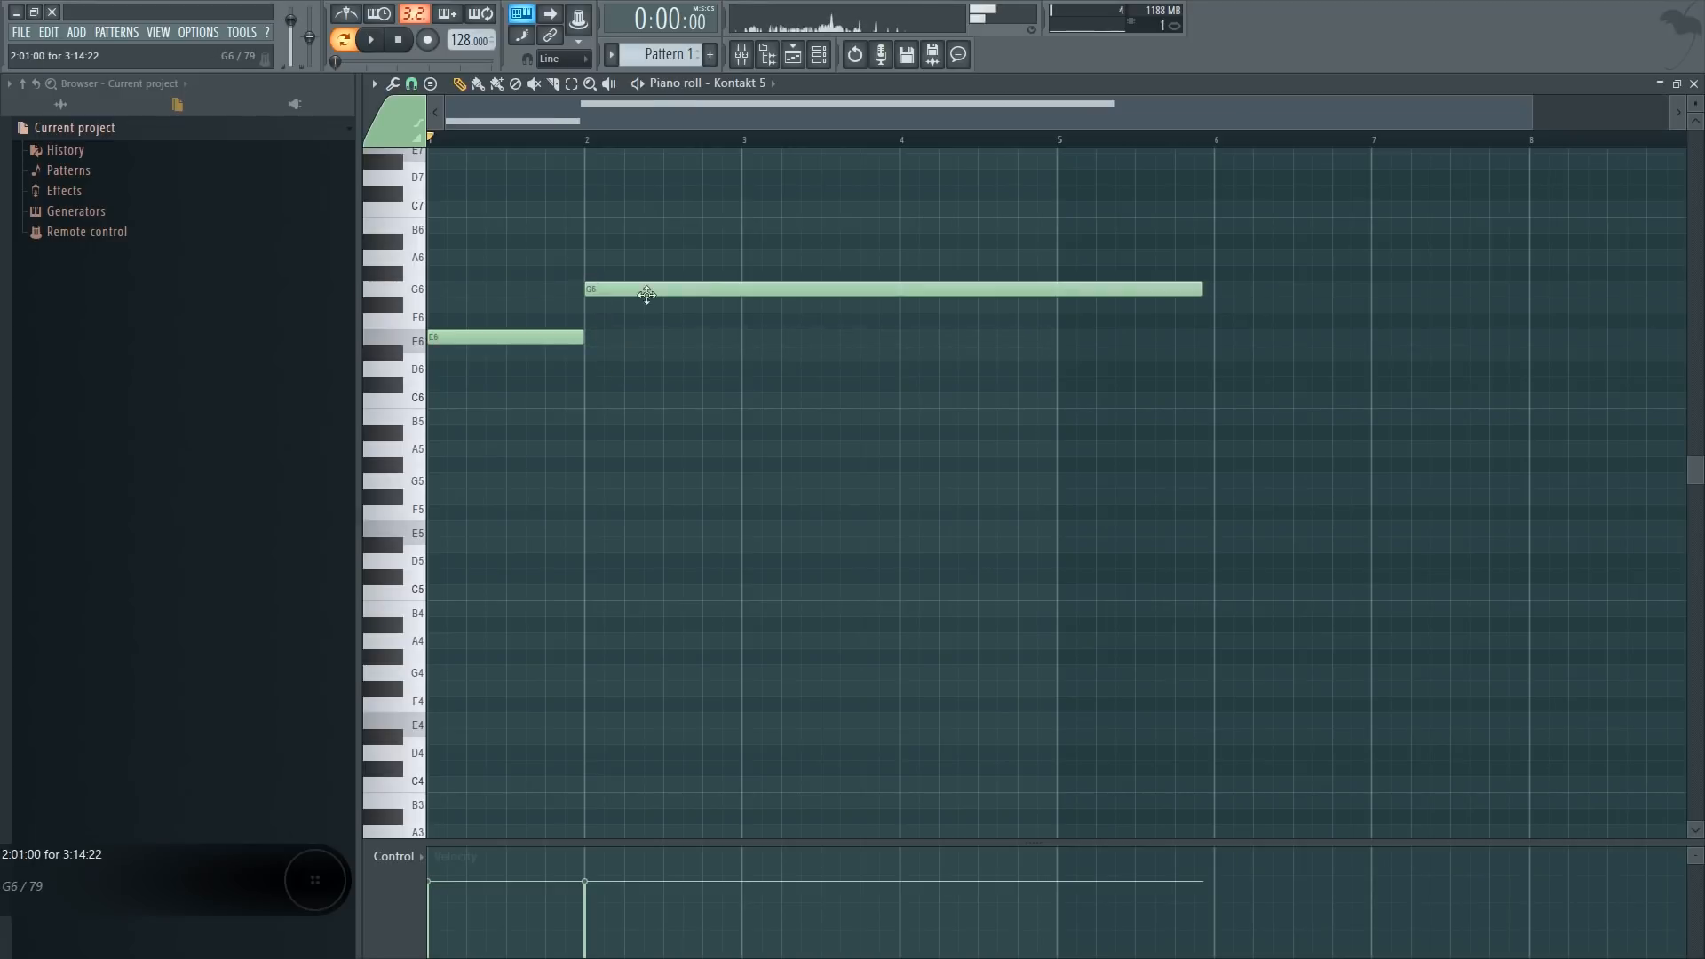
pyautogui.moveTo(723, 305); pyautogui.dragTo(753, 282)
pyautogui.rightClick(766, 291)
# Play back the E6 and G6 notes, then audition neighbouring pitches around D#6 on the keyboard
pyautogui.press('space')
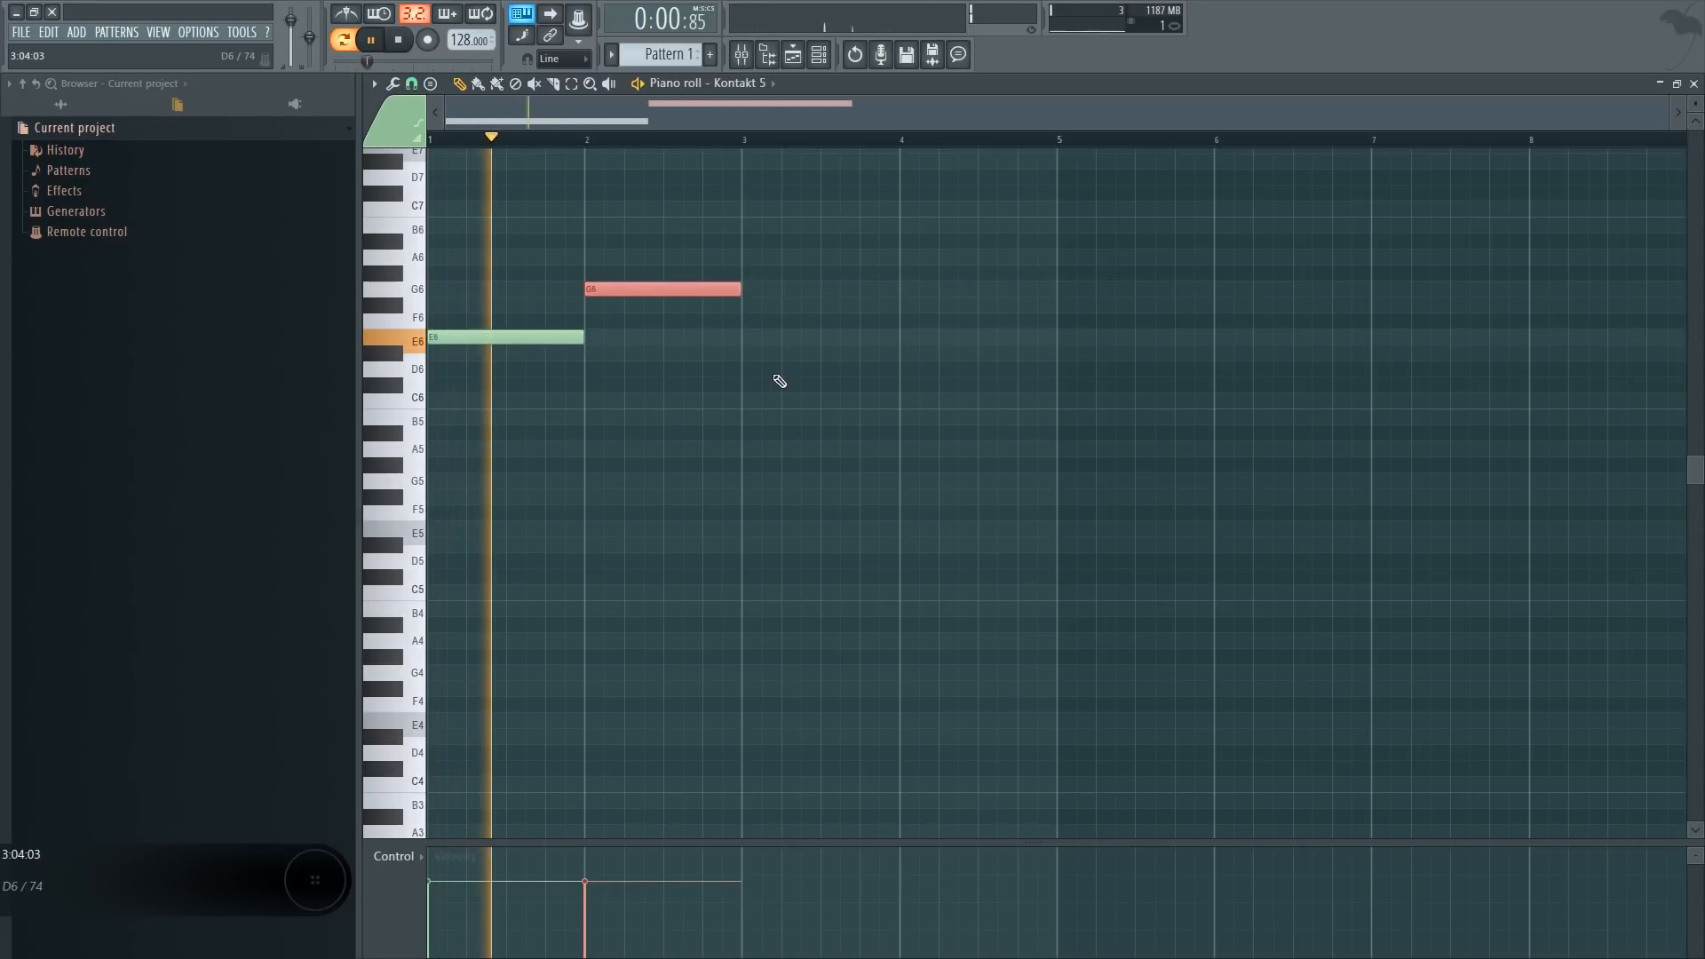
pyautogui.keyDown('ctrl'); pyautogui.click(810, 371); pyautogui.keyUp('ctrl')
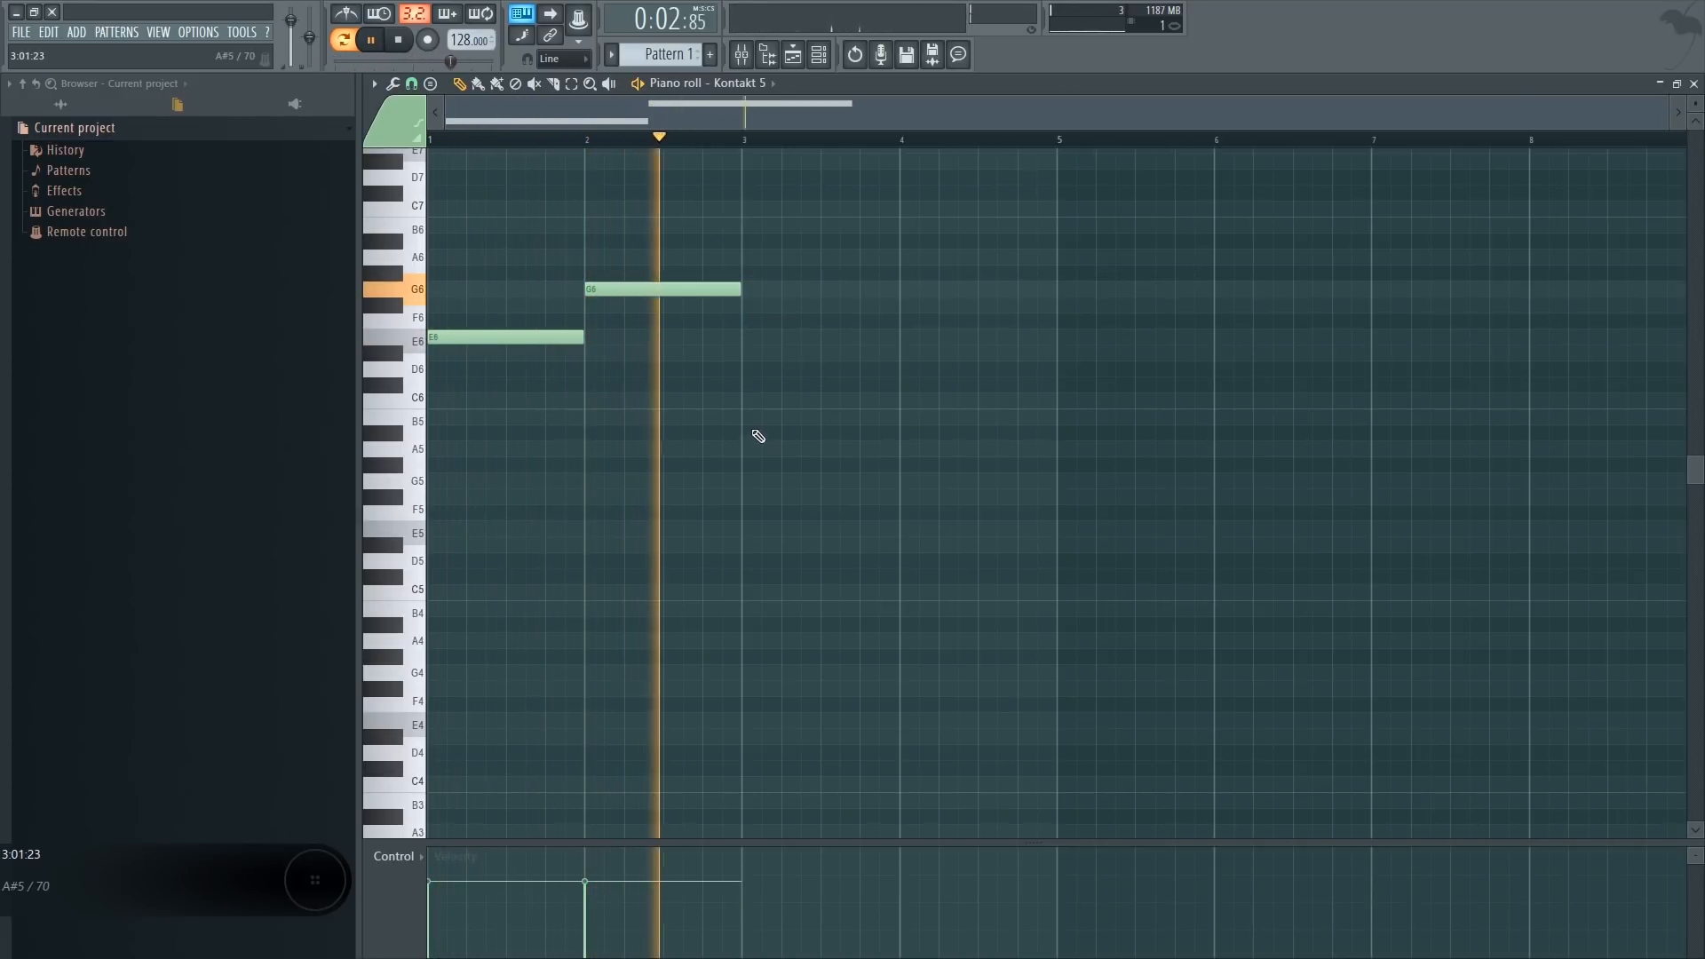
pyautogui.press('space')
pyautogui.click(408, 397)
pyautogui.click(404, 364)
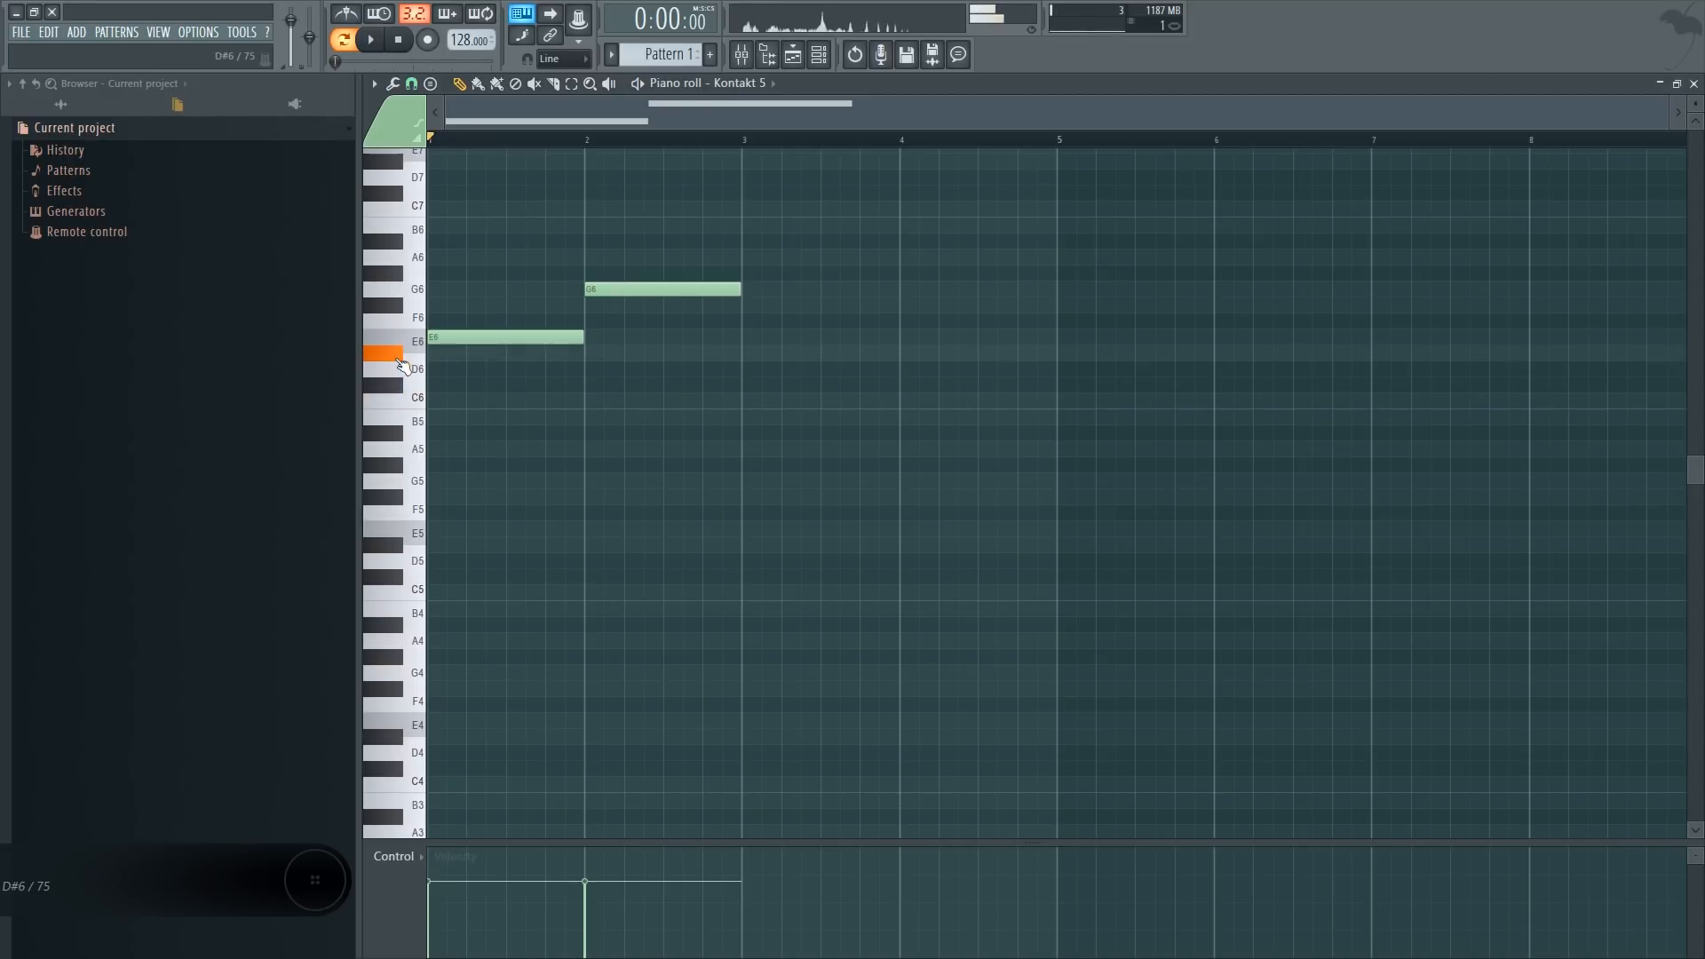
# Add a one-bar C6 note at bar 3 and a one-bar B5 note at bar 4, slicing off the excess length
pyautogui.click(744, 401)
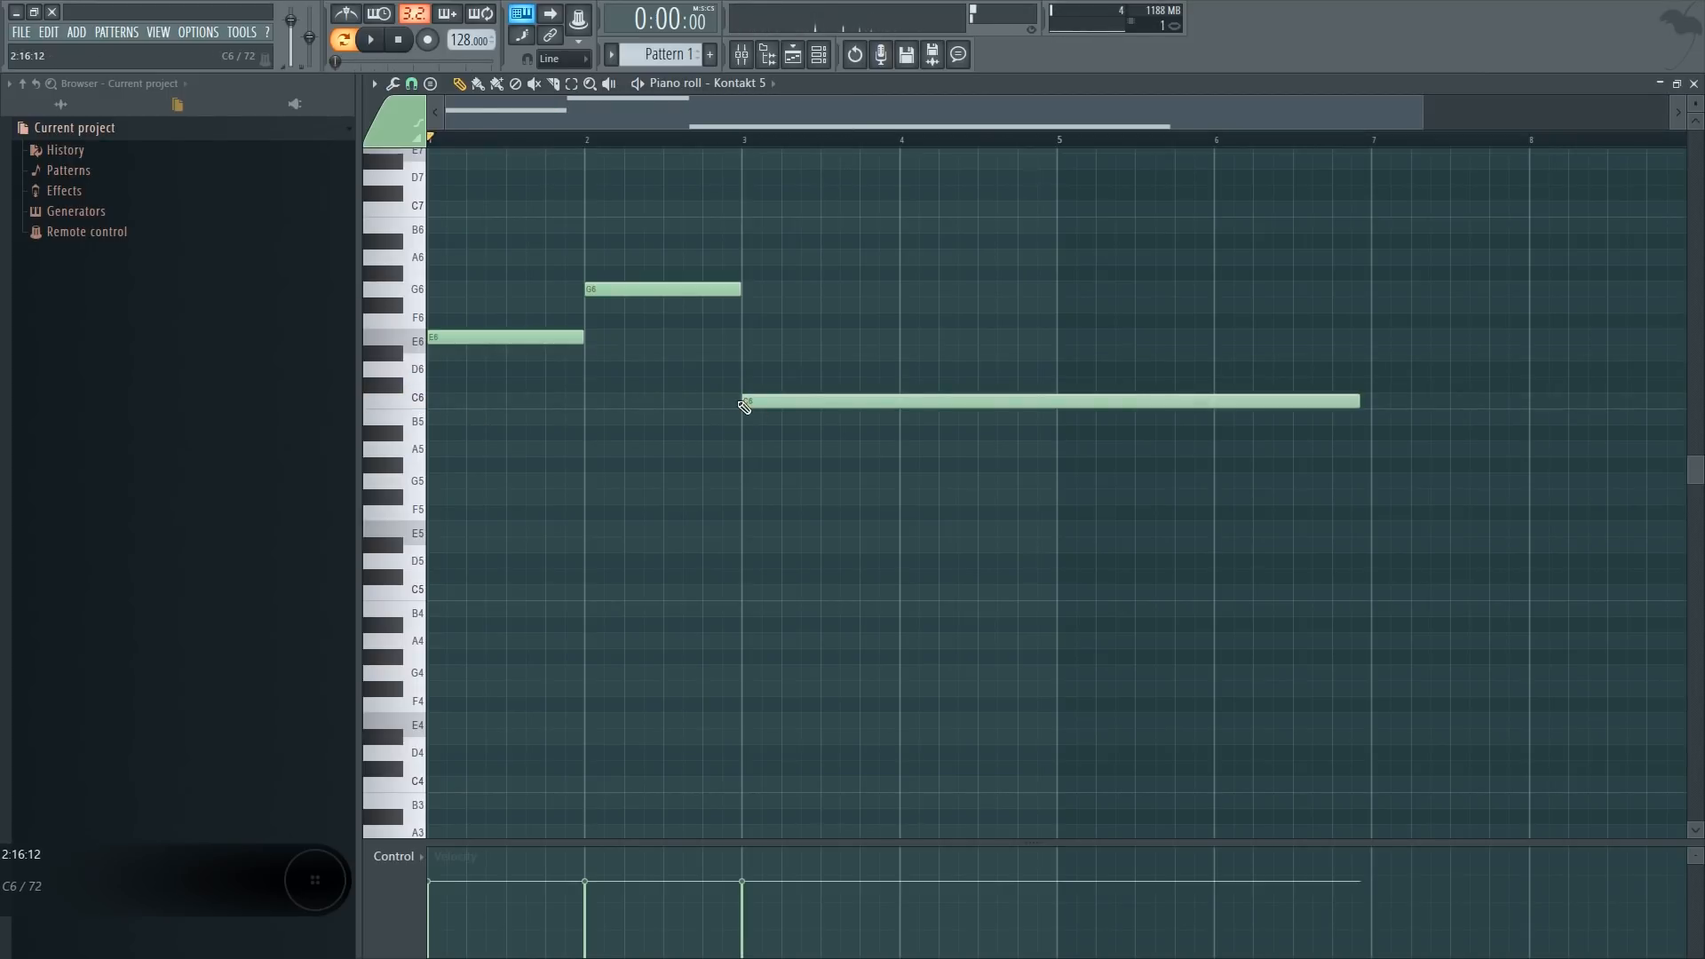
pyautogui.click(433, 423)
pyautogui.moveTo(859, 342); pyautogui.dragTo(901, 457)
pyautogui.moveTo(930, 400); pyautogui.dragTo(936, 419)
pyautogui.moveTo(1070, 341); pyautogui.dragTo(1070, 491)
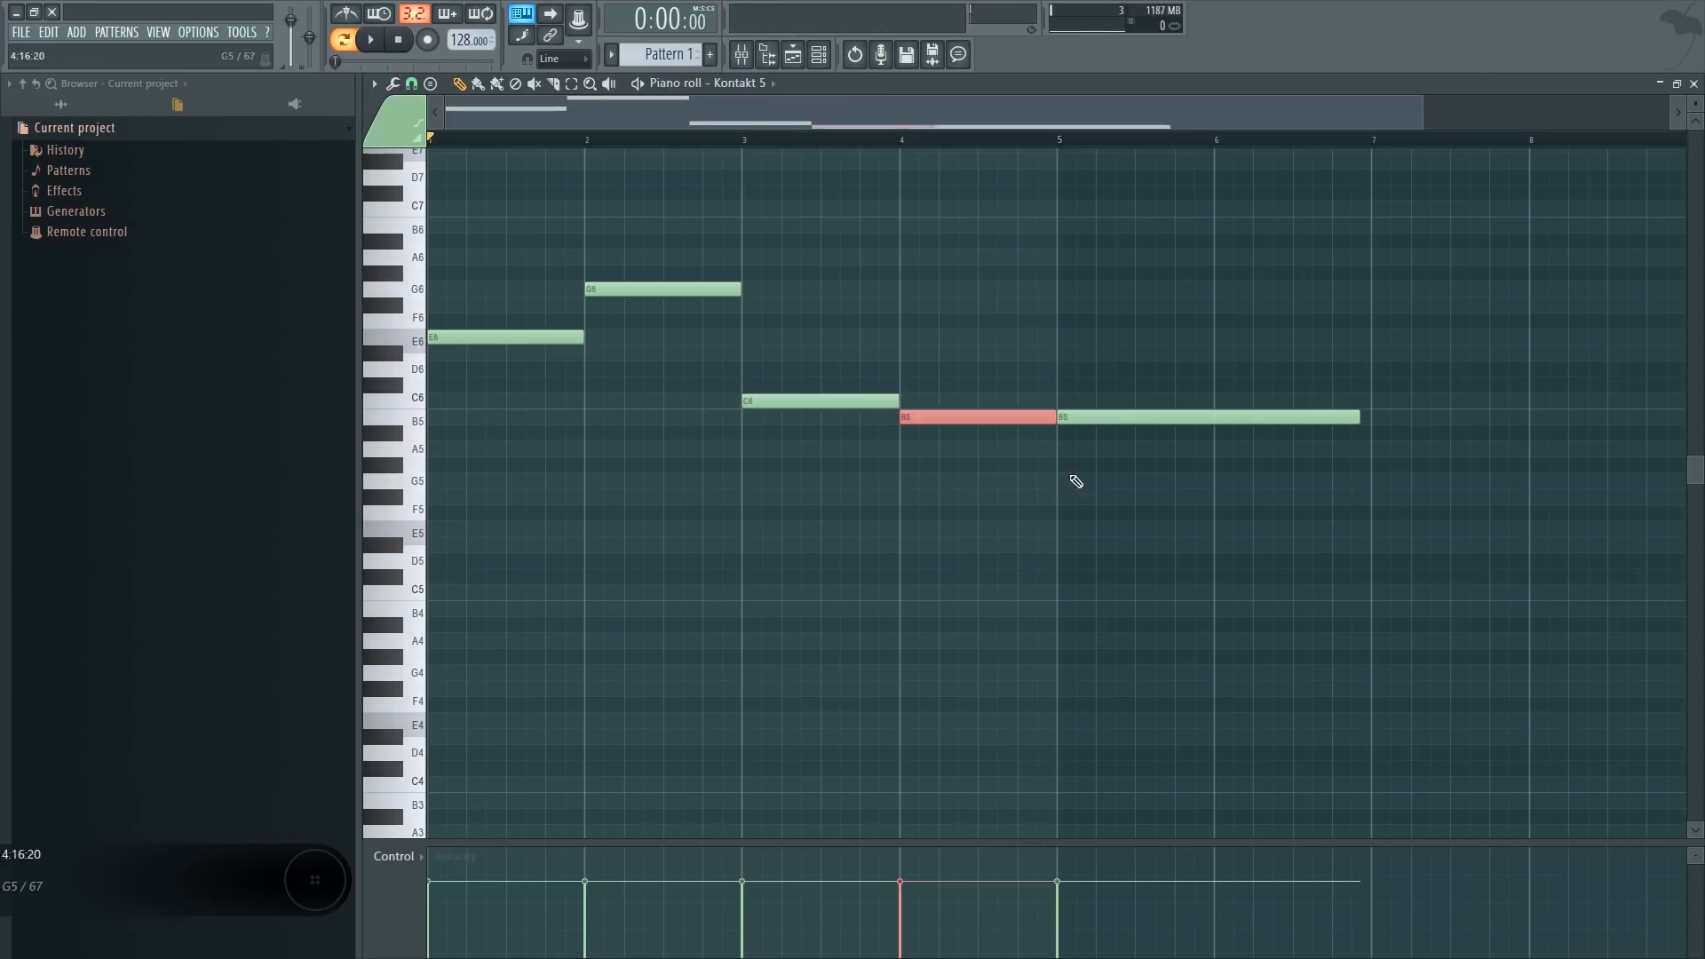
pyautogui.rightClick(1121, 417)
# Play back the four-note melody from the start of the pattern
pyautogui.moveTo(1169, 523); pyautogui.dragTo(427, 200)
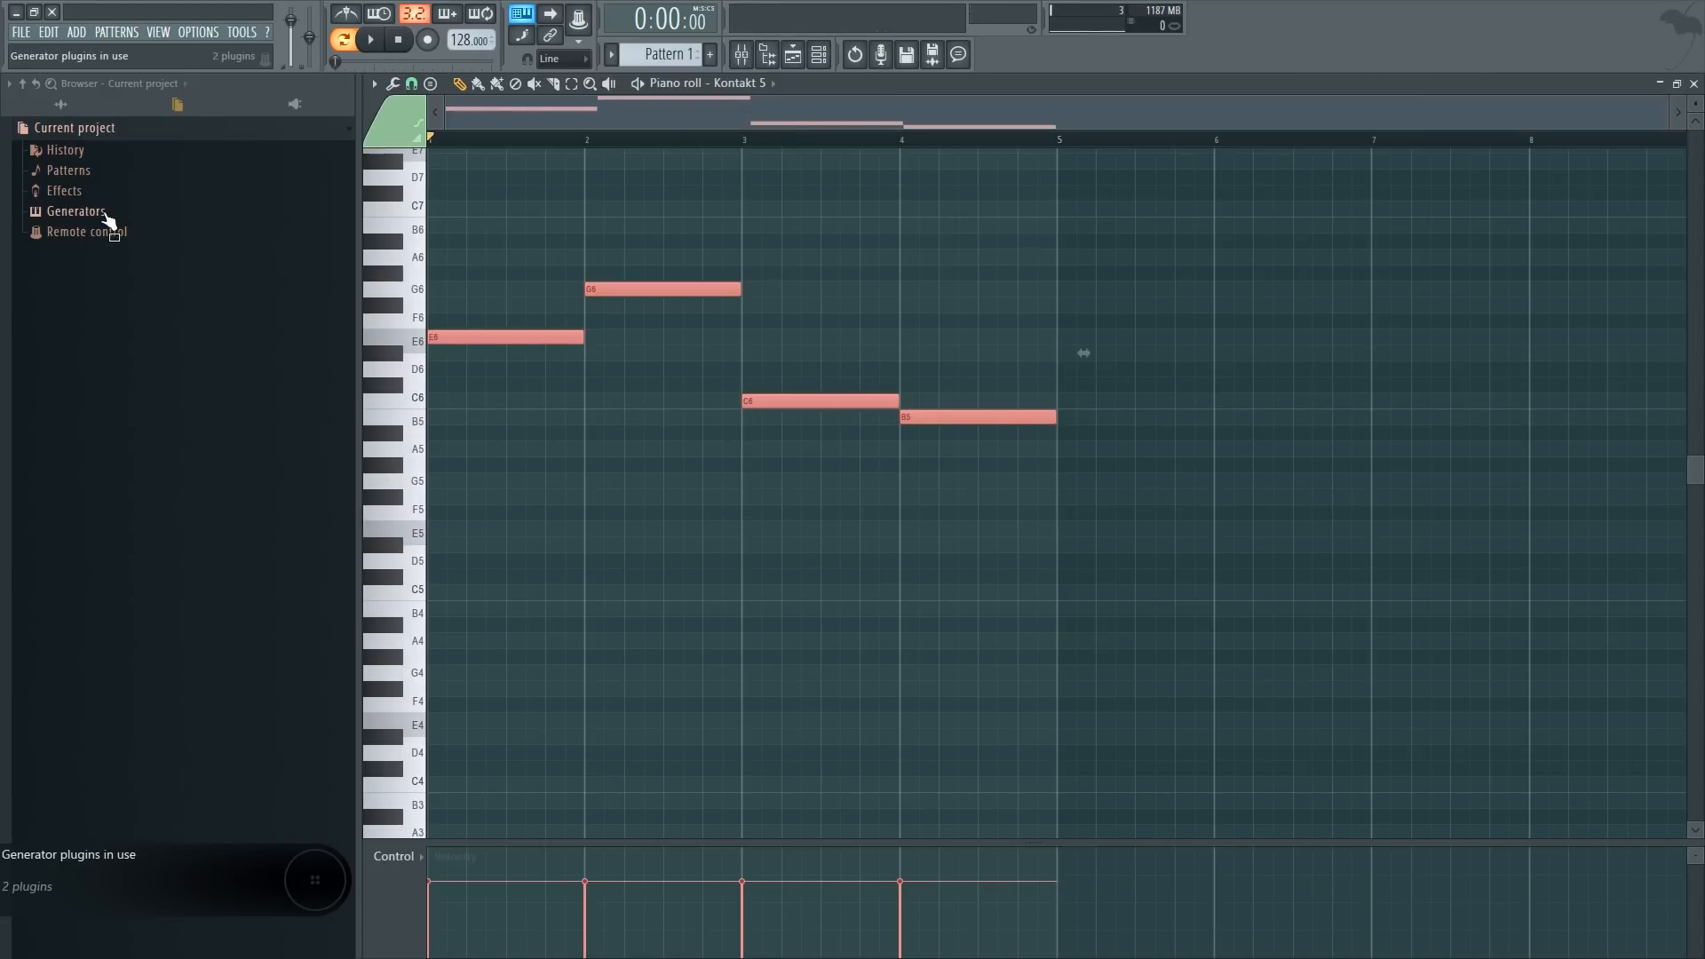
pyautogui.press('space')
pyautogui.keyDown('ctrl'); pyautogui.click(805, 639); pyautogui.keyUp('ctrl')
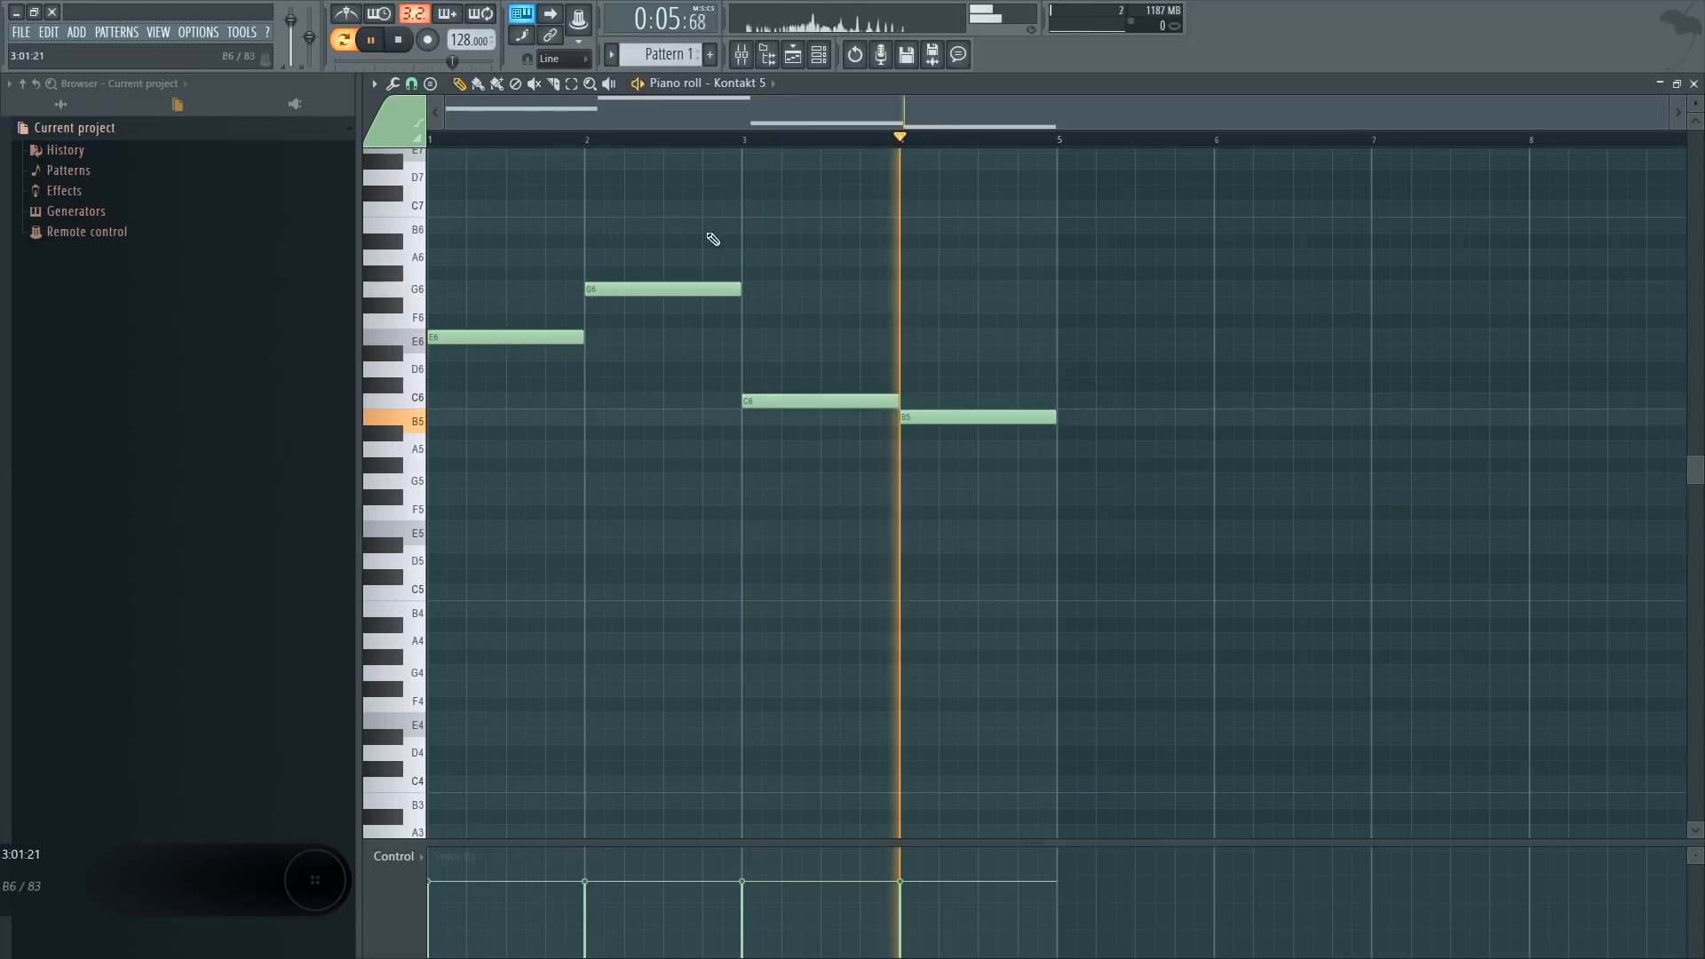
pyautogui.press('space')
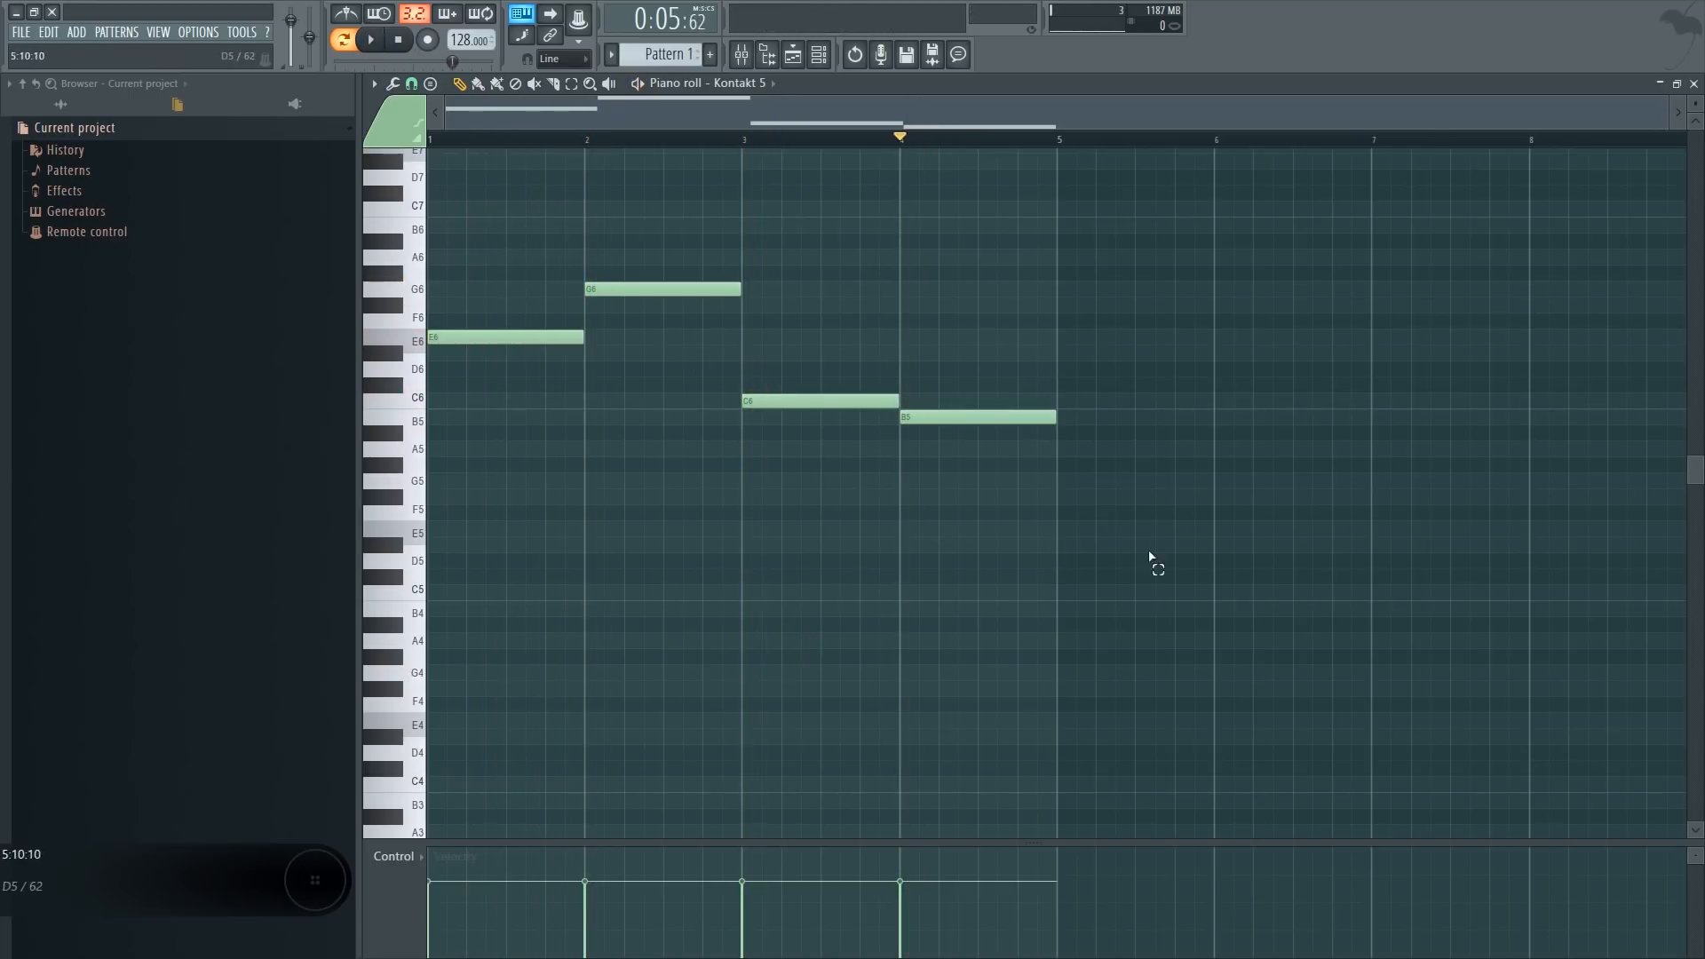
# Transpose all four melody notes down two octaves so the first note sits on E4
pyautogui.hotkey('ctrl', 'a')
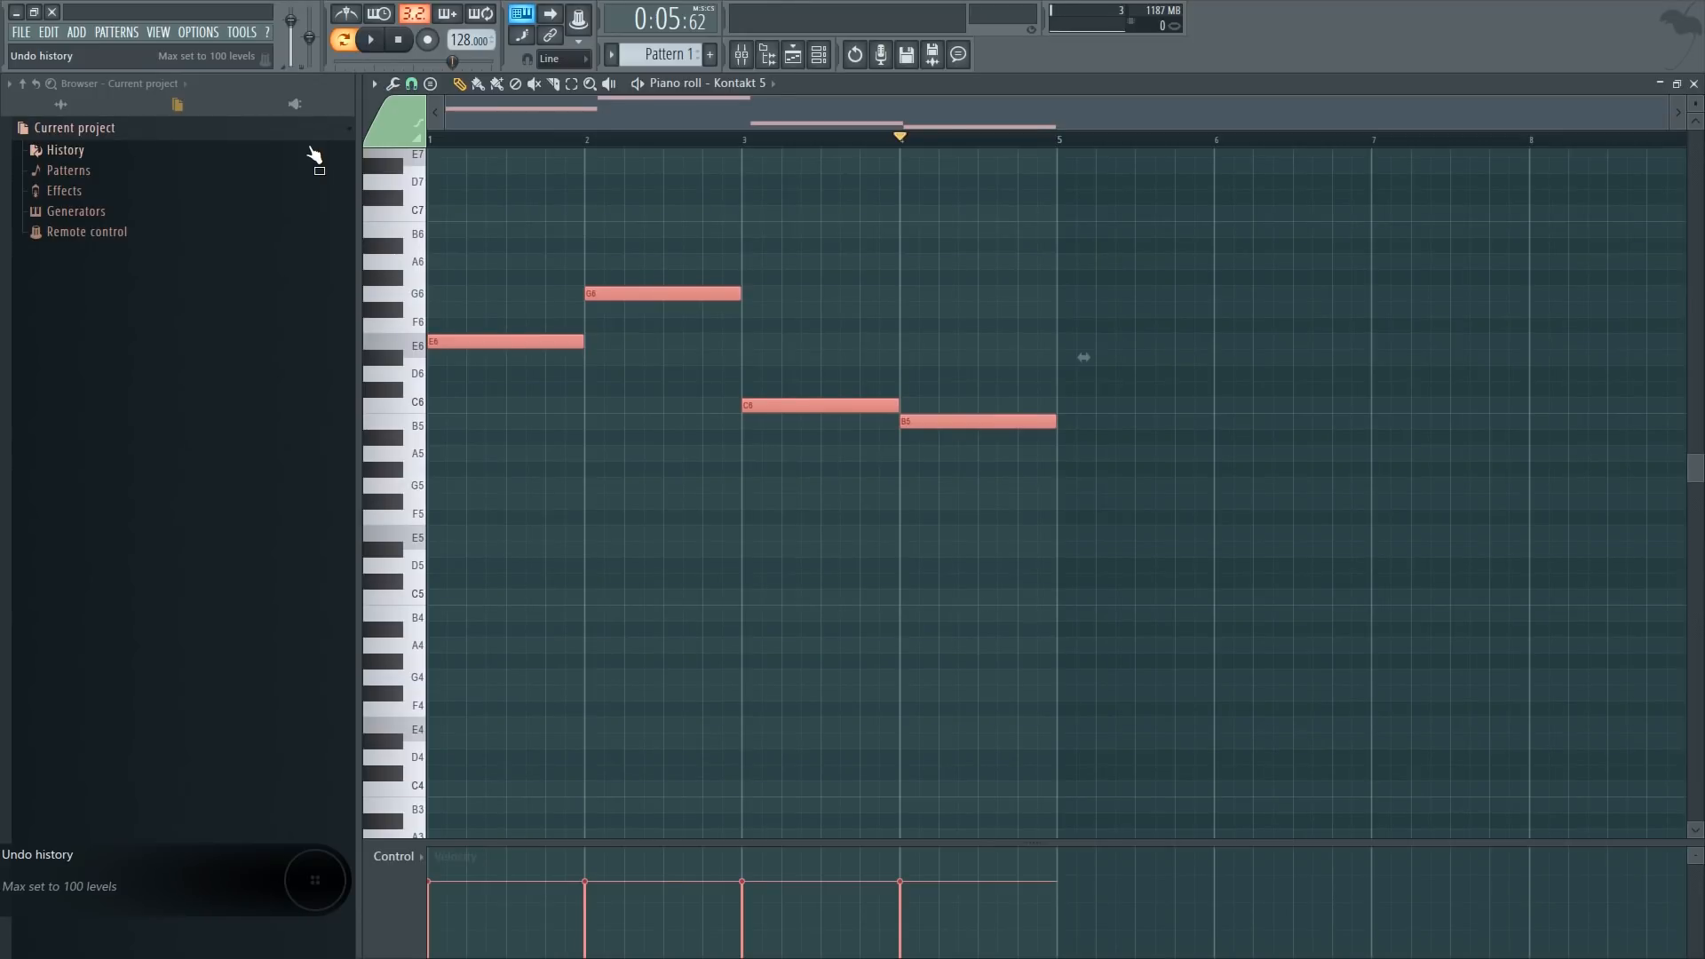
pyautogui.hotkey('ctrl', 'Down')
pyautogui.hotkey('ctrl', 'Down')
pyautogui.scroll(-2, 695, 413)
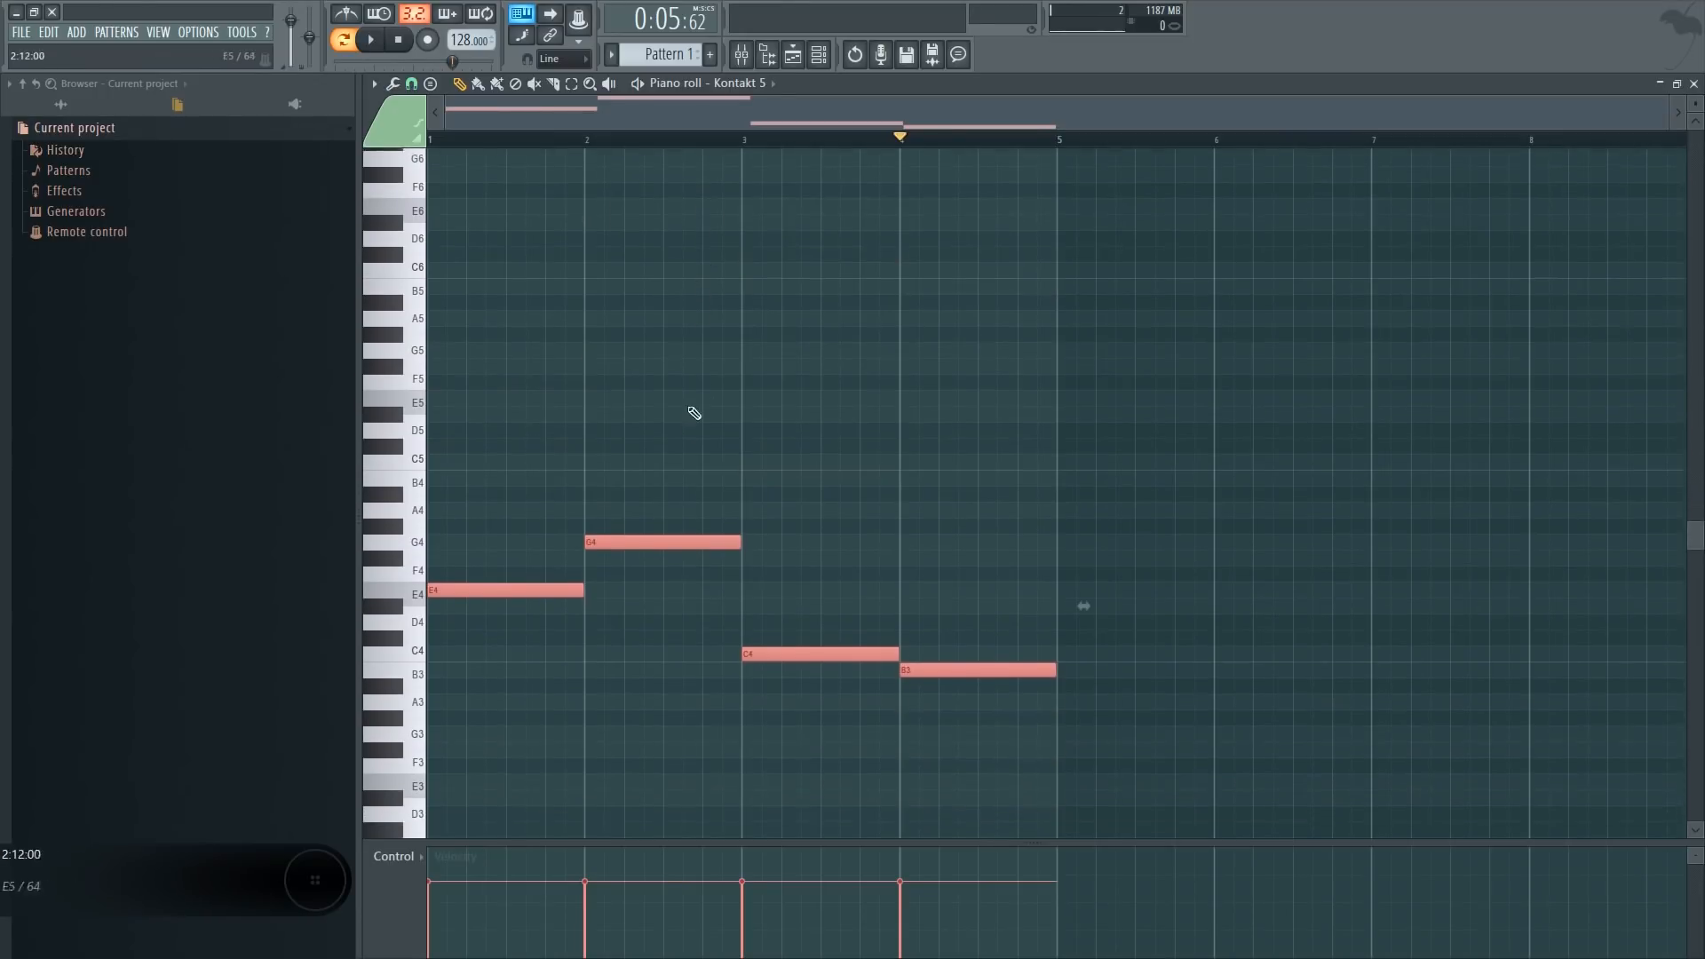
pyautogui.scroll(-1, 694, 413)
# Play back the melody from bar 1 and from bar 2
pyautogui.click(428, 140)
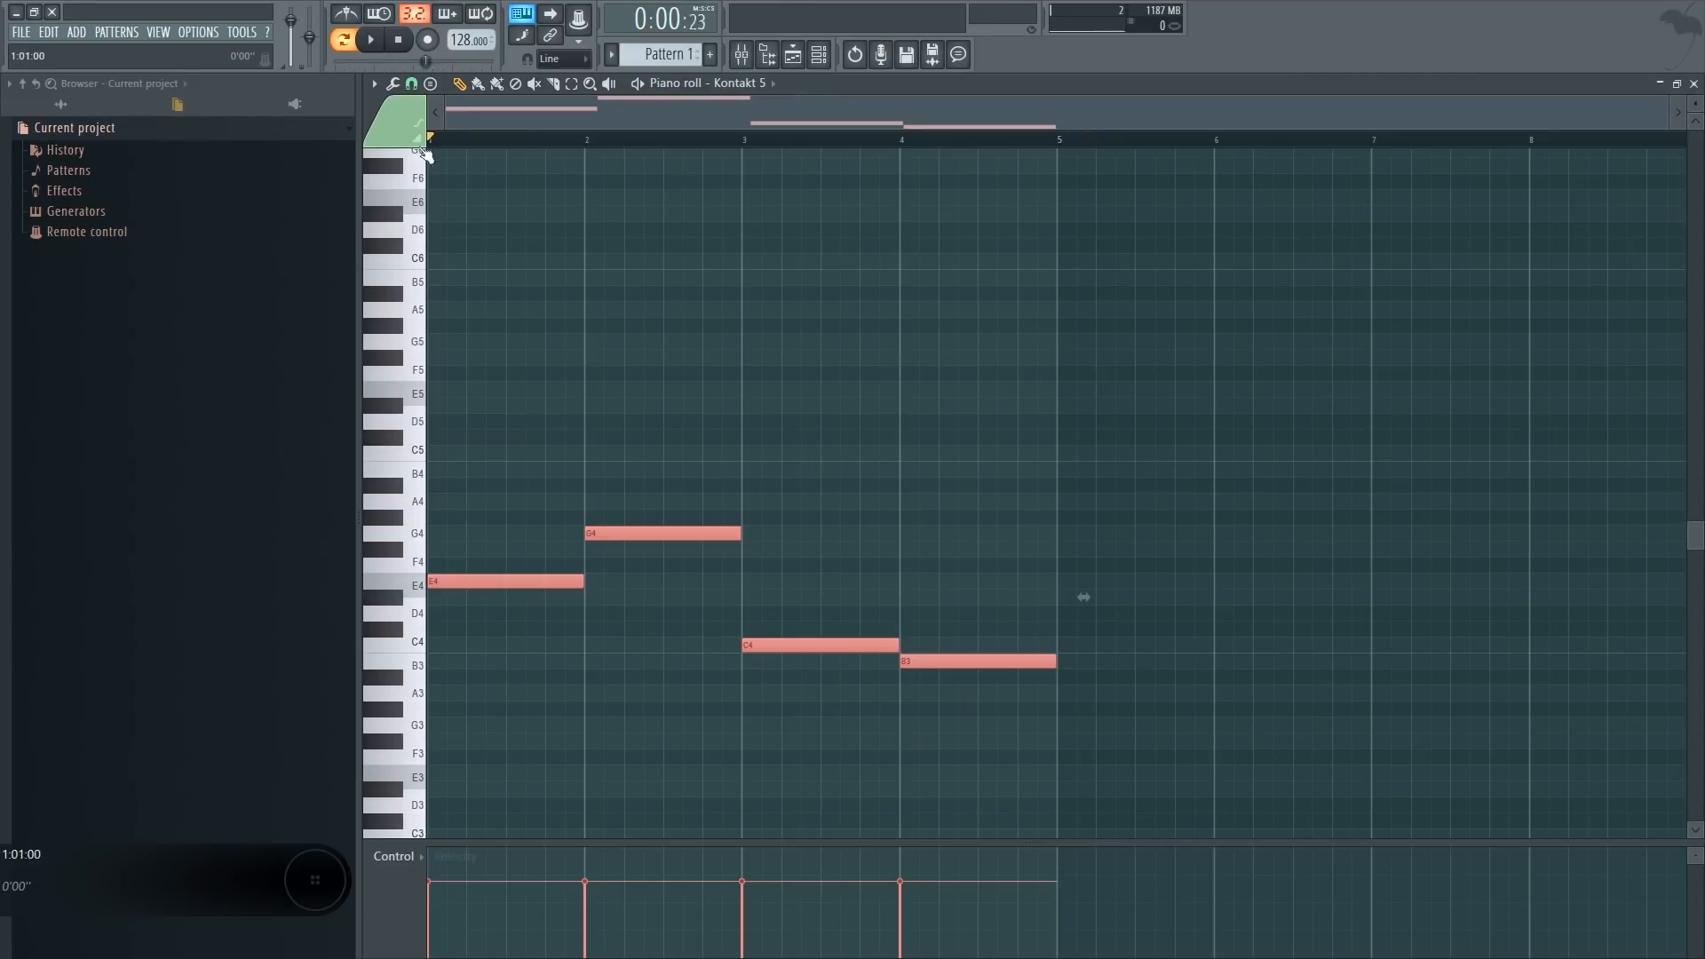
pyautogui.press('space')
pyautogui.keyDown('ctrl'); pyautogui.click(748, 357); pyautogui.keyUp('ctrl')
pyautogui.click(588, 140)
pyautogui.press('space')
# Transpose all four notes down one octave to start on E3 and play them from bar 1
pyautogui.hotkey('ctrl', 'a')
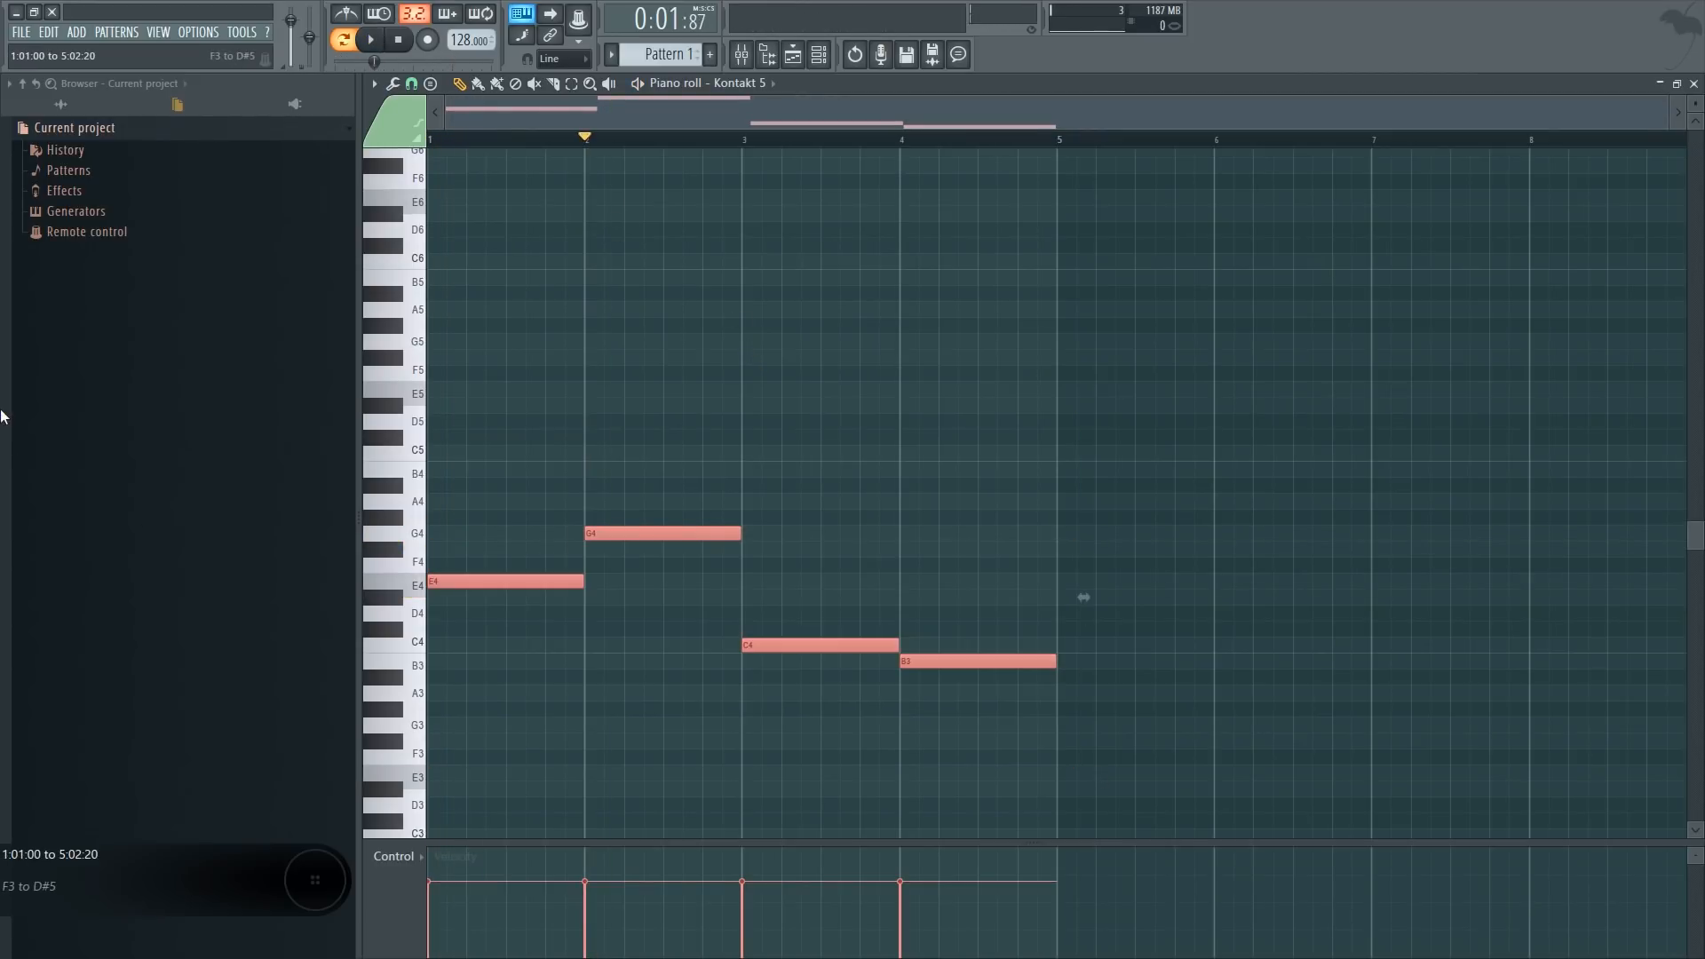
pyautogui.hotkey('ctrl', 'Down')
pyautogui.click(430, 140)
pyautogui.press('space')
pyautogui.keyDown('ctrl'); pyautogui.click(764, 451); pyautogui.keyUp('ctrl')
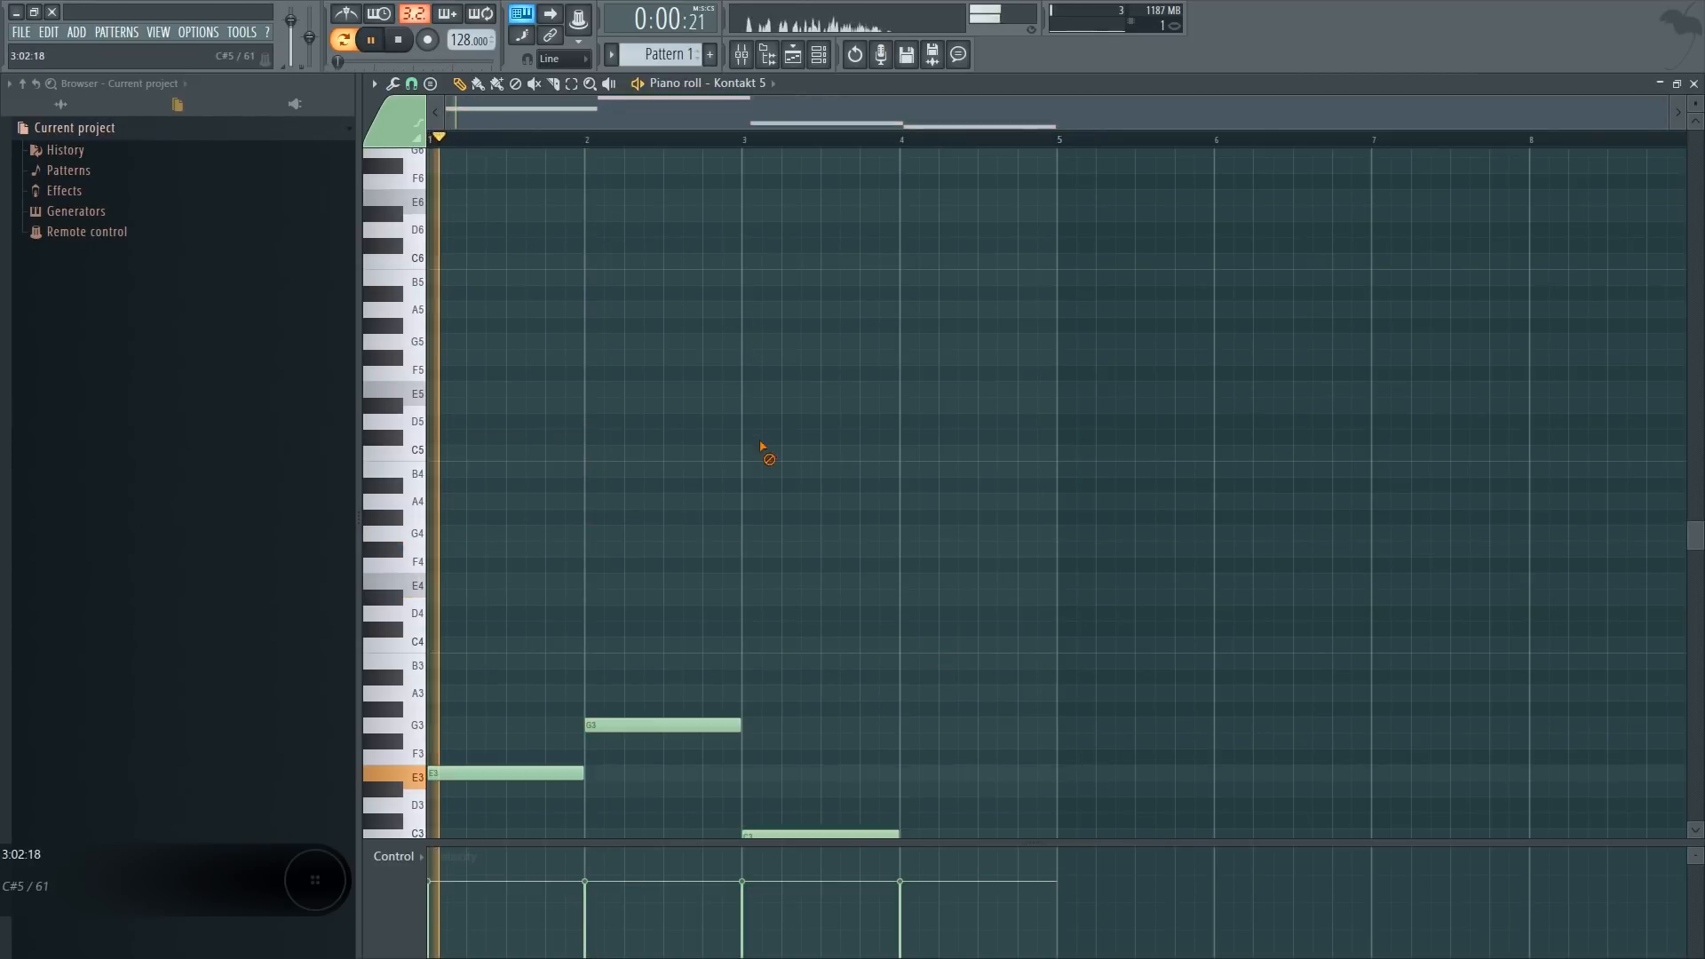
# Audition the notes at bars 2, 3 and 4 by moving playback to each bar, and stop playback
pyautogui.click(590, 142)
pyautogui.click(746, 140)
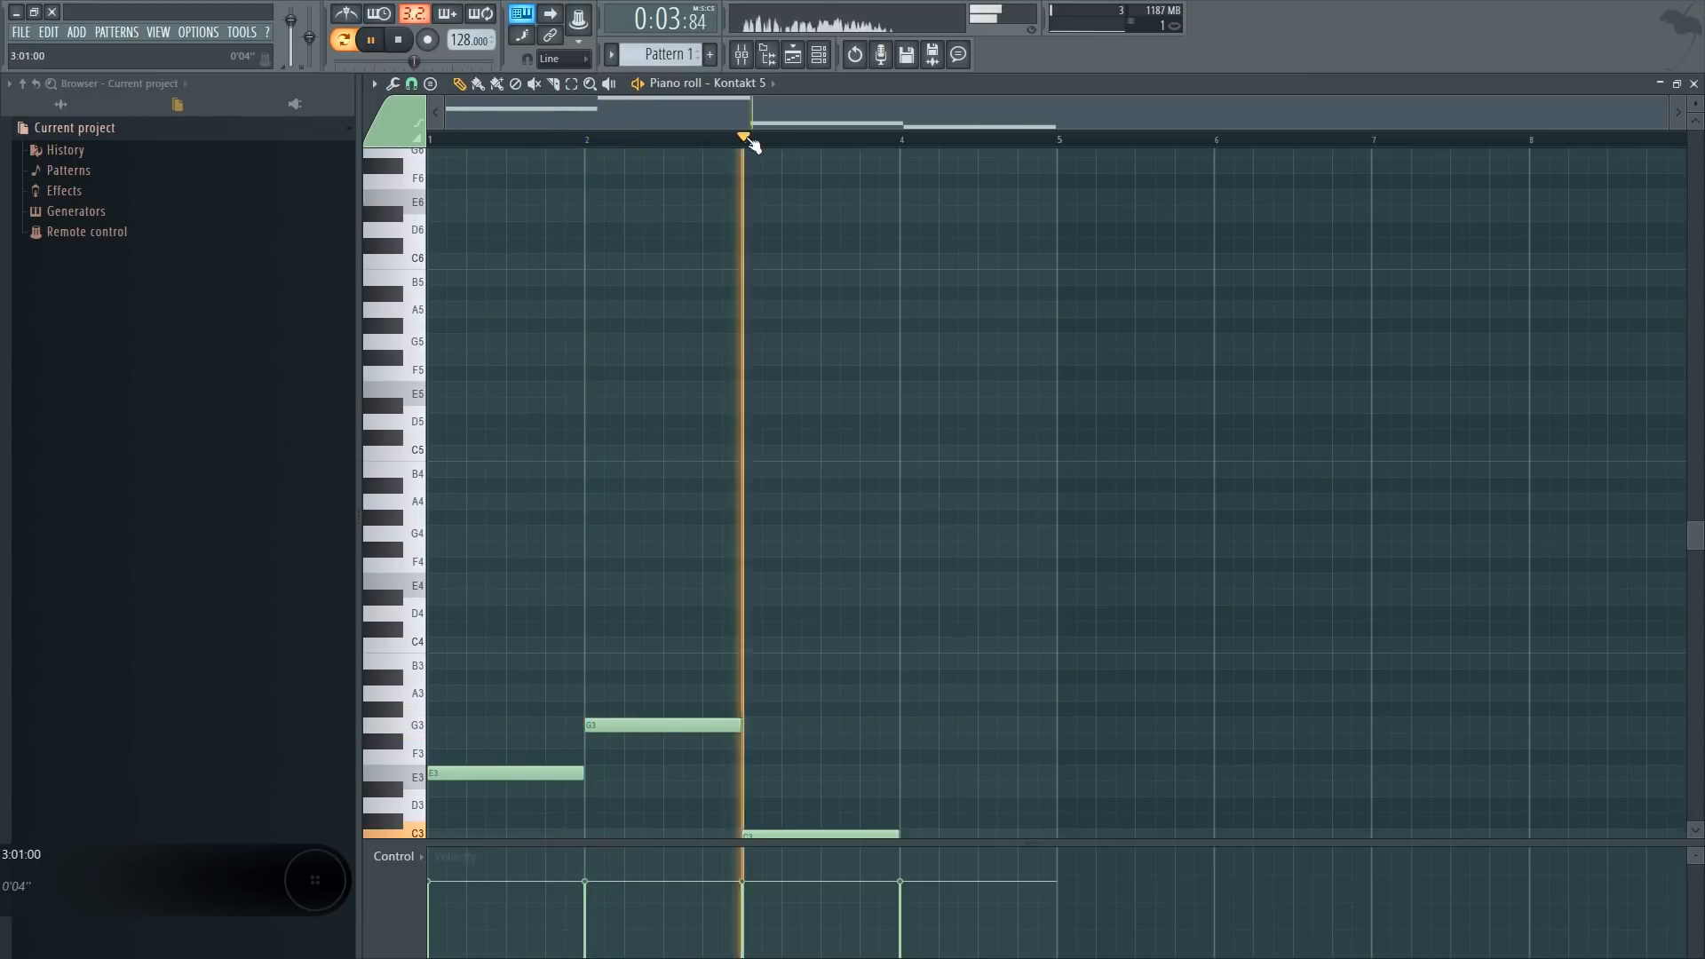
pyautogui.scroll(-6, 871, 434)
pyautogui.click(906, 140)
pyautogui.scroll(6, 894, 544)
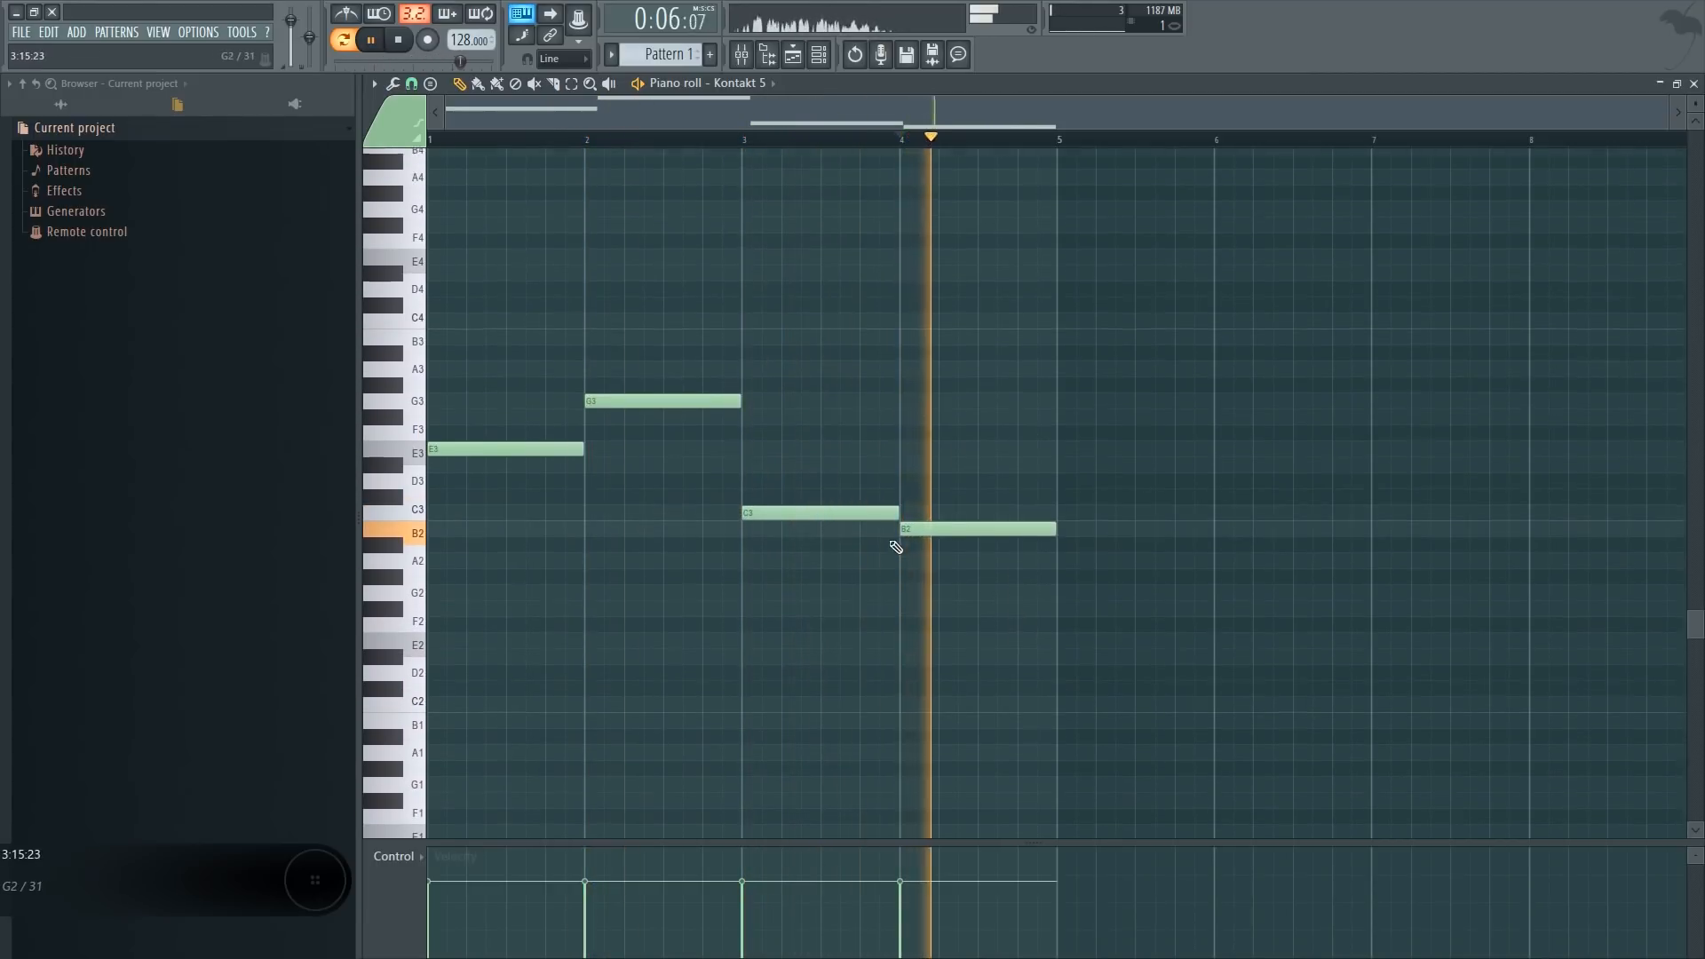
pyautogui.press('space')
# Duplicate the four-note melody into bars 5 to 8
pyautogui.hotkey('ctrl', 'a')
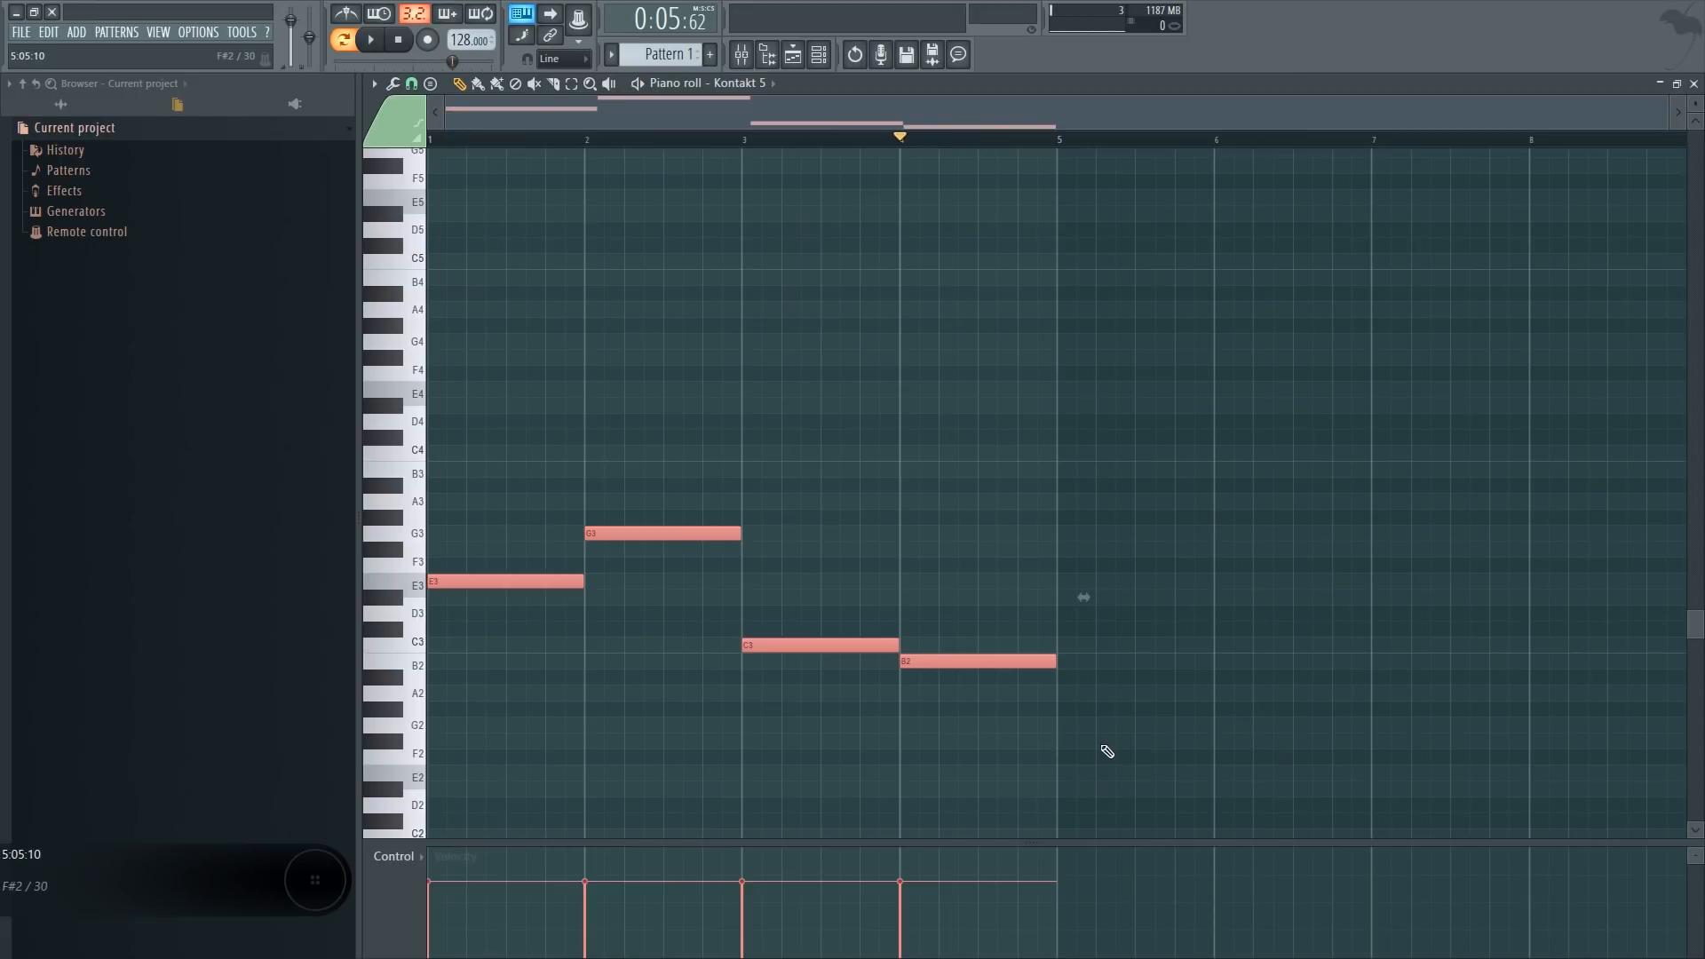
pyautogui.hotkey('ctrl', 'b')
pyautogui.scroll(-2, 1199, 146)
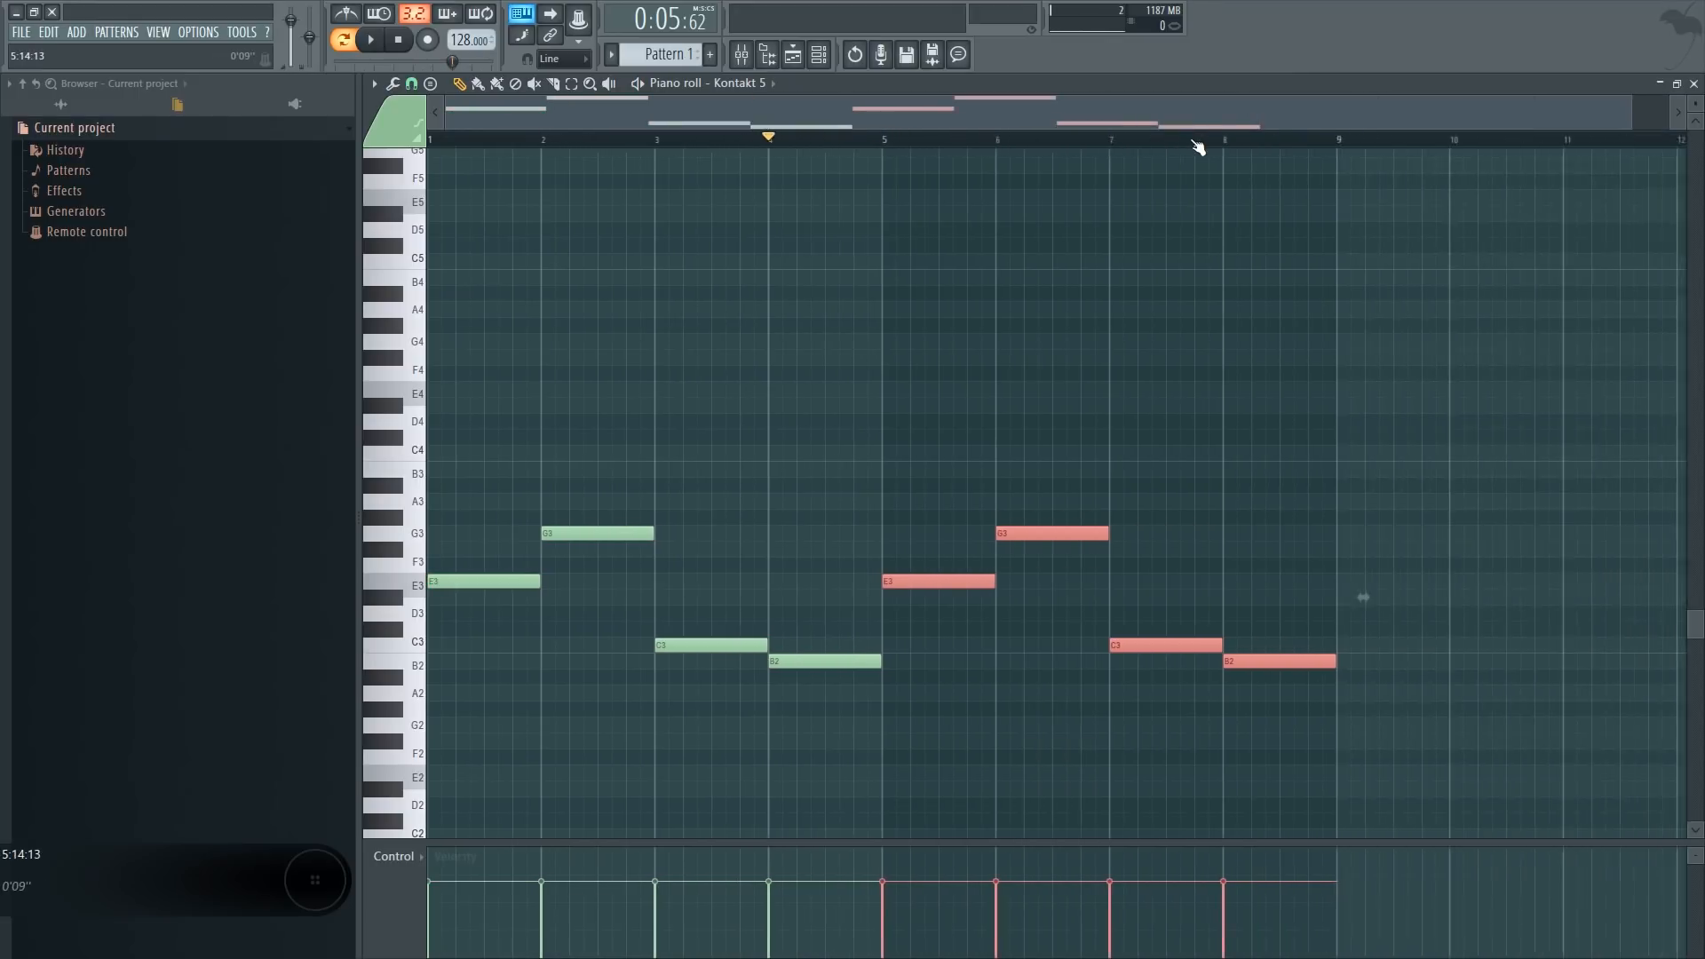
# Duplicate the melody phrase once more into bars 9 to 12
pyautogui.hotkey('ctrl', 'b')
pyautogui.scroll(-2, 1221, 142)
pyautogui.scroll(-2, 1222, 142)
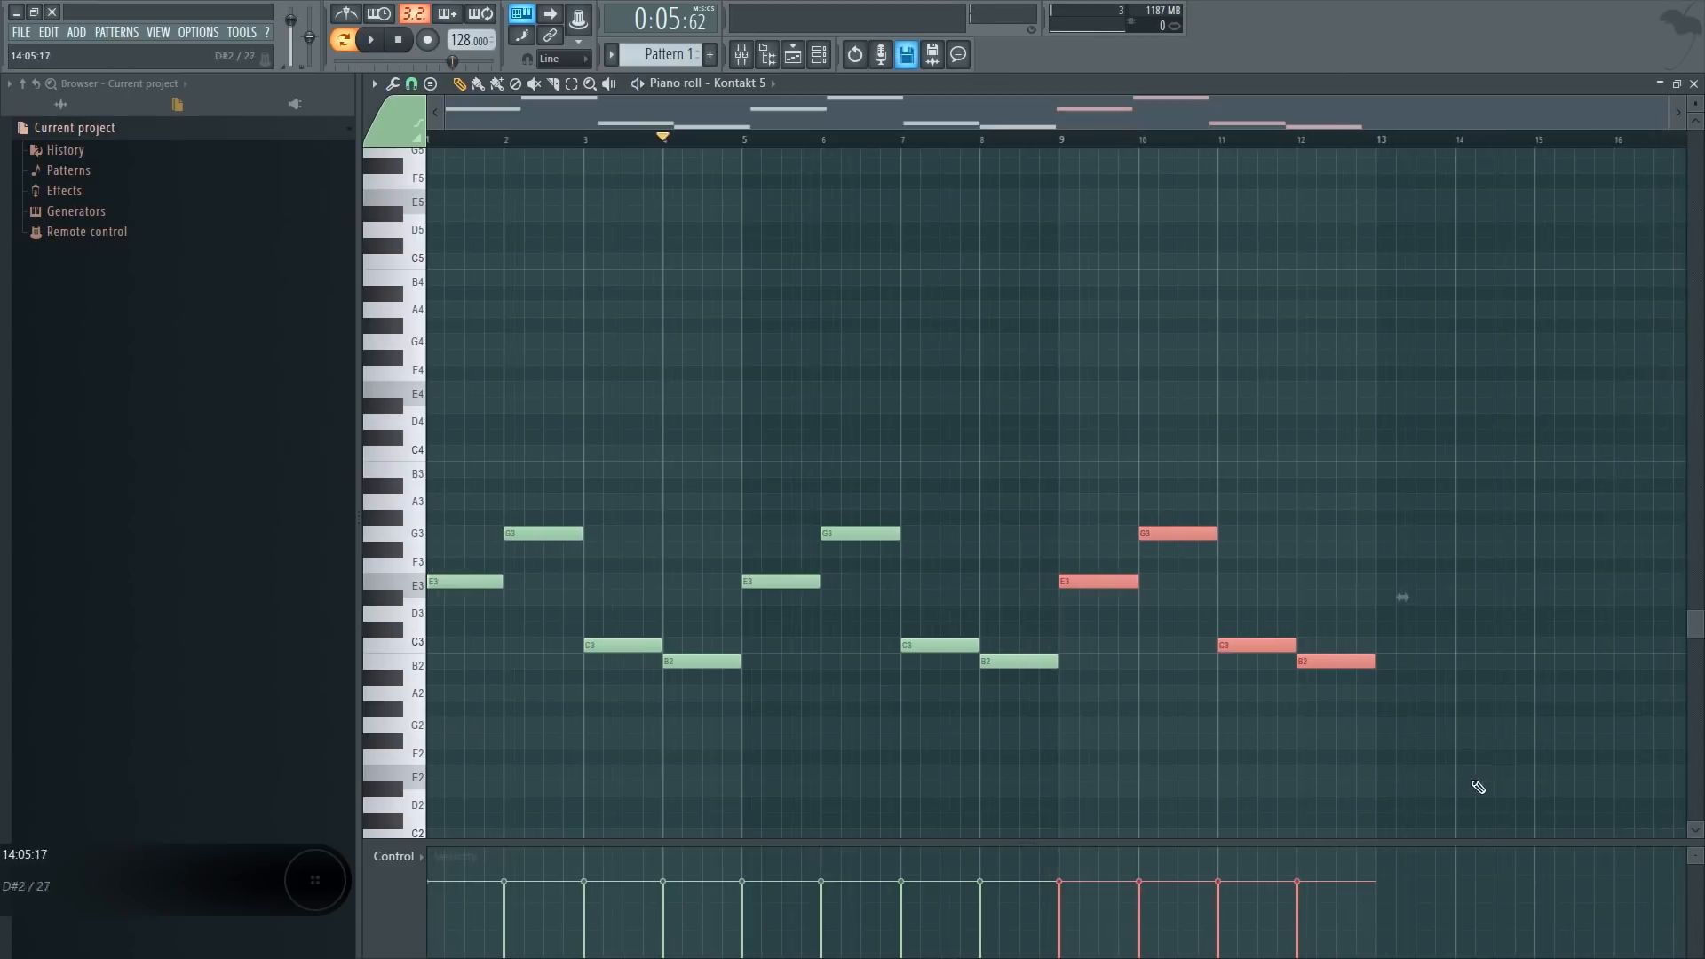
# Delete the four duplicated notes in bars 9 to 12
pyautogui.click(863, 481)
pyautogui.rightClick(891, 486)
pyautogui.moveTo(1394, 746); pyautogui.dragTo(806, 431)
pyautogui.keyDown('ctrl'); pyautogui.click(1226, 430); pyautogui.keyUp('ctrl')
pyautogui.rightClick(1114, 582)
pyautogui.rightClick(1174, 534)
pyautogui.rightClick(1247, 644)
pyautogui.rightClick(1322, 660)
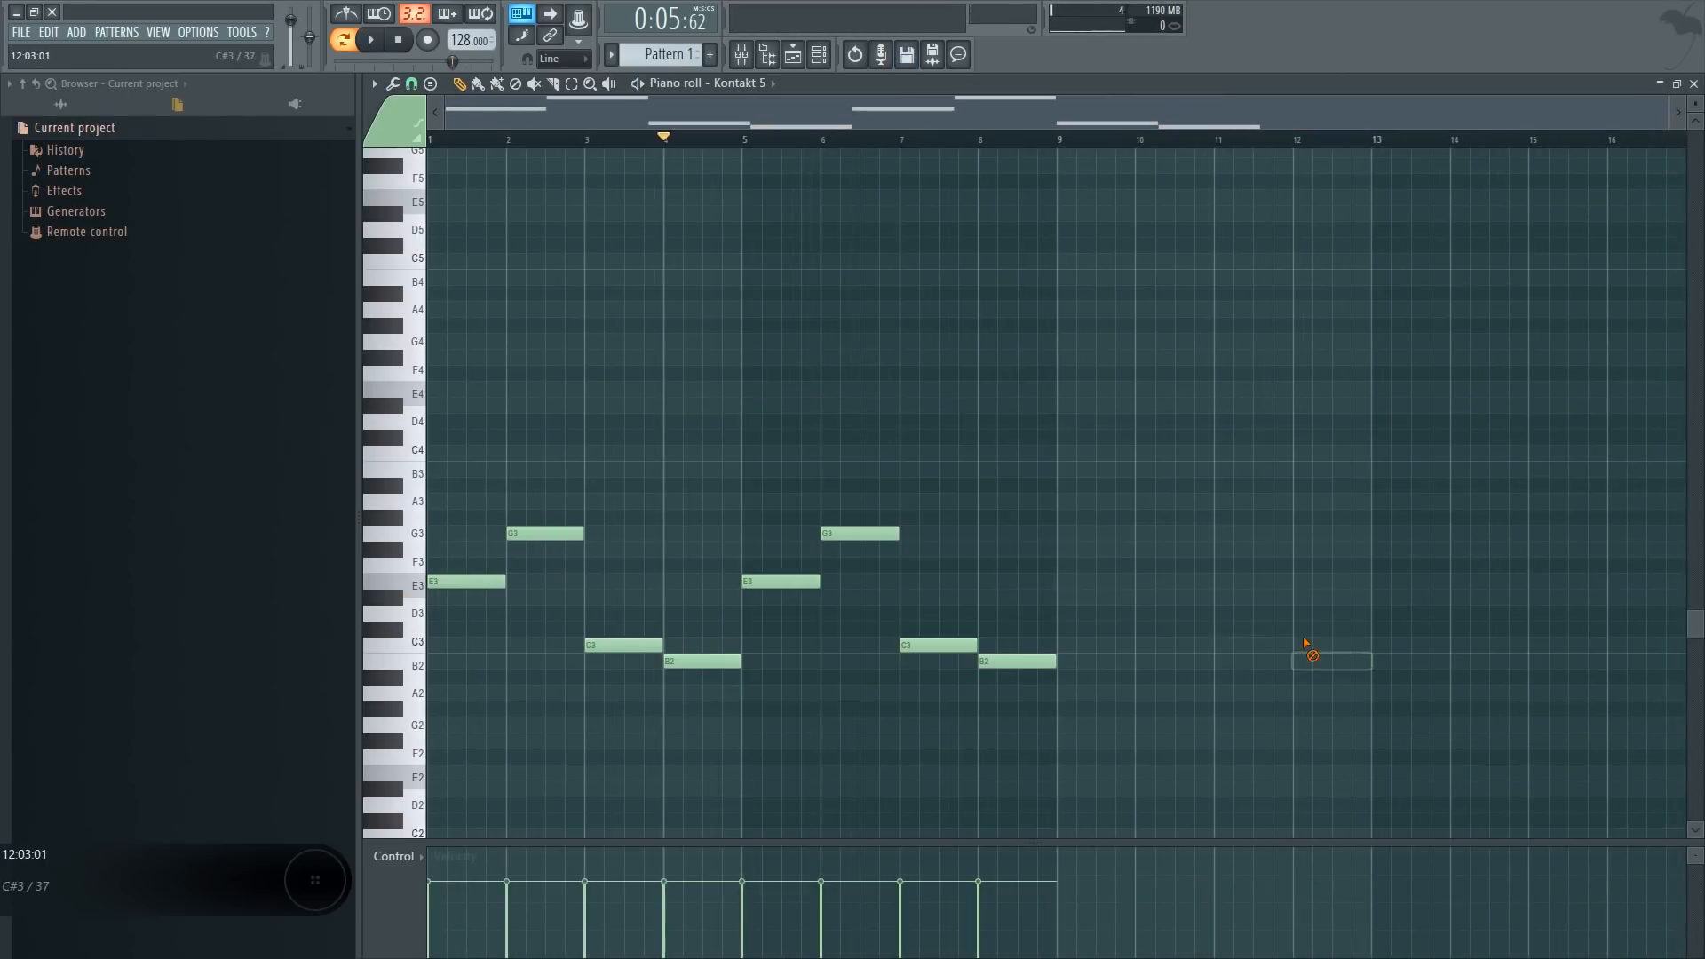
# Select all eight notes, place a copy of them higher to start on A#4, and clear the selection
pyautogui.scroll(3, 595, 142)
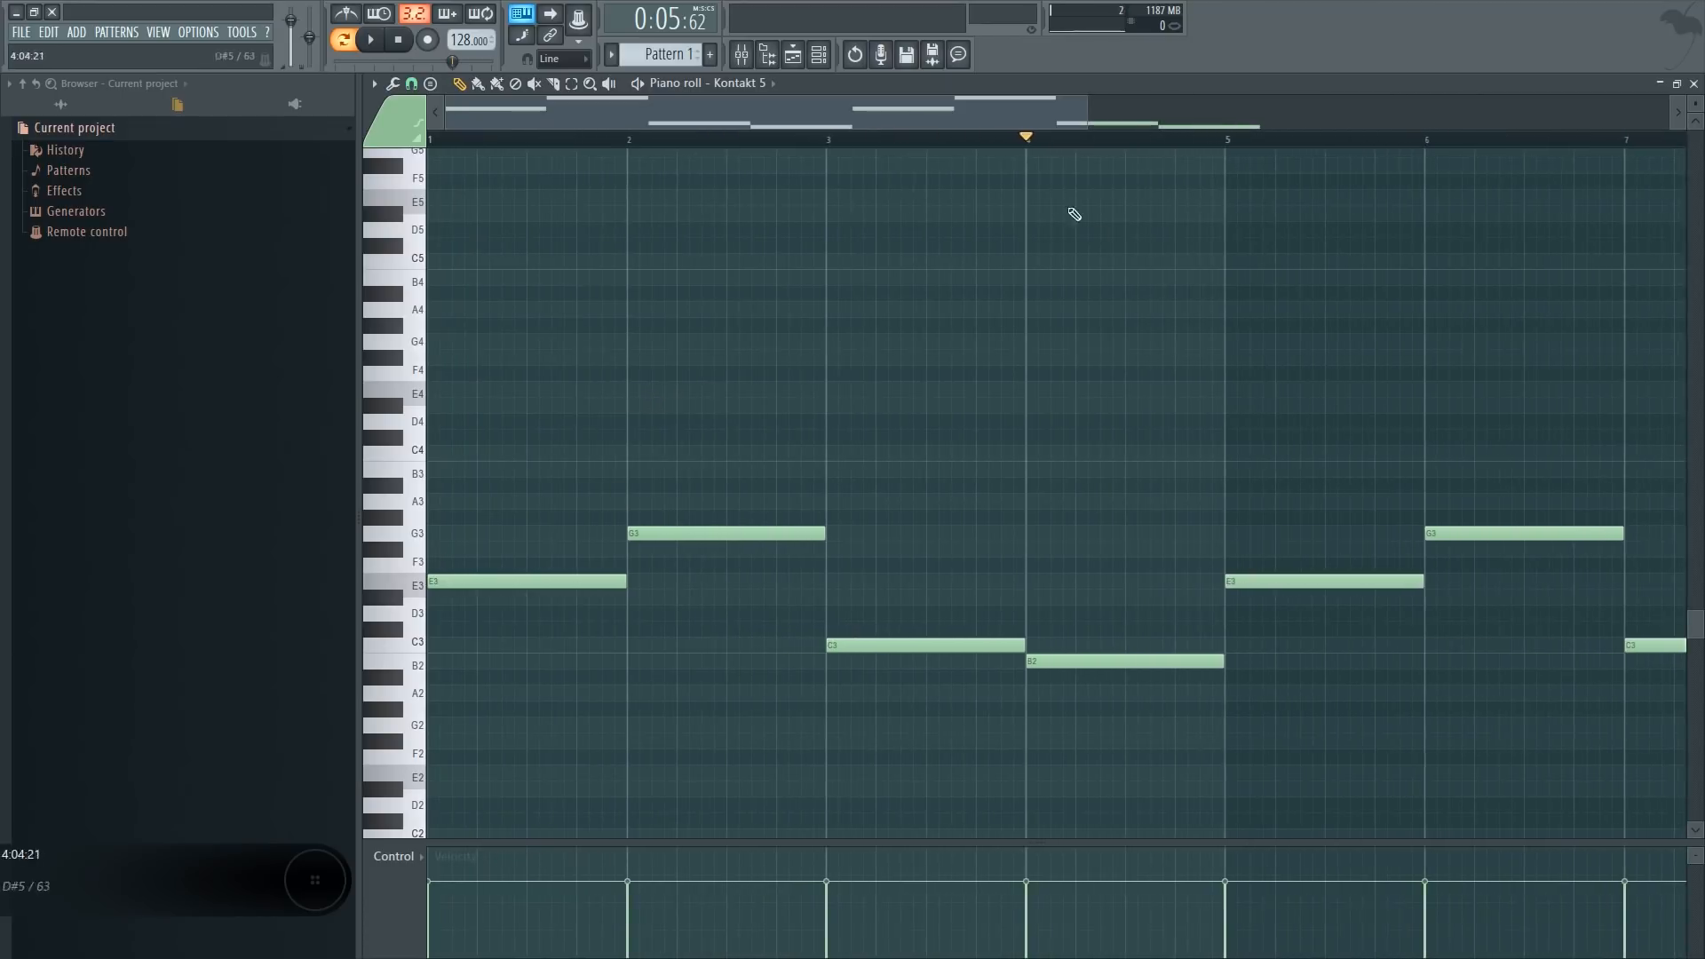
pyautogui.scroll(-2, 993, 142)
pyautogui.moveTo(1560, 730); pyautogui.dragTo(484, 510)
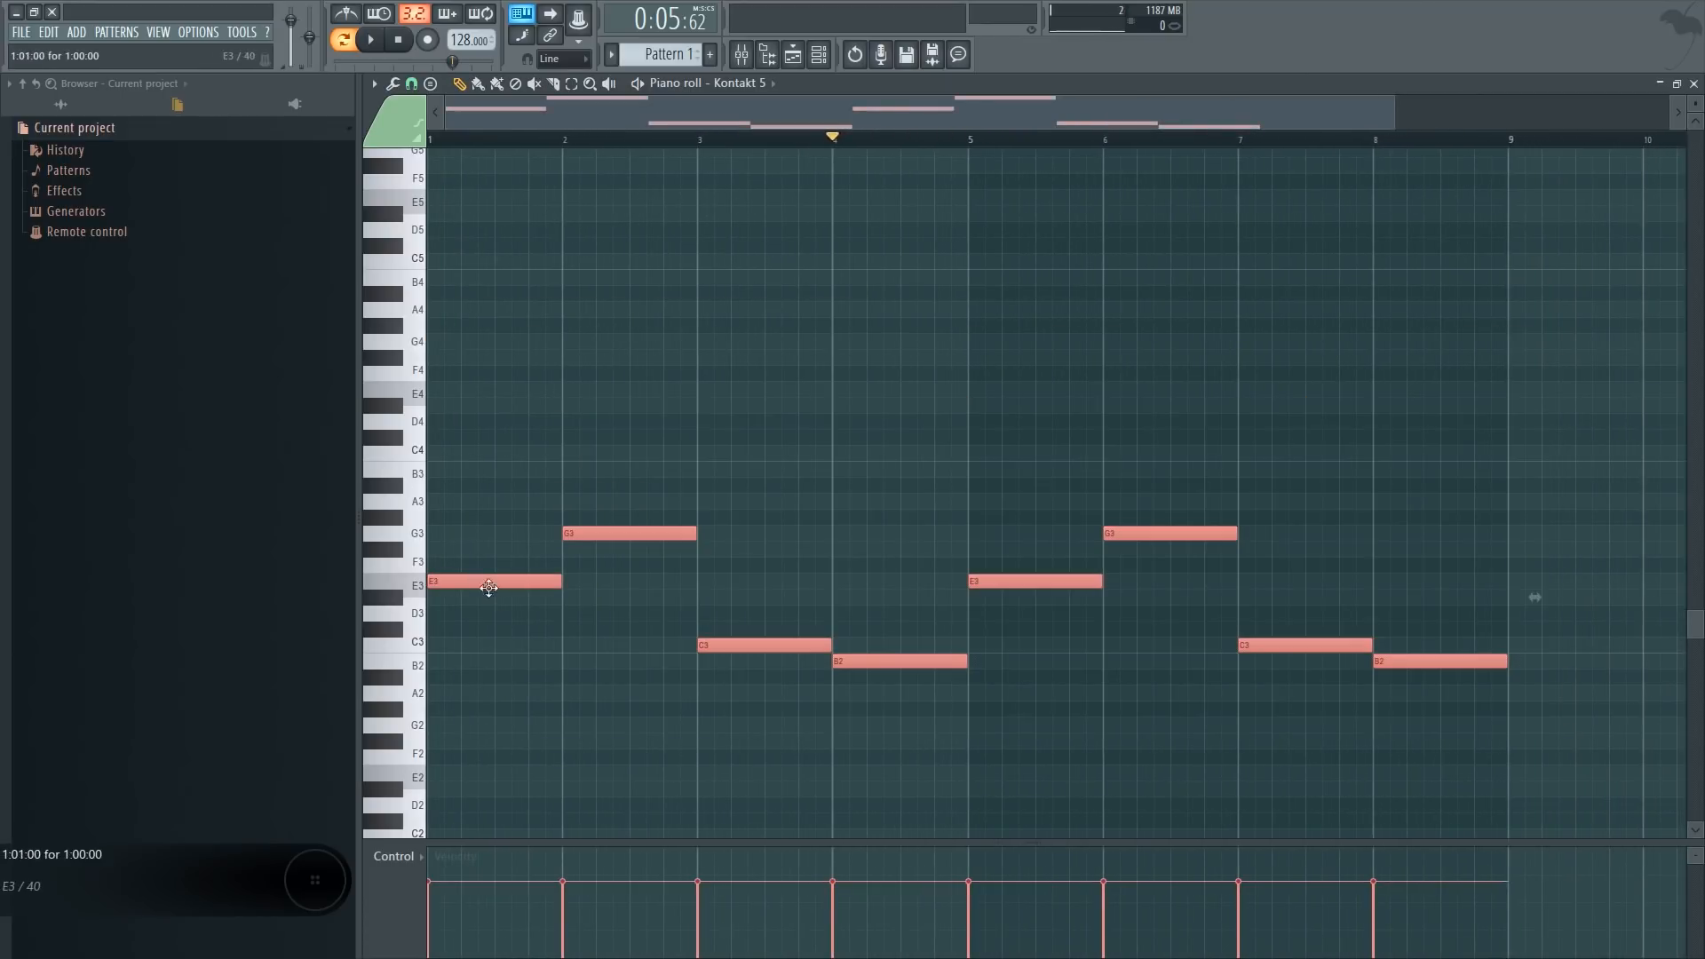
pyautogui.moveTo(522, 582); pyautogui.dragTo(524, 397)
pyautogui.hotkey('ctrl', 'd')
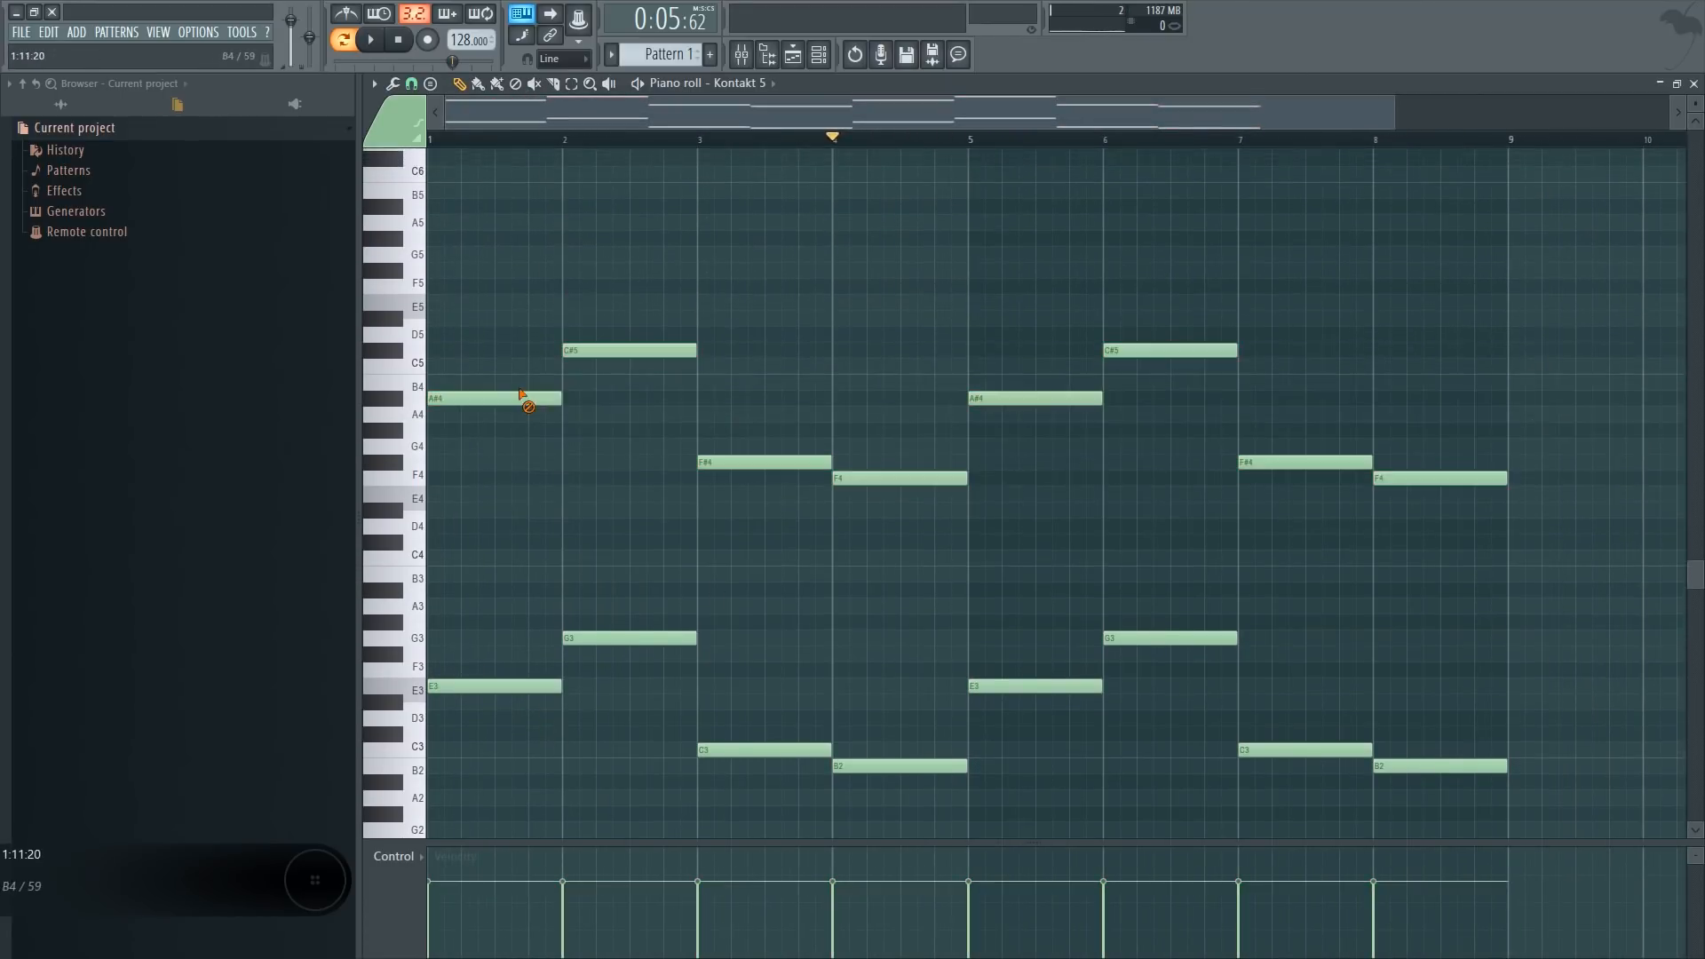
# Delete the eight copied notes of the upper line that starts on A#4
pyautogui.rightClick(590, 352)
pyautogui.rightClick(524, 400)
pyautogui.rightClick(782, 464)
pyautogui.rightClick(896, 480)
pyautogui.rightClick(1035, 399)
pyautogui.rightClick(1154, 352)
pyautogui.rightClick(1305, 464)
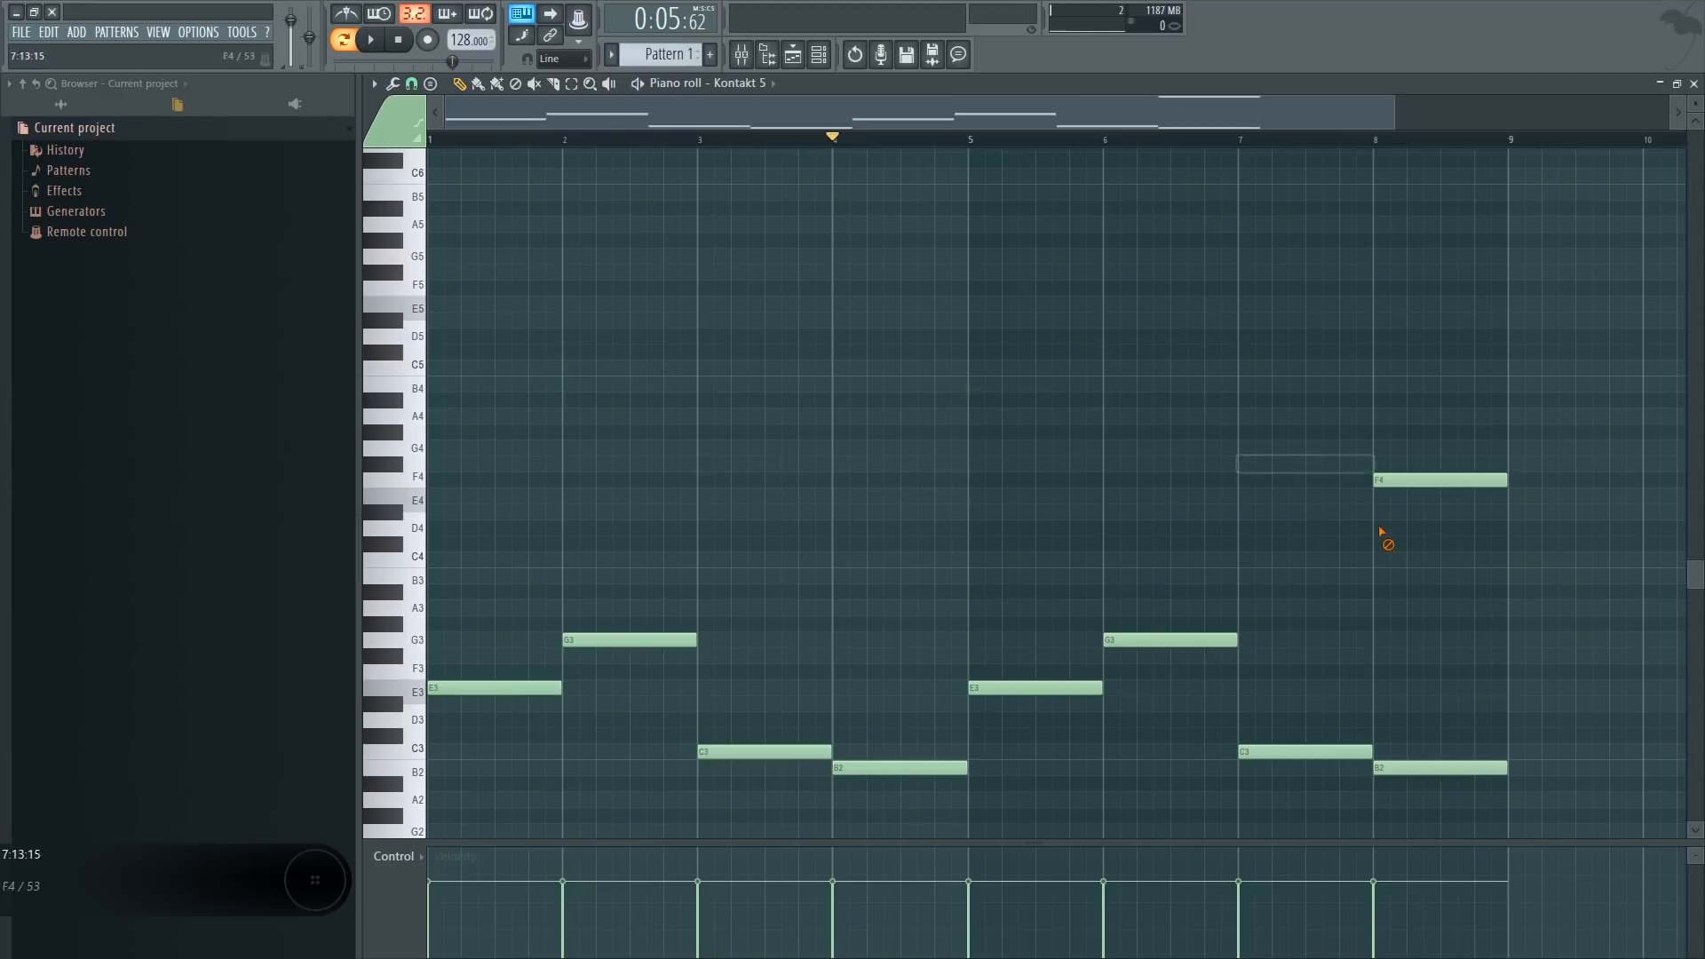
pyautogui.rightClick(1438, 480)
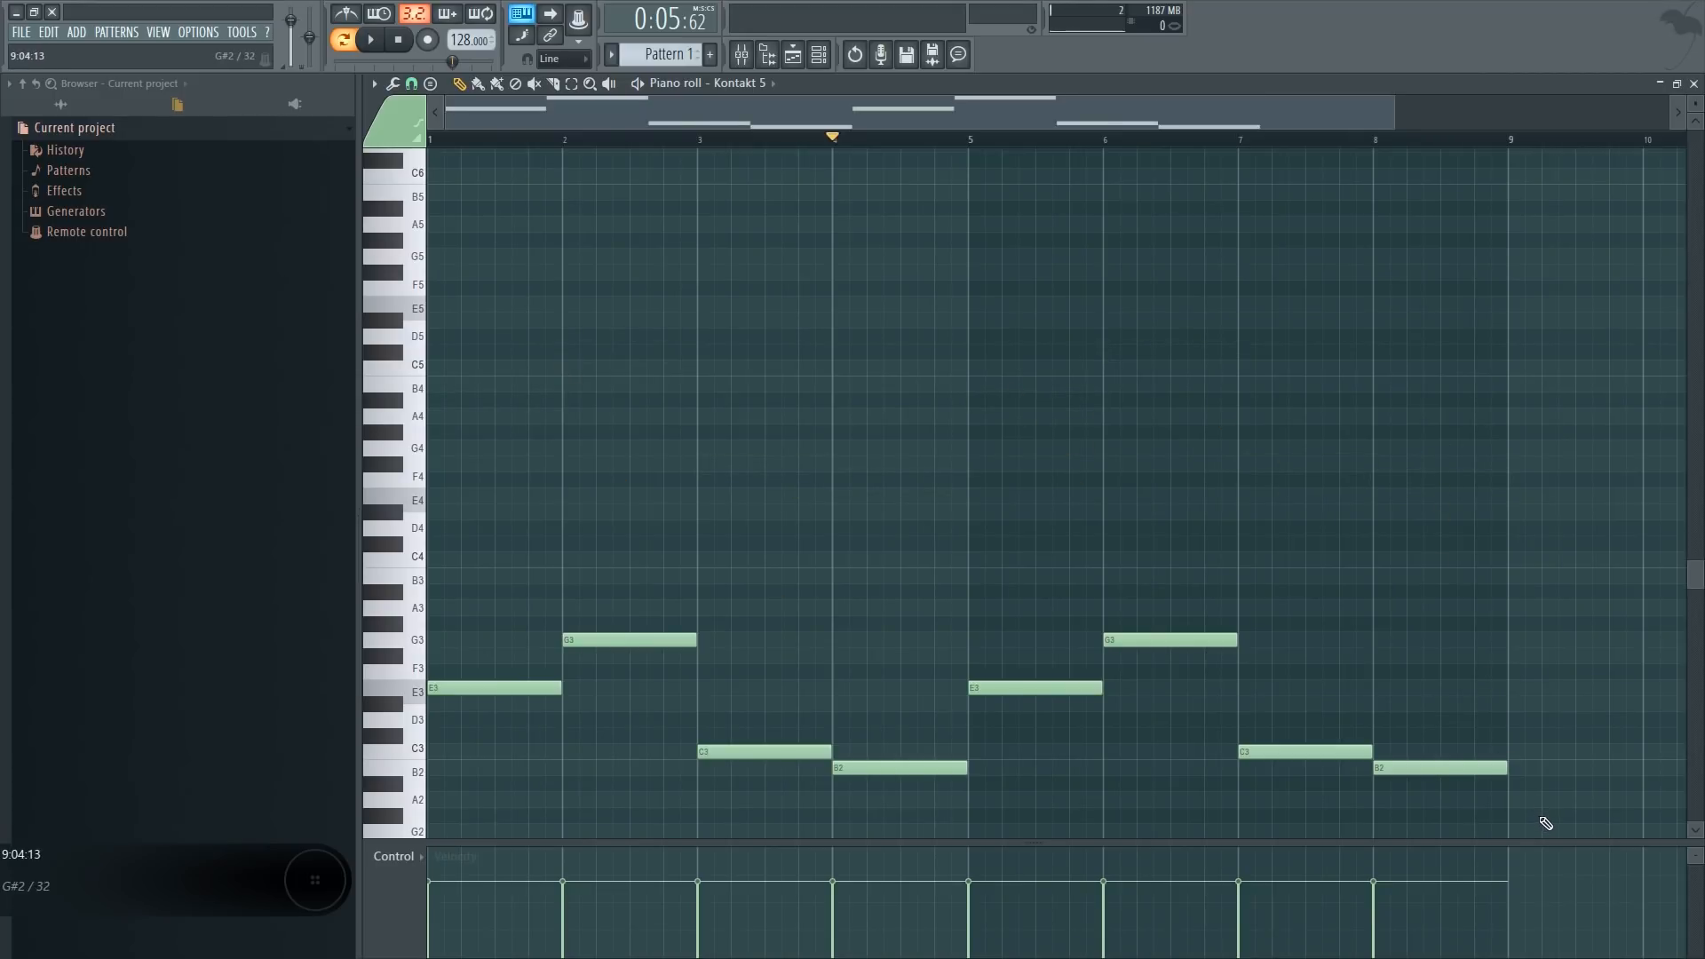
# Copy all eight notes up one octave to start on E4, clear the selection, and set playback to bar 1
pyautogui.moveTo(1545, 822); pyautogui.dragTo(304, 536)
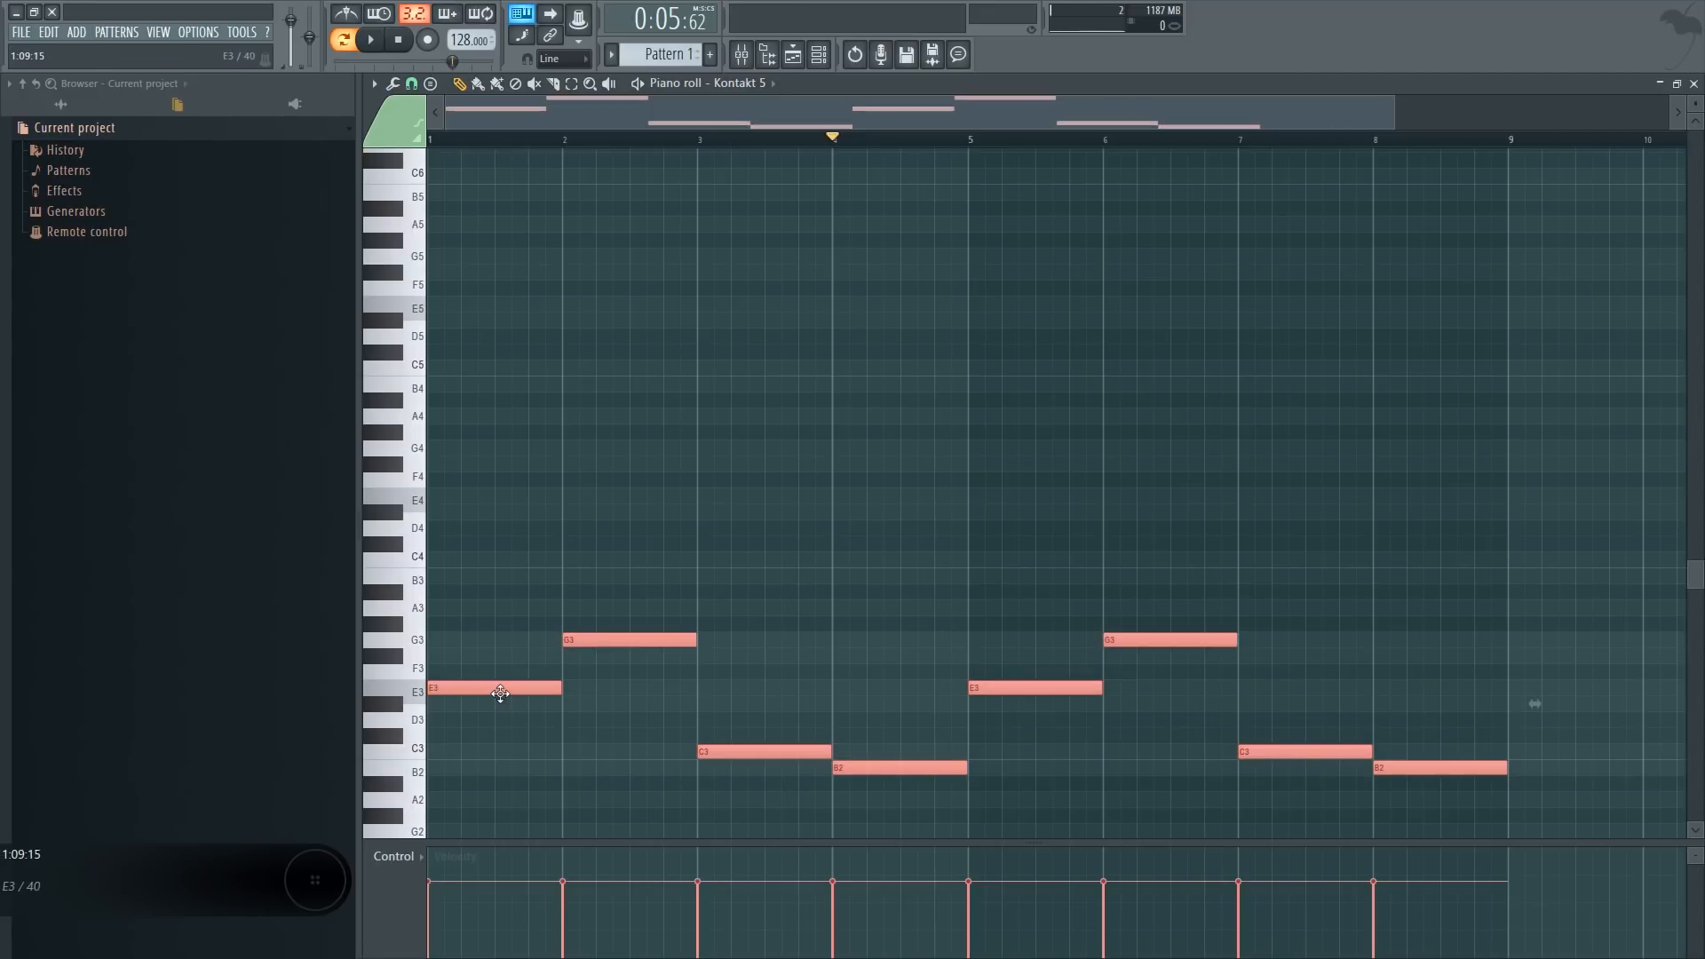
pyautogui.moveTo(456, 353); pyautogui.dragTo(455, 510)
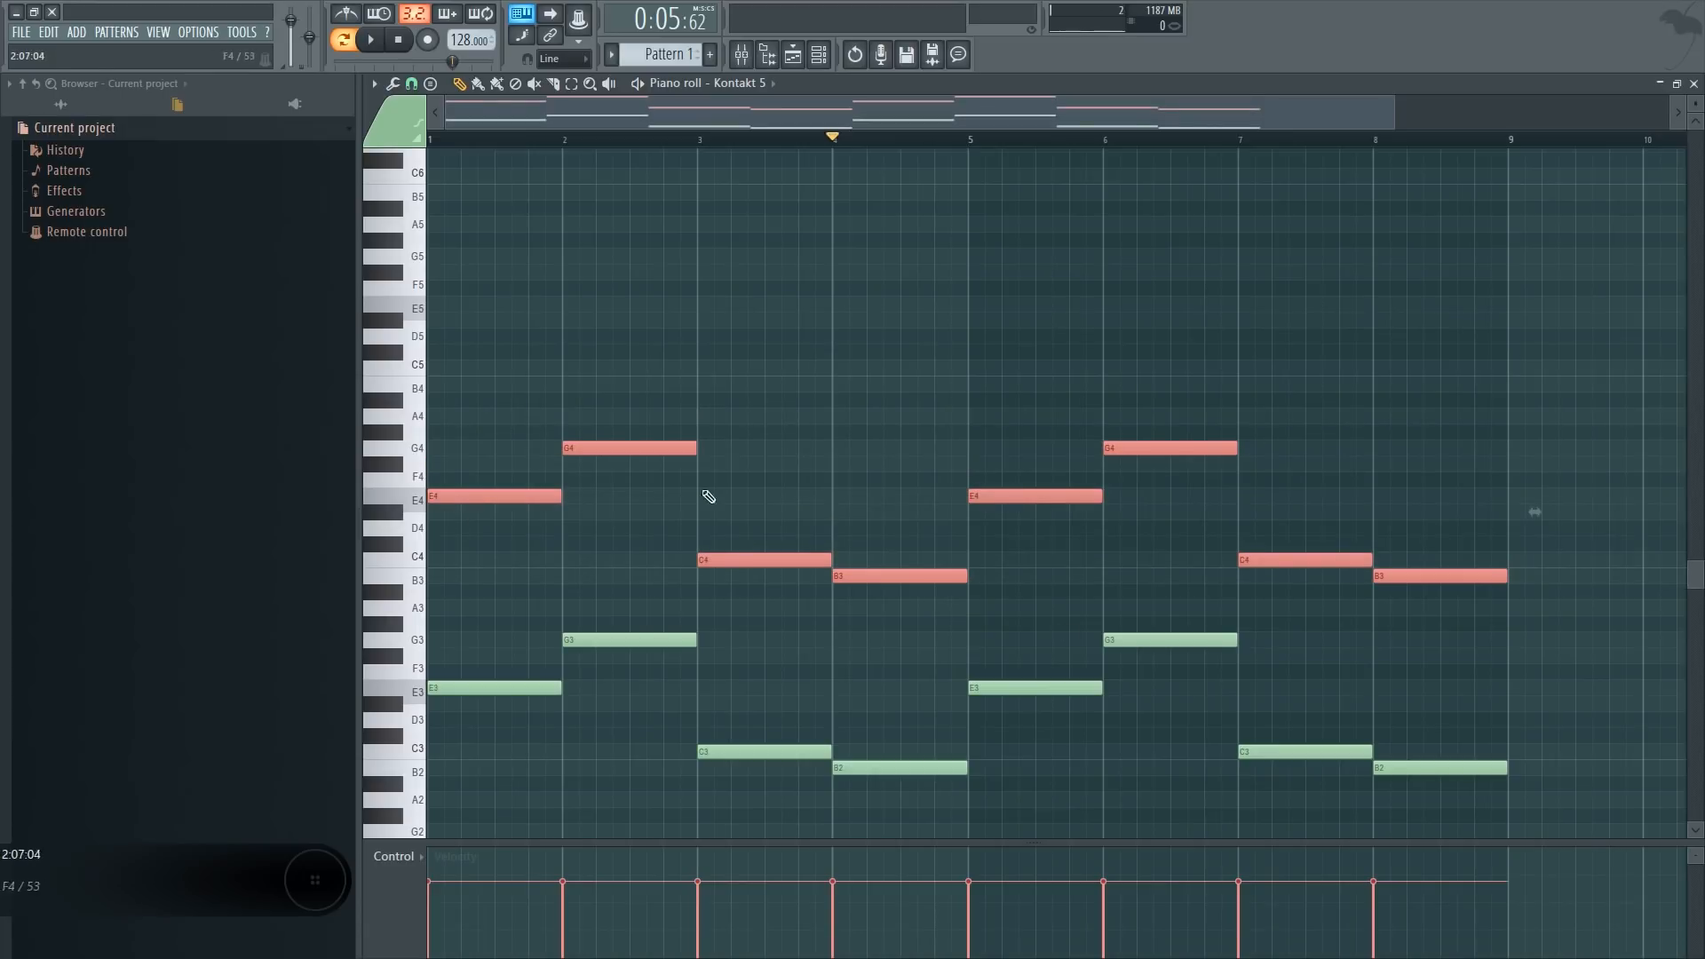
pyautogui.hotkey('ctrl', 'd')
pyautogui.click(461, 141)
pyautogui.scroll(-3, 584, 231)
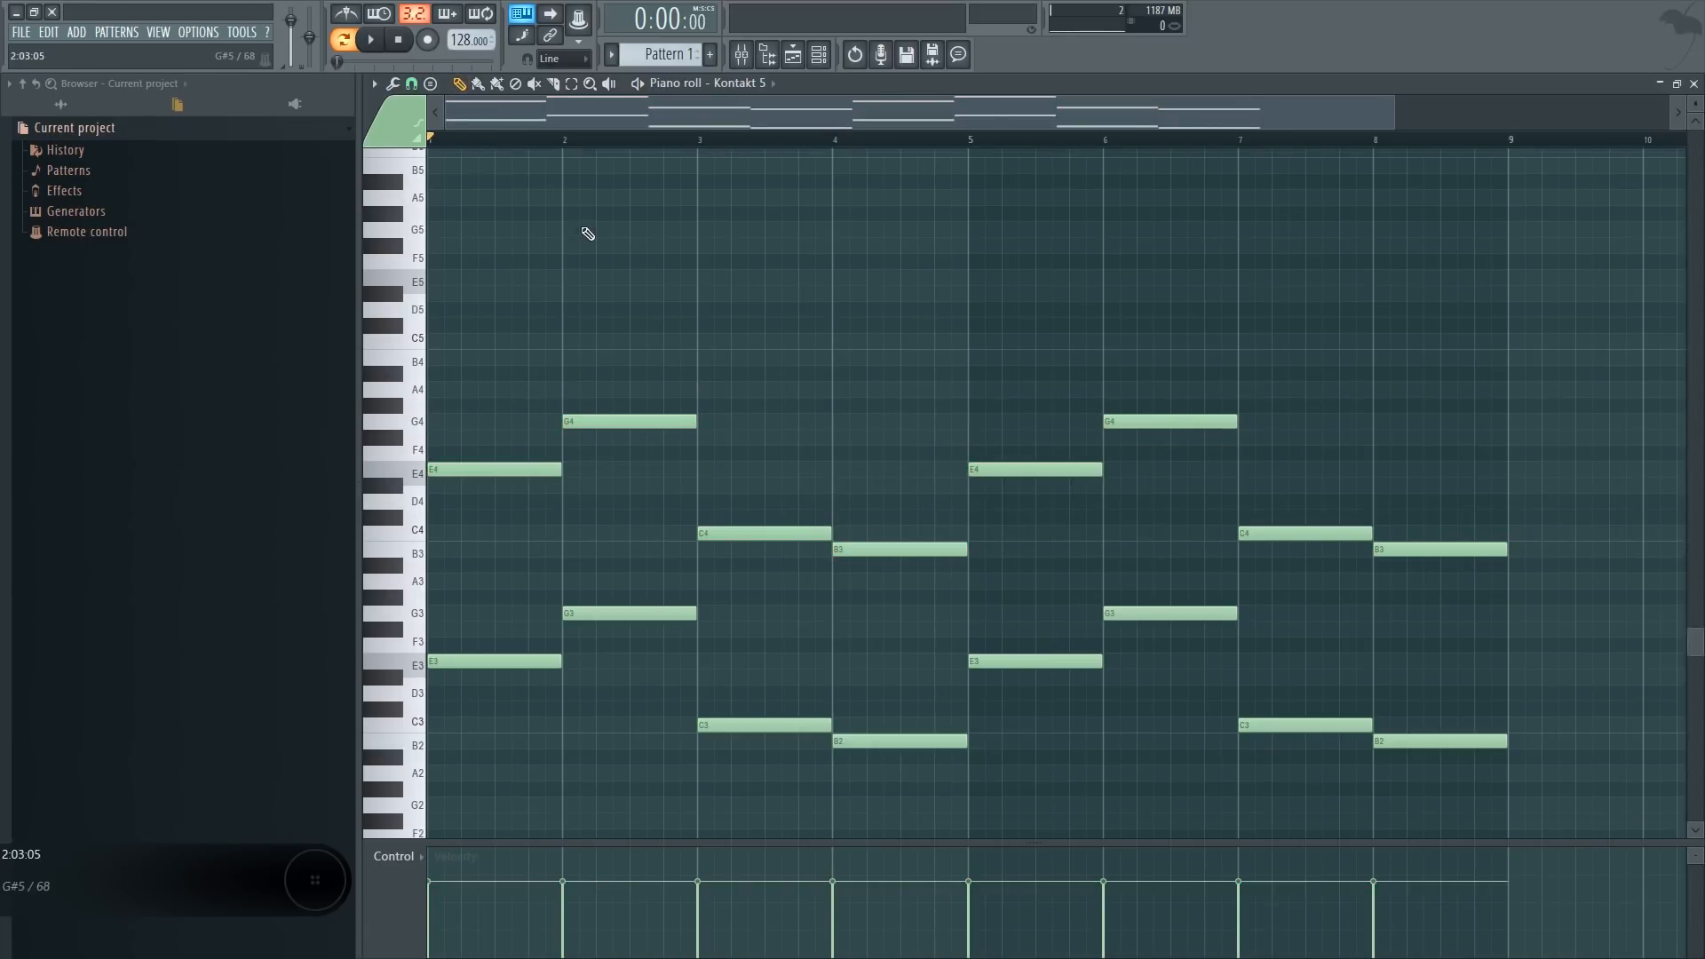
pyautogui.scroll(2, 909, 384)
pyautogui.moveTo(762, 482); pyautogui.dragTo(350, 351)
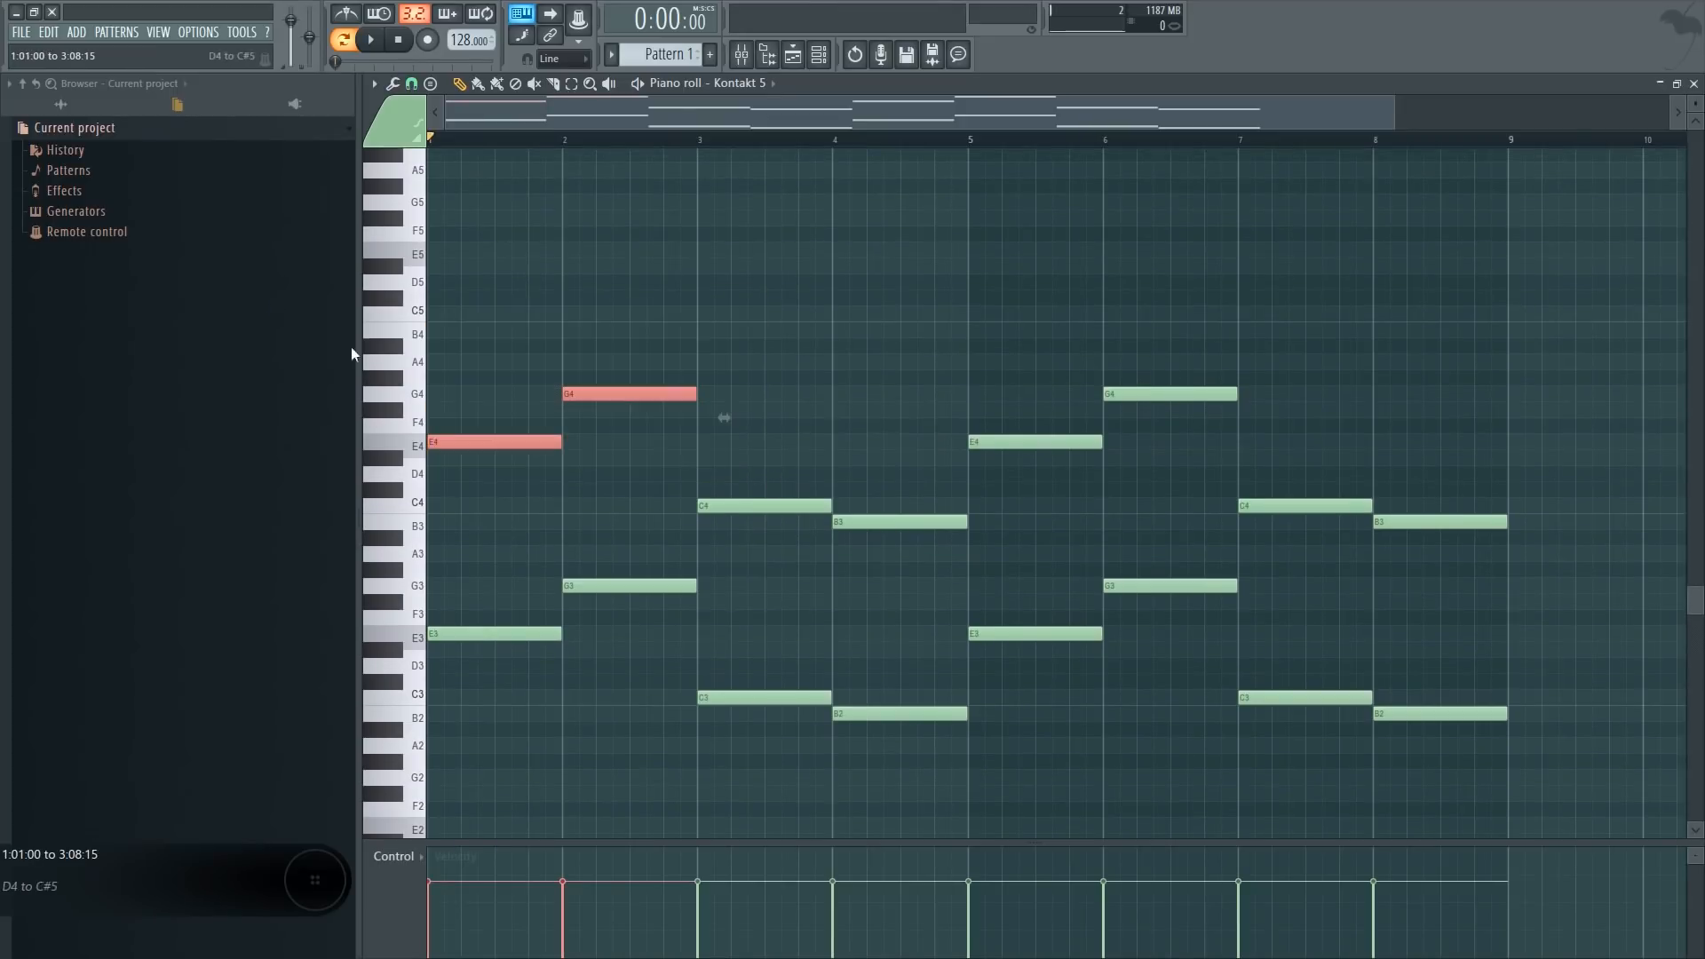
pyautogui.moveTo(843, 536); pyautogui.dragTo(795, 482)
pyautogui.moveTo(1122, 495); pyautogui.dragTo(1005, 327)
pyautogui.moveTo(1462, 571); pyautogui.dragTo(1305, 498)
pyautogui.click(841, 426)
# Add G4 and B4 above the E4 in bar 1 and play the chord
pyautogui.click(481, 393)
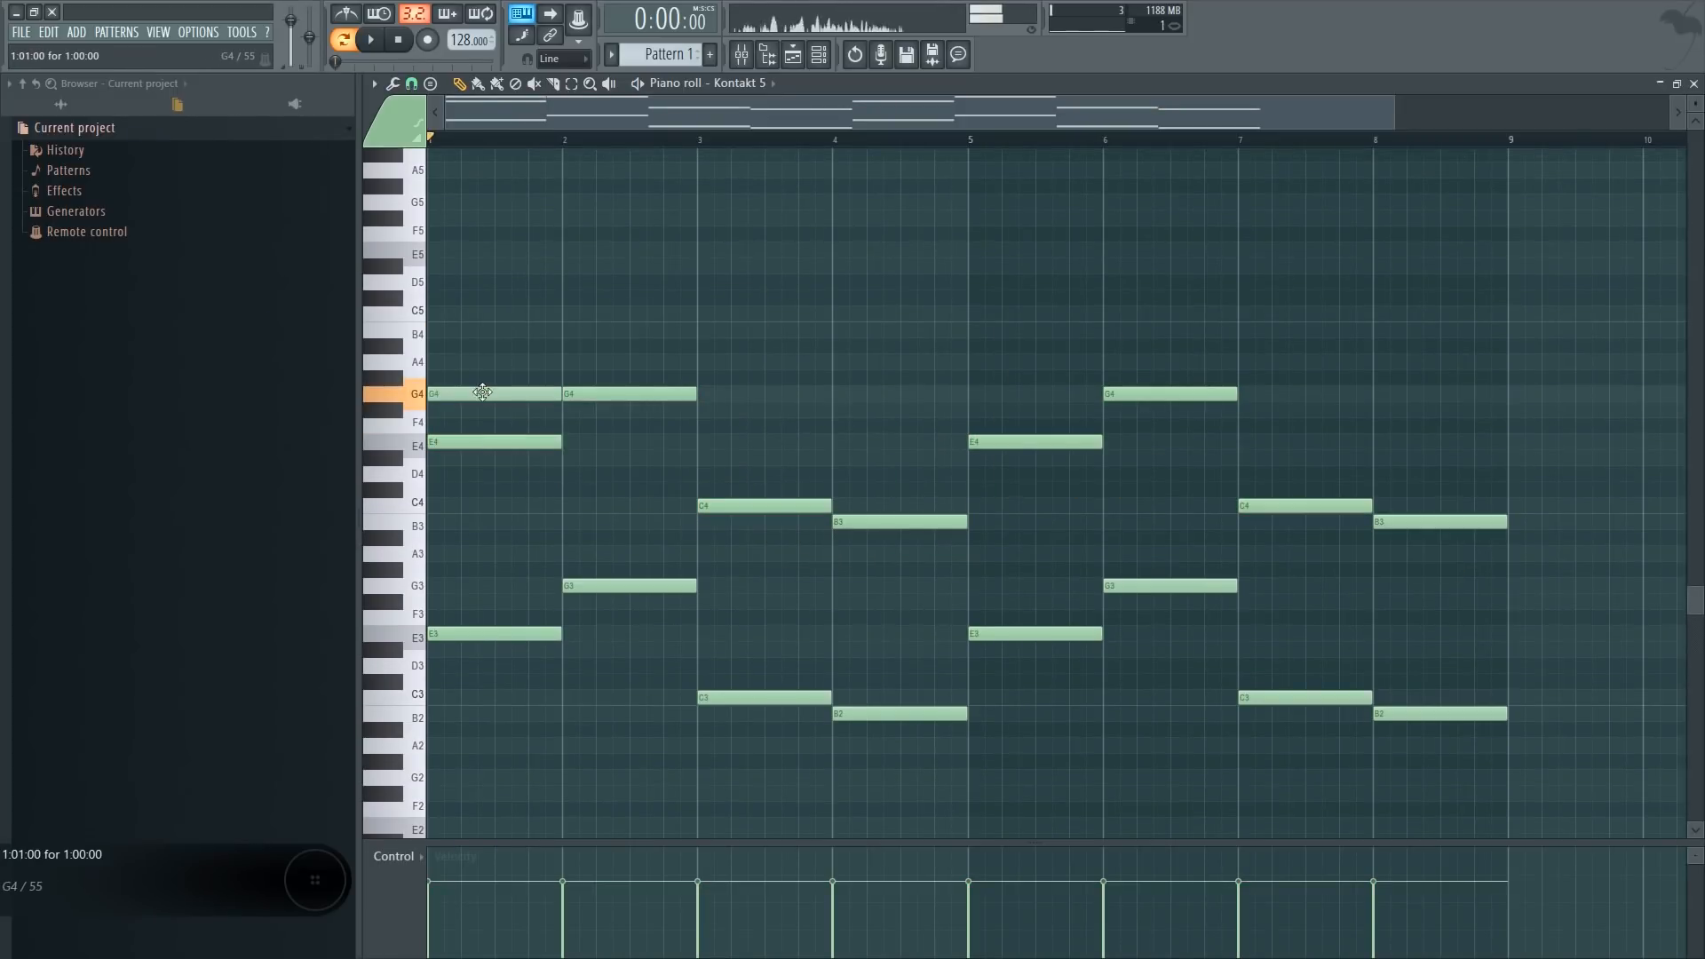
pyautogui.click(477, 330)
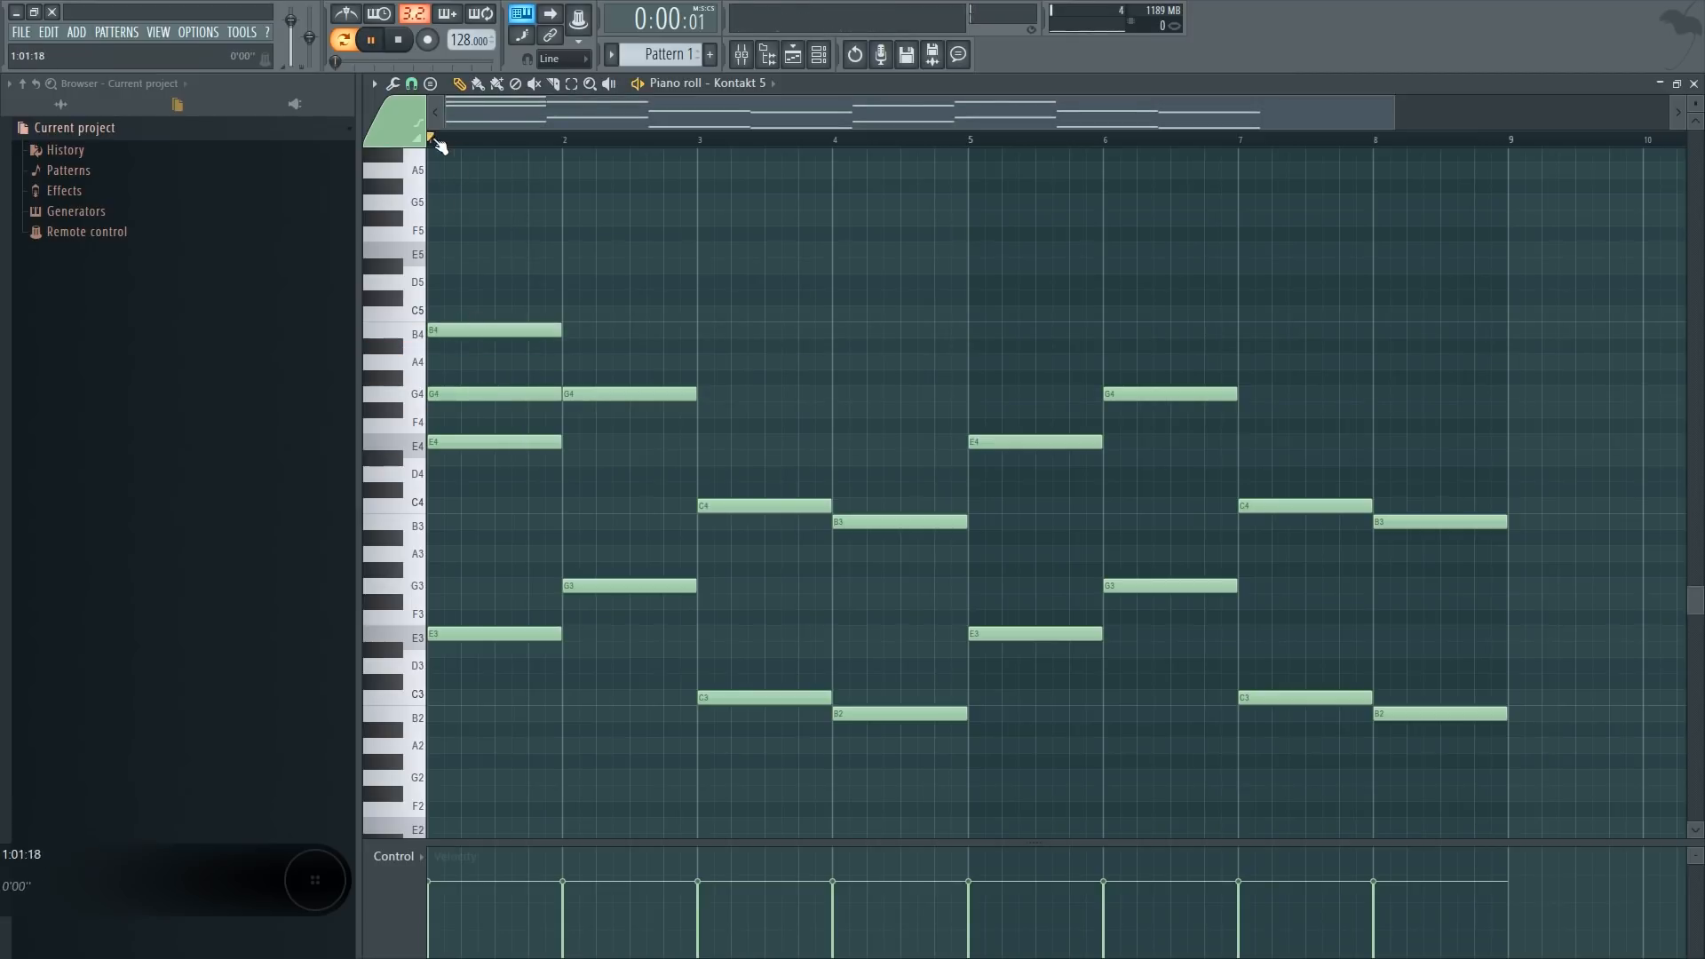
pyautogui.press('space')
# Try G#4 as the middle note of the bar 1 chord, audition it, and move the note back to G4
pyautogui.scroll(2, 582, 432)
pyautogui.scroll(-1, 663, 343)
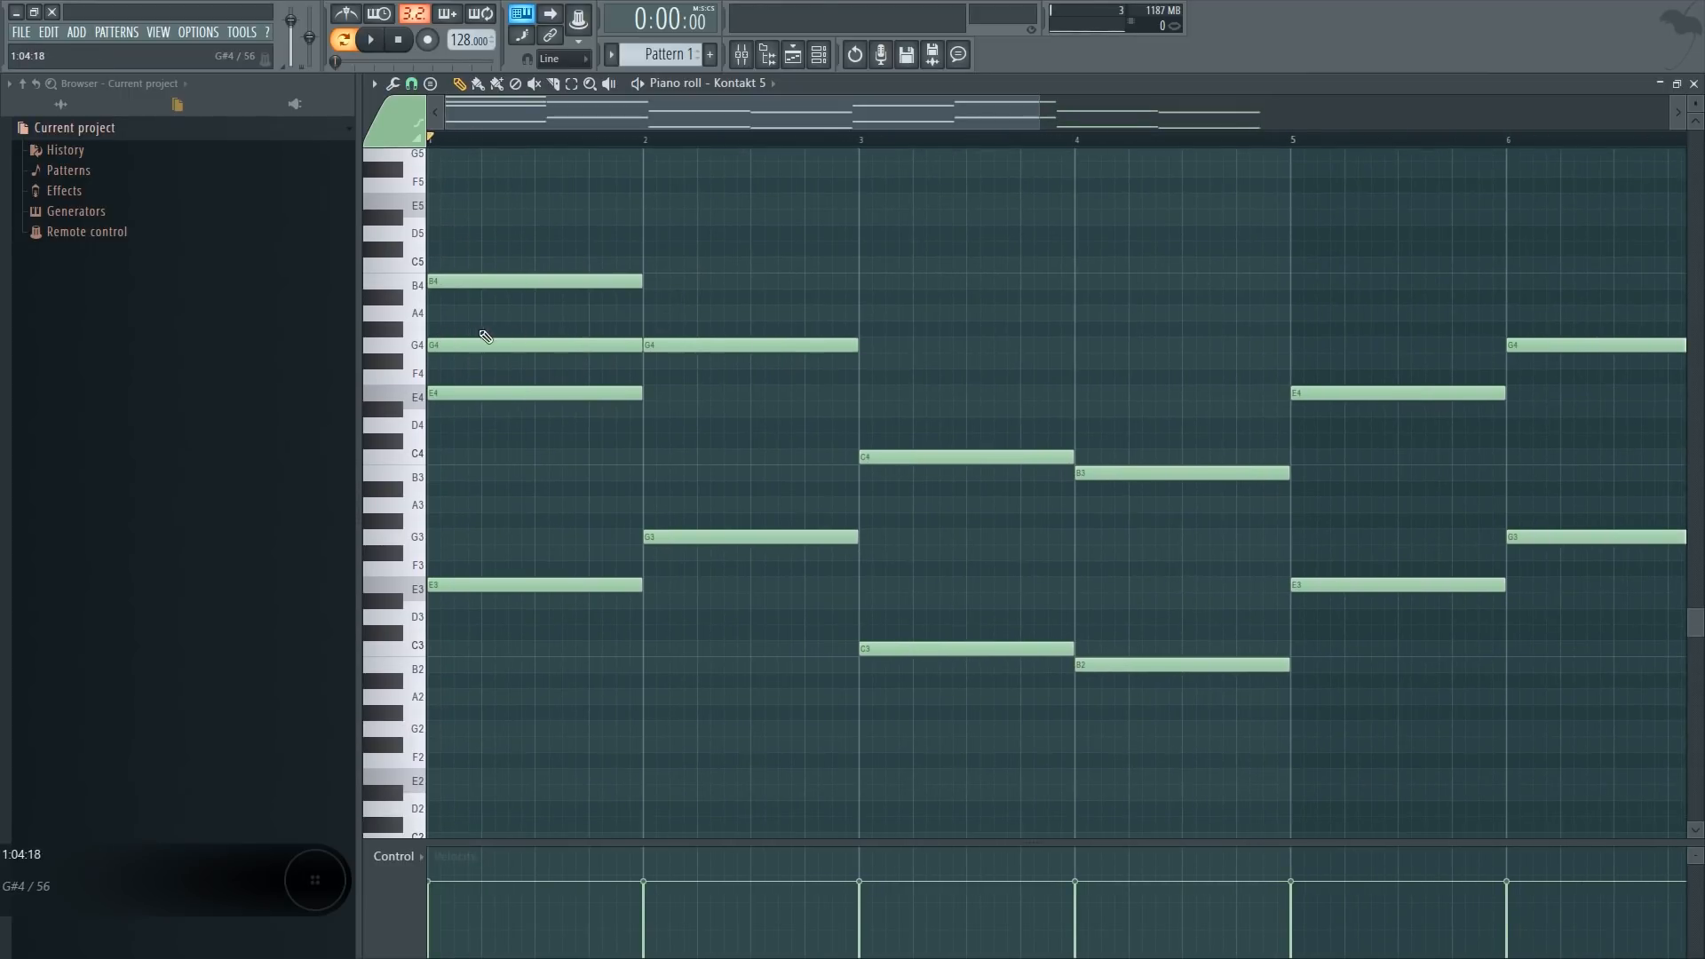
pyautogui.moveTo(490, 345); pyautogui.dragTo(489, 331)
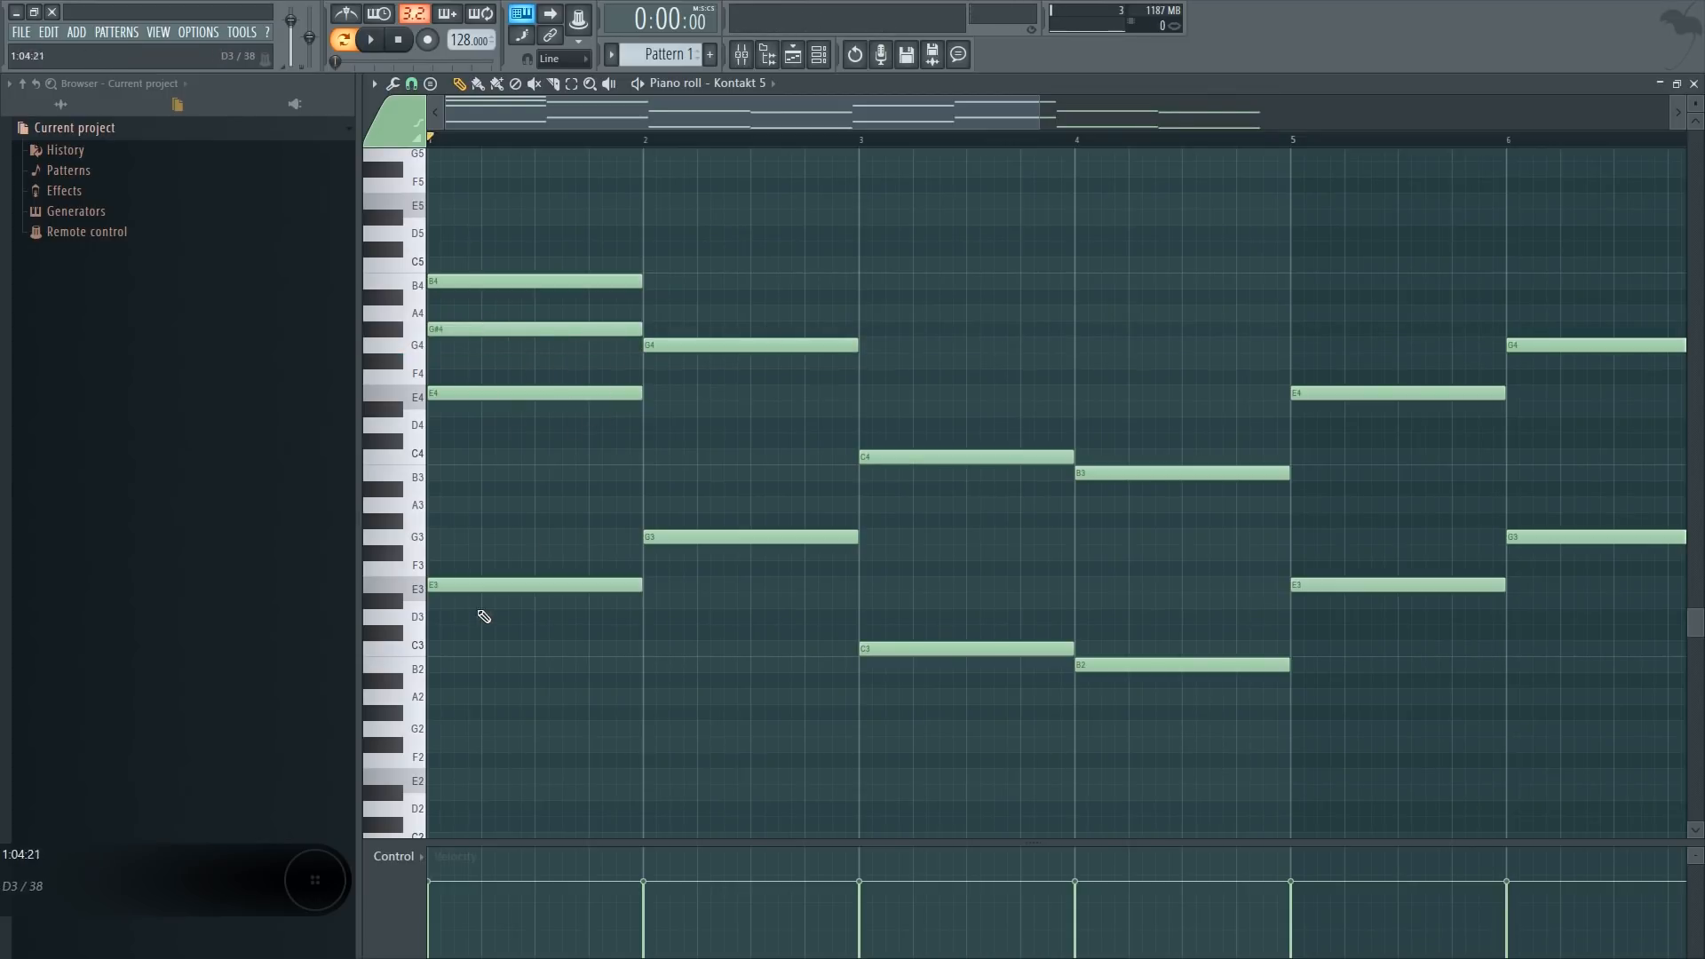
pyautogui.click(516, 330)
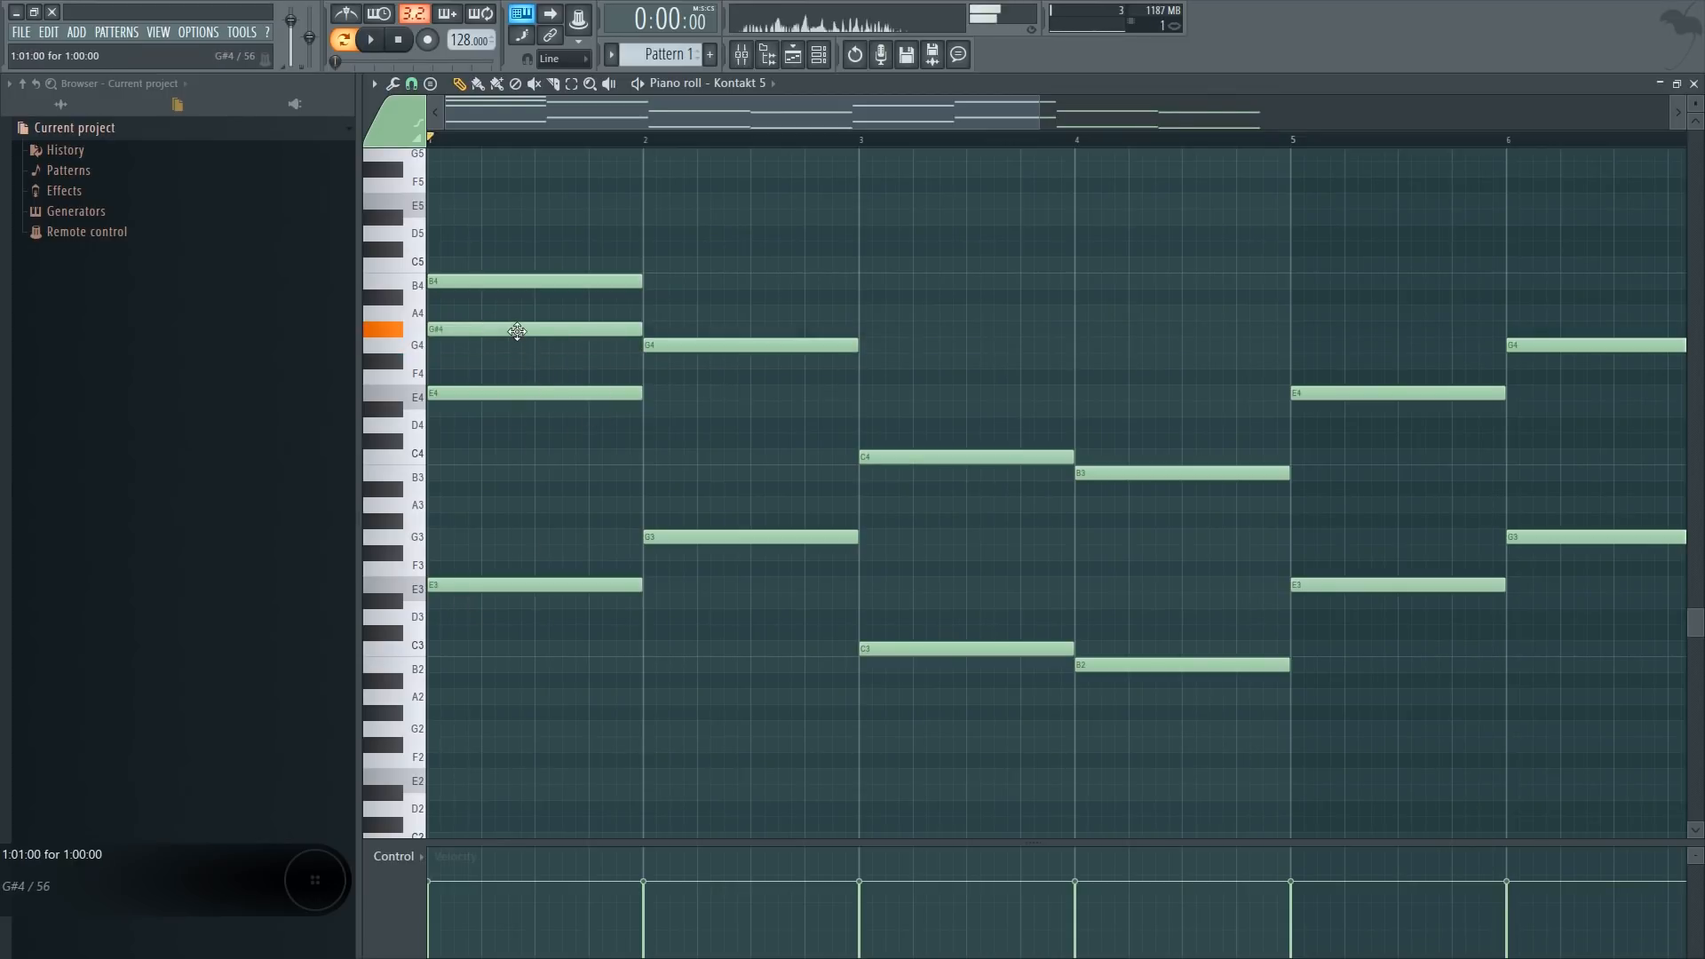
pyautogui.moveTo(492, 346); pyautogui.dragTo(495, 344)
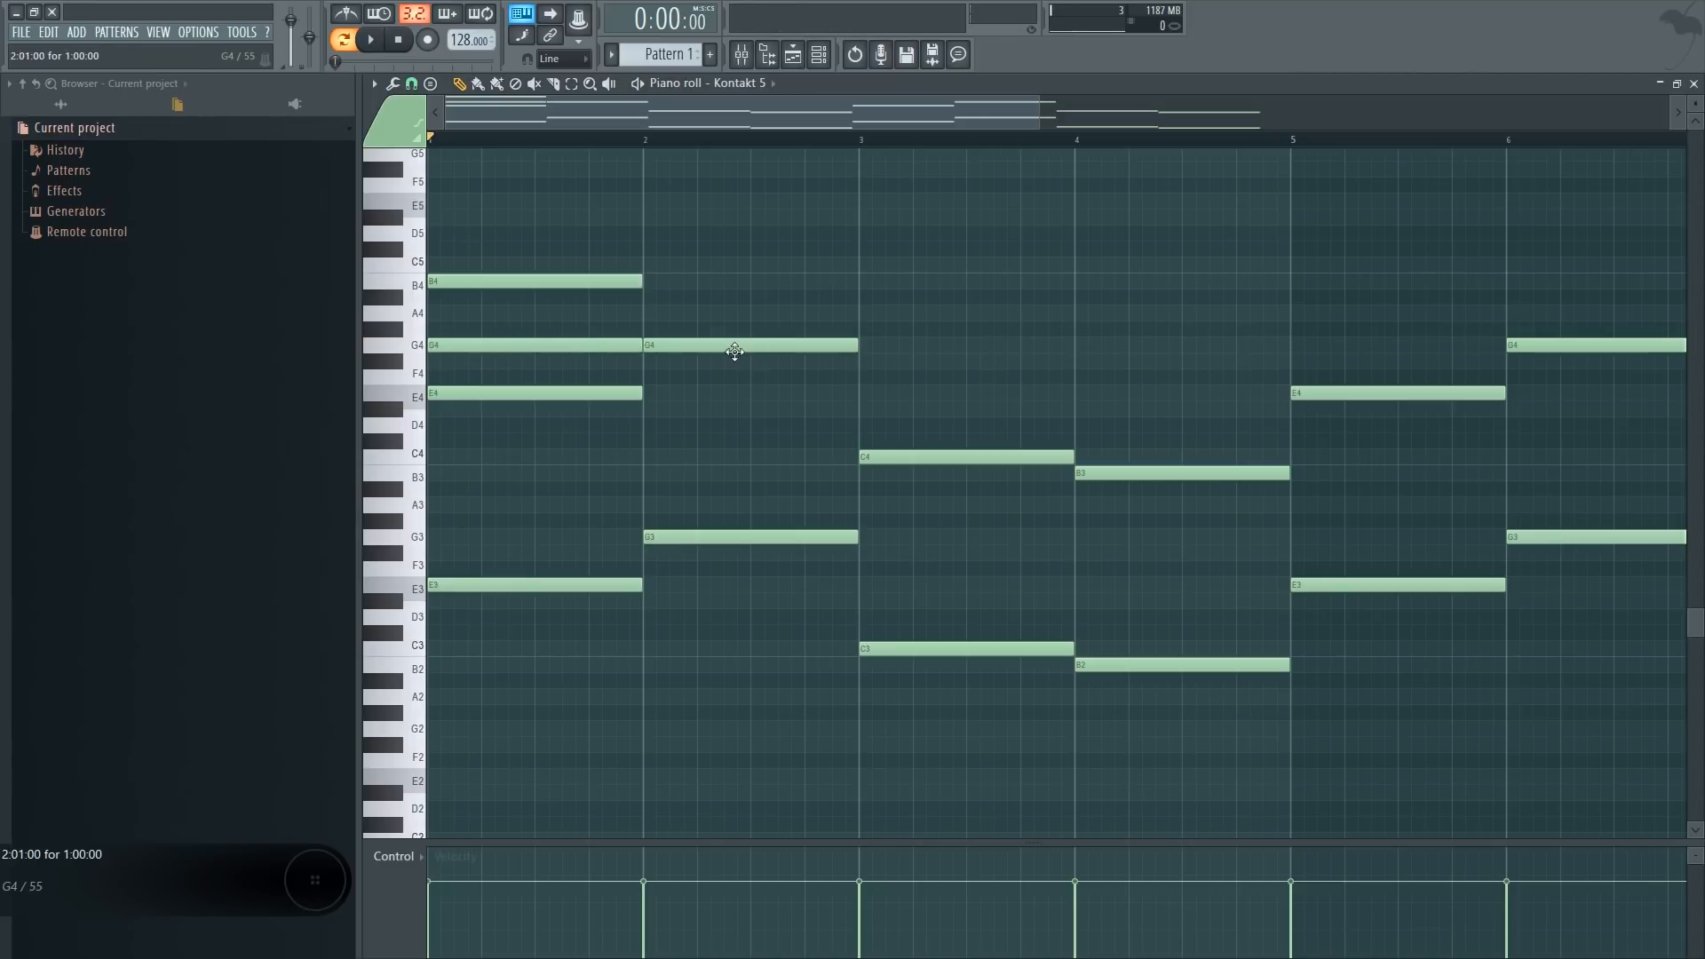
# Add B4 and D#5 above the G4 in bar 2 and play back the chords in bars 1 and 2
pyautogui.click(726, 324)
pyautogui.moveTo(726, 321); pyautogui.dragTo(779, 217)
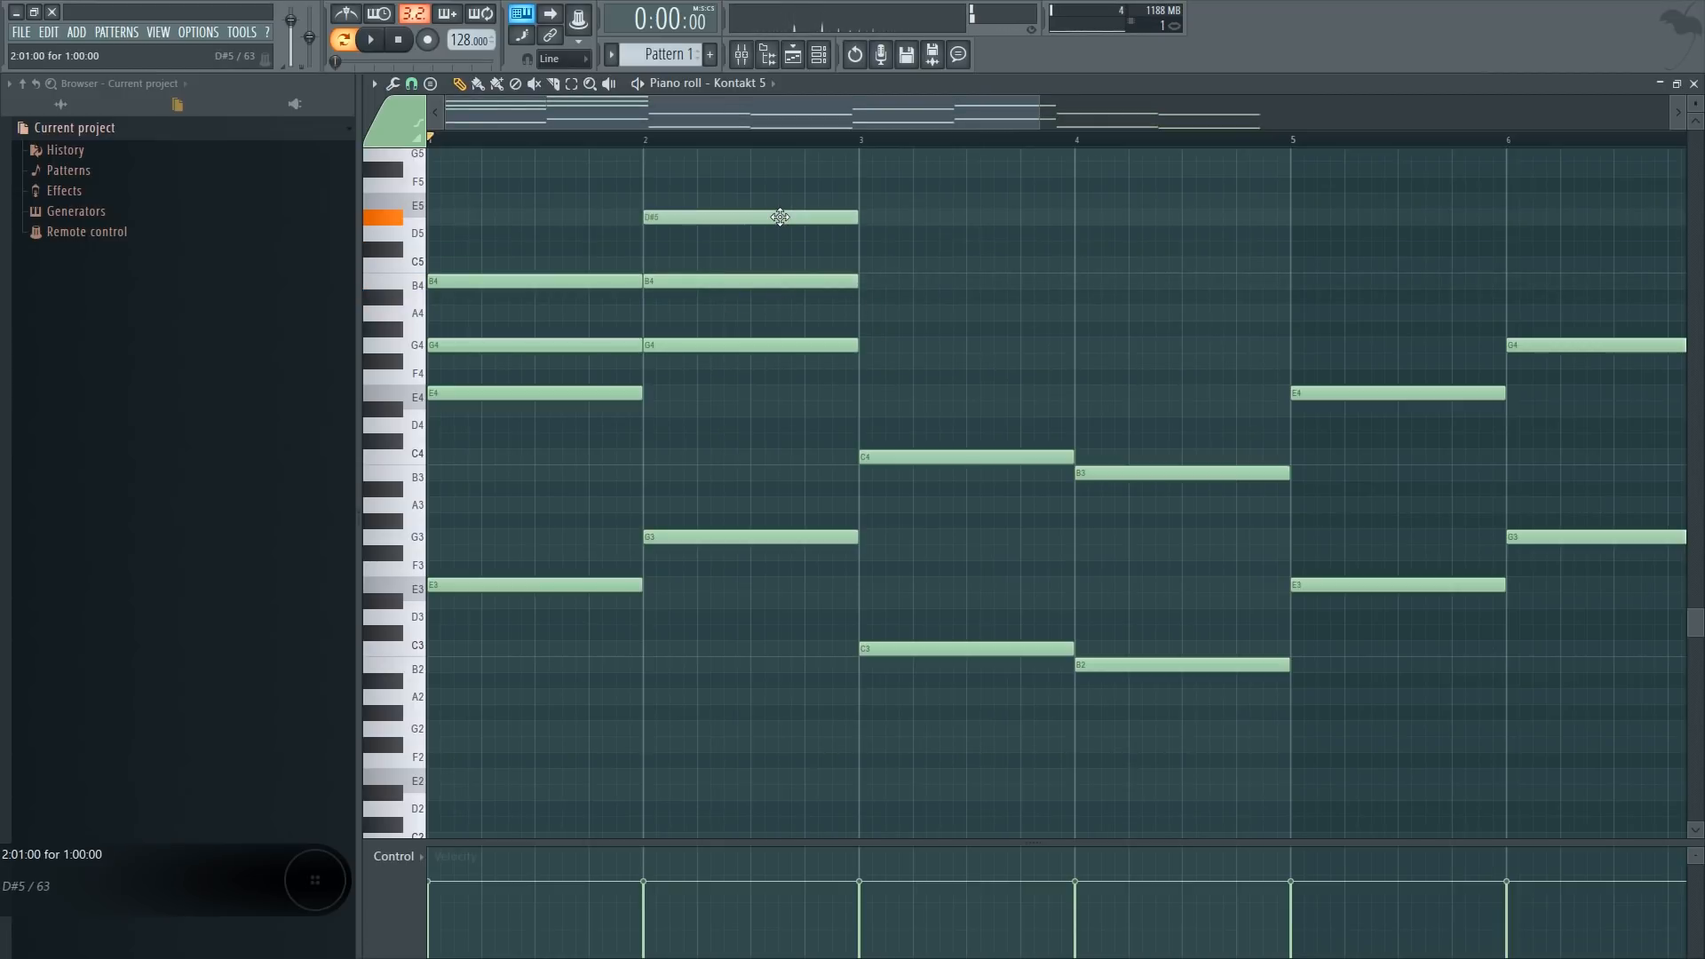
pyautogui.press('space')
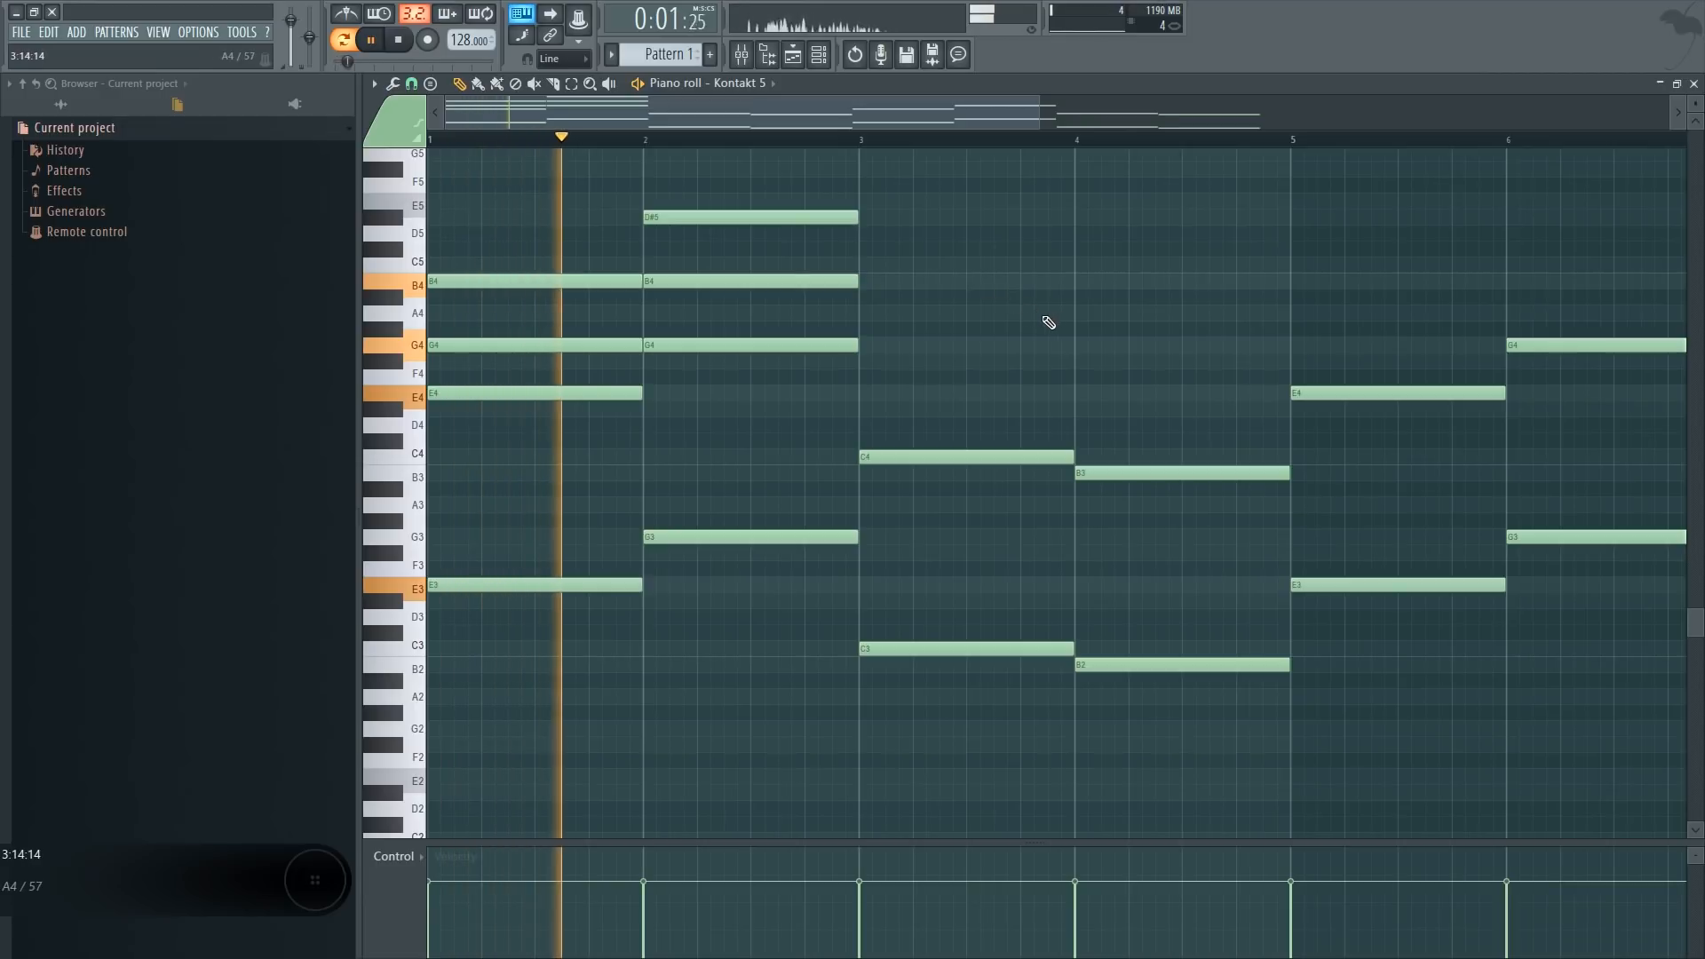
pyautogui.press('space')
pyautogui.click(645, 138)
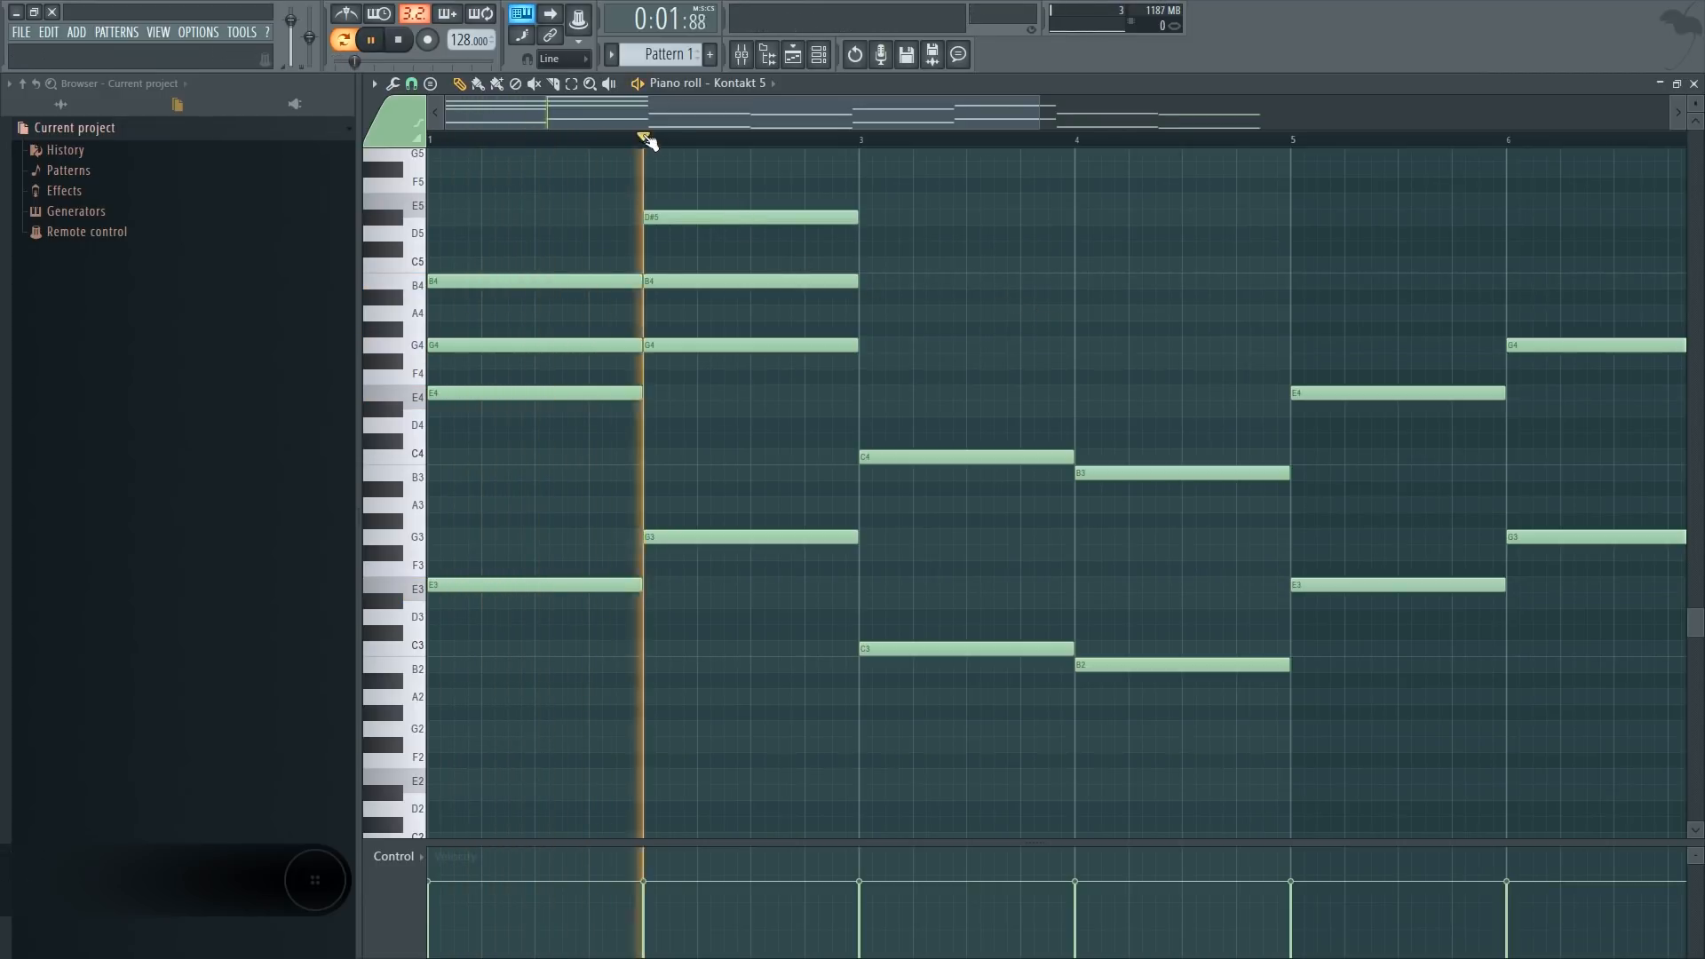
pyautogui.click(429, 140)
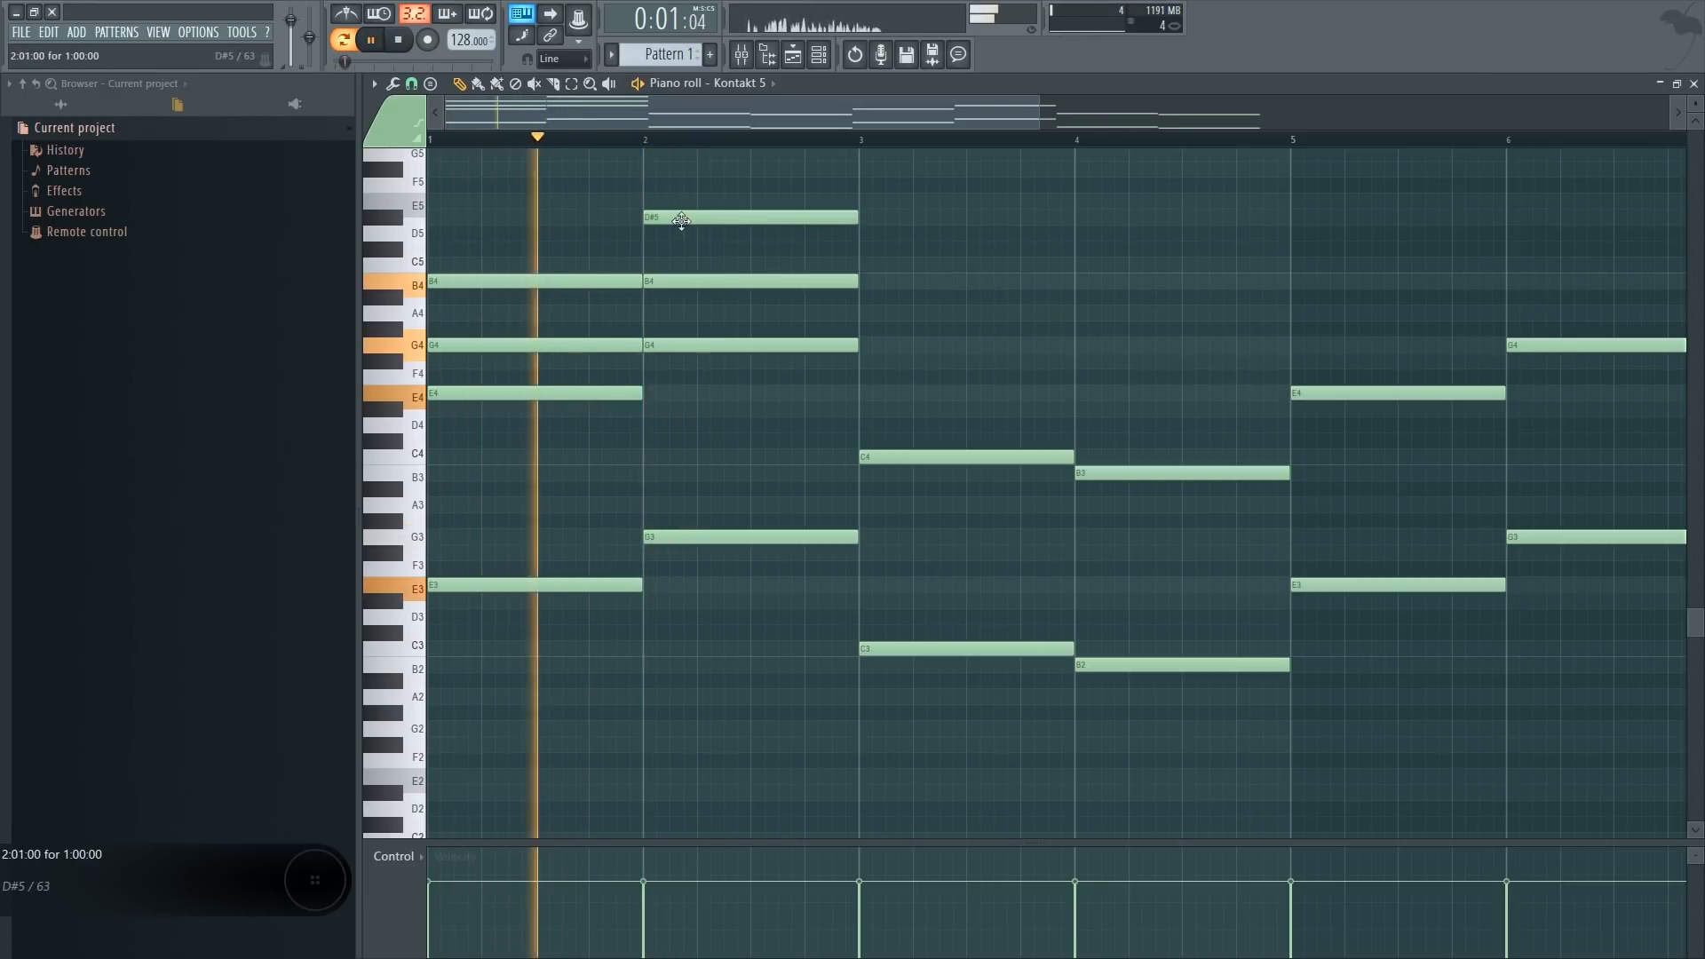
pyautogui.press('space')
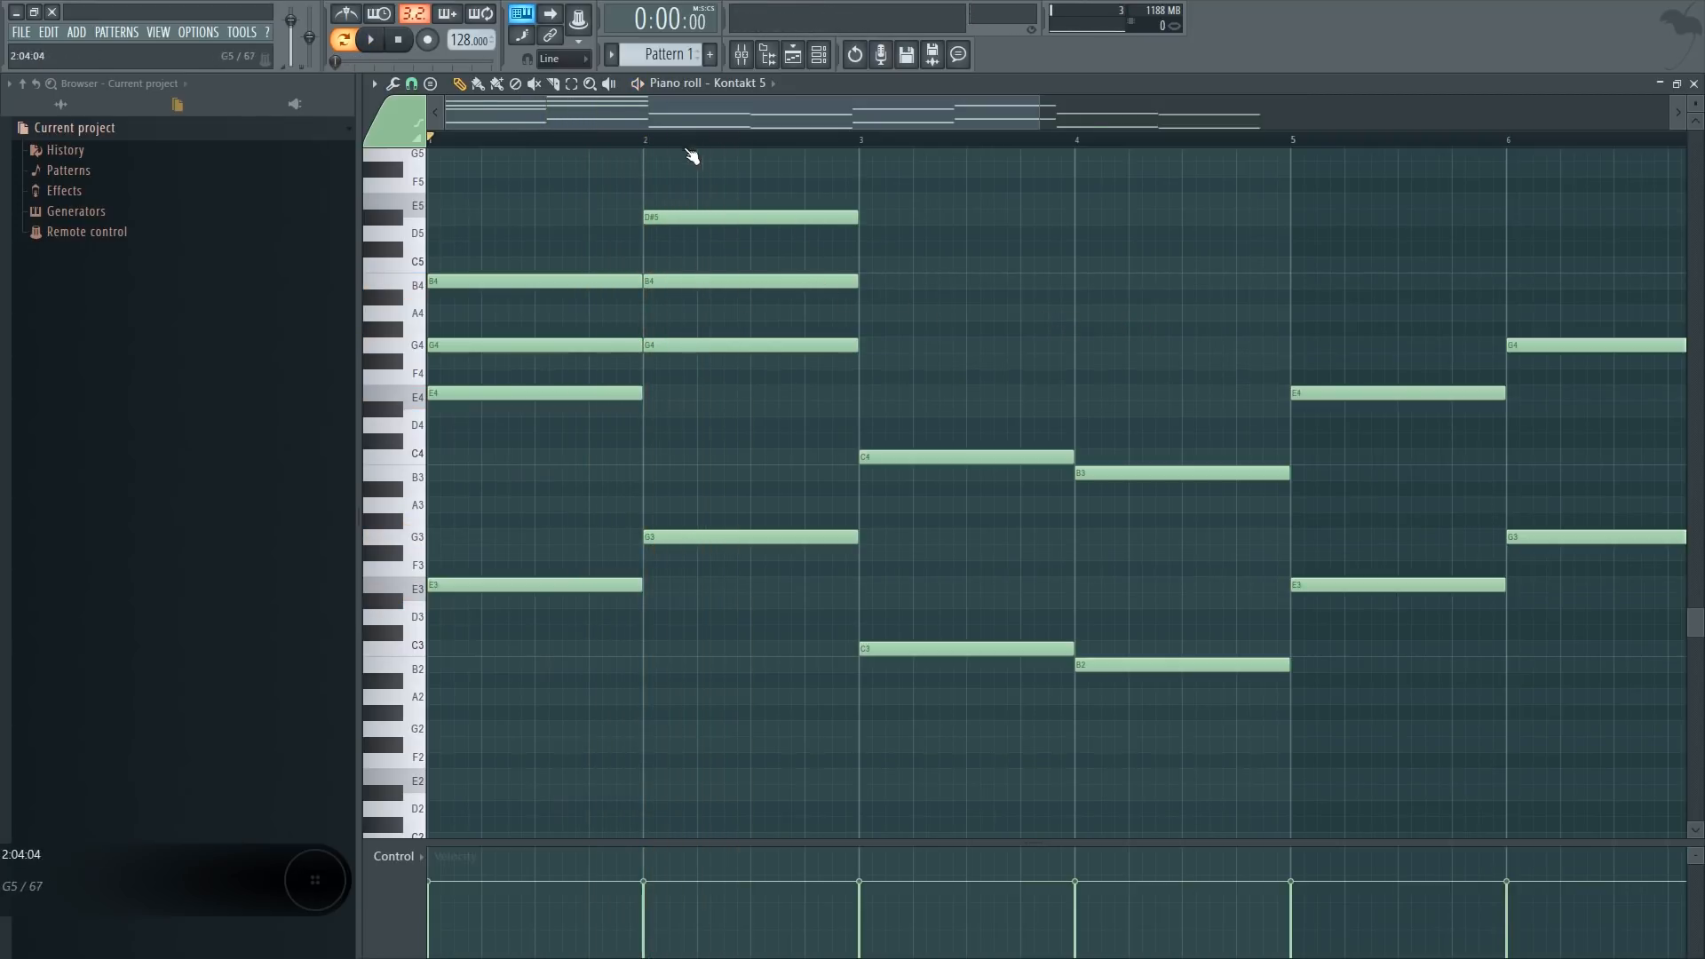
# Lower the top note of the bar 2 chord to D5 and compare playback from bars 1 and 2
pyautogui.moveTo(680, 217); pyautogui.dragTo(680, 232)
pyautogui.click(649, 142)
pyautogui.press('space')
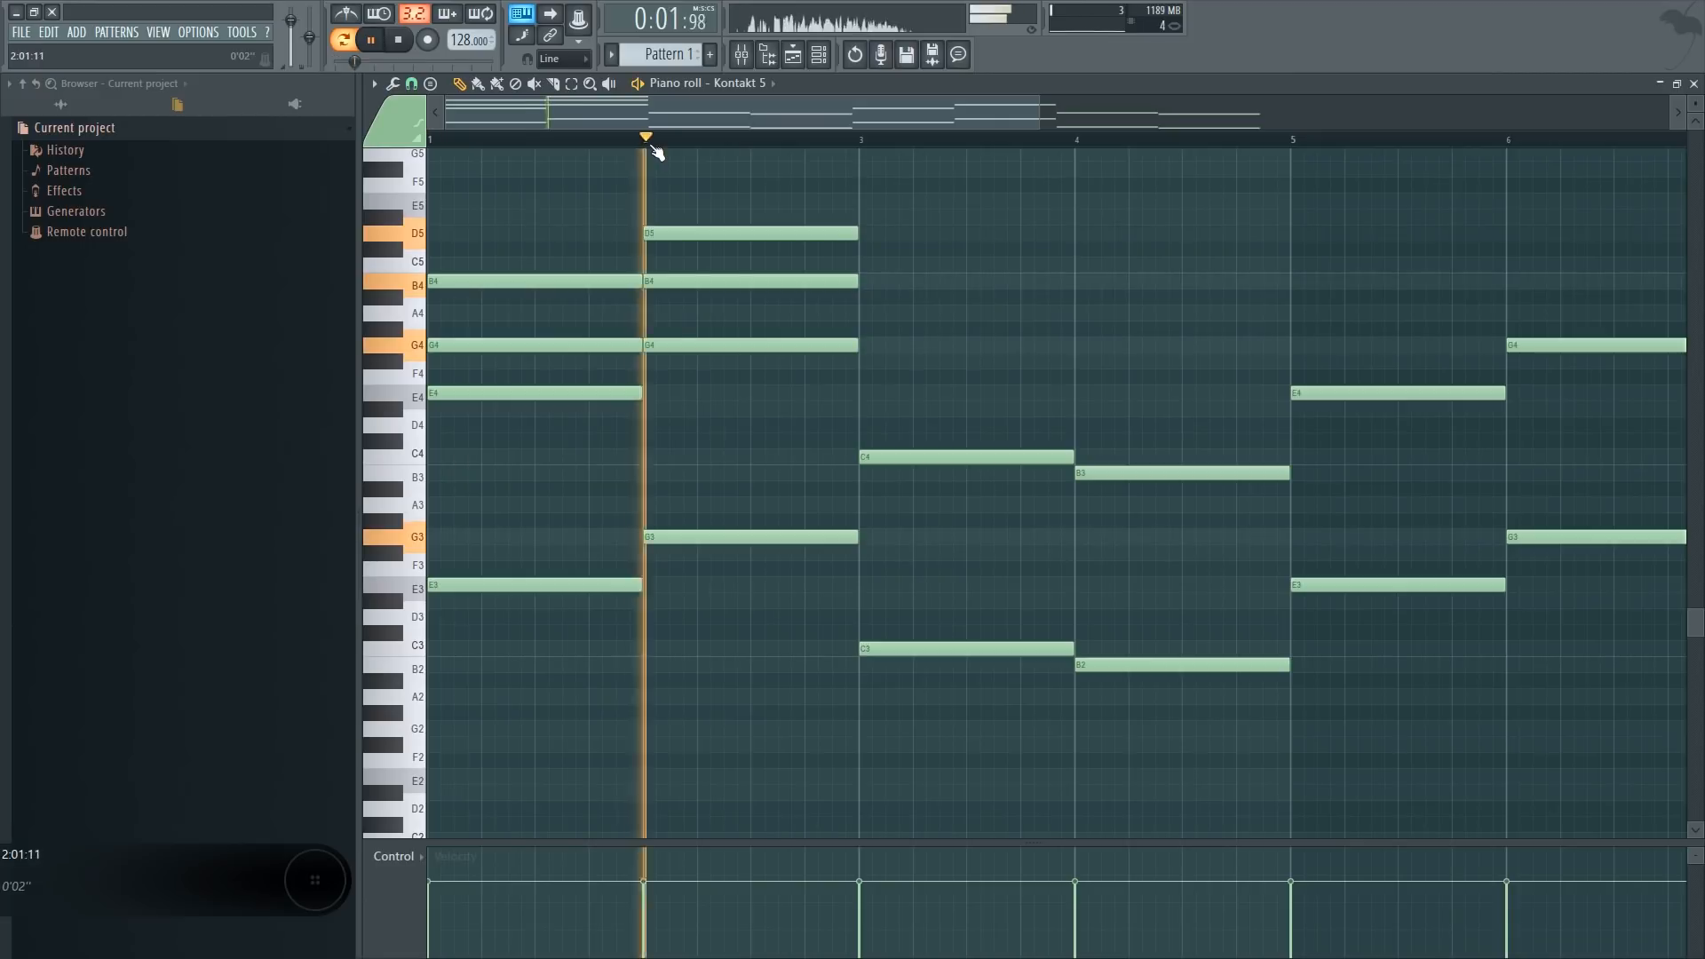
pyautogui.press('space')
pyautogui.click(454, 141)
pyautogui.press('space')
pyautogui.click(648, 142)
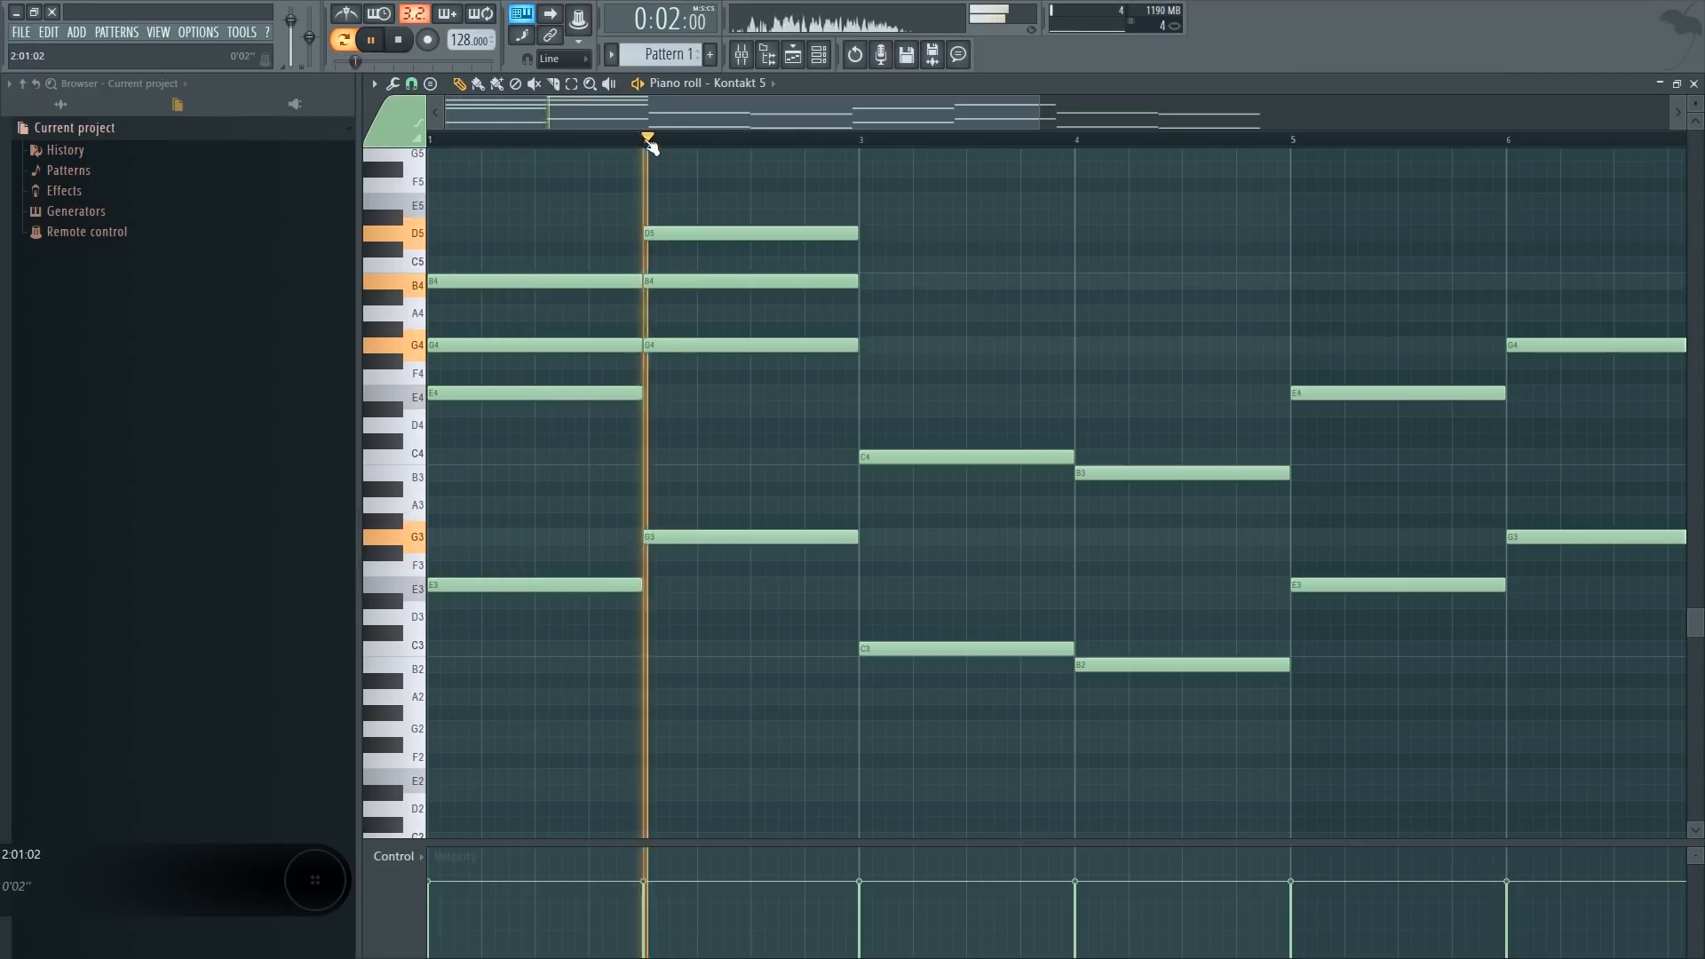
pyautogui.press('space')
# Raise the top note of the bar 2 chord to D#5 and play the chord
pyautogui.moveTo(702, 222); pyautogui.dragTo(701, 207)
pyautogui.press('space')
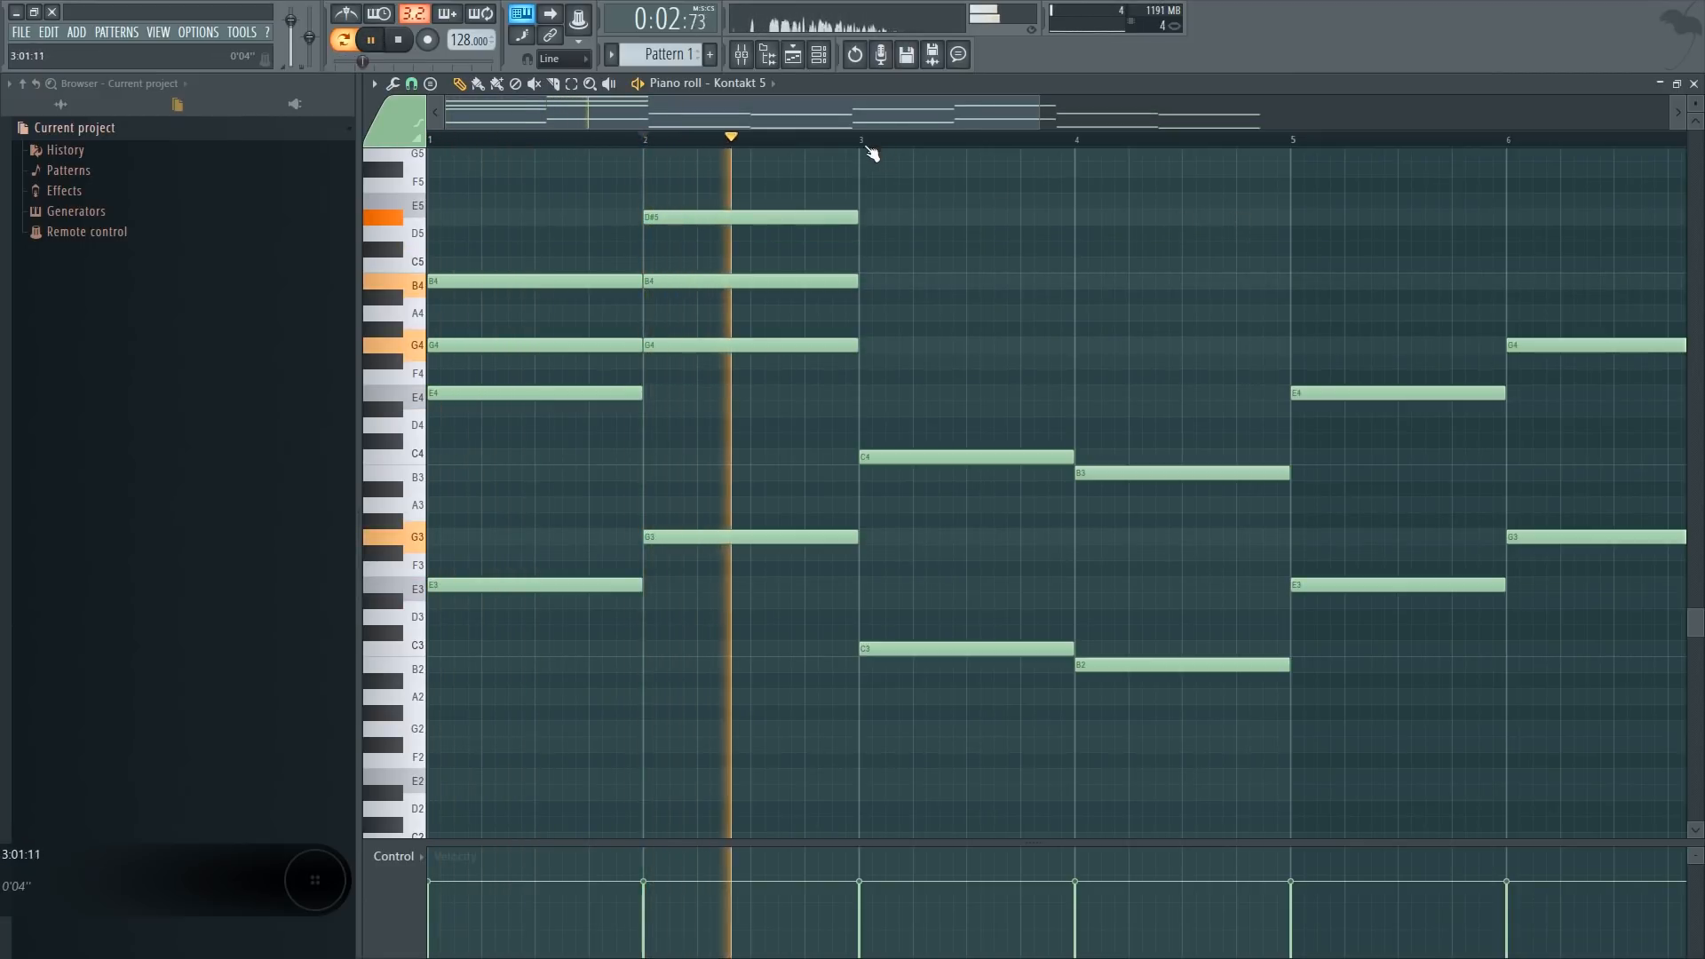
pyautogui.press('space')
# Add D#4 and G4 above the C4 in bar 3 and D#4 and F#4 above the B3 in bar 4, and play bar 4
pyautogui.click(867, 142)
pyautogui.keyDown('shift'); pyautogui.moveTo(927, 459); pyautogui.dragTo(940, 344); pyautogui.keyUp('shift')
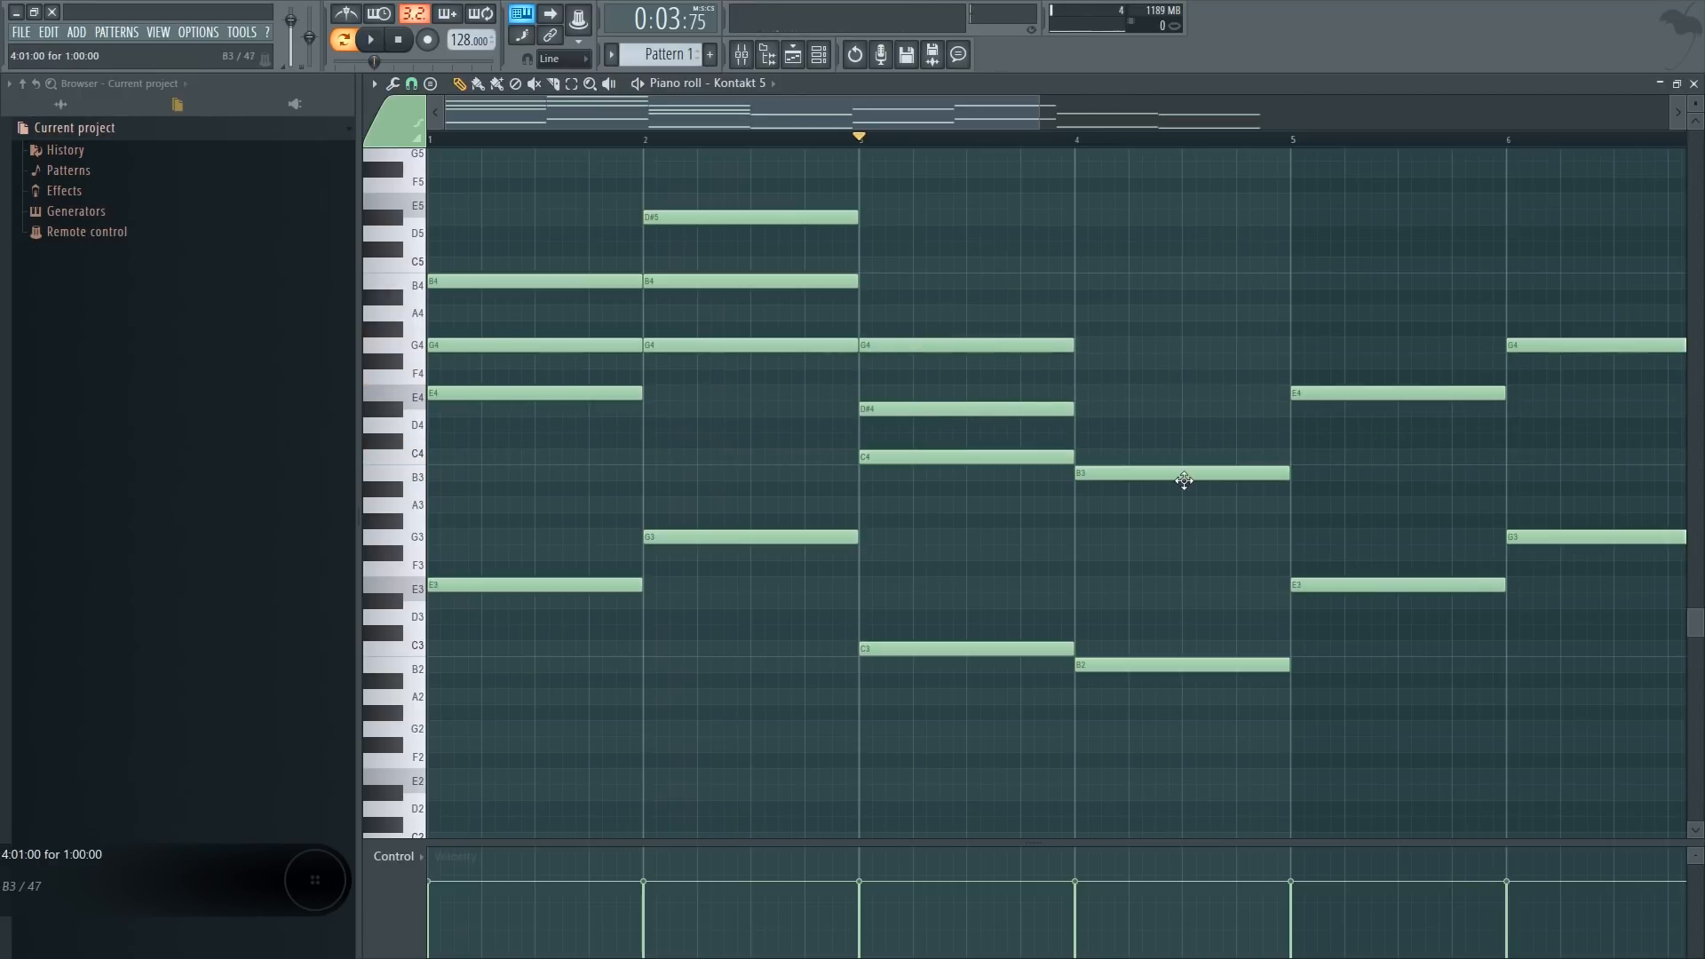
pyautogui.keyDown('shift'); pyautogui.moveTo(1183, 480); pyautogui.dragTo(1168, 355); pyautogui.keyUp('shift')
pyautogui.press('space')
pyautogui.click(1084, 140)
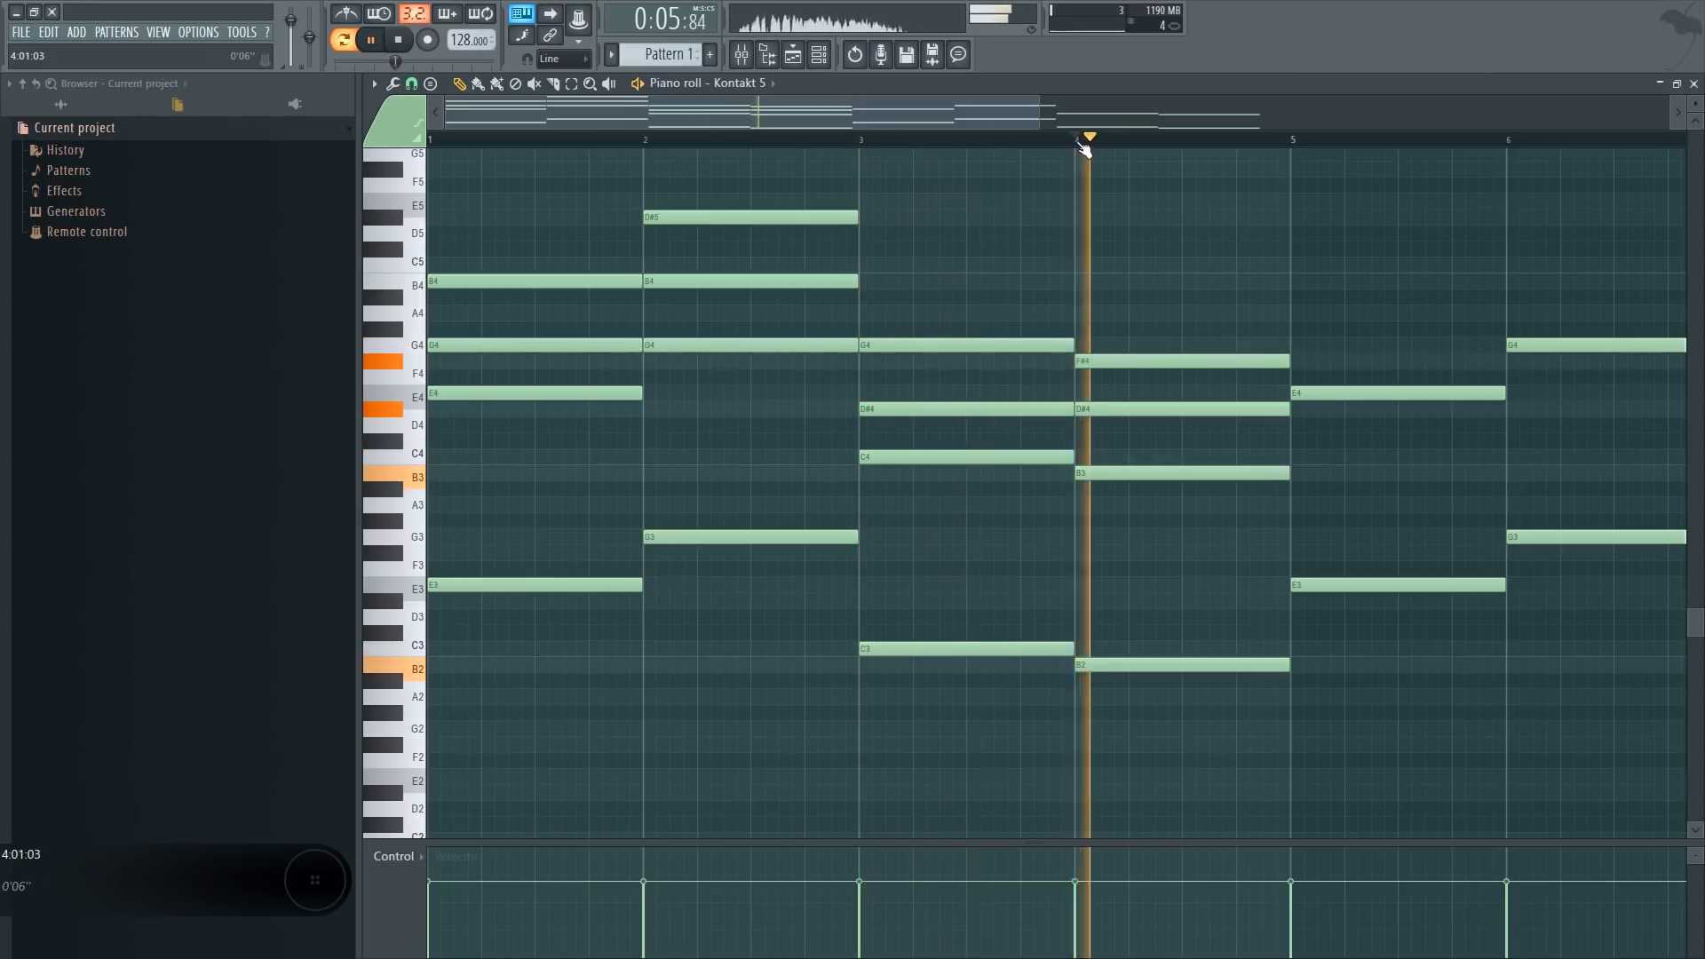
# Play the four chords from bar 1 and stop playback
pyautogui.scroll(-3, 1084, 144)
pyautogui.moveTo(497, 140); pyautogui.dragTo(301, 141)
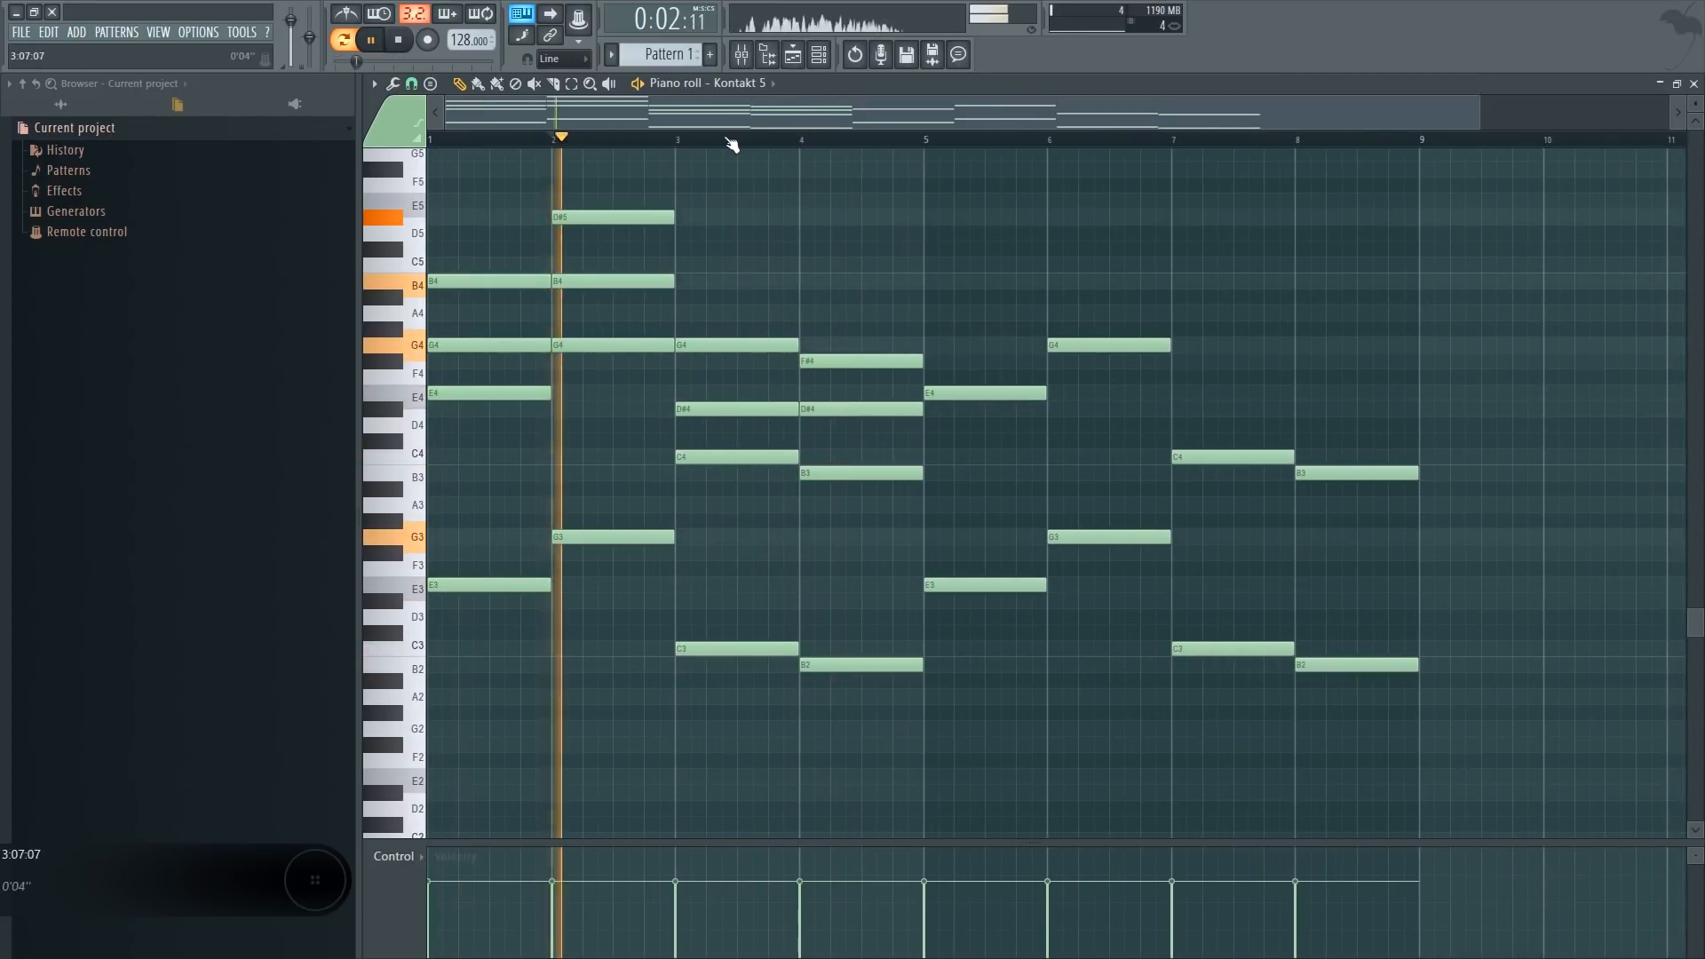
pyautogui.press('space')
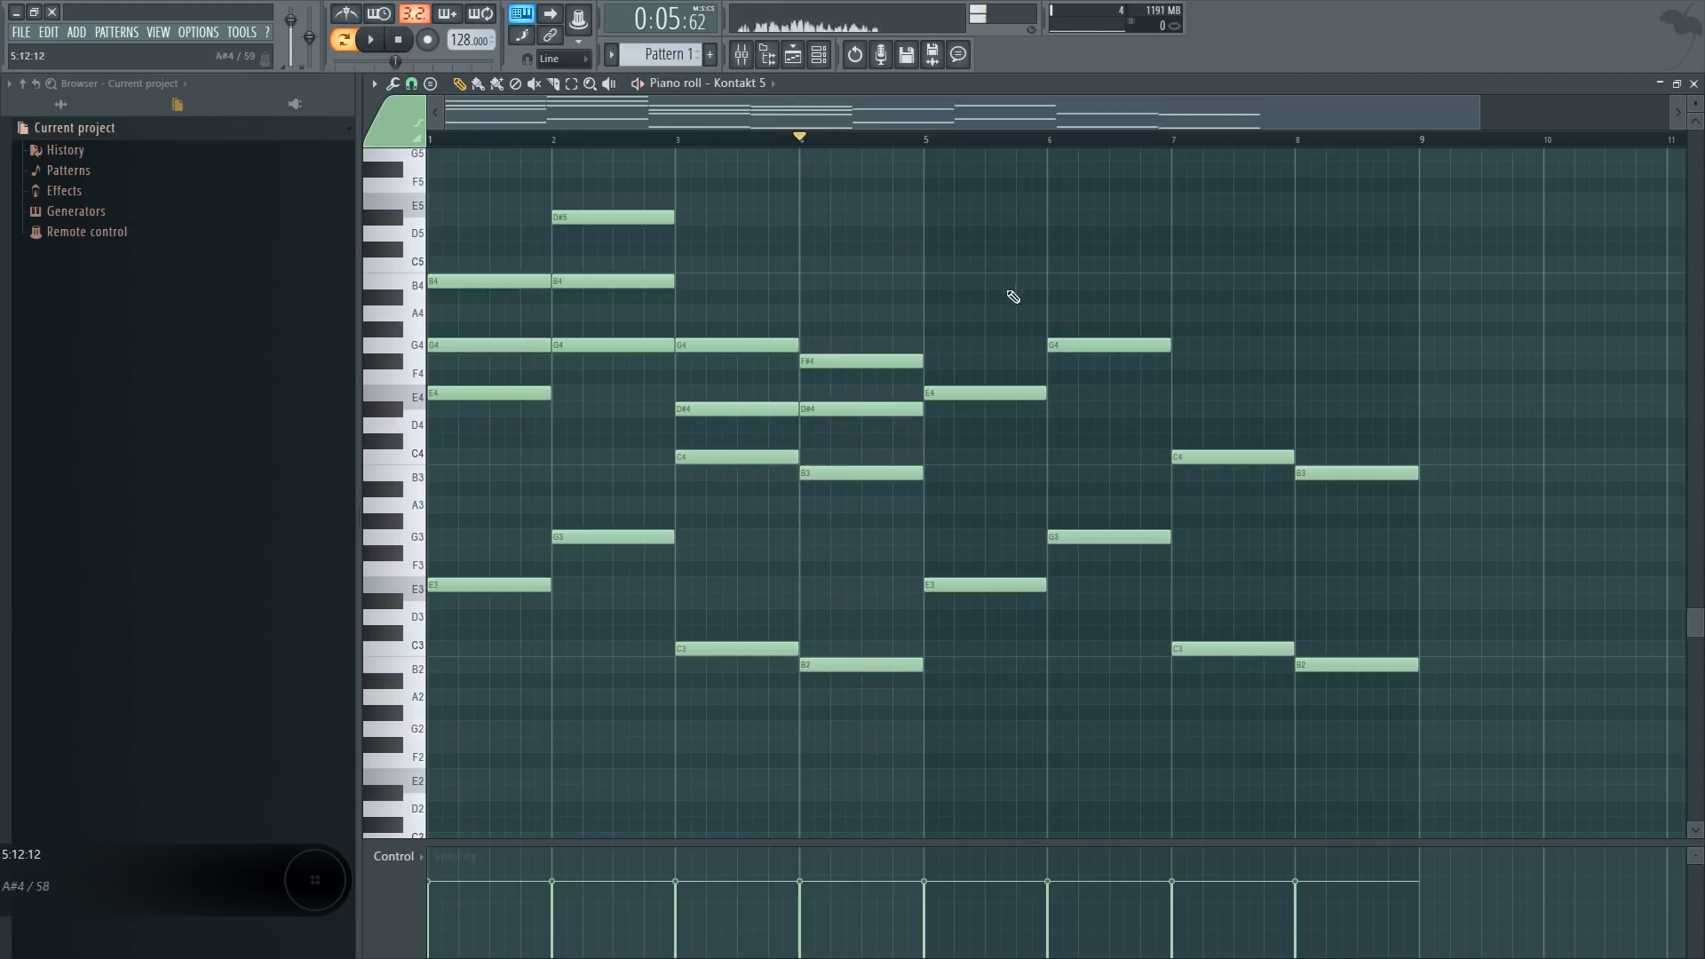
# Add A4 above the E4 in bar 5 and play the chord from bar 5
pyautogui.scroll(3, 737, 457)
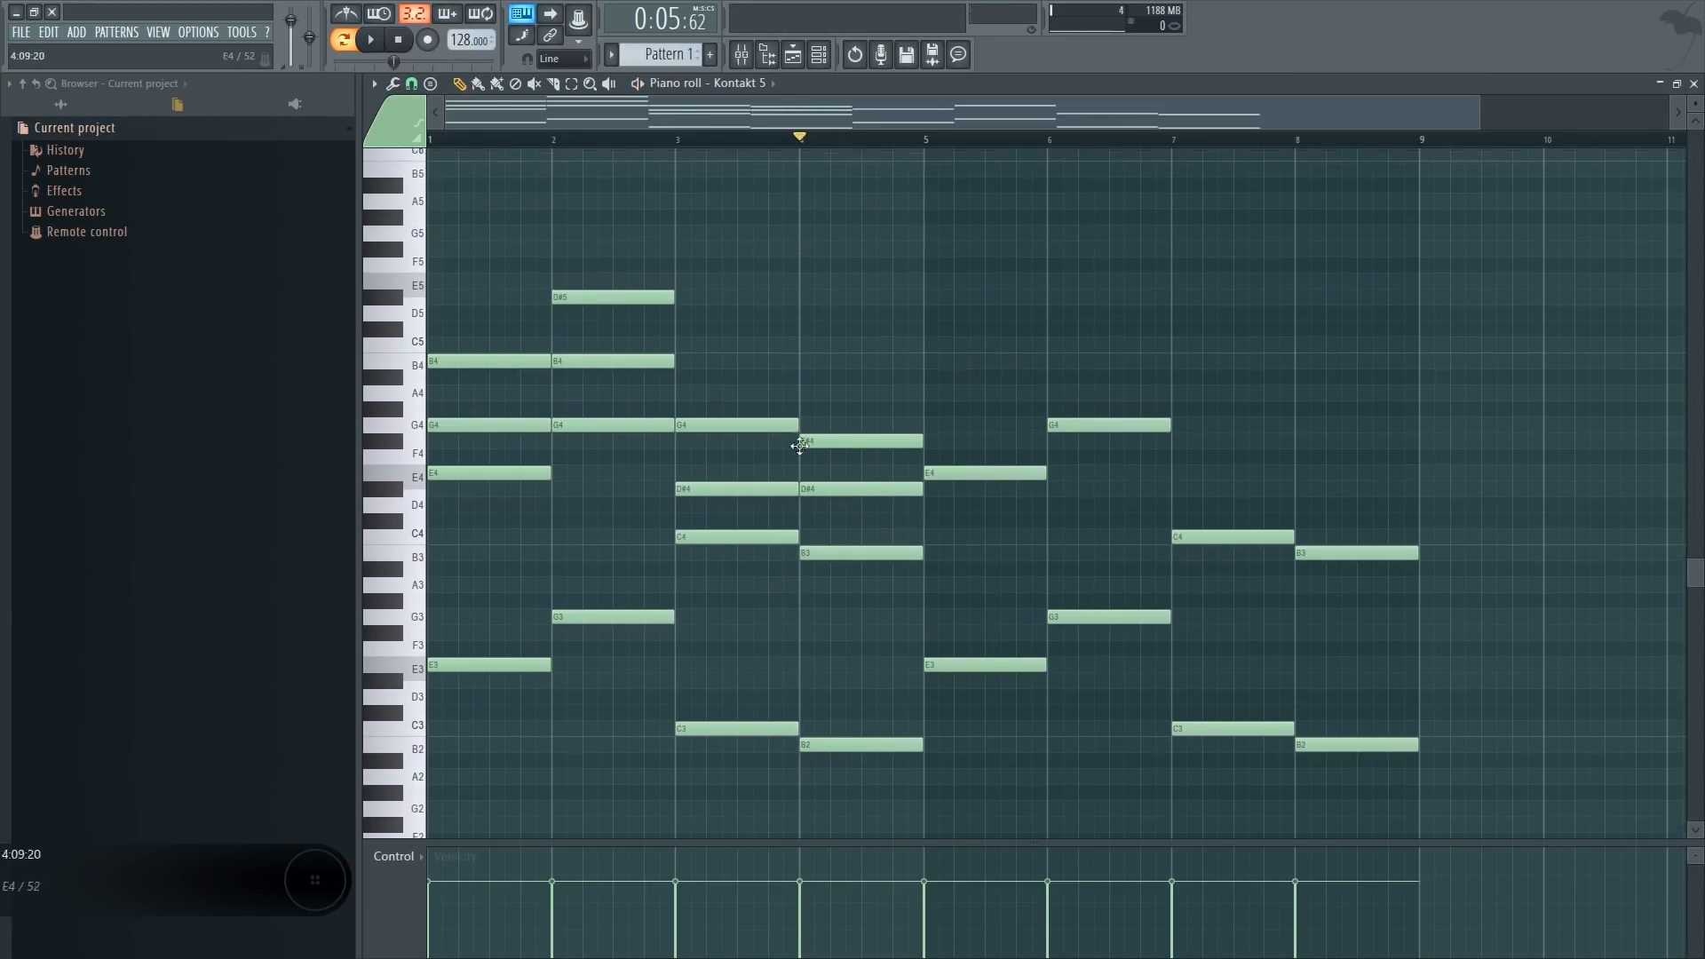
pyautogui.scroll(-4, 933, 373)
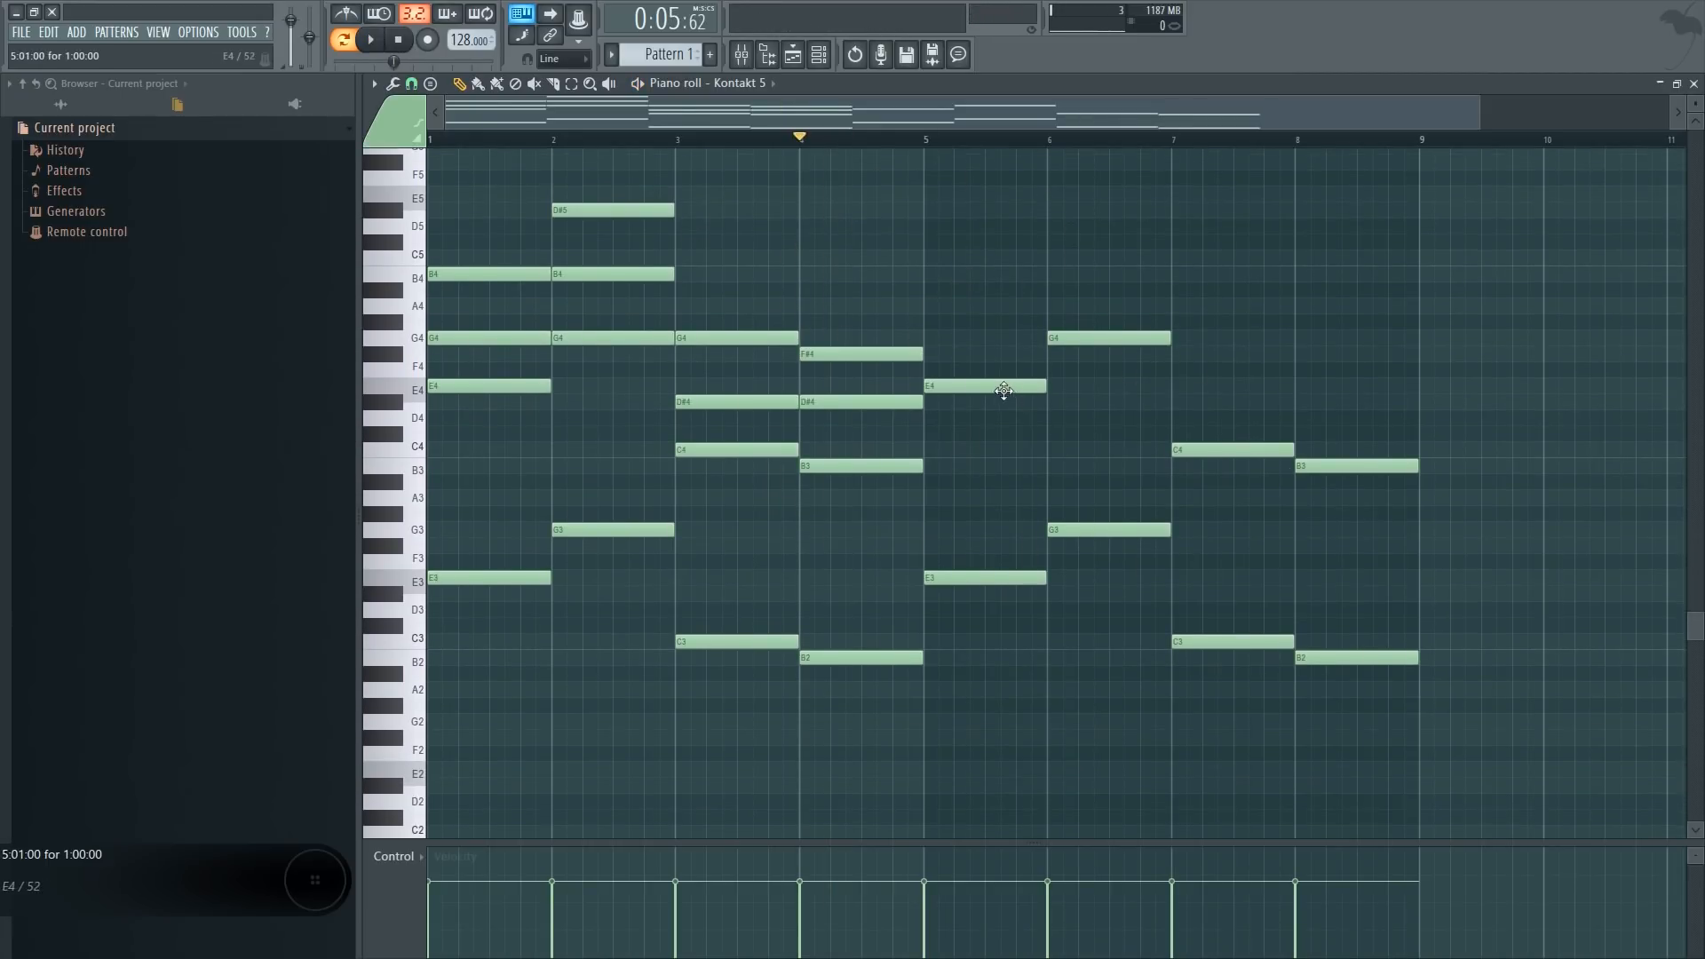
pyautogui.moveTo(1001, 321); pyautogui.dragTo(1007, 304)
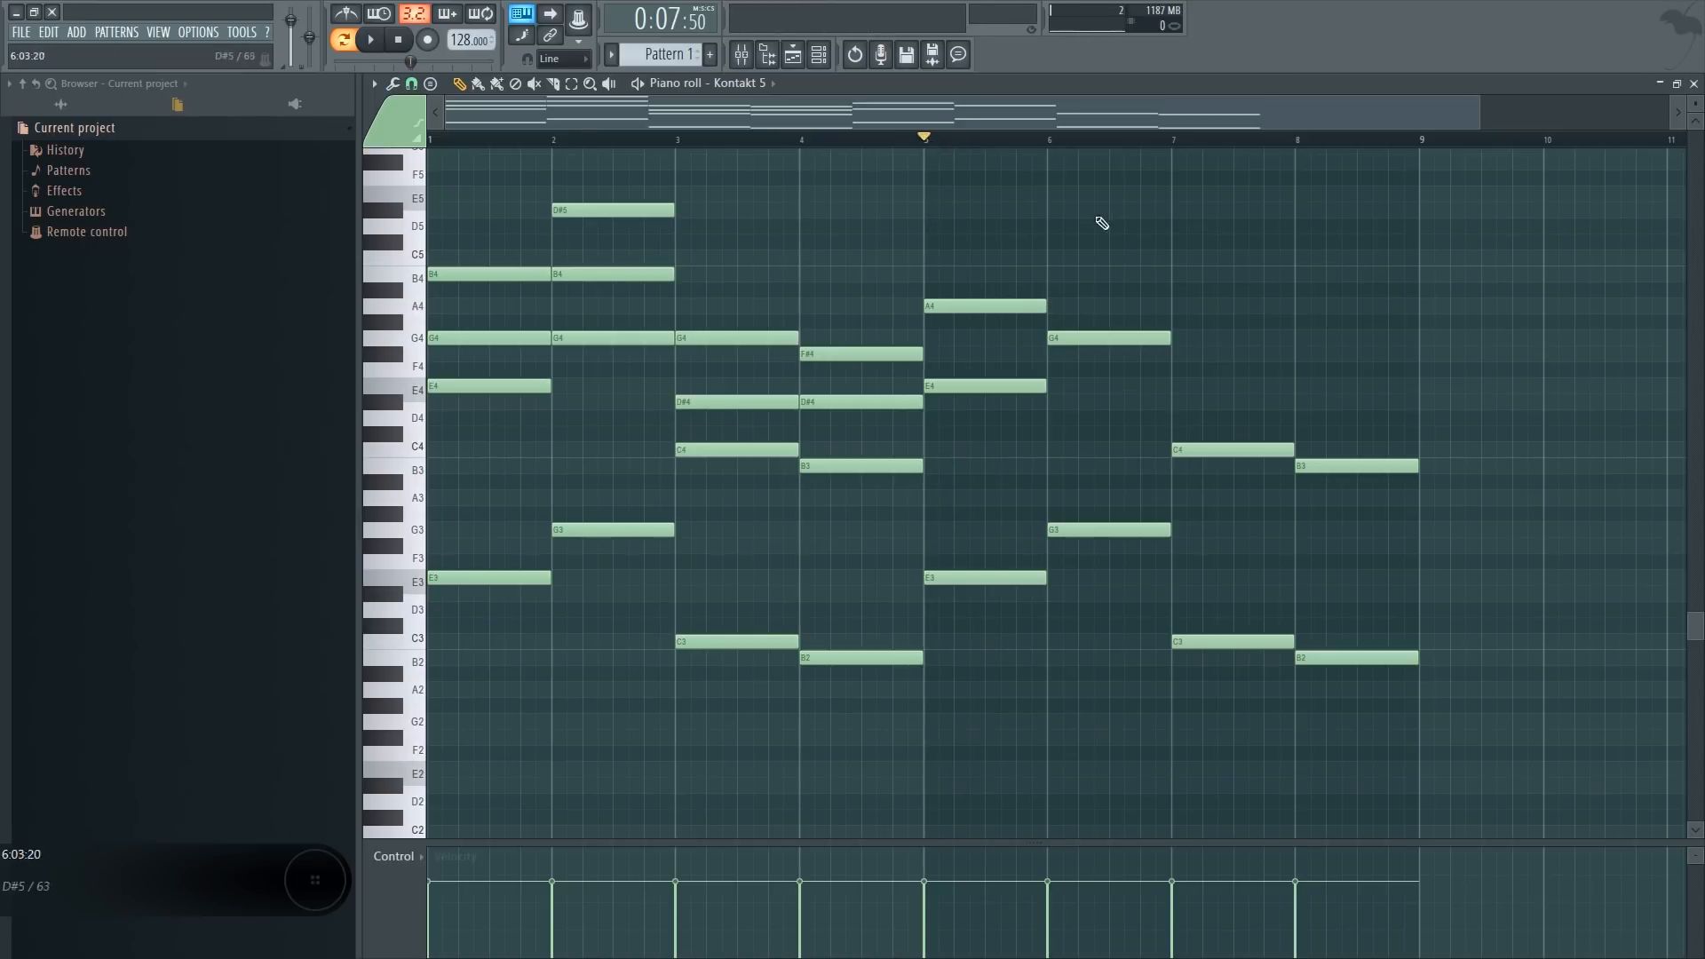
pyautogui.press('space')
pyautogui.press('space')
# Lower the top note of the bar 5 chord to G4 and audition the chord
pyautogui.moveTo(1001, 312); pyautogui.dragTo(984, 341)
pyautogui.press('space')
pyautogui.press('space')
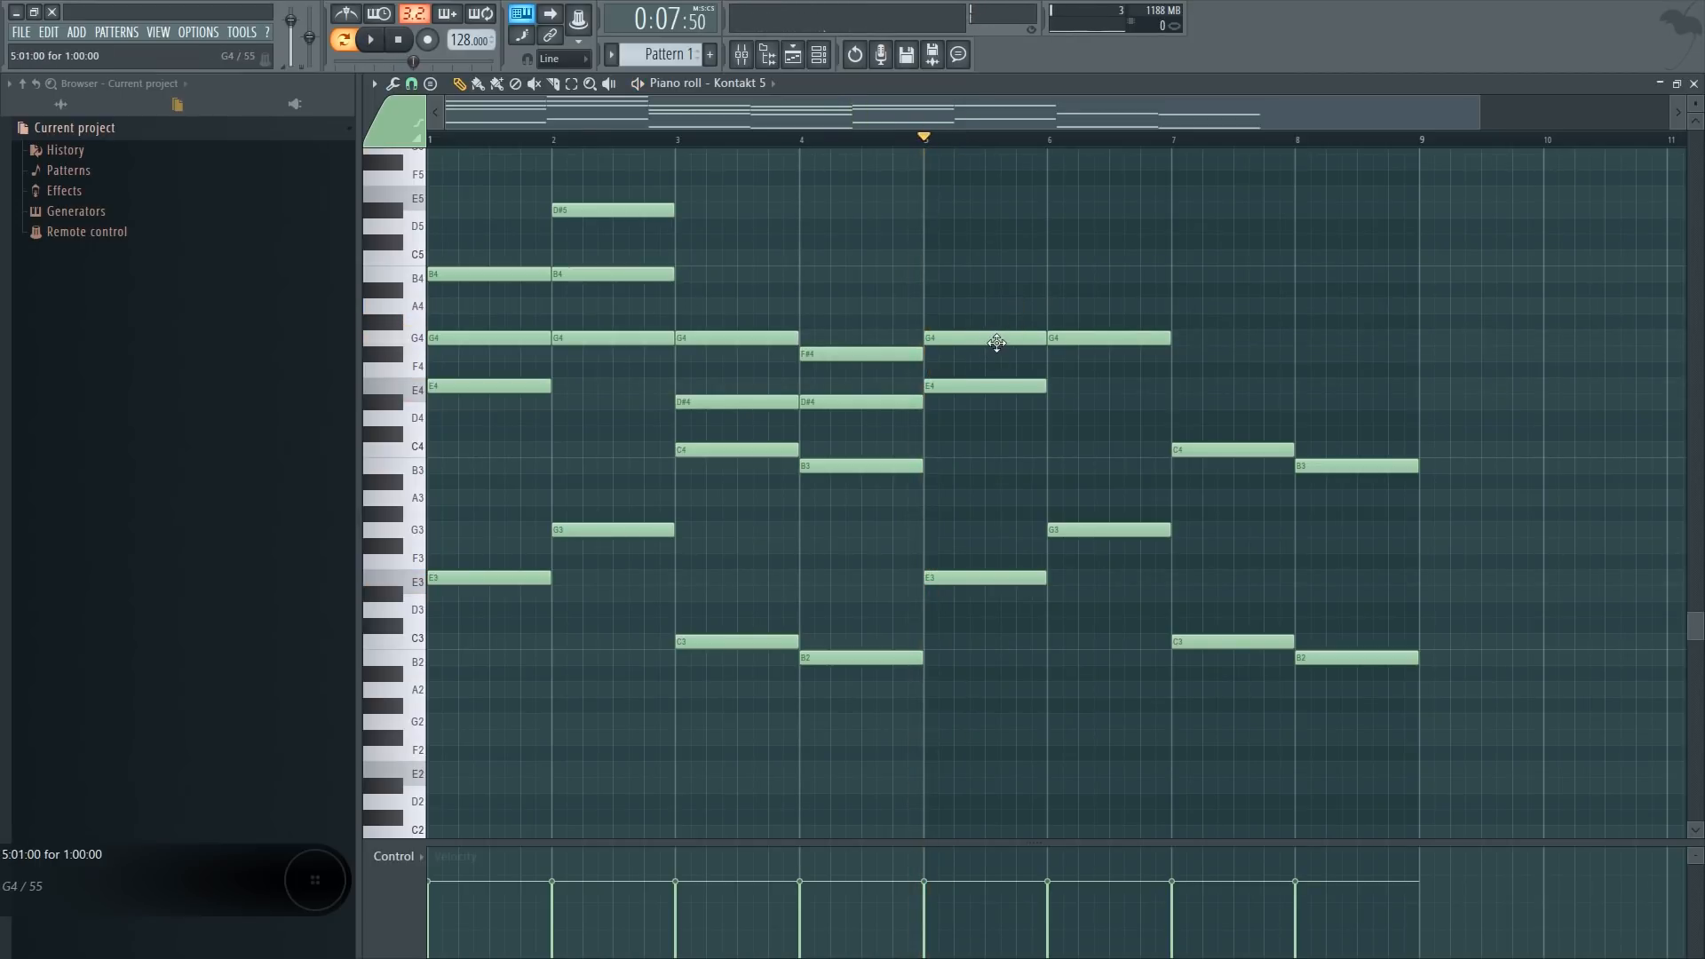
pyautogui.keyDown('alt'); pyautogui.rightClick(982, 465); pyautogui.keyUp('alt')
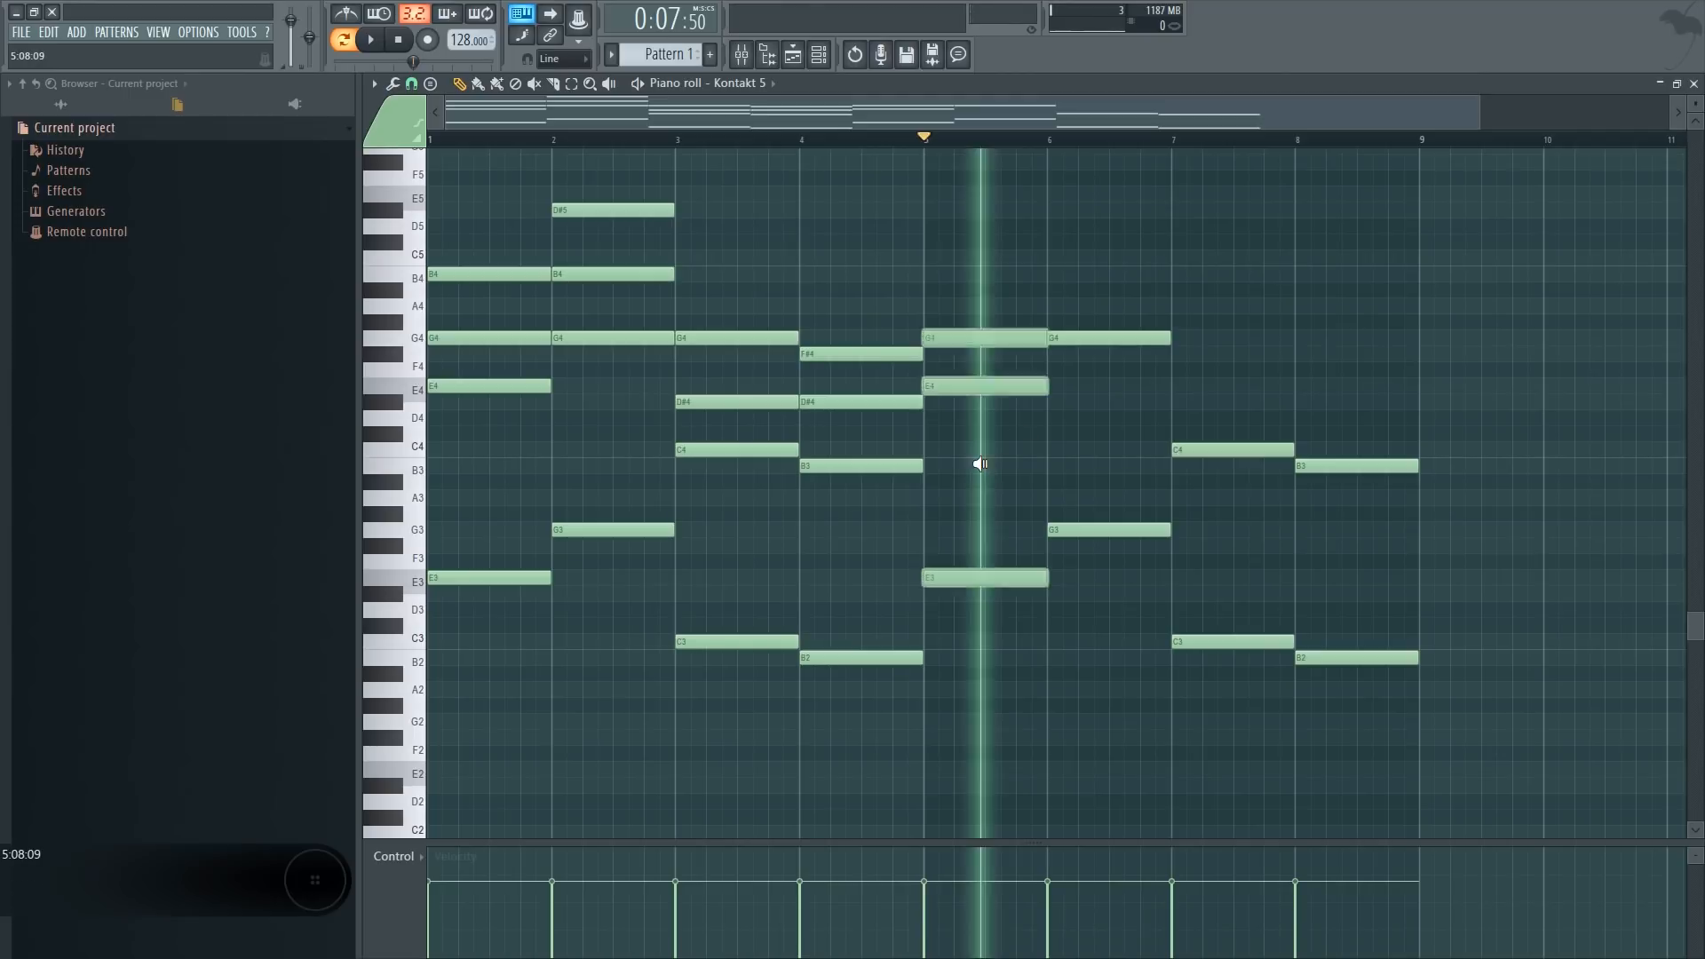
# Raise the top note of the bar 5 chord to B4 and audition the chord
pyautogui.moveTo(983, 339); pyautogui.dragTo(981, 278)
pyautogui.keyDown('alt'); pyautogui.rightClick(982, 354); pyautogui.keyUp('alt')
pyautogui.keyDown('alt'); pyautogui.rightClick(989, 331); pyautogui.keyUp('alt')
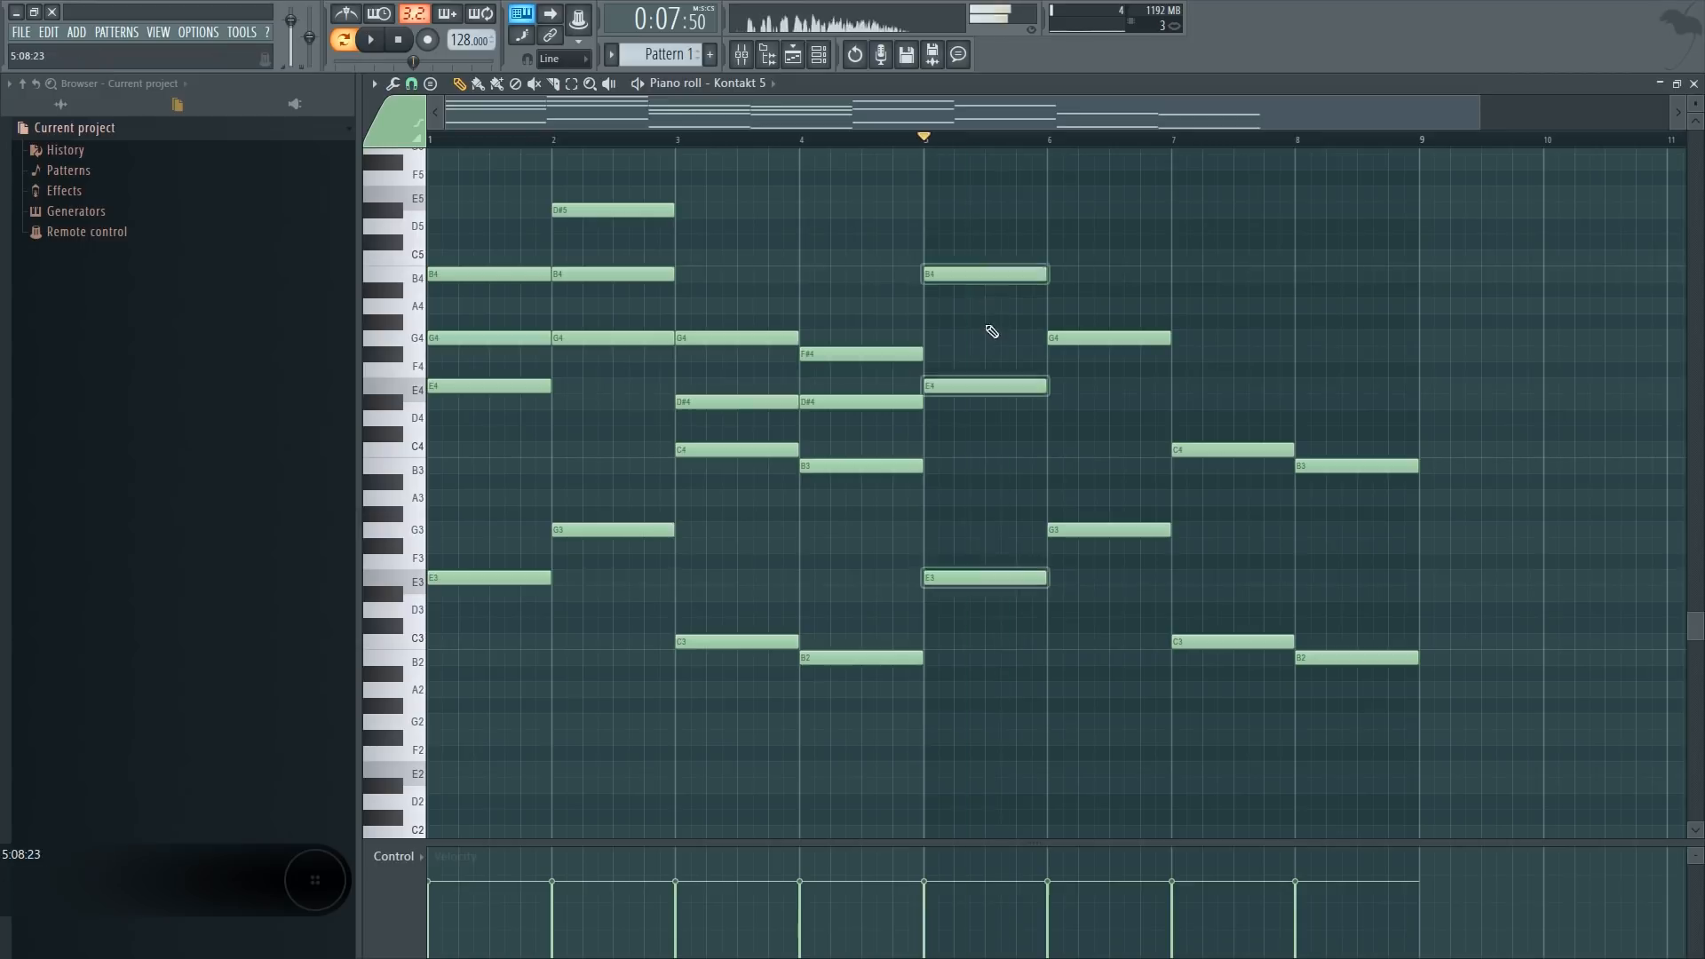
# Add a G4 between the E4 and B4 in bar 5 and audition the chord
pyautogui.click(980, 338)
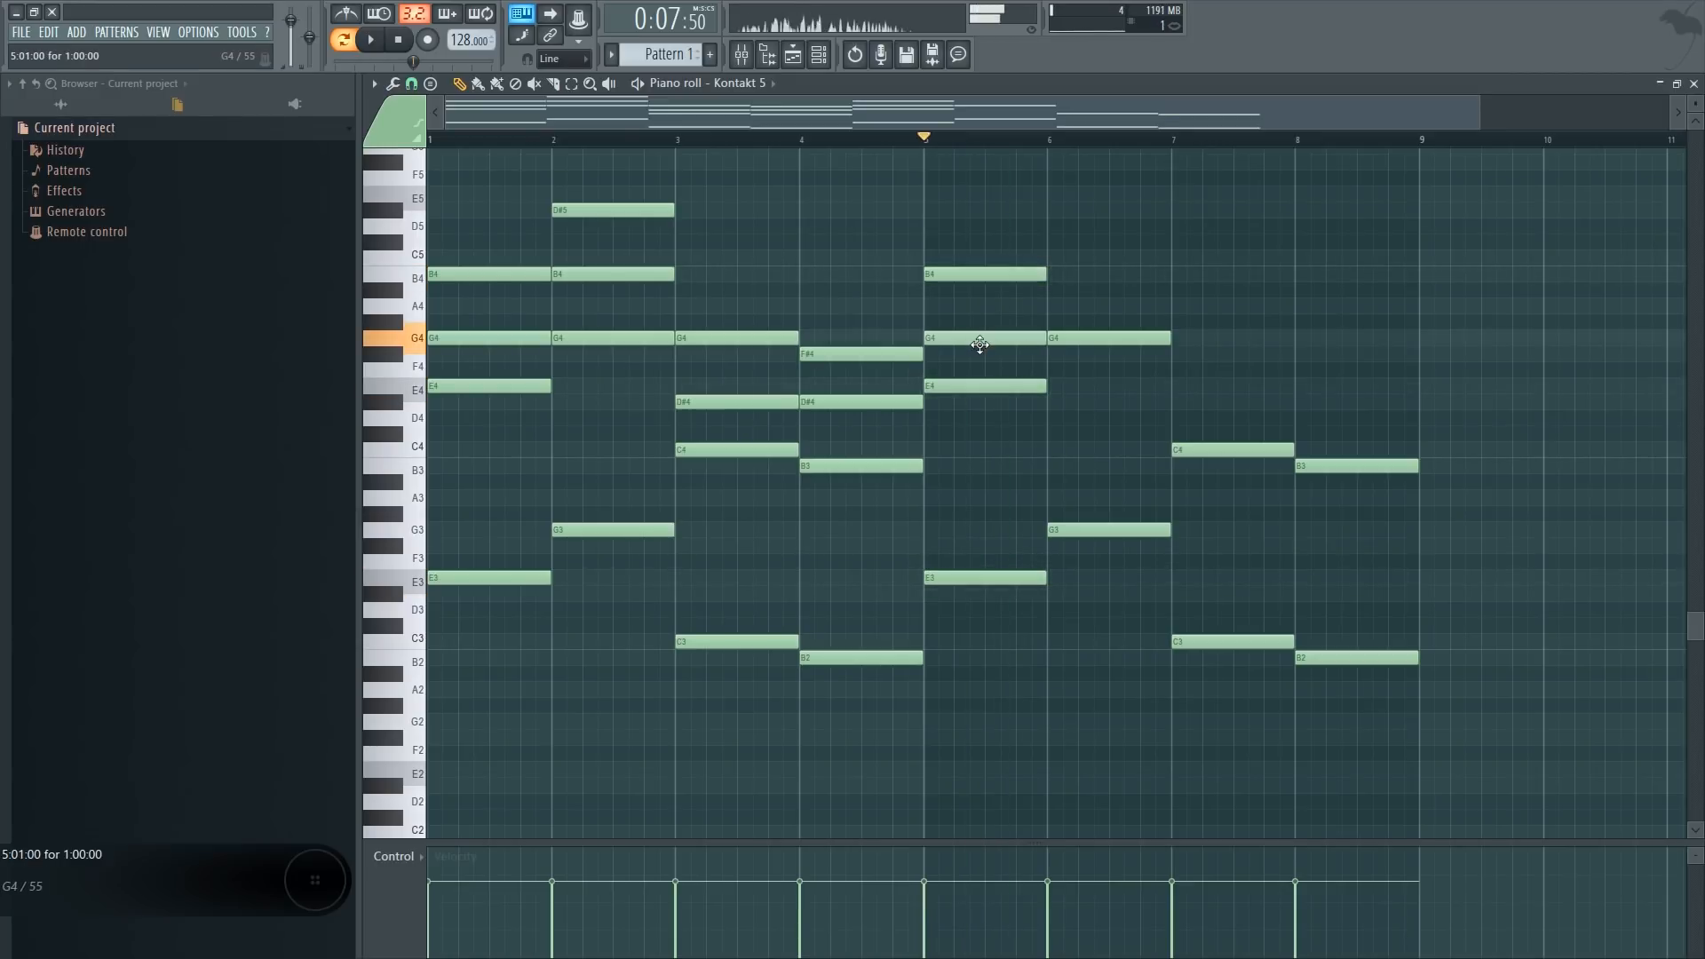
pyautogui.keyDown('alt'); pyautogui.rightClick(989, 372); pyautogui.keyUp('alt')
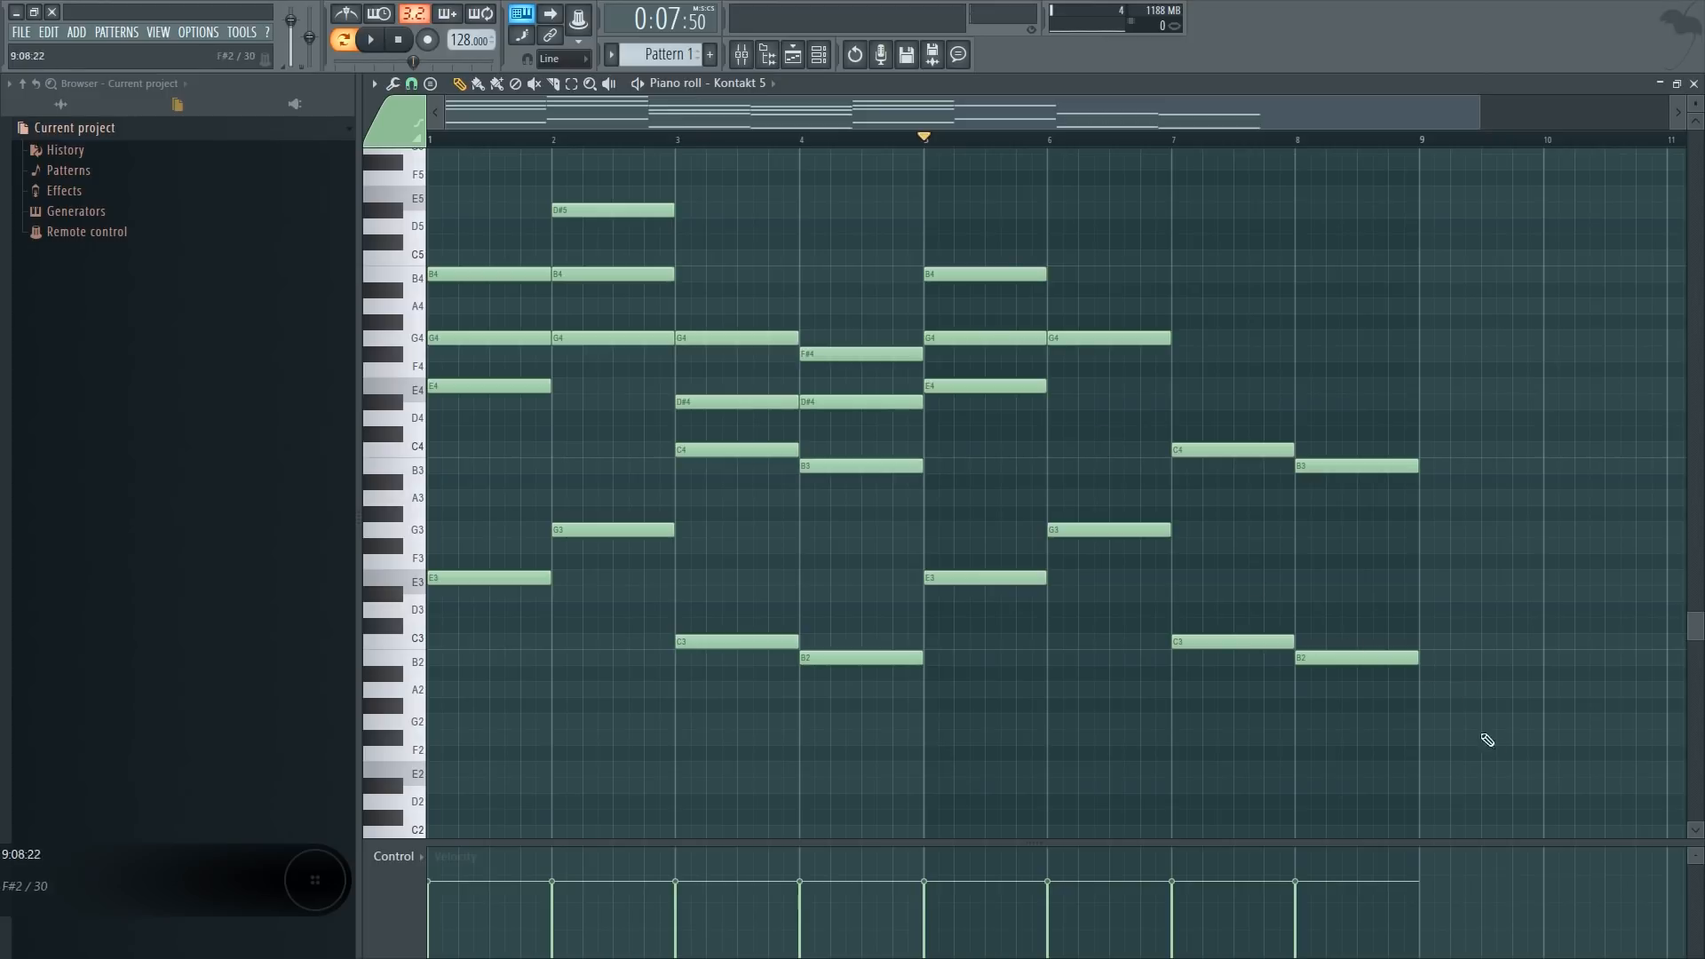
pyautogui.keyDown('ctrl'); pyautogui.moveTo(1503, 758); pyautogui.dragTo(57, 129); pyautogui.keyUp('ctrl')
pyautogui.rightClick(837, 273)
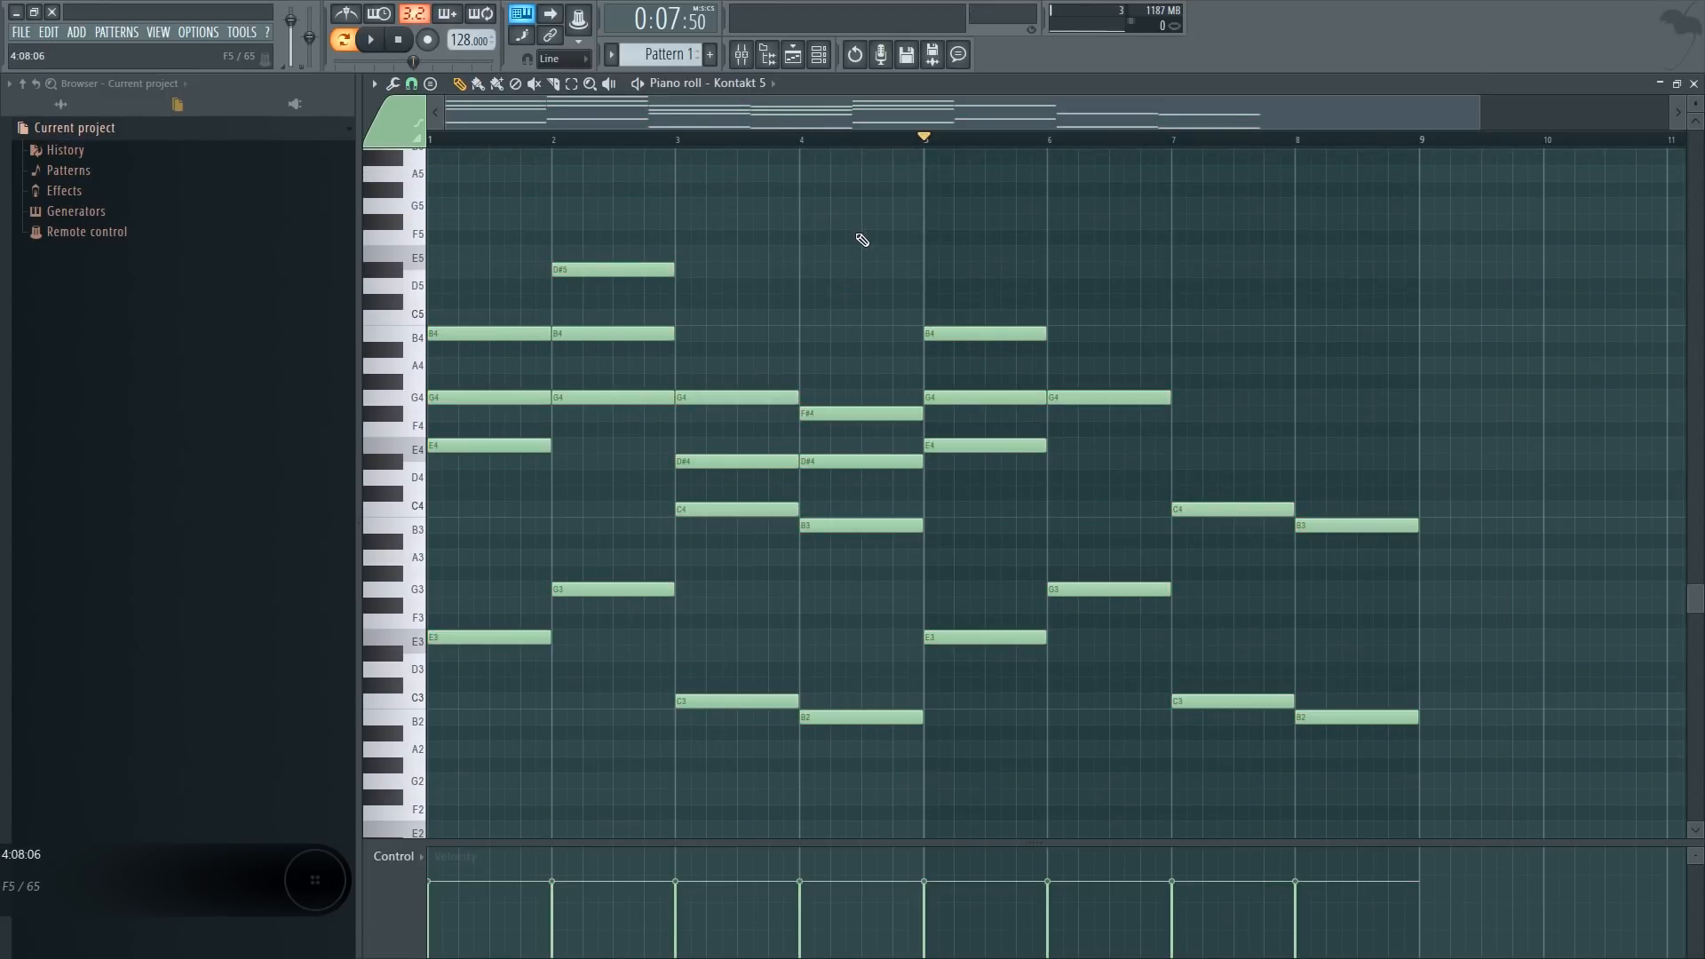
# Step back through the edit history until the earlier four-bar chord progression with its bass notes is restored
pyautogui.hotkey('ctrl', 'alt', 'z')
pyautogui.hotkey('ctrl', 'alt', 'z')
pyautogui.hotkey('ctrl', 'alt', 'z')
pyautogui.hotkey('ctrl', 'alt', 'z')
pyautogui.hotkey('ctrl', 'alt', 'z')
pyautogui.hotkey('ctrl', 'alt', 'z')
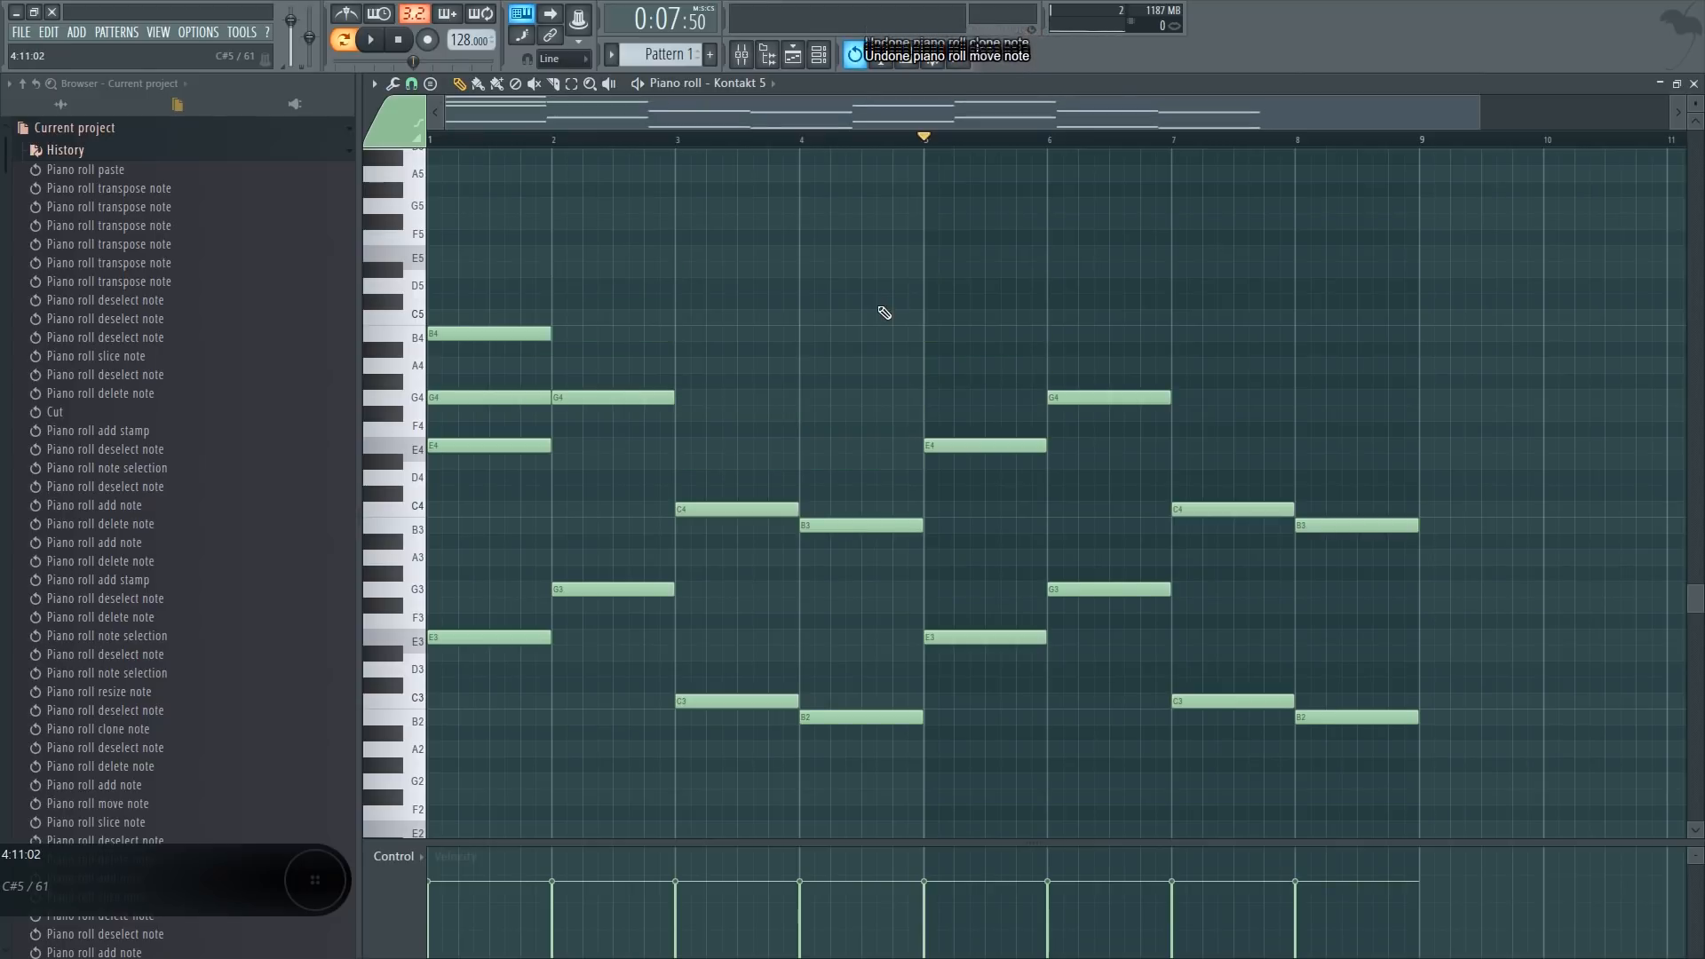
pyautogui.hotkey('ctrl', 'alt', 'z')
pyautogui.hotkey('ctrl', 'alt', 'z')
pyautogui.hotkey('ctrl', 'alt', 'z')
pyautogui.hotkey('ctrl', 'alt', 'z')
pyautogui.hotkey('ctrl', 'alt', 'z')
pyautogui.hotkey('ctrl', 'alt', 'z')
pyautogui.hotkey('ctrl', 'alt', 'z')
pyautogui.hotkey('ctrl', 'alt', 'z')
pyautogui.hotkey('ctrl', 'alt', 'z')
pyautogui.hotkey('ctrl', 'alt', 'z')
pyautogui.hotkey('ctrl', 'alt', 'z')
pyautogui.hotkey('ctrl', 'alt', 'z')
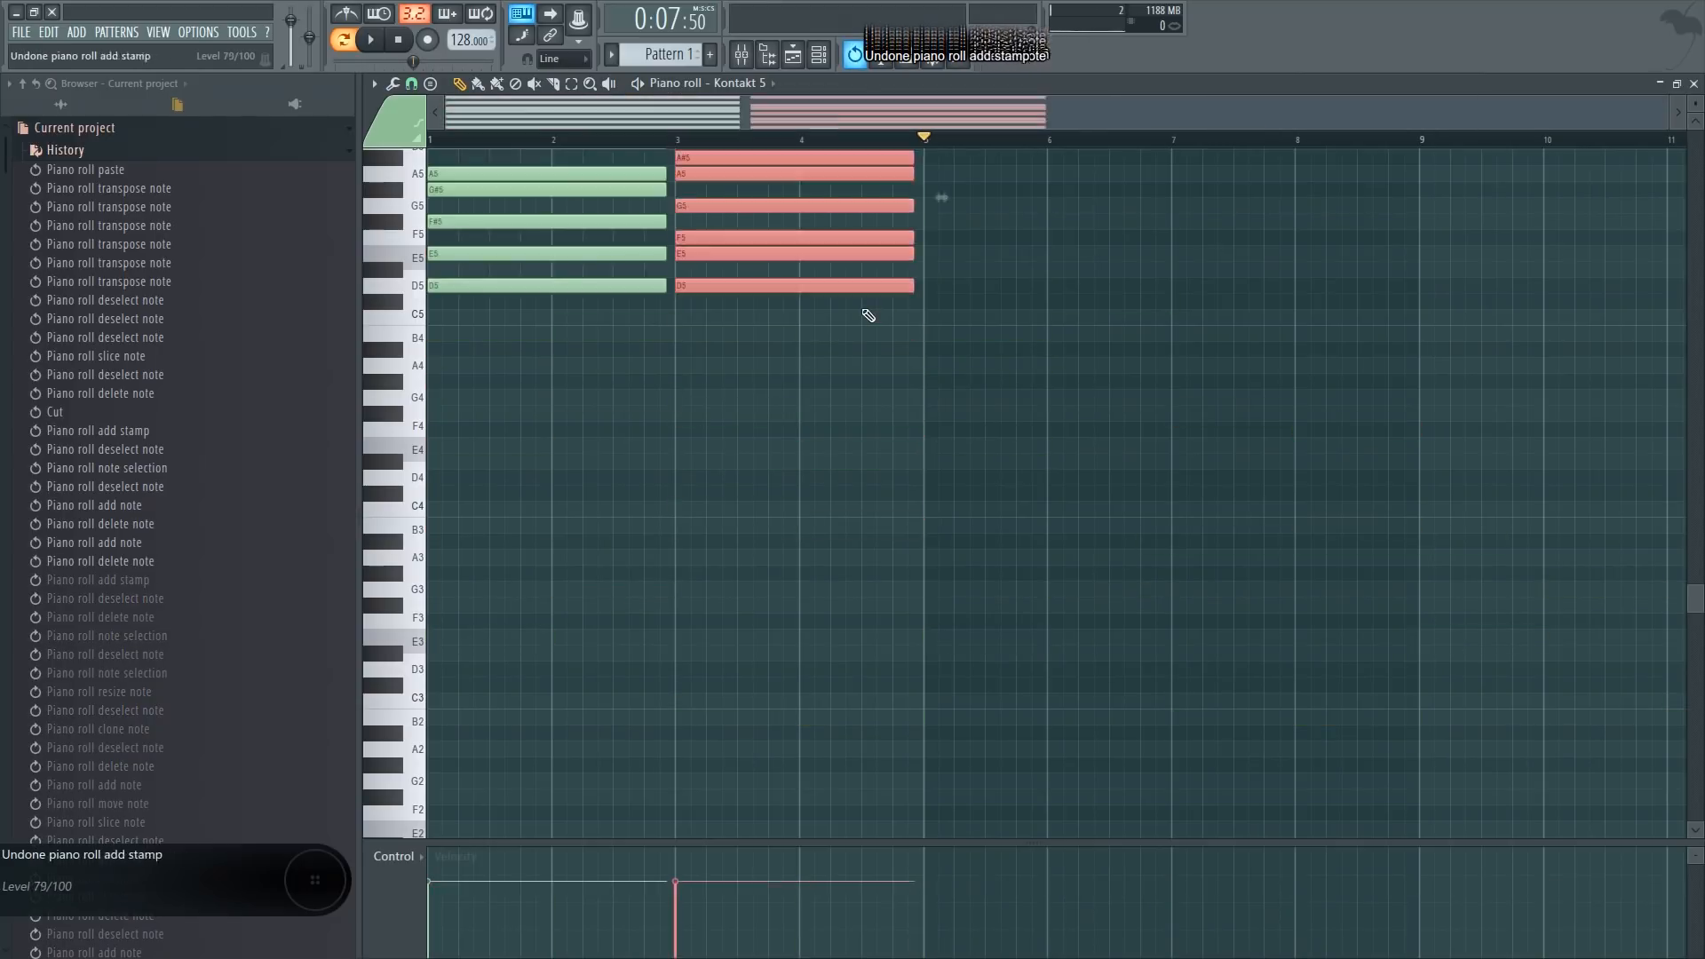
pyautogui.hotkey('ctrl', 'alt', 'z')
pyautogui.hotkey('ctrl', 'alt', 'z')
pyautogui.hotkey('ctrl', 'alt', 'z')
pyautogui.hotkey('ctrl', 'alt', 'z')
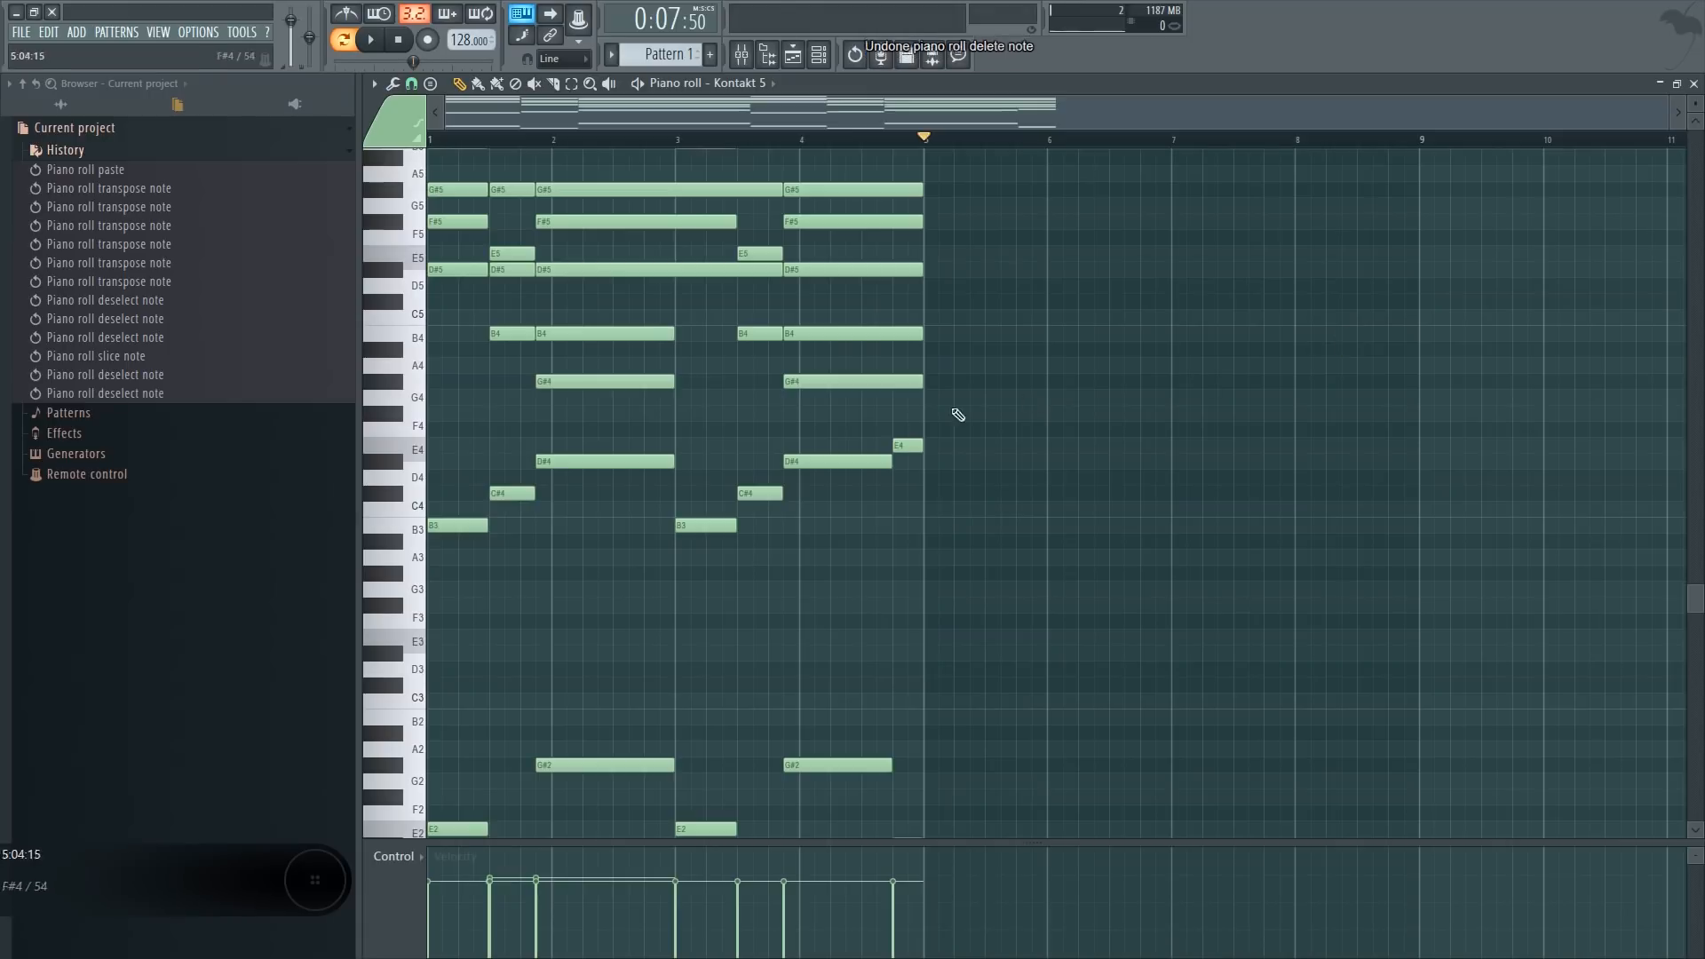
# Play the restored chord progression, open the channel rack and stop playback
pyautogui.scroll(3, 1415, 476)
pyautogui.press('space')
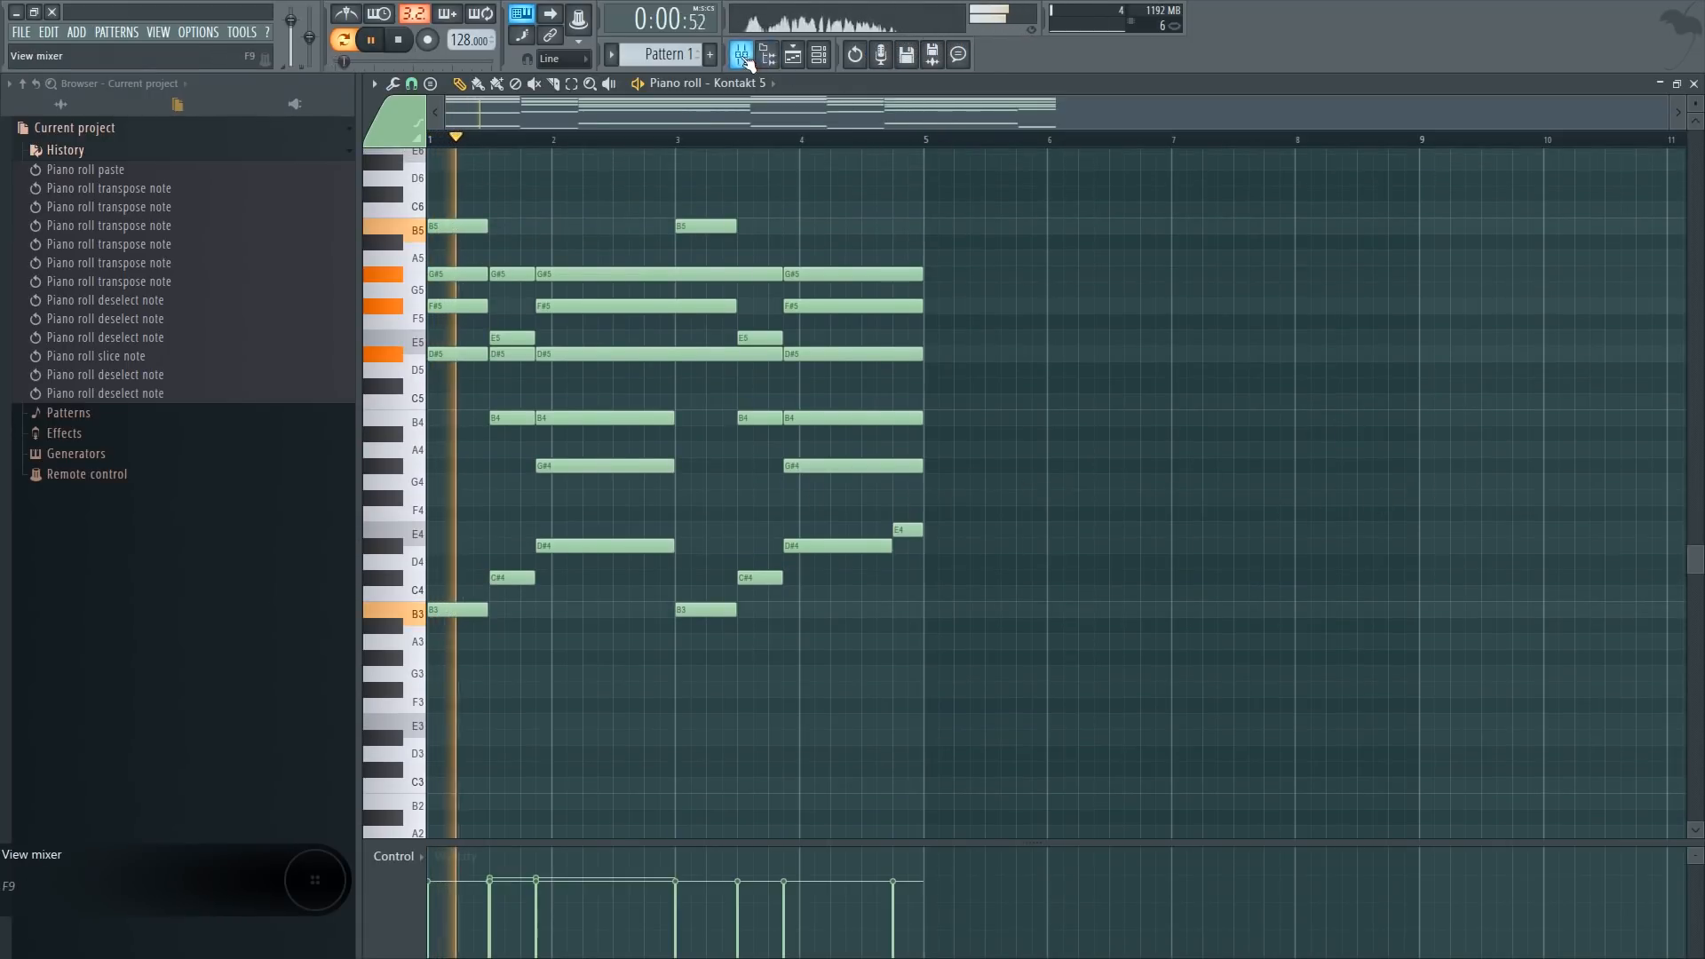
pyautogui.scroll(-3, 799, 210)
pyautogui.click(799, 60)
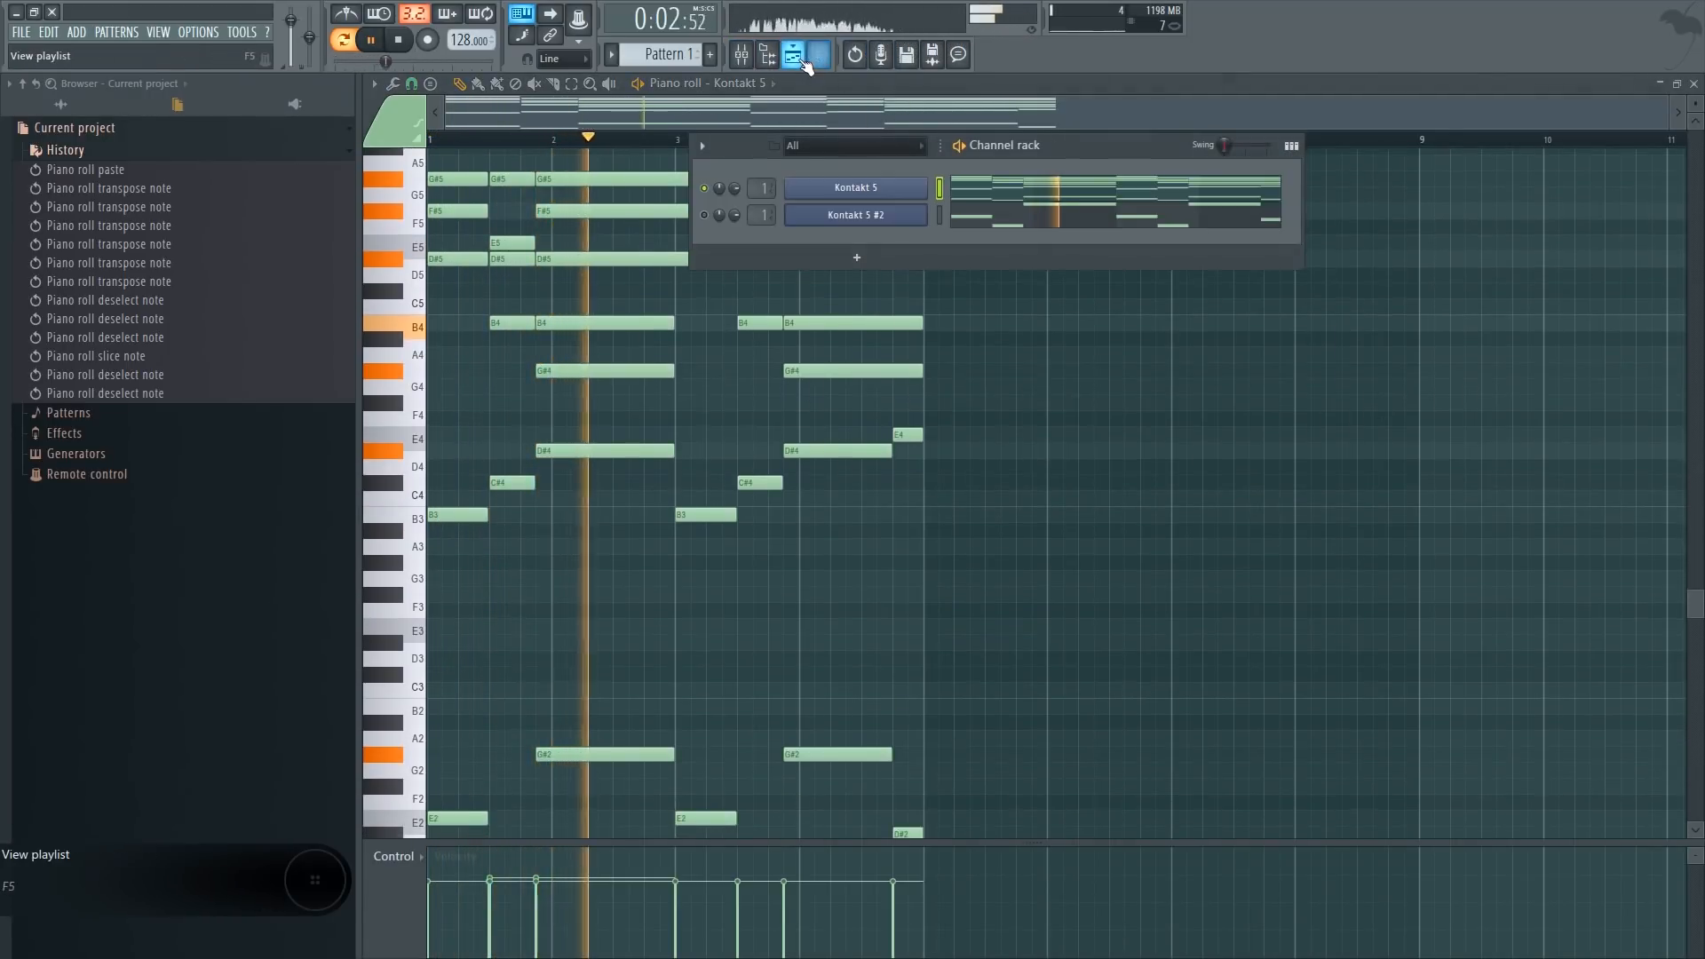
pyautogui.press('space')
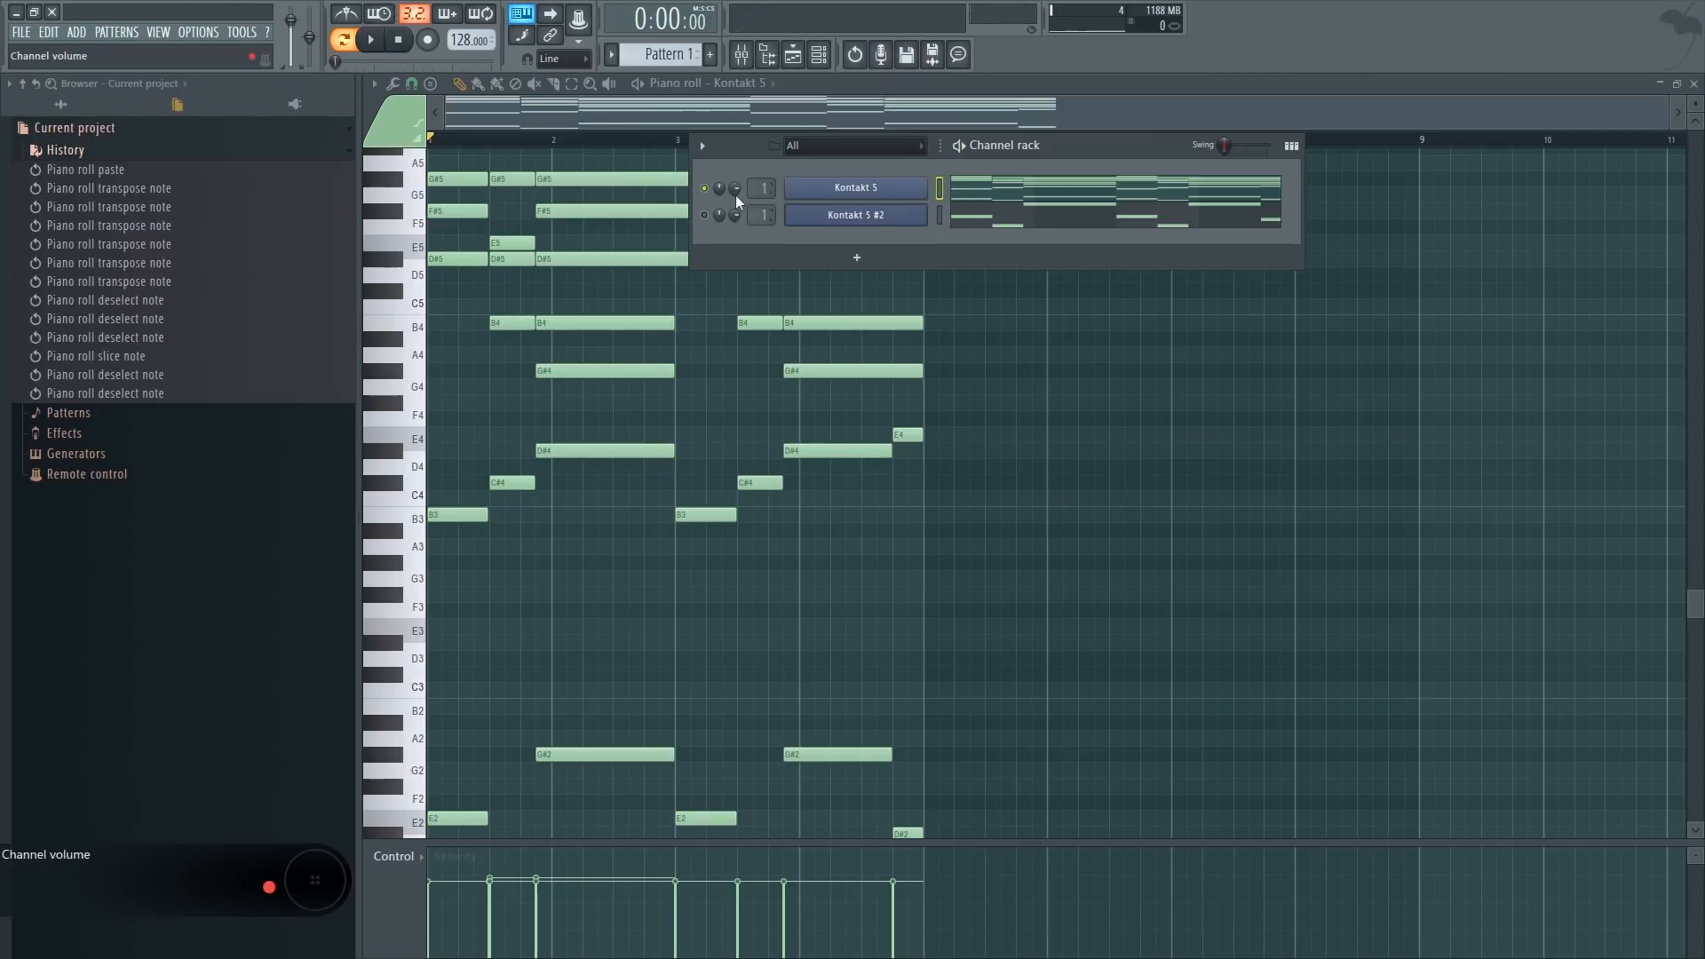
# Try toggling the mute state of the Kontakt 5 and Kontakt 5 #2 channels
pyautogui.click(707, 188)
pyautogui.click(707, 215)
pyautogui.click(707, 216)
pyautogui.click(708, 185)
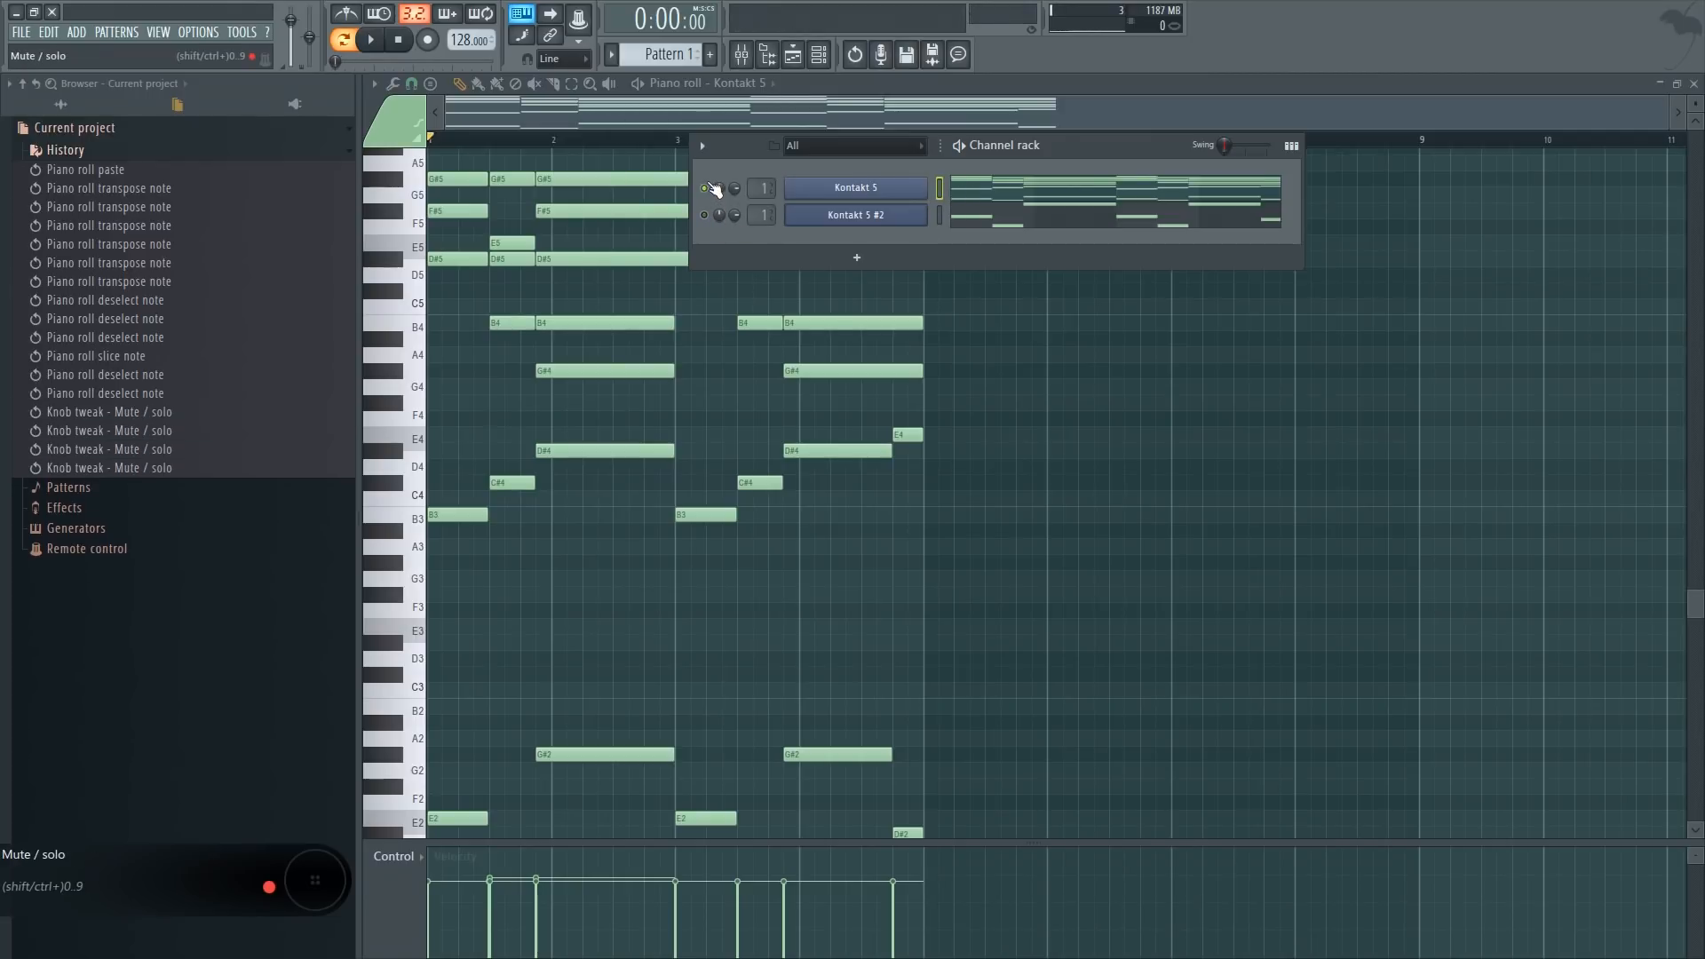
# Cut the notes of the Kontakt 5 #2 channel in the channel rack and reopen the Kontakt 5 piano roll
pyautogui.click(1004, 187)
pyautogui.click(1004, 187)
pyautogui.scroll(-2, 1168, 393)
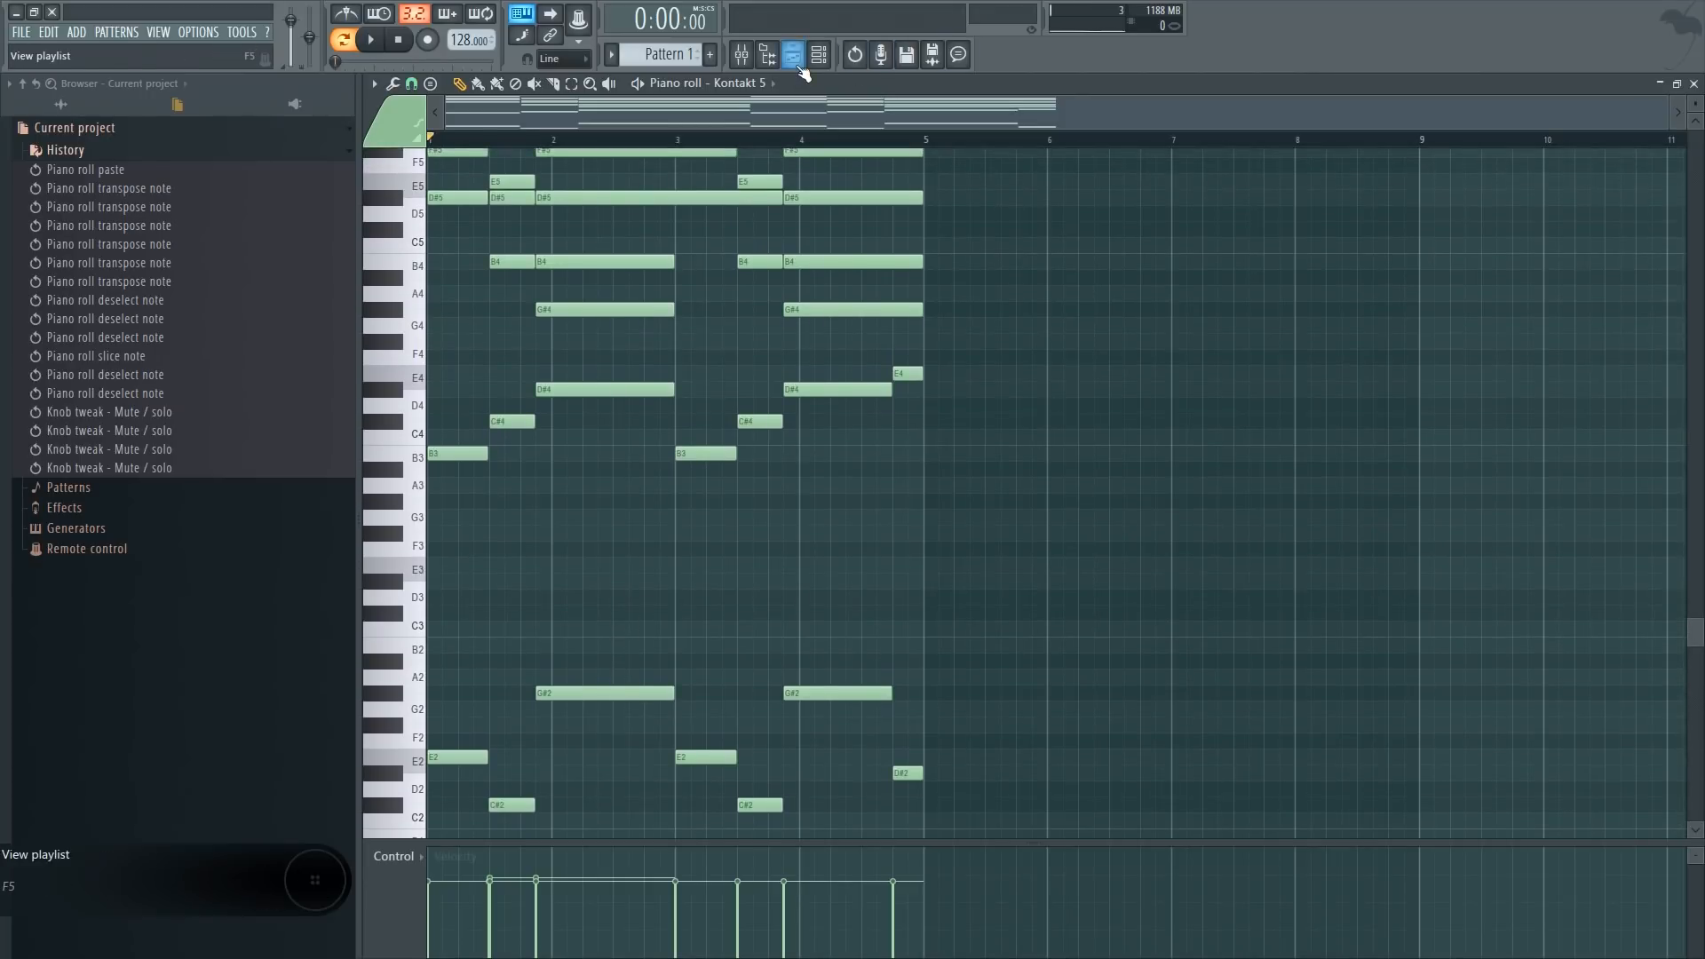
pyautogui.click(793, 55)
pyautogui.click(818, 54)
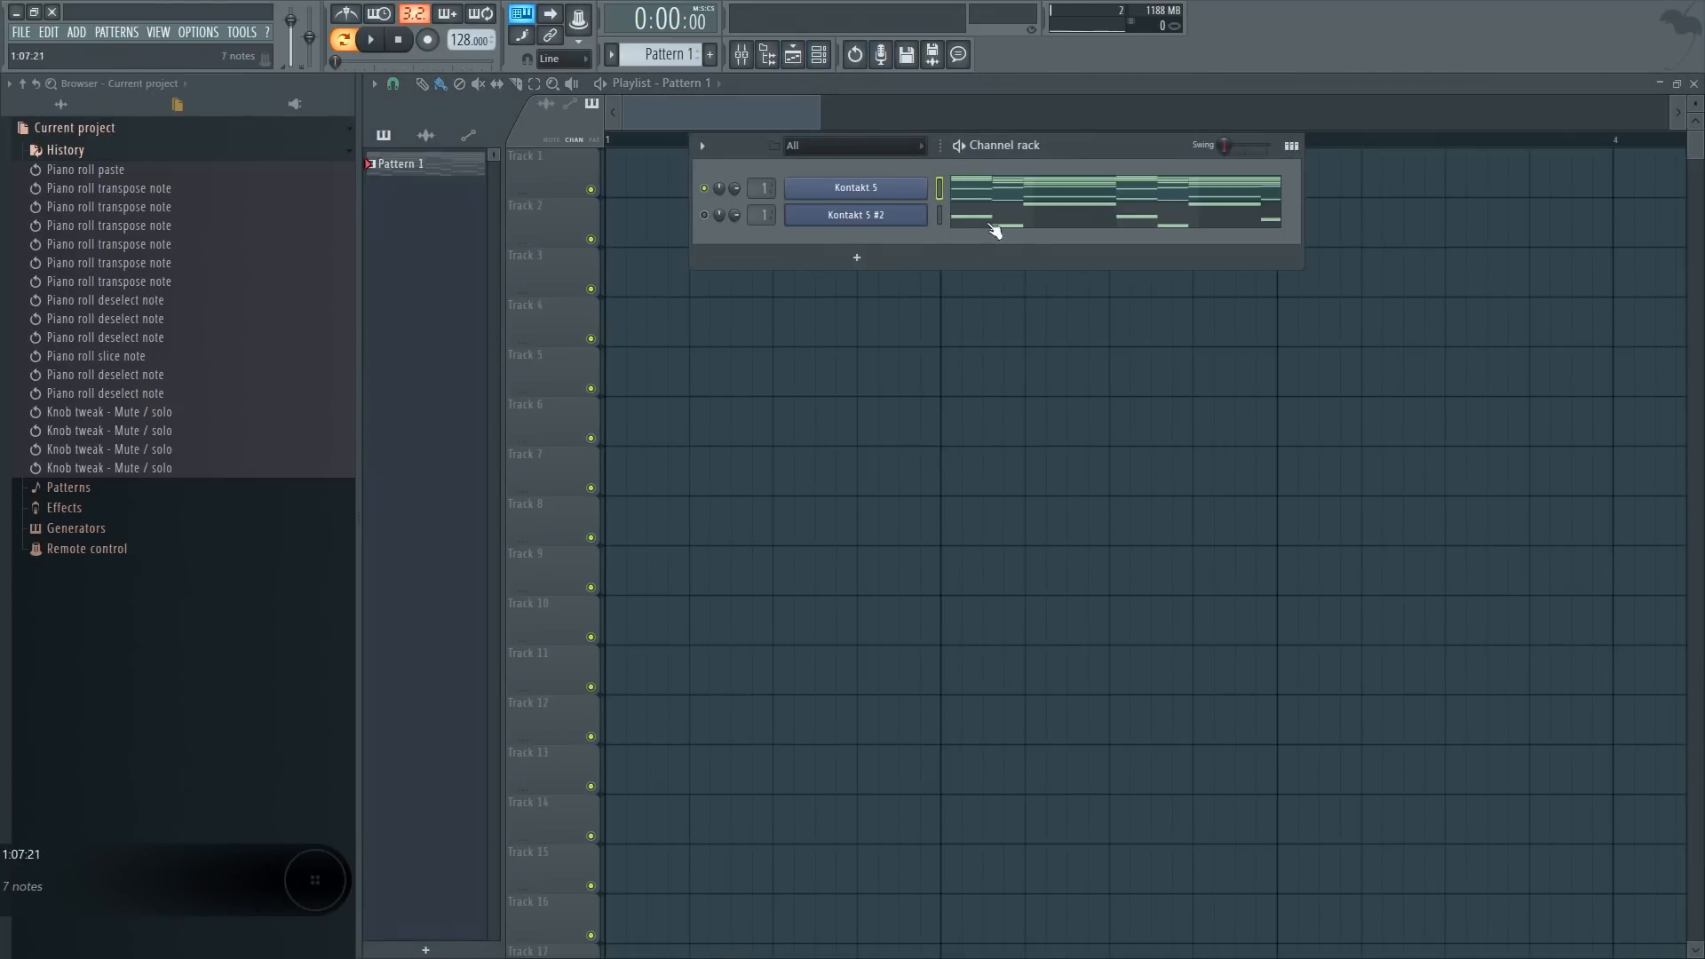
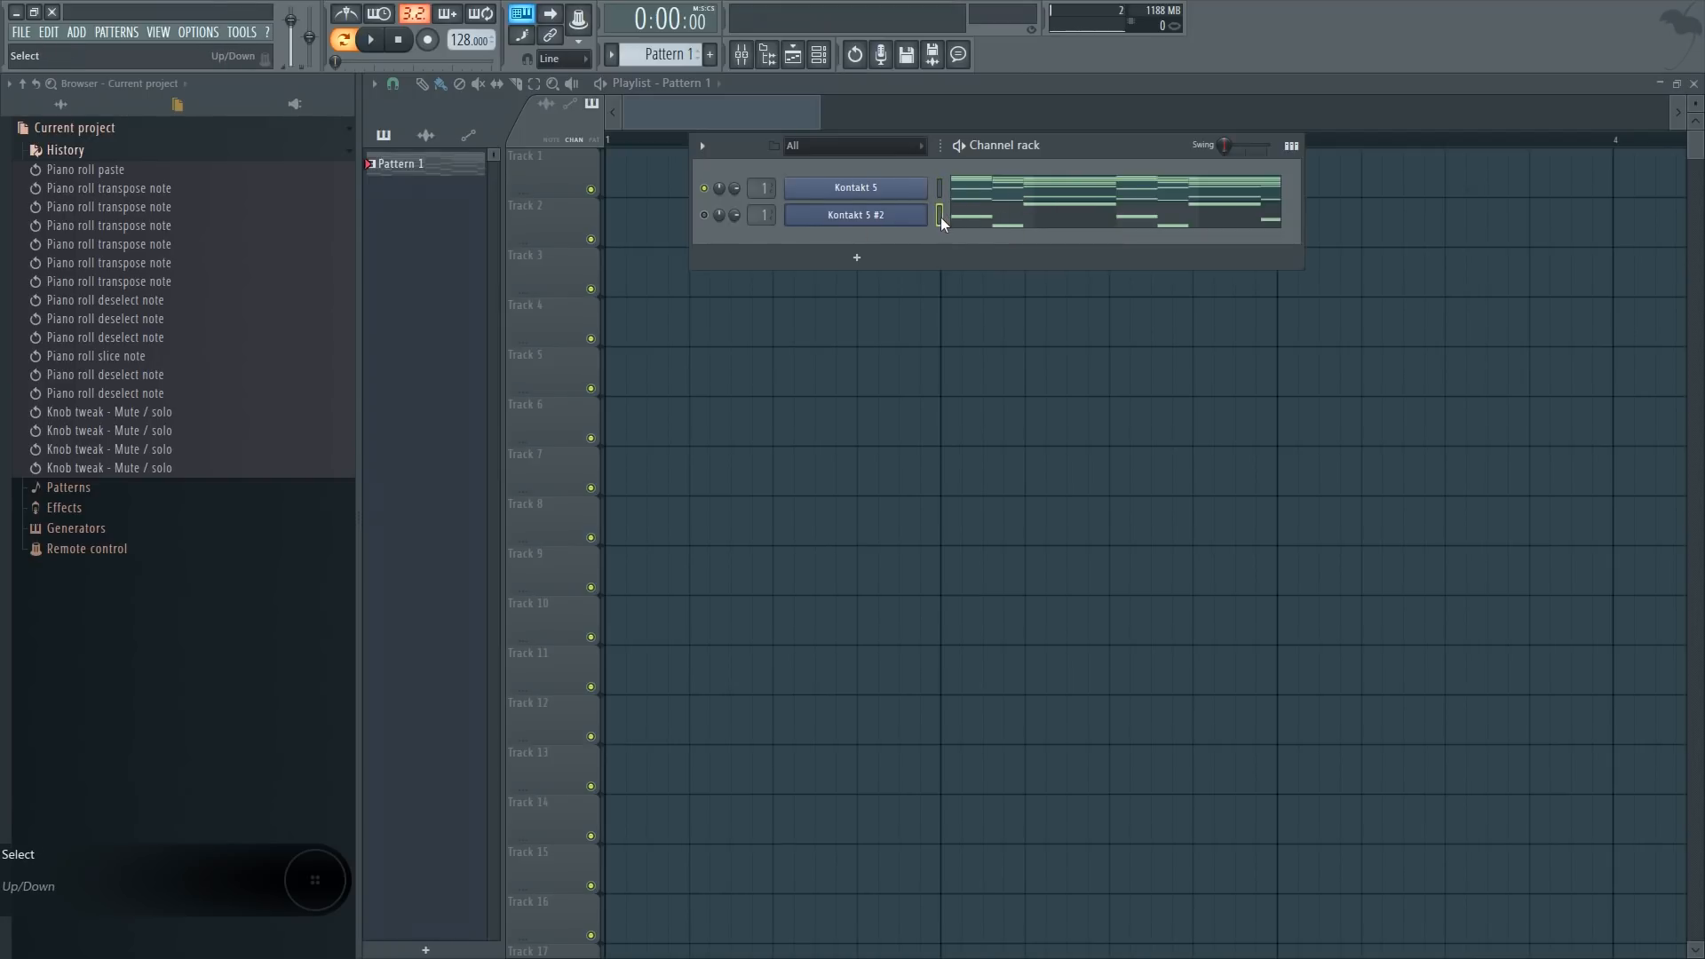
pyautogui.hotkey('ctrl', 'x')
pyautogui.click(1007, 198)
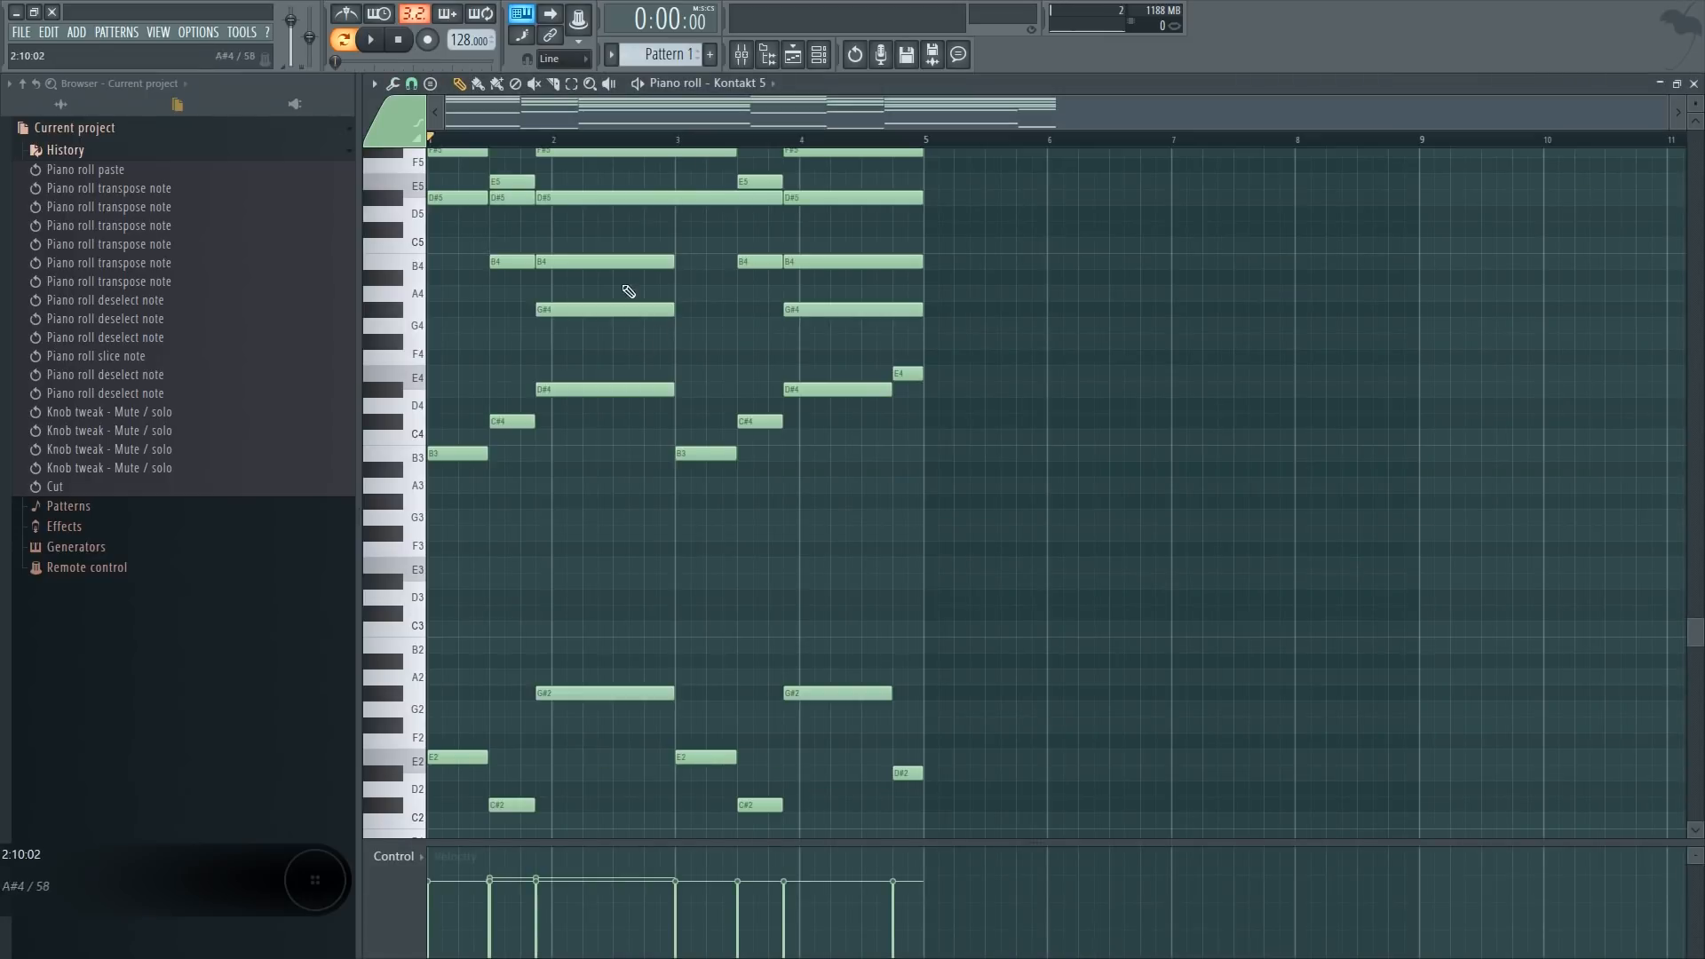
# Look over the Kontakt 5 chords and open the piano roll of the Kontakt 5 #2 channel
pyautogui.scroll(3, 720, 381)
pyautogui.scroll(-2, 692, 430)
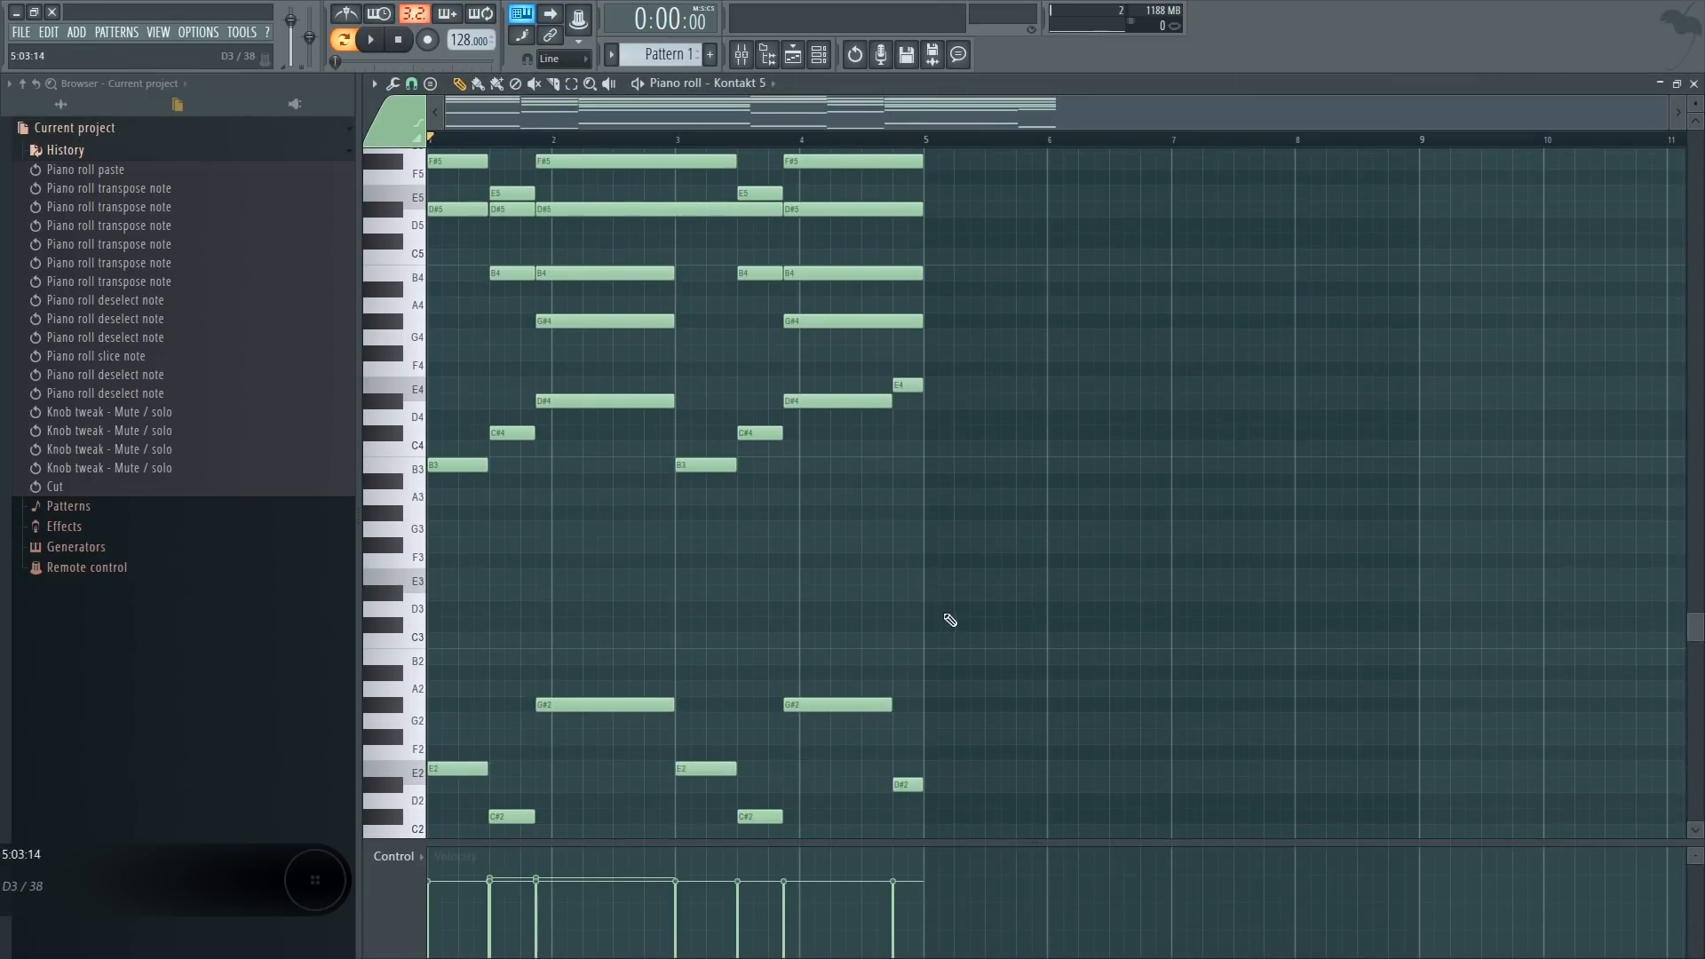
pyautogui.scroll(-6, 673, 574)
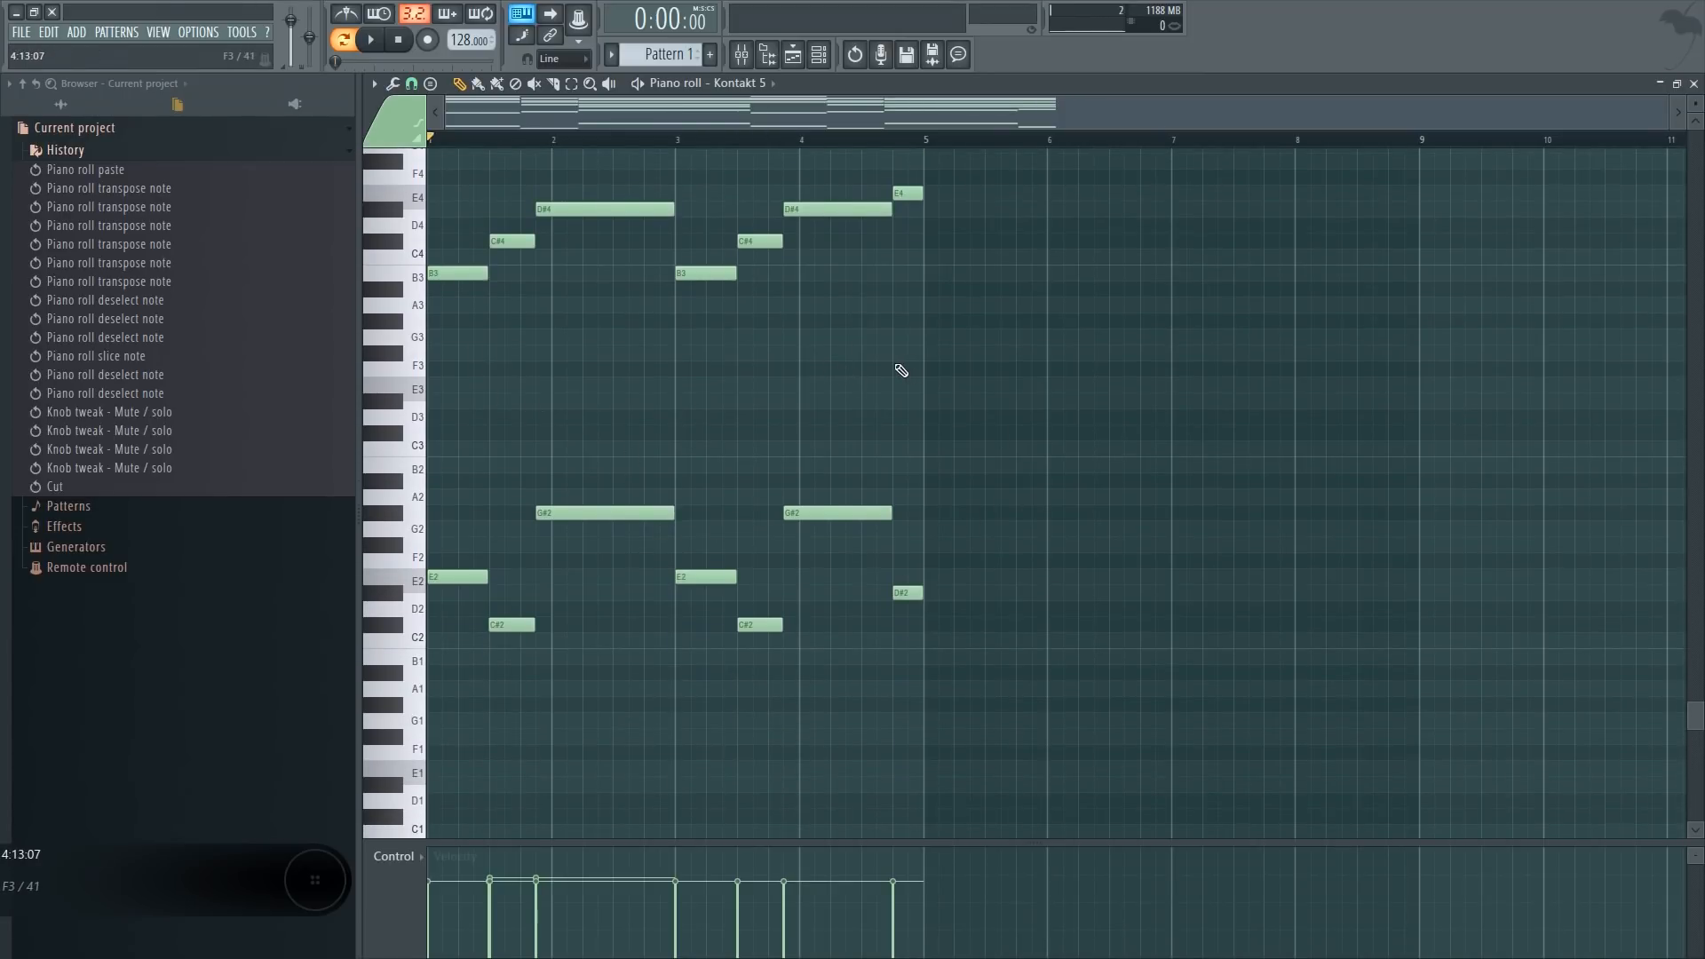
pyautogui.scroll(7, 670, 374)
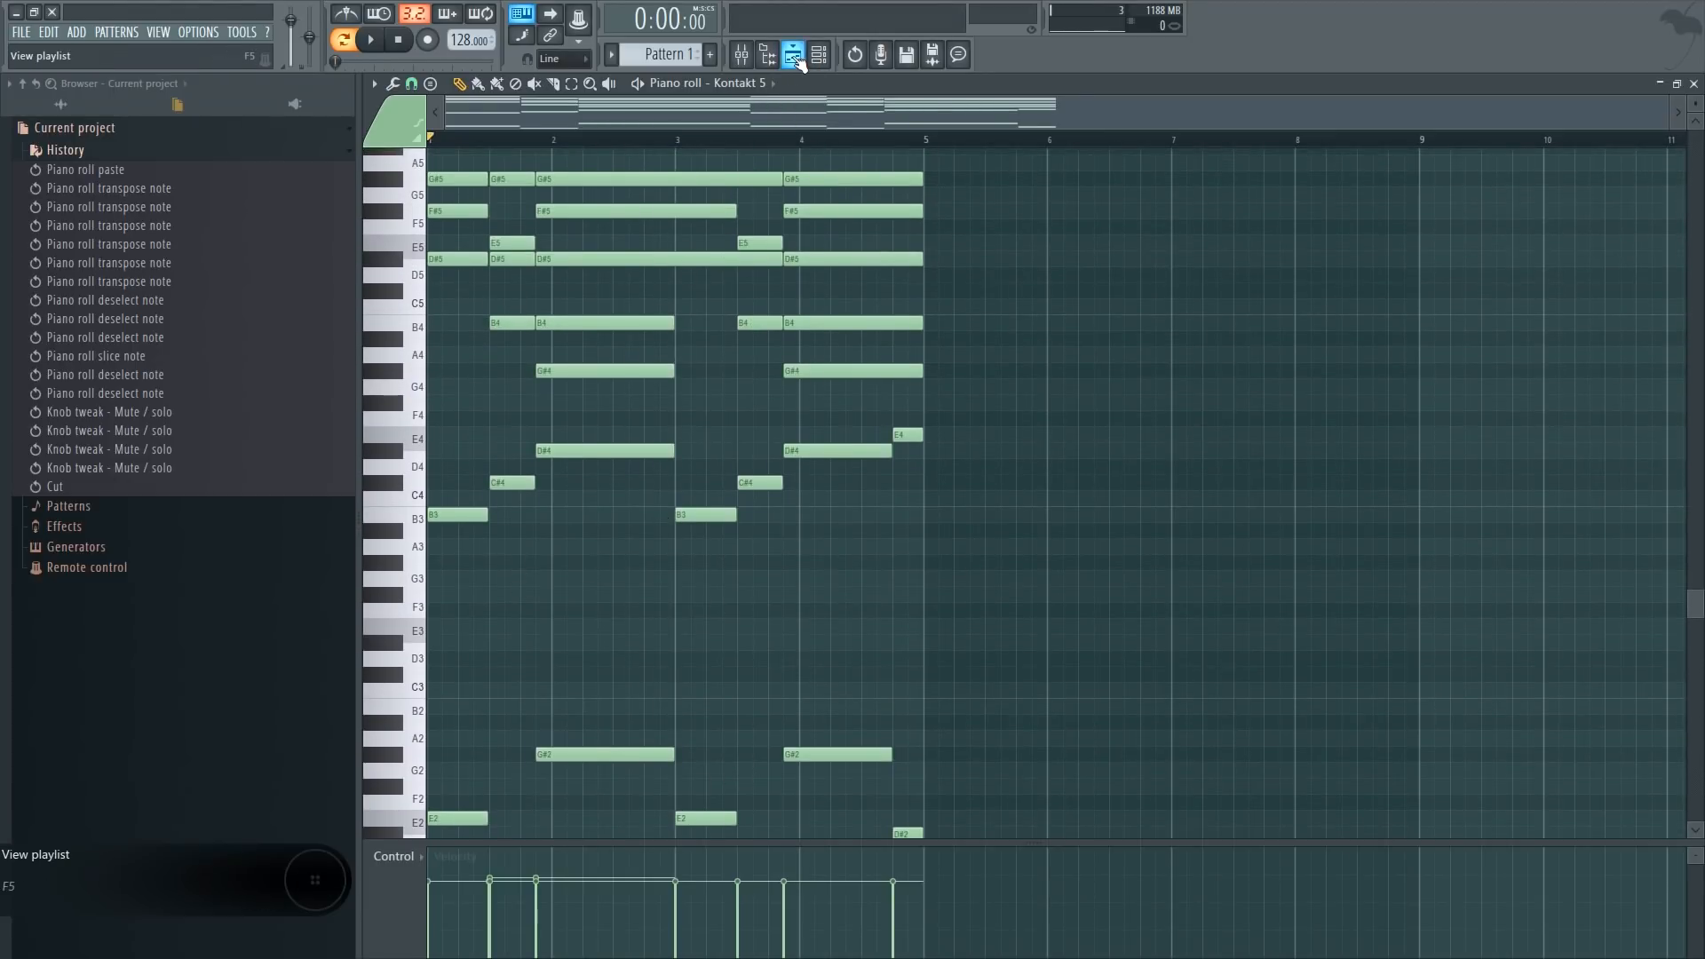
pyautogui.click(793, 56)
pyautogui.click(793, 56)
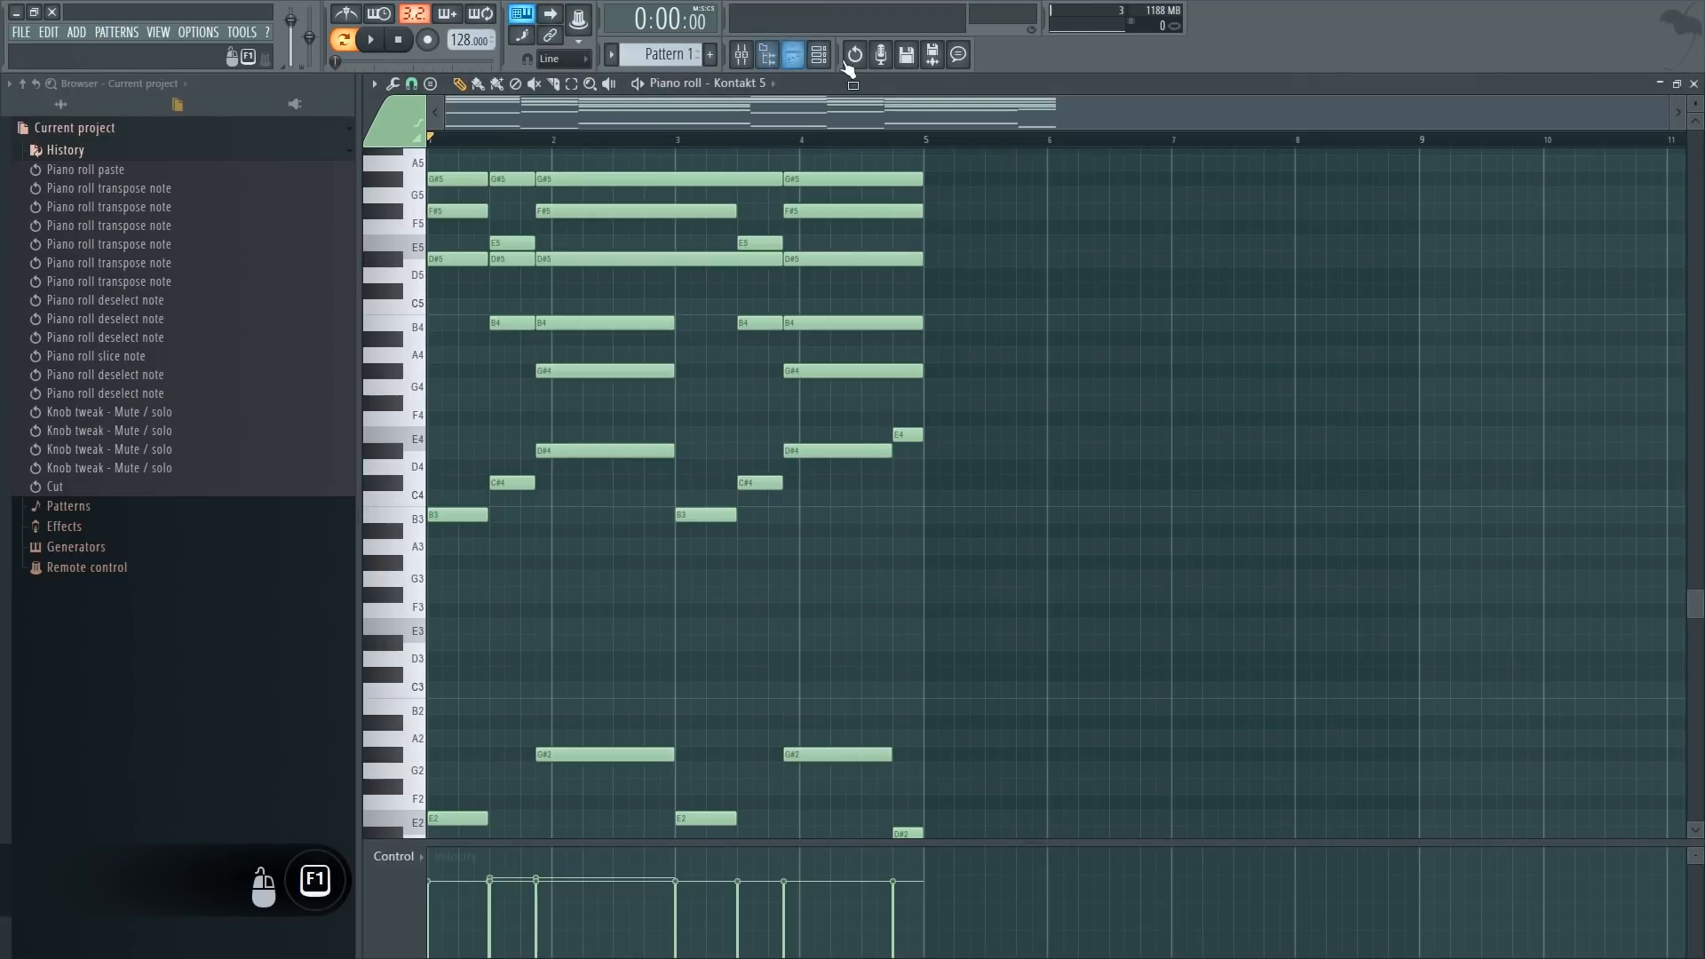
pyautogui.click(819, 56)
pyautogui.click(990, 230)
pyautogui.scroll(3, 918, 590)
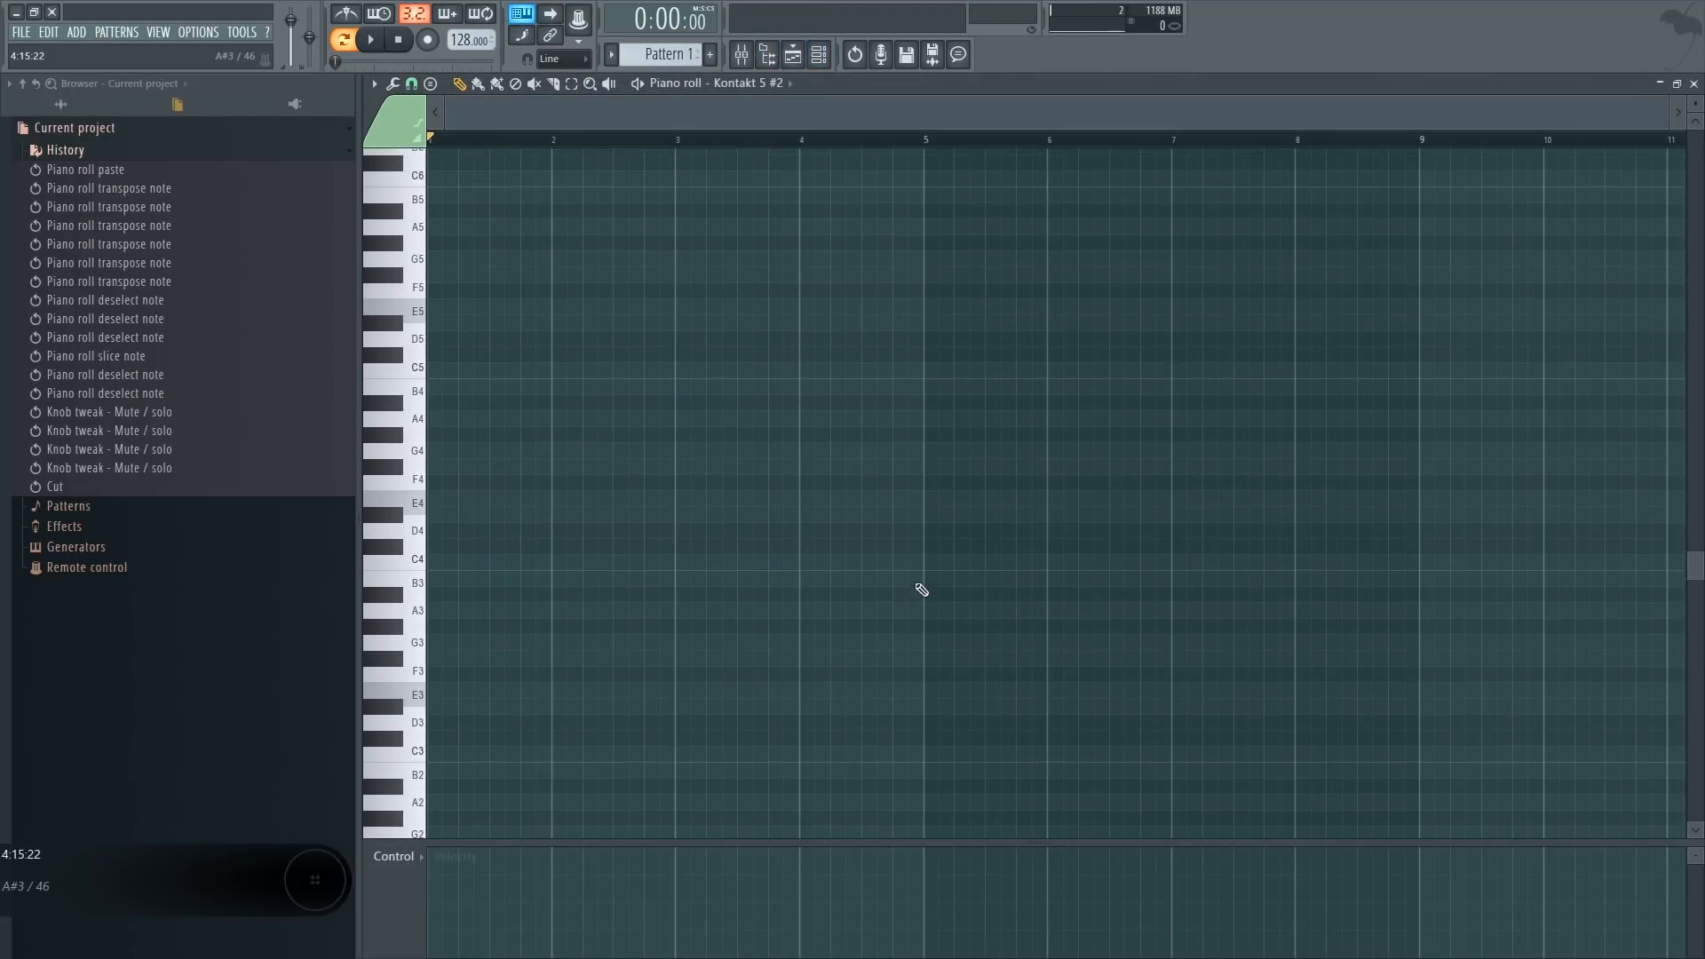
# Turn on ghost notes in the Kontakt 5 #2 piano roll and look over the chords of the other channel
pyautogui.hotkey('alt', 'v')
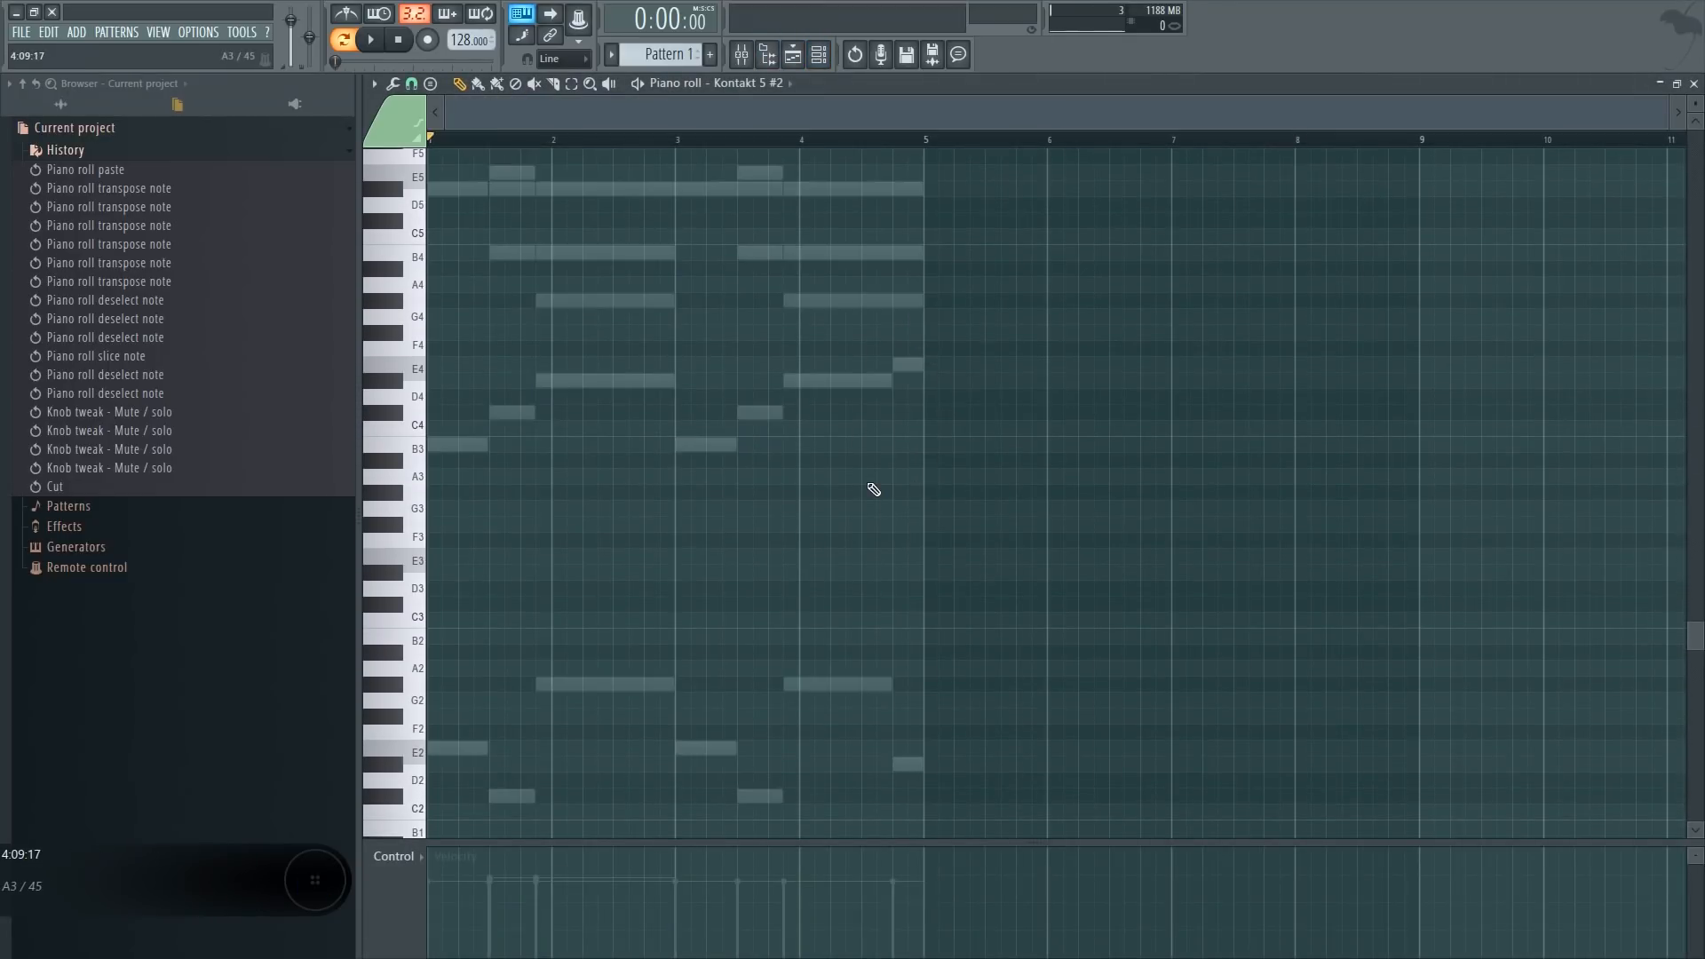
pyautogui.hotkey('alt', 'v')
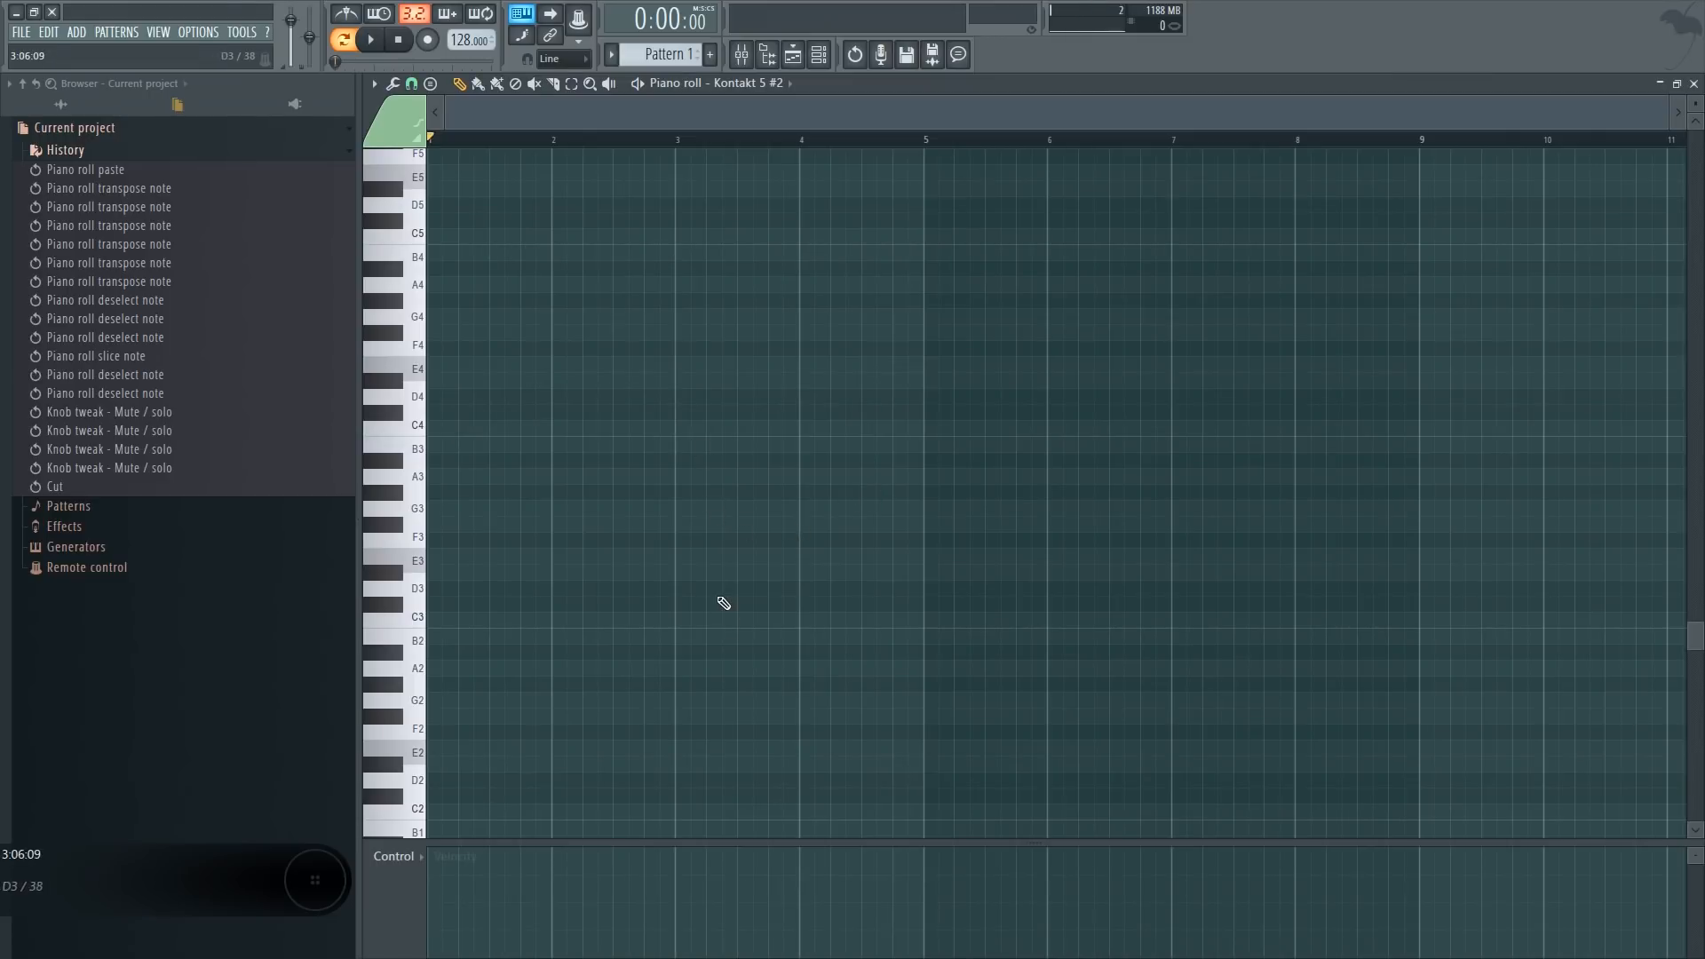
pyautogui.hotkey('alt', 'v')
pyautogui.scroll(5, 734, 594)
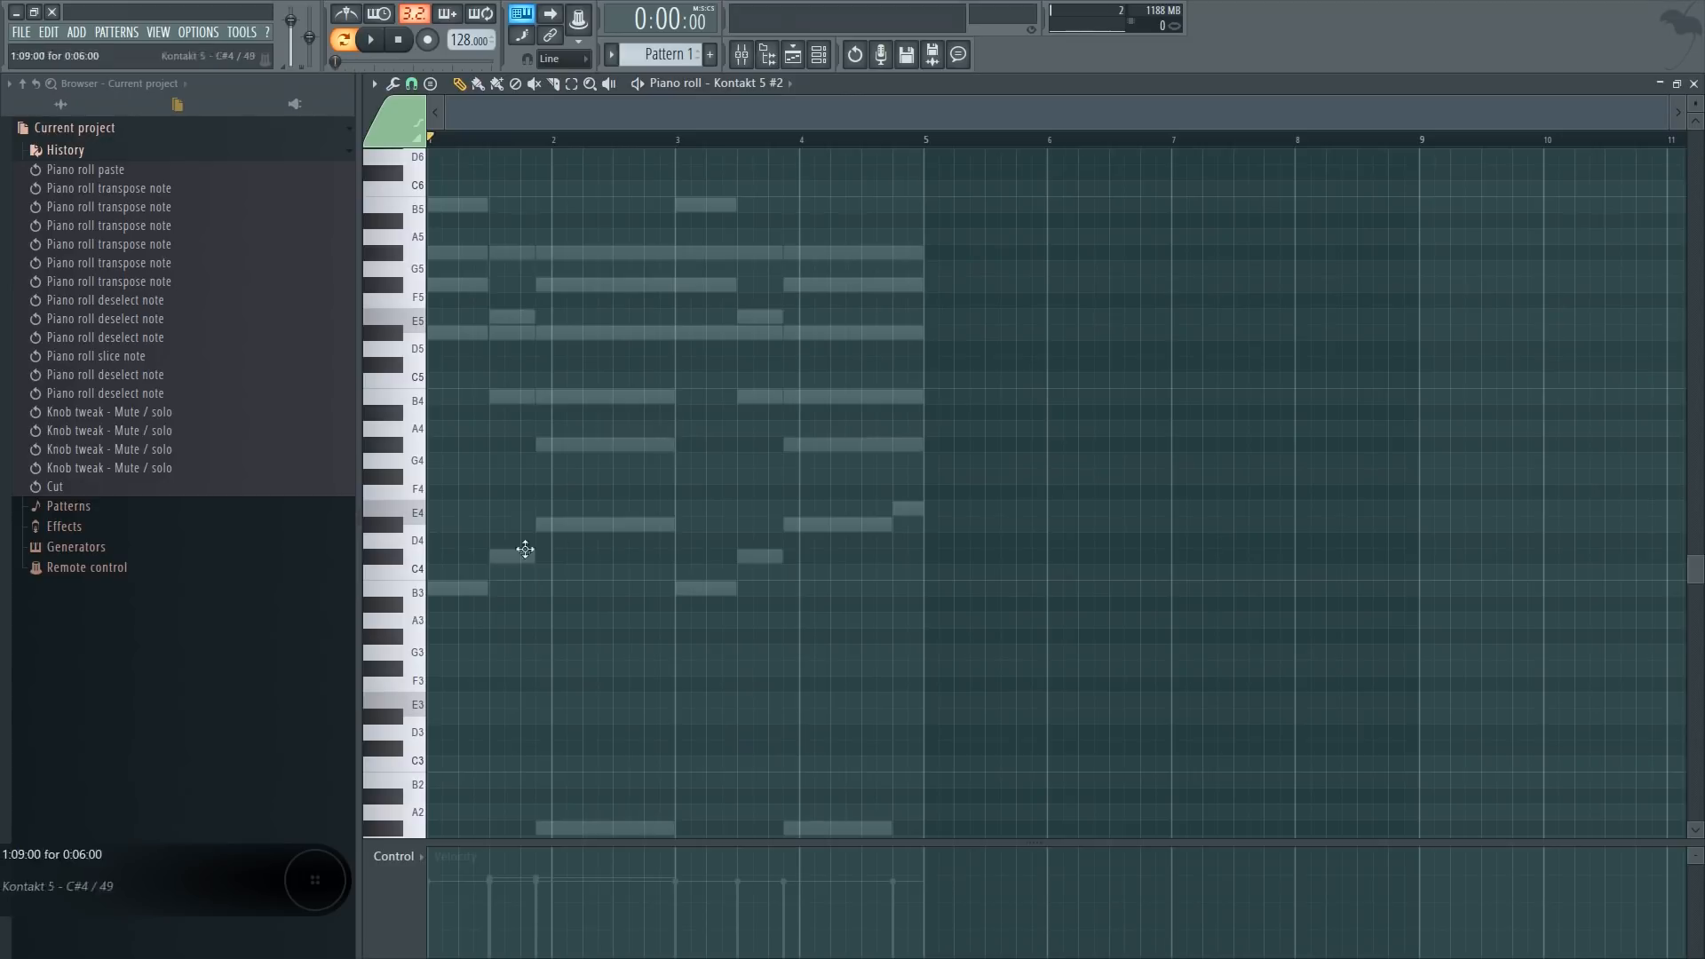
pyautogui.scroll(-3, 524, 550)
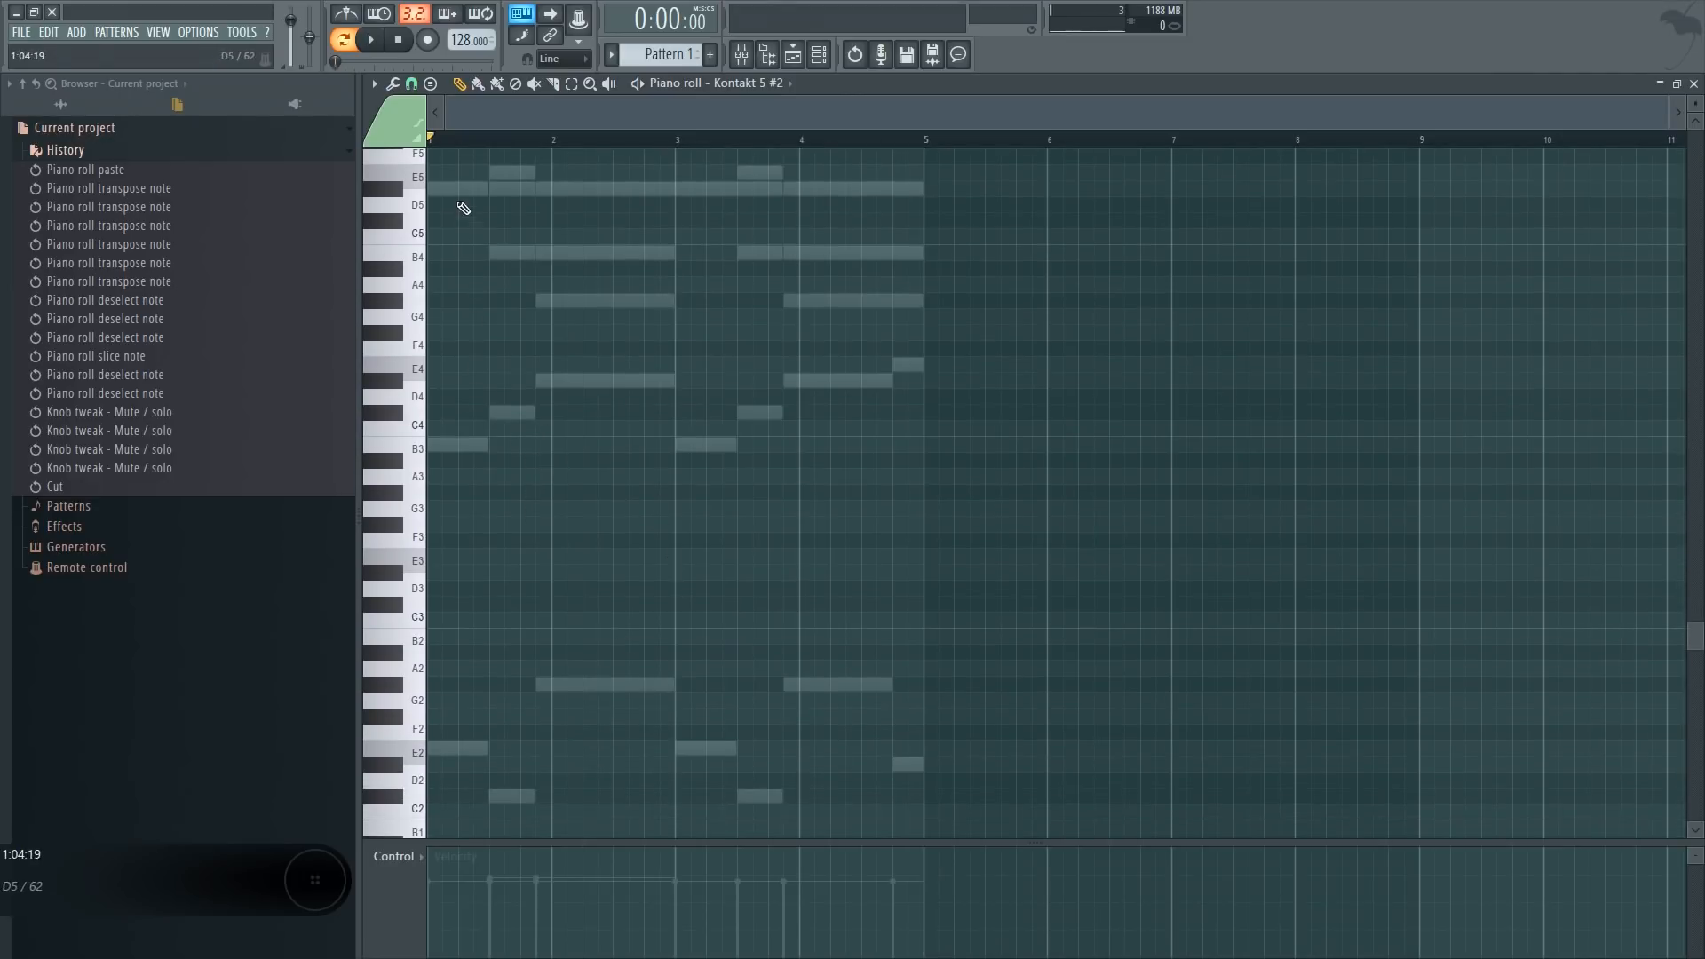
pyautogui.scroll(1, 704, 545)
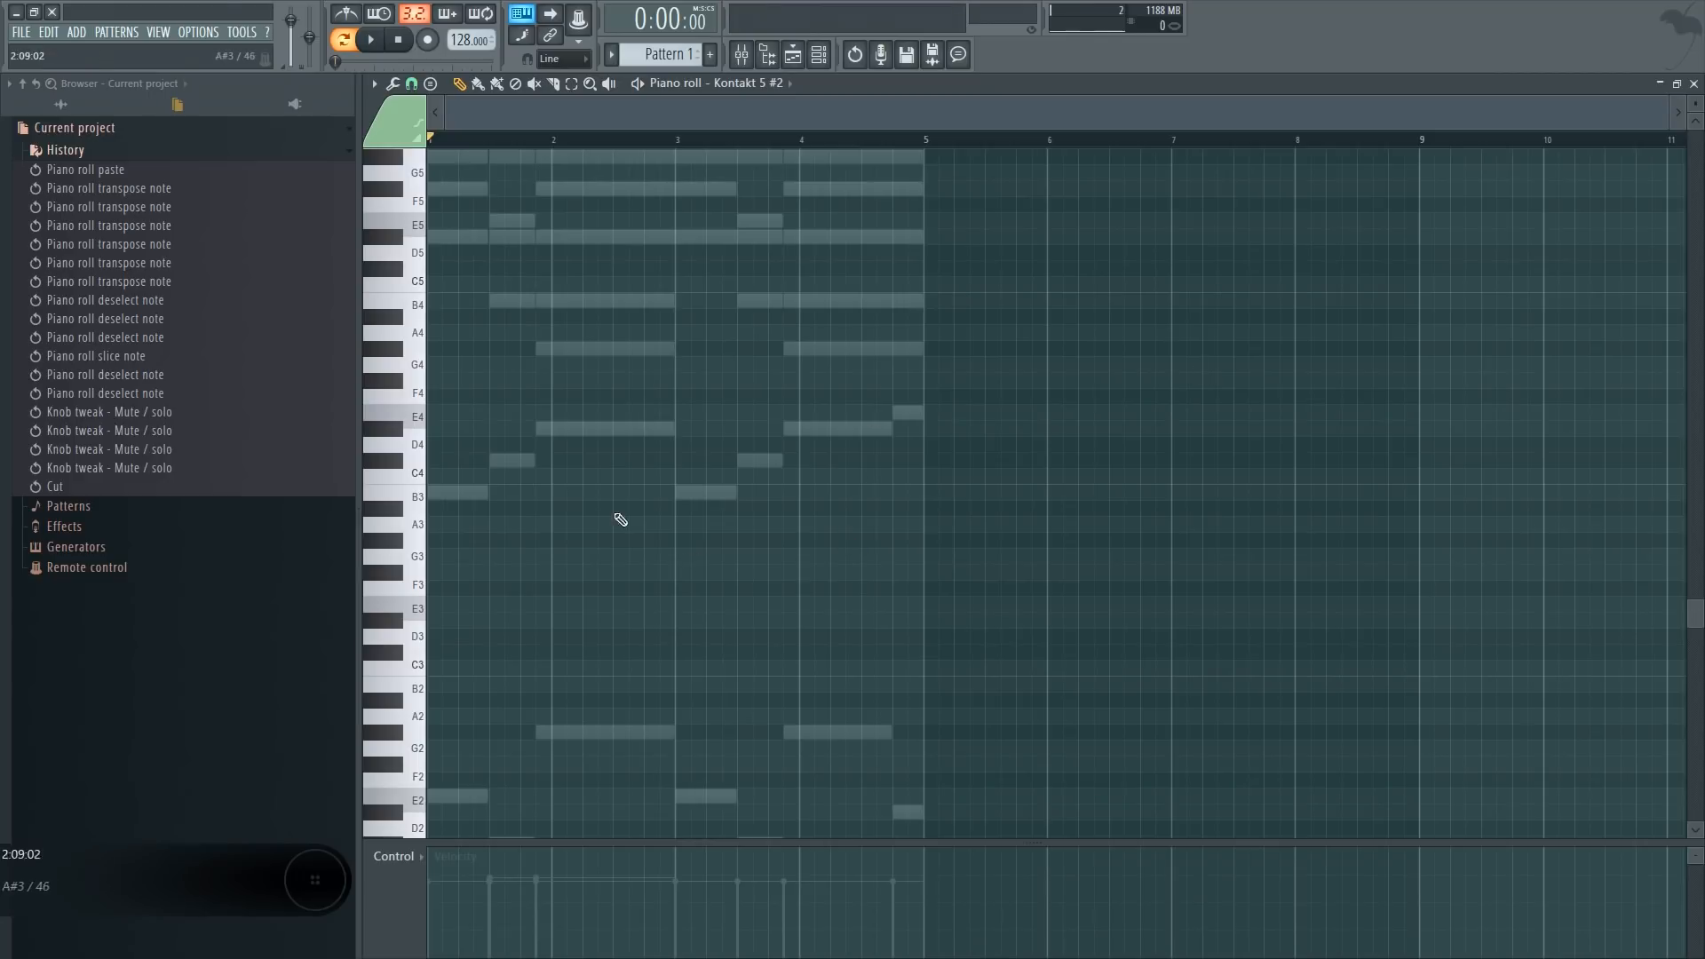
pyautogui.scroll(2, 497, 413)
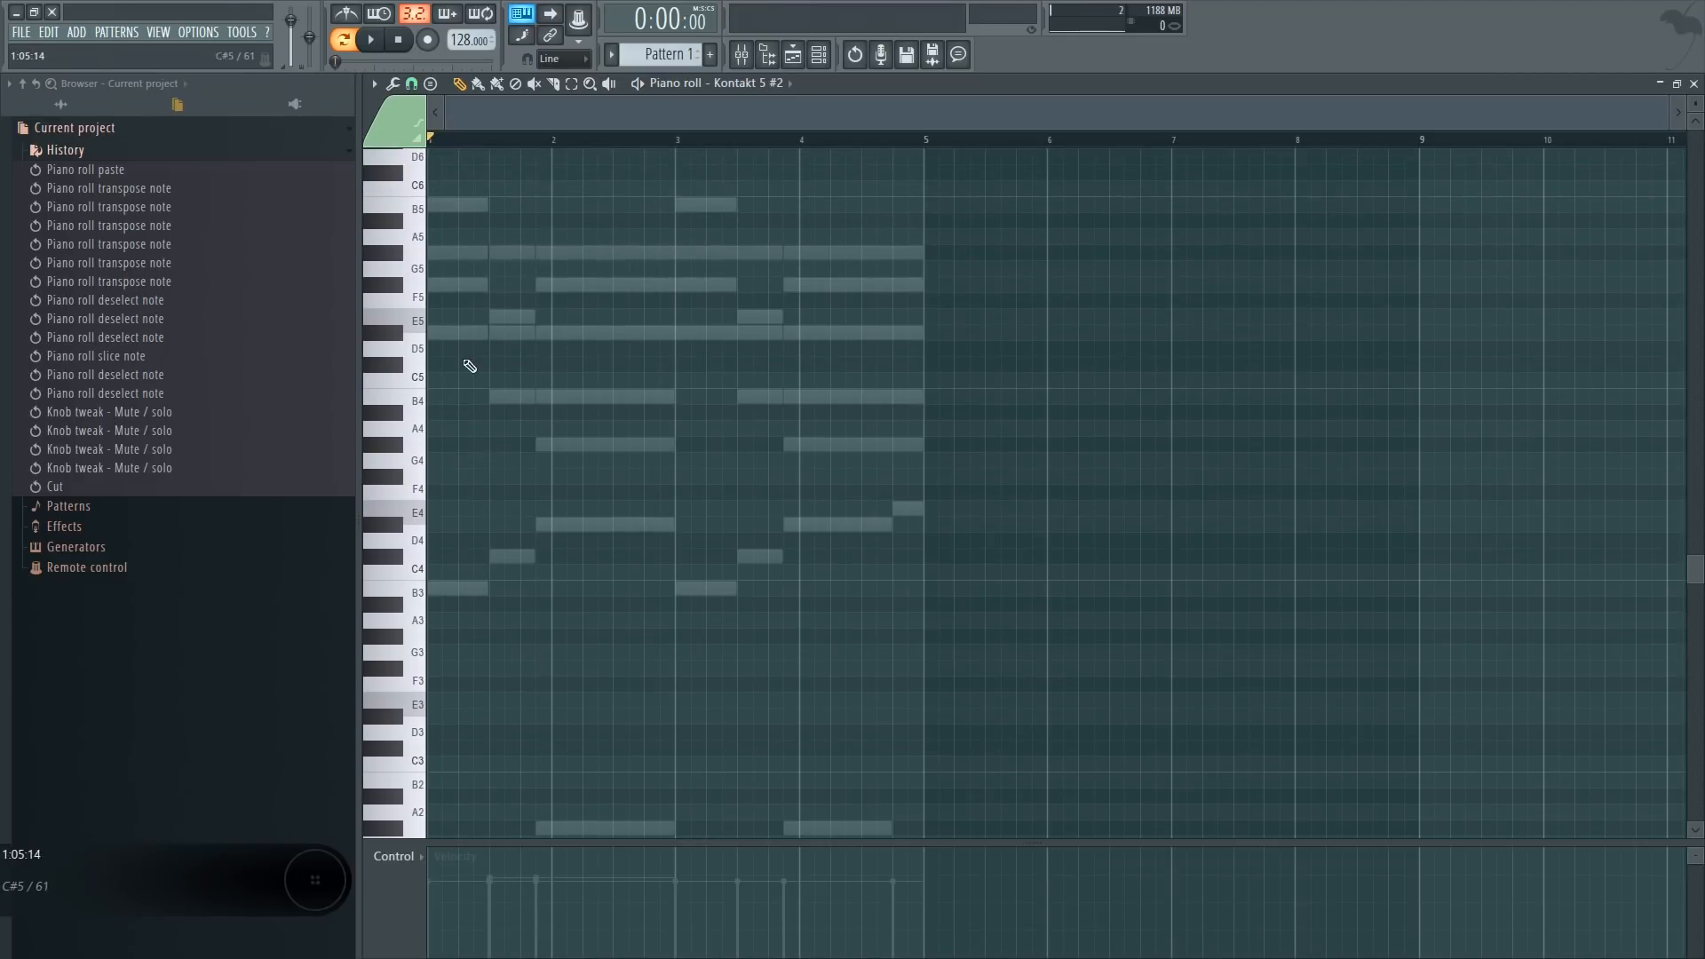
# Draw a rising run of two-step notes D#5, F#5, G#5 and B5 from the start of bar 1
pyautogui.moveTo(471, 366); pyautogui.dragTo(412, 369)
pyautogui.moveTo(535, 361); pyautogui.dragTo(480, 204)
pyautogui.doubleClick(465, 266)
pyautogui.press('Escape')
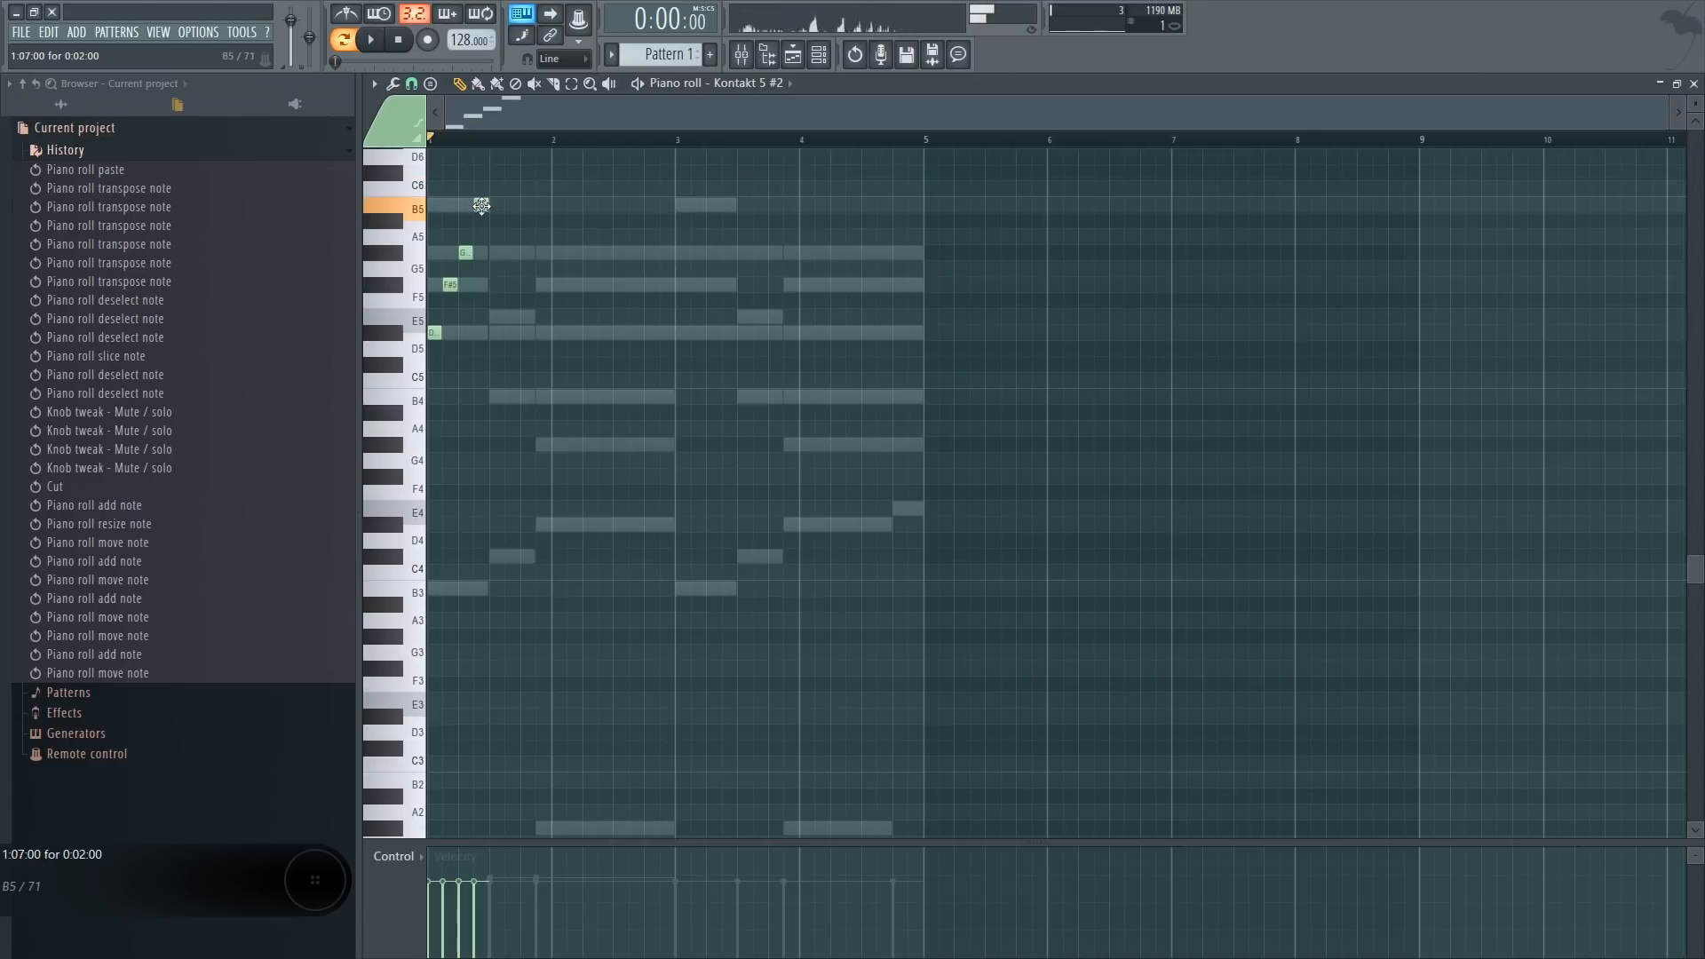
# Continue the melody with two-step notes C6, B5, A5, G#5 and F#5 up to the start of bar 2
pyautogui.click(496, 188)
pyautogui.click(511, 204)
pyautogui.click(526, 237)
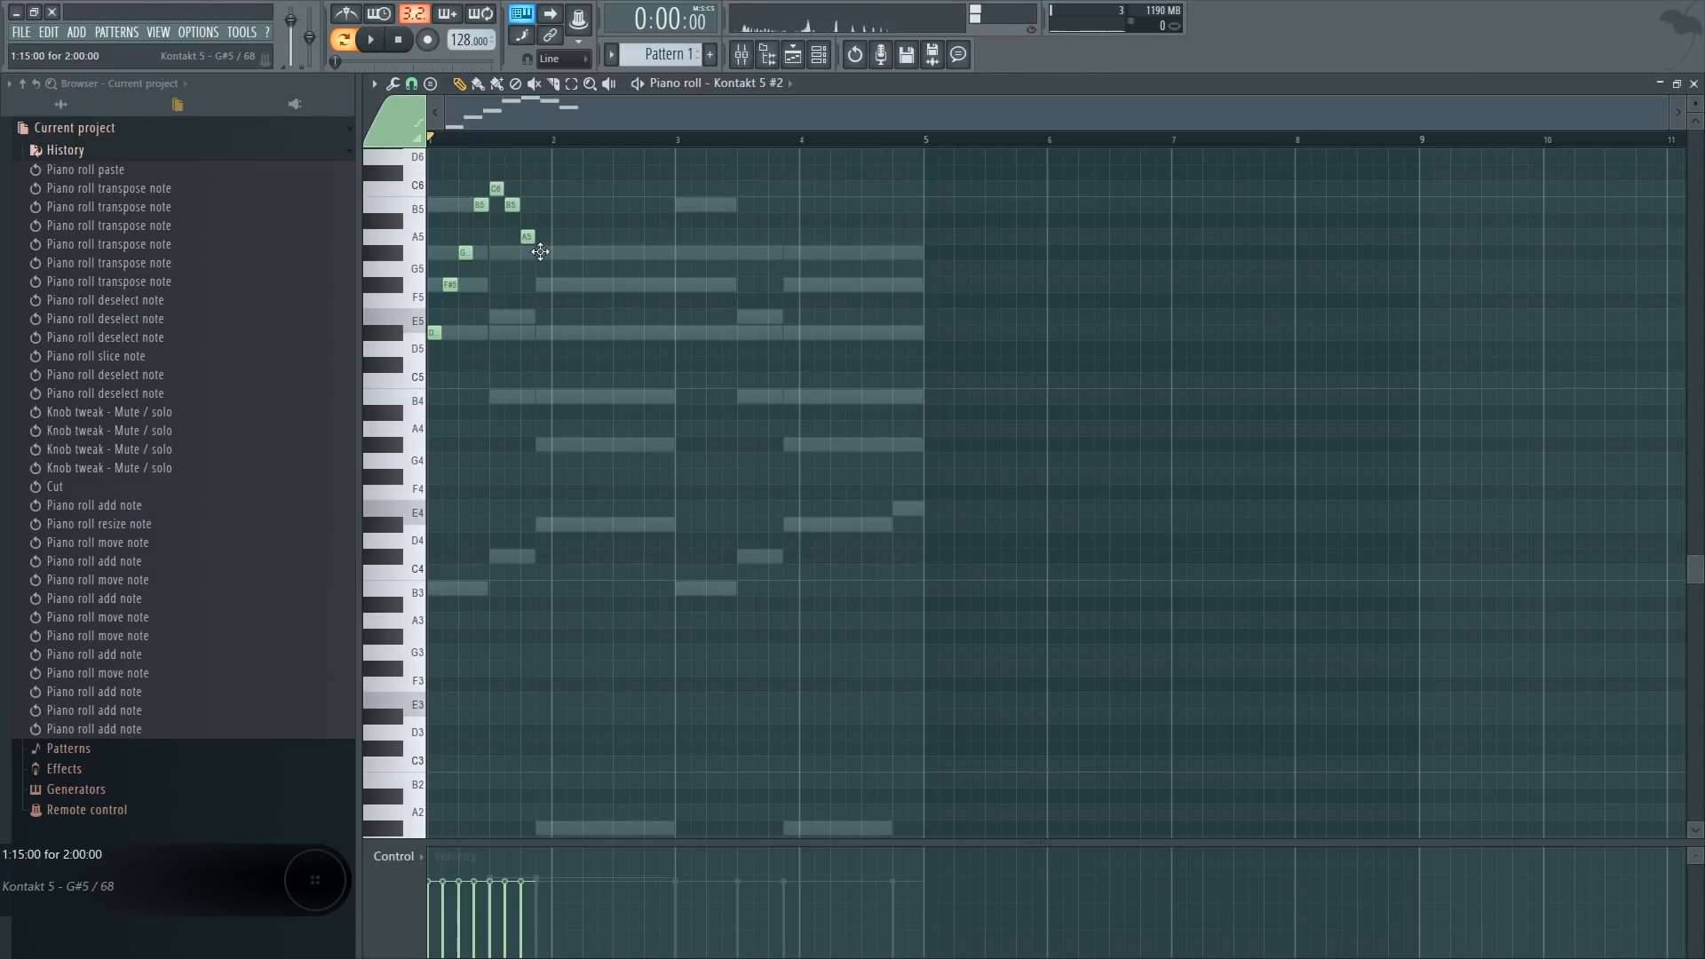
pyautogui.click(542, 237)
pyautogui.moveTo(543, 237); pyautogui.dragTo(557, 284)
pyautogui.click(558, 269)
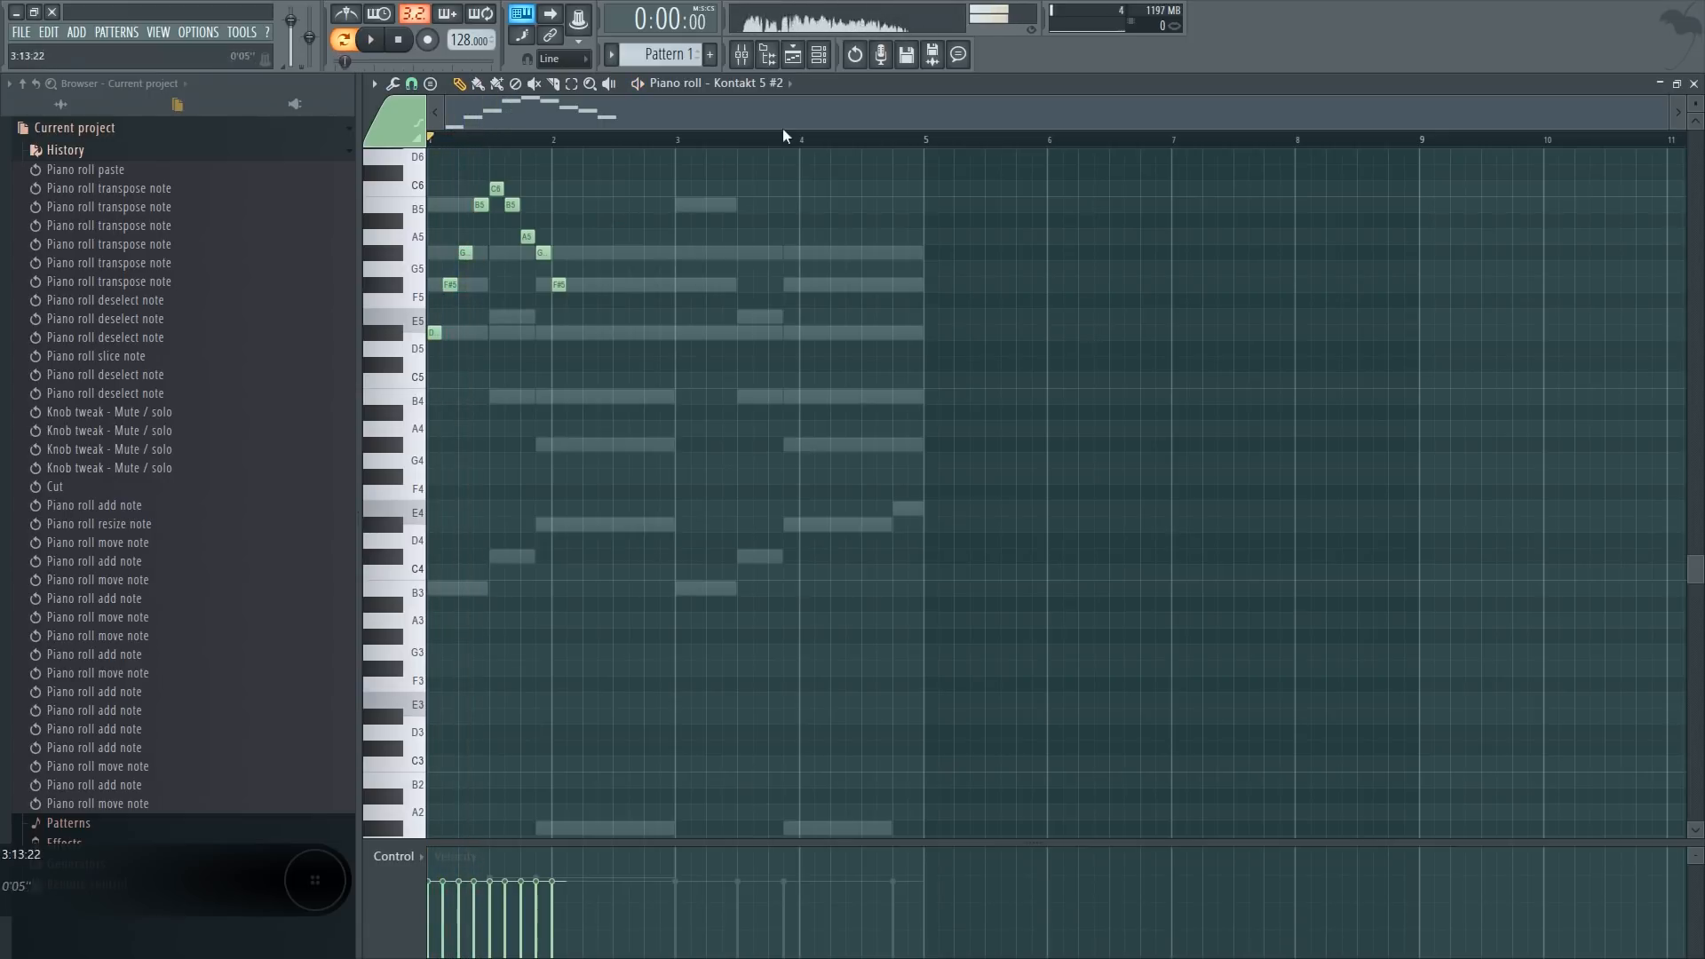
# Unmute the Kontakt 5 #2 channel in the channel rack and play the melody together with the chords
pyautogui.press('space')
pyautogui.click(793, 55)
pyautogui.click(819, 54)
pyautogui.click(793, 54)
pyautogui.click(793, 54)
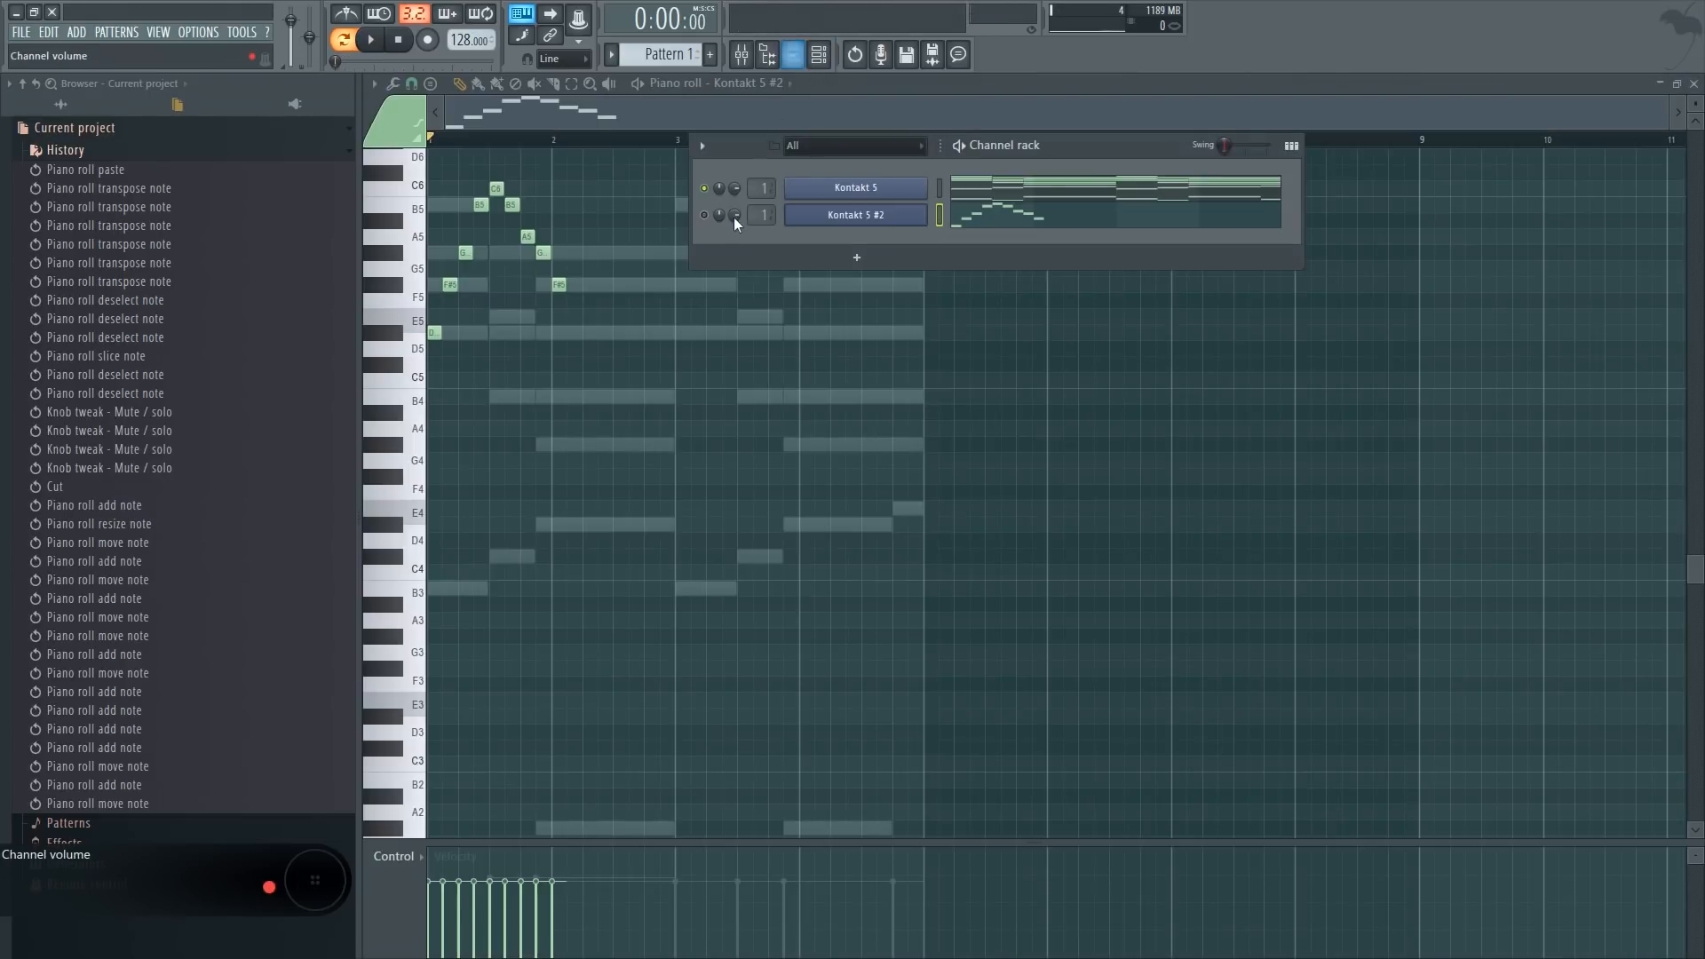
pyautogui.click(704, 215)
pyautogui.press('space')
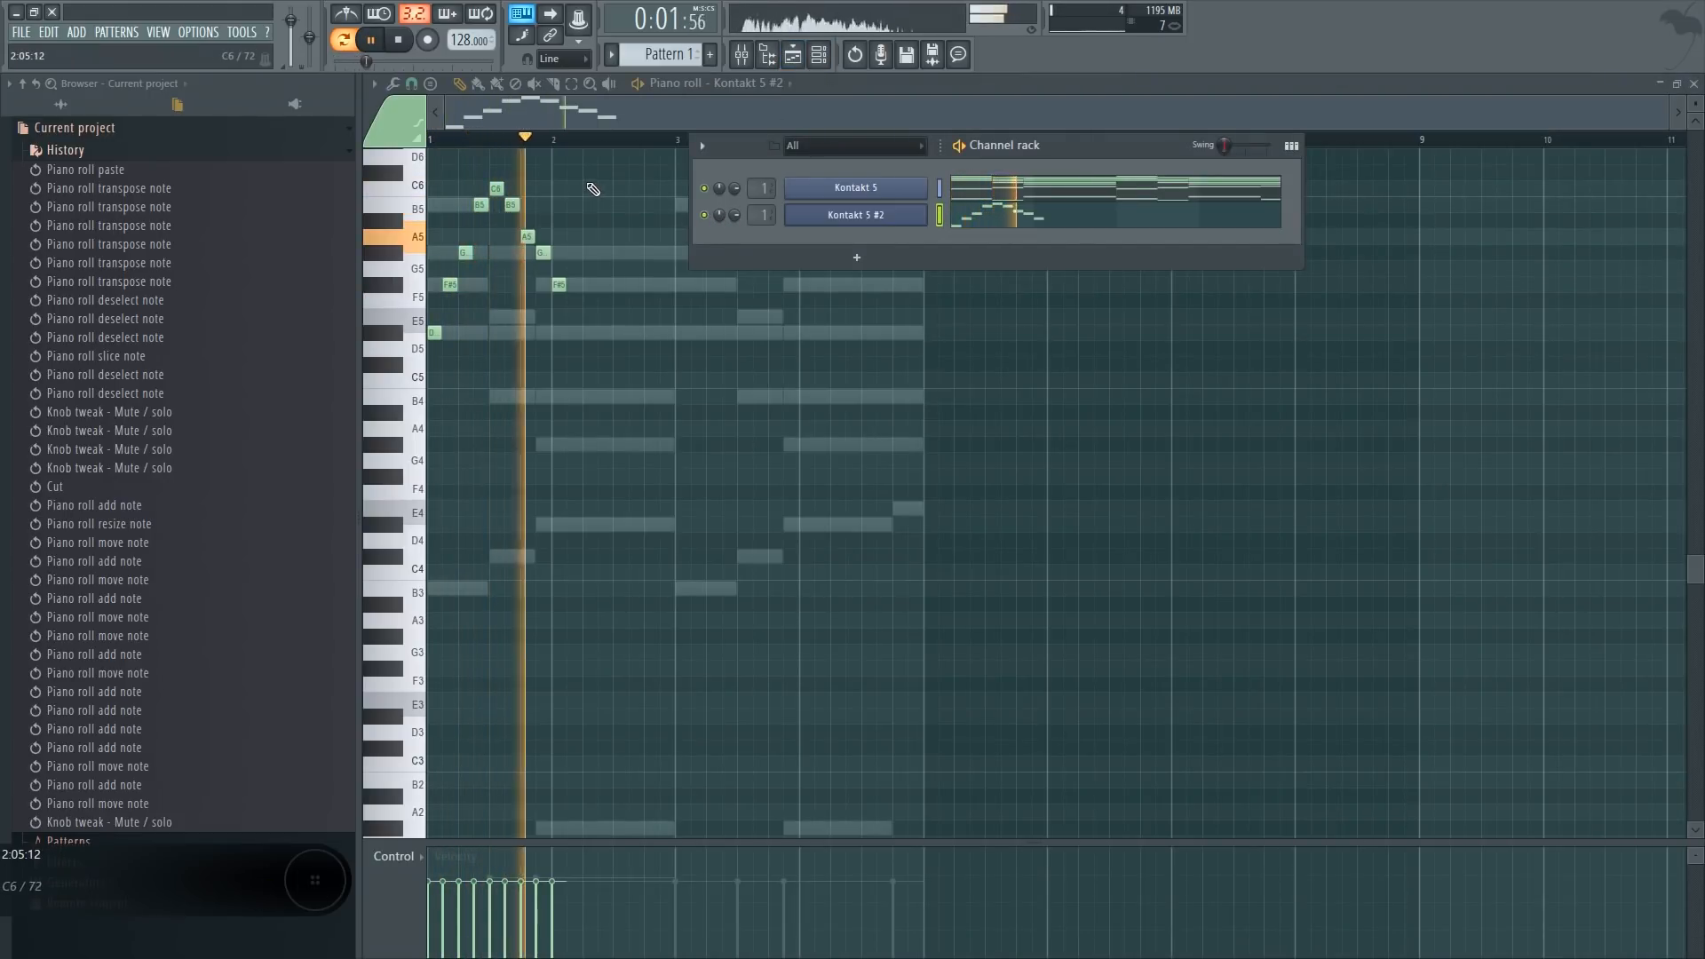
pyautogui.press('space')
# Lower the fifth to eighth melody notes to A5, G#5, F#5 and E5 and play the result
pyautogui.rightClick(538, 194)
pyautogui.click(496, 188)
pyautogui.moveTo(496, 188); pyautogui.dragTo(542, 316)
pyautogui.press('space')
pyautogui.press('space')
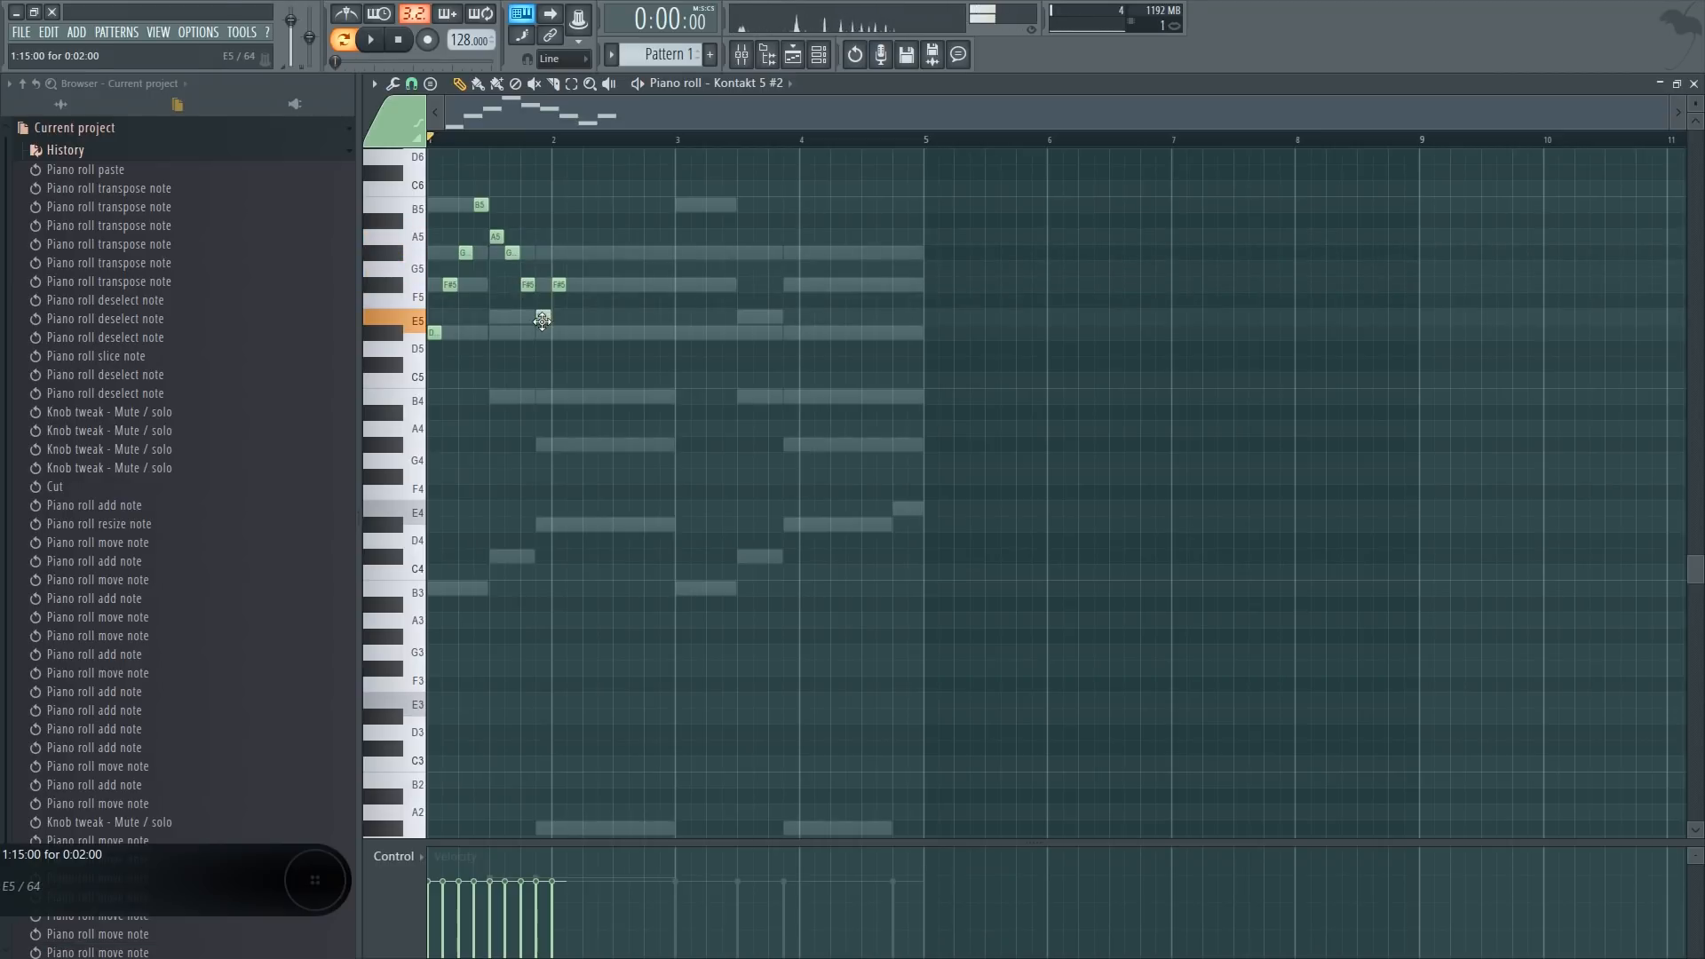
pyautogui.press('space')
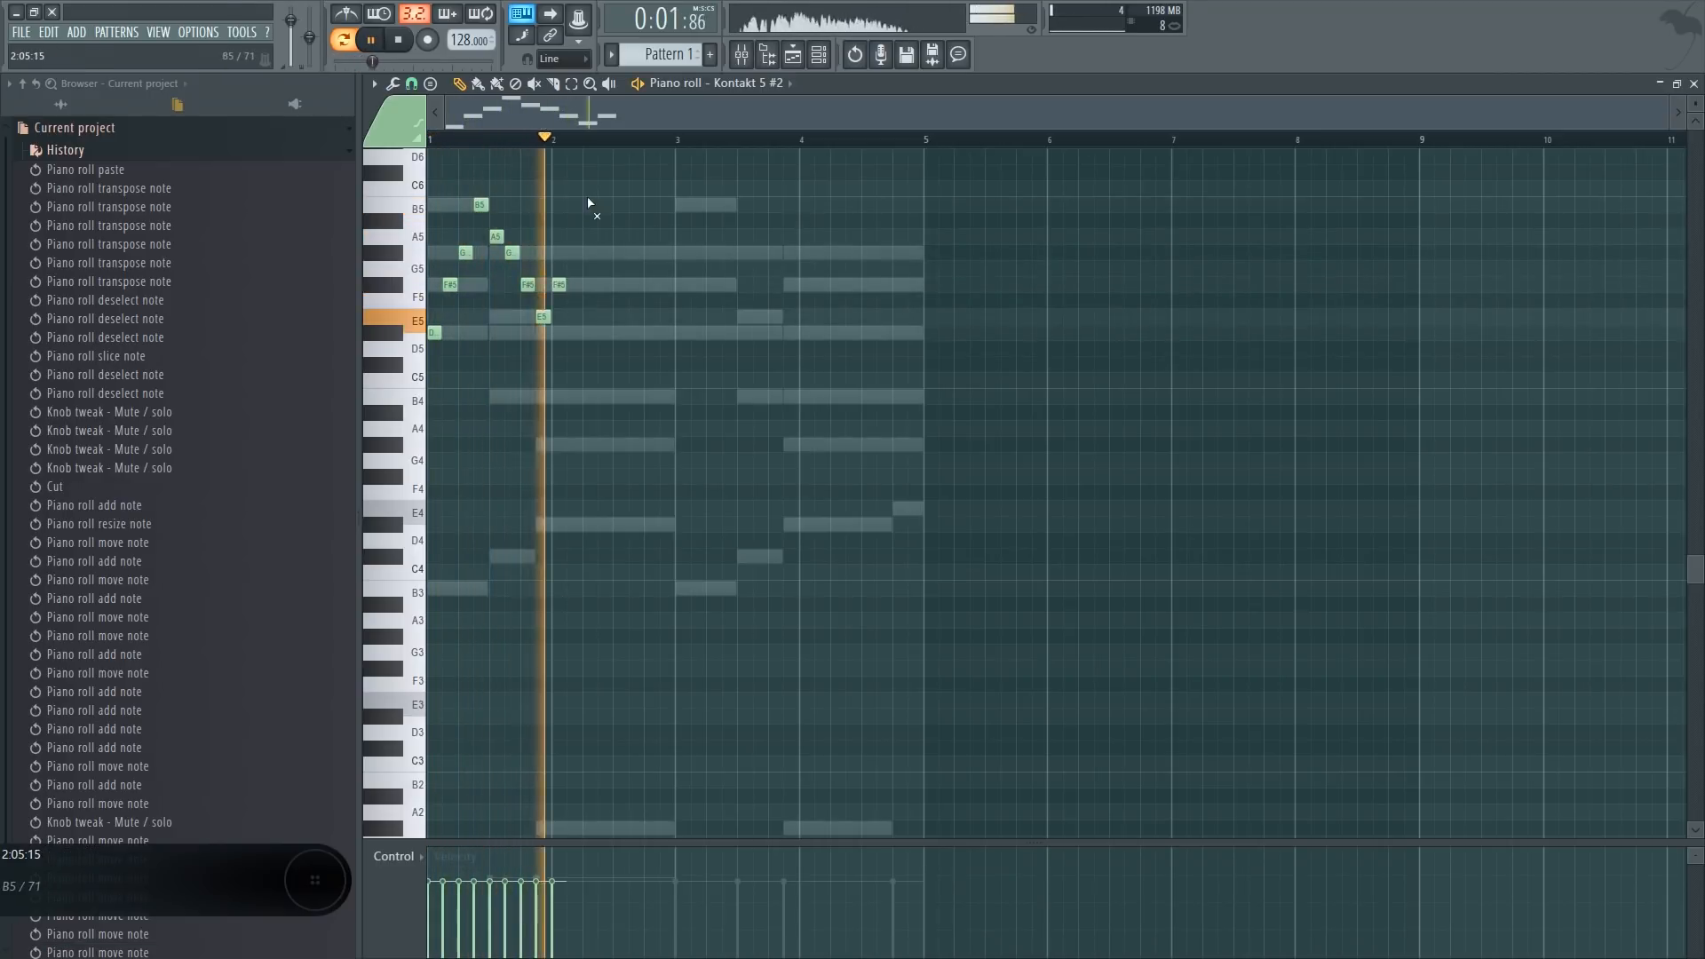
pyautogui.press('space')
# Set the playback start to the middle of bar 1 and replay the melody from there
pyautogui.click(490, 138)
pyautogui.press('space')
pyautogui.press('space')
pyautogui.press('space')
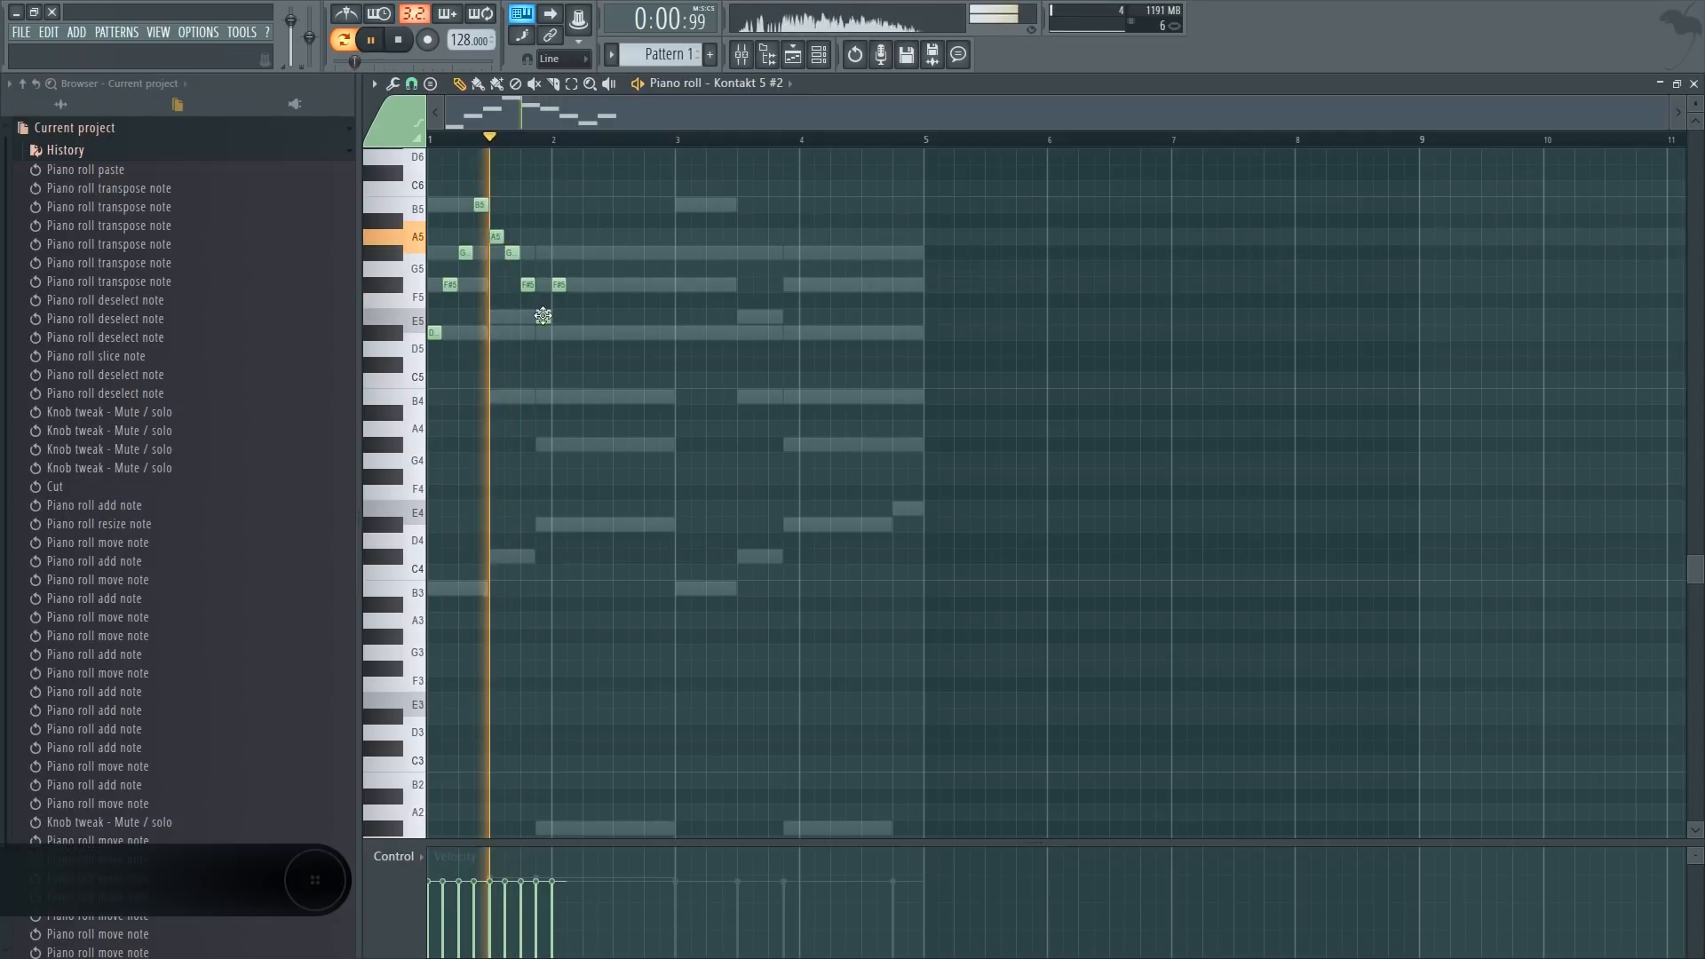
# Move the last bar 1 note to D#5 and the first bar 2 note to B4, and replay the phrase
pyautogui.moveTo(543, 315); pyautogui.dragTo(557, 397)
pyautogui.press('space')
pyautogui.press('space')
pyautogui.press('space')
pyautogui.press('space')
pyautogui.press('space')
# Add a C5 after the B4 in bar 2 and play the phrase from the middle of bar 1
pyautogui.click(576, 380)
pyautogui.press('space')
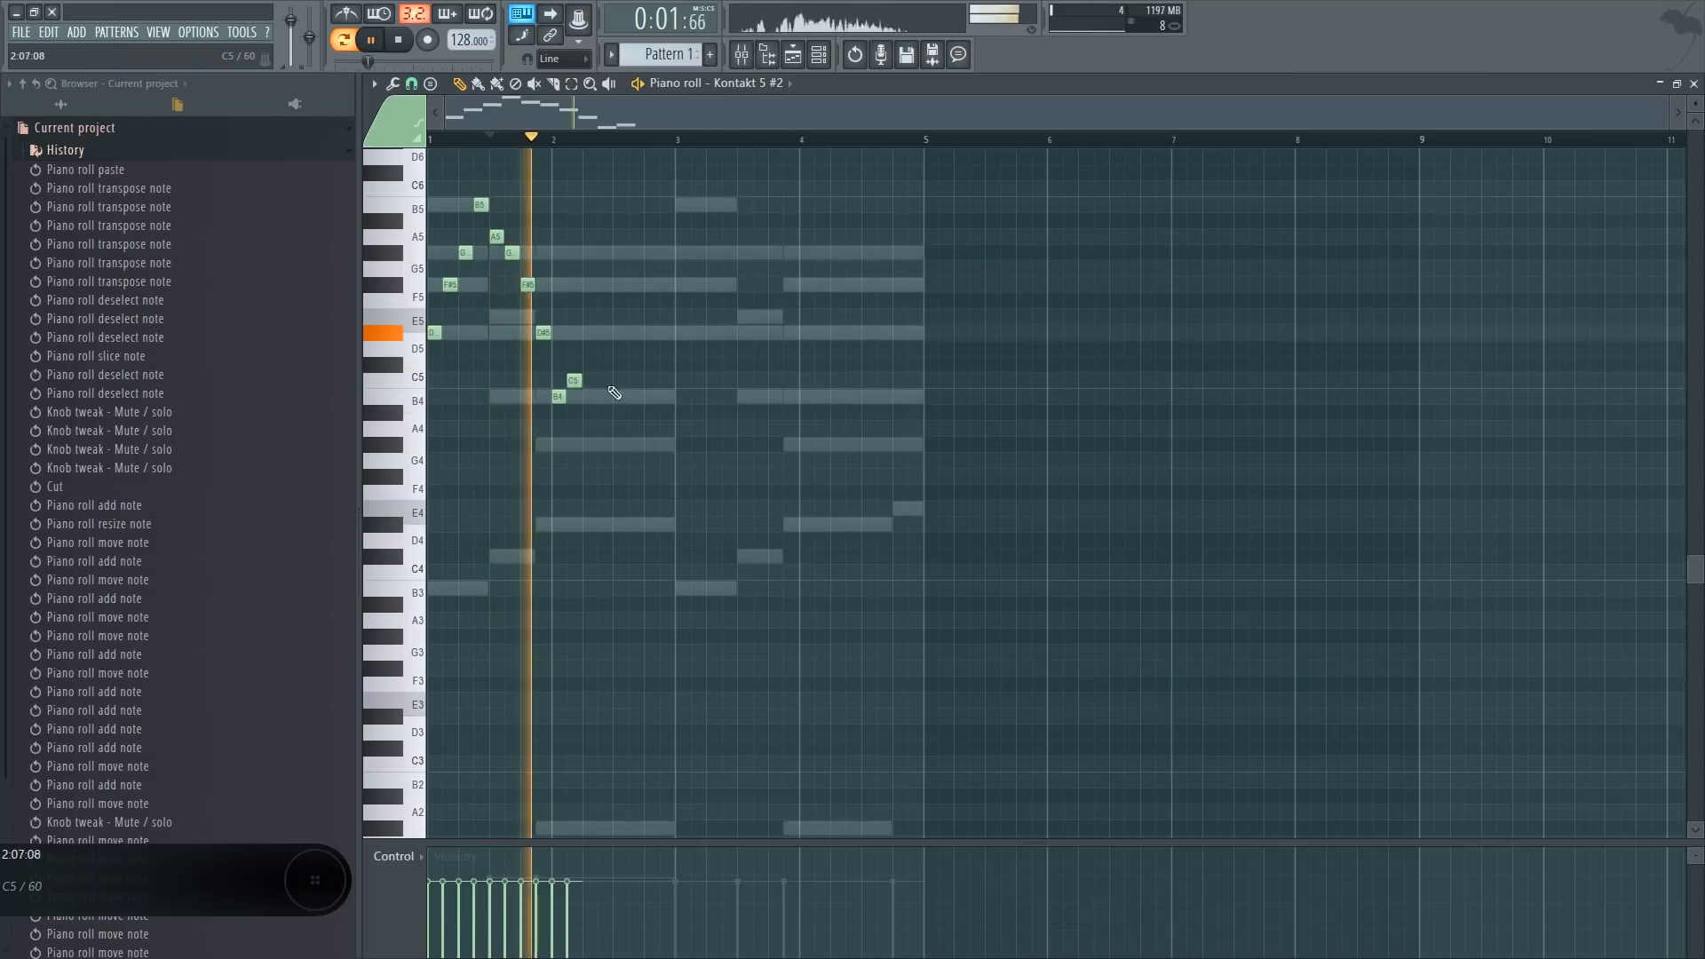
pyautogui.press('space')
pyautogui.rightClick(575, 380)
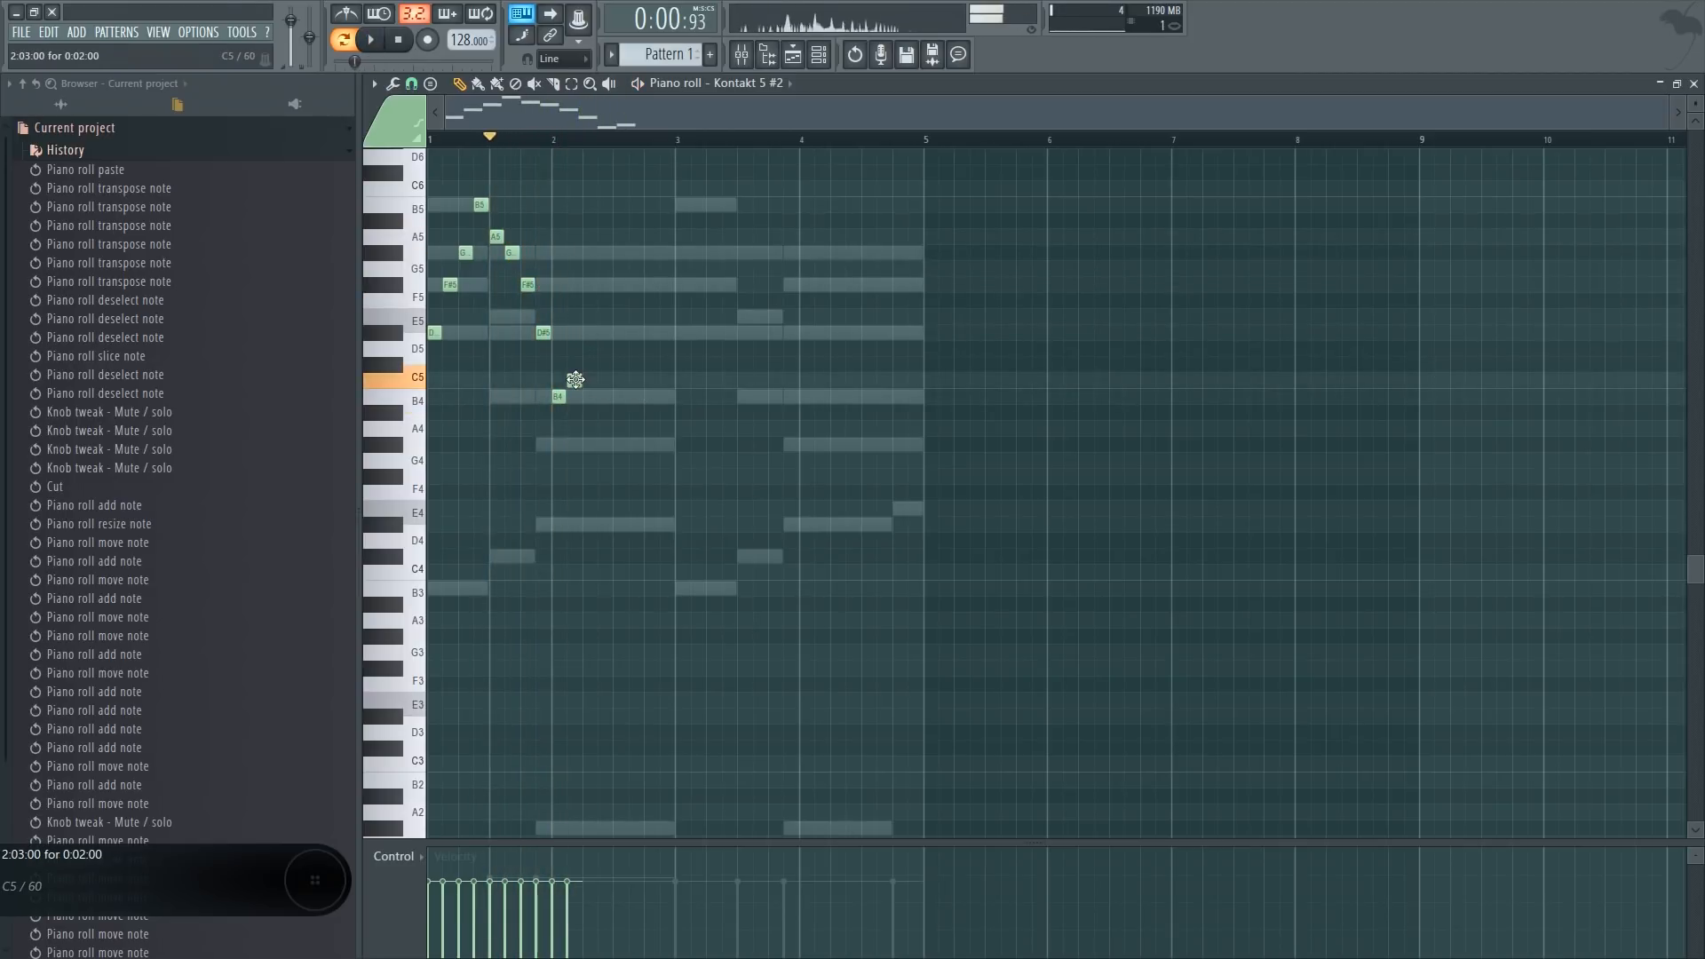
# Move the second bar 2 note to D#5, add E5, F#5 and G#5 after it, and play the phrase
pyautogui.moveTo(575, 380); pyautogui.dragTo(575, 331)
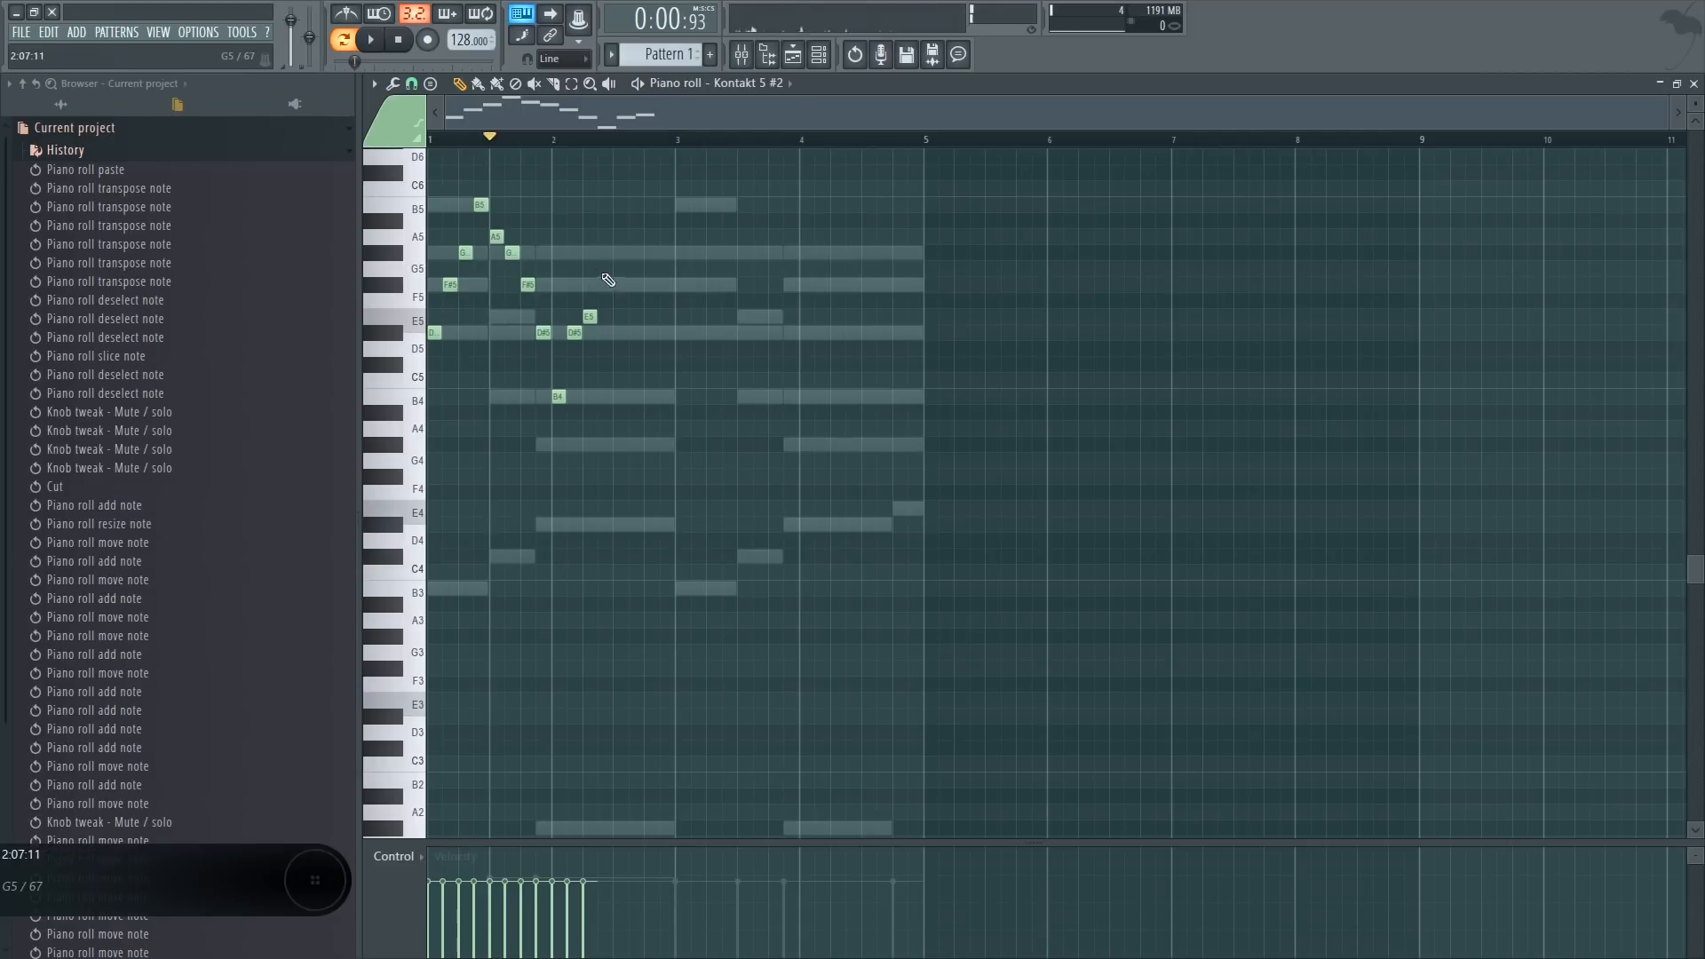
pyautogui.moveTo(615, 277); pyautogui.dragTo(609, 274)
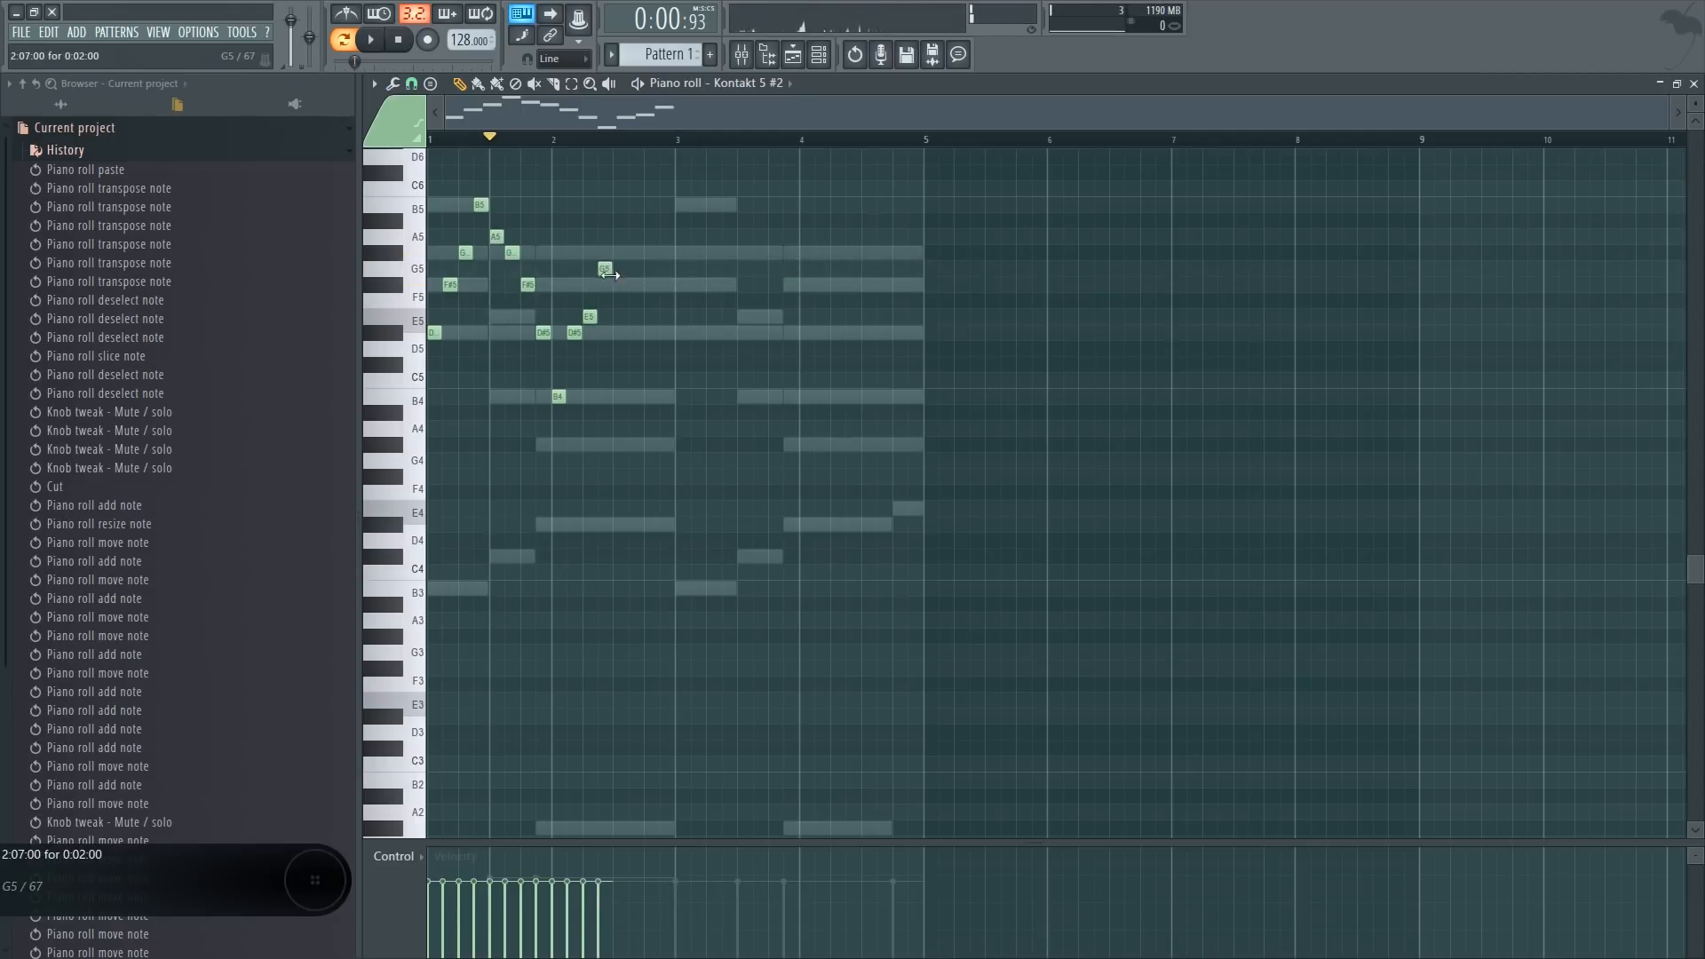
pyautogui.click(604, 289)
pyautogui.click(620, 252)
pyautogui.press('space')
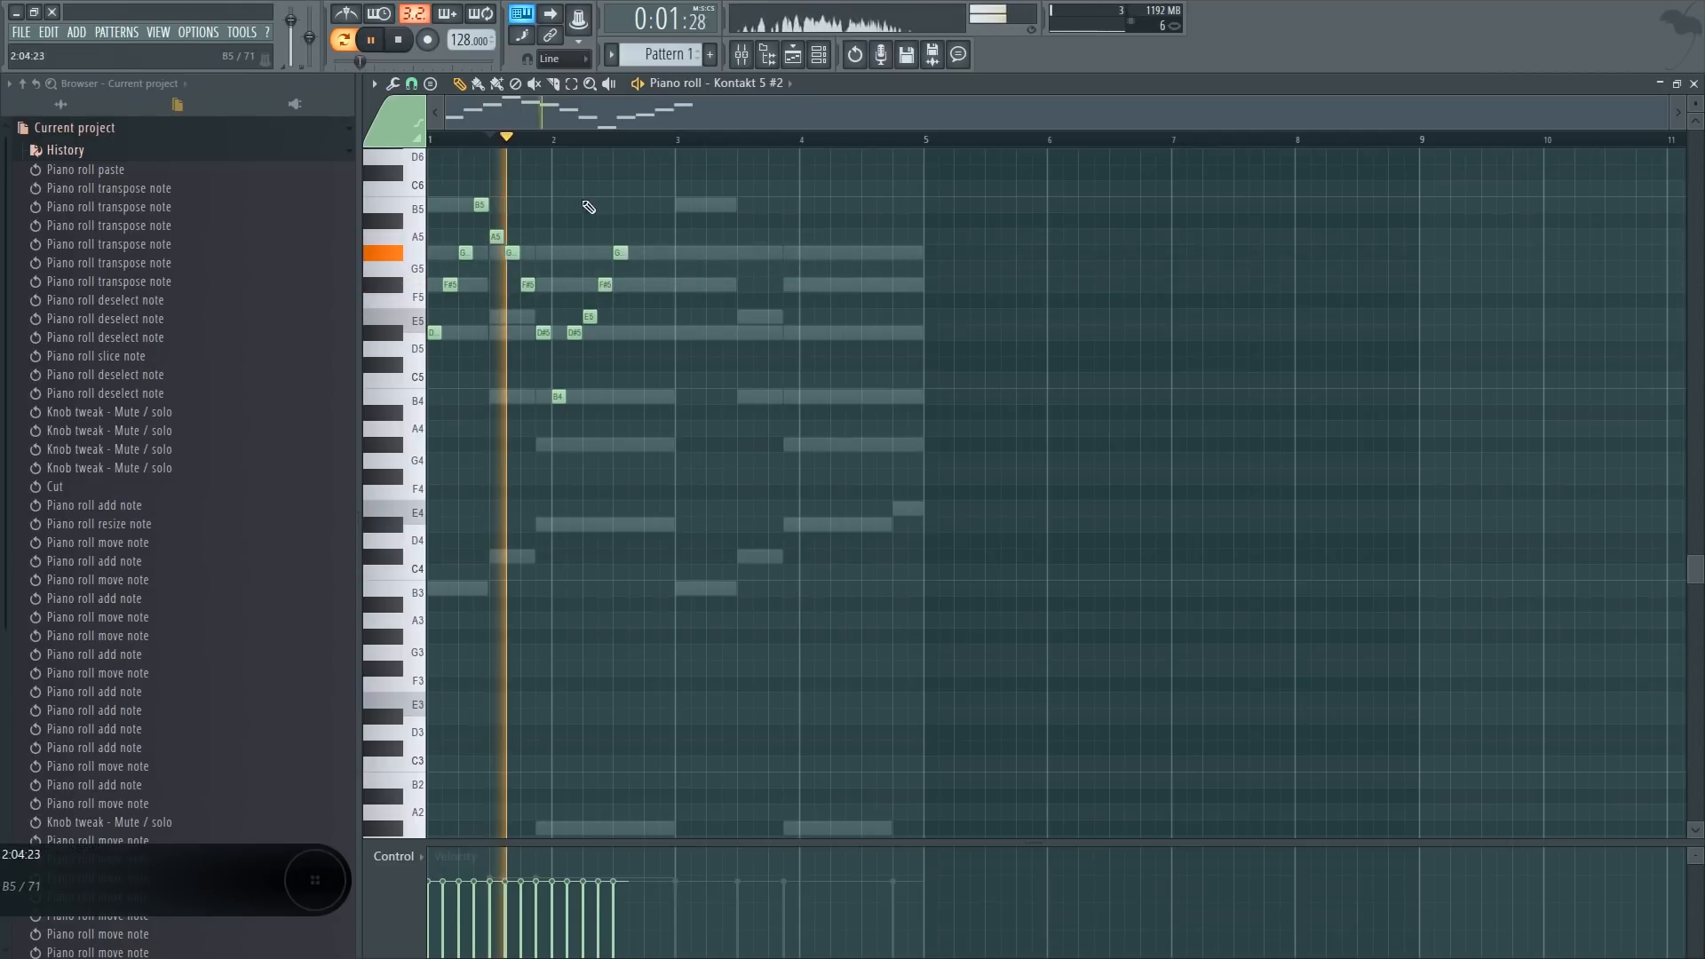
pyautogui.press('space')
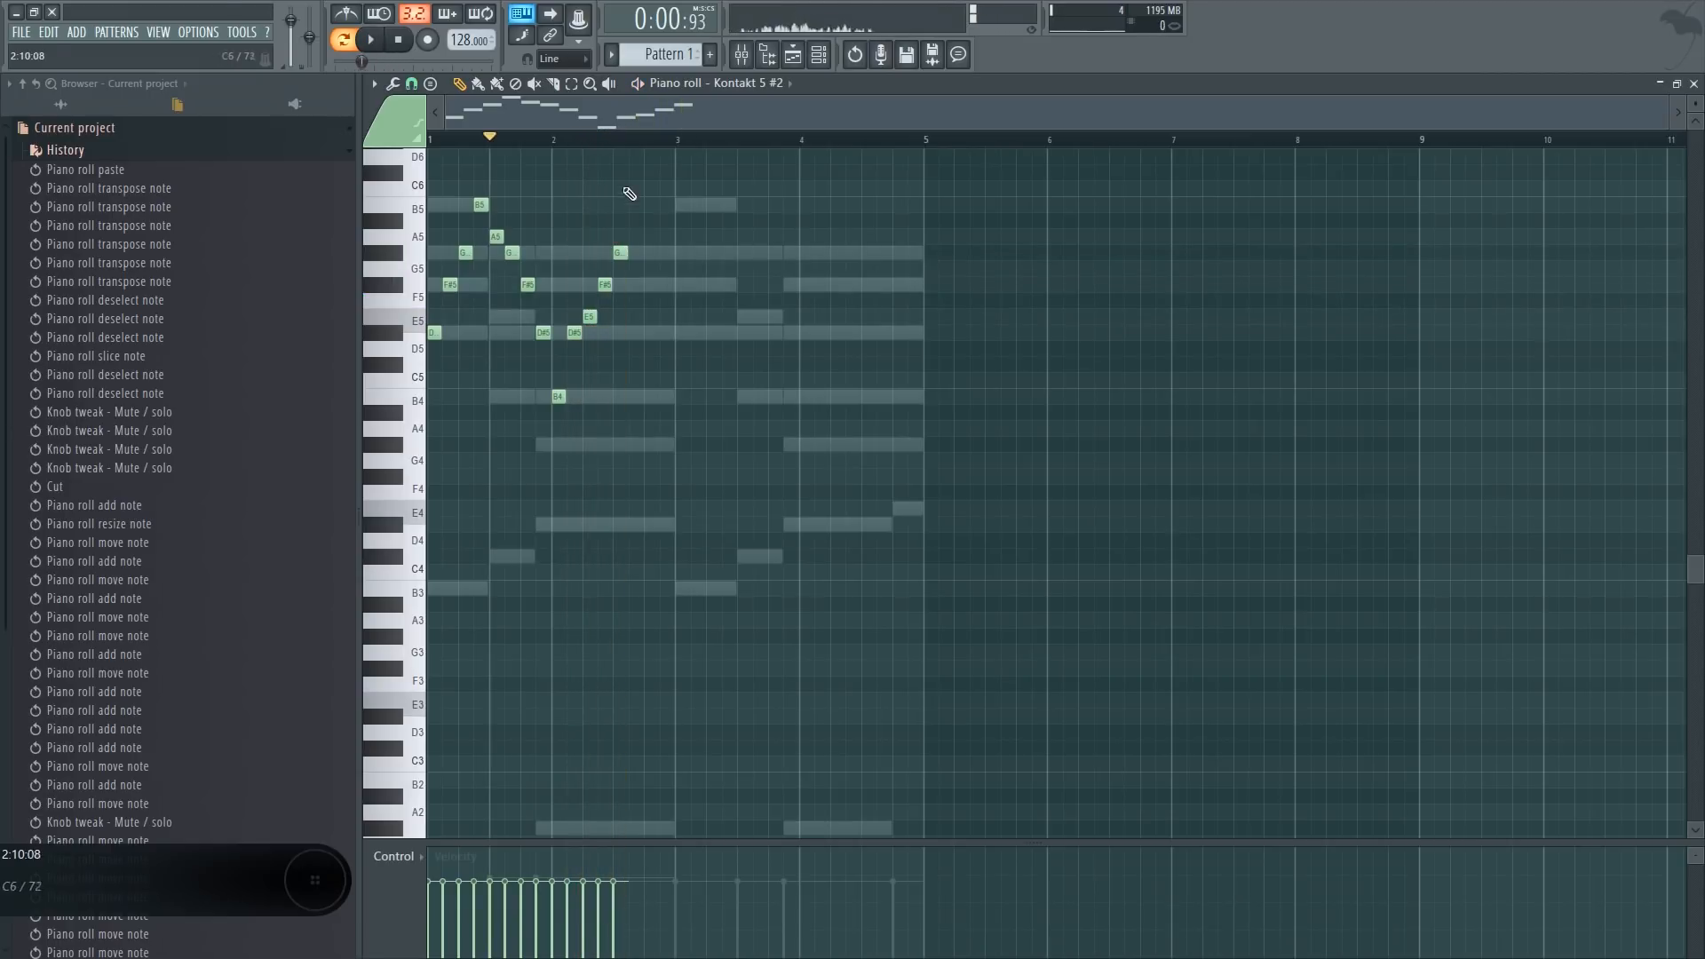
# Play the phrase from the last bar 1 note and delete the G#5 that ends the melody in bar 2
pyautogui.click(540, 140)
pyautogui.press('space')
pyautogui.rightClick(620, 253)
pyautogui.press('space')
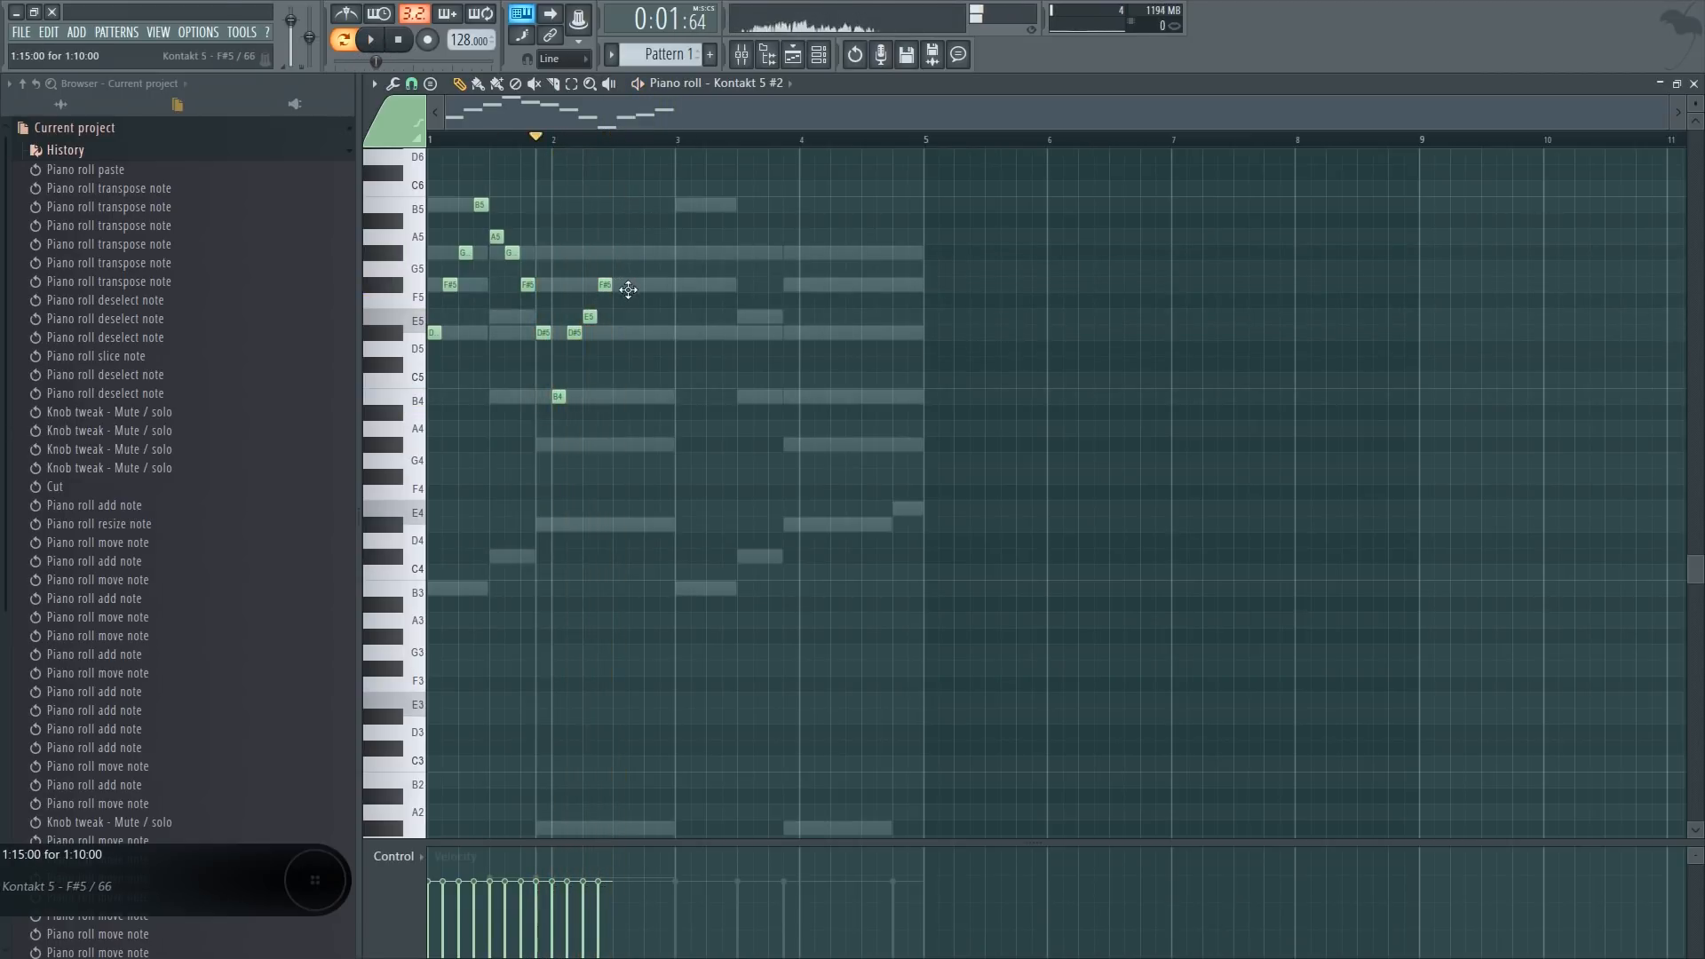
# Add B5, C6, B5 and A5 from late bar 2 into bar 3 and play the result
pyautogui.click(651, 188)
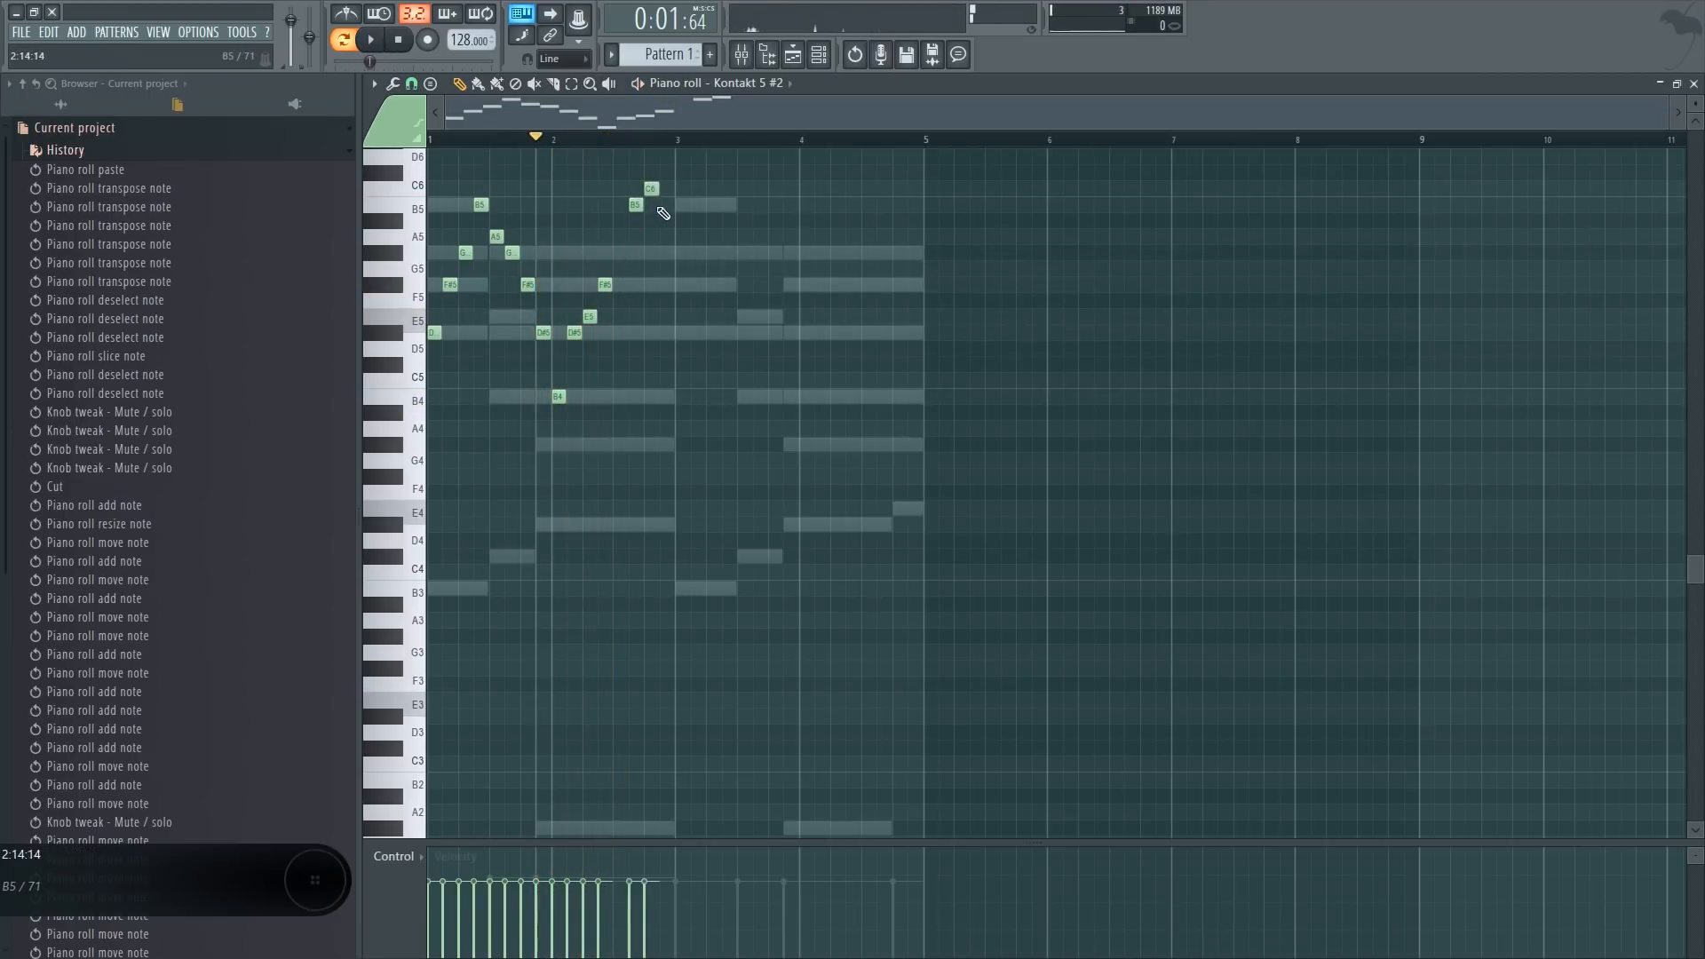
pyautogui.click(665, 204)
pyautogui.click(681, 236)
pyautogui.press('space')
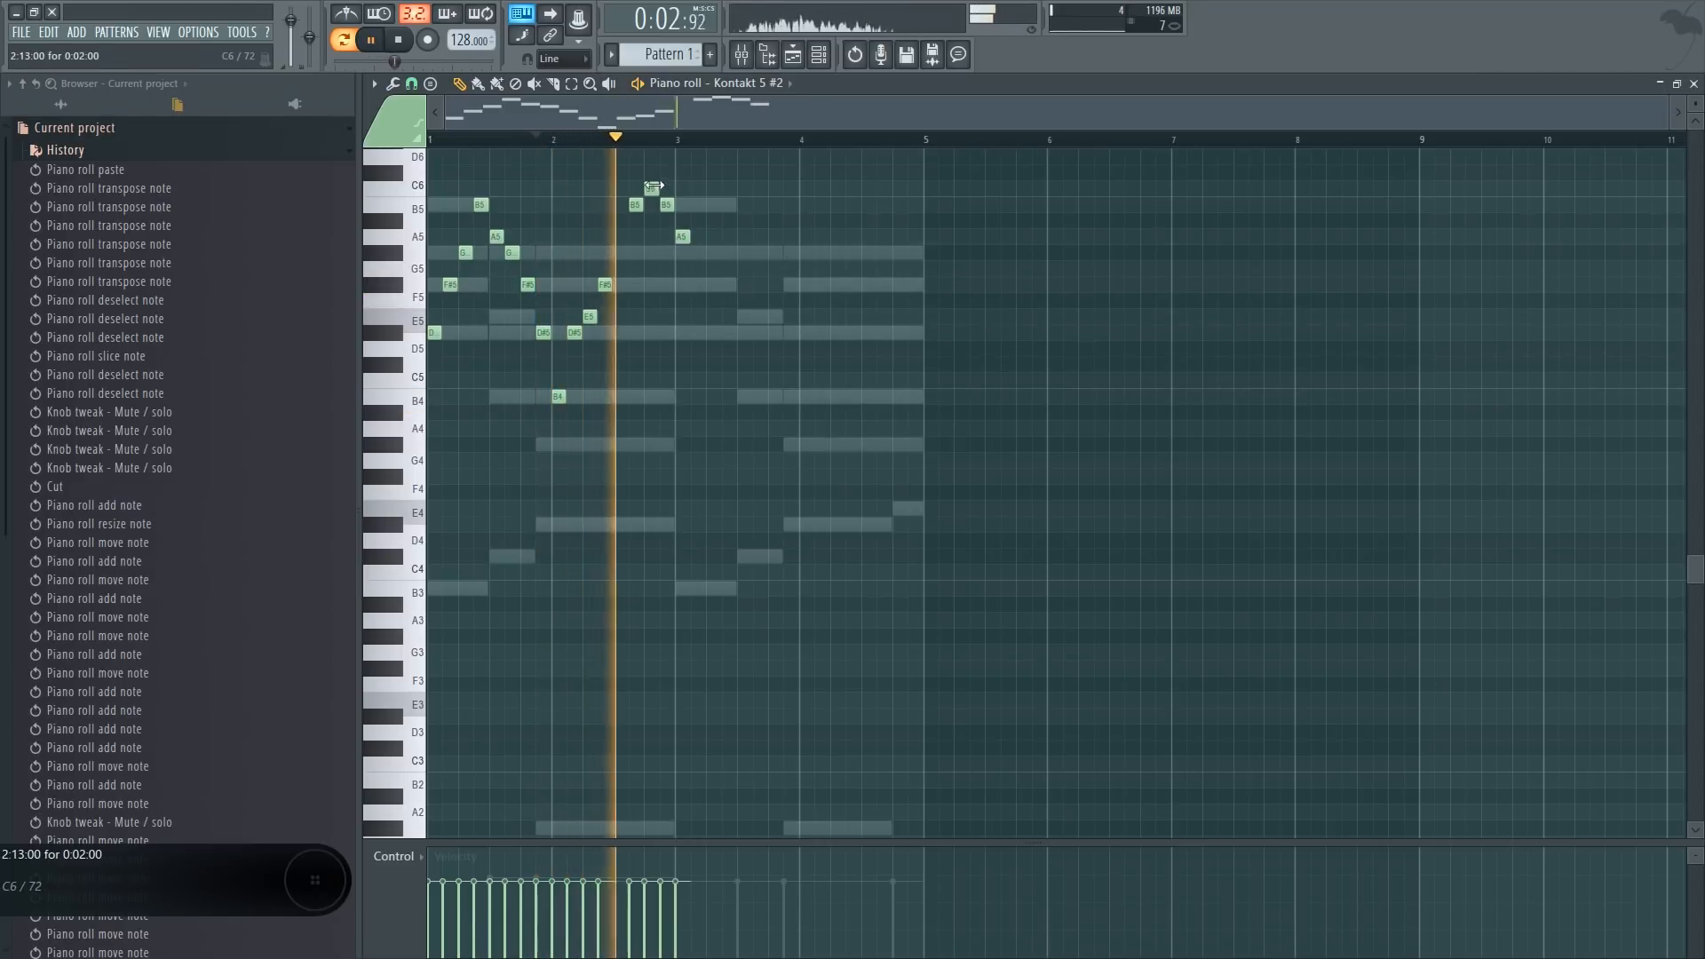
# Stop playback and delete the B5, C6, B5 and A5 notes at the end of the melody
pyautogui.rightClick(650, 189)
pyautogui.rightClick(680, 239)
pyautogui.press('space')
pyautogui.rightClick(665, 205)
pyautogui.rightClick(635, 205)
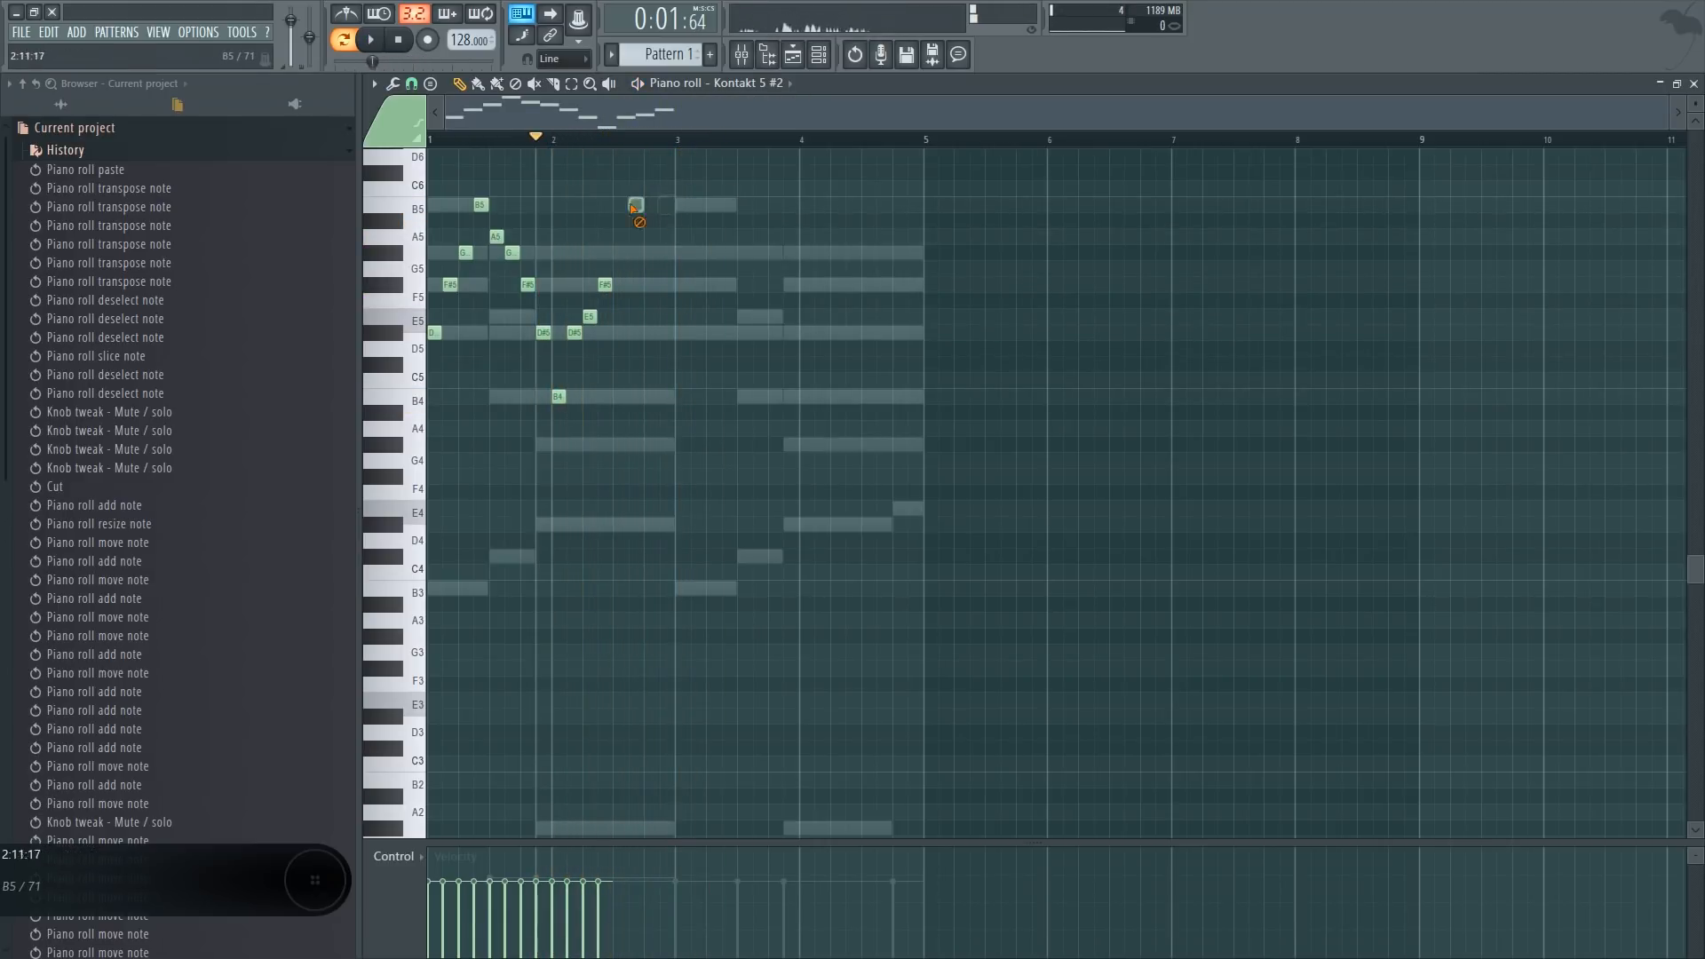
# Replay the melody from the start of bar 1 and delete every note after its sixth note, G#5
pyautogui.click(438, 140)
pyautogui.press('space')
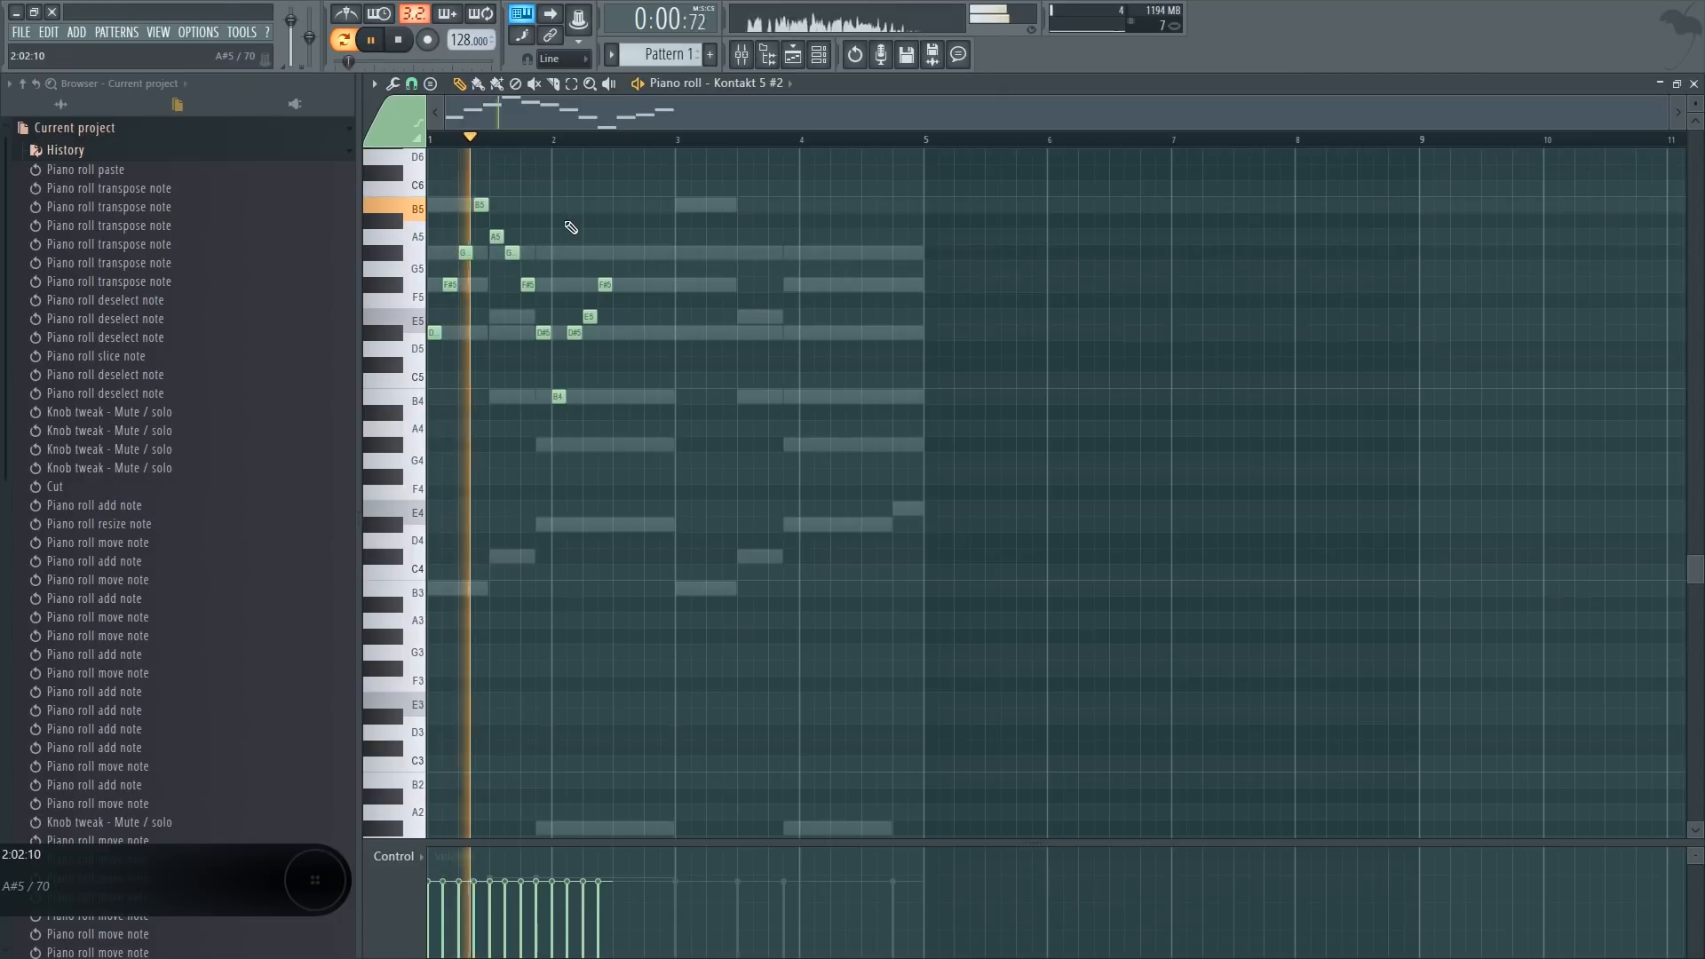
pyautogui.press('space')
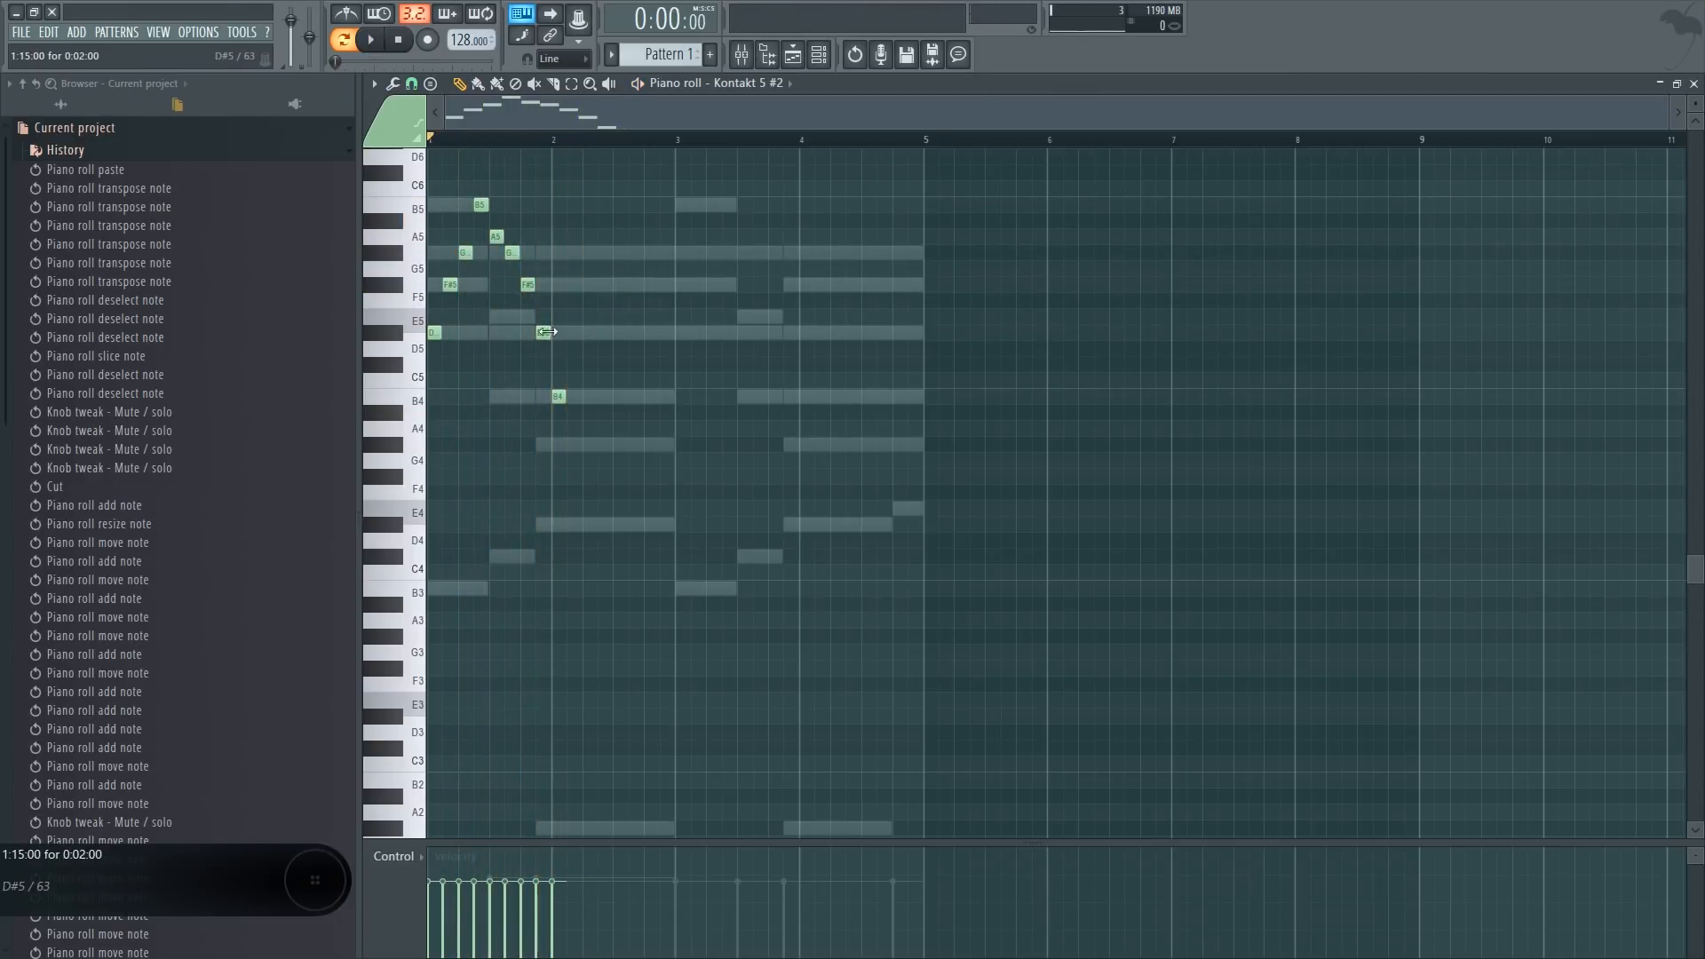
pyautogui.rightClick(557, 401)
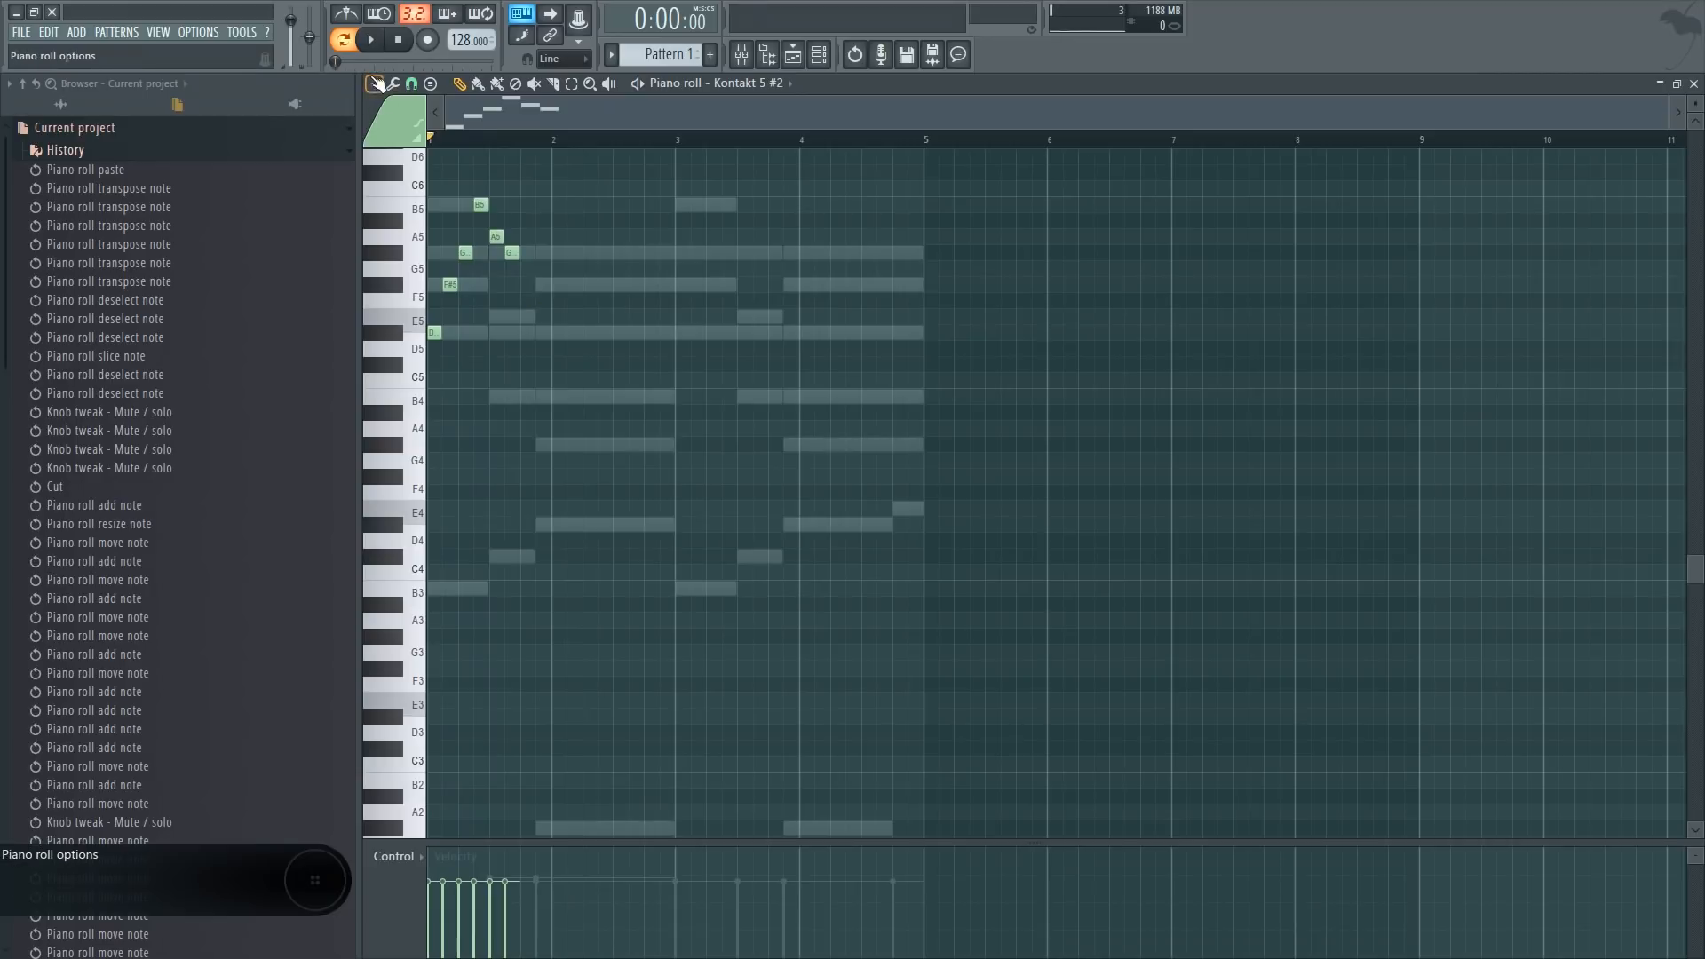
# Examine the Editable ghosts option among the piano roll helpers
pyautogui.click(374, 82)
pyautogui.moveTo(410, 190)
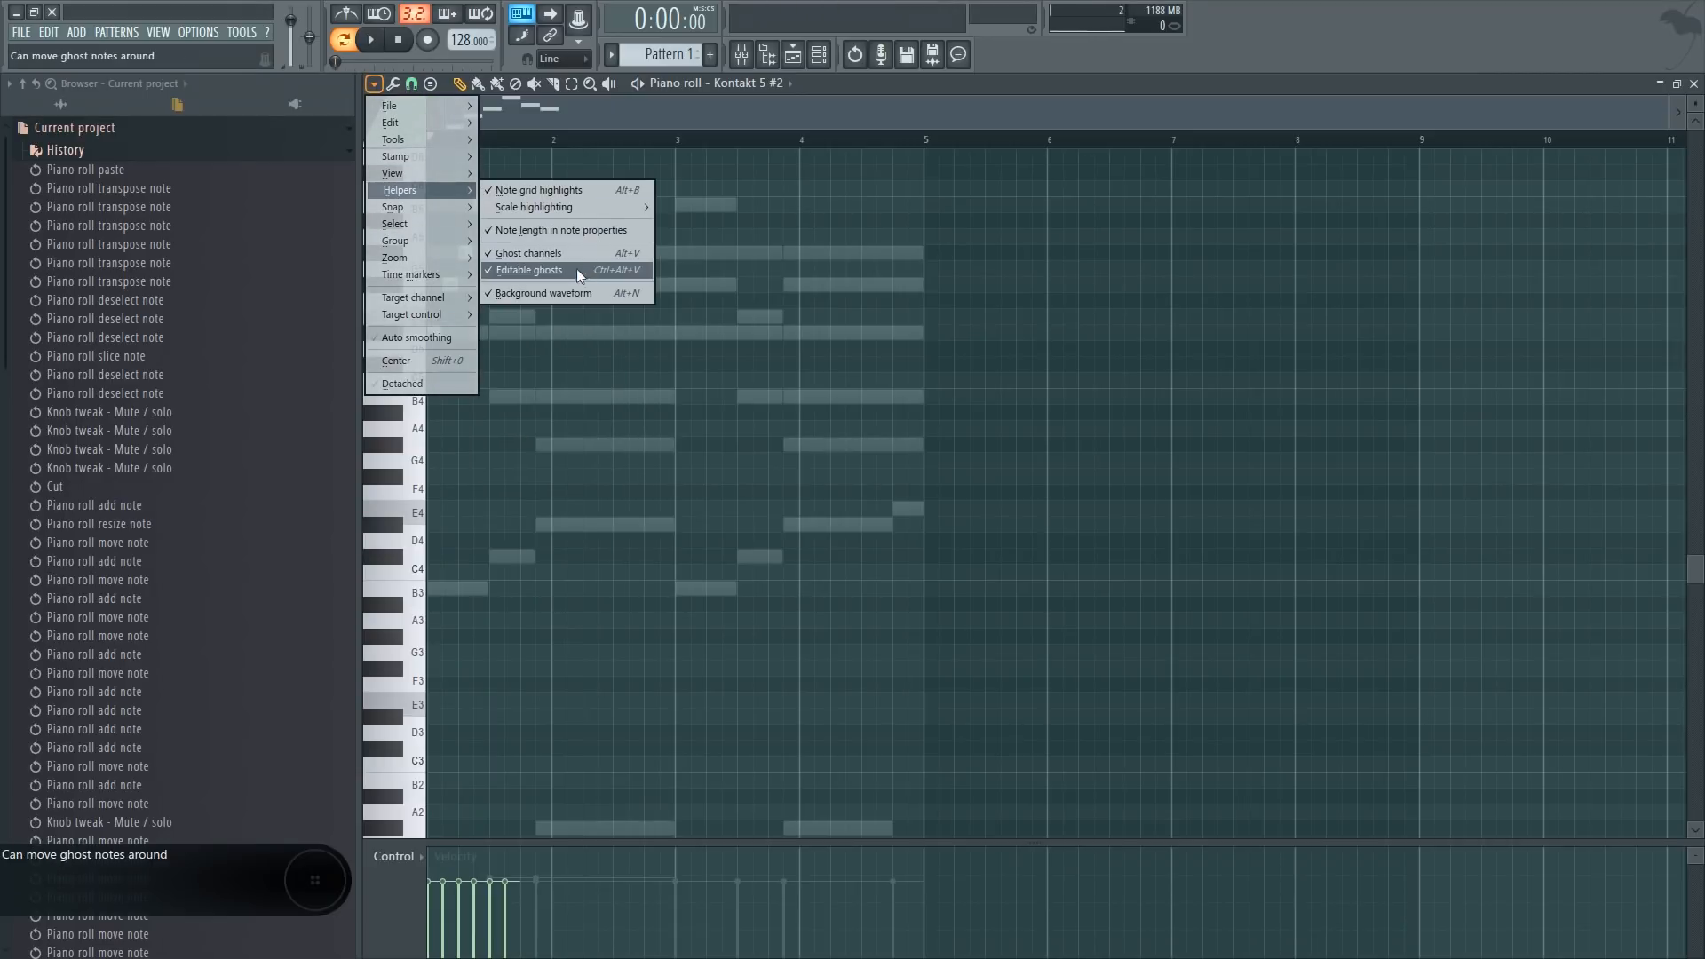
pyautogui.click(518, 273)
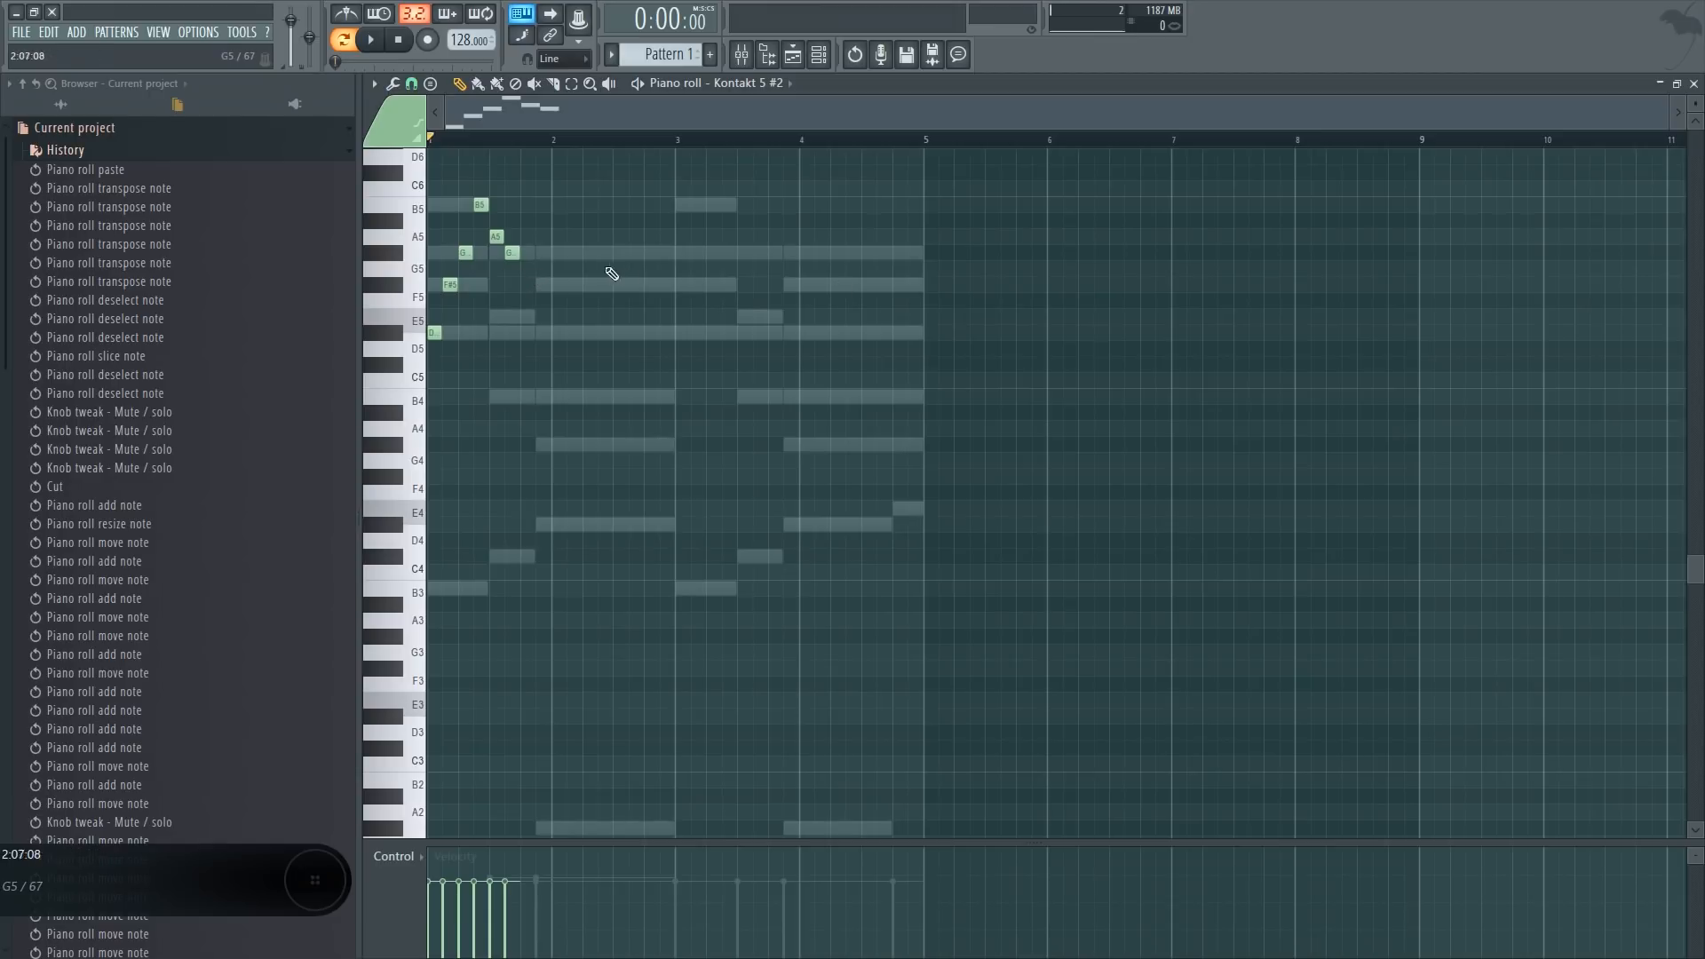
# Try out ghost editing by moving the long G#5 chord note to A5, back to G#5, and up to A5 again
pyautogui.moveTo(565, 252); pyautogui.dragTo(566, 227)
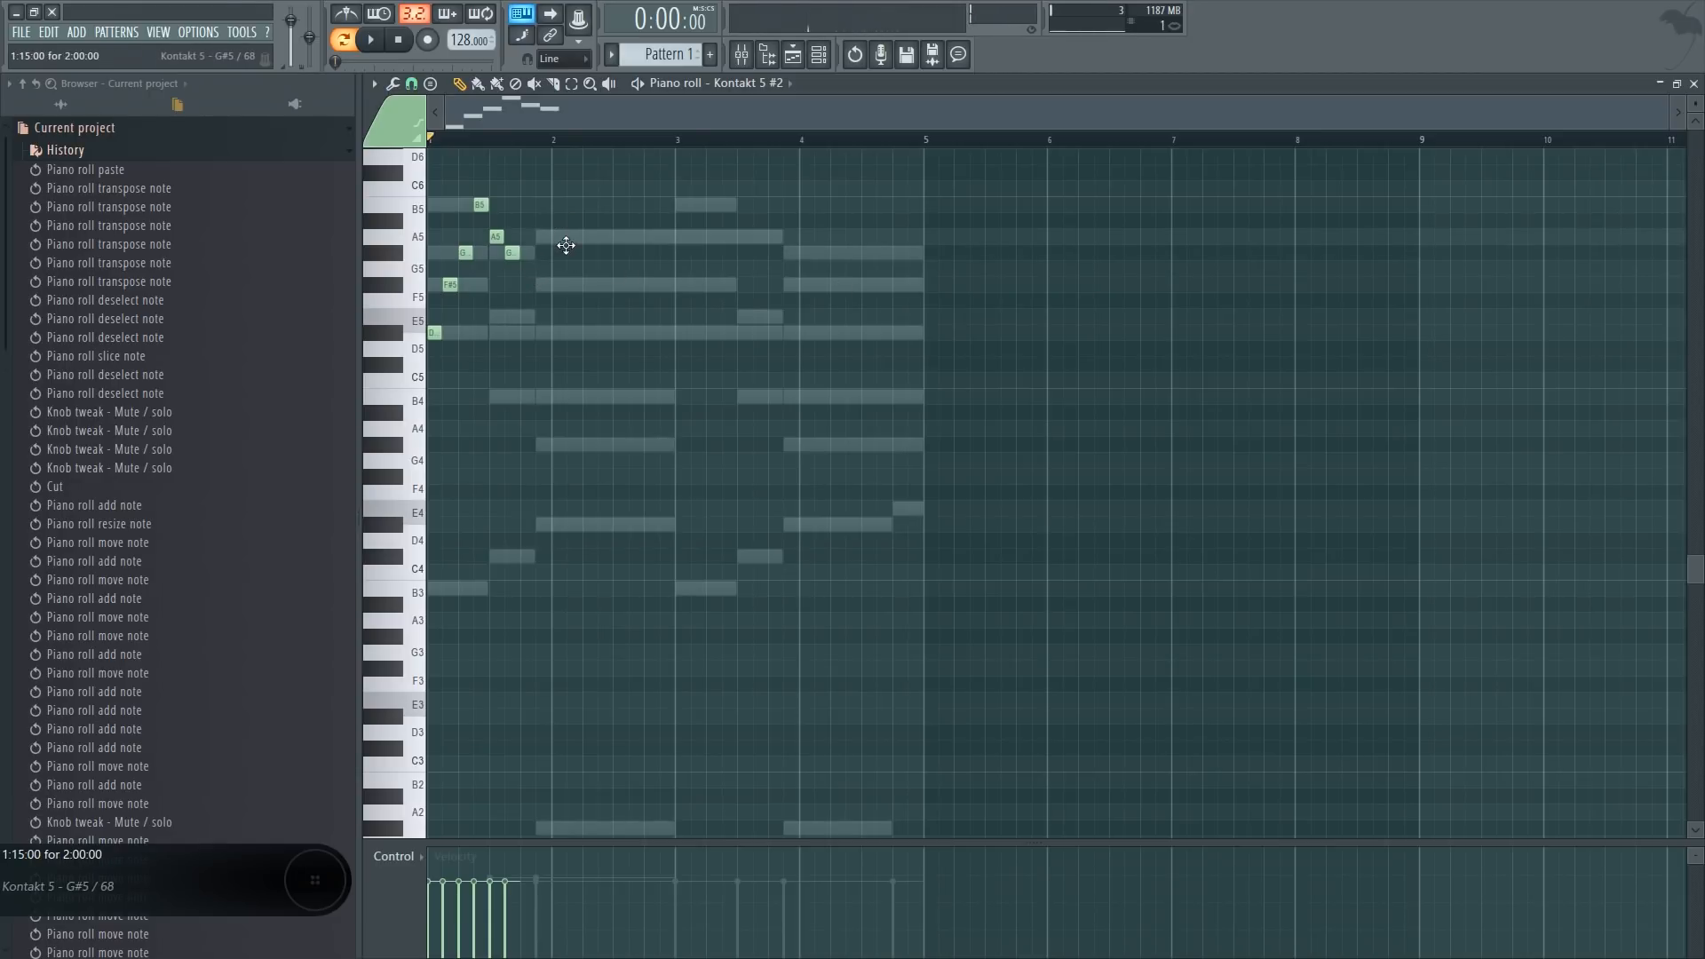
pyautogui.moveTo(565, 245); pyautogui.dragTo(563, 254)
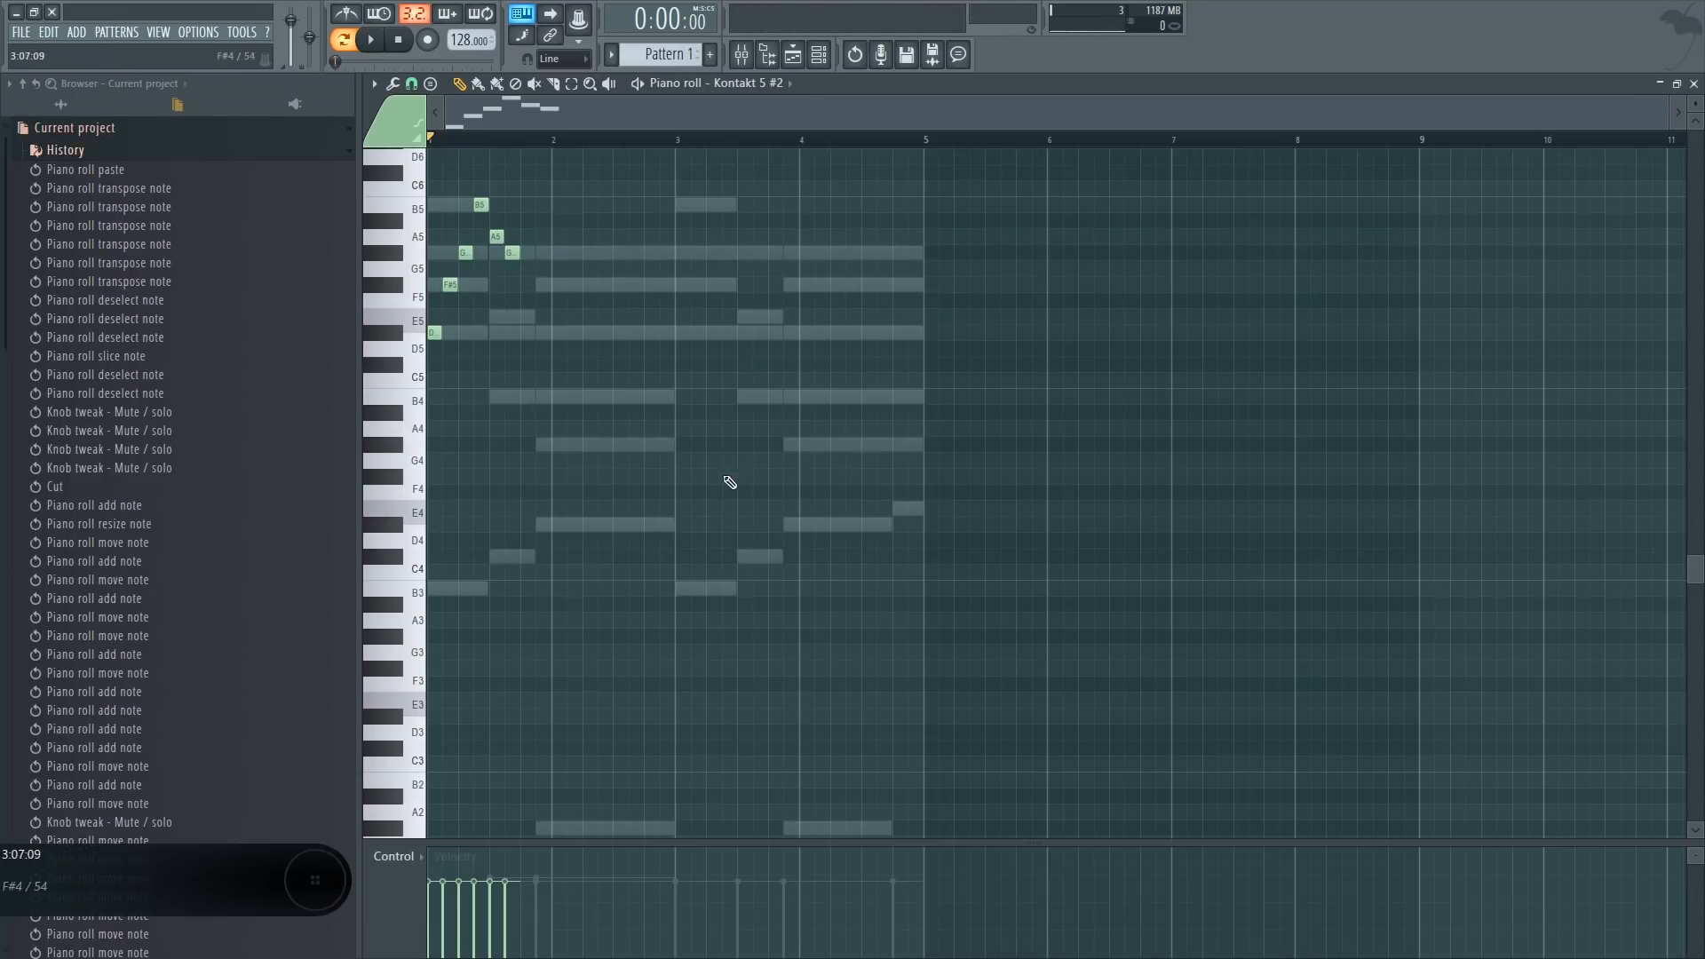
pyautogui.moveTo(565, 250); pyautogui.dragTo(565, 234)
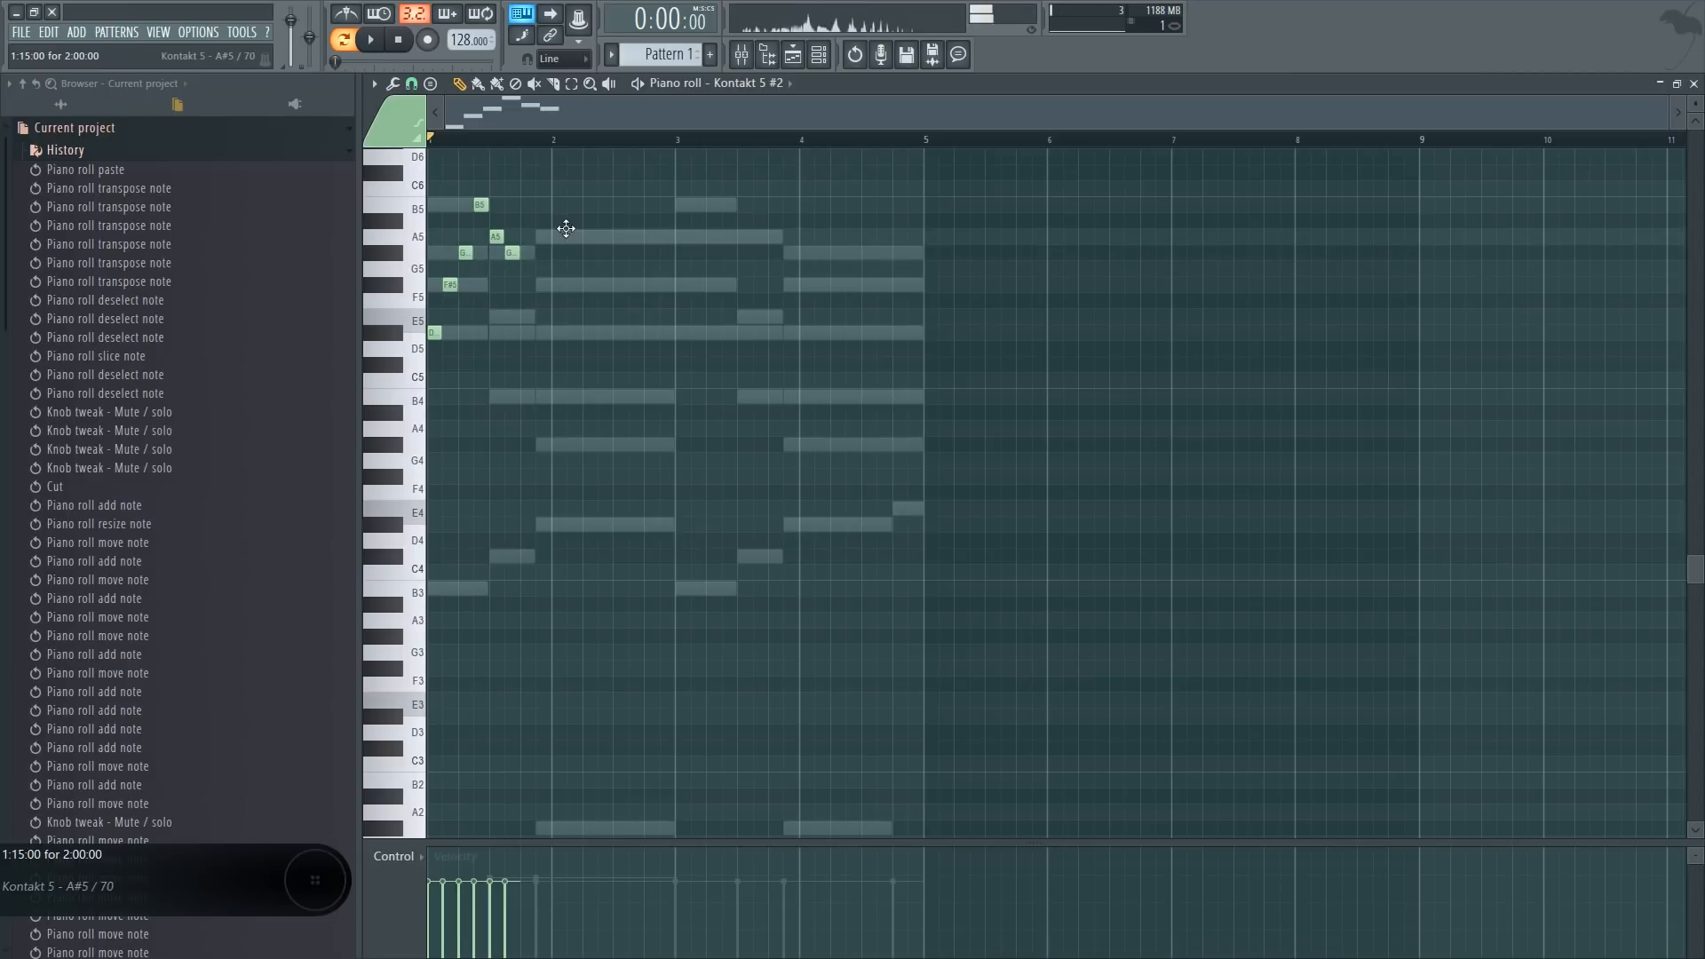
# Open the Kontakt 5 notes in the piano roll and move the long A5 chord note back to G#5
pyautogui.click(823, 69)
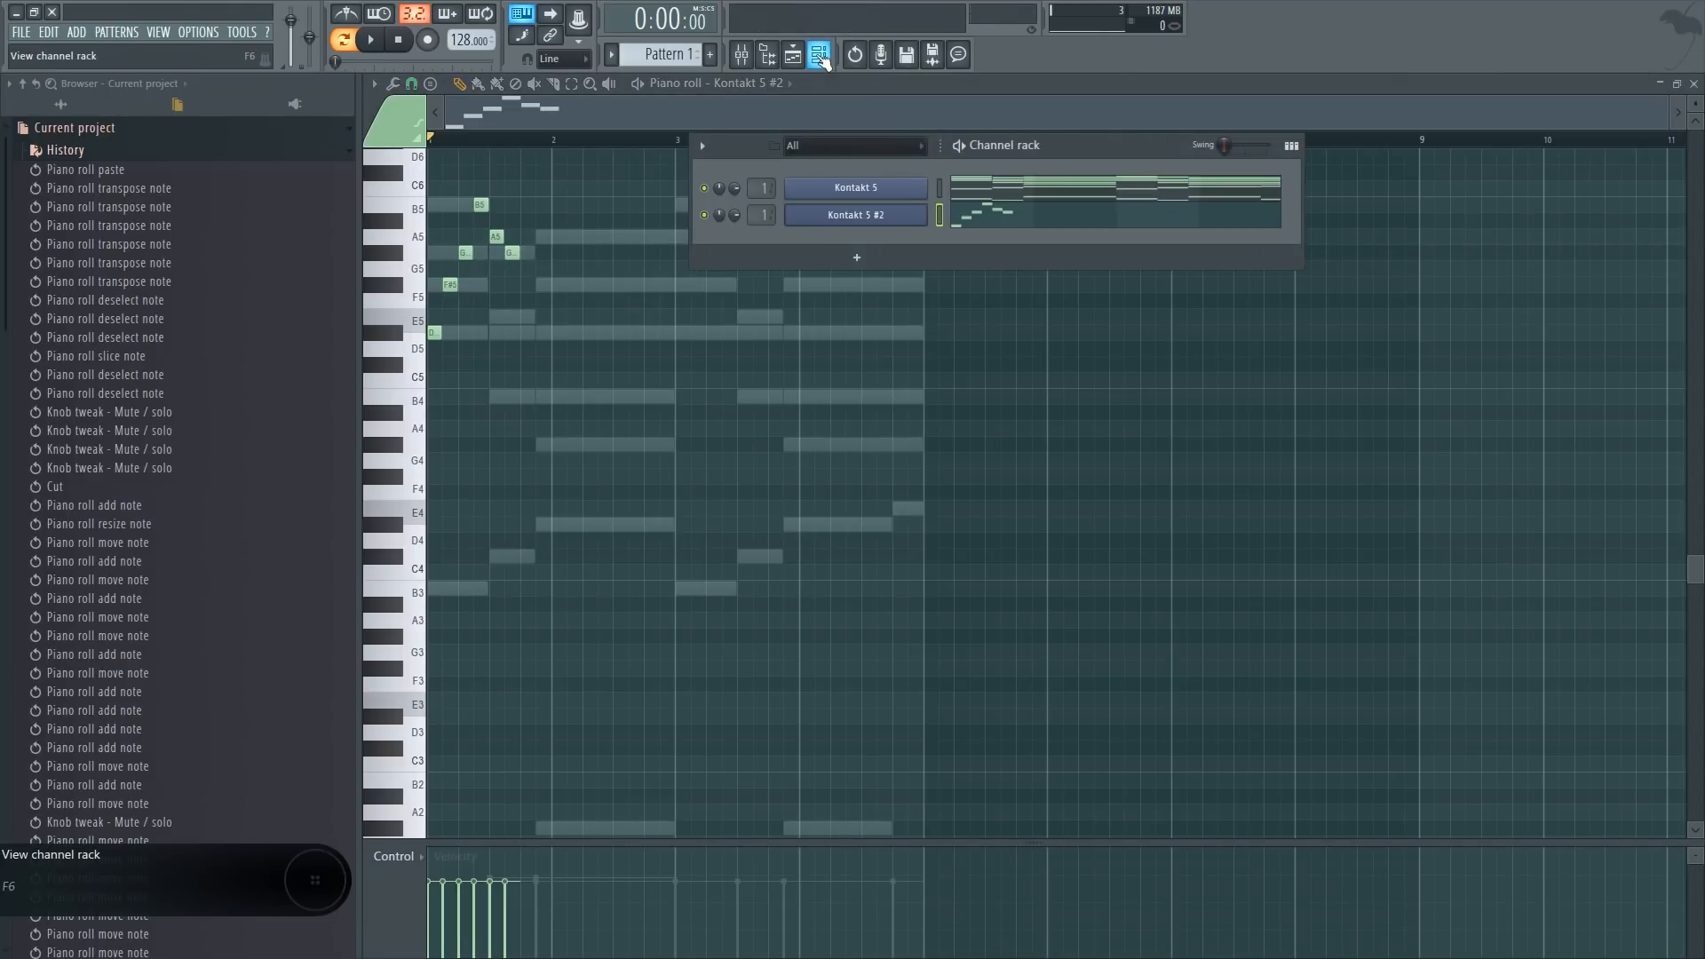
pyautogui.click(1019, 186)
pyautogui.moveTo(667, 236); pyautogui.dragTo(631, 253)
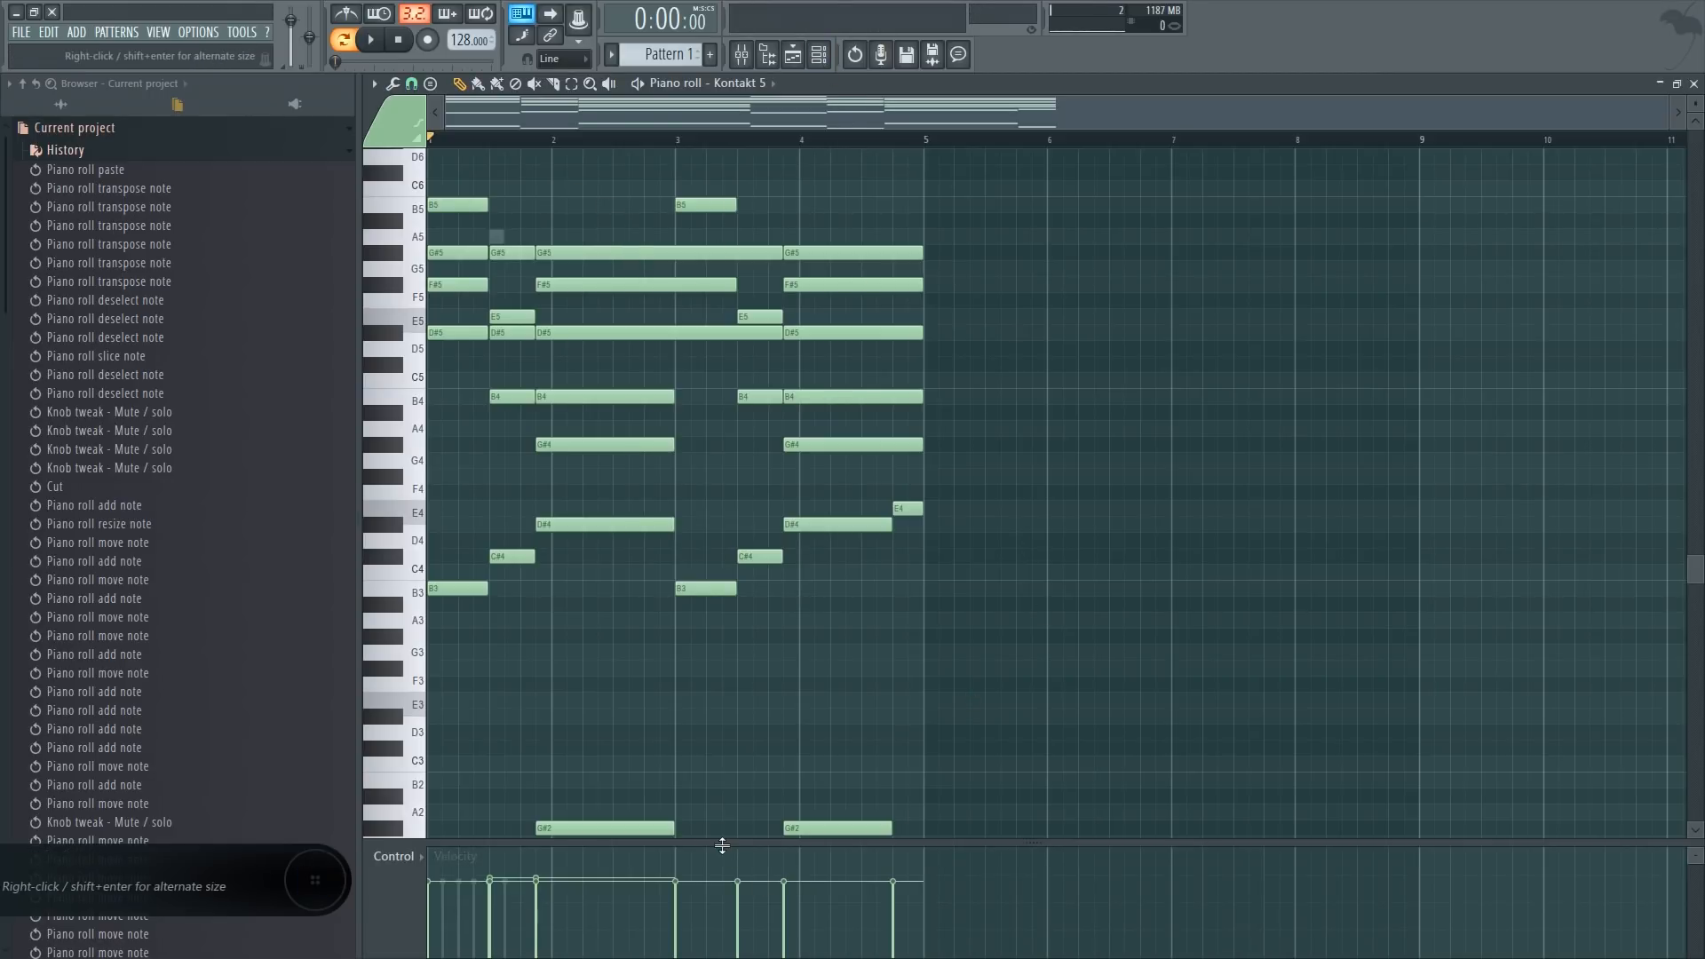
# Reduce the height of the control lane and switch its target to Note pan
pyautogui.moveTo(733, 843)
pyautogui.mouseDown()
pyautogui.moveTo(715, 810)
pyautogui.moveTo(736, 862)
pyautogui.mouseUp()
pyautogui.scroll(-5, 746, 674)
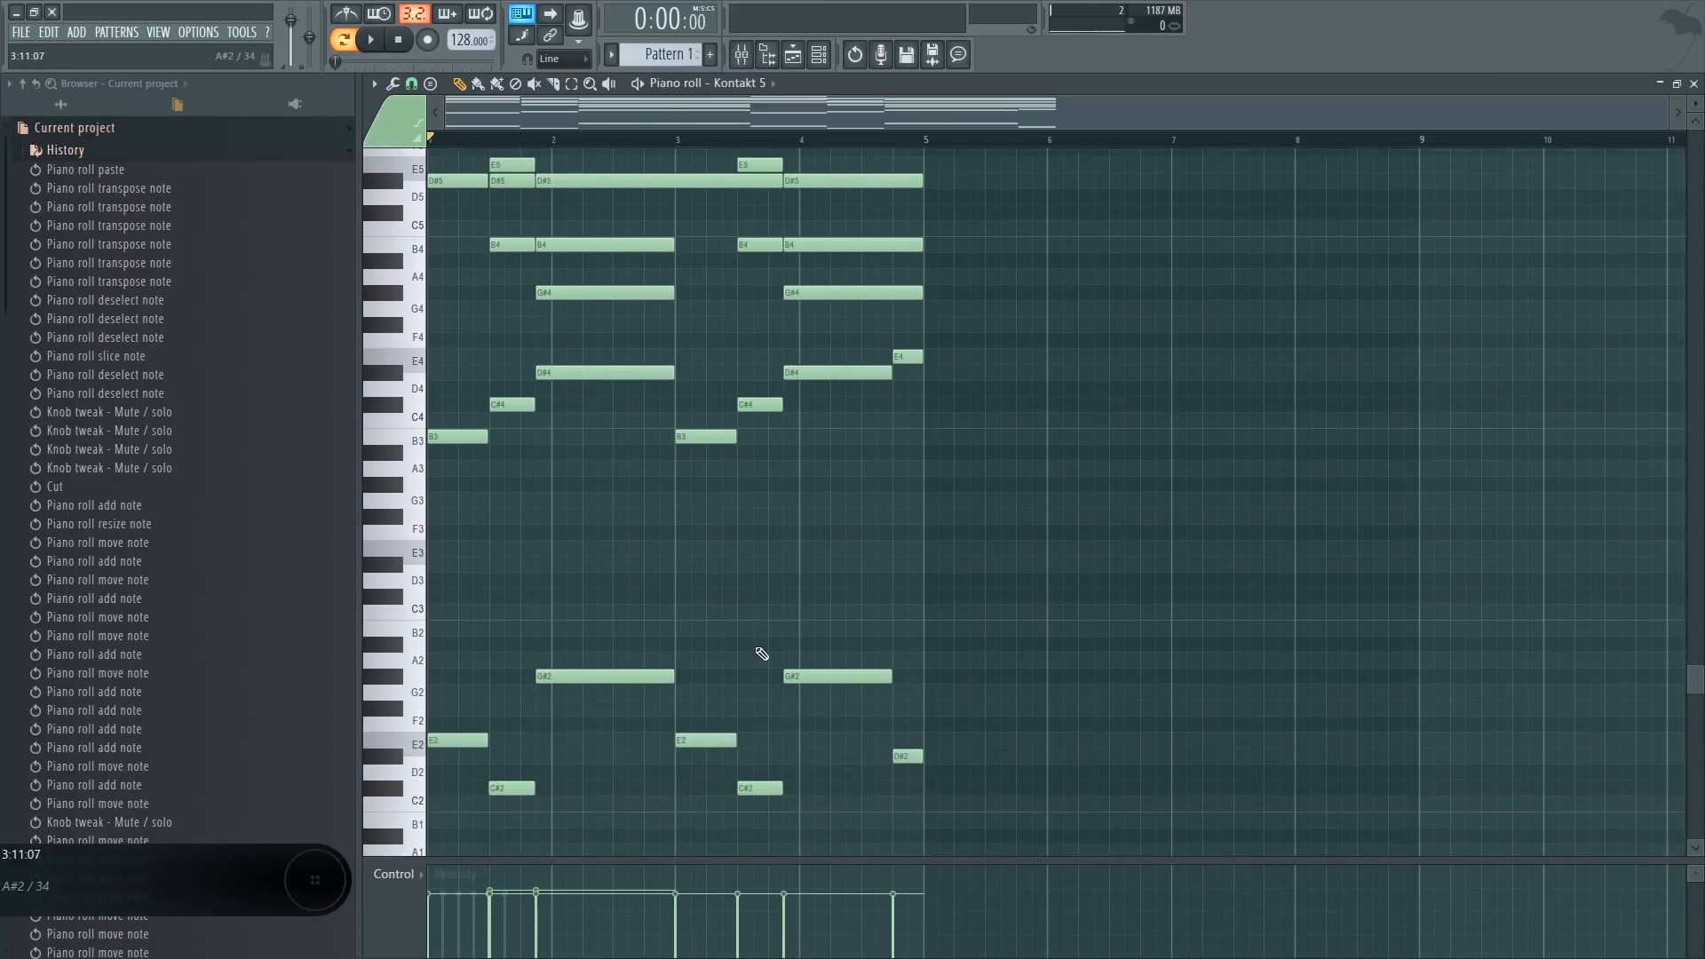
pyautogui.click(403, 875)
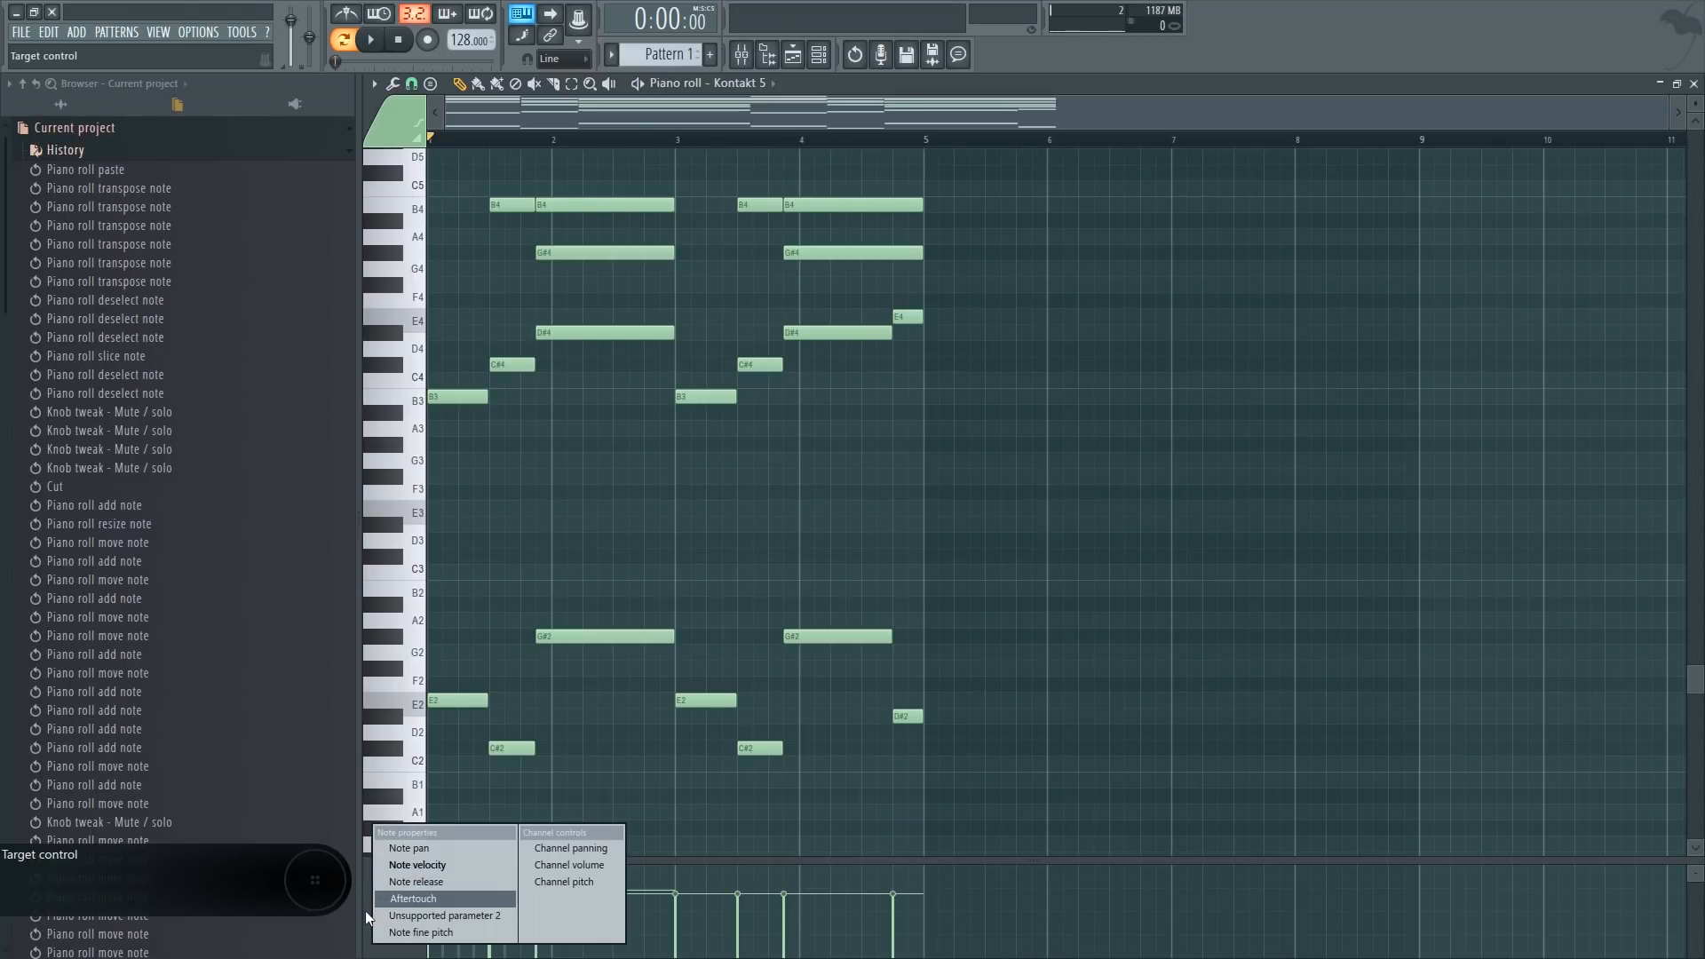
pyautogui.click(366, 910)
pyautogui.click(402, 875)
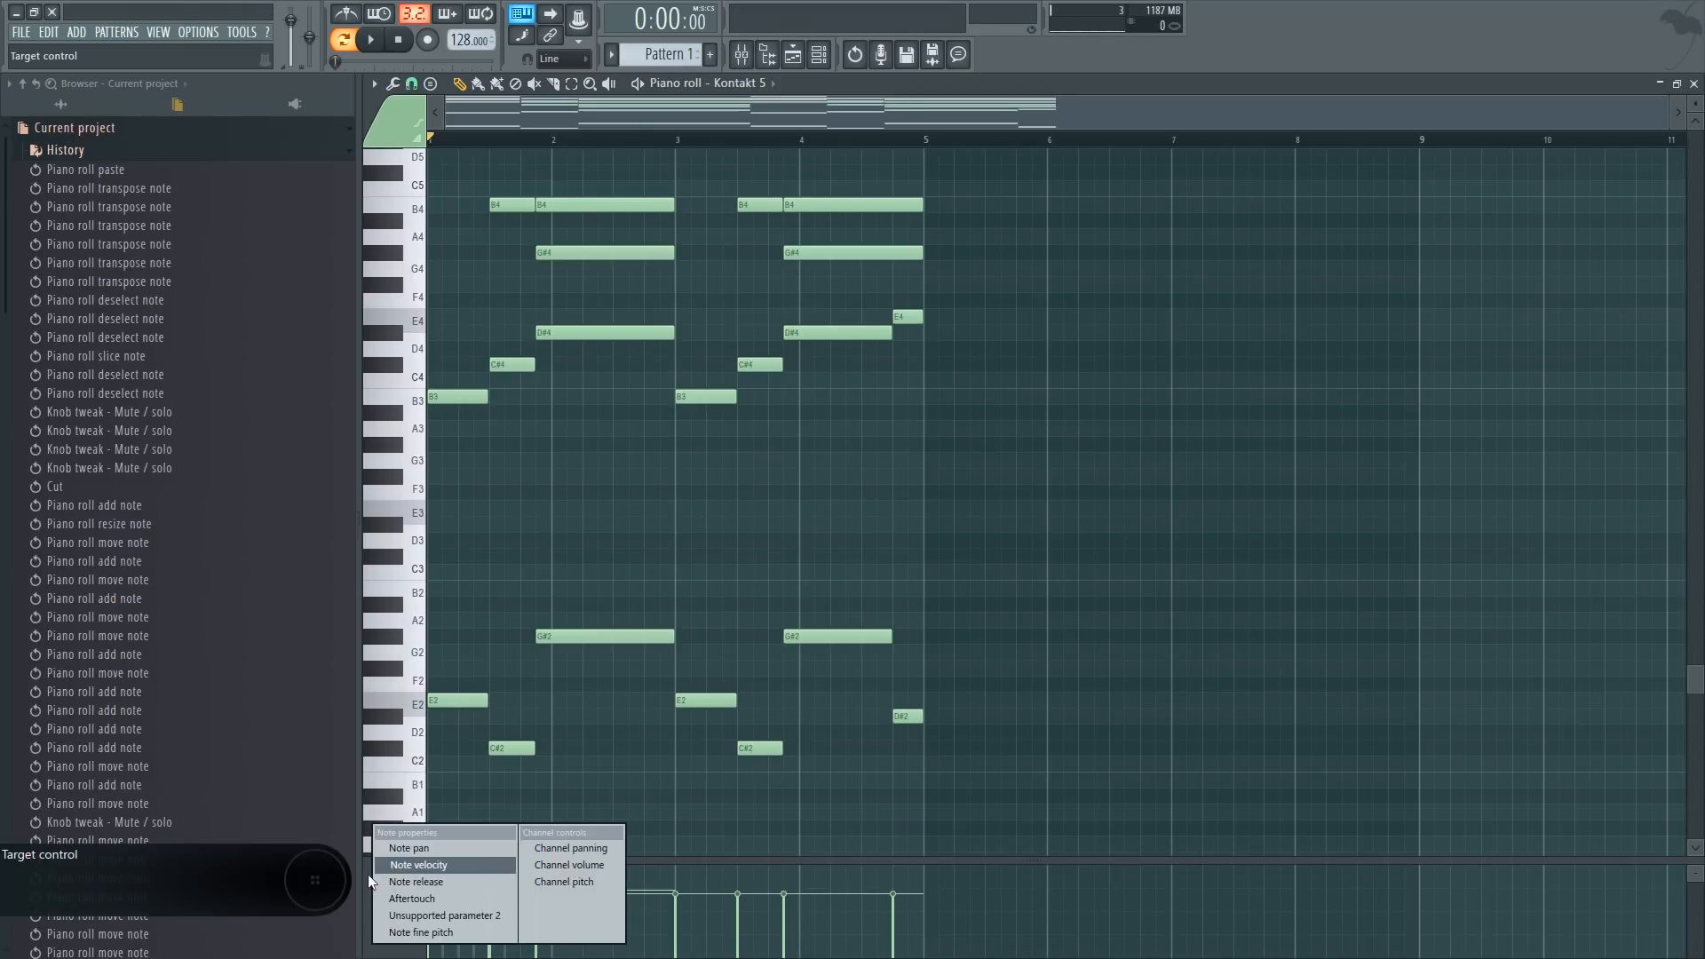
pyautogui.click(368, 874)
pyautogui.click(401, 872)
pyautogui.click(408, 849)
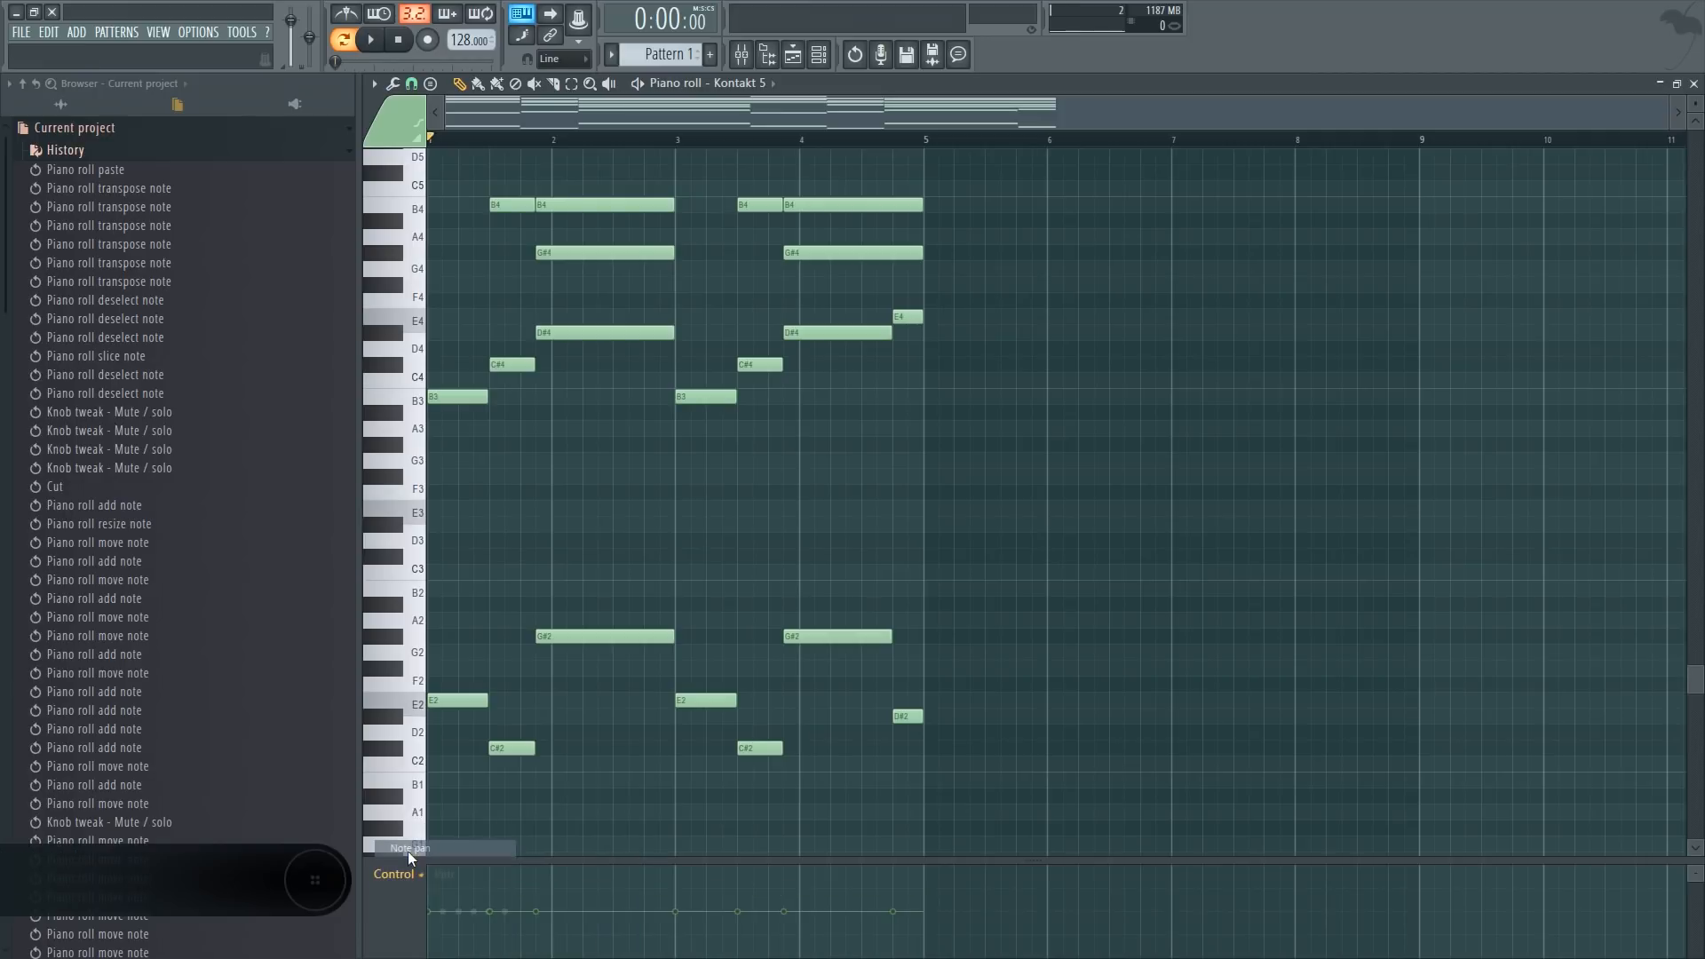
pyautogui.scroll(1, 551, 786)
pyautogui.moveTo(1158, 798); pyautogui.dragTo(206, 341)
pyautogui.scroll(-6, 757, 586)
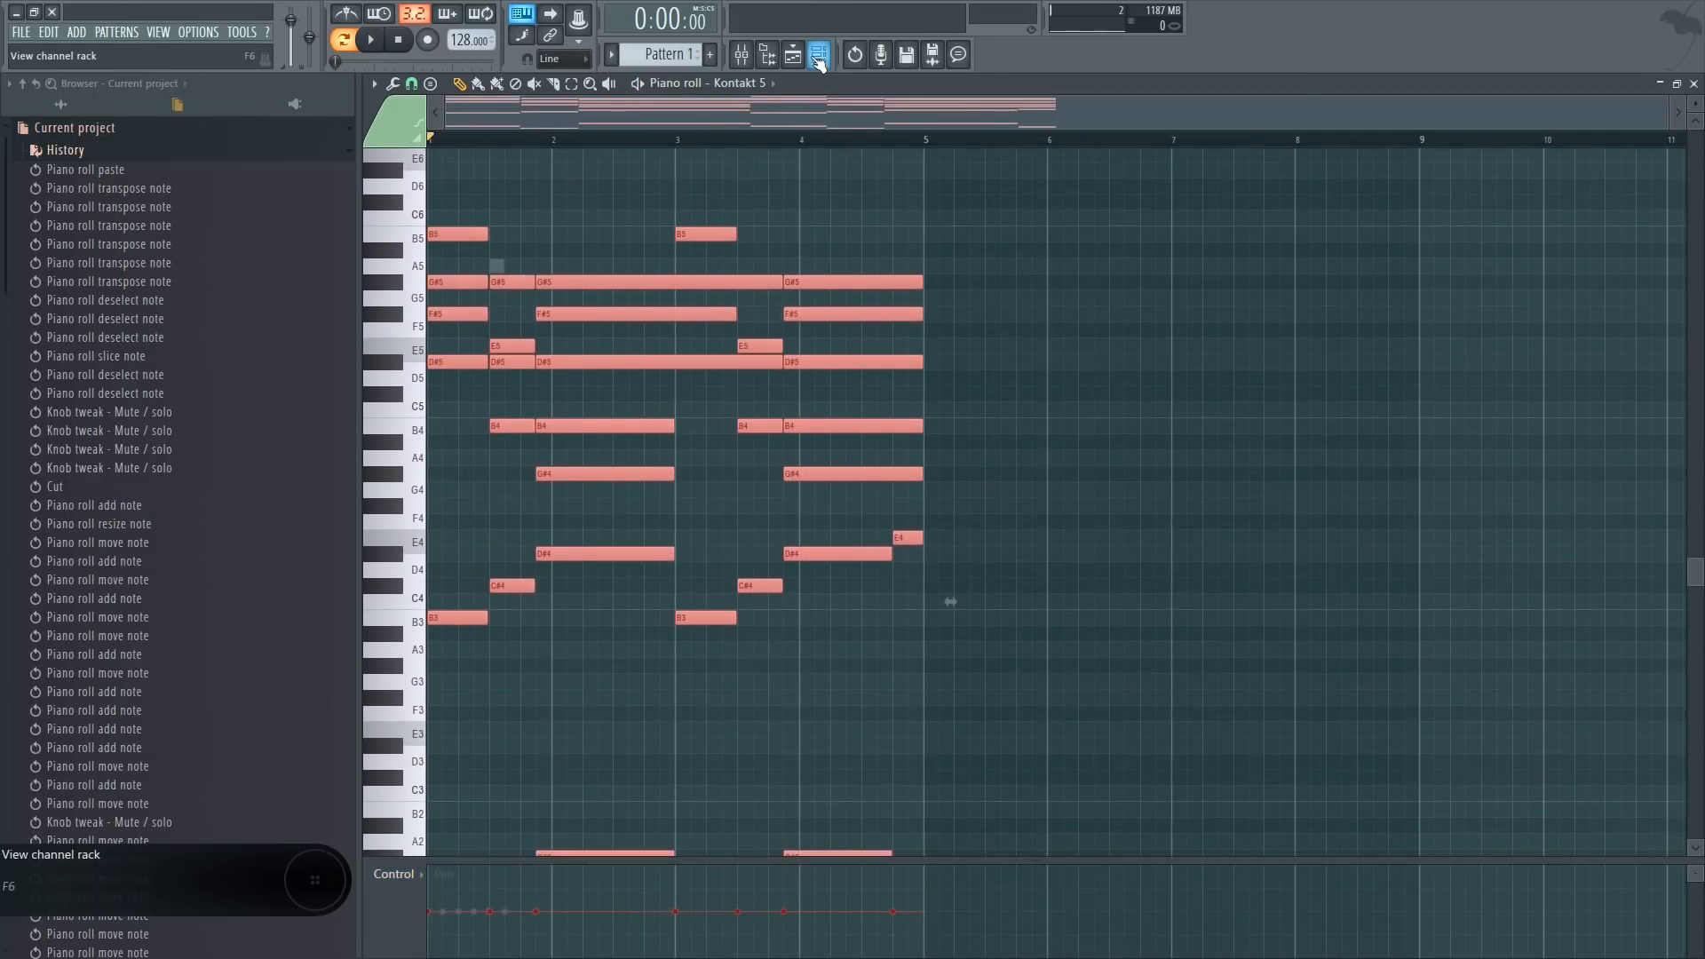
pyautogui.click(818, 60)
pyautogui.keyDown('ctrl'); pyautogui.click(516, 229); pyautogui.keyUp('ctrl')
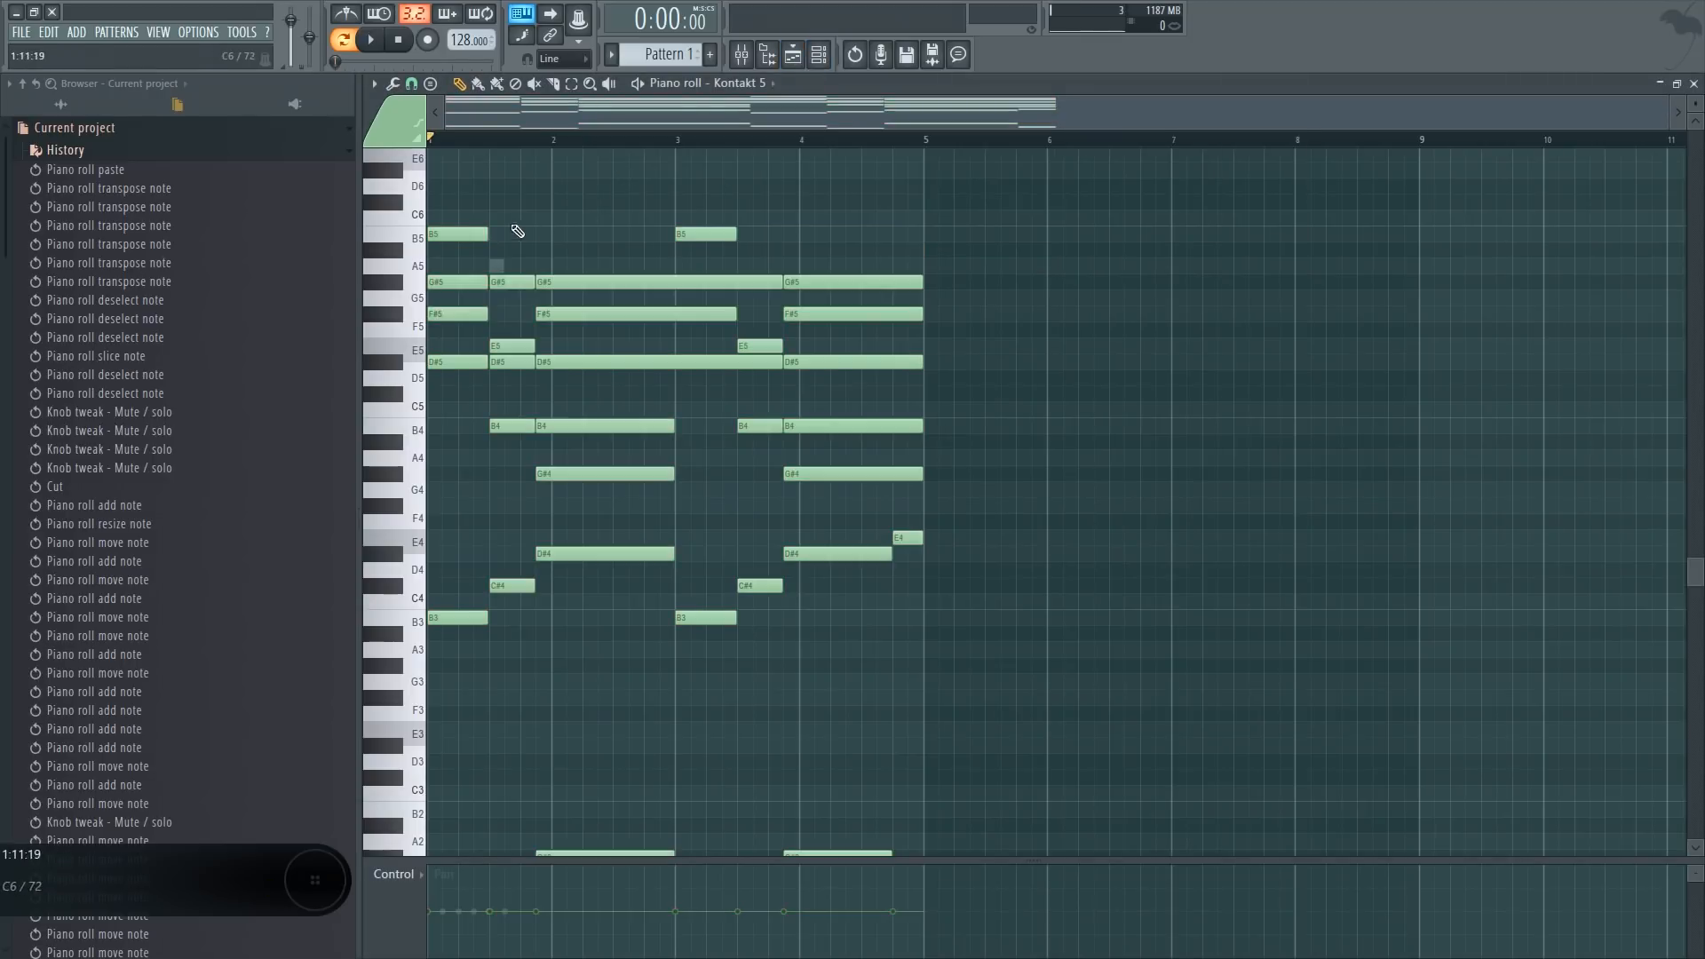
# Pan the first chord's B5 fully right, its G#5 100% left and its D#5 to about the centre
pyautogui.moveTo(480, 256); pyautogui.dragTo(434, 197)
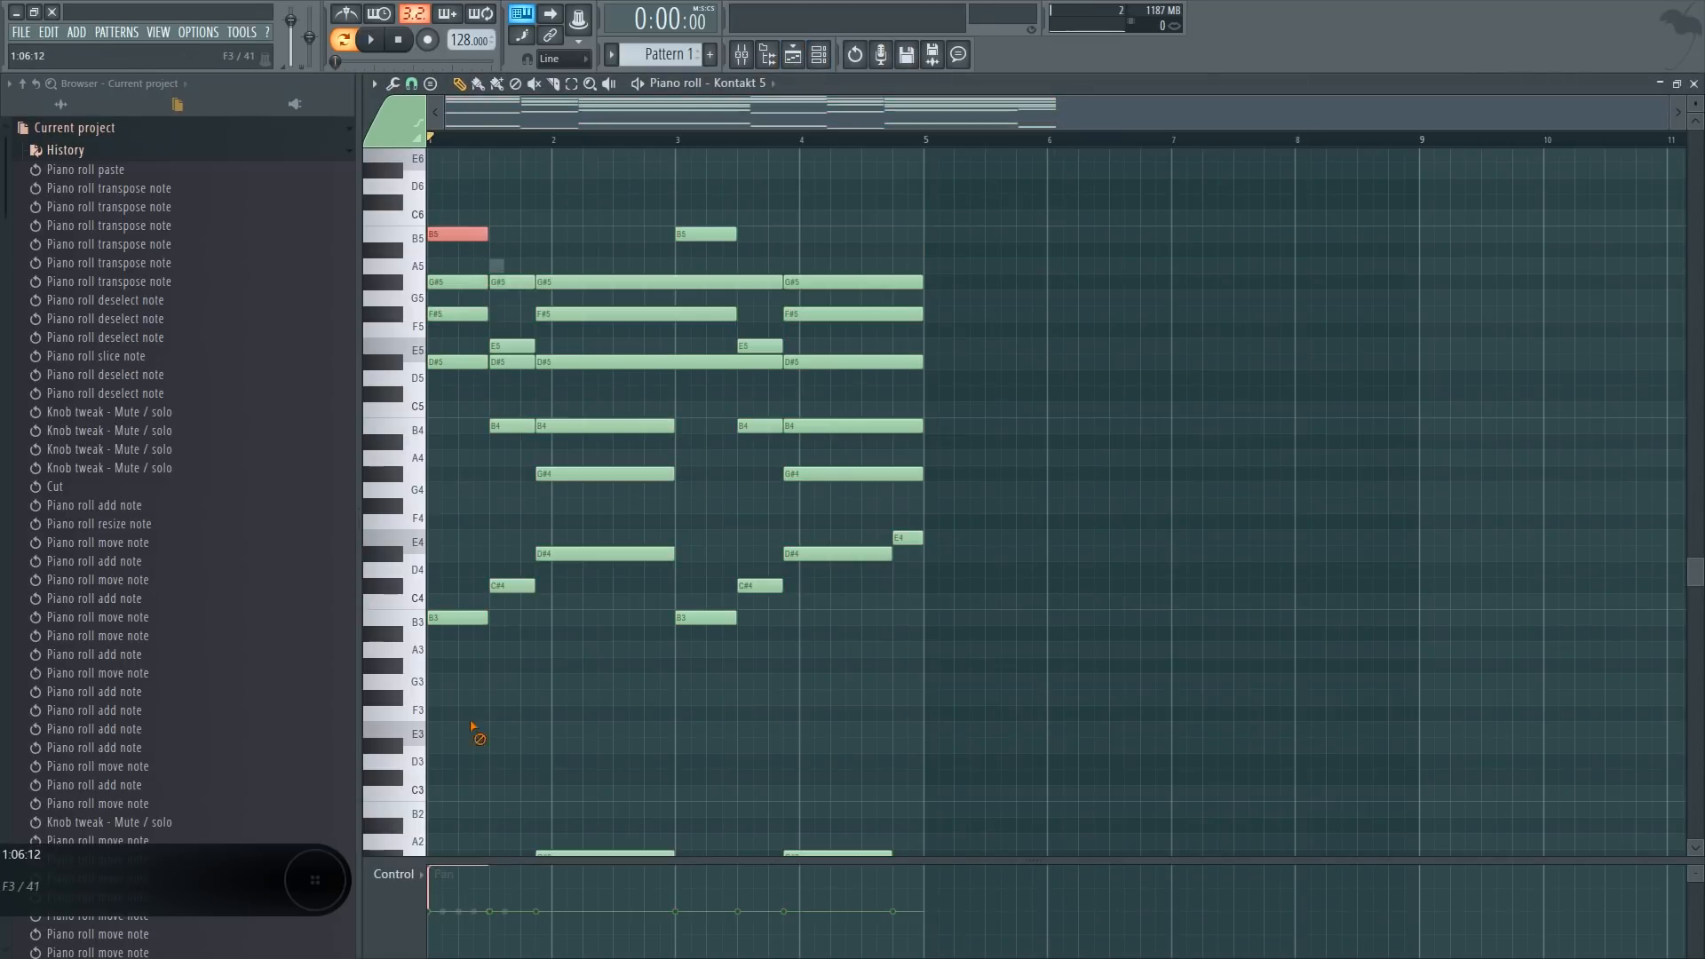
pyautogui.rightClick(470, 721)
pyautogui.moveTo(466, 304); pyautogui.dragTo(452, 262)
pyautogui.click(462, 956)
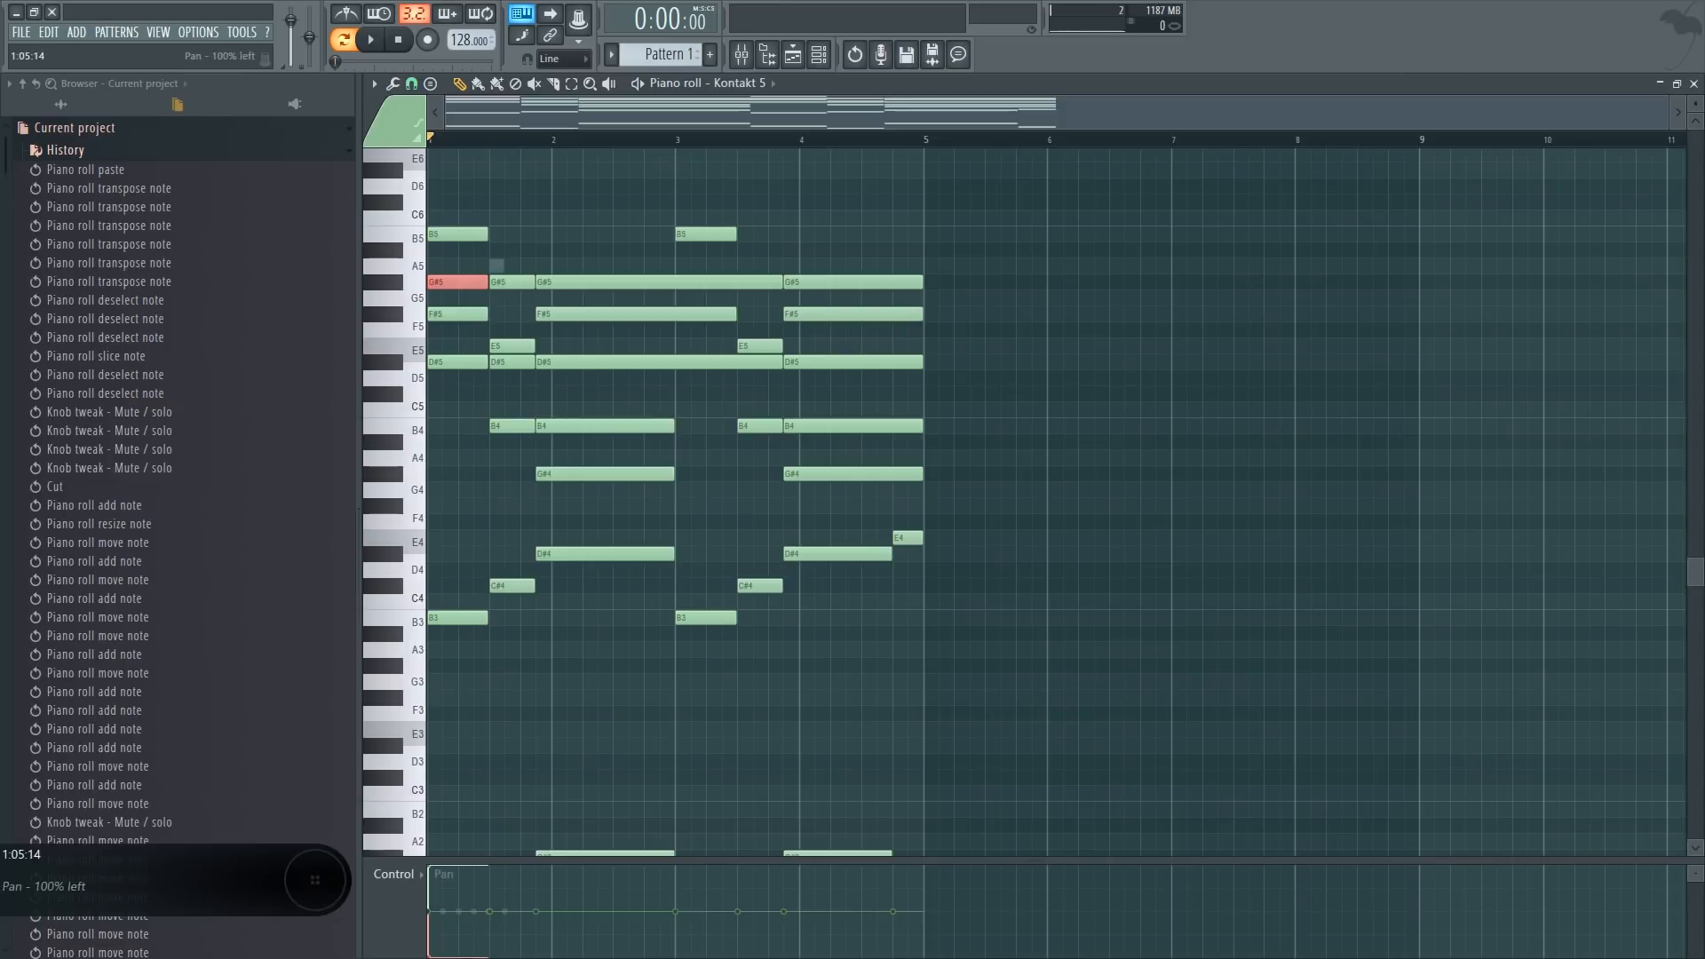
pyautogui.moveTo(458, 387); pyautogui.dragTo(447, 329)
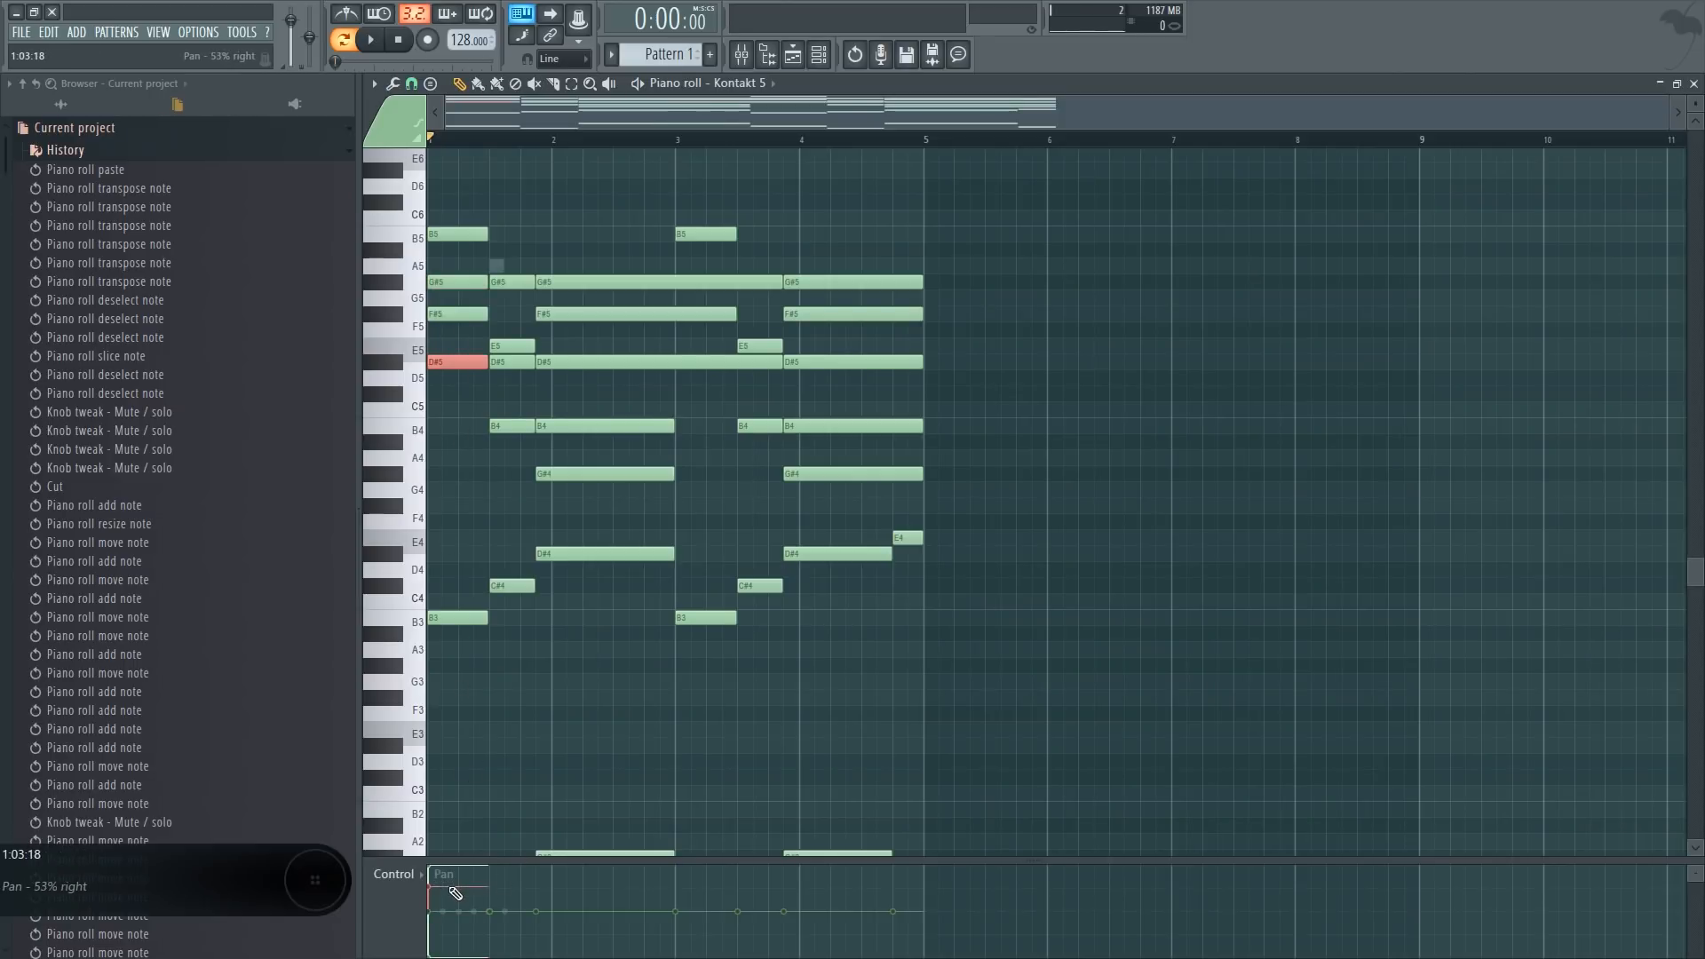
pyautogui.moveTo(451, 891); pyautogui.dragTo(450, 914)
pyautogui.keyDown('ctrl'); pyautogui.click(496, 765); pyautogui.keyUp('ctrl')
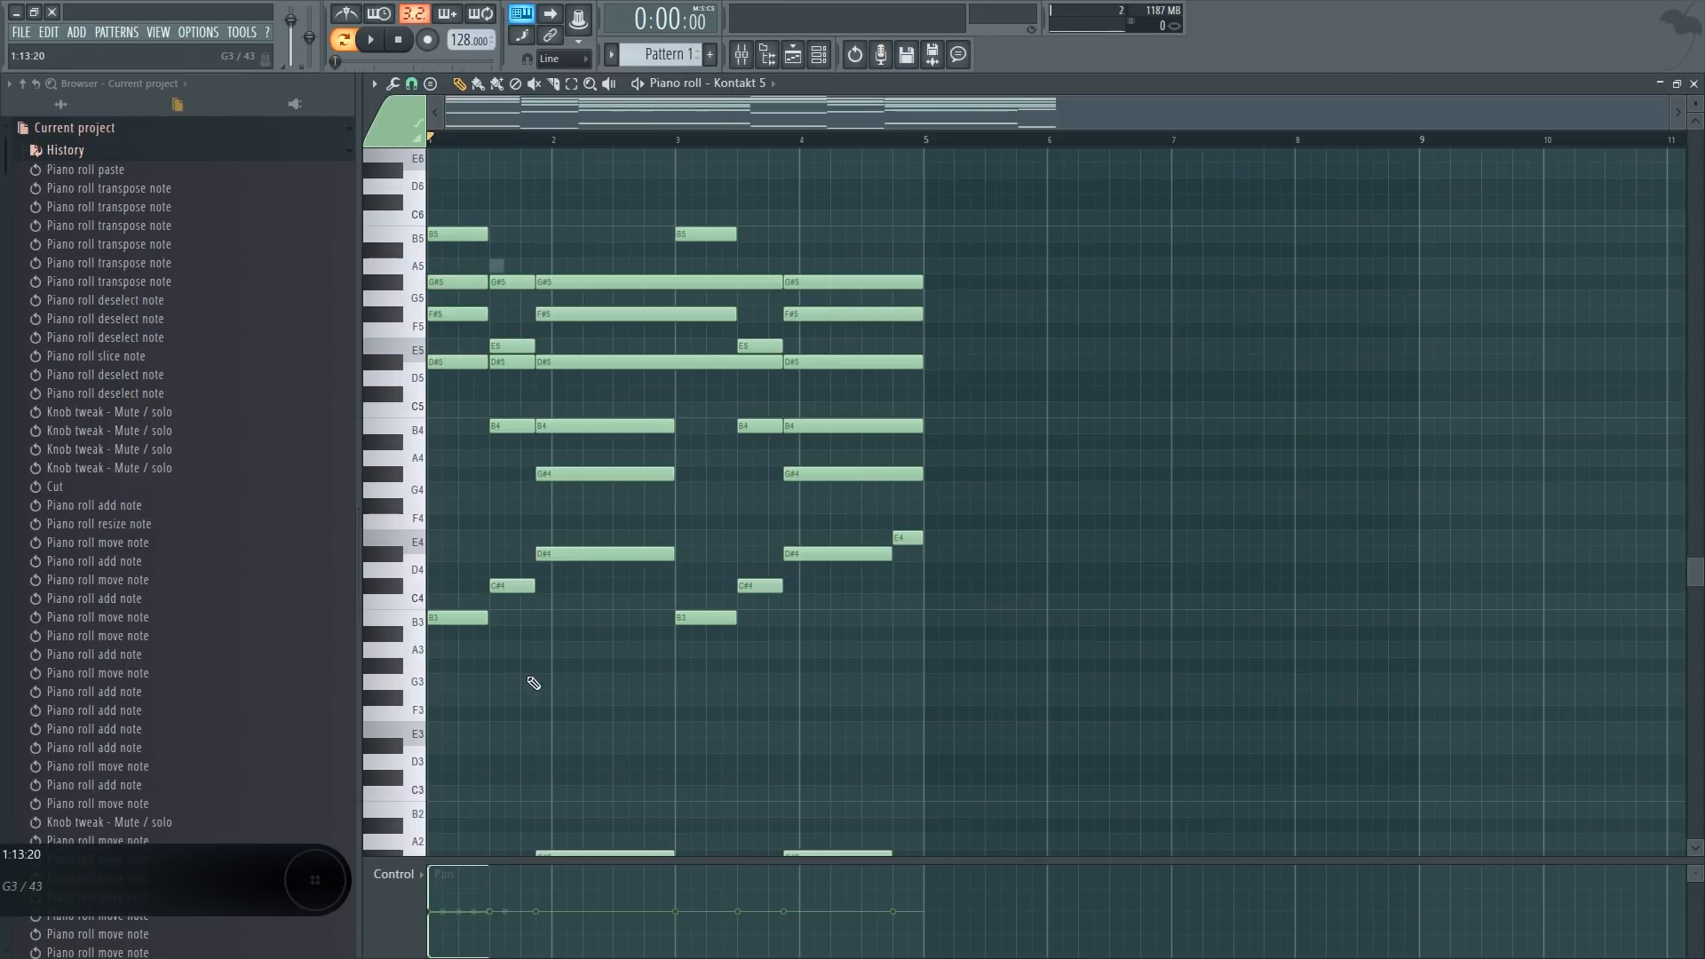
# Redraw the pan values of the first two chords, with the first centred and the second up to about 44% right
pyautogui.click(477, 887)
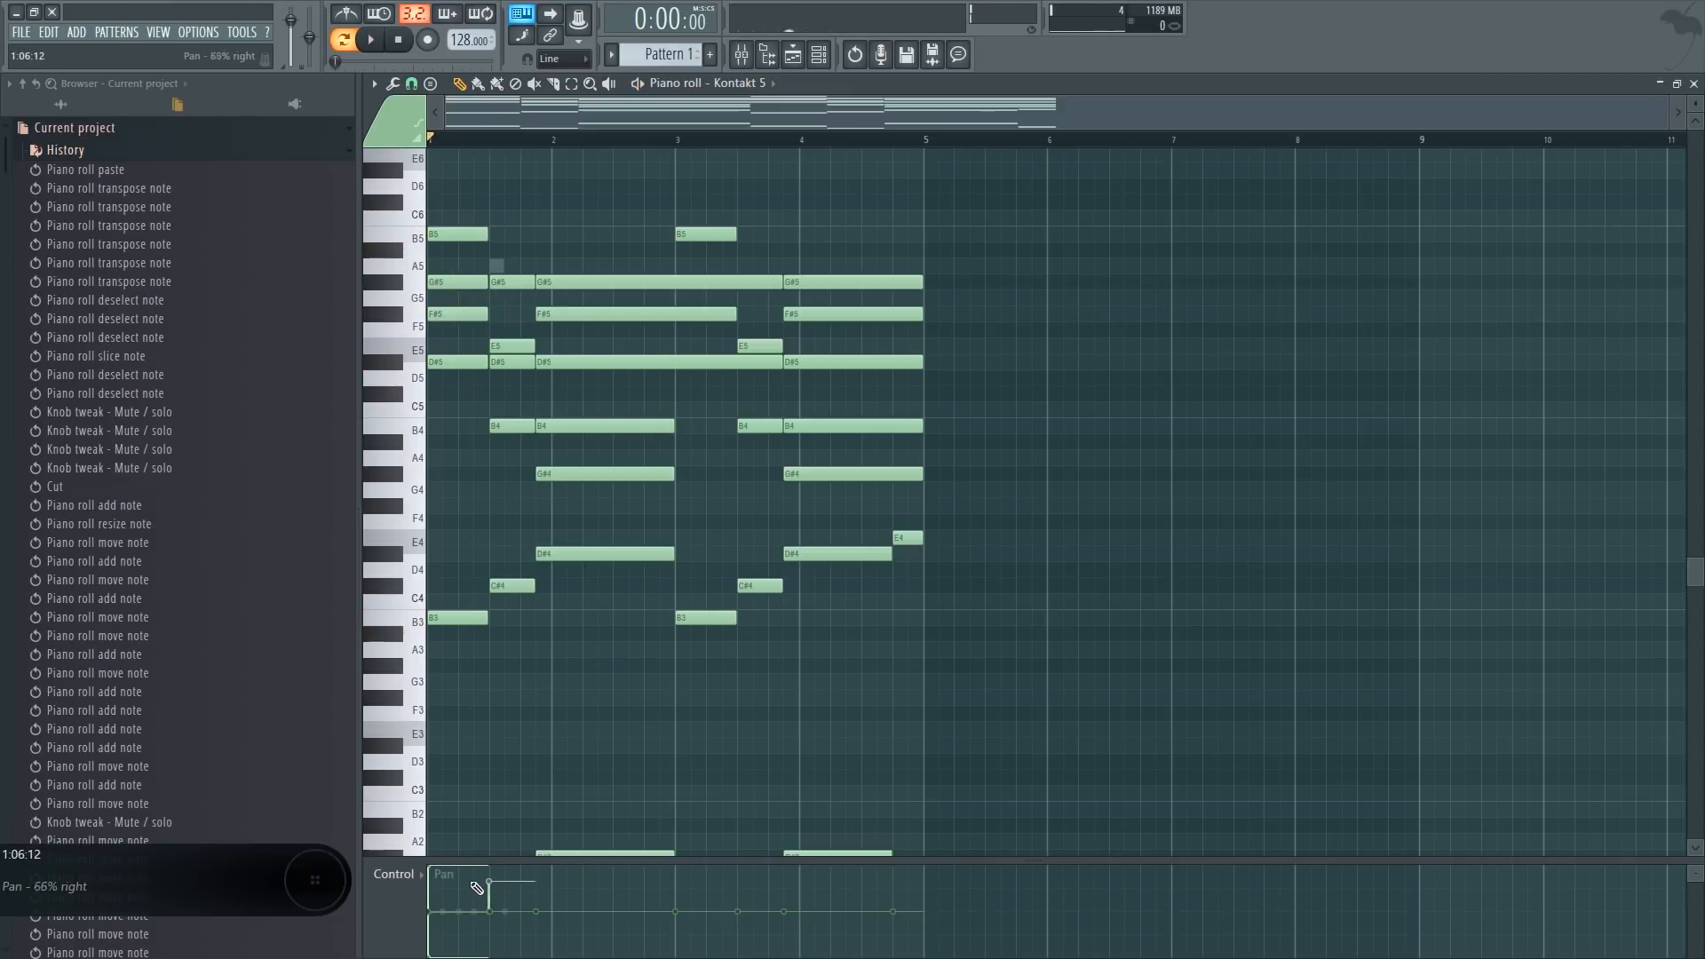
pyautogui.moveTo(443, 886)
pyautogui.mouseDown()
pyautogui.moveTo(451, 909)
pyautogui.moveTo(499, 904)
pyautogui.mouseUp()
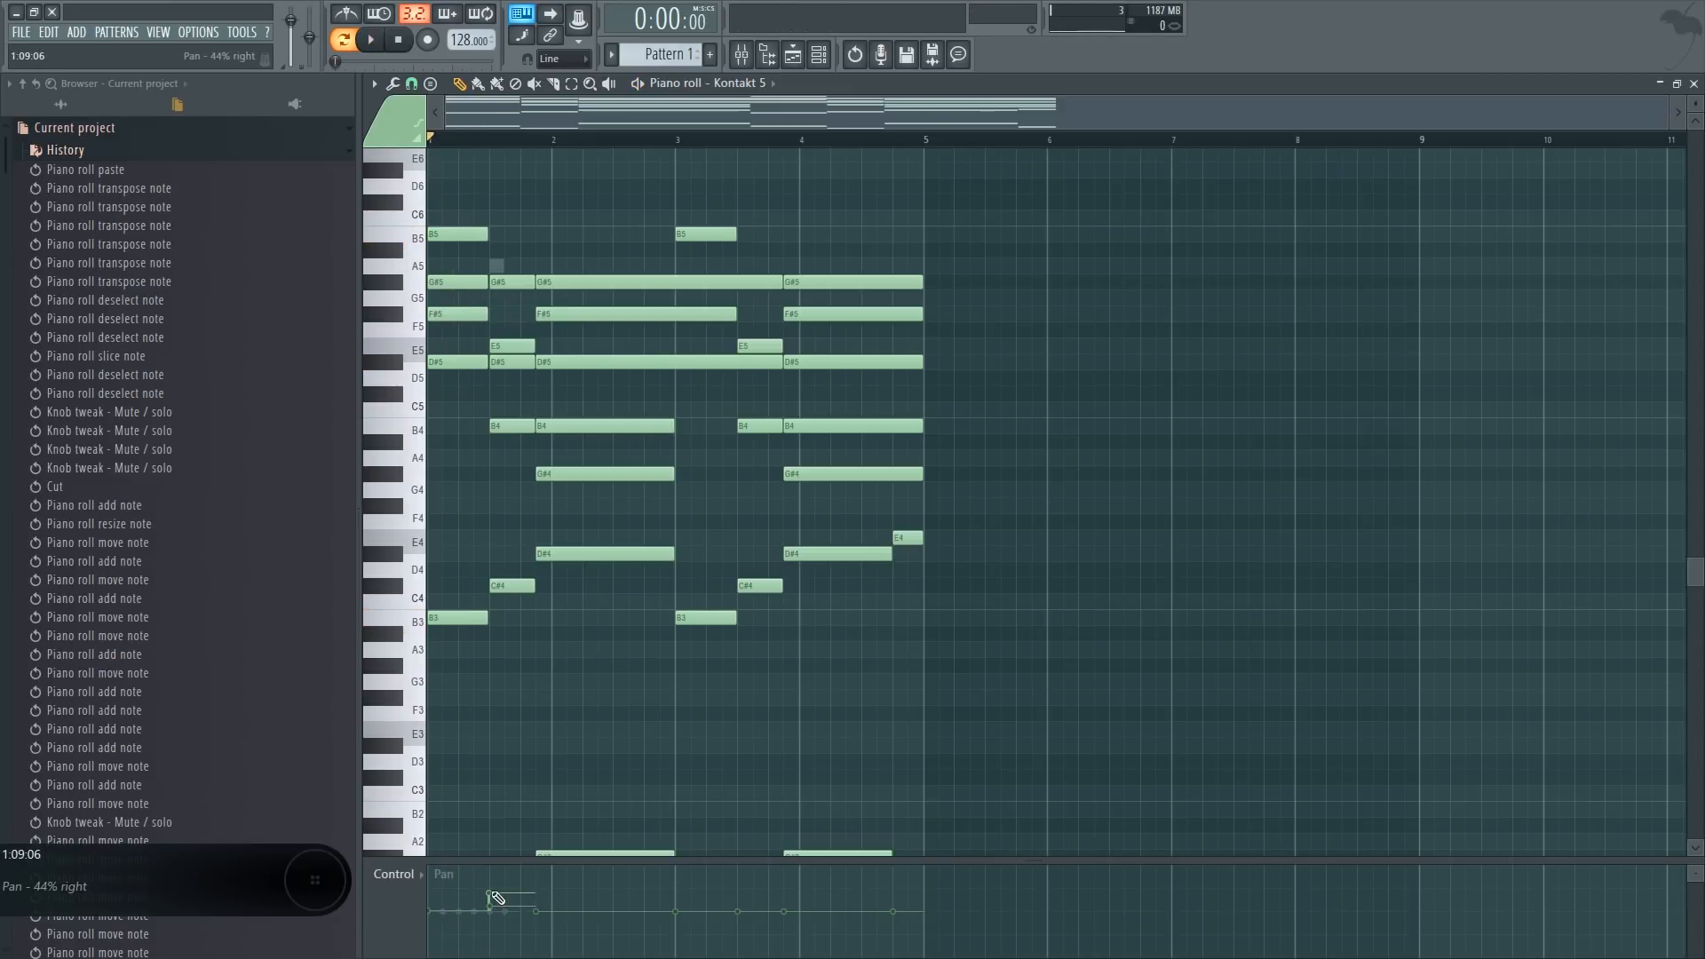
# Show Note velocity and Note release in turn in the control lane, and look over the other note and channel controls
pyautogui.click(414, 873)
pyautogui.click(415, 867)
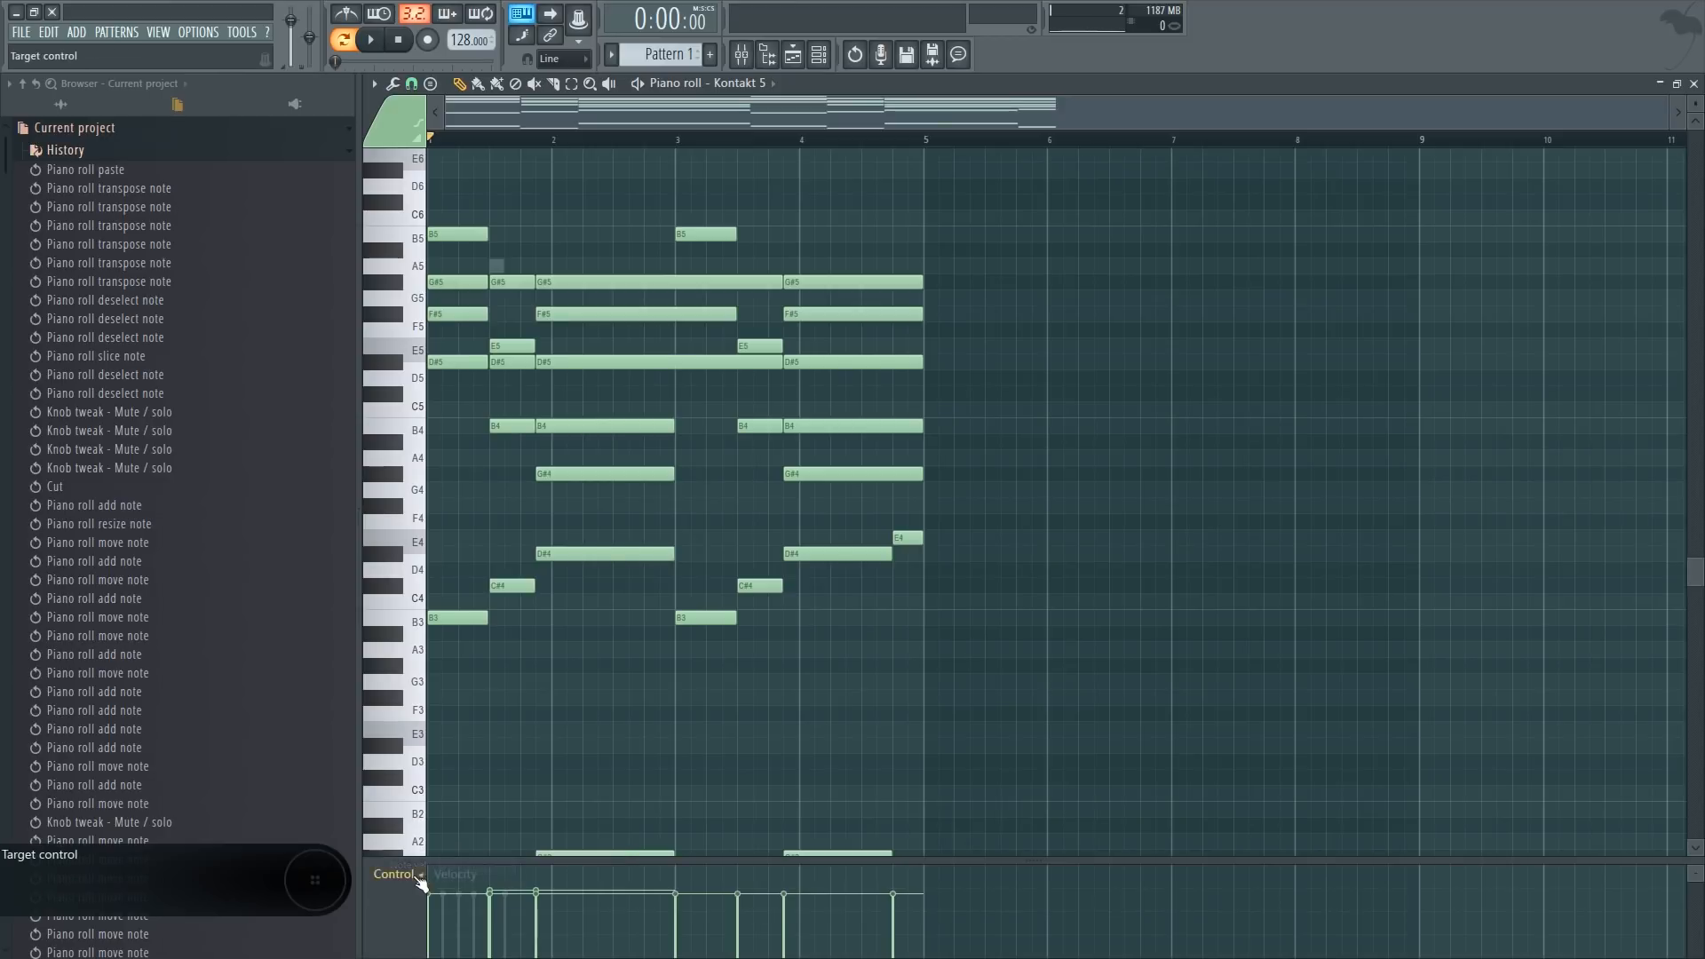
pyautogui.click(414, 872)
pyautogui.click(416, 881)
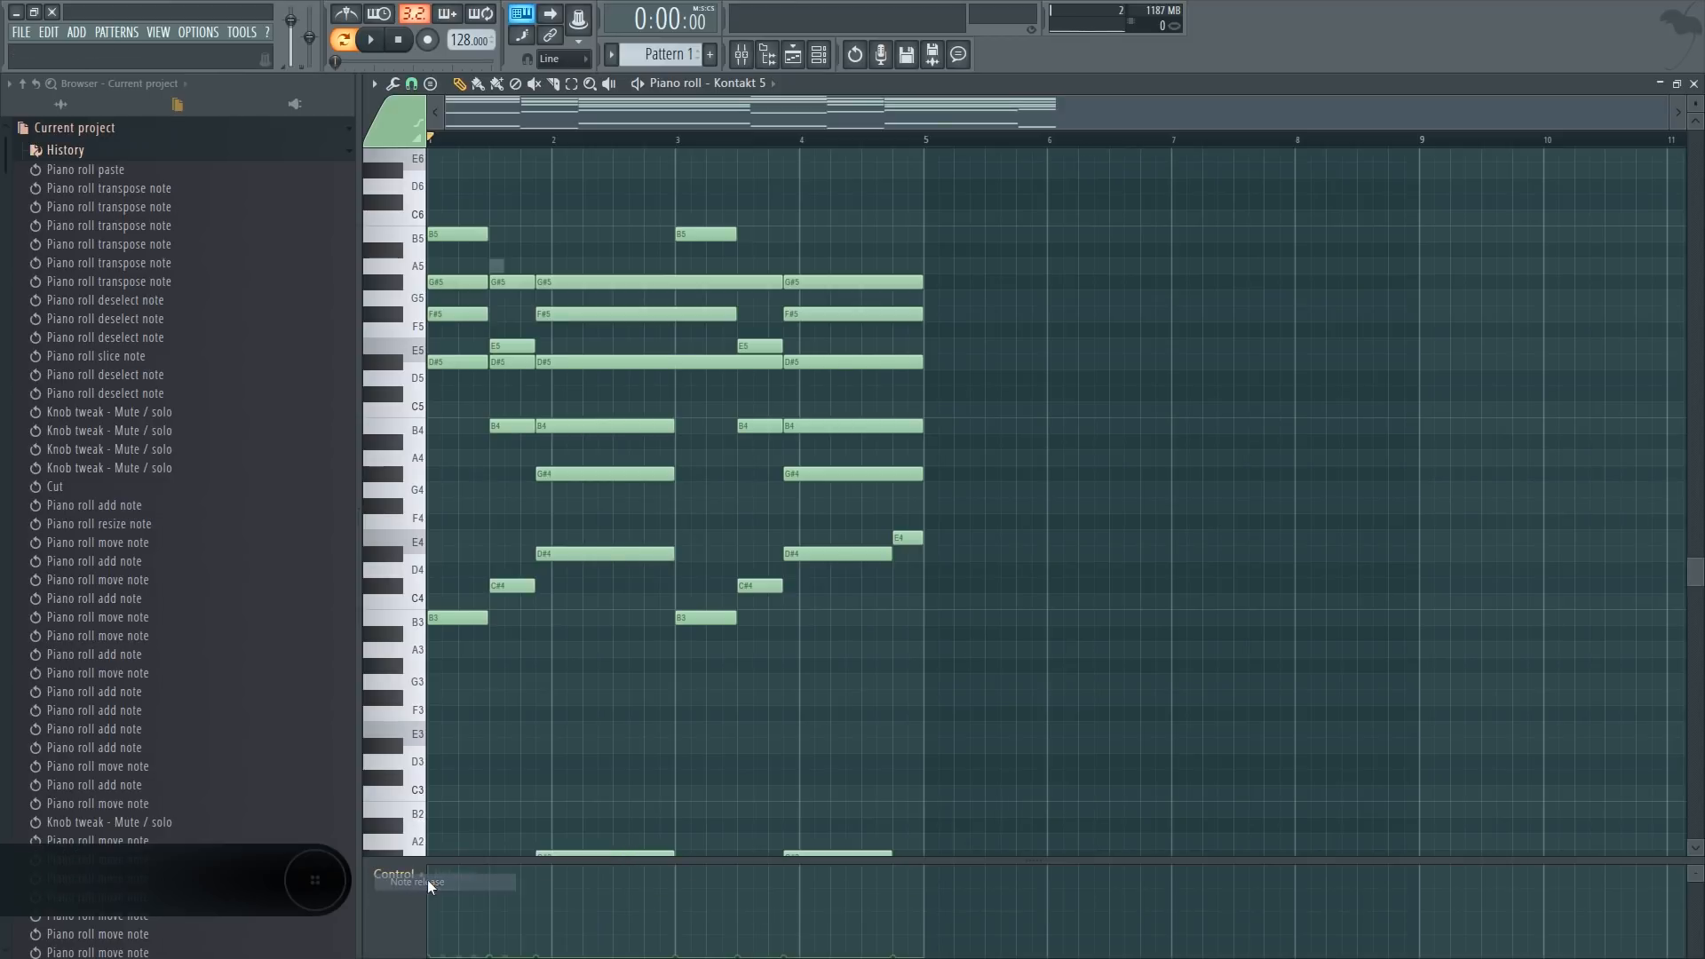
pyautogui.click(416, 878)
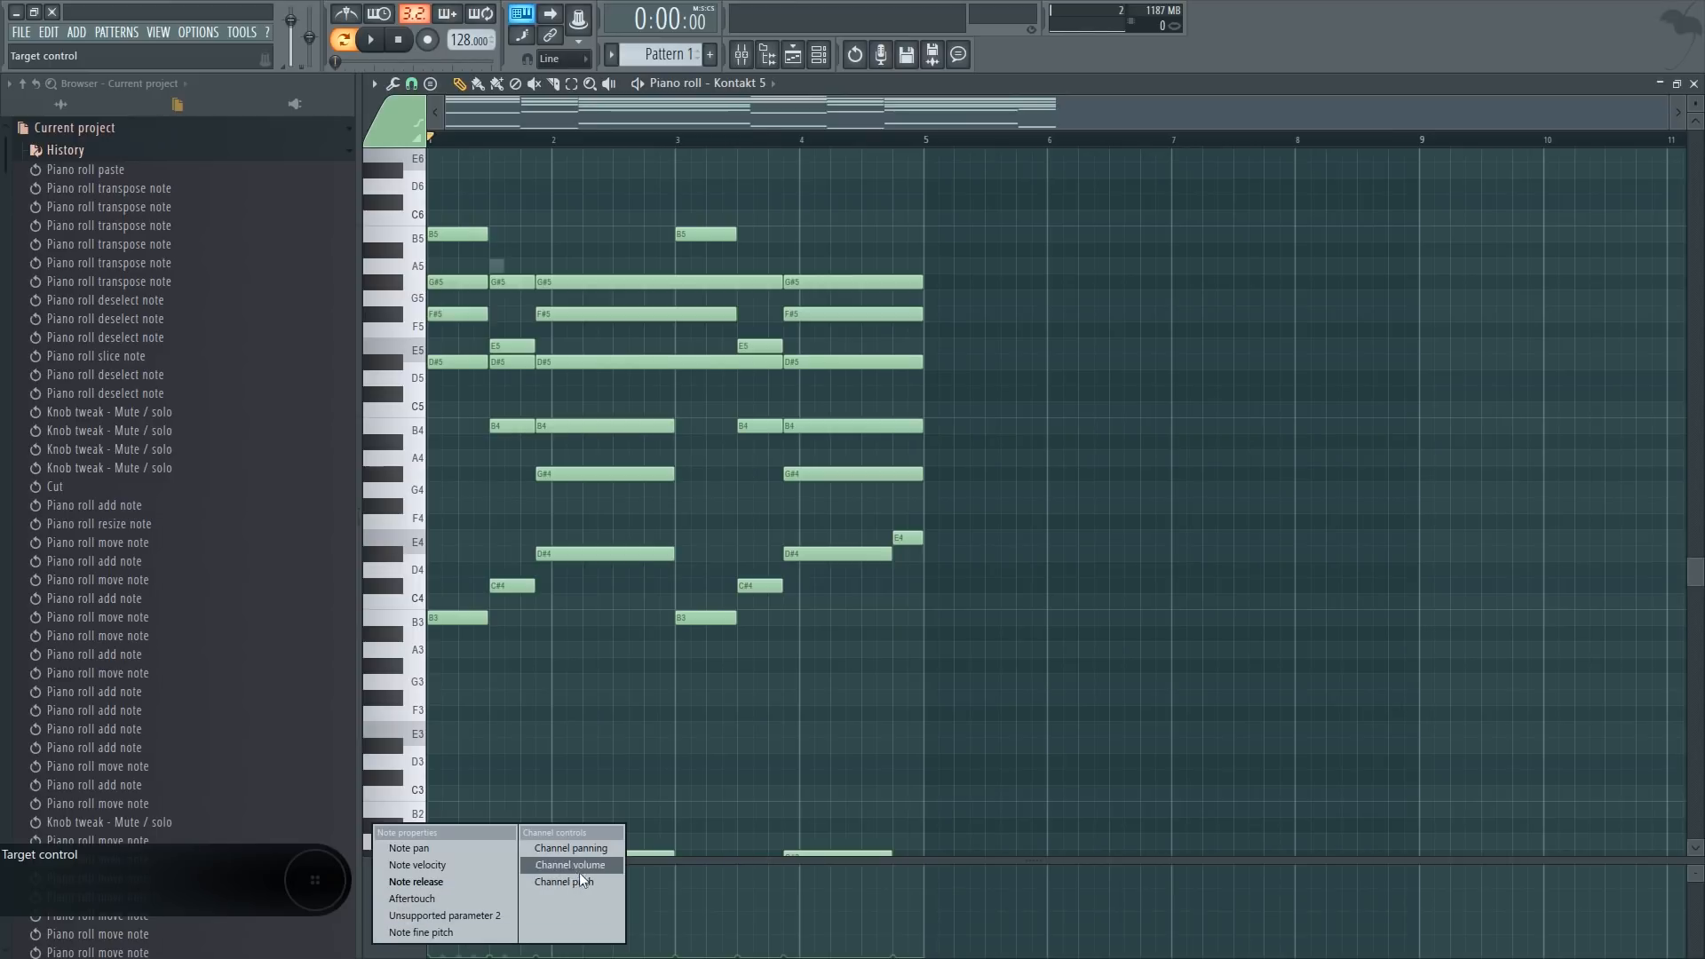
pyautogui.click(978, 702)
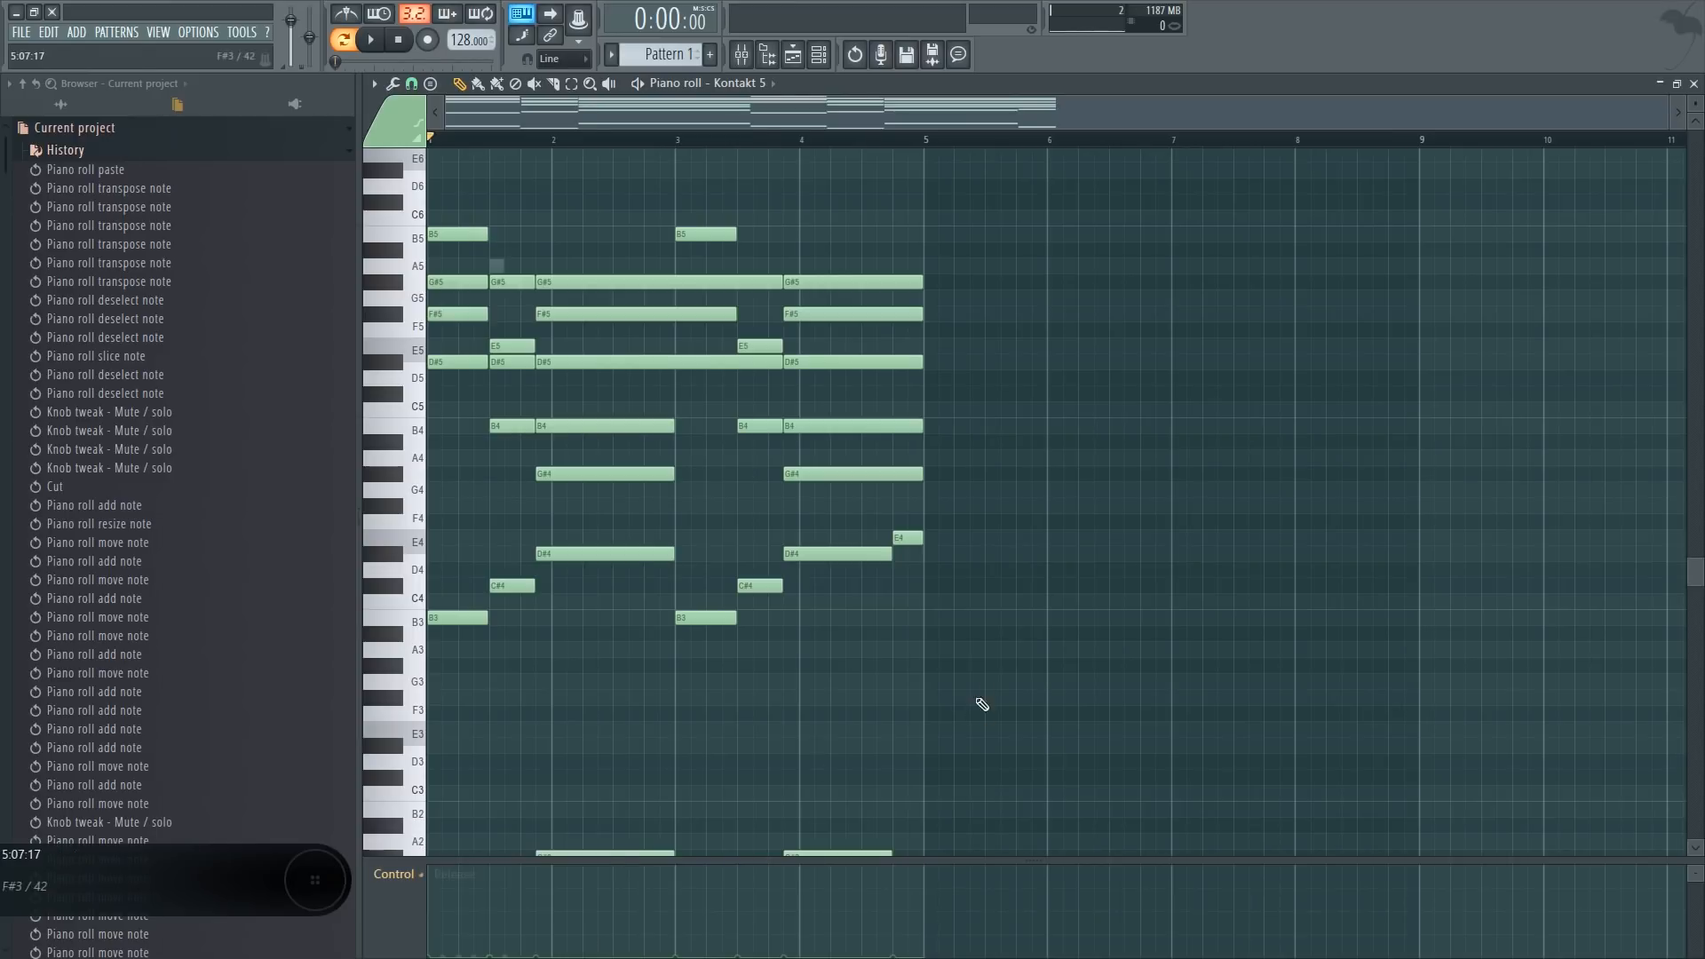
# Show the channel rack
pyautogui.click(801, 58)
pyautogui.click(793, 59)
pyautogui.click(793, 59)
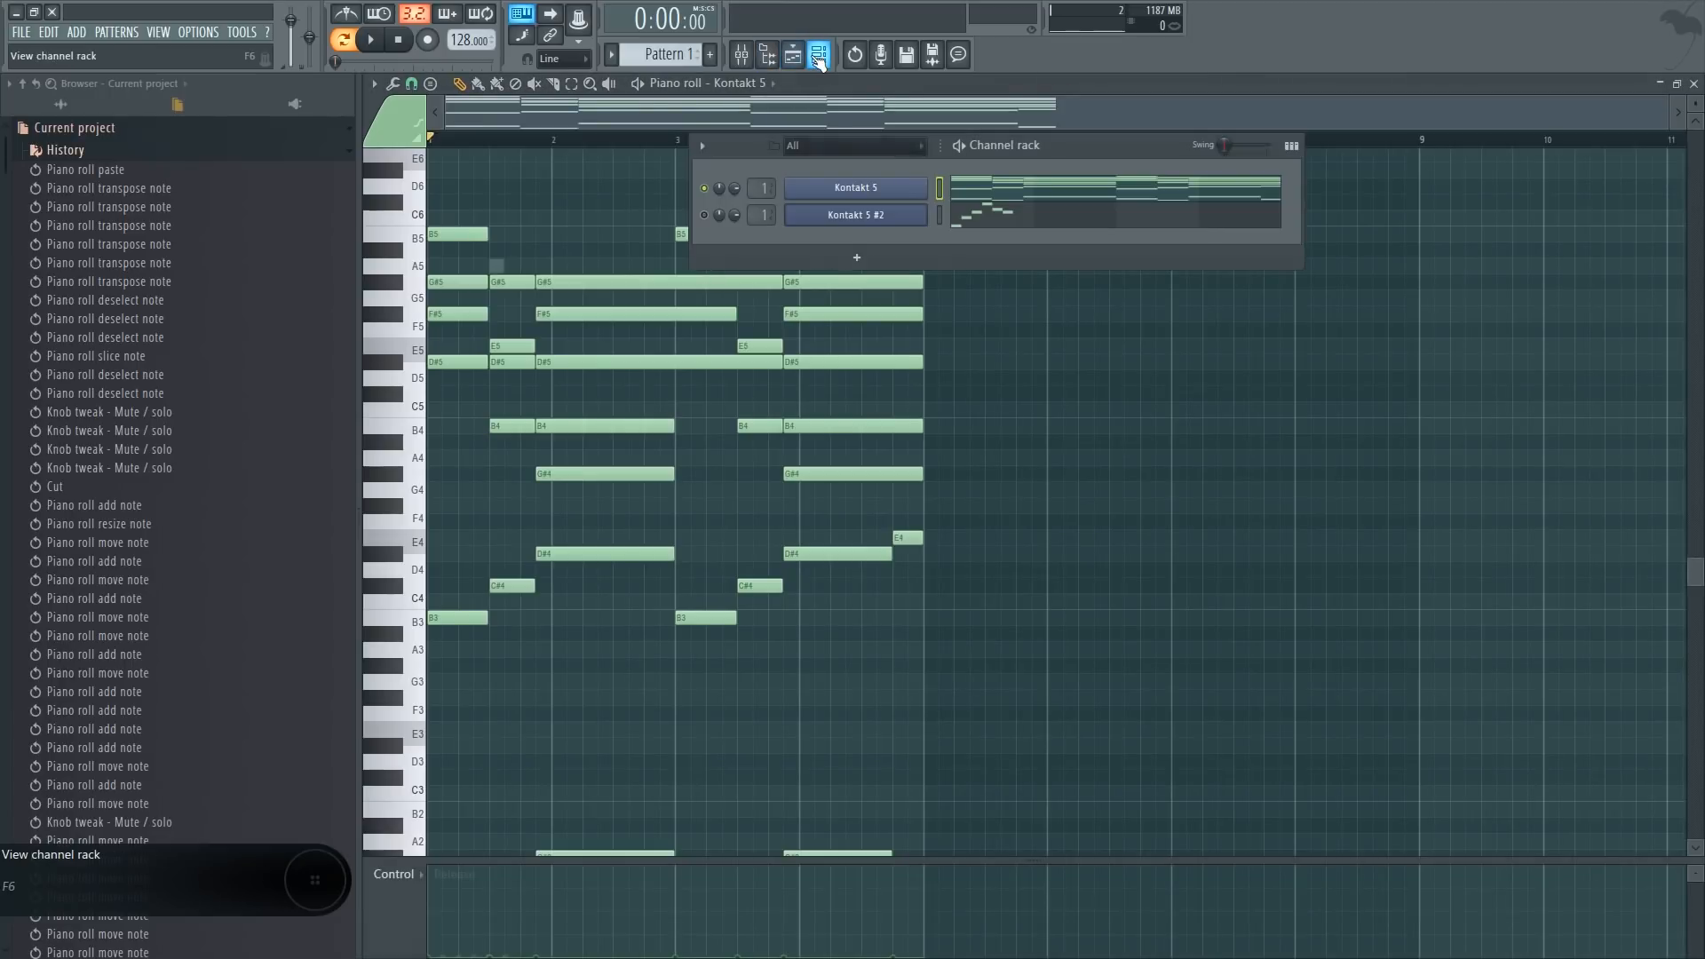
# Open the Kontakt 5 channel's instrument, move its window out of the way and load Fruity Parametric EQ 2 into the first Insert 1 effect slot
pyautogui.click(855, 189)
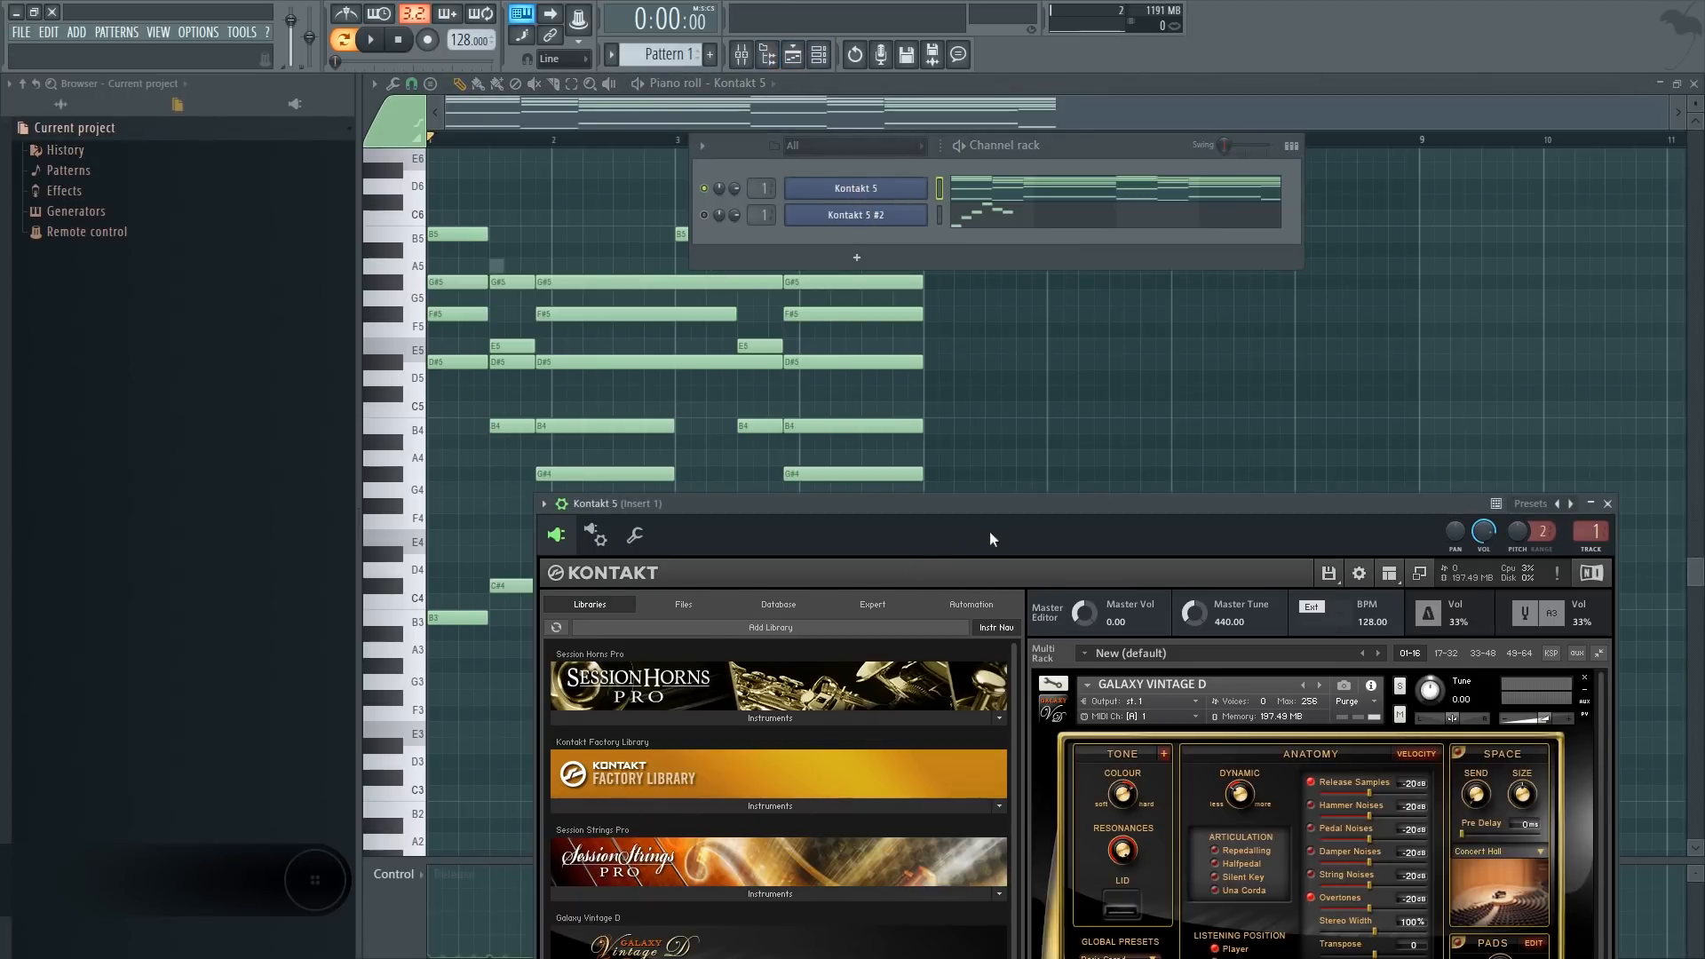
pyautogui.moveTo(989, 531); pyautogui.dragTo(617, 811)
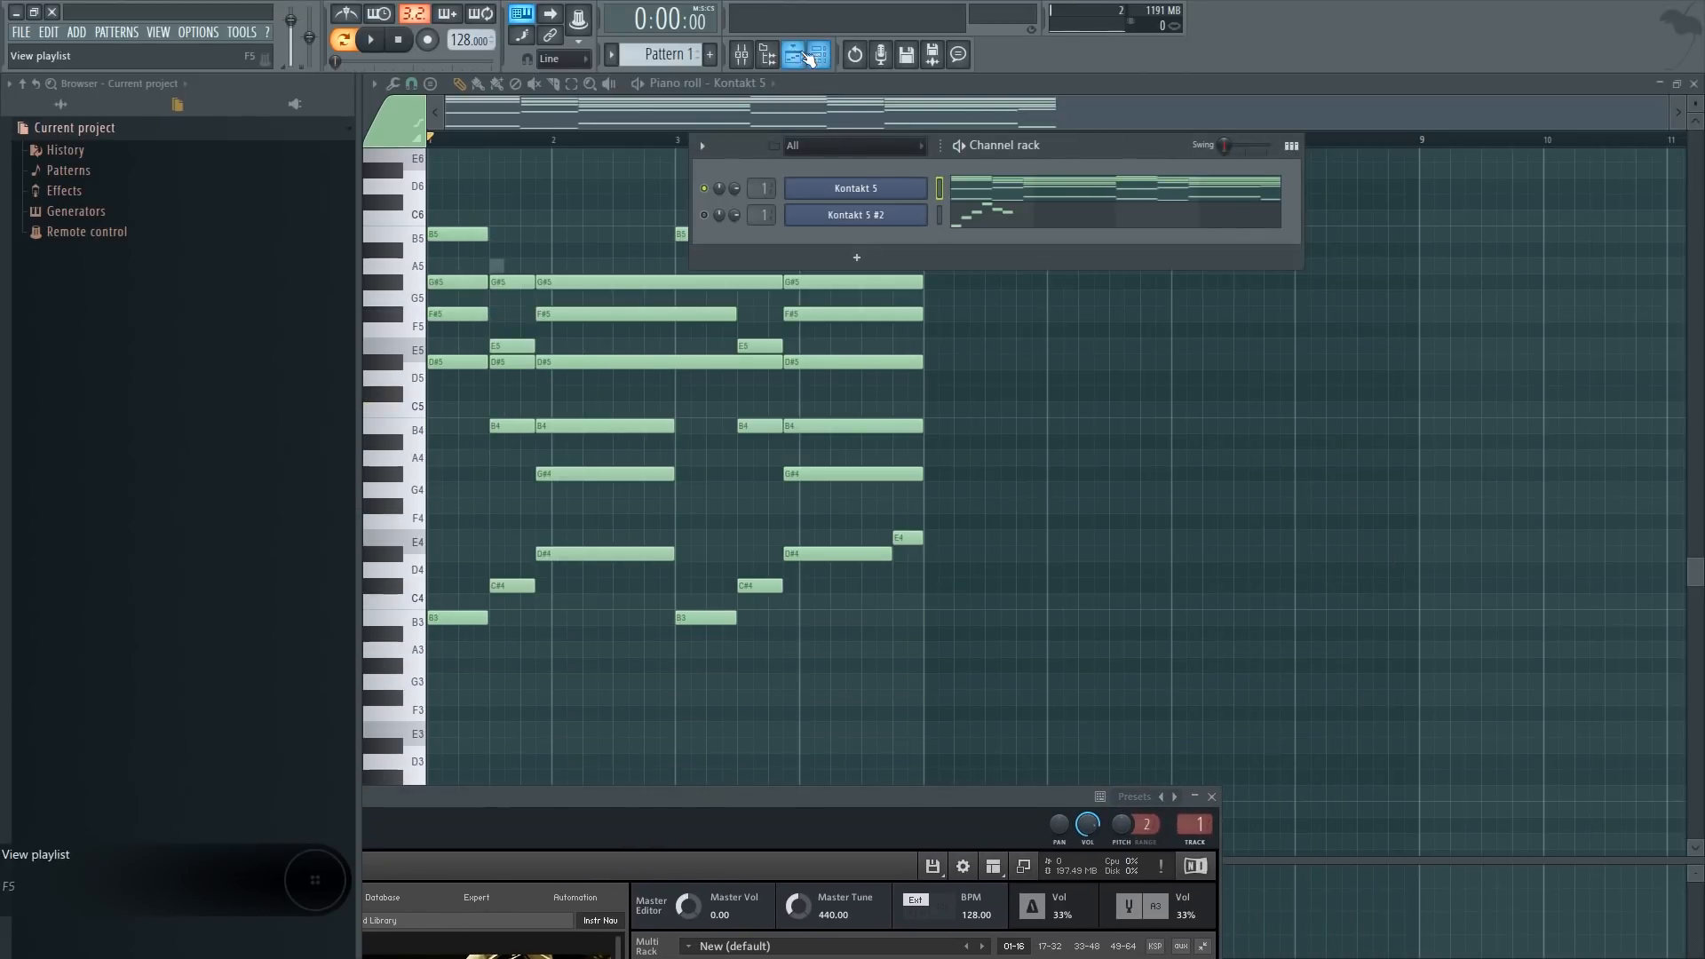
pyautogui.click(742, 54)
pyautogui.click(1210, 427)
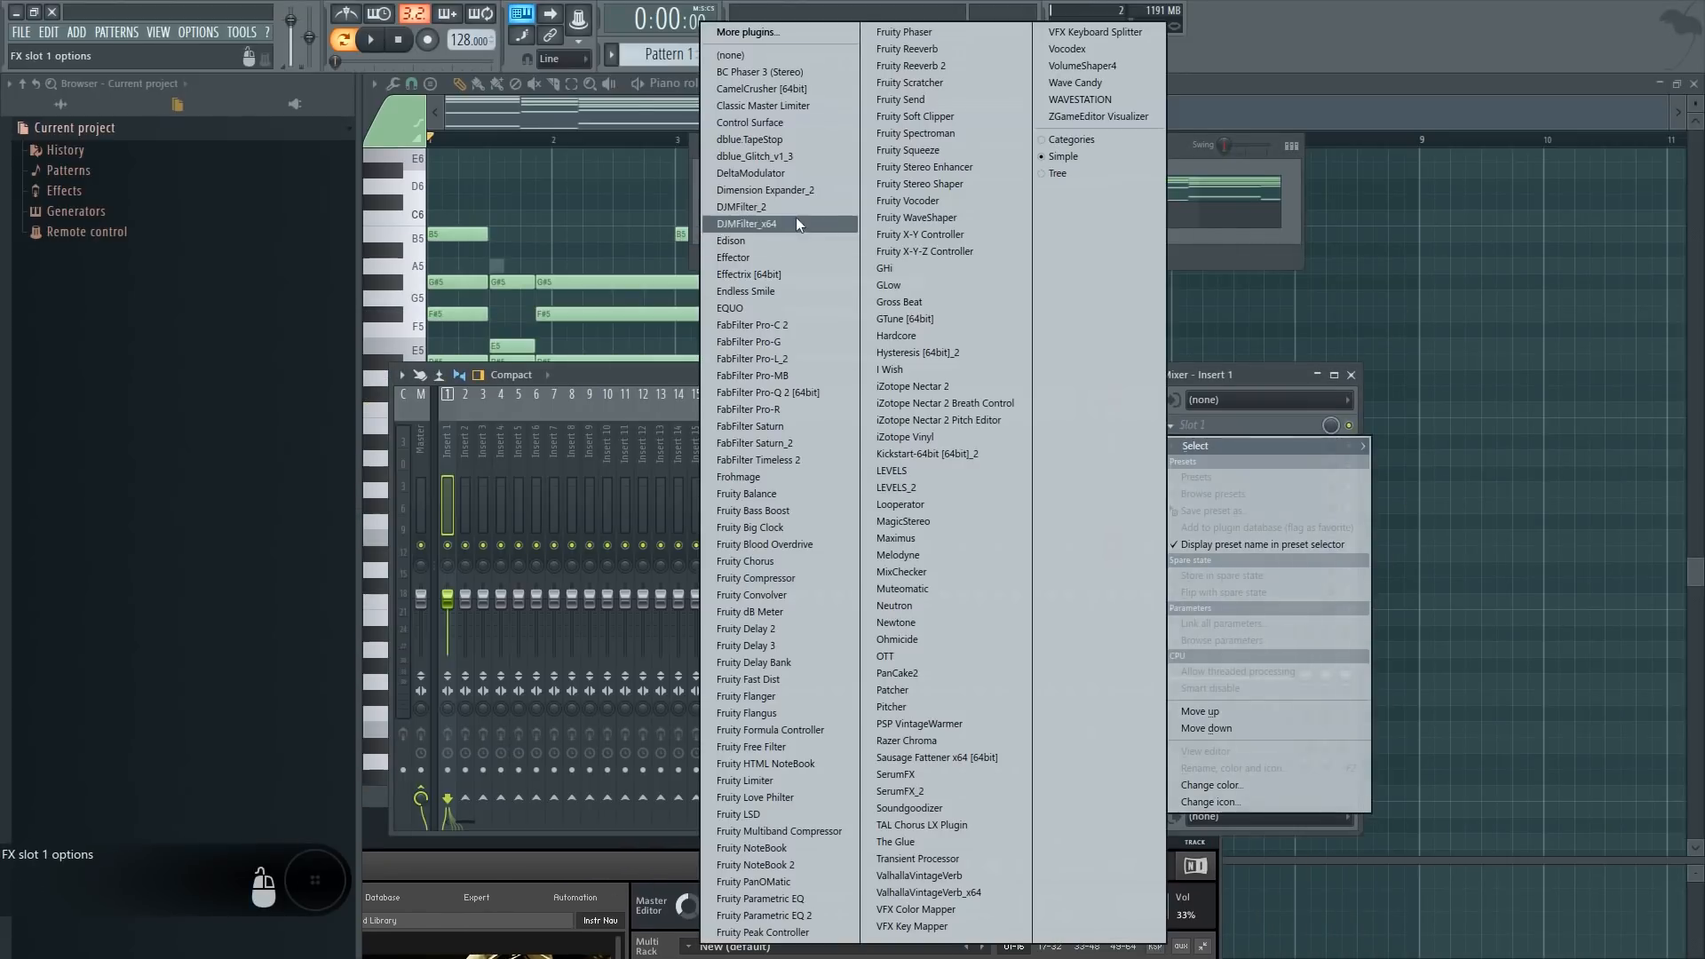
pyautogui.click(776, 914)
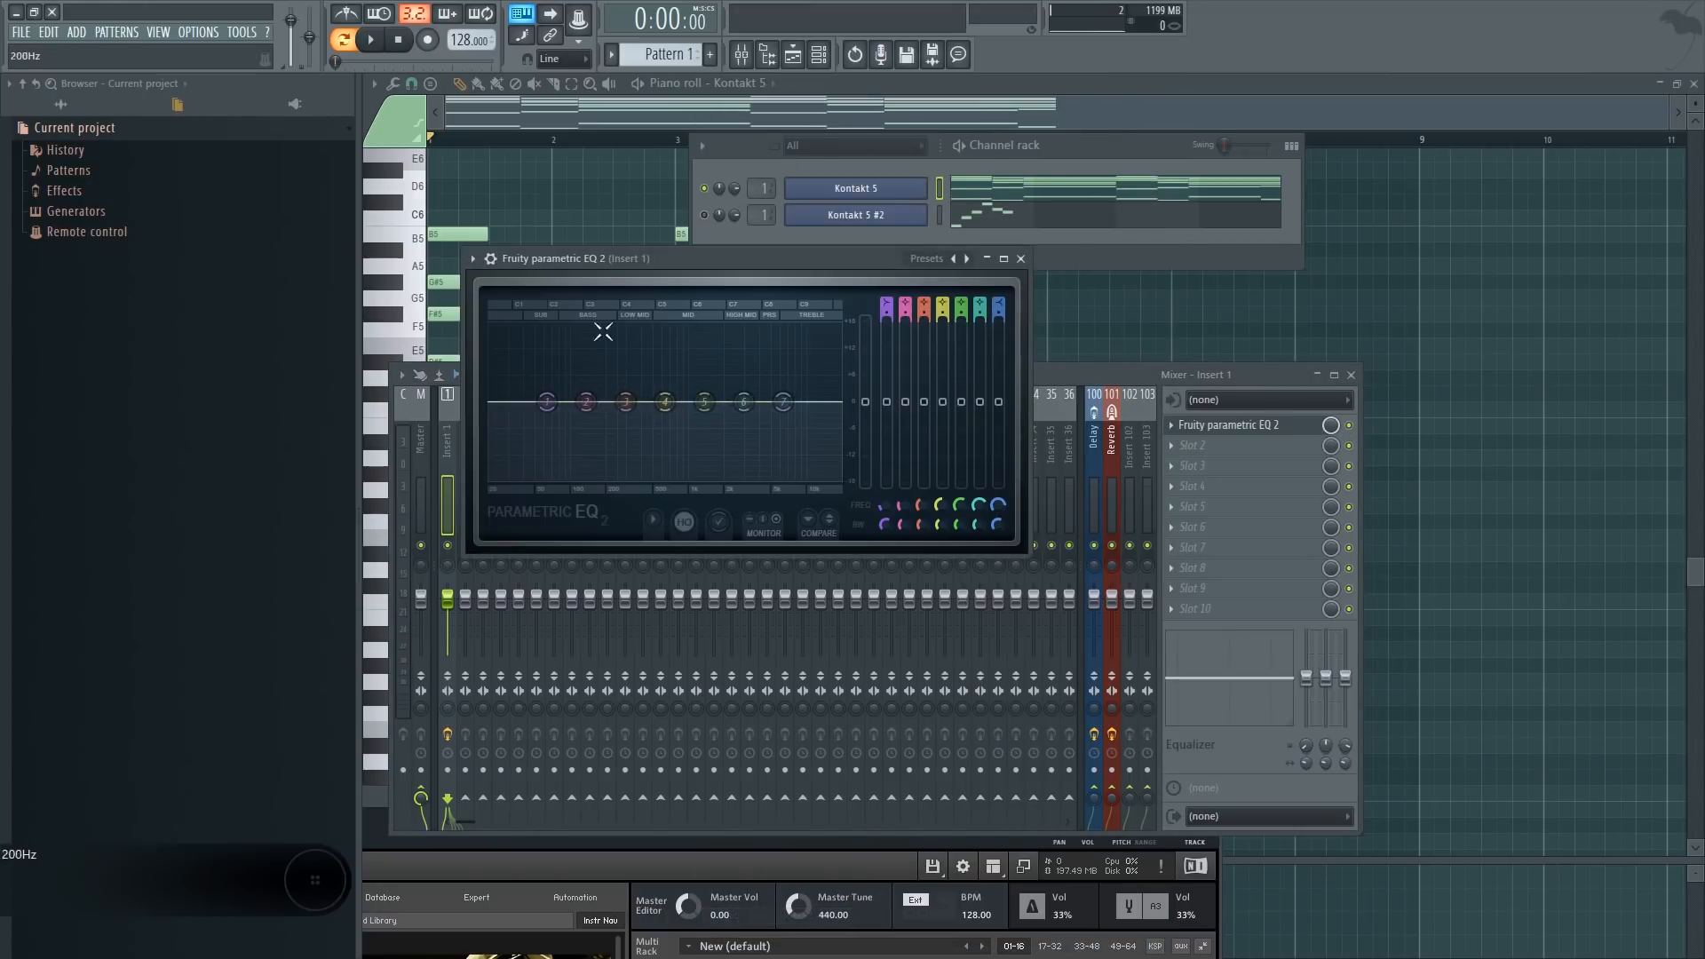
# Load the 100hz cut preset in the equalizer and open its Band 1 frequency events in the piano roll
pyautogui.click(937, 258)
pyautogui.click(942, 266)
pyautogui.moveTo(546, 422); pyautogui.dragTo(519, 422)
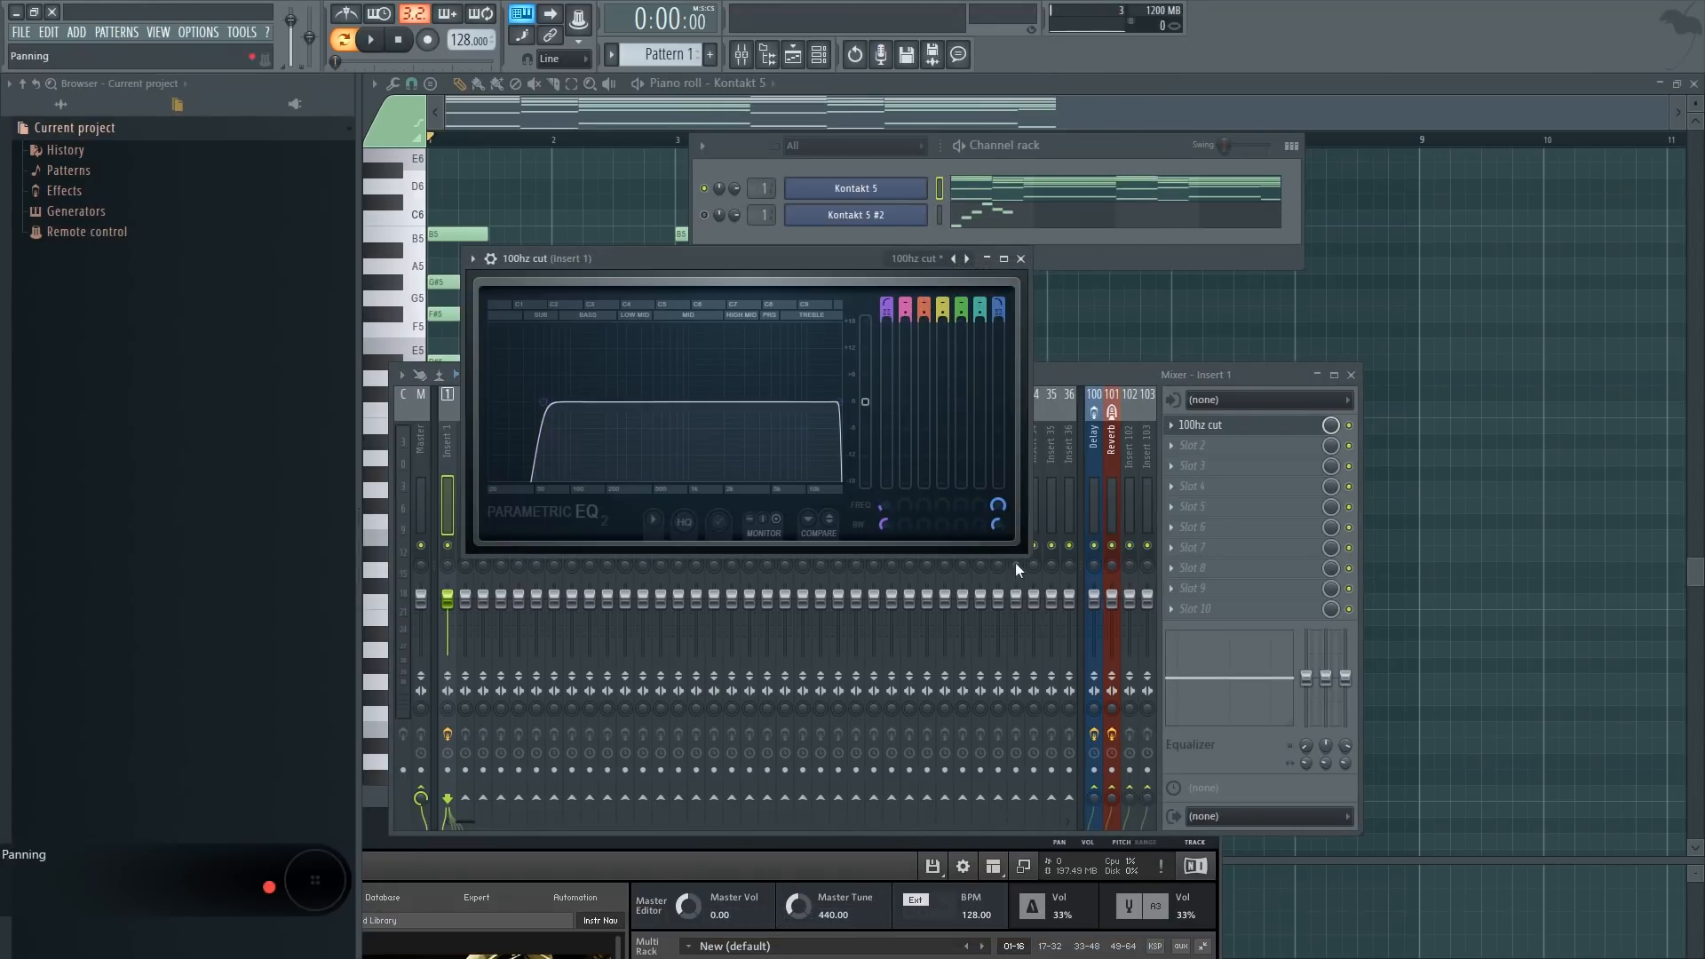
pyautogui.rightClick(883, 506)
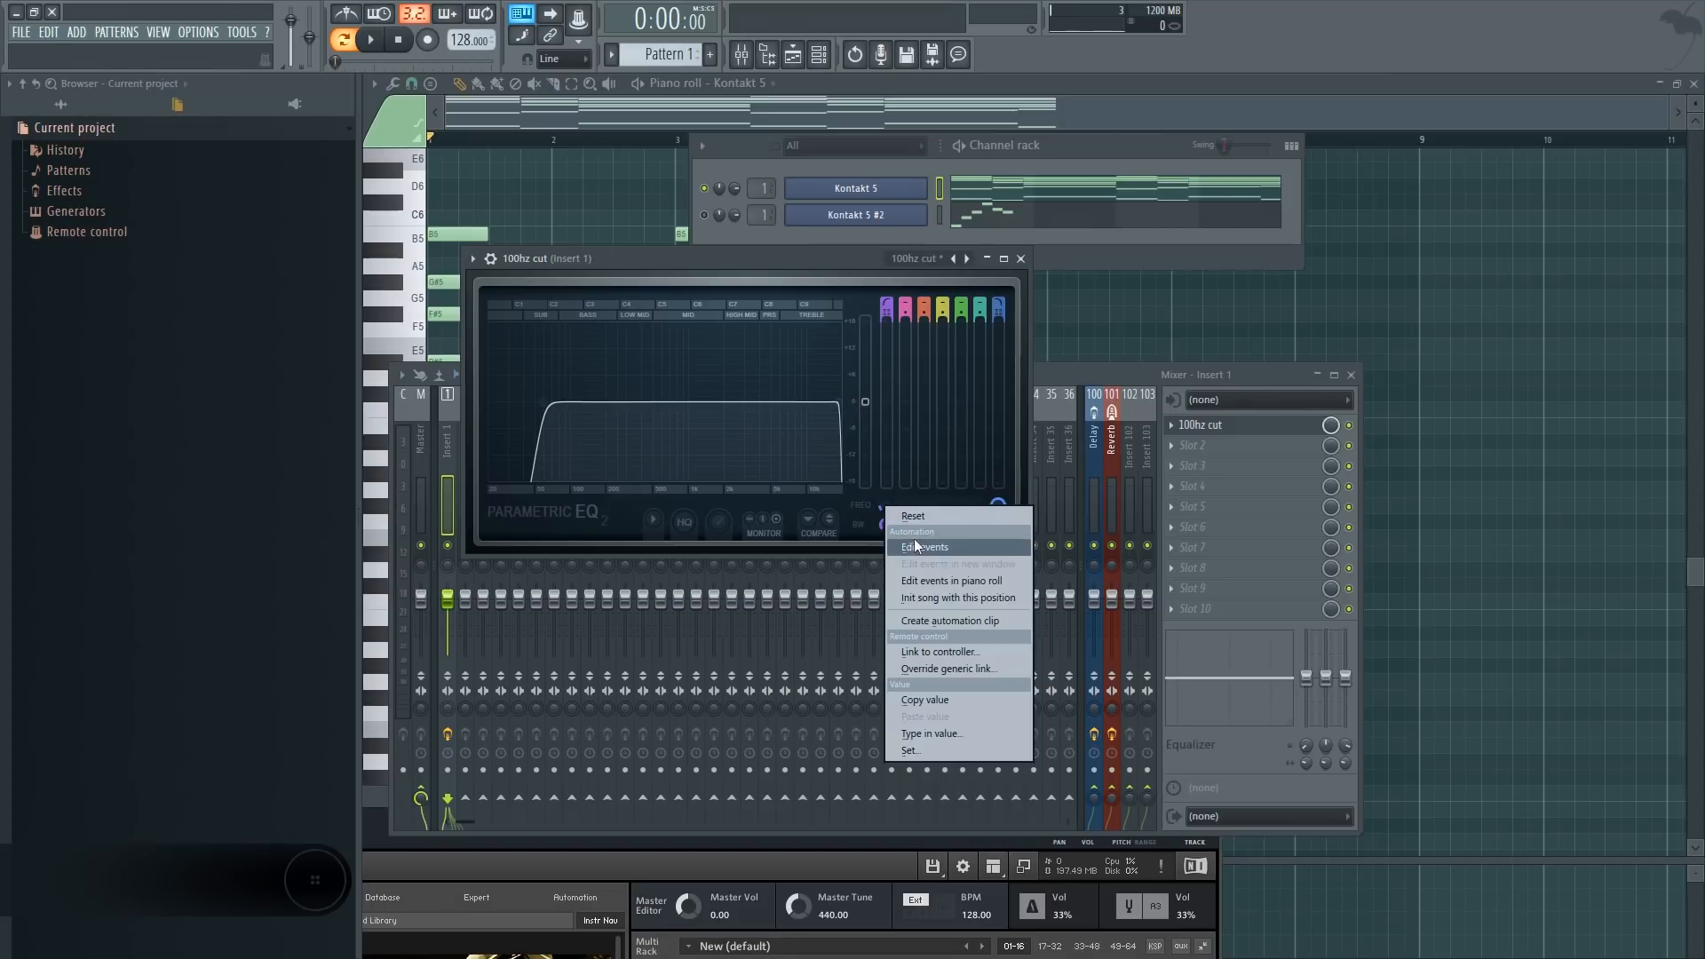
pyautogui.click(927, 582)
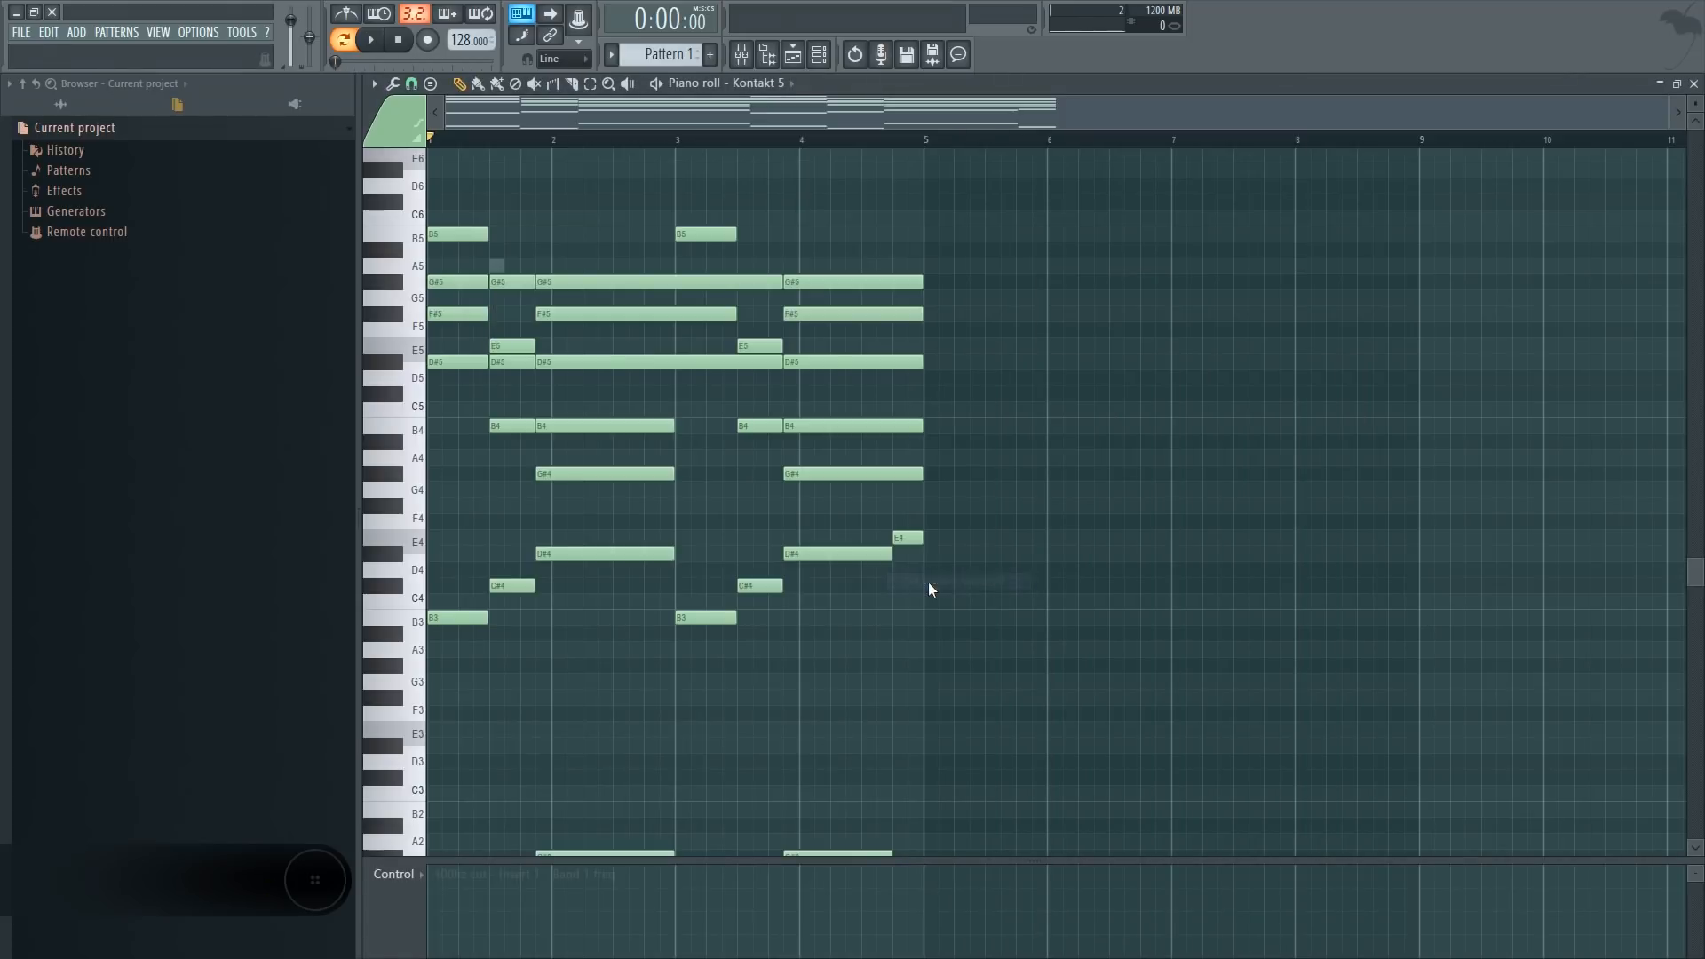
# Draw the Band 1 frequency events freehand as two humps over the first four bars, levelling off at about 10%, and play the pattern
pyautogui.moveTo(439, 950)
pyautogui.mouseDown()
pyautogui.moveTo(491, 903)
pyautogui.moveTo(590, 955)
pyautogui.moveTo(746, 906)
pyautogui.moveTo(818, 926)
pyautogui.moveTo(1678, 952)
pyautogui.mouseUp()
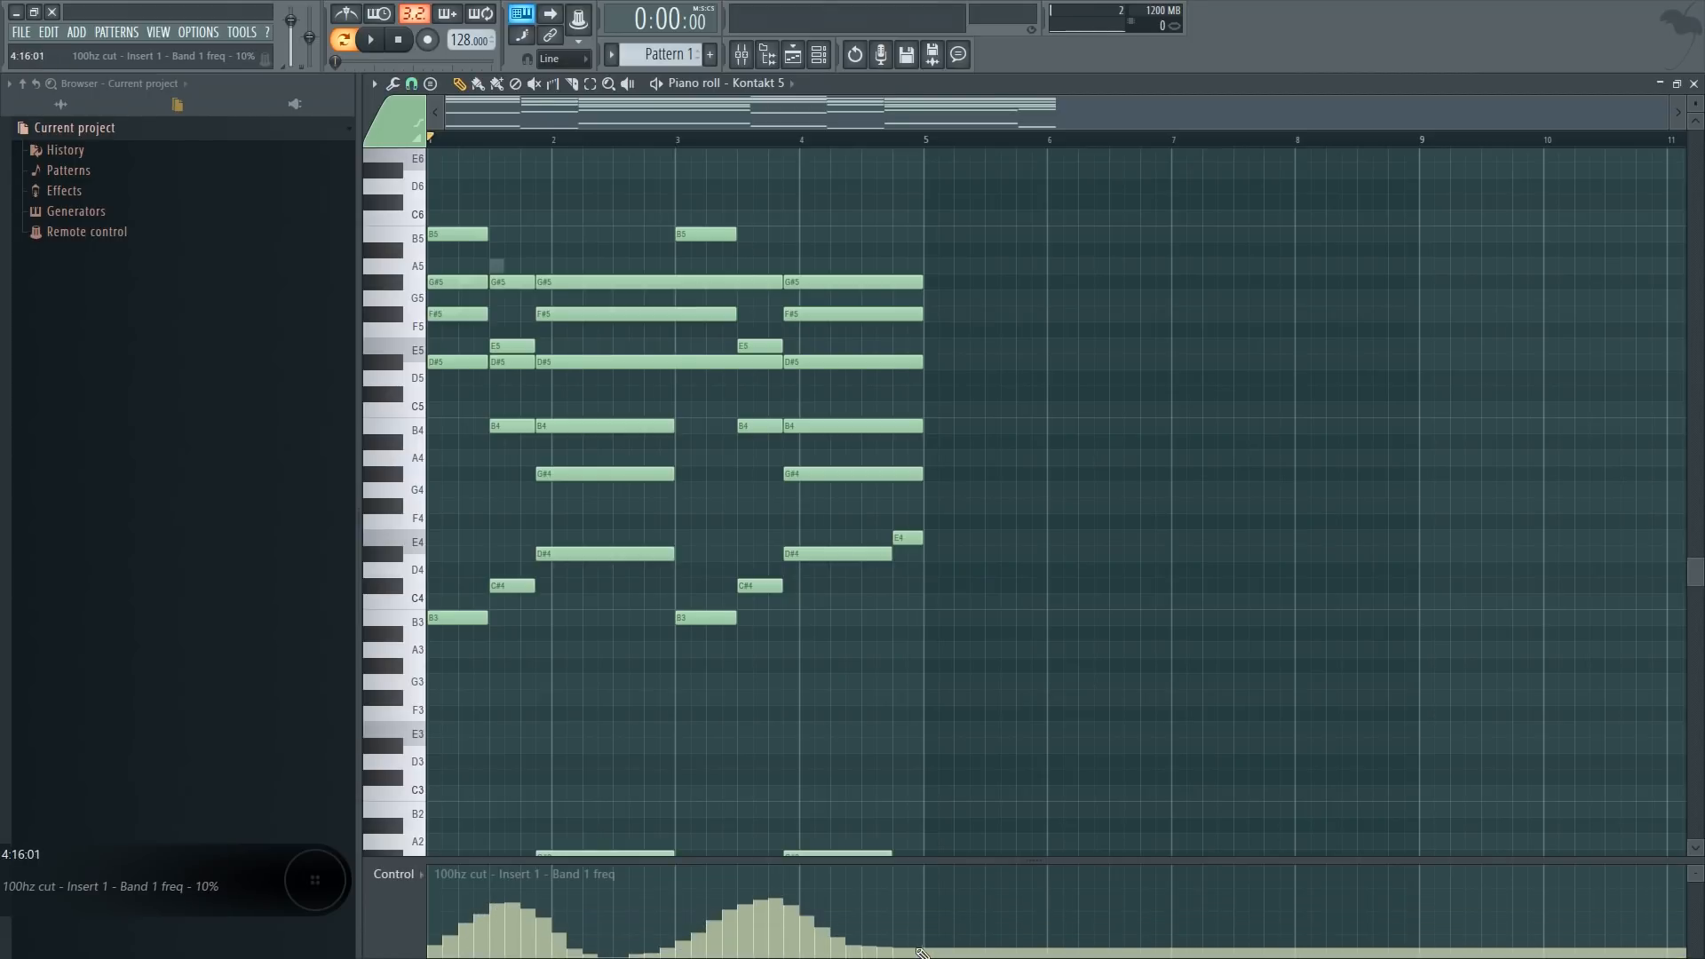
pyautogui.press('space')
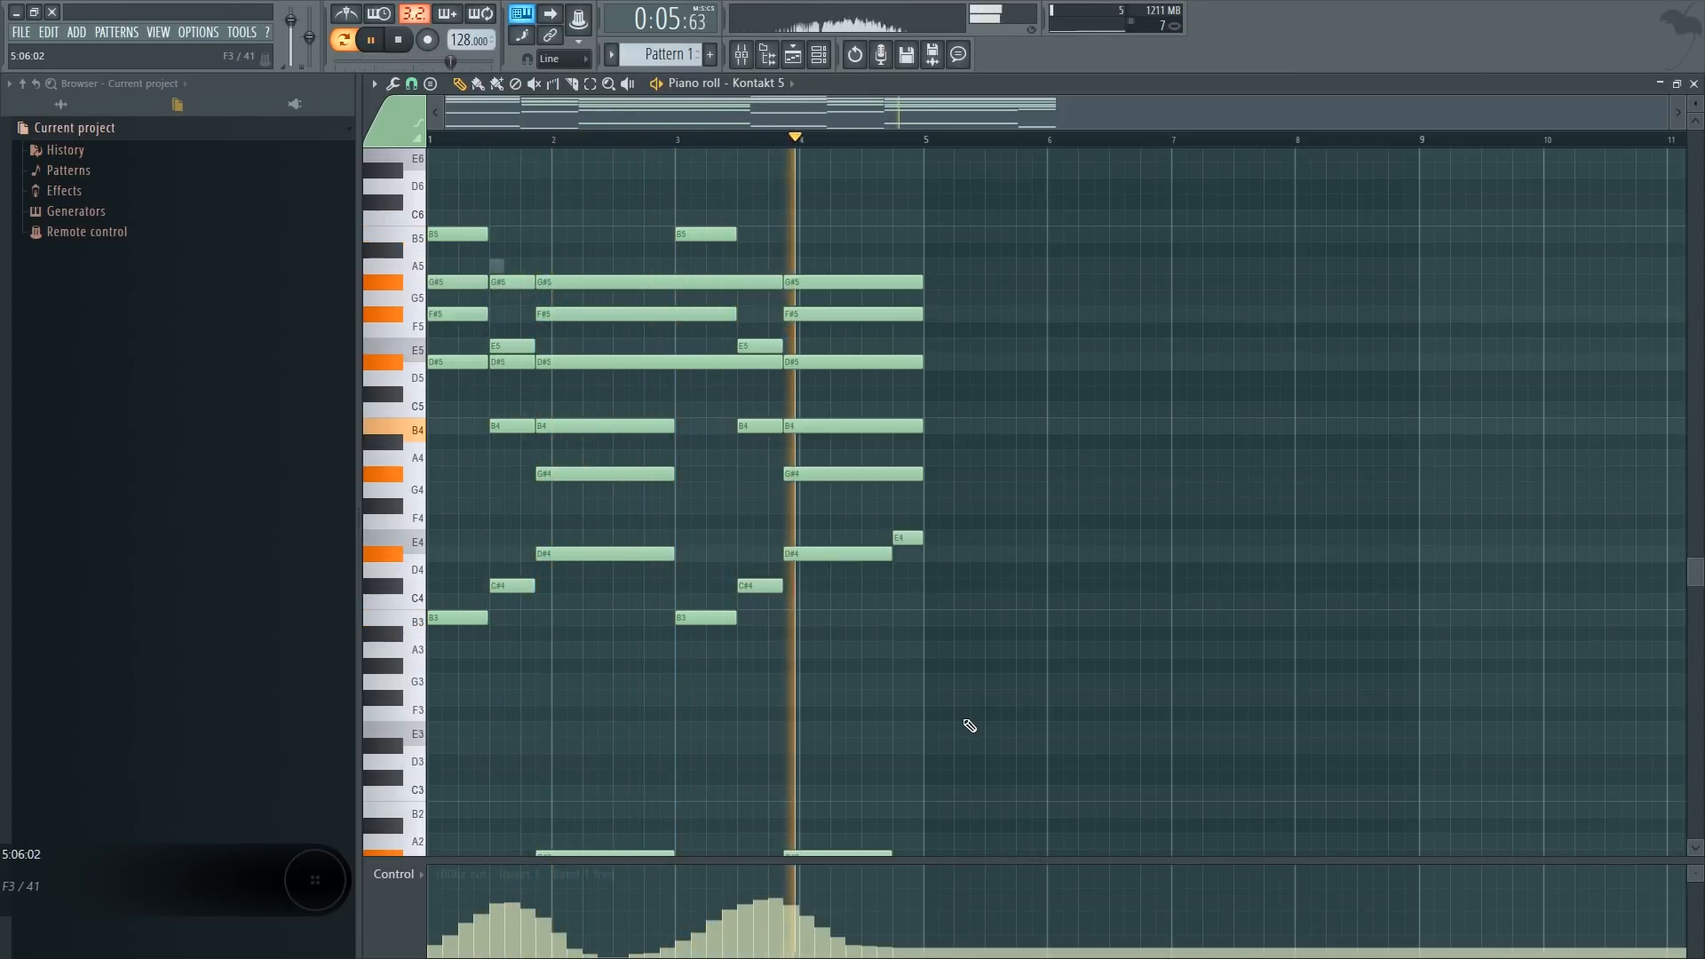
pyautogui.press('space')
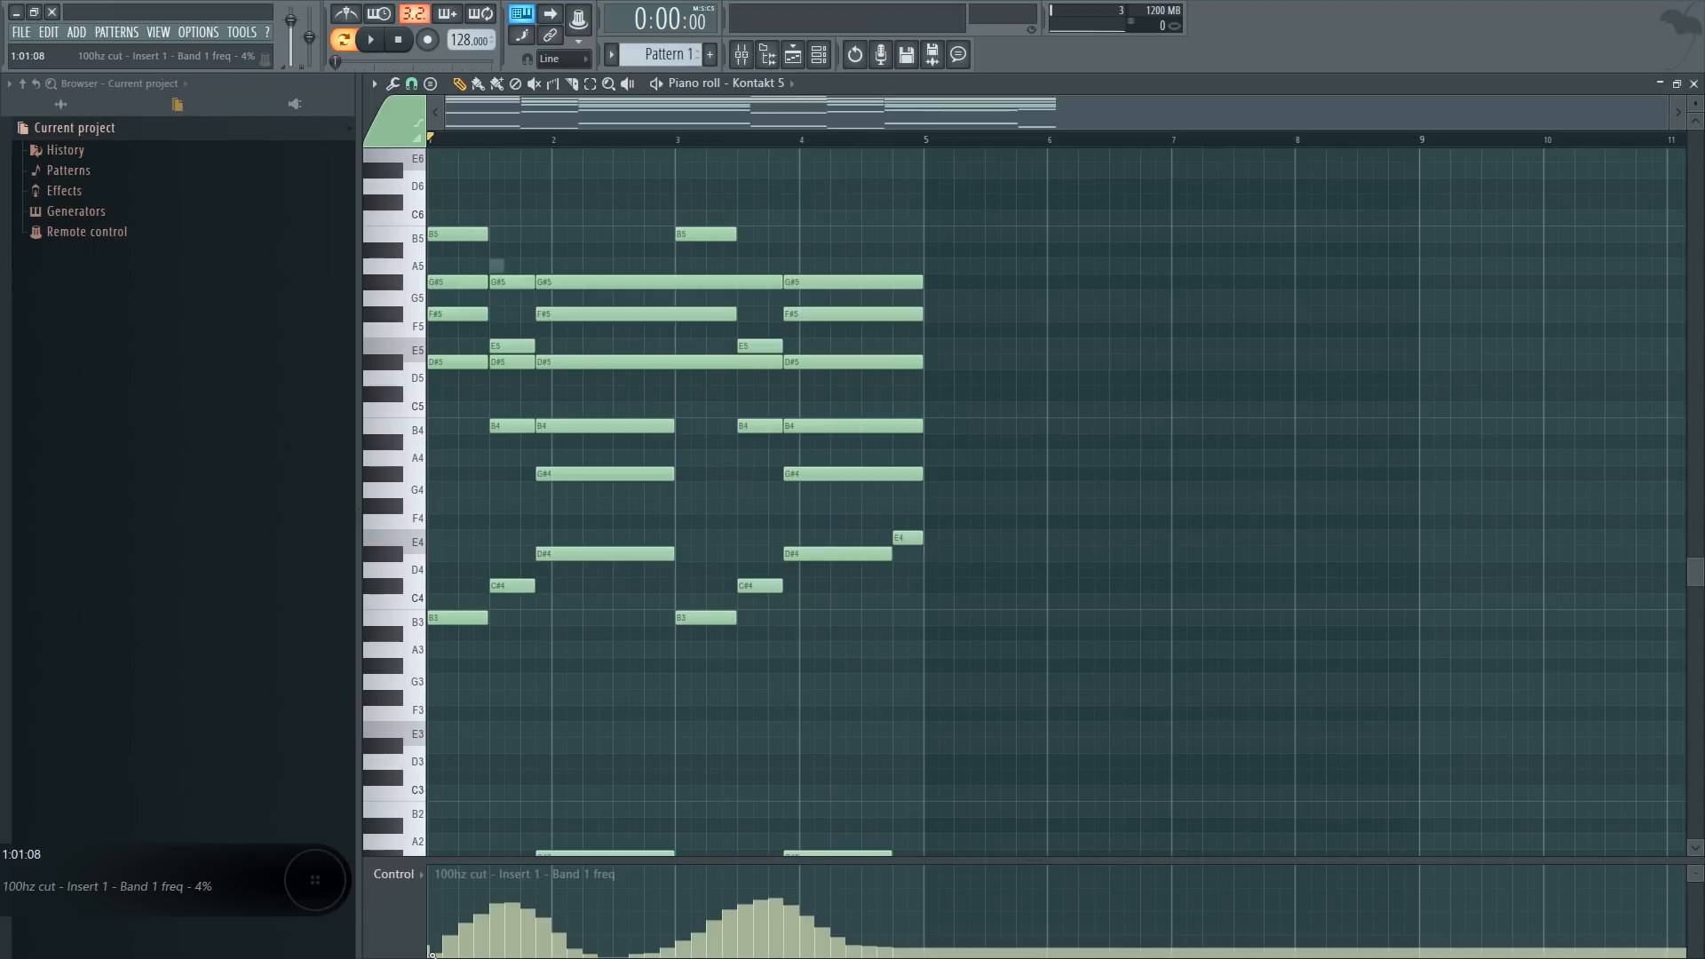
# Redraw the first hump's rise and the second hump's fall as straight ramps, the fall ending at about 6% in bar 4, and play the pattern
pyautogui.moveTo(438, 953); pyautogui.dragTo(522, 893)
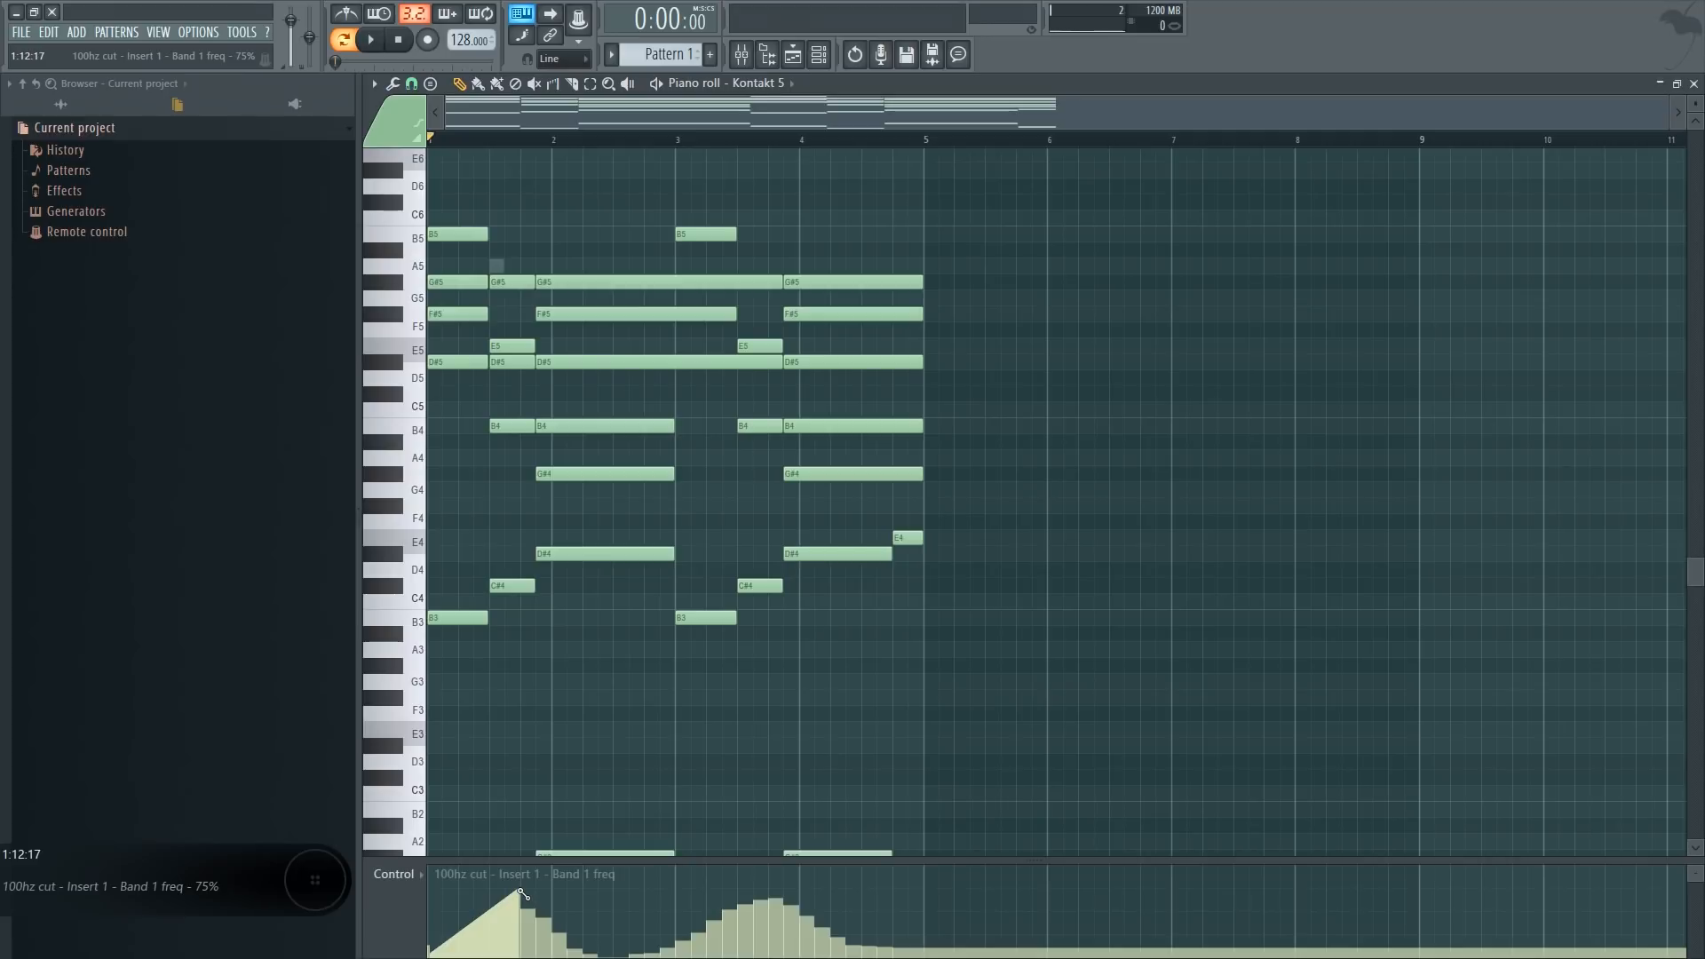
pyautogui.moveTo(524, 894)
pyautogui.mouseDown()
pyautogui.moveTo(585, 953)
pyautogui.moveTo(772, 899)
pyautogui.moveTo(894, 954)
pyautogui.mouseUp()
pyautogui.press('space')
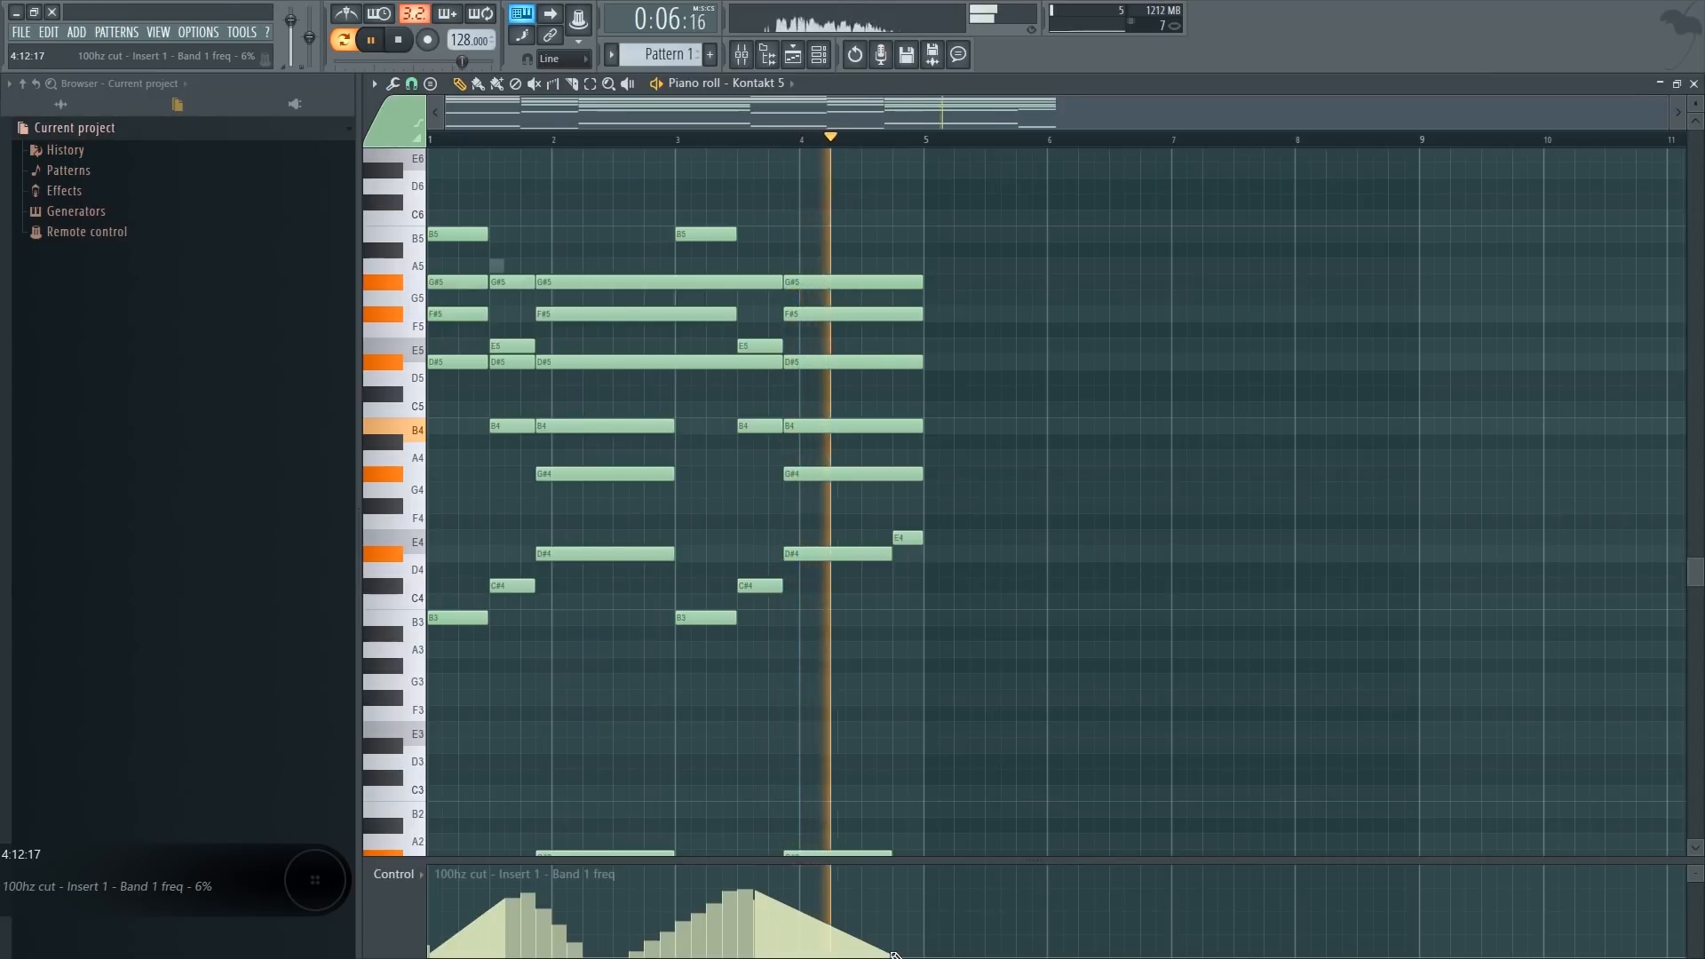
pyautogui.press('space')
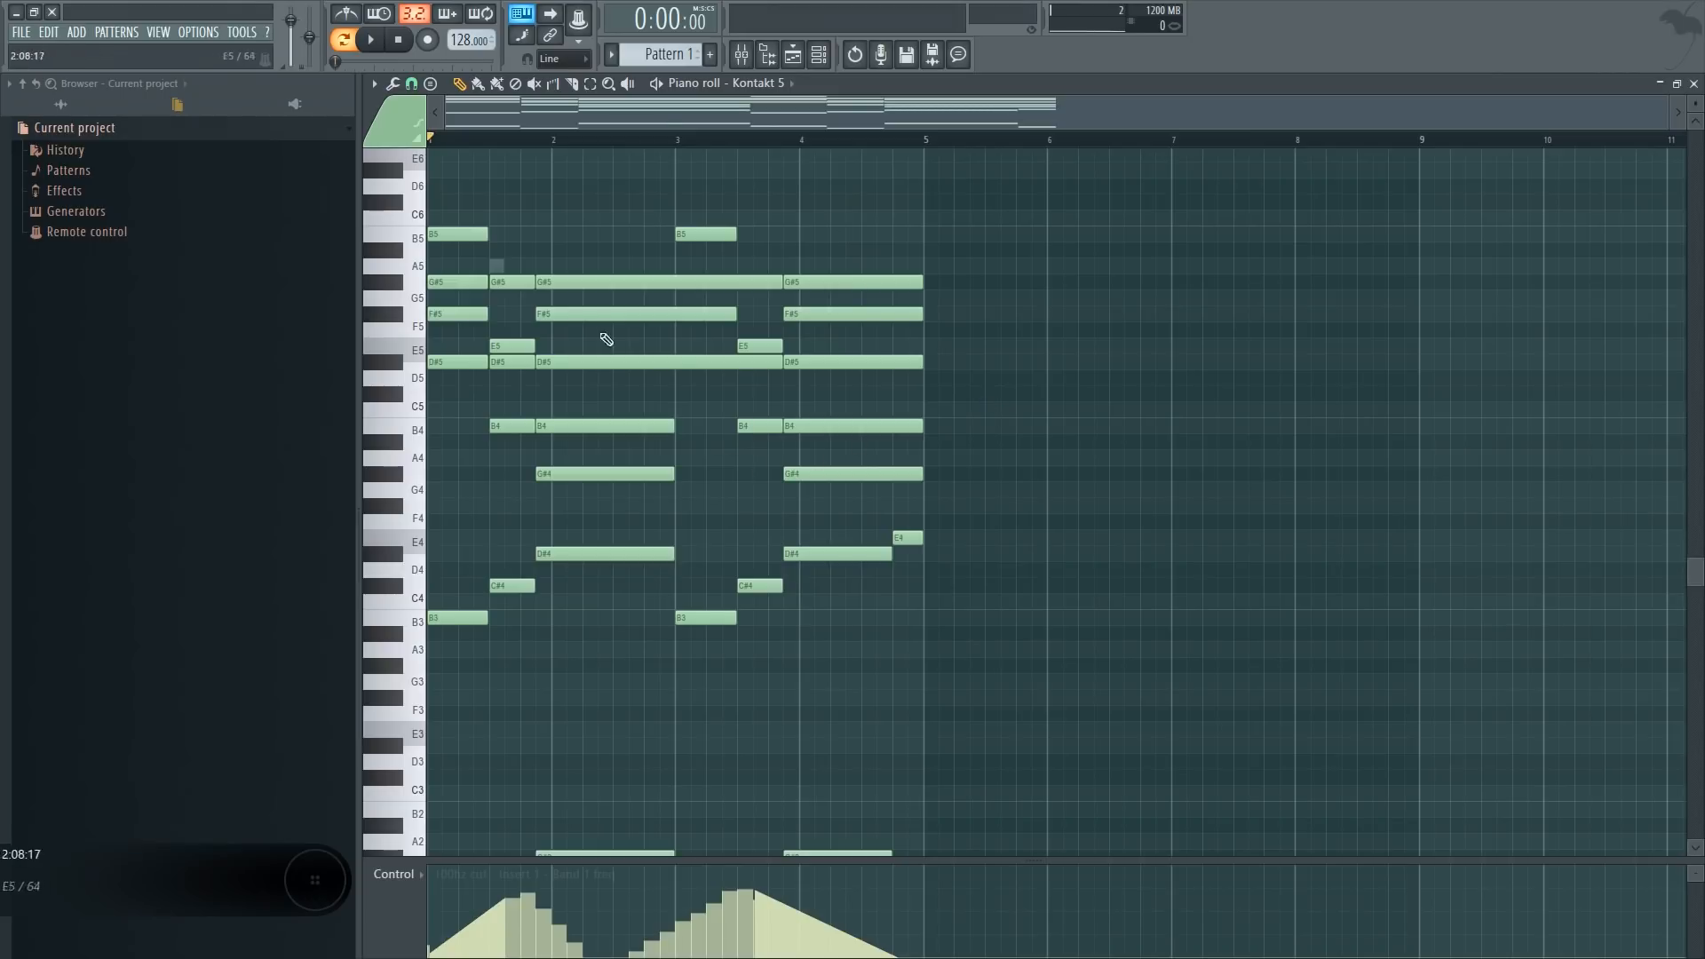
# Switch the piano roll to the Kontakt 5 #2 channel through its ghost note
pyautogui.doubleClick(497, 266)
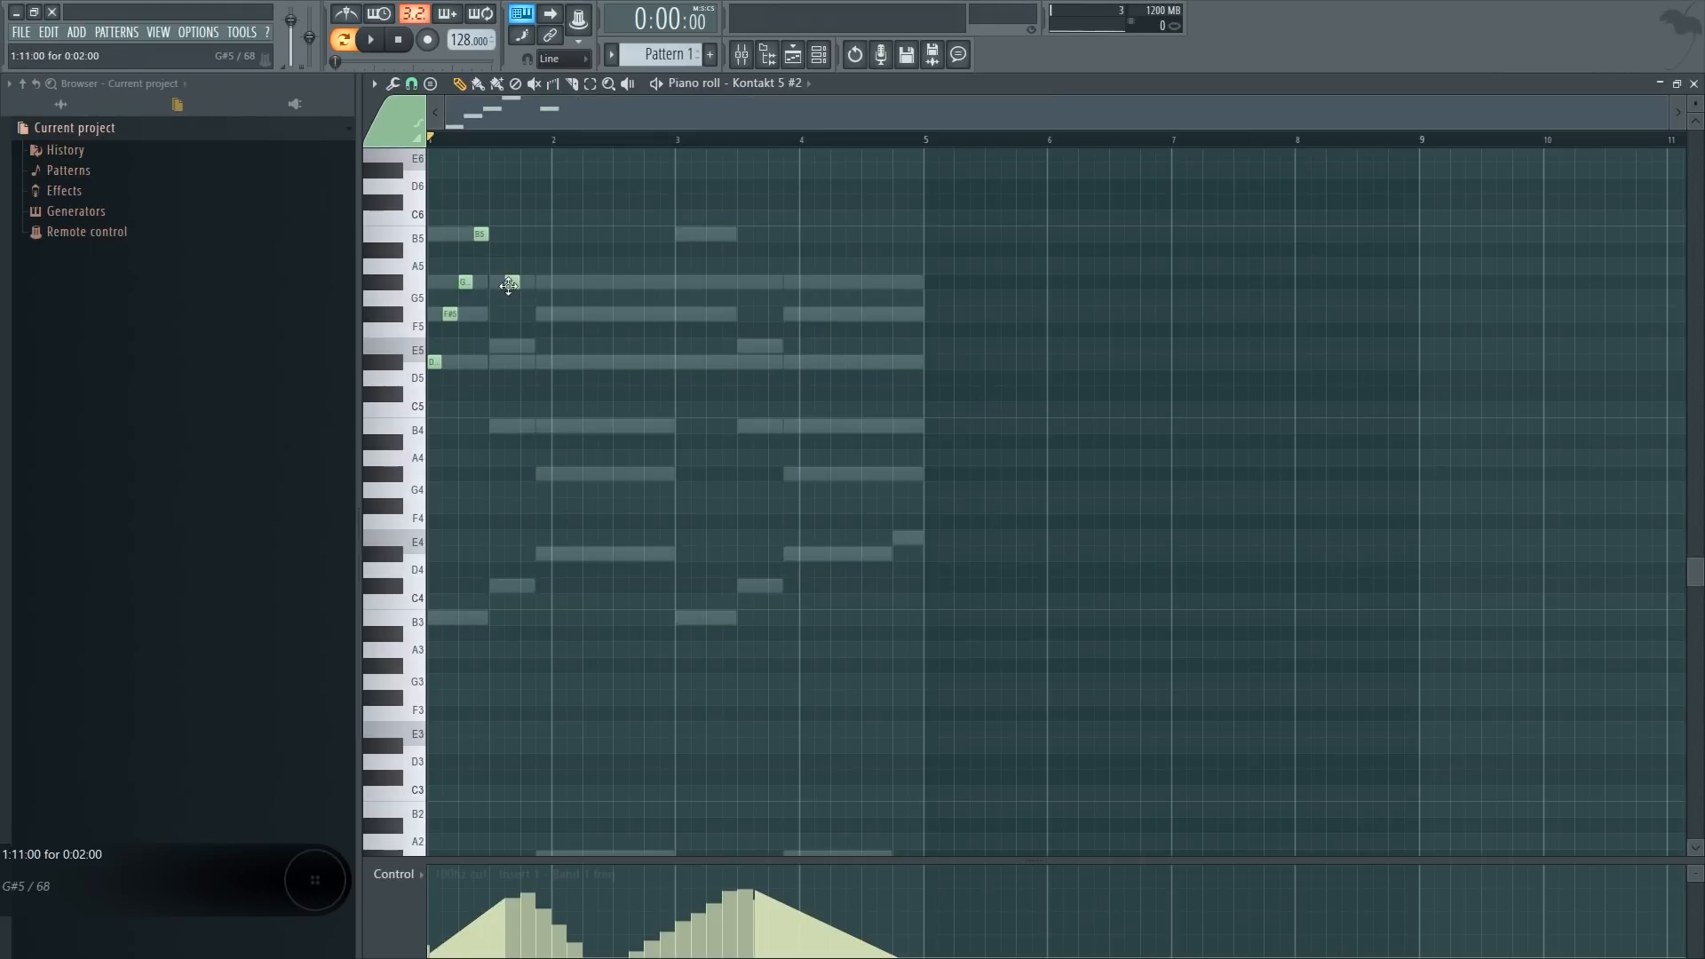